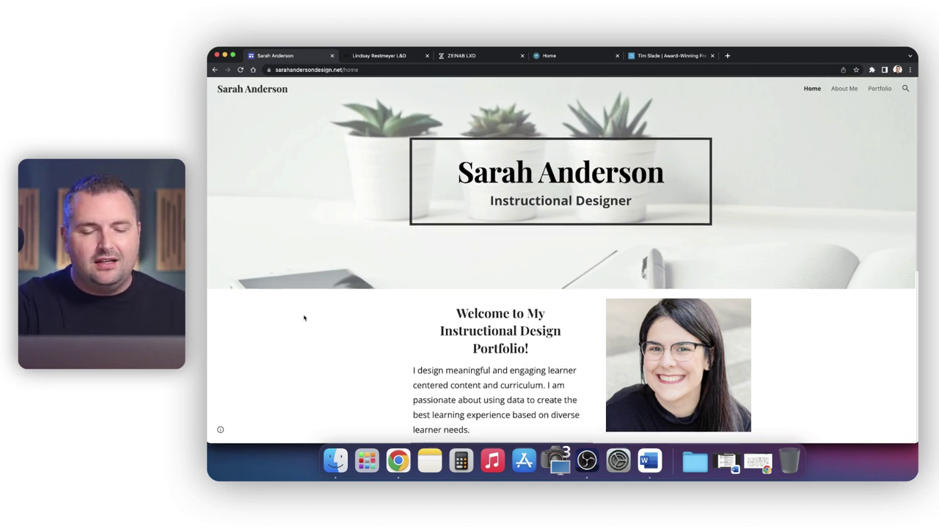
- Scroll through the first example site's Home page and open its Portfolio page
{"action": "scroll", "coordinate": [303, 318], "scroll_direction": "down", "scroll_amount": 1}
{"action": "scroll", "coordinate": [303, 317], "scroll_direction": "up", "scroll_amount": 1}
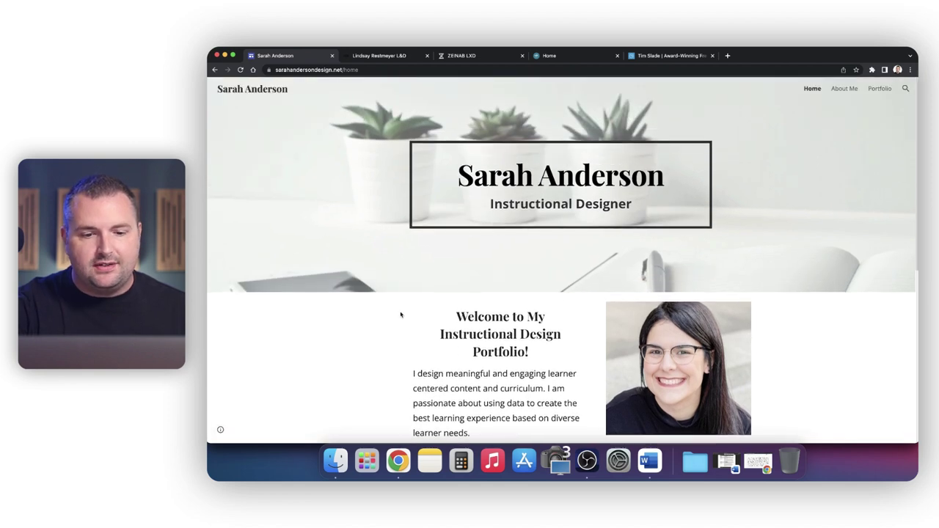
{"action": "scroll", "coordinate": [400, 314], "scroll_direction": "down", "scroll_amount": 3}
{"action": "scroll", "coordinate": [400, 314], "scroll_direction": "down", "scroll_amount": 4}
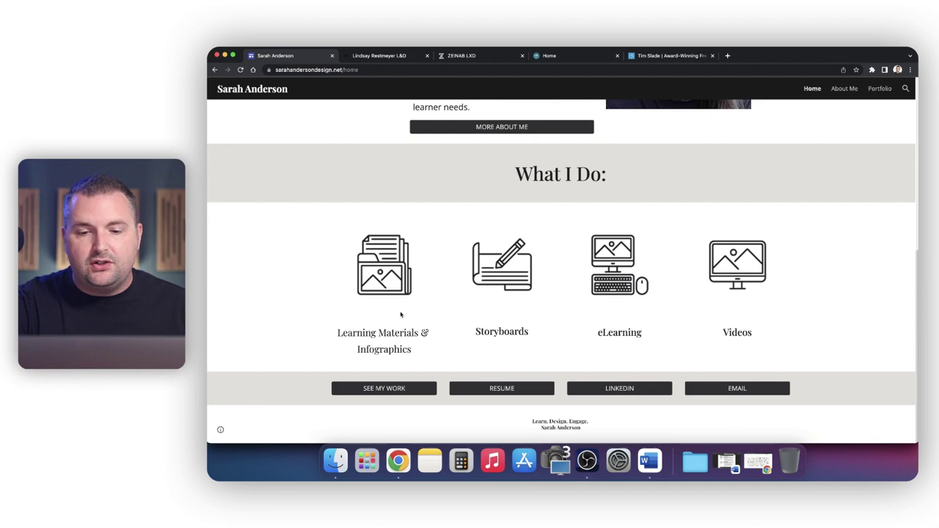
{"action": "scroll", "coordinate": [401, 314], "scroll_direction": "up", "scroll_amount": 8}
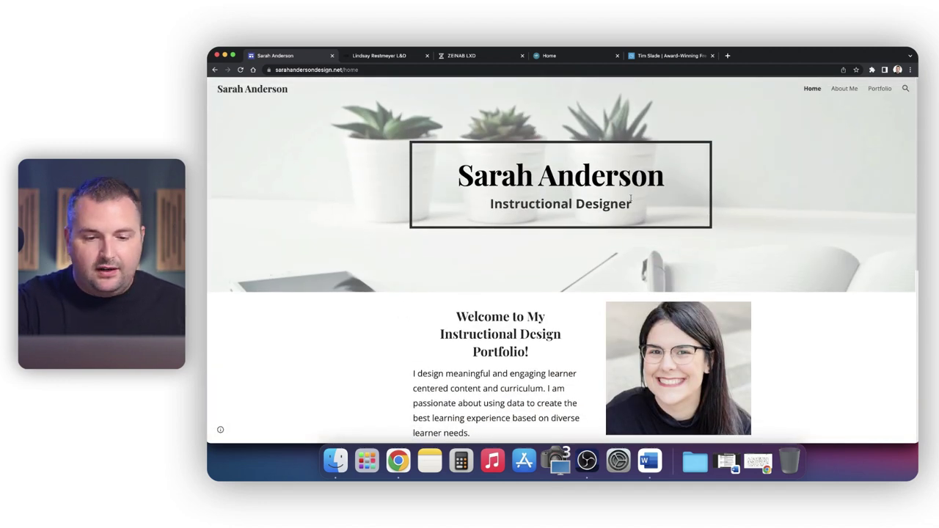
{"action": "scroll", "coordinate": [631, 200], "scroll_direction": "down", "scroll_amount": 3}
{"action": "scroll", "coordinate": [553, 250], "scroll_direction": "down", "scroll_amount": 3}
{"action": "scroll", "coordinate": [694, 347], "scroll_direction": "up", "scroll_amount": 6}
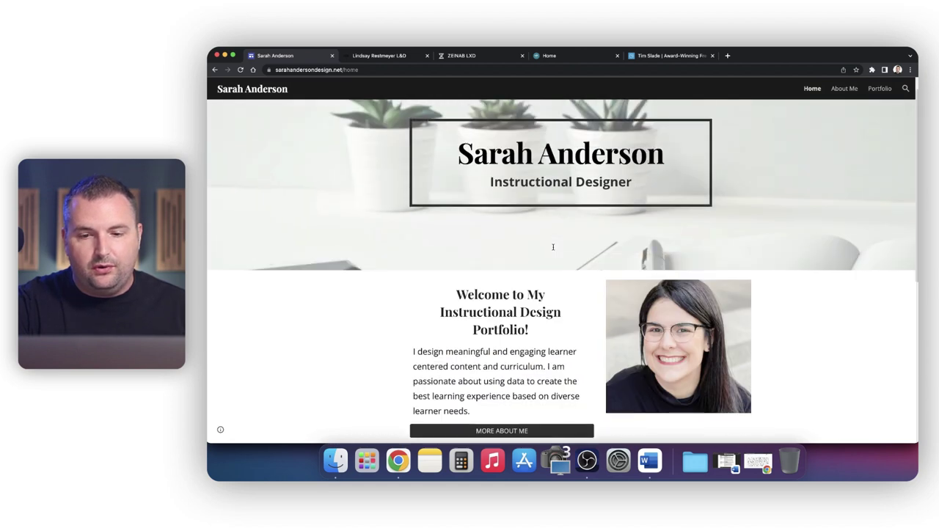
{"action": "left_click", "coordinate": [880, 88]}
- Browse the Portfolio page's projects, then switch to the second example portfolio's tab
{"action": "scroll", "coordinate": [842, 269], "scroll_direction": "down", "scroll_amount": 5}
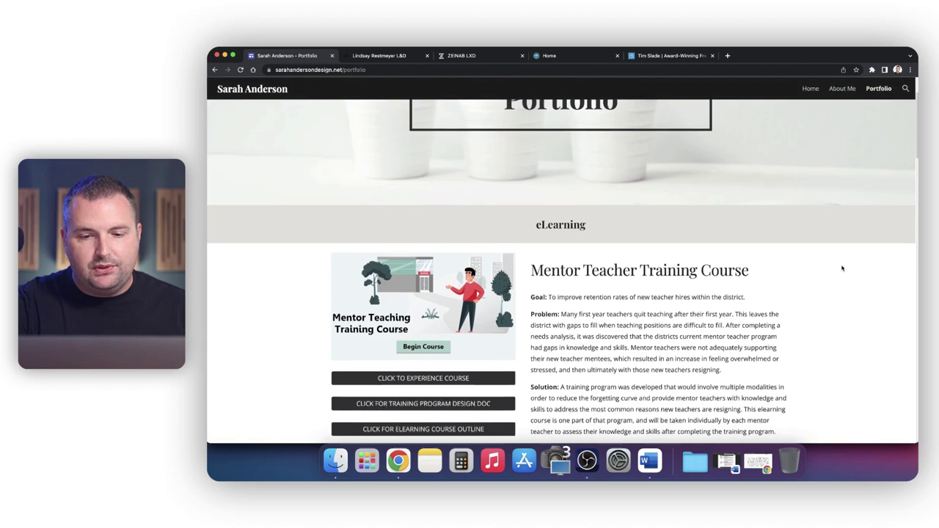
{"action": "scroll", "coordinate": [842, 268], "scroll_direction": "down", "scroll_amount": 10}
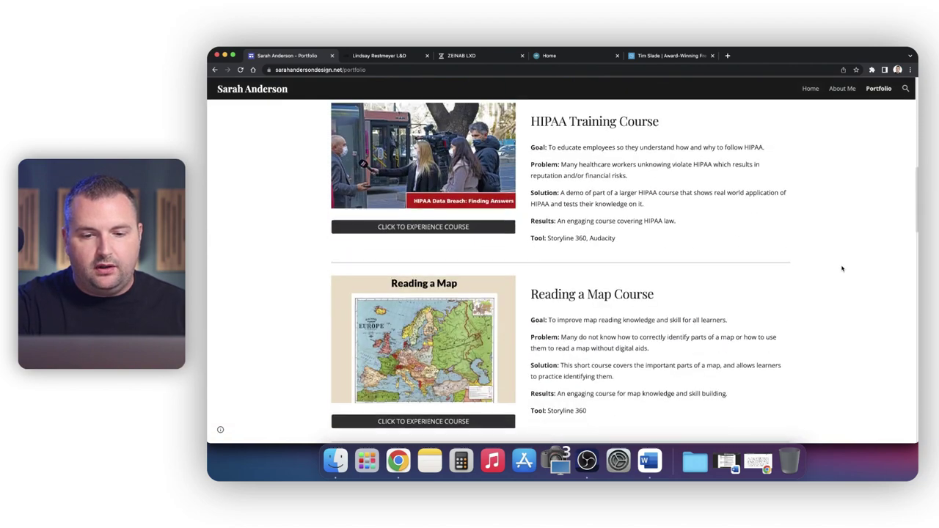
{"action": "scroll", "coordinate": [842, 268], "scroll_direction": "down", "scroll_amount": 15}
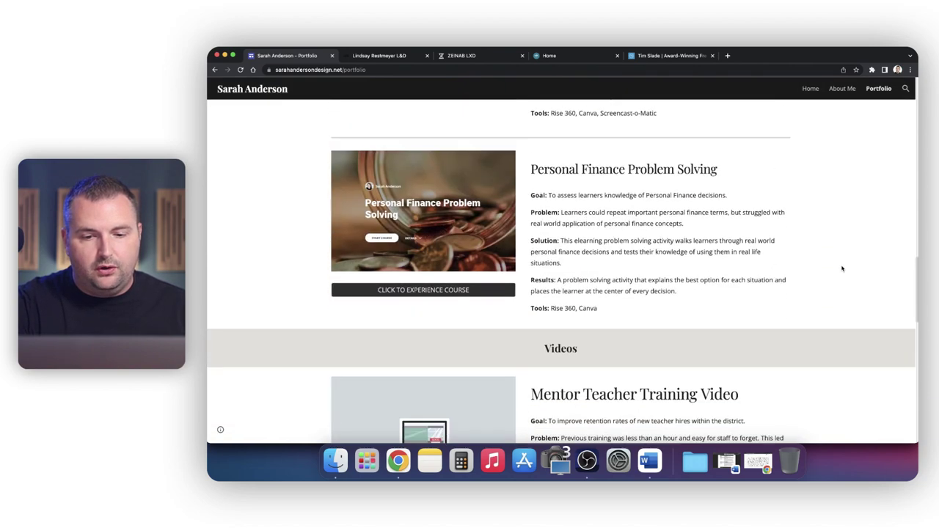
{"action": "scroll", "coordinate": [842, 269], "scroll_direction": "down", "scroll_amount": 2}
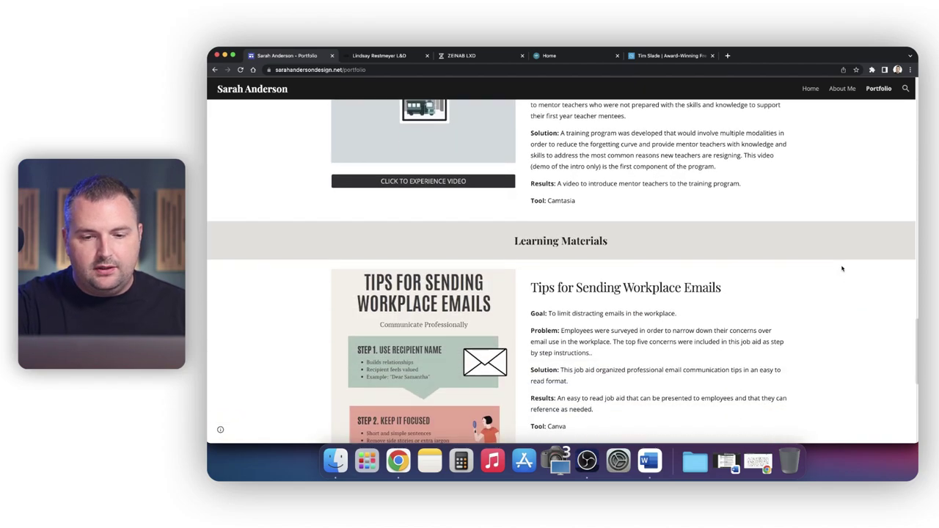
{"action": "scroll", "coordinate": [843, 268], "scroll_direction": "up", "scroll_amount": 4}
{"action": "scroll", "coordinate": [636, 194], "scroll_direction": "up", "scroll_amount": 20}
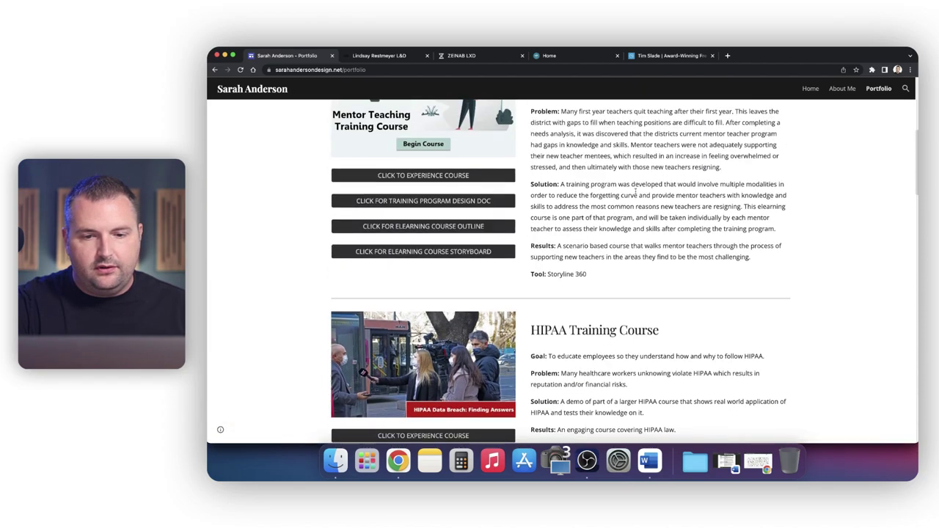
{"action": "scroll", "coordinate": [635, 194], "scroll_direction": "down", "scroll_amount": 4}
{"action": "scroll", "coordinate": [635, 195], "scroll_direction": "down", "scroll_amount": 20}
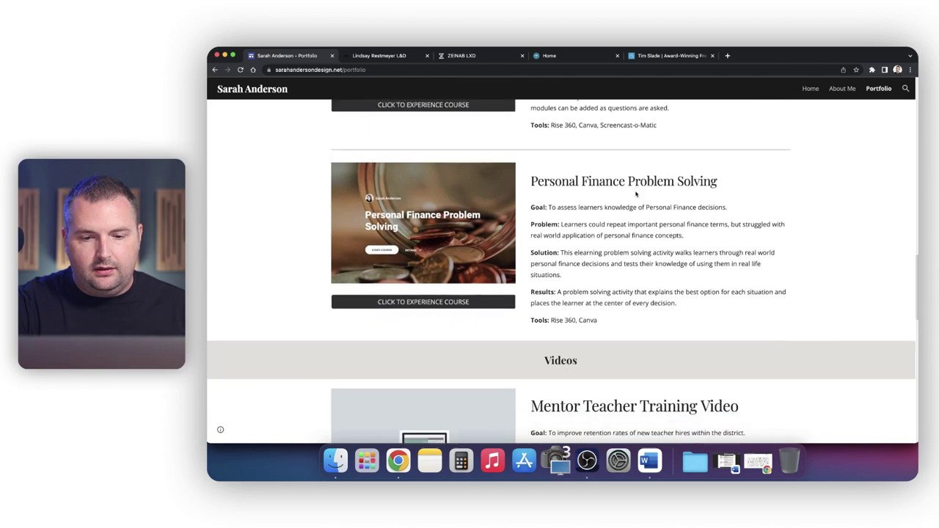
{"action": "scroll", "coordinate": [635, 192], "scroll_direction": "down", "scroll_amount": 8}
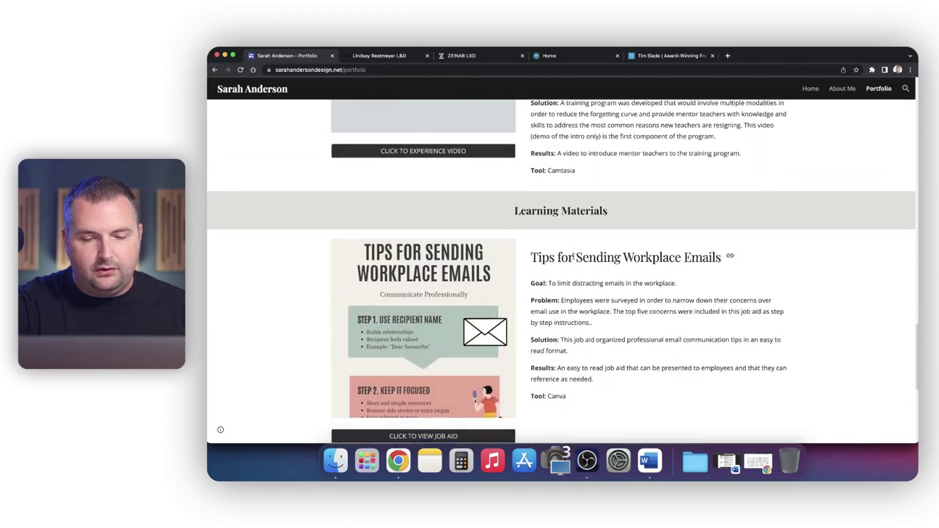
{"action": "scroll", "coordinate": [574, 258], "scroll_direction": "up", "scroll_amount": 20}
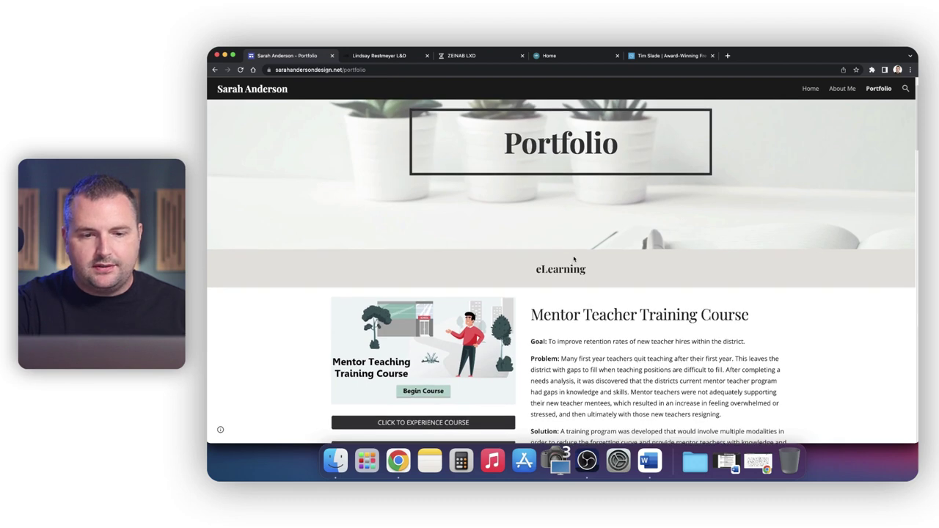
{"action": "left_click", "coordinate": [392, 57]}
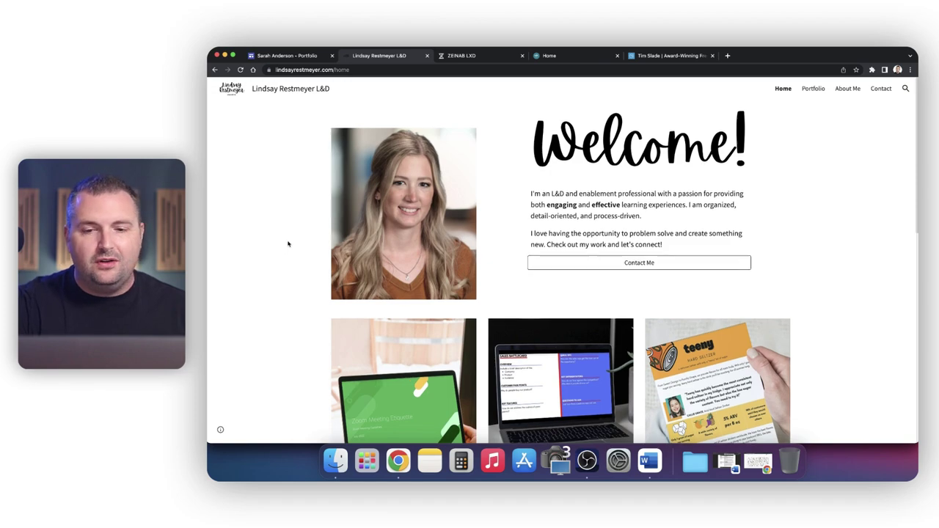
- Scroll the second site's Welcome page and open its Portfolio page
{"action": "scroll", "coordinate": [288, 244], "scroll_direction": "down", "scroll_amount": 10}
{"action": "scroll", "coordinate": [289, 243], "scroll_direction": "up", "scroll_amount": 10}
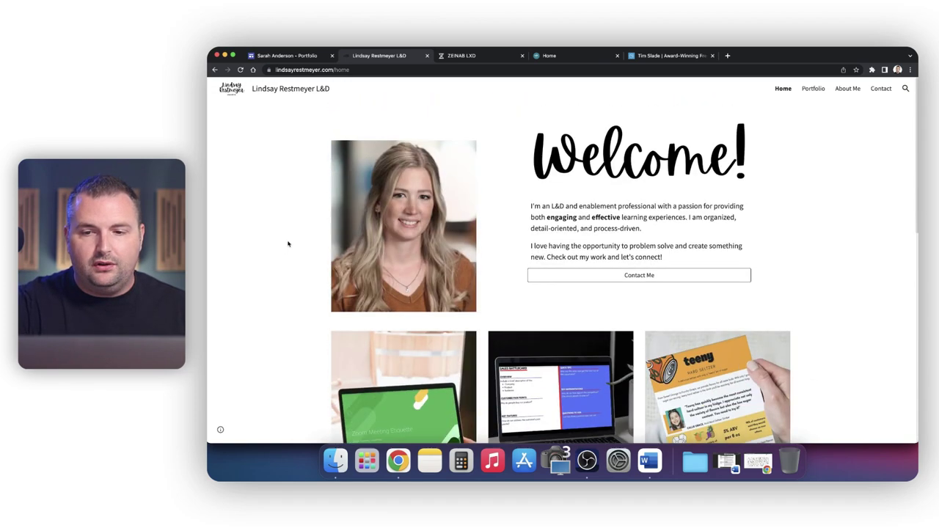
{"action": "left_click", "coordinate": [814, 88]}
- Browse the thumbnail grid, open eLearning Modules, then switch to the third example site
{"action": "scroll", "coordinate": [841, 233], "scroll_direction": "down", "scroll_amount": 4}
{"action": "scroll", "coordinate": [841, 233], "scroll_direction": "down", "scroll_amount": 2}
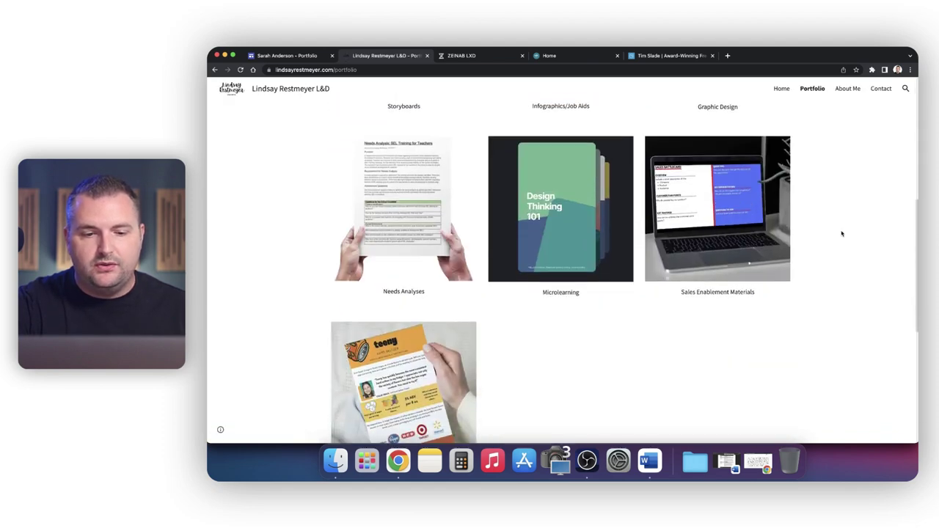
{"action": "scroll", "coordinate": [842, 234], "scroll_direction": "up", "scroll_amount": 5}
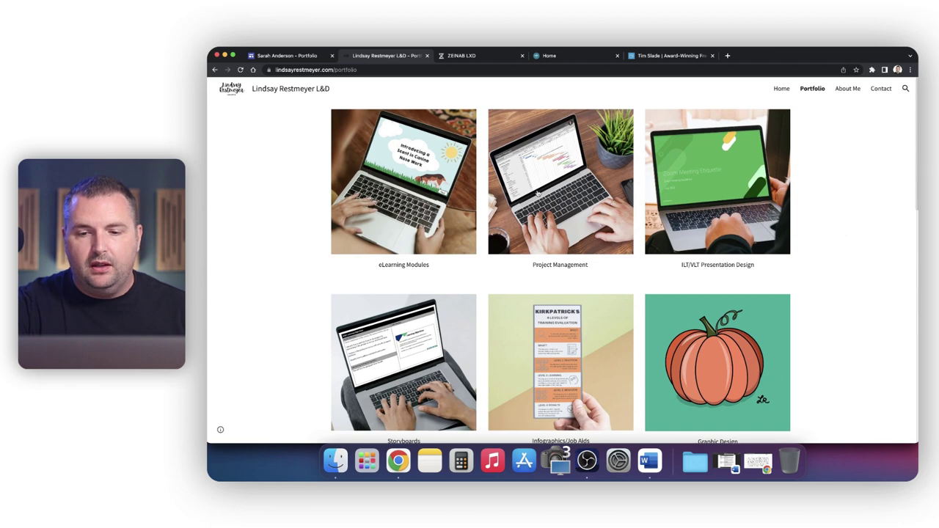
{"action": "left_click", "coordinate": [403, 199]}
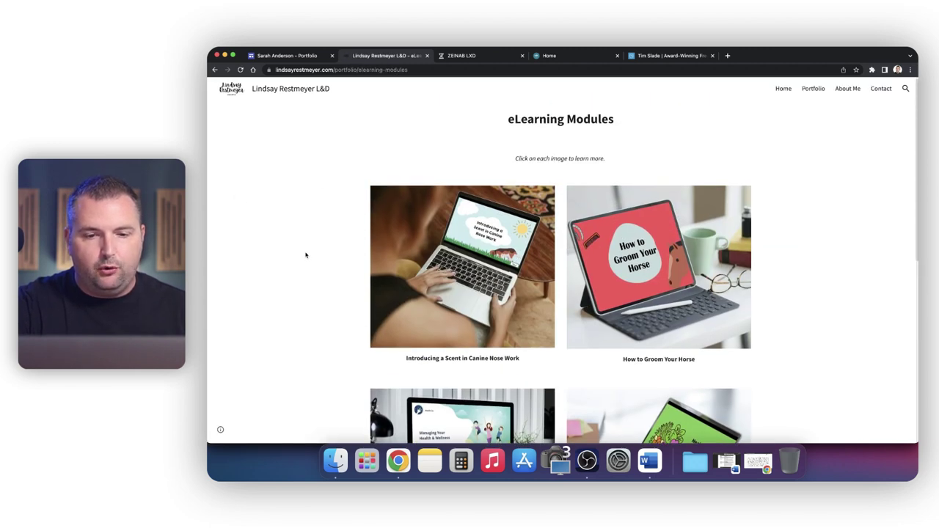
{"action": "left_click", "coordinate": [490, 57]}
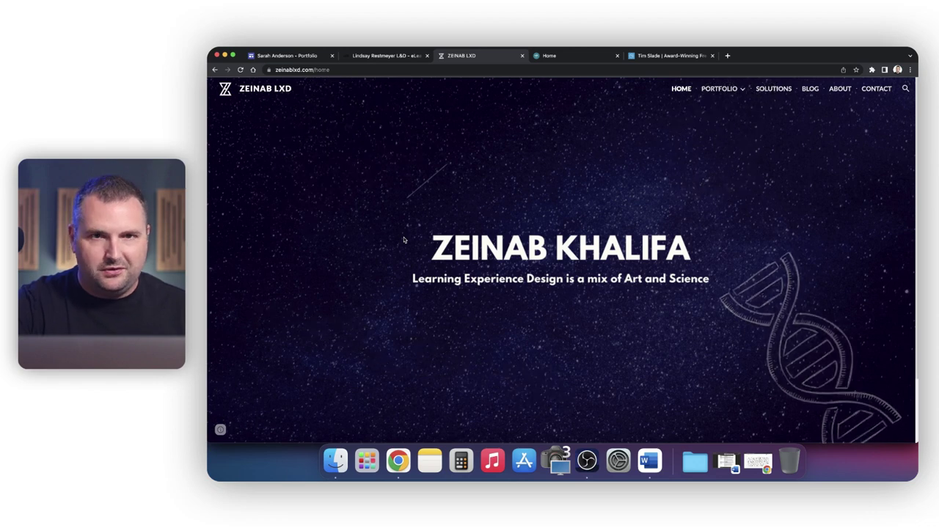
- Look over the third site's About page, then switch to the fourth example portfolio's tab
{"action": "left_click", "coordinate": [844, 89]}
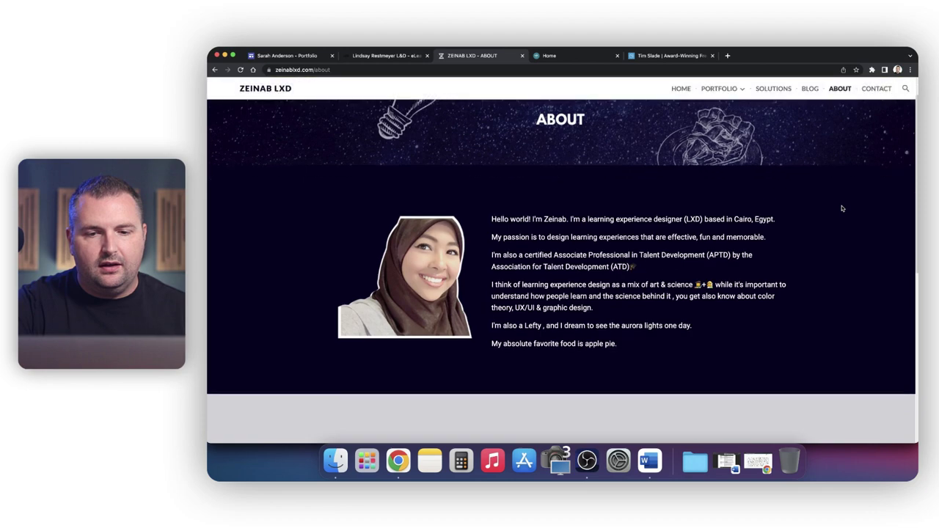
{"action": "scroll", "coordinate": [842, 209], "scroll_direction": "down", "scroll_amount": 2}
{"action": "scroll", "coordinate": [842, 208], "scroll_direction": "down", "scroll_amount": 5}
{"action": "scroll", "coordinate": [842, 208], "scroll_direction": "up", "scroll_amount": 10}
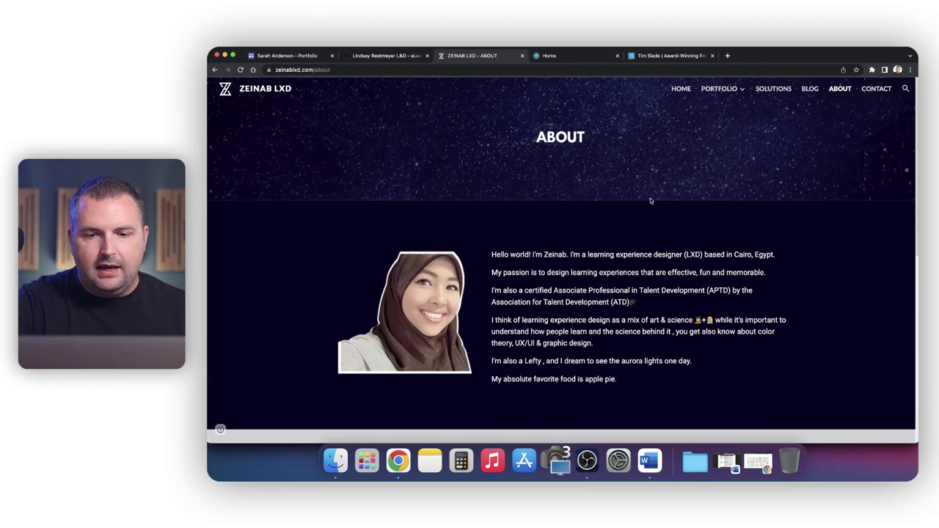
{"action": "left_click", "coordinate": [580, 56]}
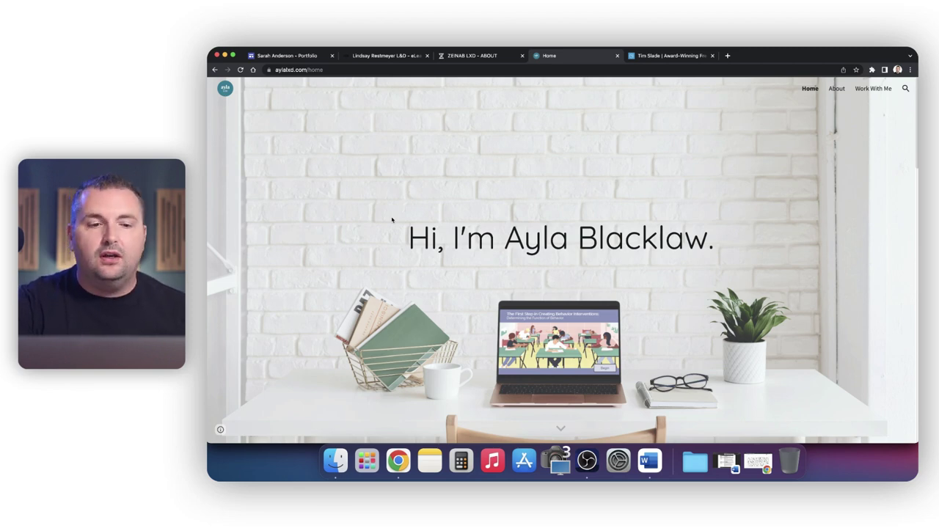
- Scroll the fourth site's home page and open its About page
{"action": "scroll", "coordinate": [391, 219], "scroll_direction": "down", "scroll_amount": 10}
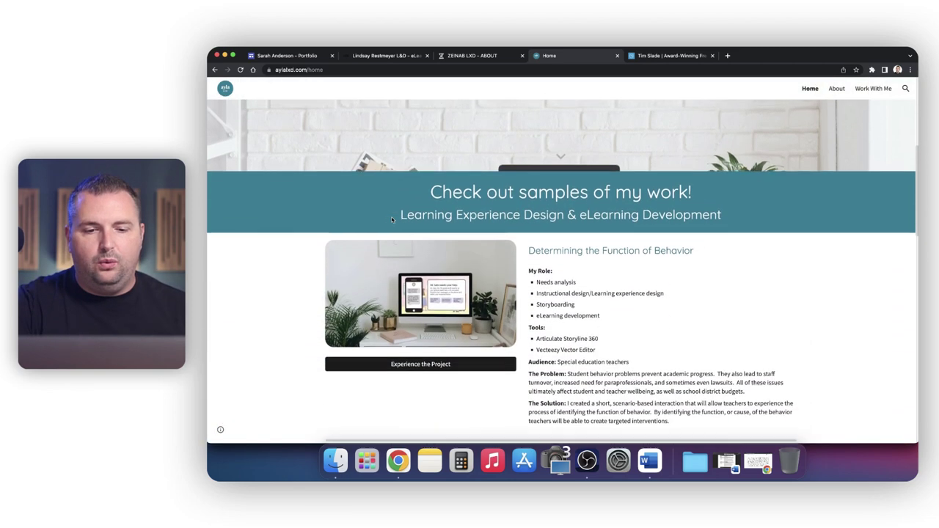
{"action": "scroll", "coordinate": [391, 219], "scroll_direction": "down", "scroll_amount": 8}
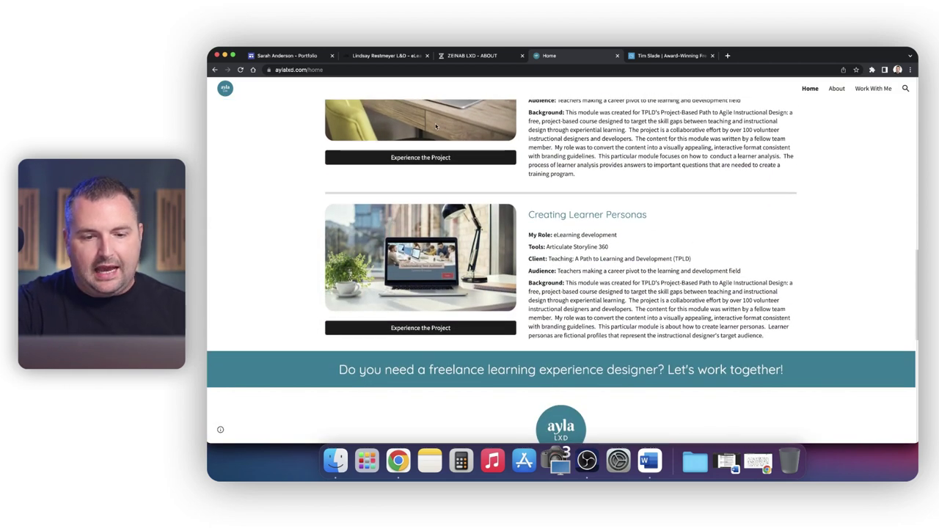
{"action": "scroll", "coordinate": [435, 123], "scroll_direction": "up", "scroll_amount": 3}
{"action": "scroll", "coordinate": [435, 124], "scroll_direction": "down", "scroll_amount": 4}
{"action": "scroll", "coordinate": [435, 126], "scroll_direction": "down", "scroll_amount": 3}
{"action": "scroll", "coordinate": [547, 351], "scroll_direction": "up", "scroll_amount": 1}
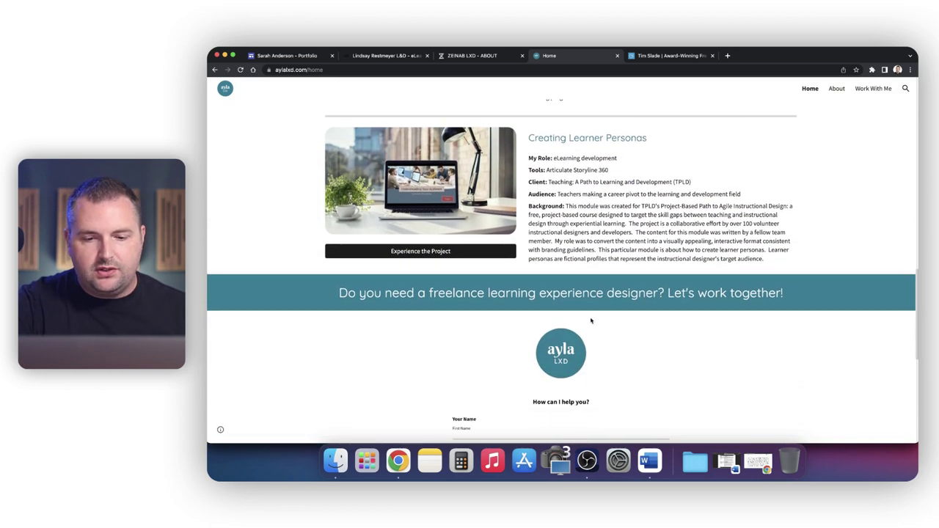
{"action": "scroll", "coordinate": [547, 350], "scroll_direction": "up", "scroll_amount": 15}
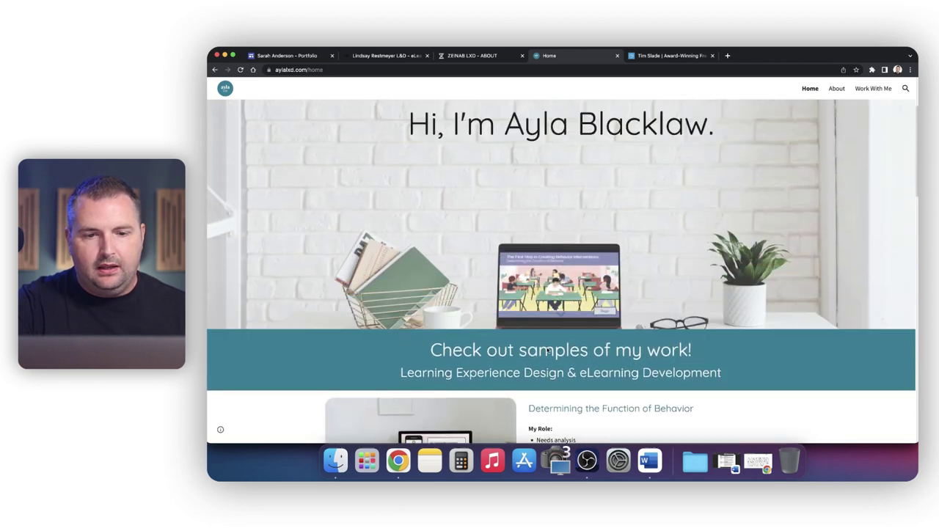
{"action": "left_click", "coordinate": [837, 88]}
- Scroll the About page, then minimize the example site window to reveal Google Sites
{"action": "scroll", "coordinate": [804, 221], "scroll_direction": "down", "scroll_amount": 5}
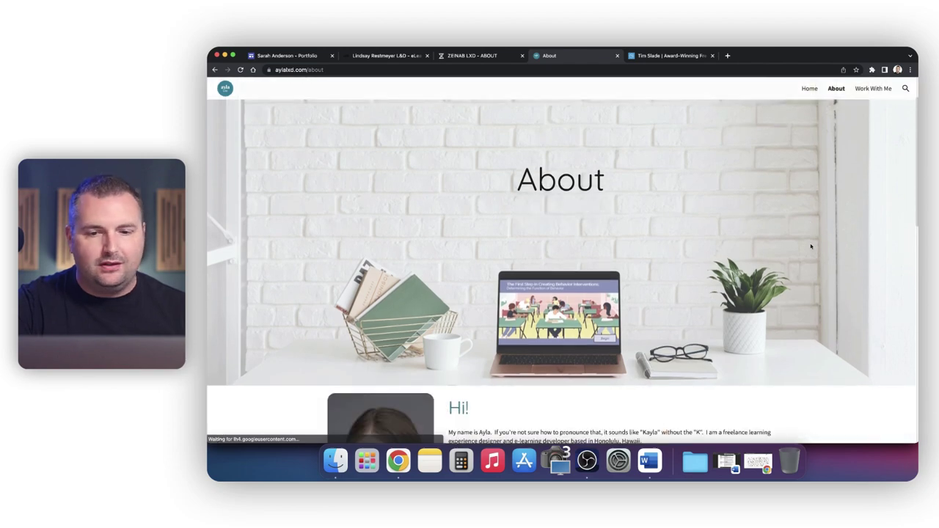
{"action": "scroll", "coordinate": [811, 246], "scroll_direction": "down", "scroll_amount": 5}
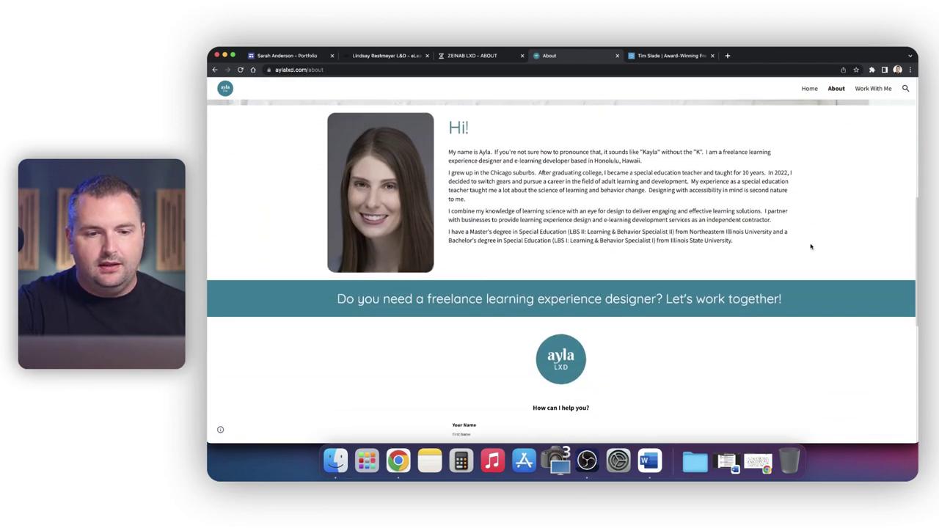
{"action": "scroll", "coordinate": [810, 247], "scroll_direction": "up", "scroll_amount": 10}
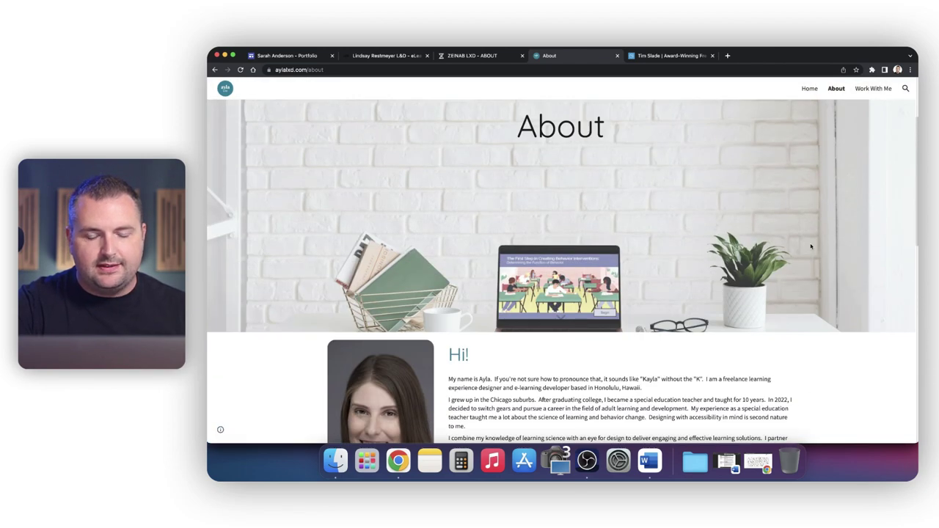
{"action": "scroll", "coordinate": [520, 195], "scroll_direction": "up", "scroll_amount": 3}
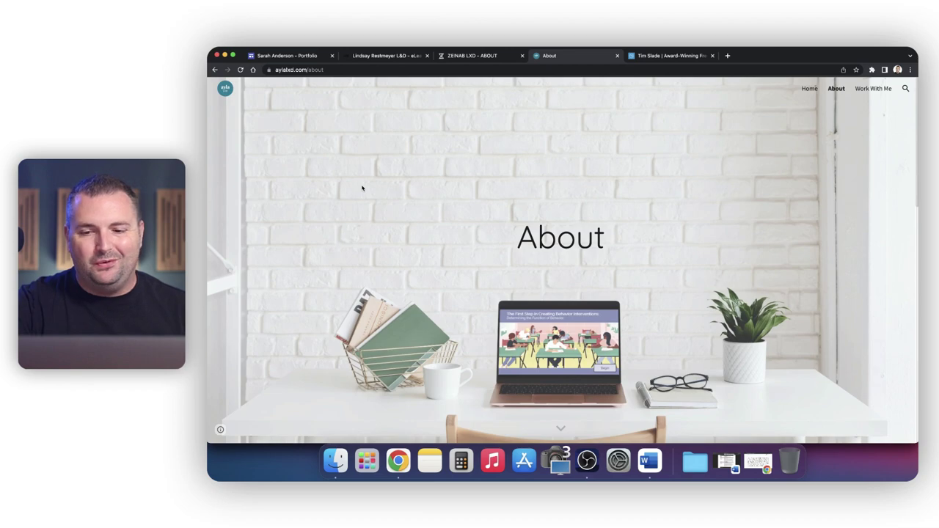
{"action": "left_click", "coordinate": [225, 55]}
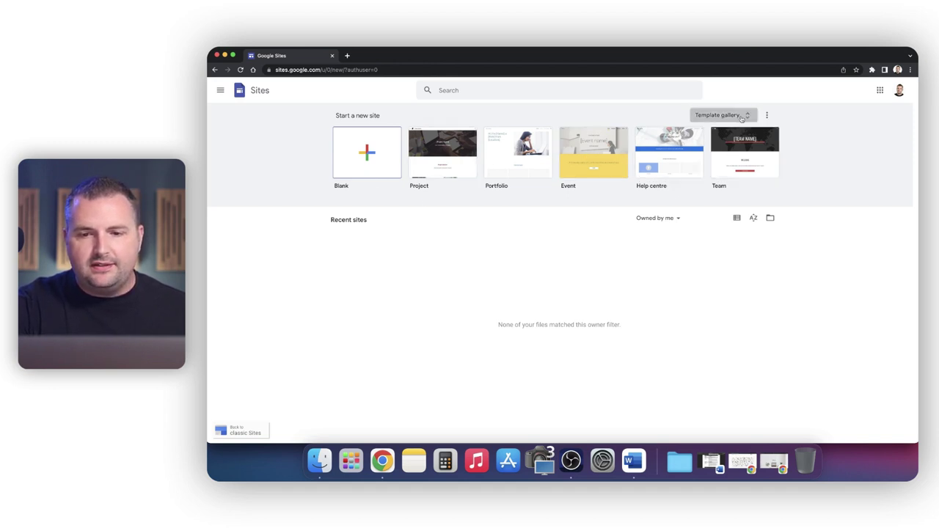
- Browse the Template gallery and start a new site from the Team template
{"action": "left_click", "coordinate": [719, 115]}
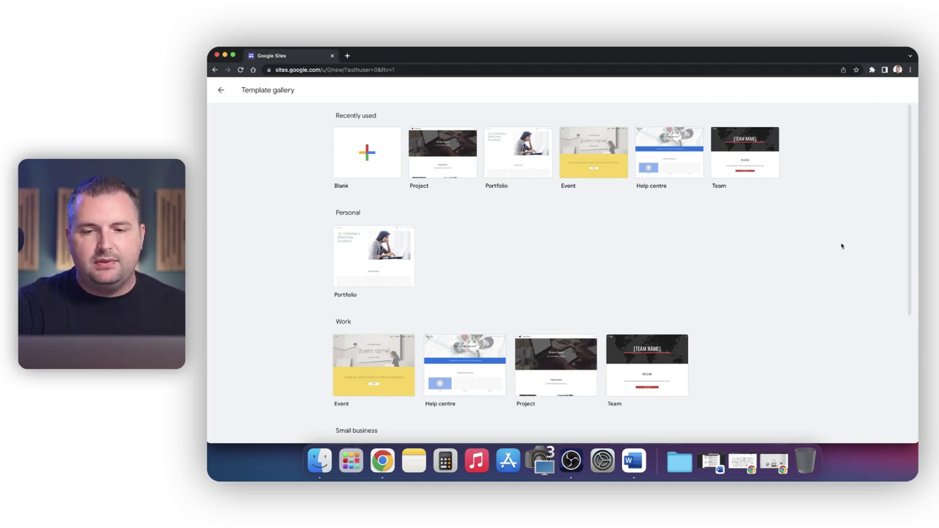
{"action": "scroll", "coordinate": [842, 246], "scroll_direction": "down", "scroll_amount": 4}
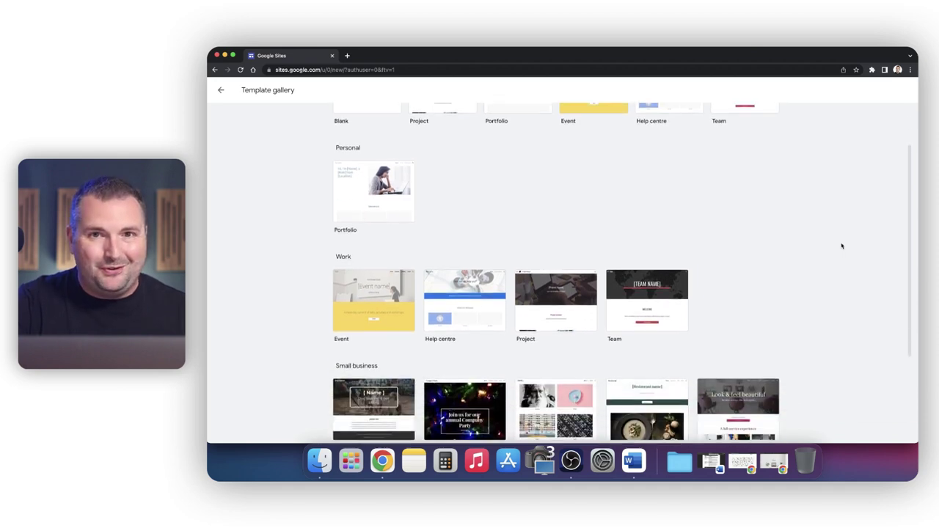
{"action": "scroll", "coordinate": [841, 245], "scroll_direction": "down", "scroll_amount": 3}
{"action": "scroll", "coordinate": [842, 246], "scroll_direction": "up", "scroll_amount": 6}
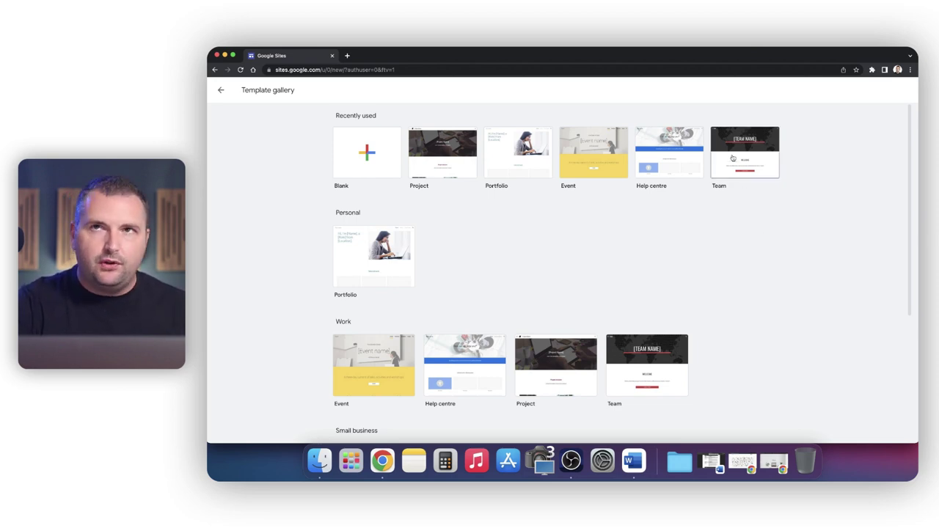
{"action": "left_click", "coordinate": [732, 158]}
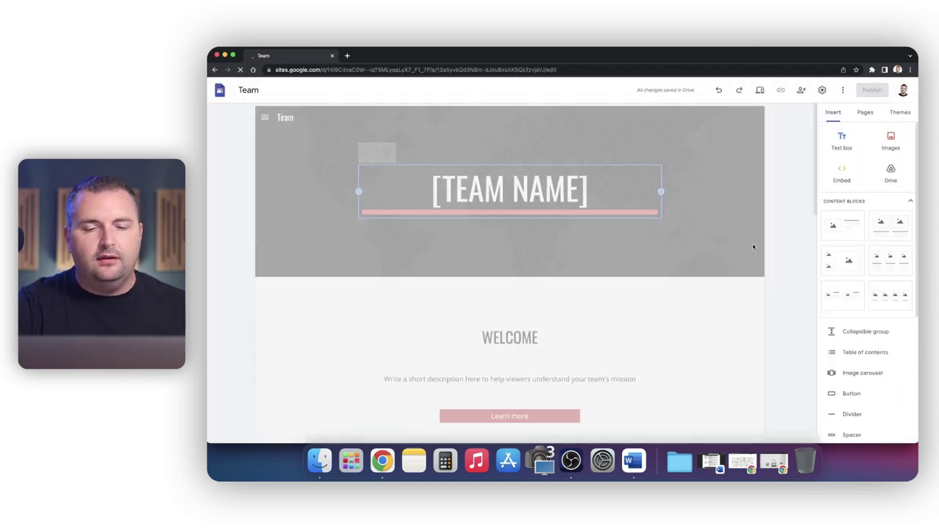
- Scroll through the Team-template site's banner, Welcome section and team photos
{"action": "scroll", "coordinate": [512, 190], "scroll_direction": "down", "scroll_amount": 5}
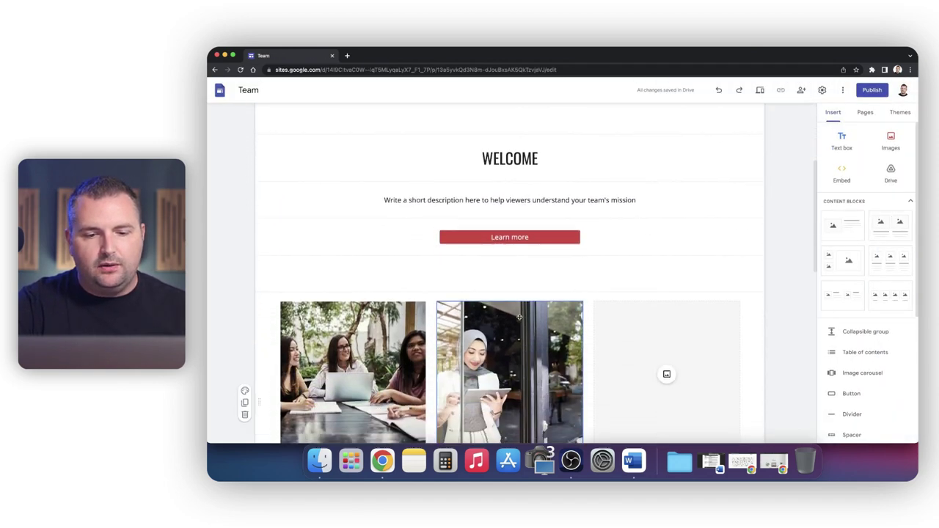
{"action": "scroll", "coordinate": [519, 316], "scroll_direction": "down", "scroll_amount": 6}
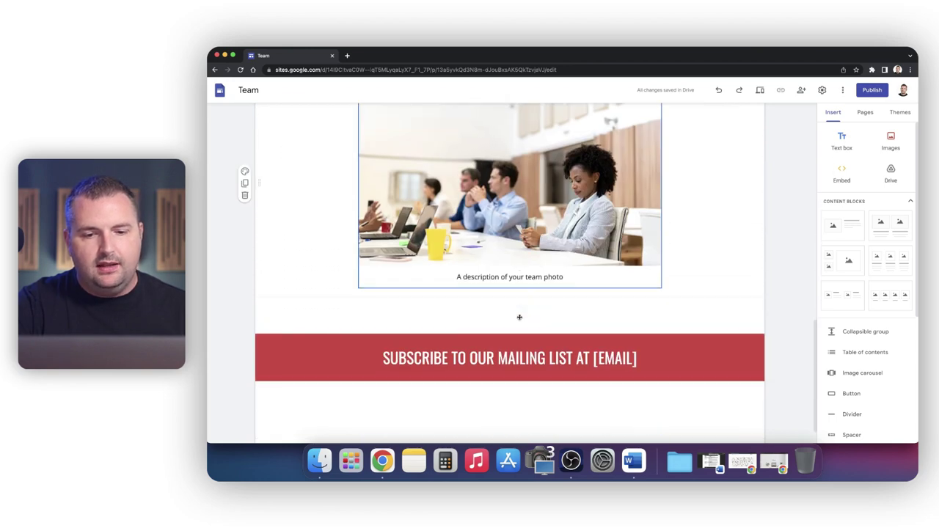
{"action": "scroll", "coordinate": [519, 316], "scroll_direction": "up", "scroll_amount": 10}
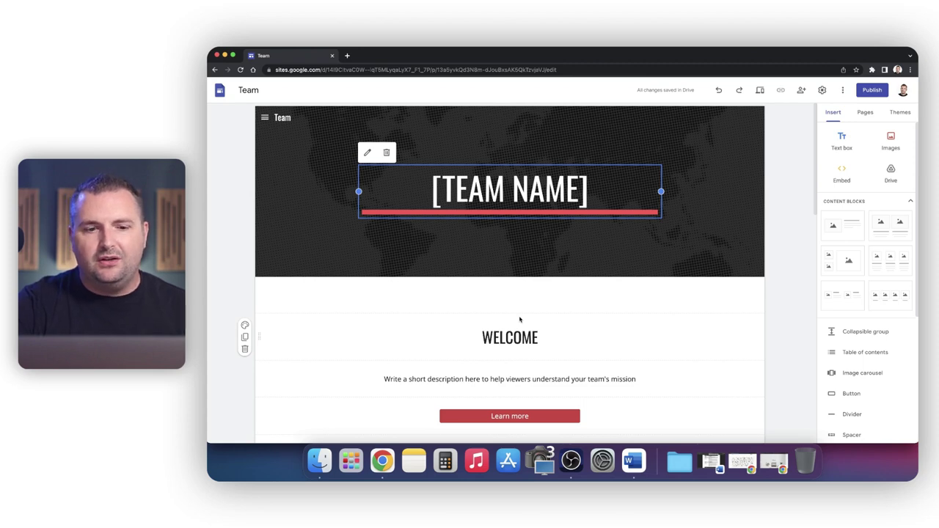
- Move the Team site to the bin from the Sites home and start a Blank site
{"action": "left_click", "coordinate": [220, 89]}
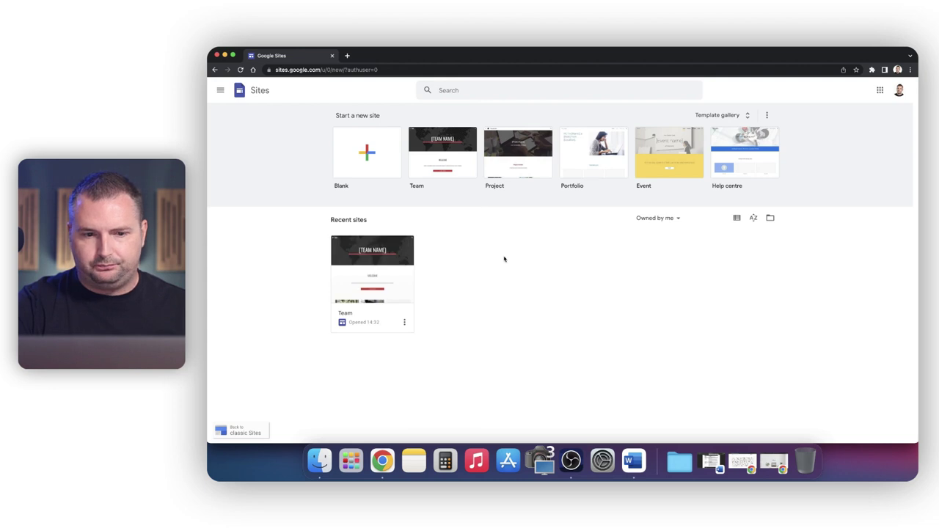
{"action": "left_click", "coordinate": [404, 322]}
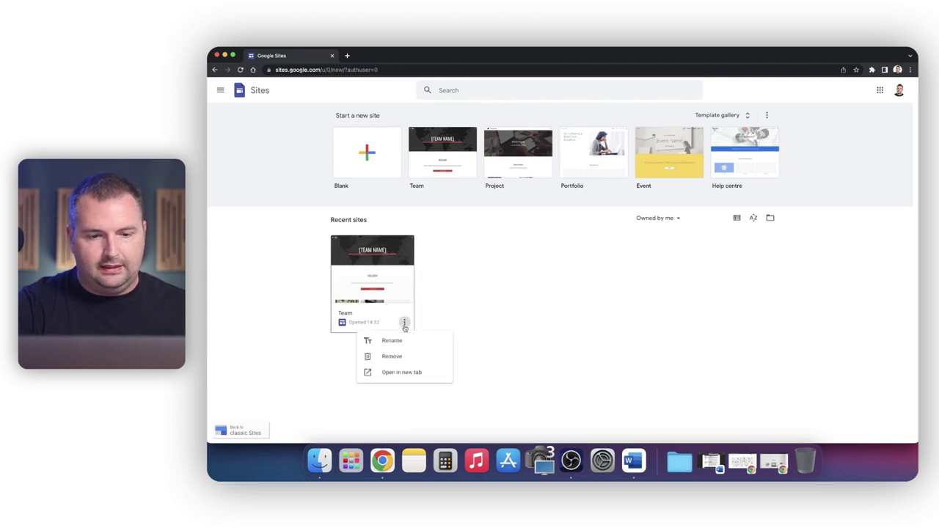
{"action": "left_click", "coordinate": [396, 357]}
{"action": "left_click", "coordinate": [679, 287]}
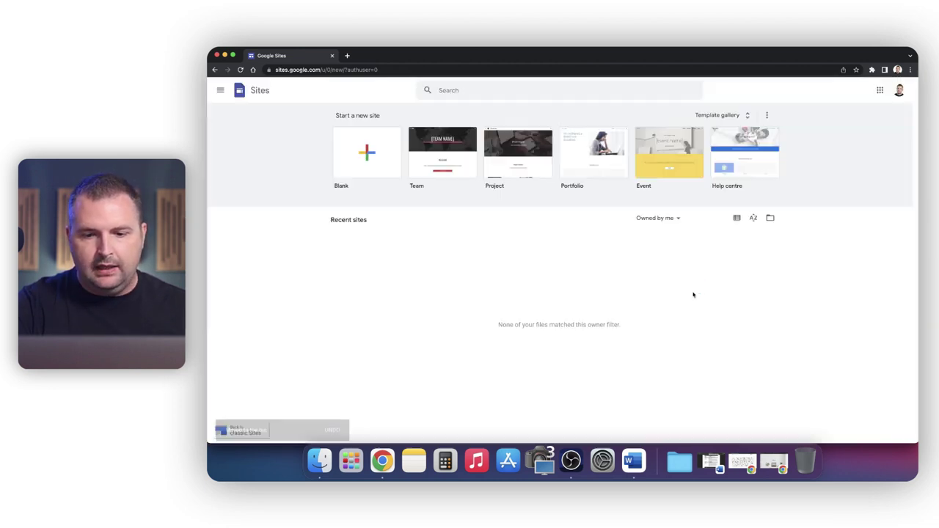
{"action": "left_click", "coordinate": [371, 149]}
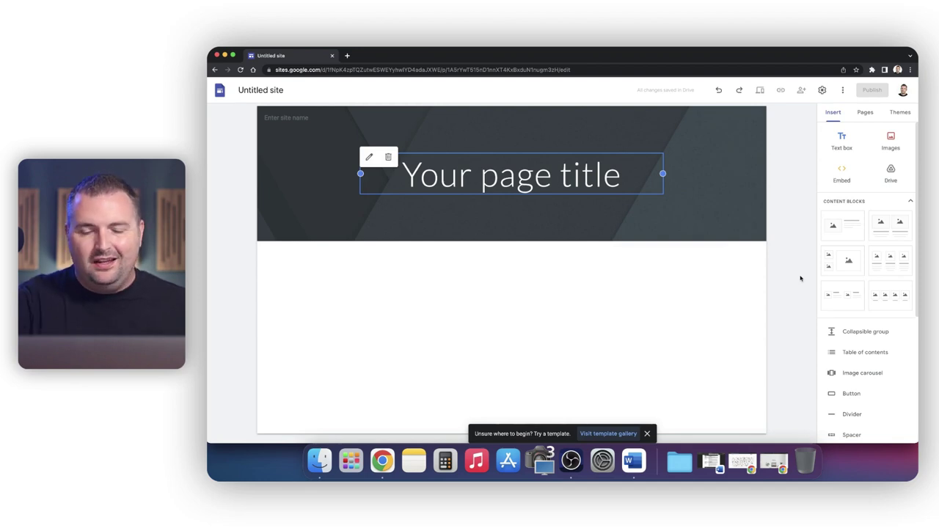
- Bring up the SJ Portfolio Content document in Microsoft Word
{"action": "left_click", "coordinate": [633, 461]}
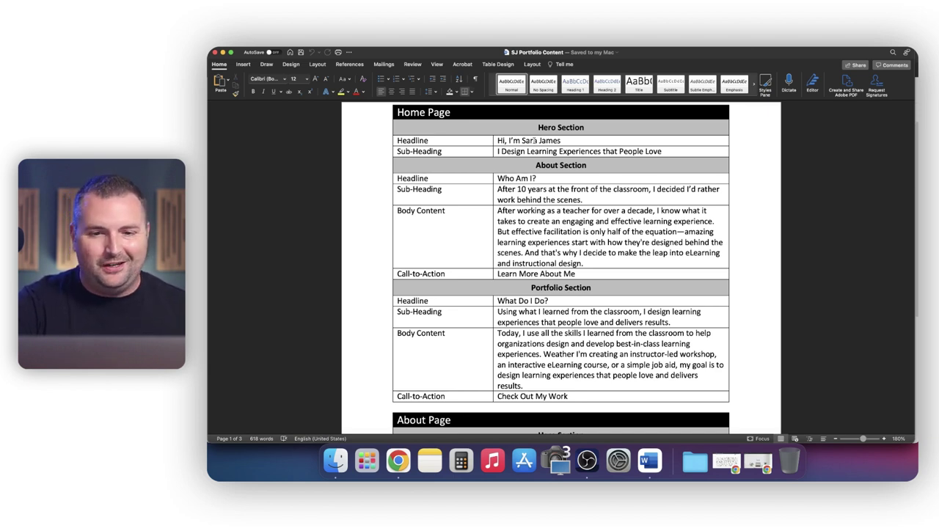
- Read the Home Page hero text in Word, then switch back to the untitled site in Chrome
{"action": "scroll", "coordinate": [582, 212], "scroll_direction": "down", "scroll_amount": 8}
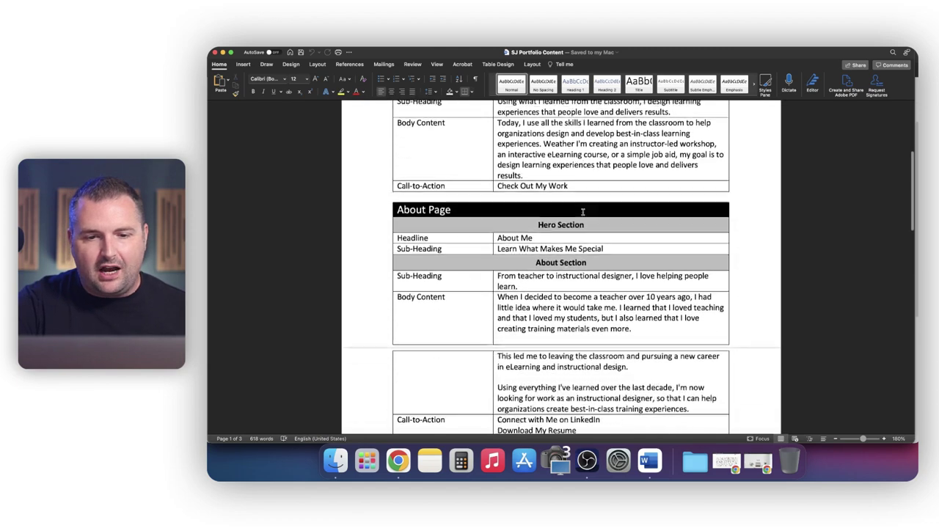
{"action": "scroll", "coordinate": [581, 211], "scroll_direction": "up", "scroll_amount": 8}
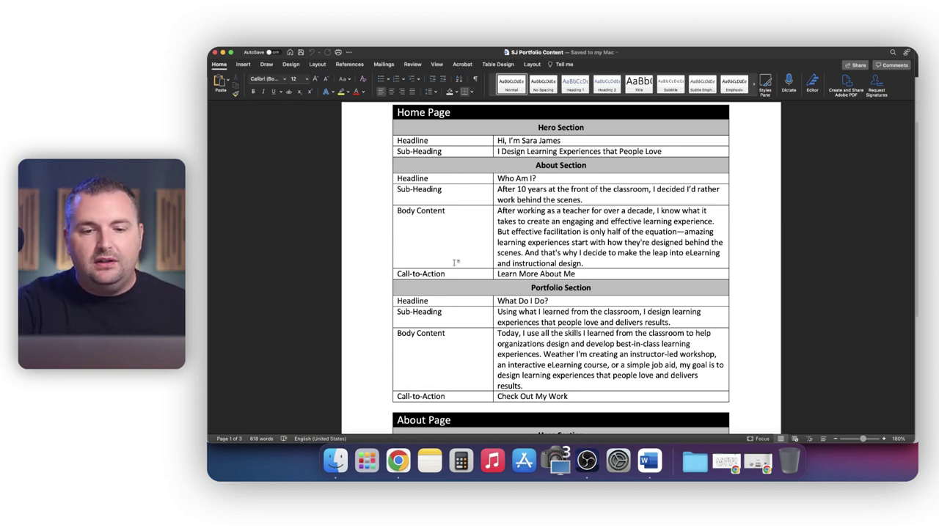
{"action": "scroll", "coordinate": [558, 233], "scroll_direction": "down", "scroll_amount": 5}
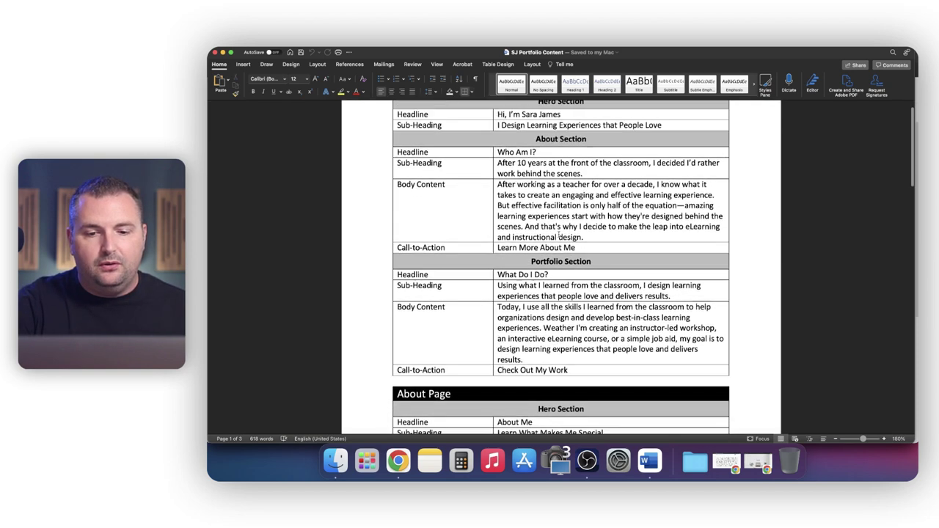
{"action": "scroll", "coordinate": [559, 234], "scroll_direction": "up", "scroll_amount": 5}
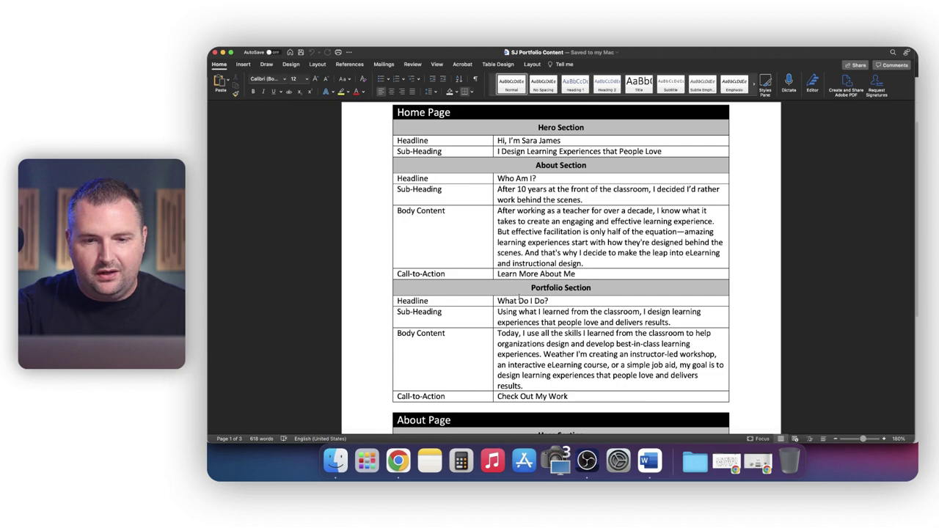
{"action": "key", "text": "super+Tab"}
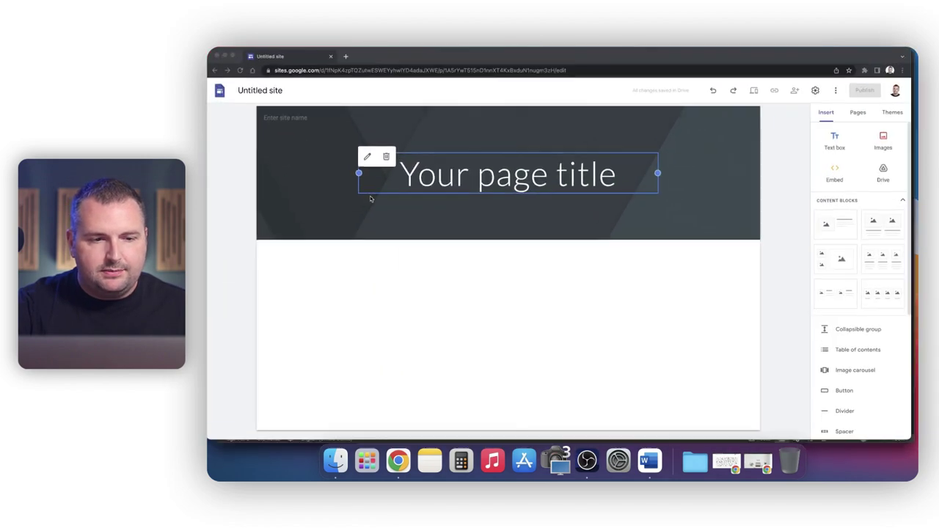
- Rename the Untitled site to the designer's name plus 'eLearning & Instructional Design Portfolio'
{"action": "left_click", "coordinate": [260, 90]}
{"action": "double_click", "coordinate": [272, 90]}
{"action": "triple_click", "coordinate": [271, 89]}
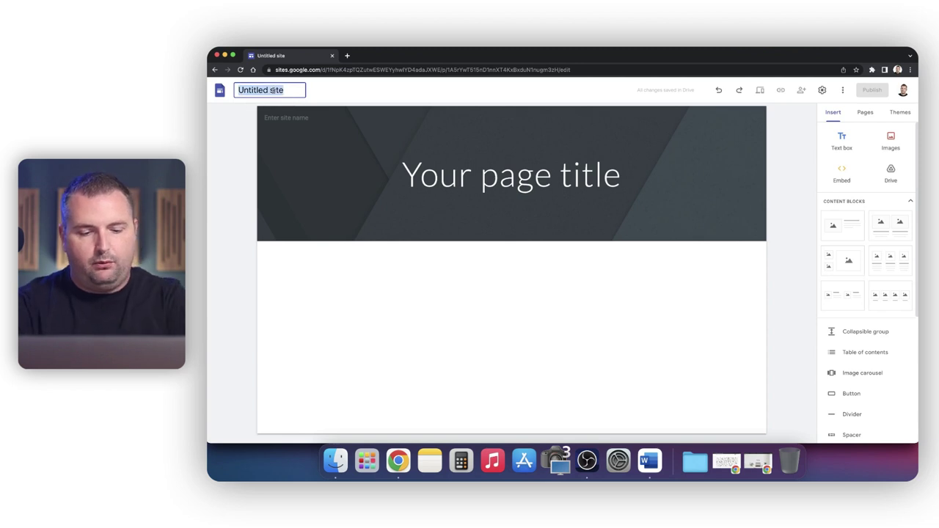
{"action": "type", "text": "Sara J"}
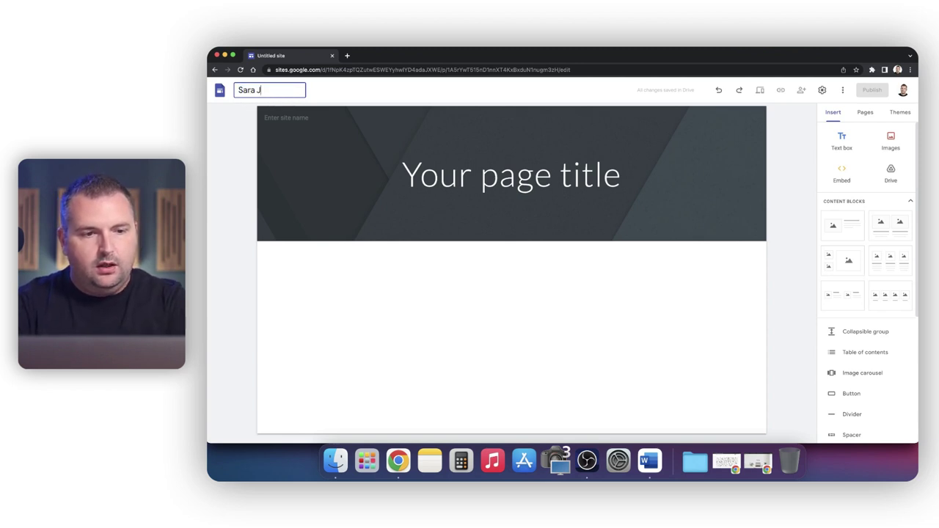
{"action": "type", "text": "ames's"}
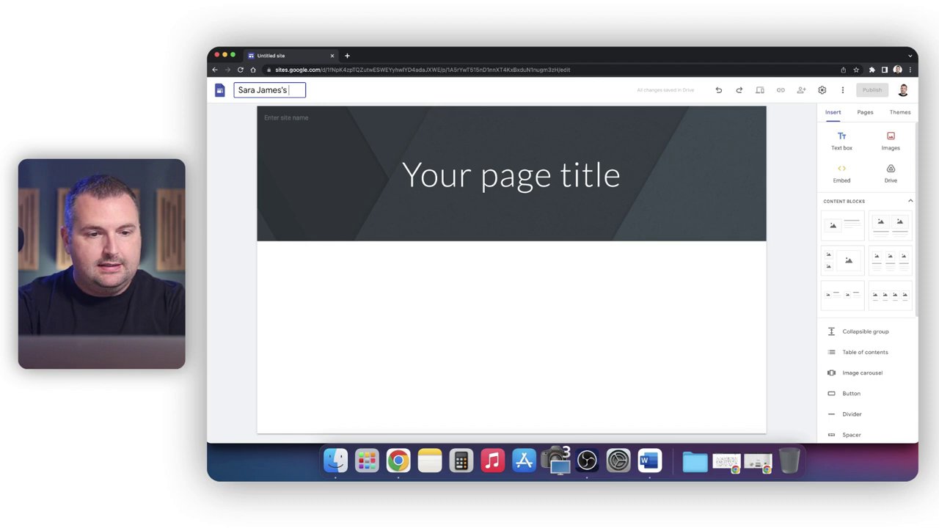
{"action": "type", "text": " eLearning & "}
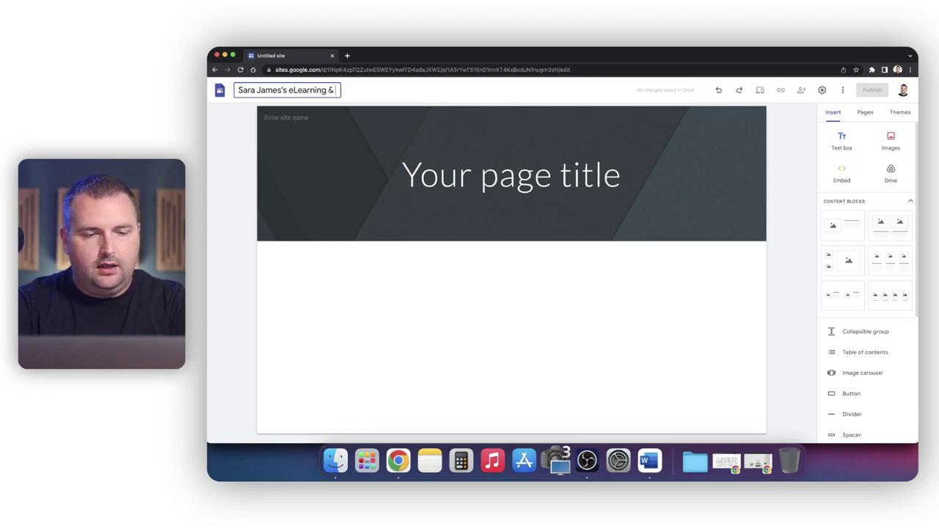
{"action": "type", "text": "Instructional Des"}
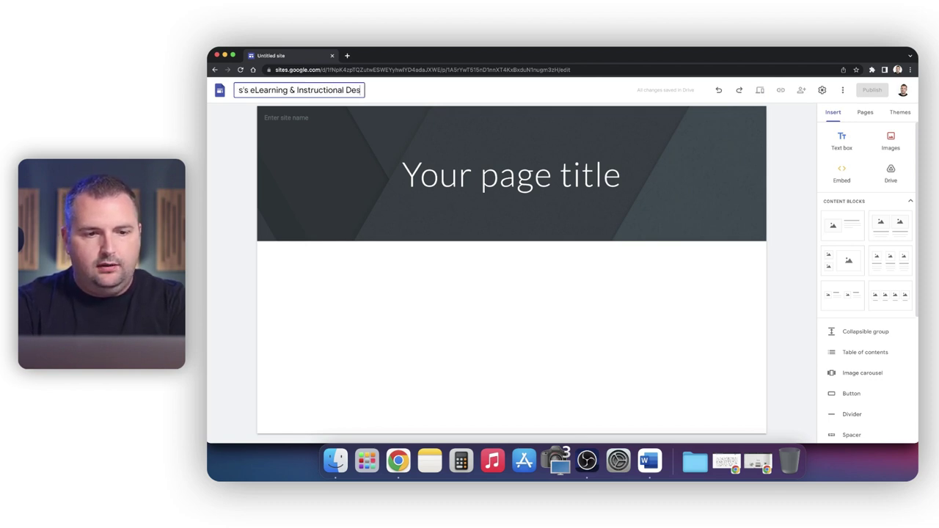
{"action": "type", "text": "ign Portfo"}
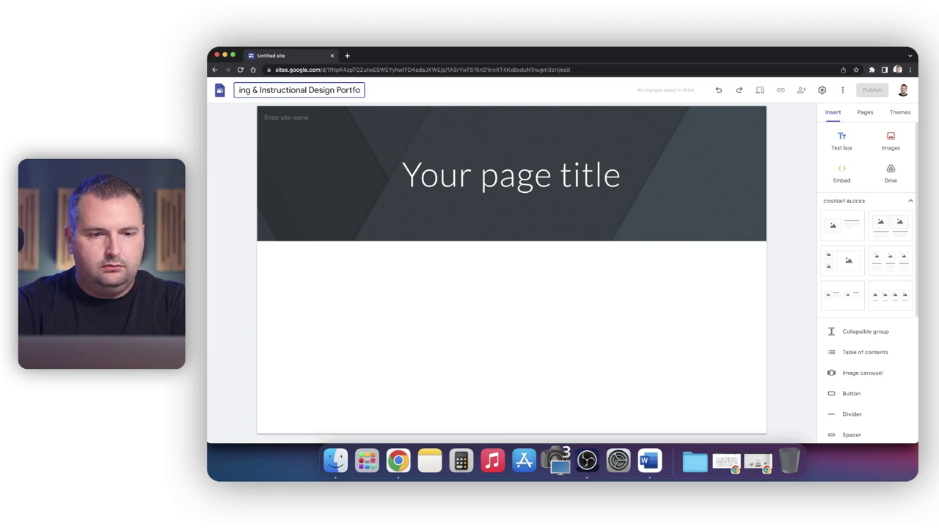
{"action": "type", "text": "lio"}
{"action": "key", "text": "Return"}
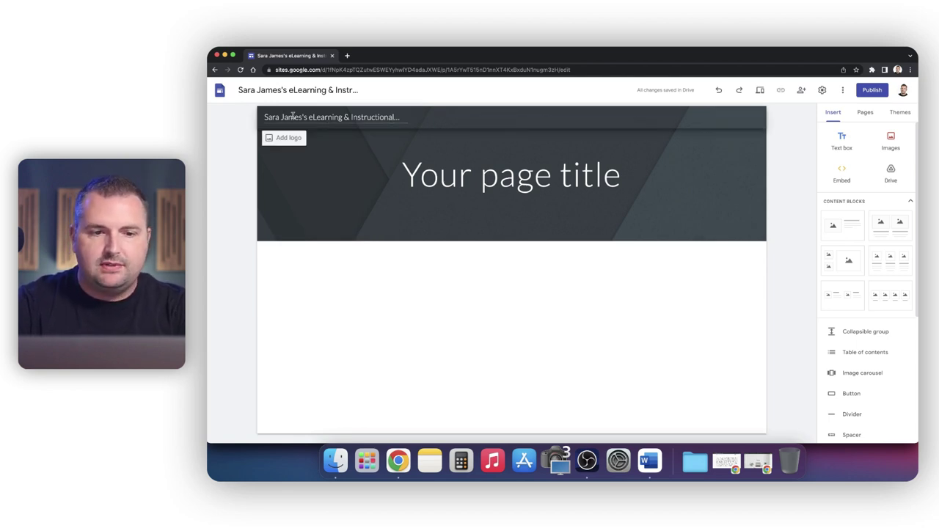
- Erase the site name text from the header so it is blank
{"action": "triple_click", "coordinate": [312, 116]}
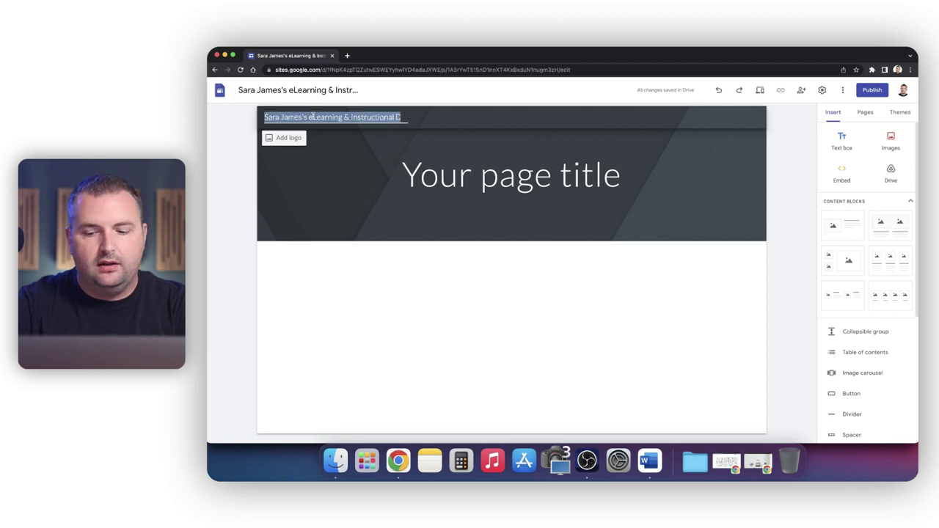
{"action": "key", "text": "BackSpace"}
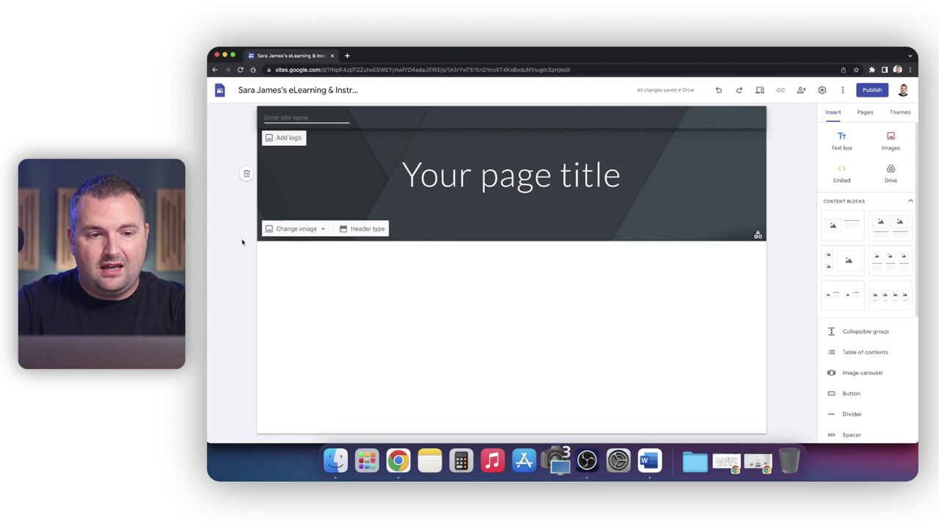
{"action": "left_click", "coordinate": [239, 286]}
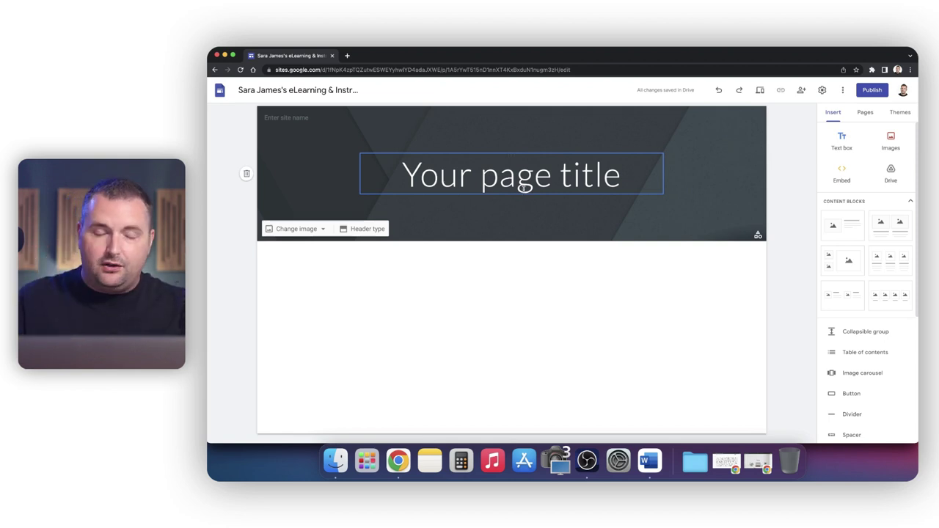
- Replace 'Your page title' with 'Welcome to My Online Portfolio' in the header
{"action": "triple_click", "coordinate": [523, 188]}
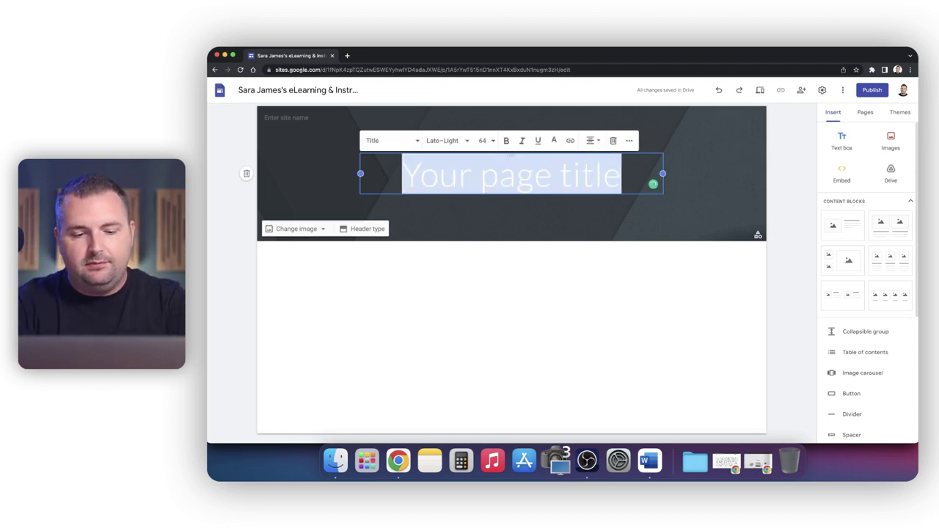
{"action": "type", "text": "Welcome to My"}
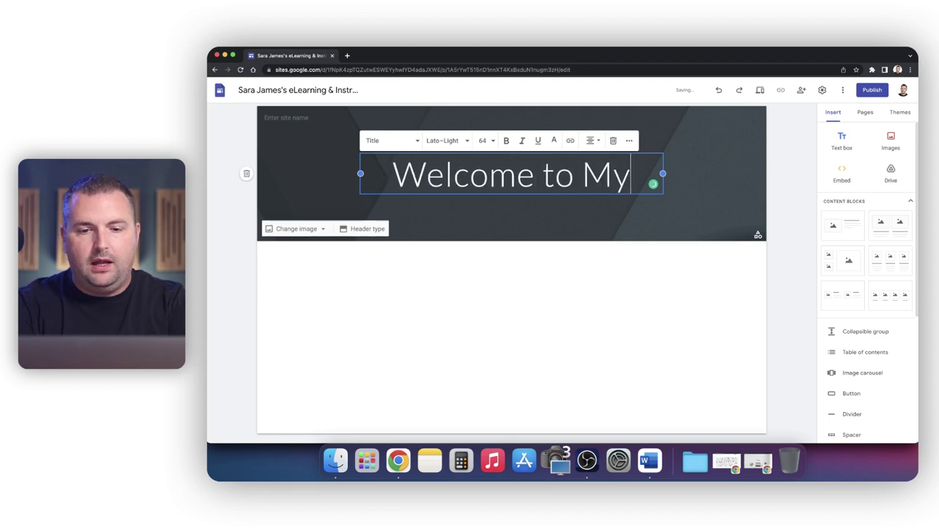
{"action": "type", "text": " Online Port"}
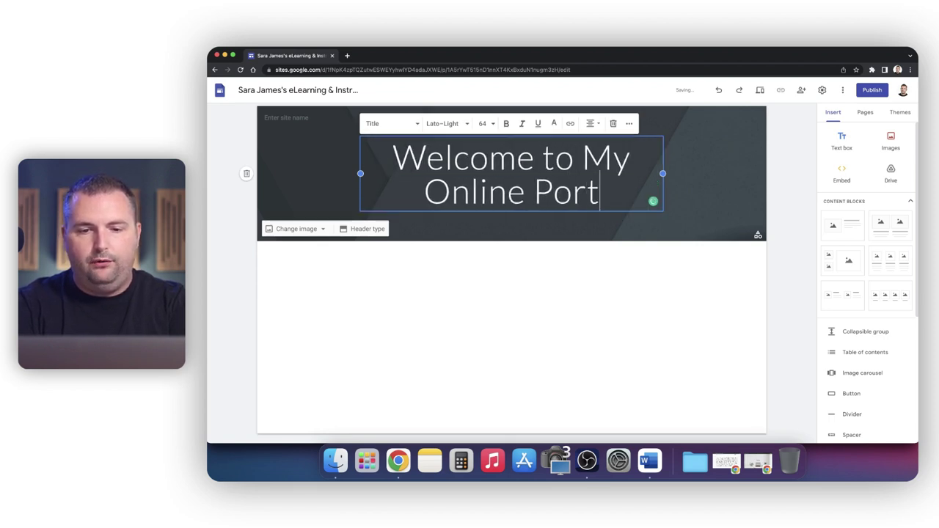
{"action": "type", "text": "folio"}
{"action": "left_click", "coordinate": [603, 401]}
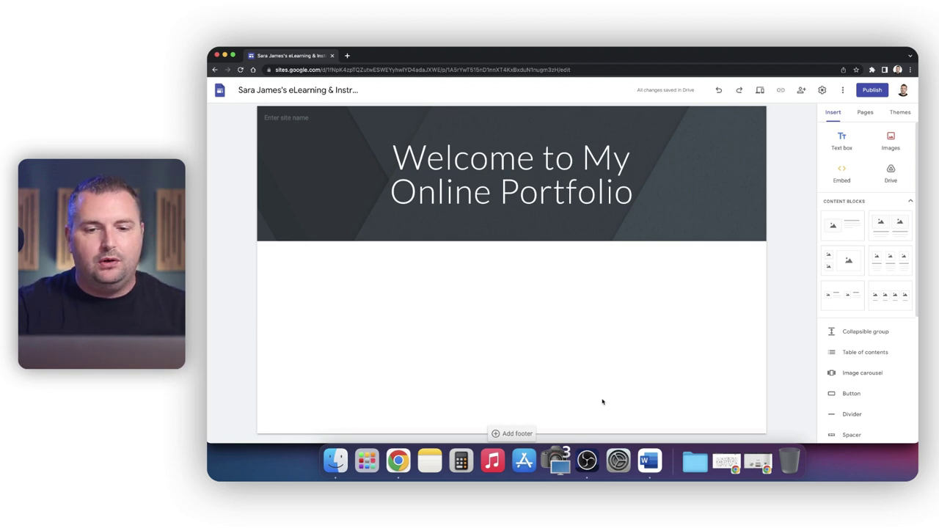
- Retitle the header as 'Hi, I'm' plus the owner's name, then show the portfolio content document
{"action": "left_click", "coordinate": [531, 194]}
{"action": "triple_click", "coordinate": [531, 194]}
{"action": "type", "text": "H"}
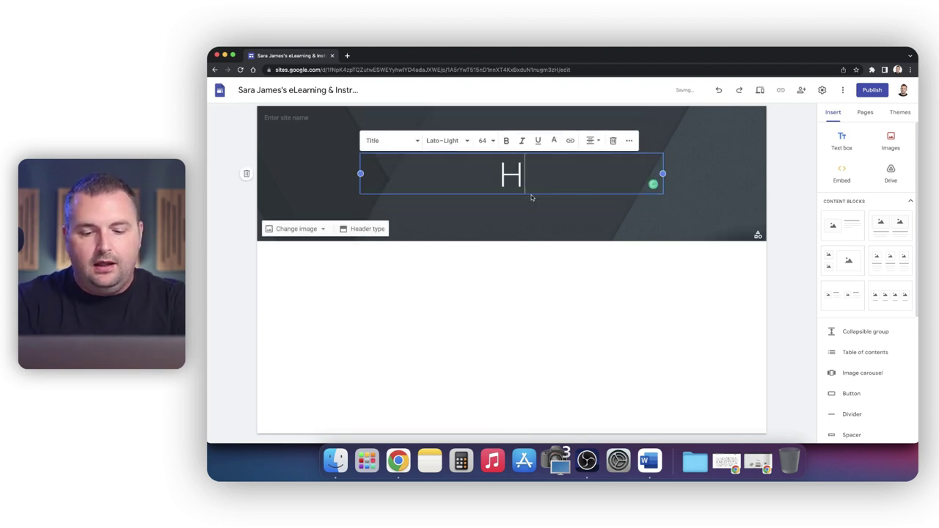
{"action": "type", "text": "i, I'm St"}
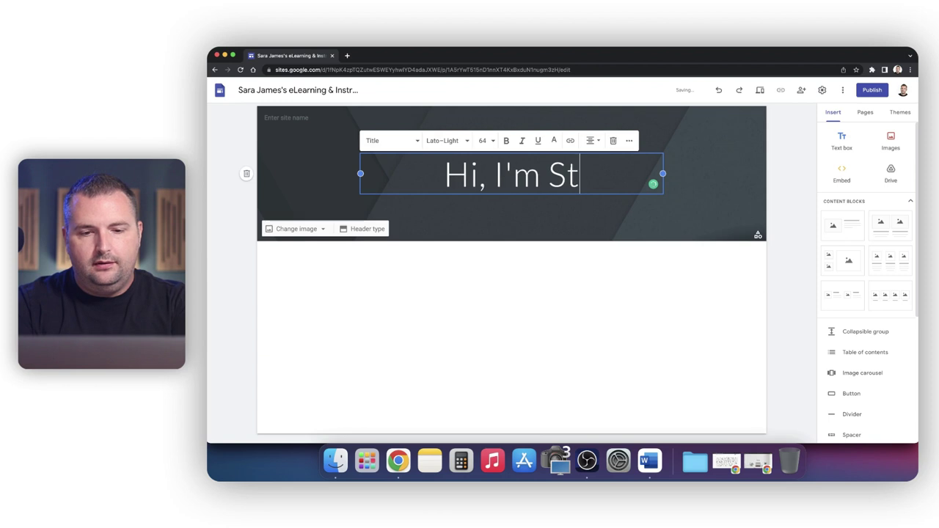
{"action": "key", "text": "BackSpace"}
{"action": "type", "text": "ara James"}
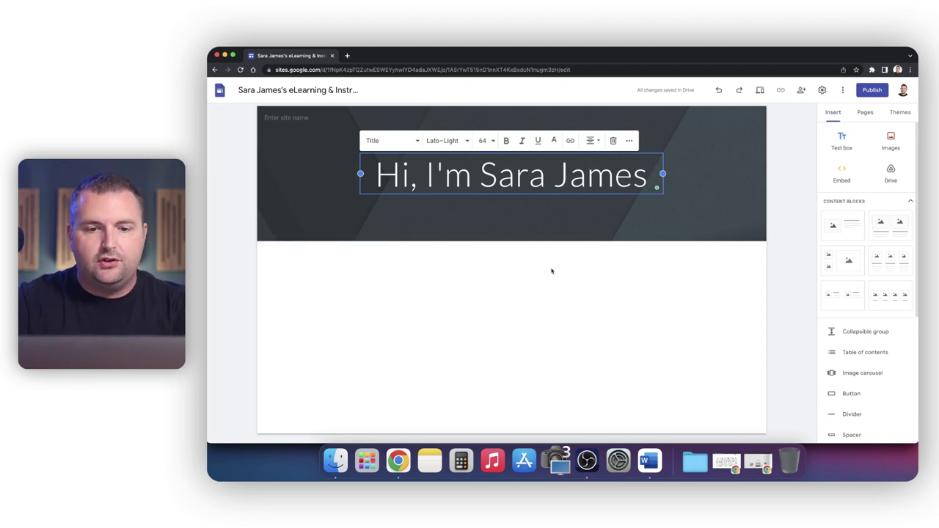
{"action": "left_click", "coordinate": [555, 312]}
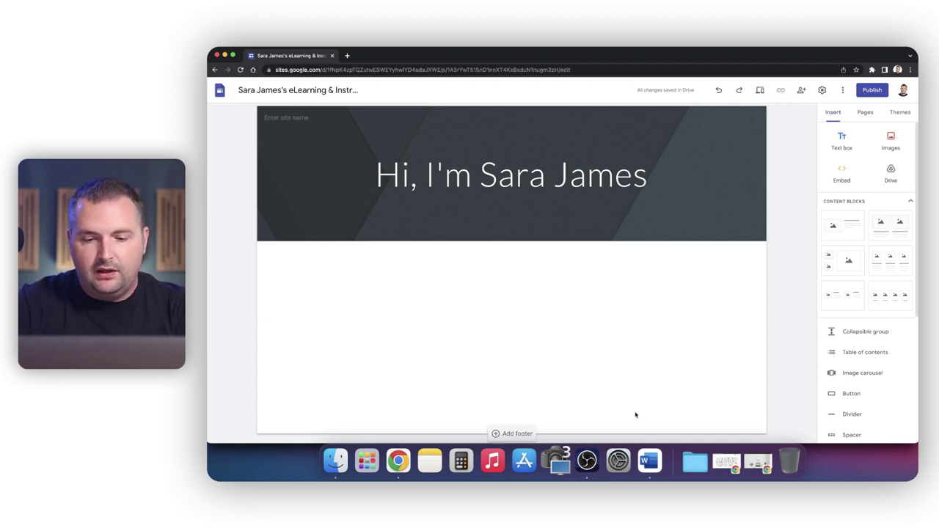
{"action": "left_click", "coordinate": [649, 460]}
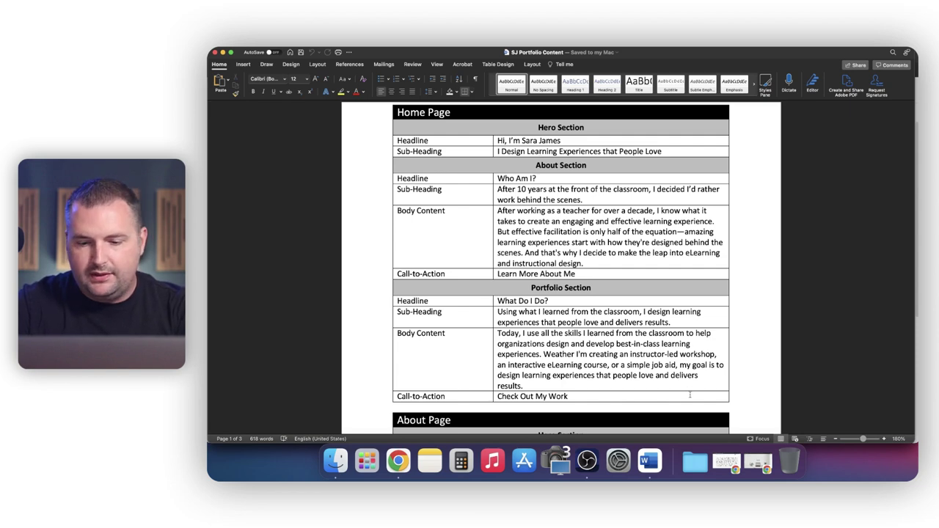
- View the reference portfolio's greeting page in Chrome, then minimize that window
{"action": "left_click", "coordinate": [757, 462]}
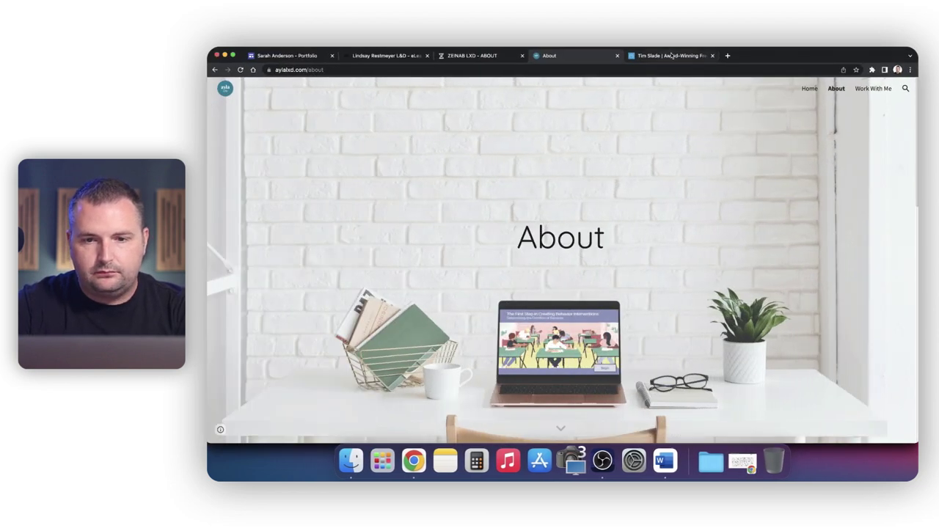
{"action": "left_click", "coordinate": [669, 56]}
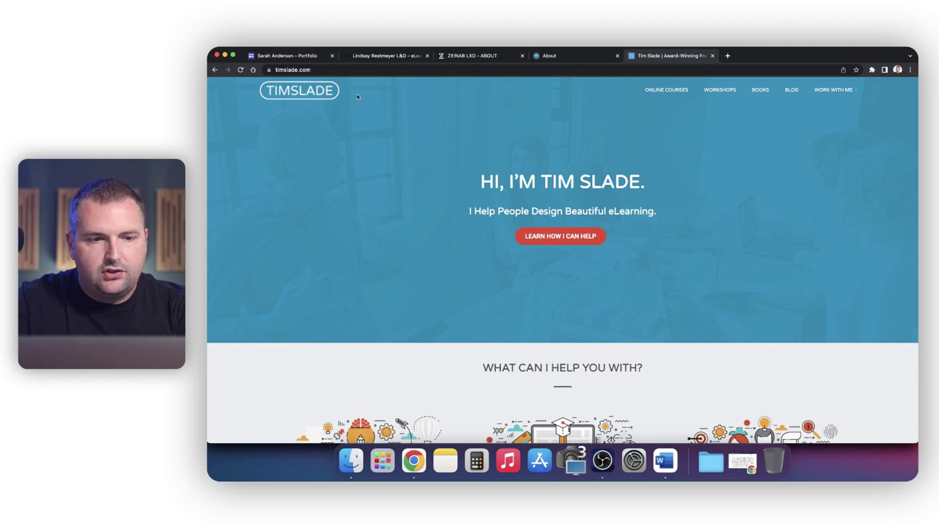
{"action": "left_click", "coordinate": [225, 56]}
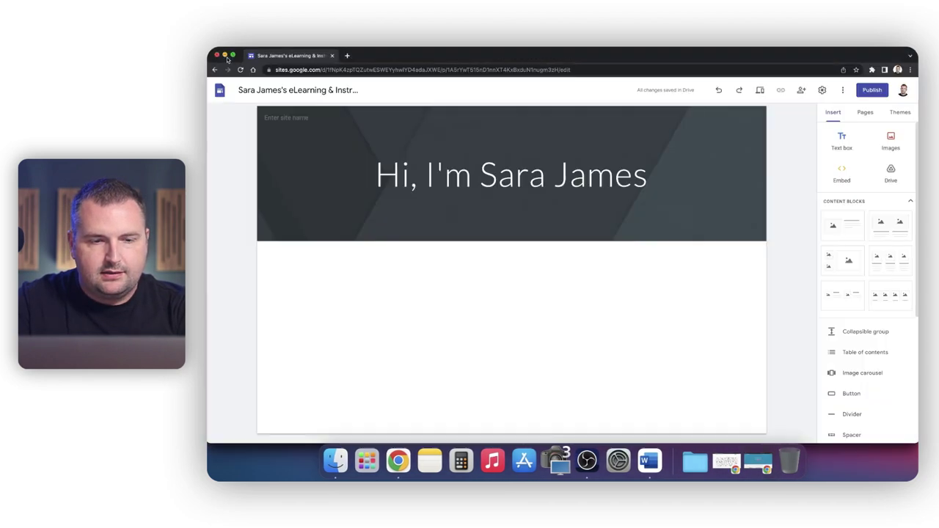
- Add a text box reading 'I Design Learning Expereinces that People Love' below the header
{"action": "left_click", "coordinate": [841, 139]}
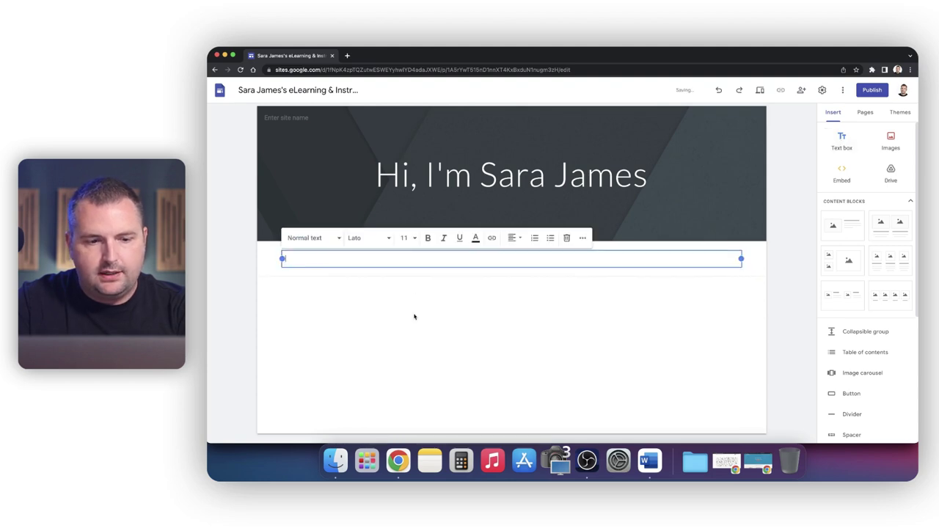
{"action": "left_click", "coordinate": [649, 460]}
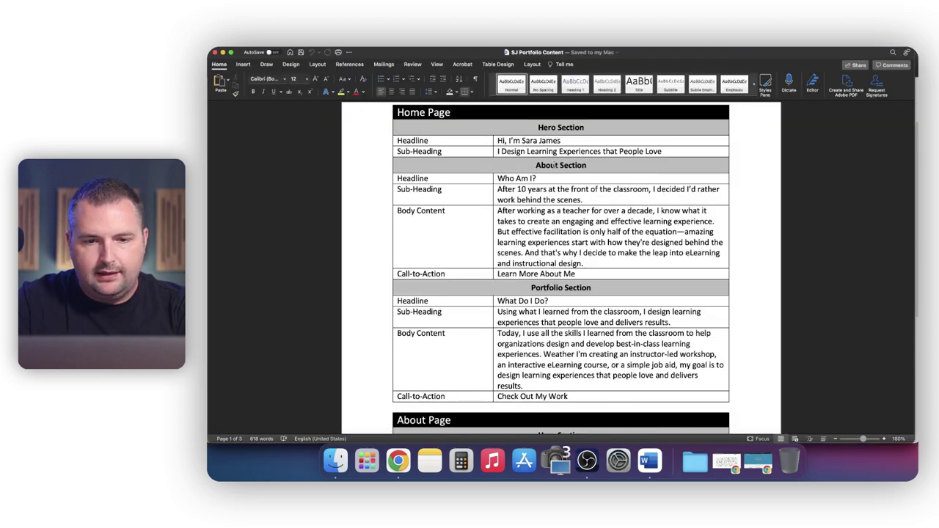
{"action": "left_click", "coordinate": [398, 460]}
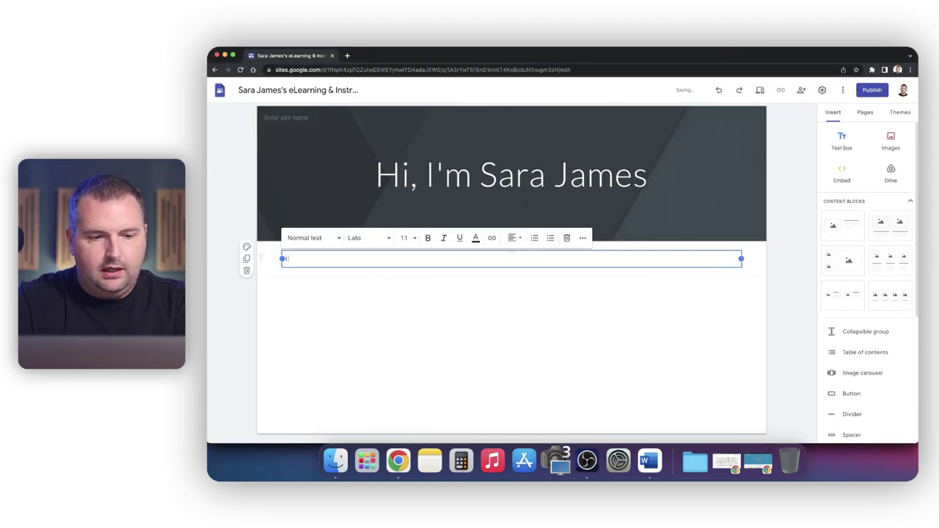
{"action": "type", "text": "I Design Learning E"}
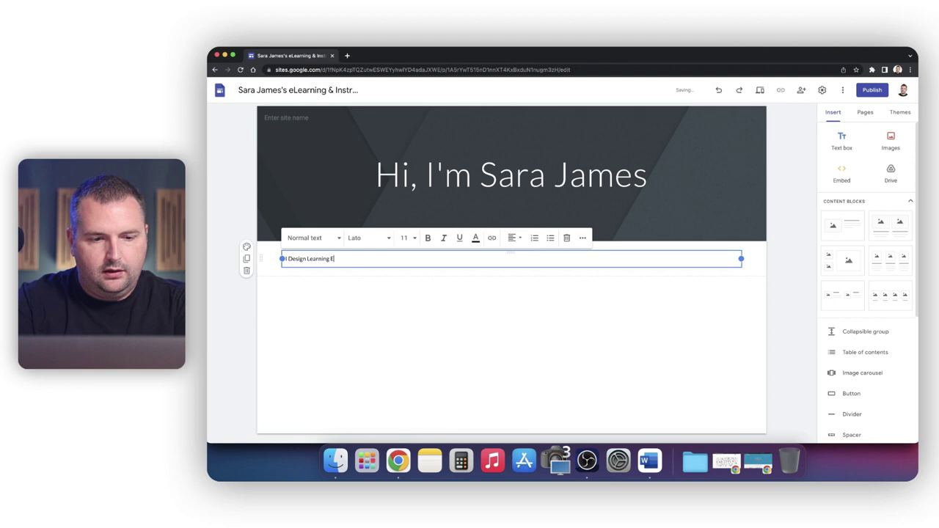
{"action": "type", "text": "xpereinces that People Live"}
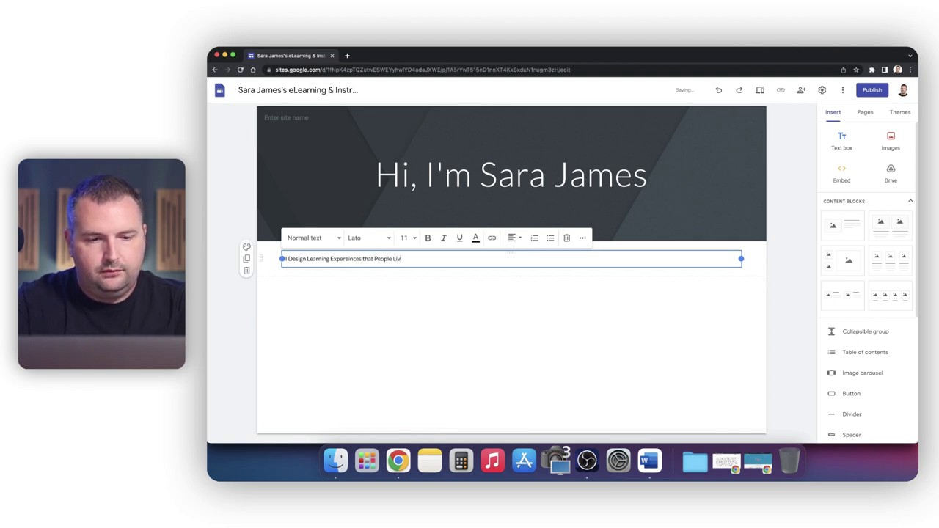
{"action": "key", "text": "BackSpace"}
{"action": "key", "text": "BackSpace"}
{"action": "key", "text": "BackSpace"}
{"action": "type", "text": "ove"}
{"action": "left_click", "coordinate": [403, 308]}
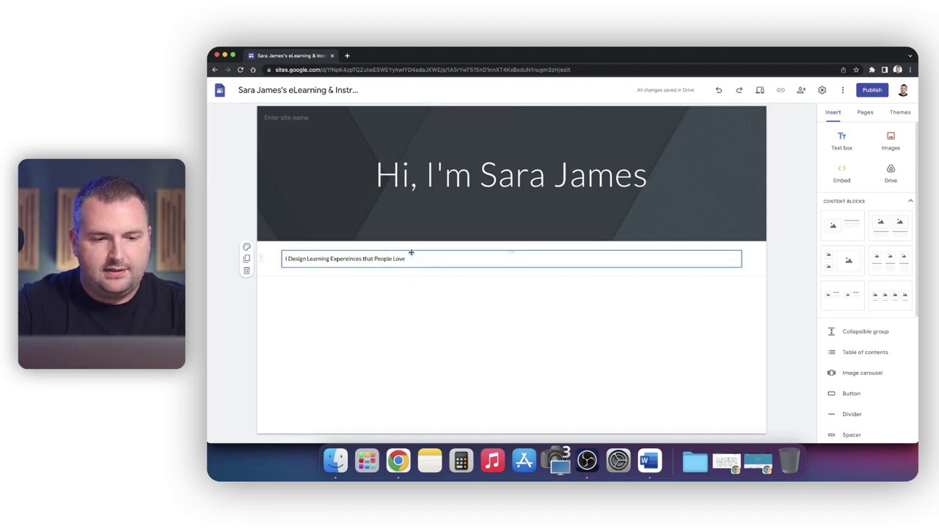
- Move the subheading into the header under the title and center-align it
{"action": "left_click_drag", "start_coordinate": [317, 253], "coordinate": [377, 206]}
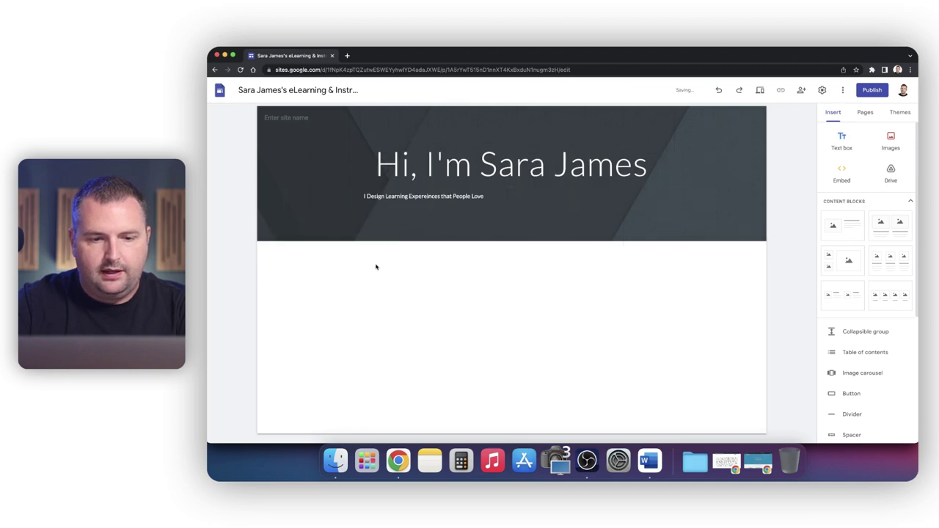
{"action": "triple_click", "coordinate": [424, 196]}
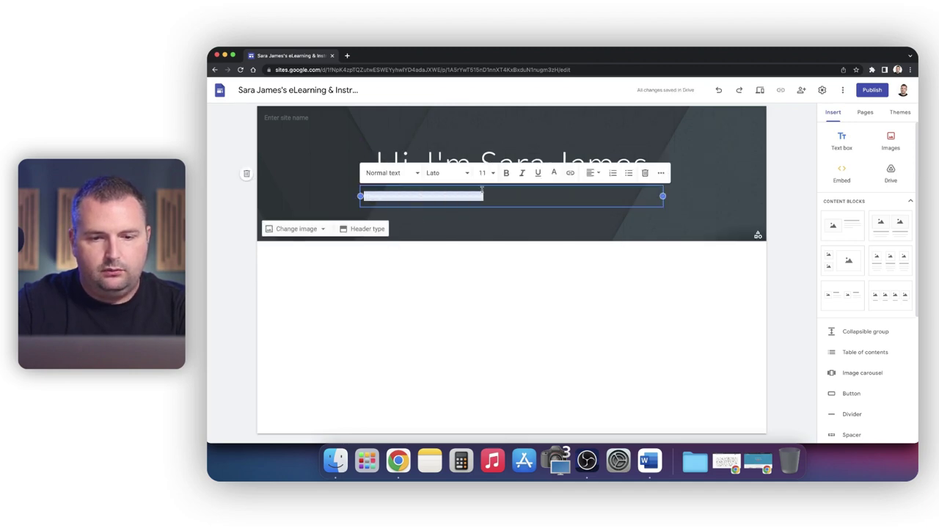
{"action": "left_click", "coordinate": [593, 173]}
{"action": "left_click", "coordinate": [593, 204]}
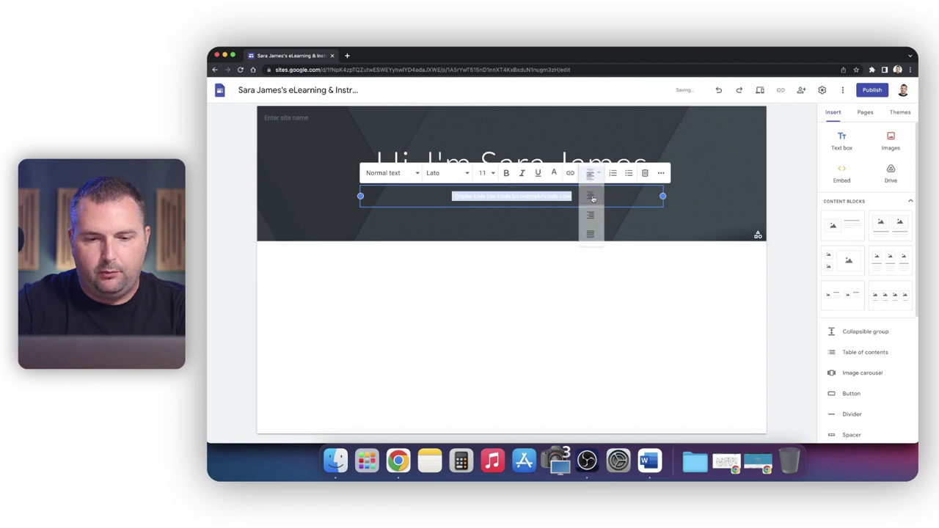
{"action": "left_click", "coordinate": [578, 292]}
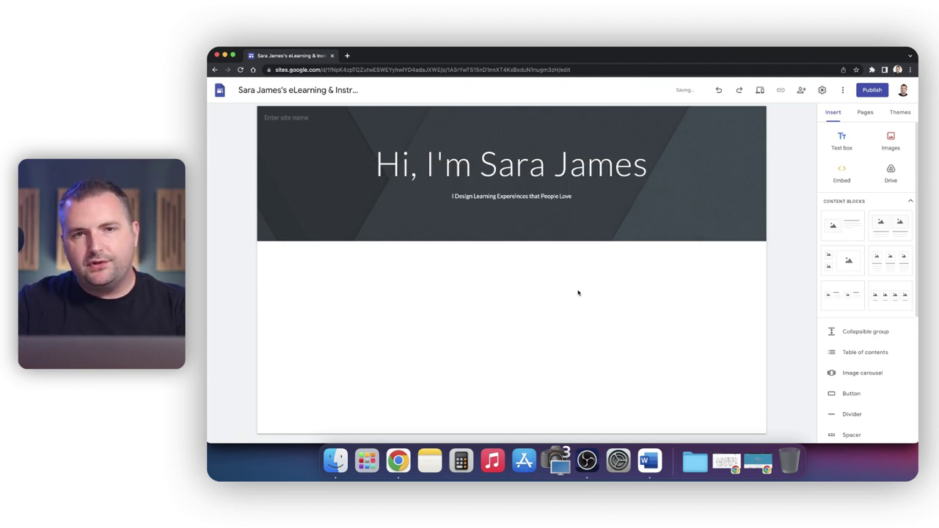
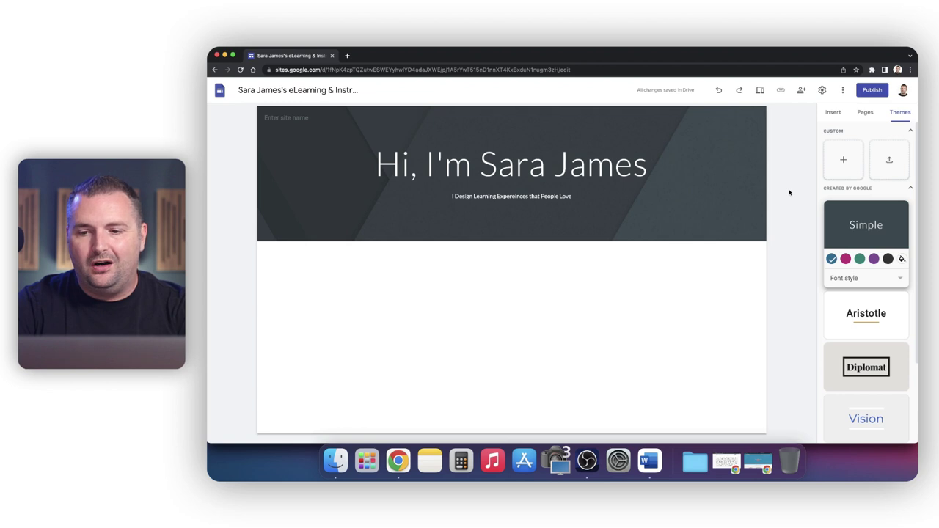
- Preview the Aristotle, Diplomat, Vision, Level and Impression themes on the home page
{"action": "scroll", "coordinate": [862, 237], "scroll_direction": "down", "scroll_amount": 3}
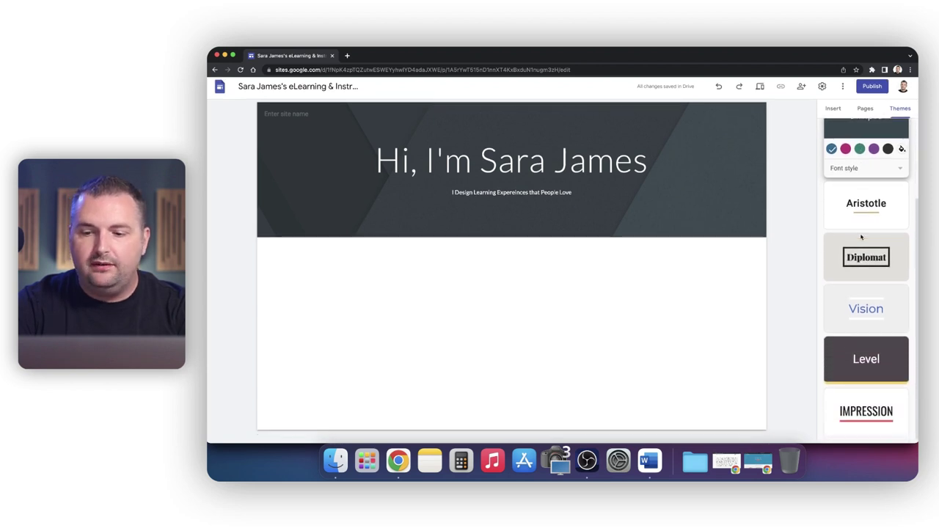
{"action": "left_click", "coordinate": [865, 209]}
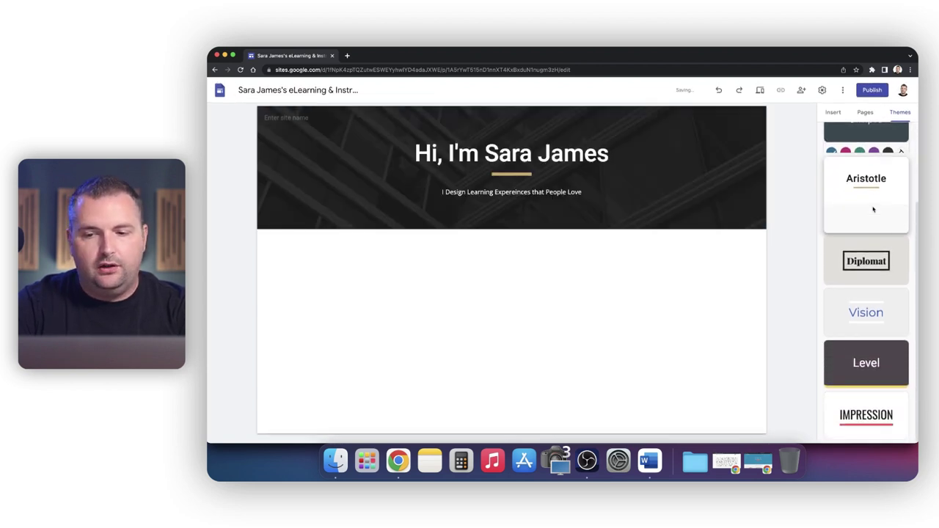
{"action": "left_click", "coordinate": [866, 260]}
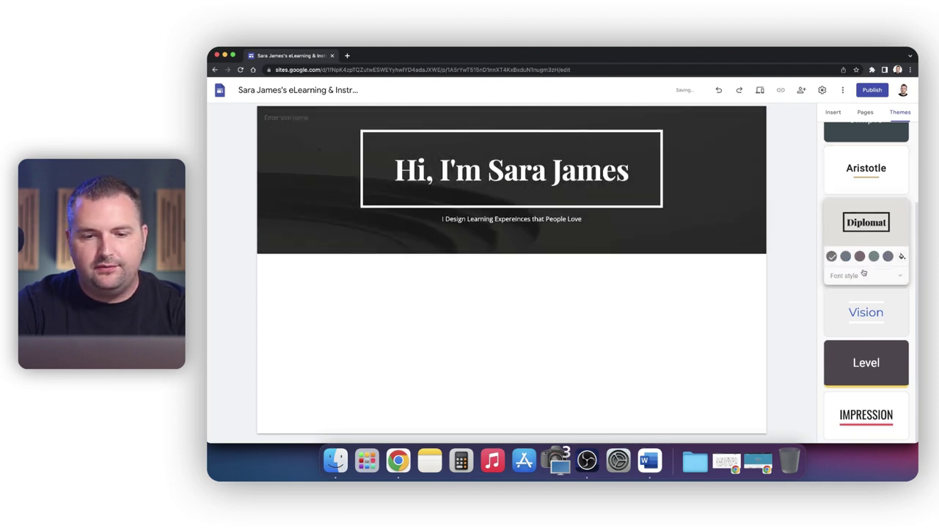
{"action": "left_click", "coordinate": [863, 314]}
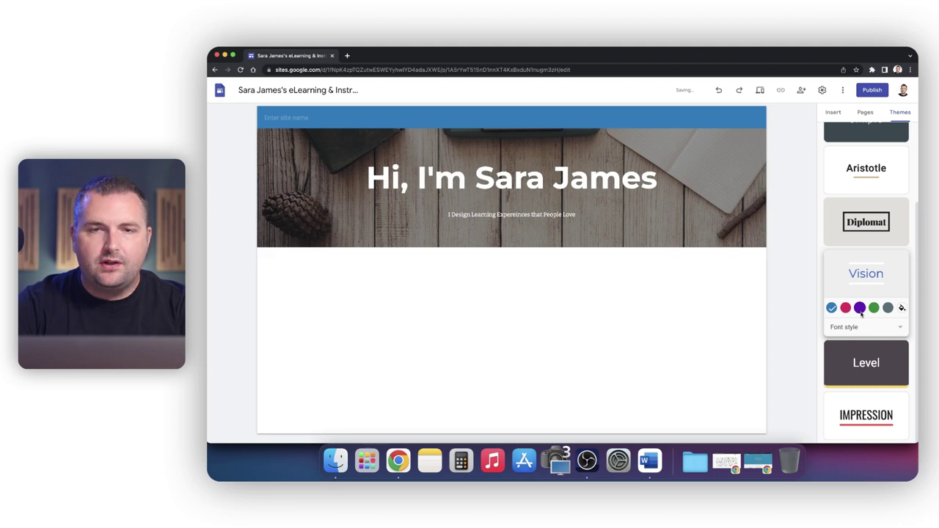
{"action": "left_click", "coordinate": [864, 362]}
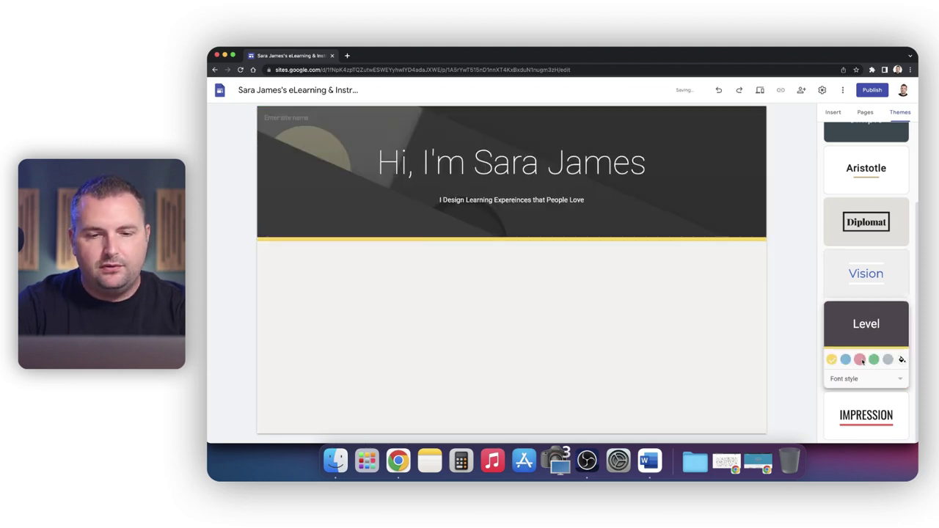
{"action": "left_click", "coordinate": [865, 410]}
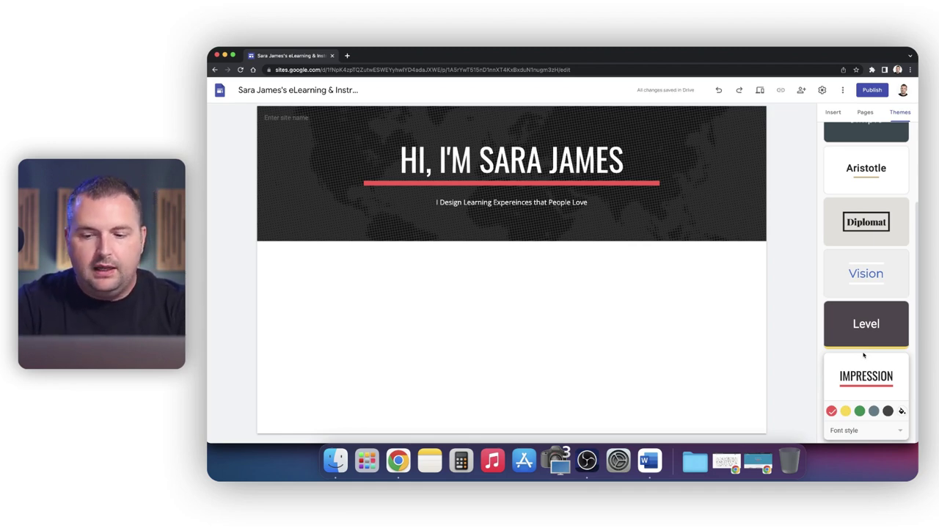
- Try a yellow accent on Impression, then revisit the Level, Vision and Aristotle themes
{"action": "left_click", "coordinate": [845, 411]}
{"action": "left_click", "coordinate": [868, 326]}
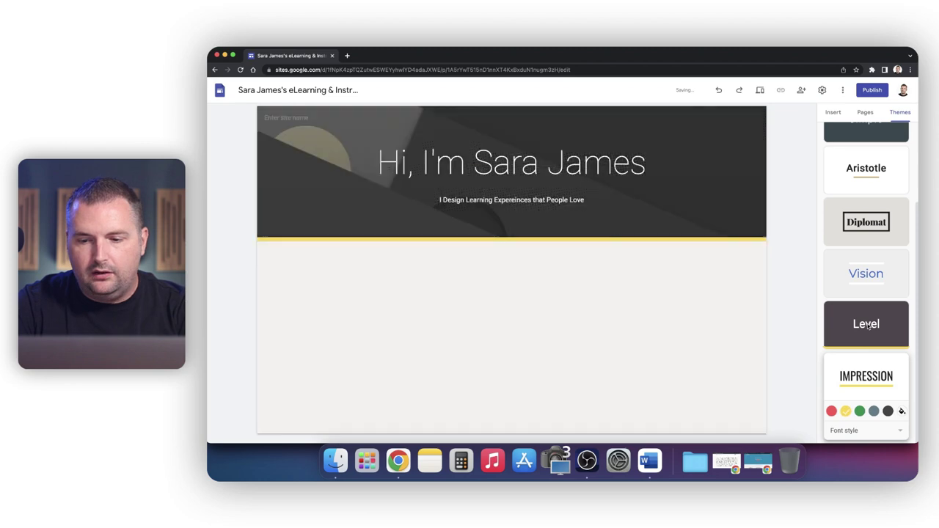
{"action": "scroll", "coordinate": [868, 324], "scroll_direction": "up", "scroll_amount": 2}
{"action": "left_click", "coordinate": [868, 320]}
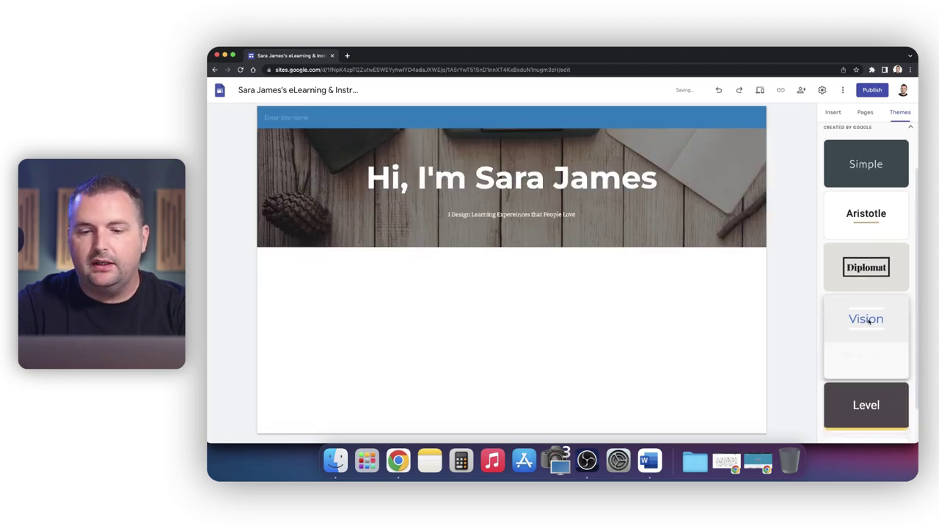
{"action": "scroll", "coordinate": [868, 322], "scroll_direction": "up", "scroll_amount": 2}
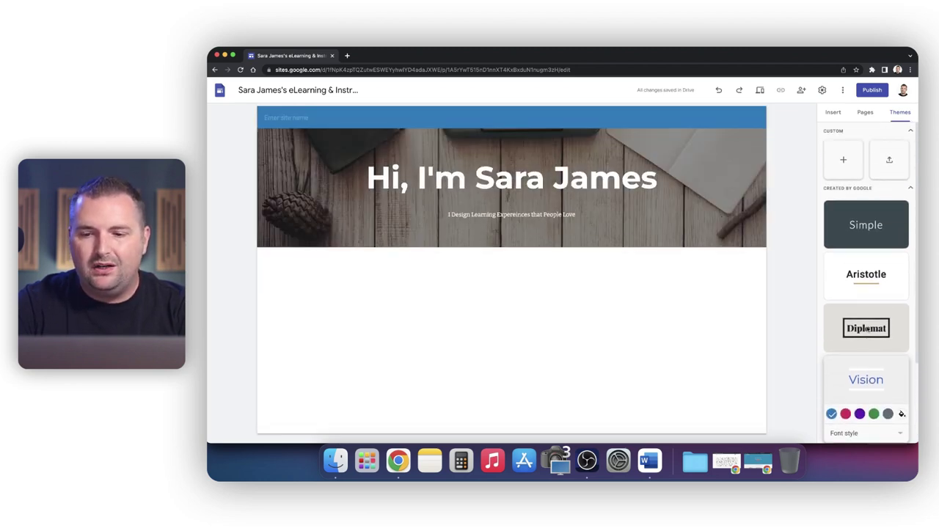
{"action": "left_click", "coordinate": [862, 285]}
- Switch the site back to the Simple theme with its dark grey header
{"action": "left_click", "coordinate": [857, 229]}
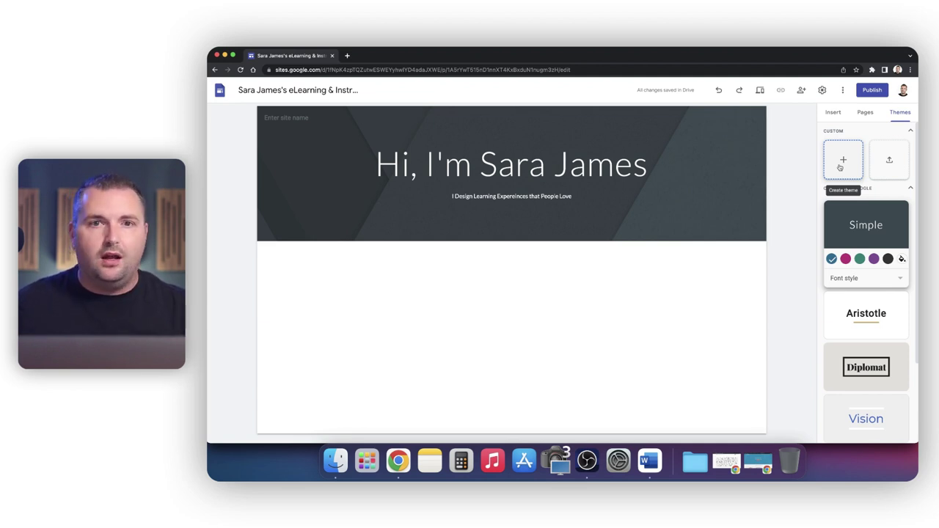
- Create a new custom theme and name it after the site owner
{"action": "left_click", "coordinate": [840, 167]}
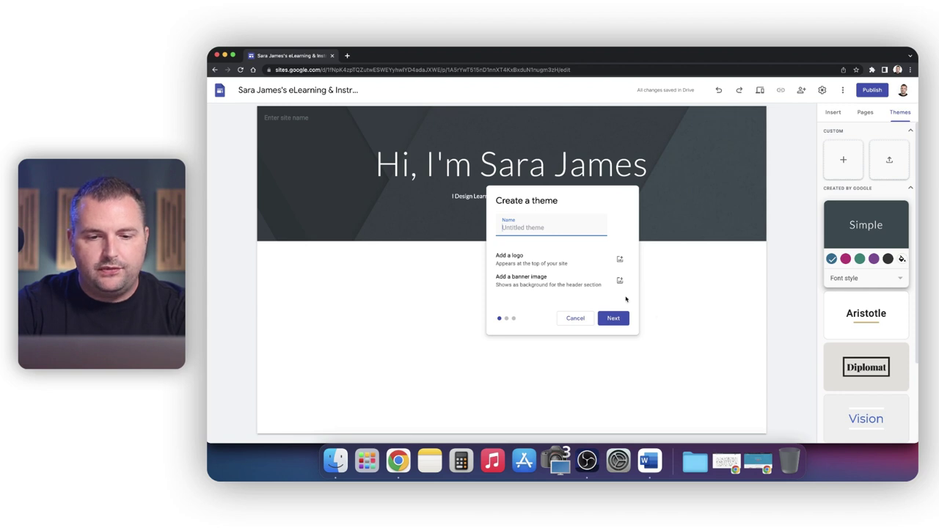
{"action": "type", "text": "Sa"}
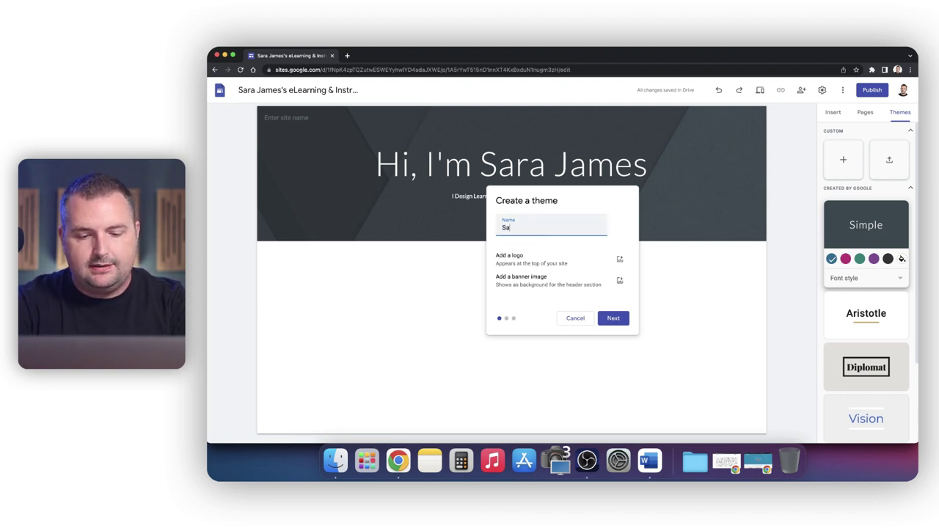
{"action": "type", "text": "ra Jame Theme"}
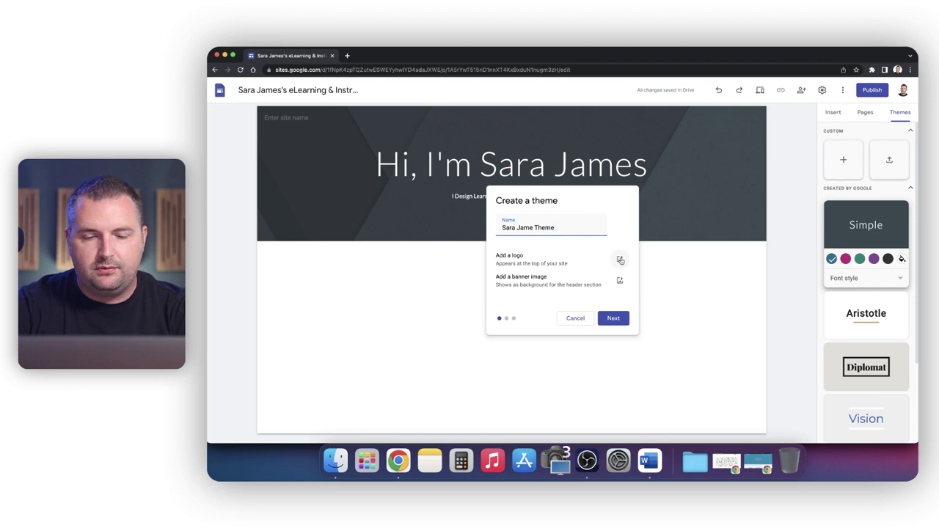
- Upload SJ Logo Yellow.png from the Desktop's Logo folder as the theme logo
{"action": "left_click", "coordinate": [620, 260]}
{"action": "left_click", "coordinate": [596, 277]}
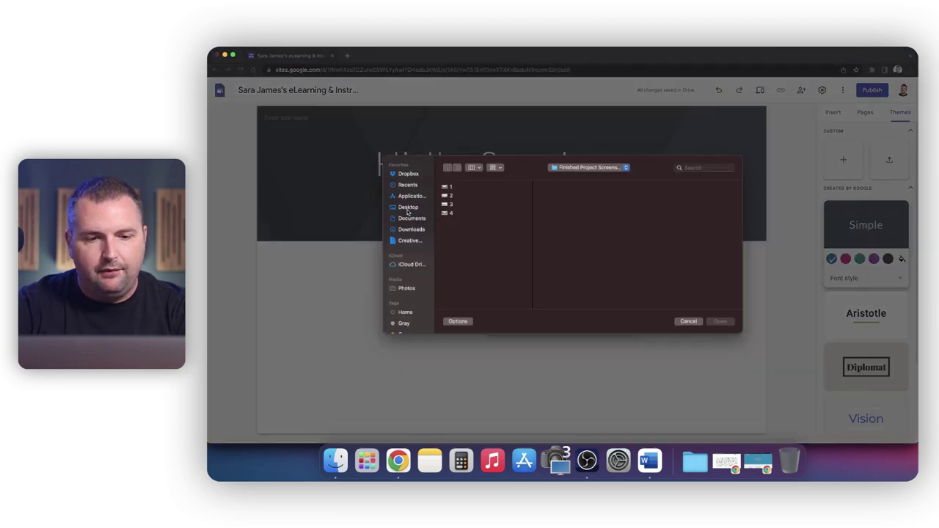
{"action": "left_click", "coordinate": [408, 209]}
{"action": "left_click", "coordinate": [482, 197]}
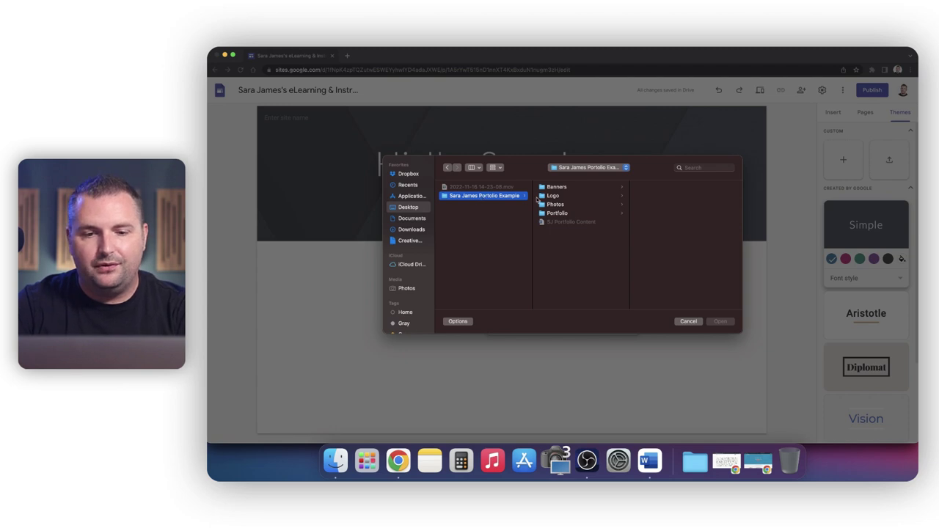
{"action": "left_click", "coordinate": [582, 197]}
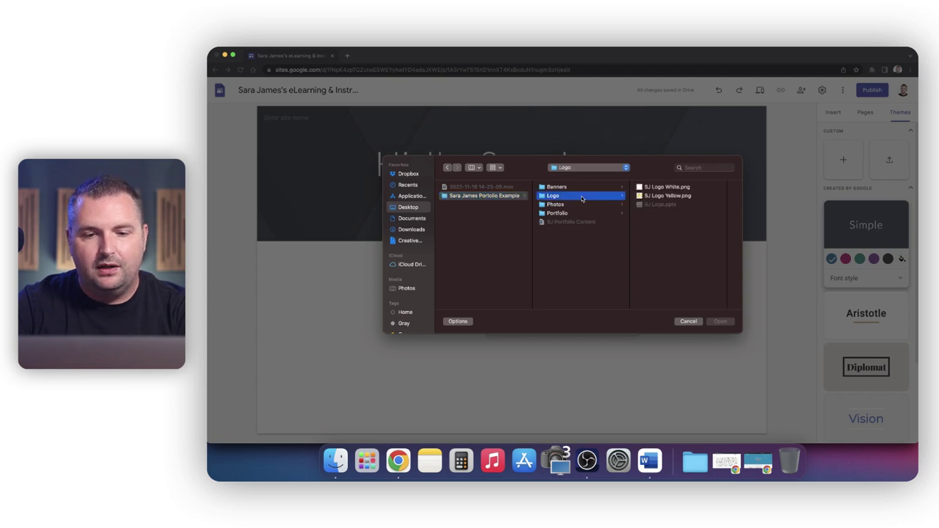
{"action": "left_click", "coordinate": [666, 196]}
{"action": "key", "text": "space"}
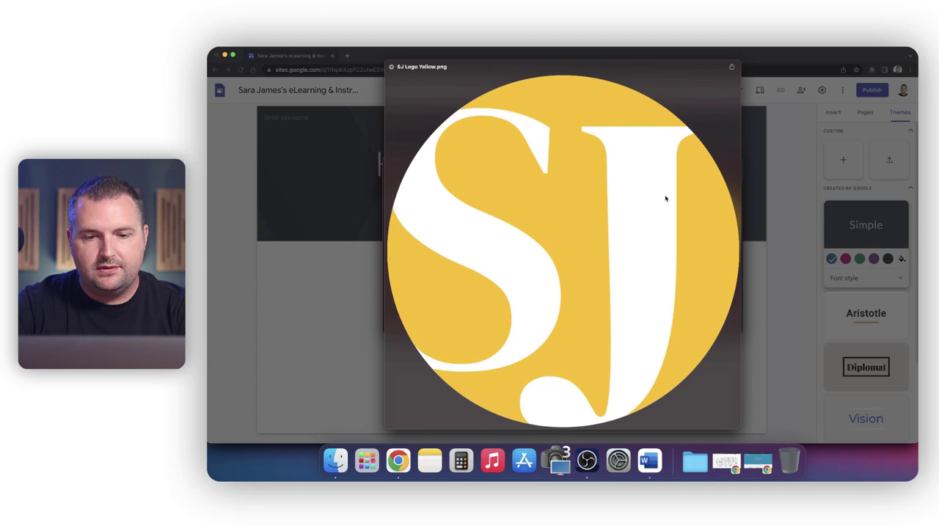
{"action": "key", "text": "space"}
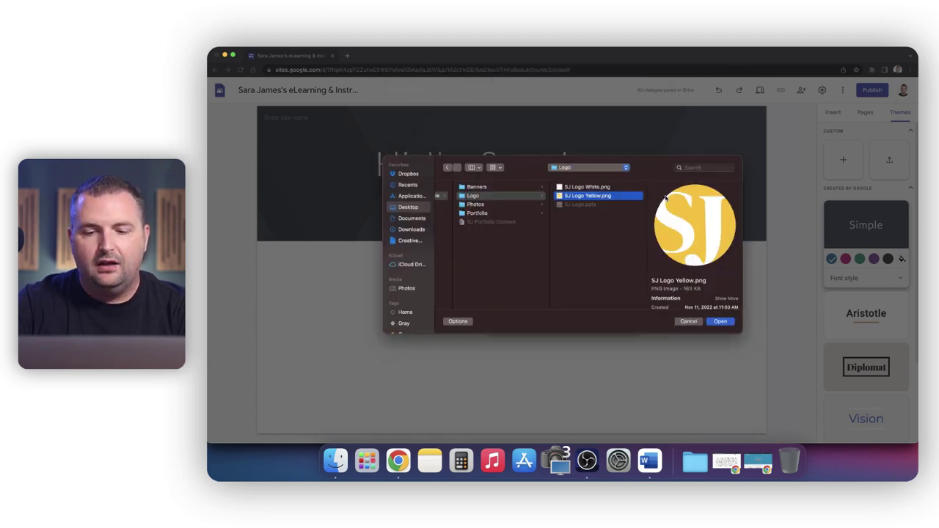
{"action": "left_click", "coordinate": [714, 322]}
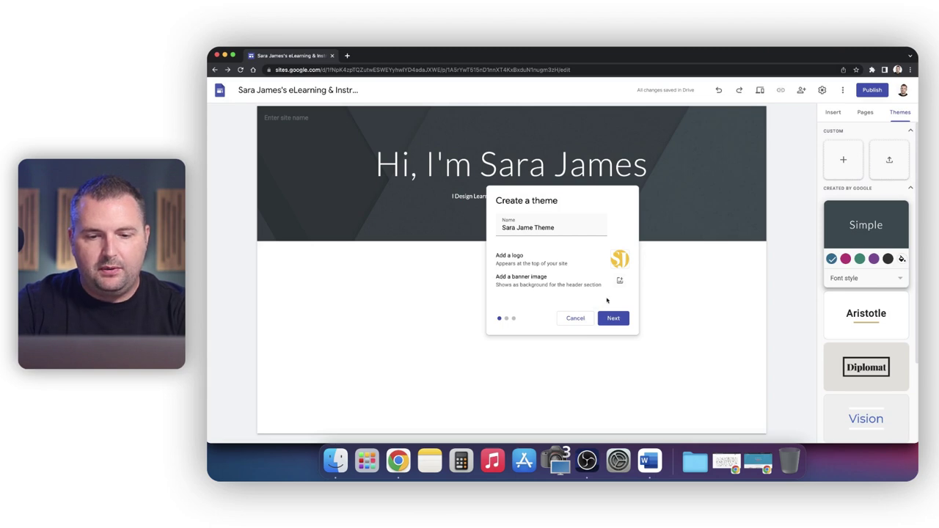
- Start uploading a banner and preview SJ Image Banner 1, 2 and 3 in the Image Banners folder
{"action": "left_click", "coordinate": [620, 280]}
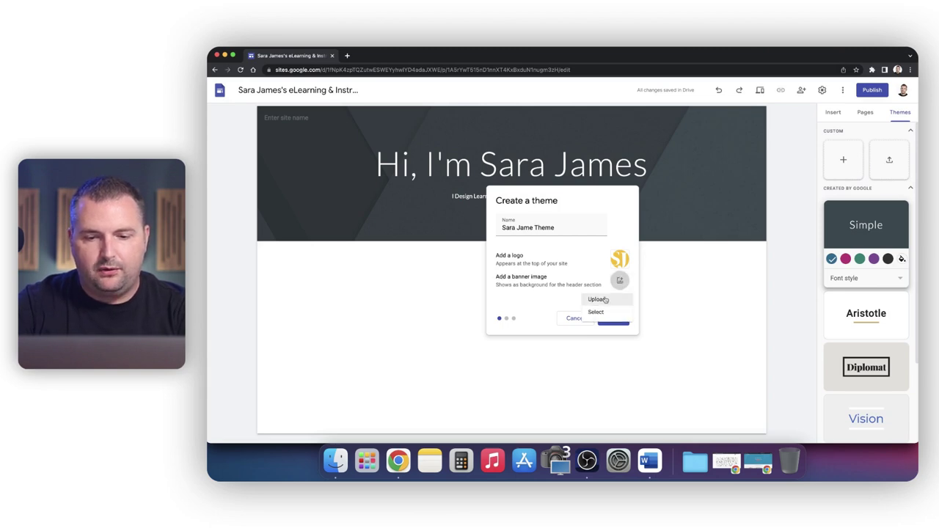
{"action": "left_click", "coordinate": [605, 301]}
{"action": "left_click", "coordinate": [594, 169]}
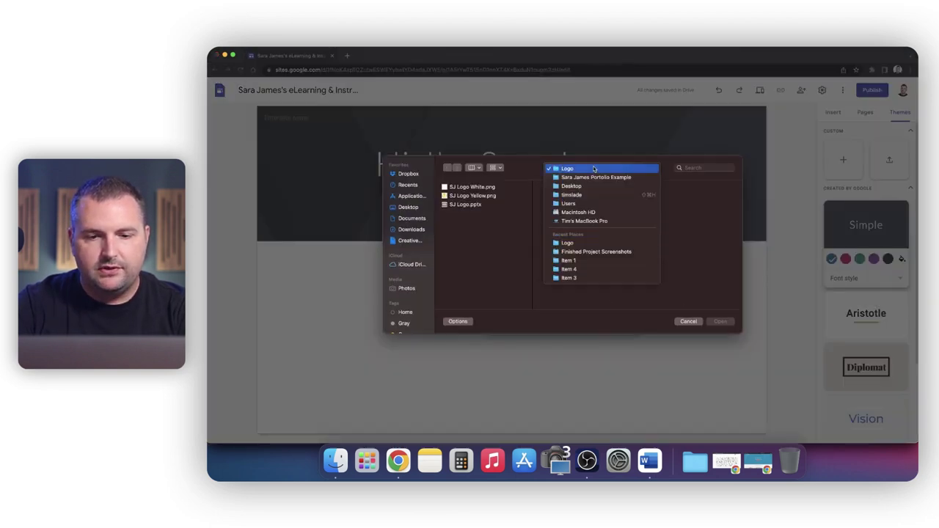
{"action": "left_click", "coordinate": [594, 177]}
{"action": "left_click", "coordinate": [569, 187]}
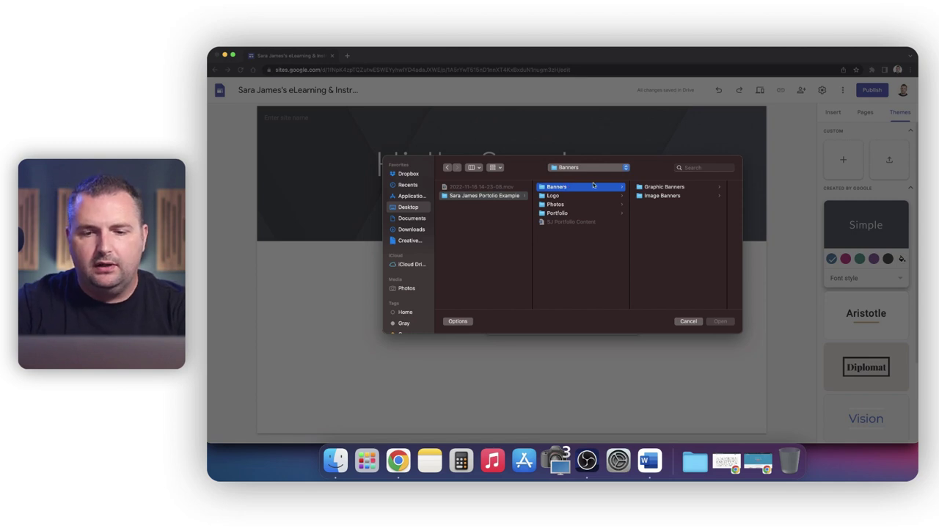
{"action": "left_click", "coordinate": [655, 195]}
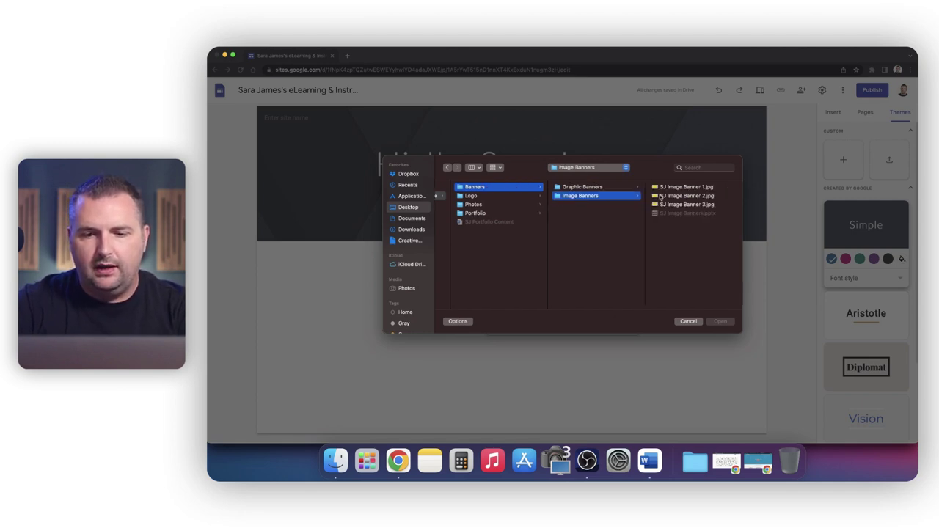
{"action": "left_click", "coordinate": [680, 187]}
{"action": "key", "text": "space"}
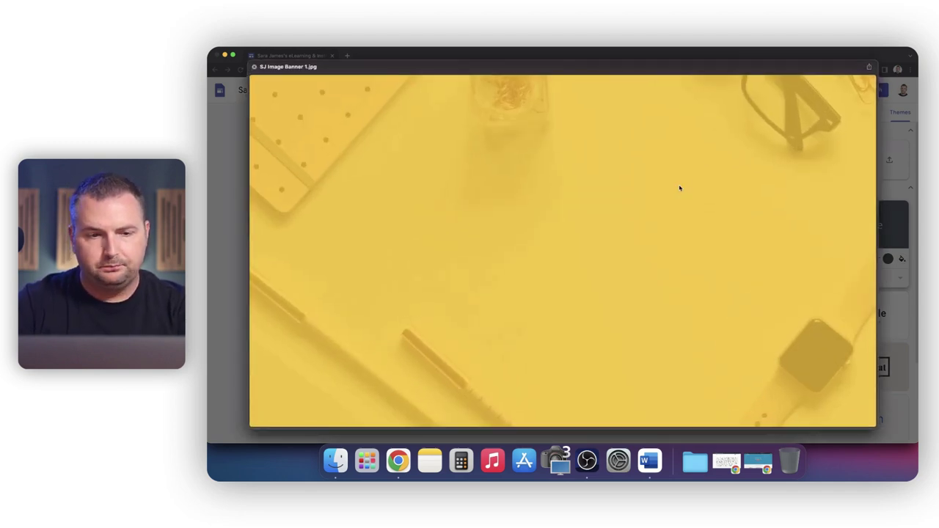
{"action": "key", "text": "space"}
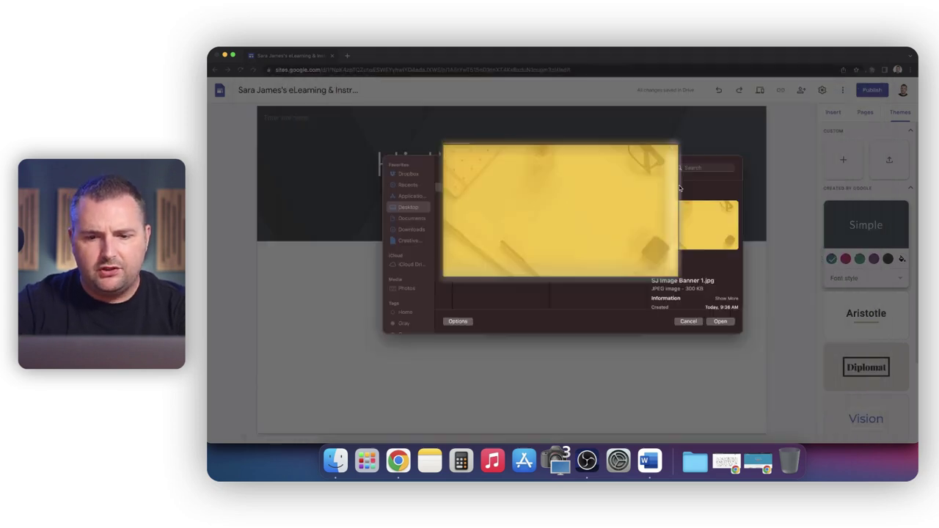
{"action": "left_click", "coordinate": [603, 196]}
{"action": "key", "text": "space"}
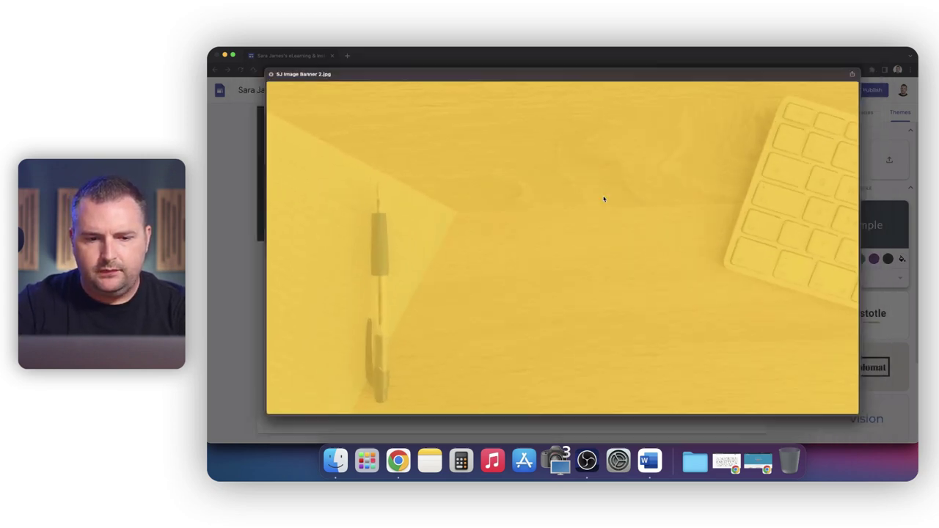
{"action": "key", "text": "space"}
{"action": "left_click", "coordinate": [597, 205]}
{"action": "key", "text": "space"}
{"action": "key", "text": "space"}
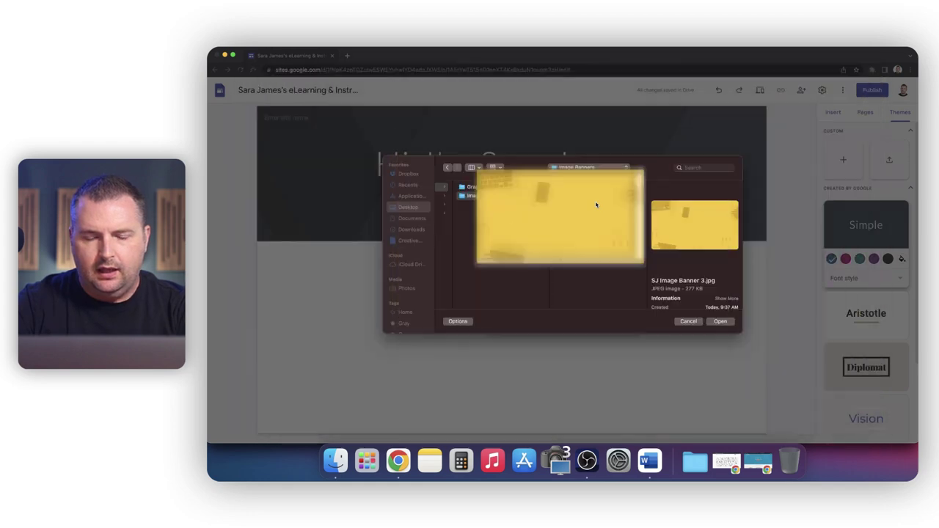
- Compare SJ Hero-01.png with SJ Hero Full-01.png and upload SJ Hero-01.png as the banner
{"action": "left_click", "coordinate": [479, 188]}
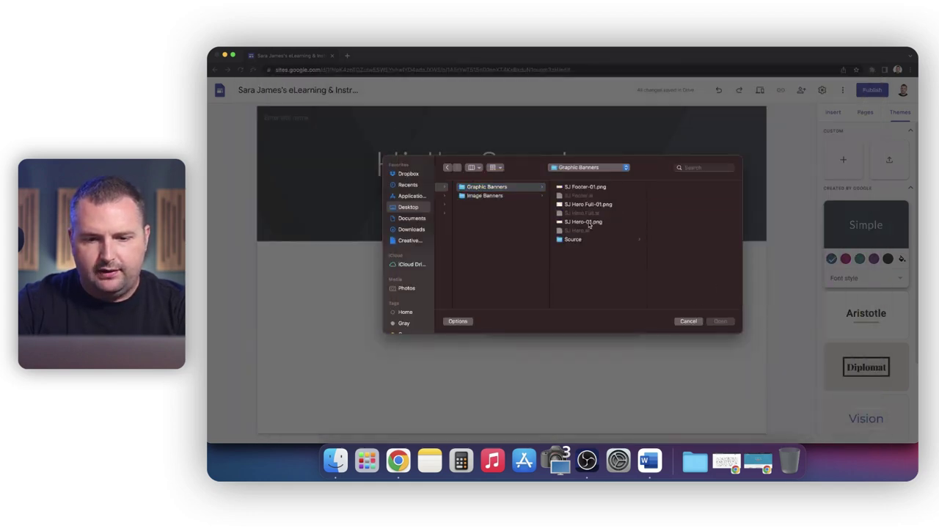
{"action": "left_click", "coordinate": [589, 223]}
{"action": "key", "text": "space"}
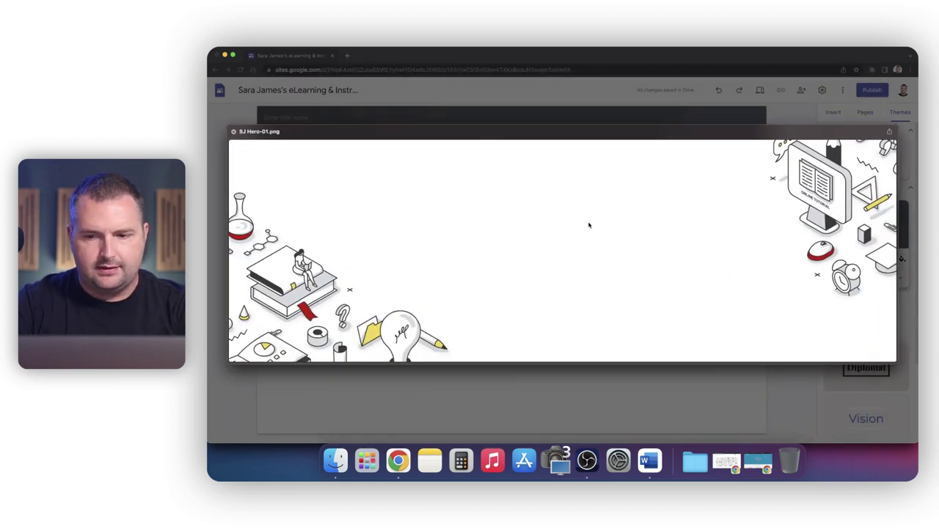
{"action": "key", "text": "space"}
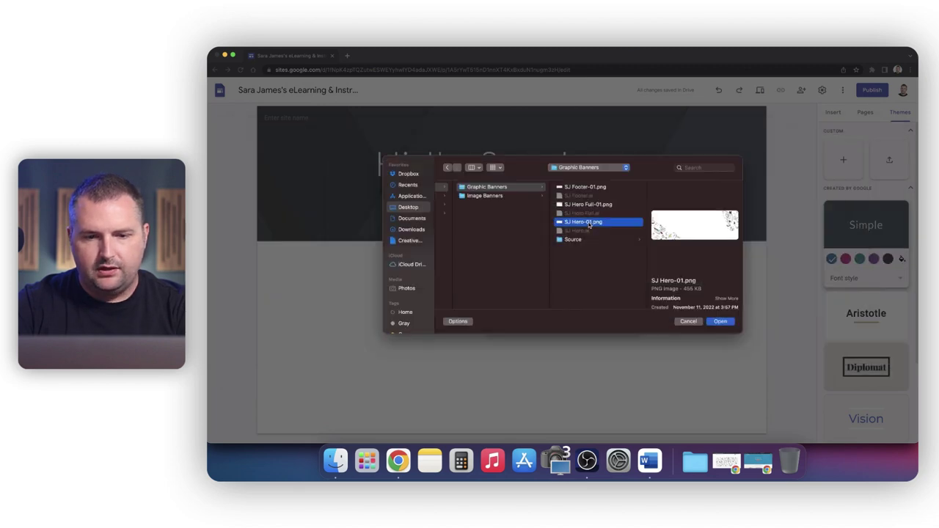
{"action": "left_click", "coordinate": [590, 205]}
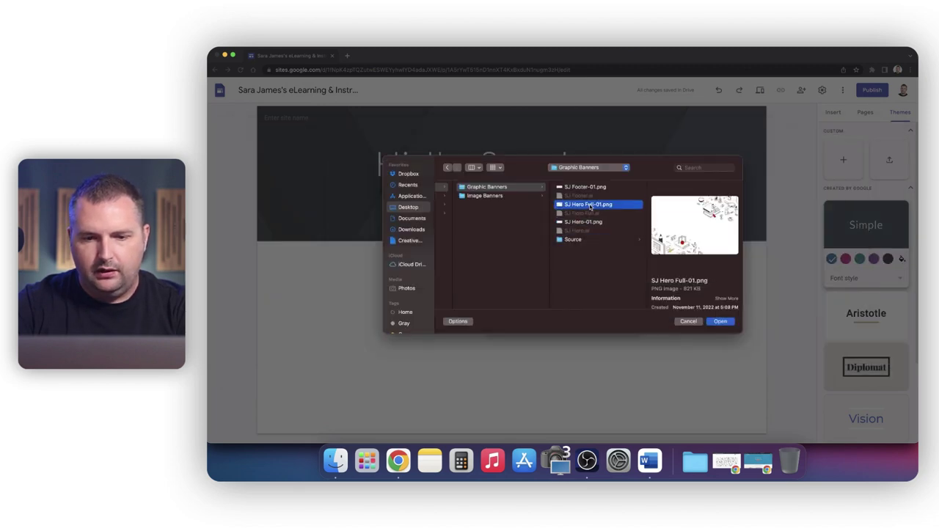
{"action": "left_click", "coordinate": [591, 222]}
{"action": "left_click", "coordinate": [717, 323]}
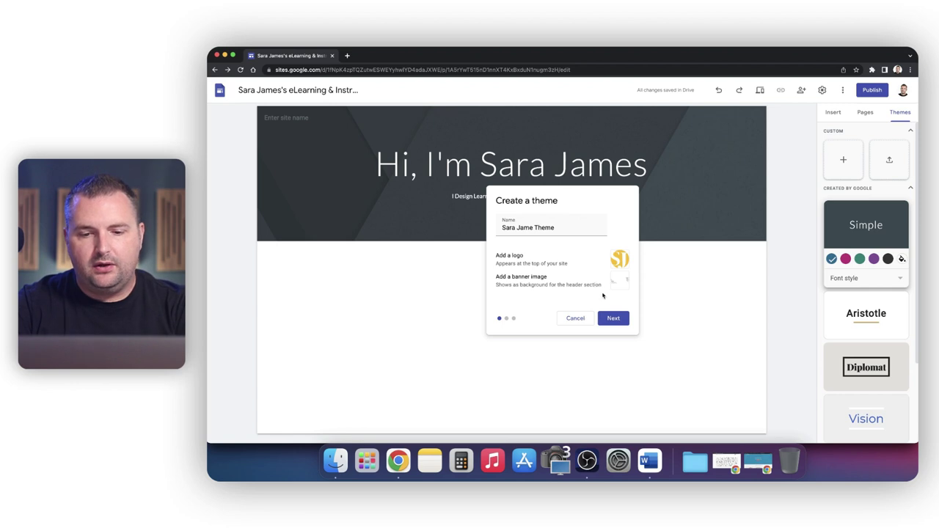
- Choose the yellow-and-dark preset colours for the theme and continue to the font step
{"action": "left_click", "coordinate": [613, 319]}
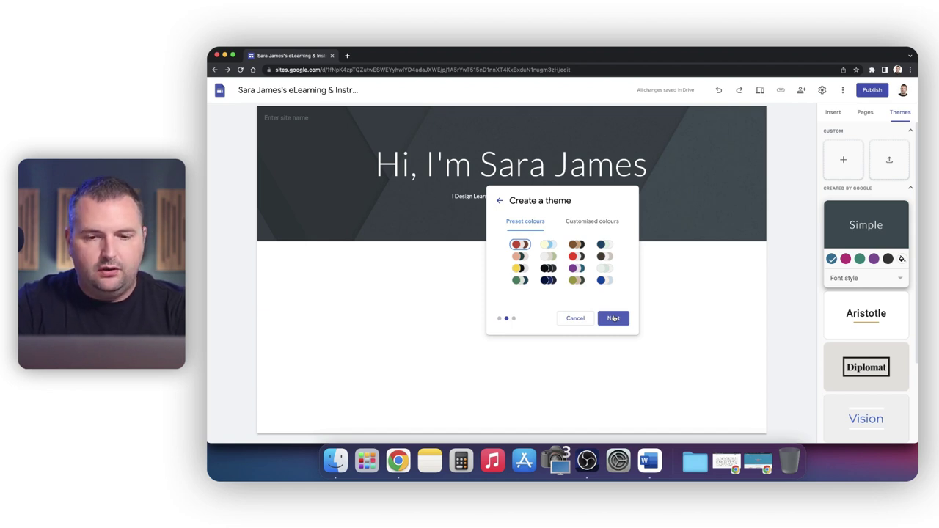
{"action": "left_click", "coordinate": [517, 269]}
{"action": "left_click", "coordinate": [580, 223]}
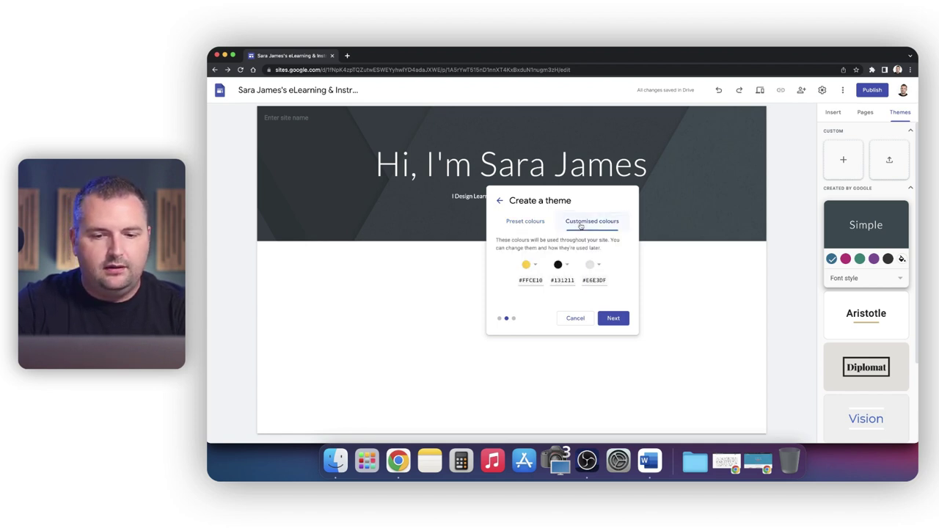
{"action": "left_click", "coordinate": [535, 225]}
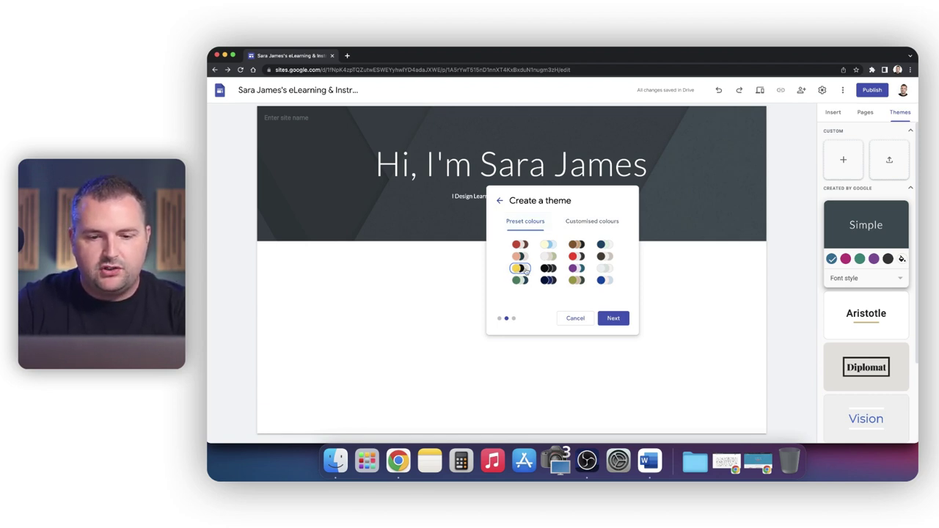
{"action": "left_click", "coordinate": [617, 319]}
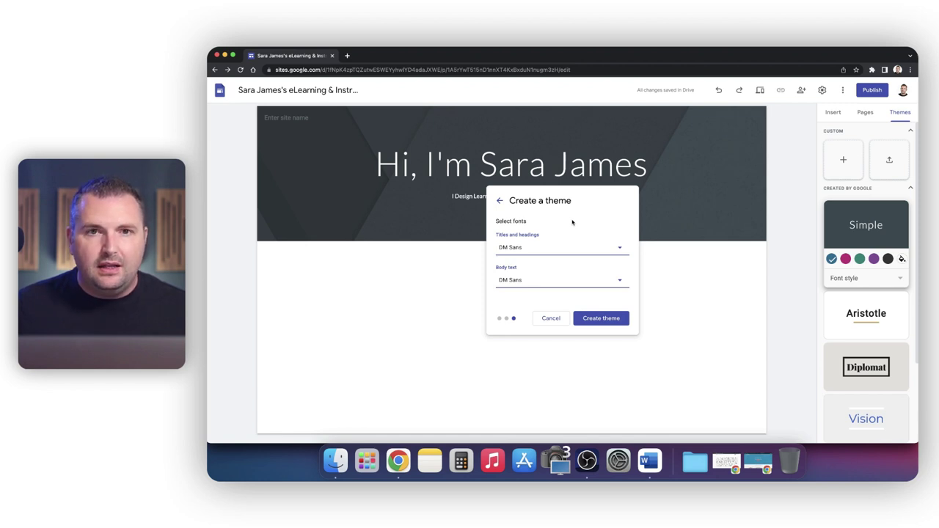
- Set titles and headings to Playfair Display Semi Bold
{"action": "left_click", "coordinate": [541, 249]}
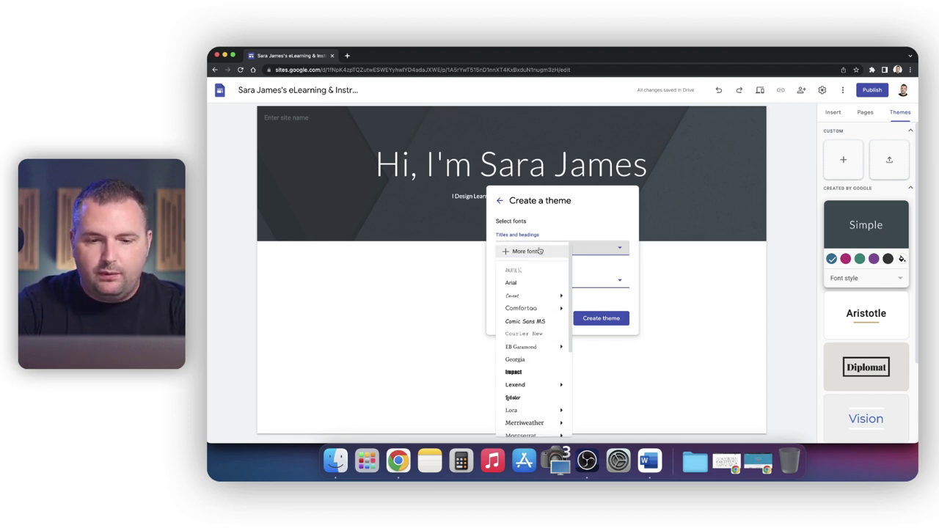
{"action": "scroll", "coordinate": [537, 308], "scroll_direction": "down", "scroll_amount": 2}
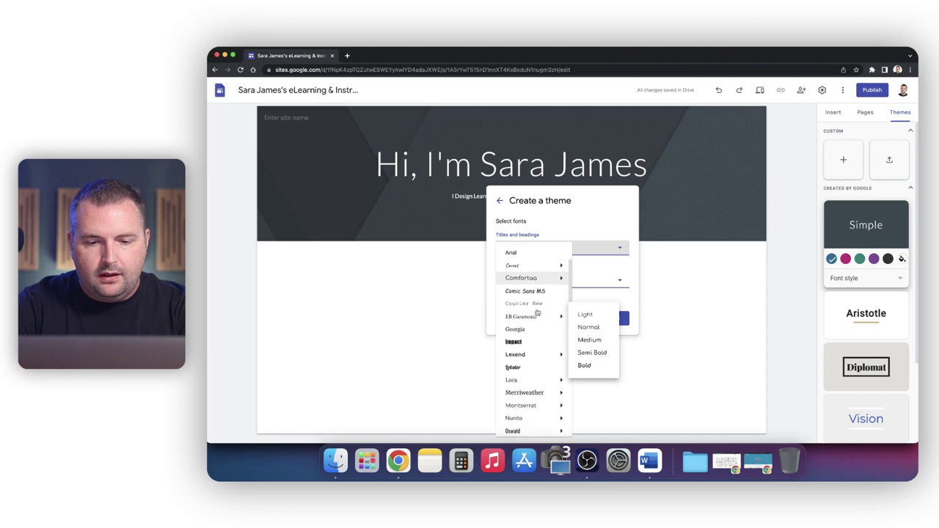
{"action": "scroll", "coordinate": [537, 313], "scroll_direction": "down", "scroll_amount": 2}
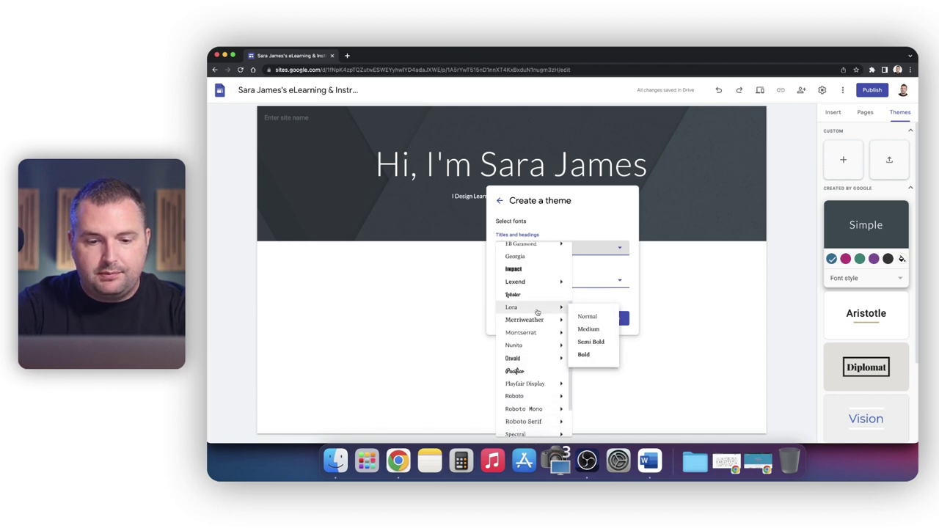
{"action": "scroll", "coordinate": [535, 315], "scroll_direction": "down", "scroll_amount": 1}
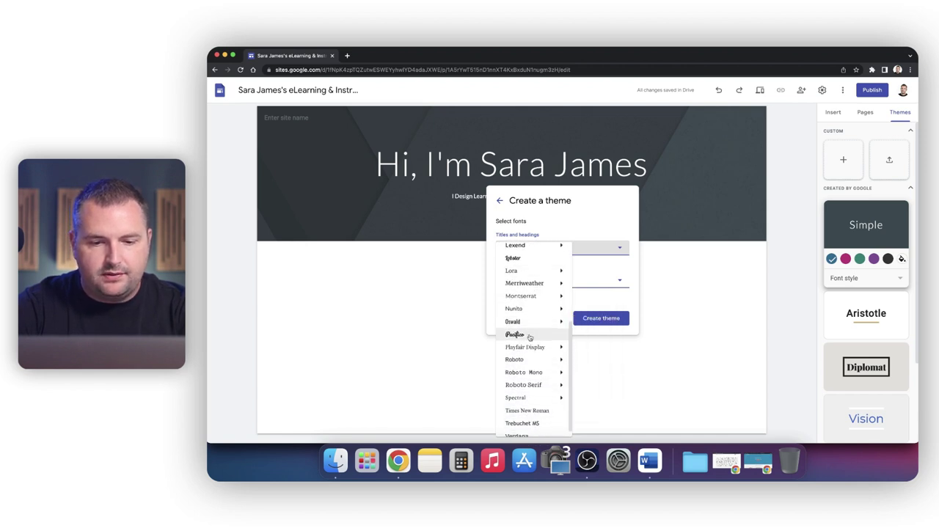
{"action": "scroll", "coordinate": [529, 336], "scroll_direction": "down", "scroll_amount": 1}
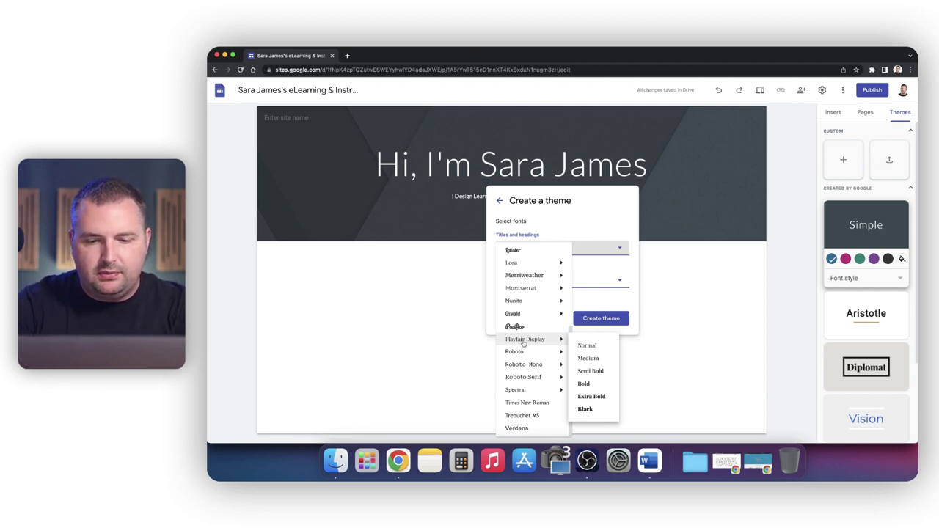
{"action": "left_click", "coordinate": [597, 371]}
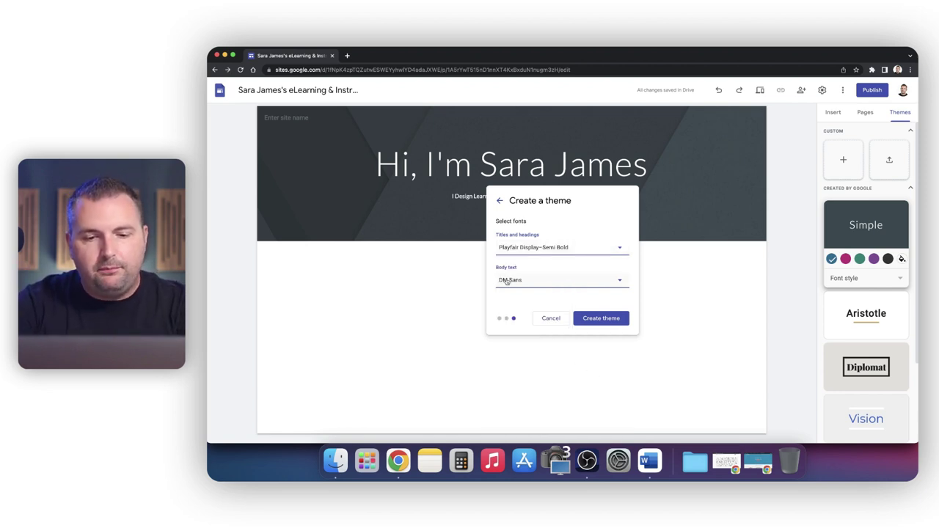
- Set body text to Roboto Light and create the theme
{"action": "left_click", "coordinate": [534, 283]}
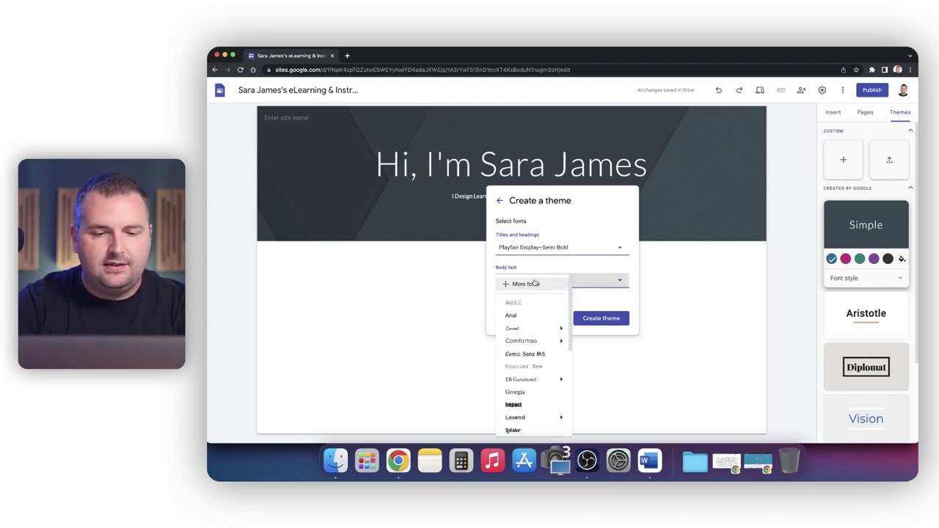
{"action": "scroll", "coordinate": [531, 340], "scroll_direction": "down", "scroll_amount": 3}
{"action": "scroll", "coordinate": [530, 340], "scroll_direction": "down", "scroll_amount": 3}
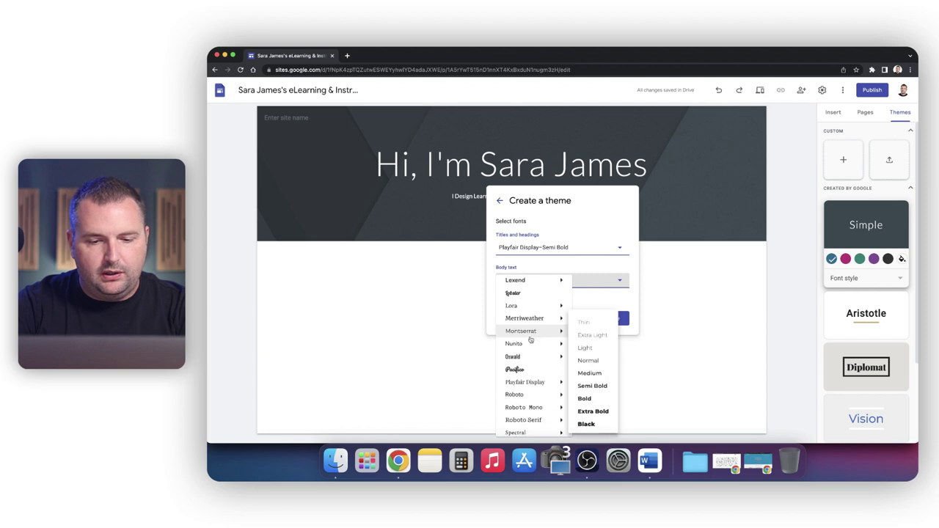
{"action": "mouse_move", "coordinate": [530, 351]}
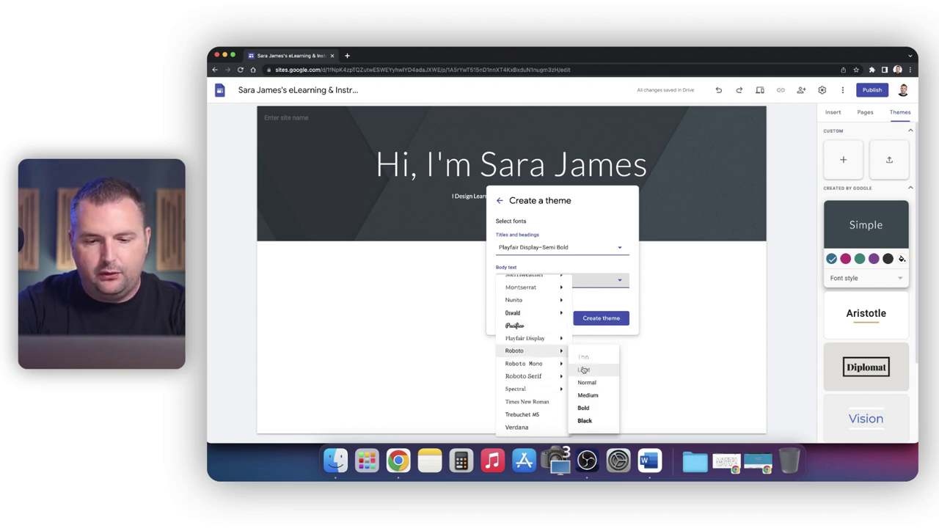
{"action": "left_click", "coordinate": [584, 369]}
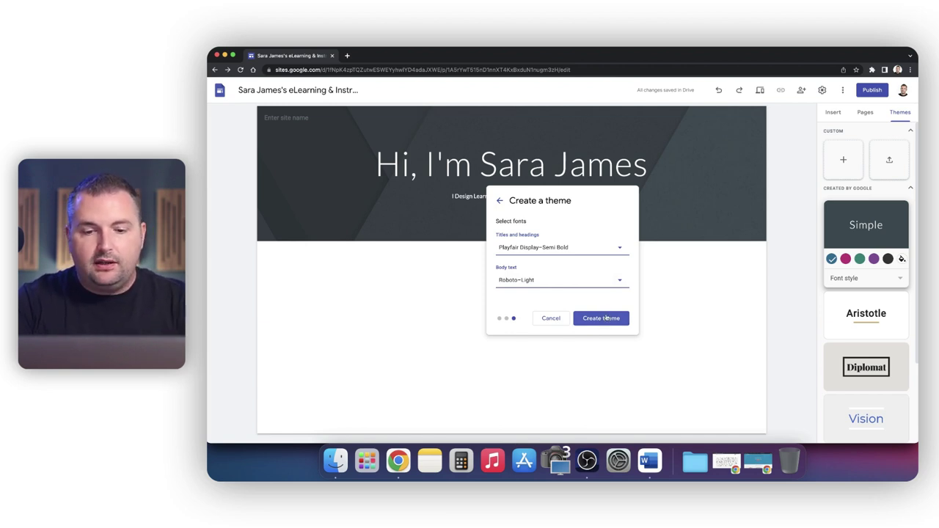
{"action": "left_click", "coordinate": [603, 317]}
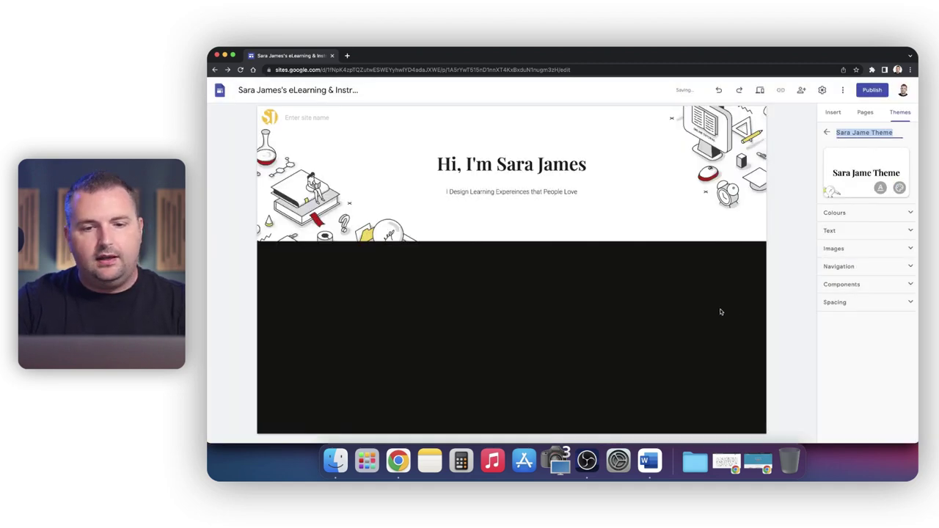
- Once the custom theme applies, expand its Colours settings
{"action": "mouse_move", "coordinate": [727, 166]}
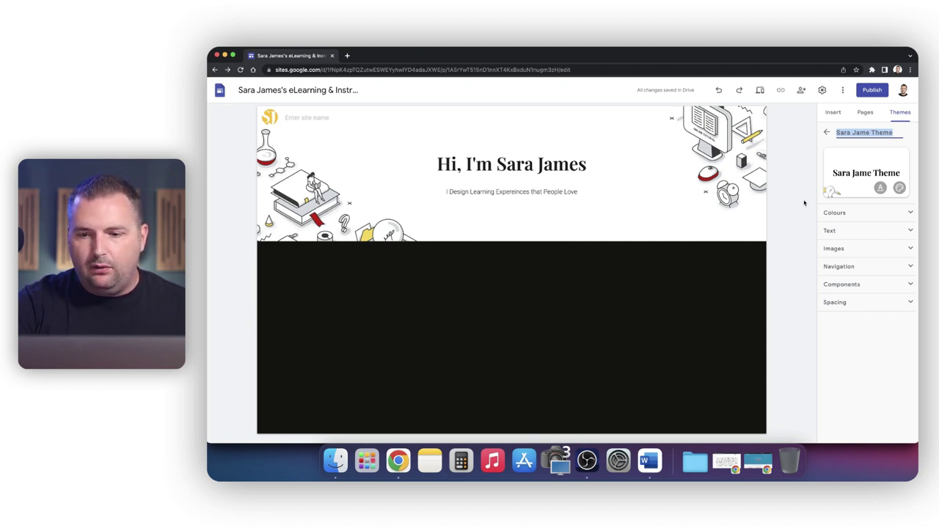
{"action": "left_click", "coordinate": [910, 212]}
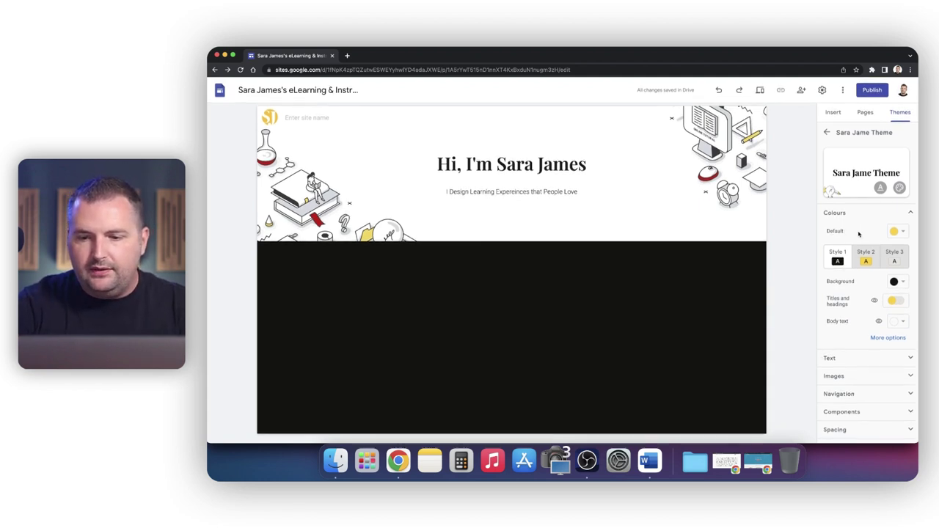
- Change the section background from black to pure white
{"action": "left_click", "coordinate": [903, 233]}
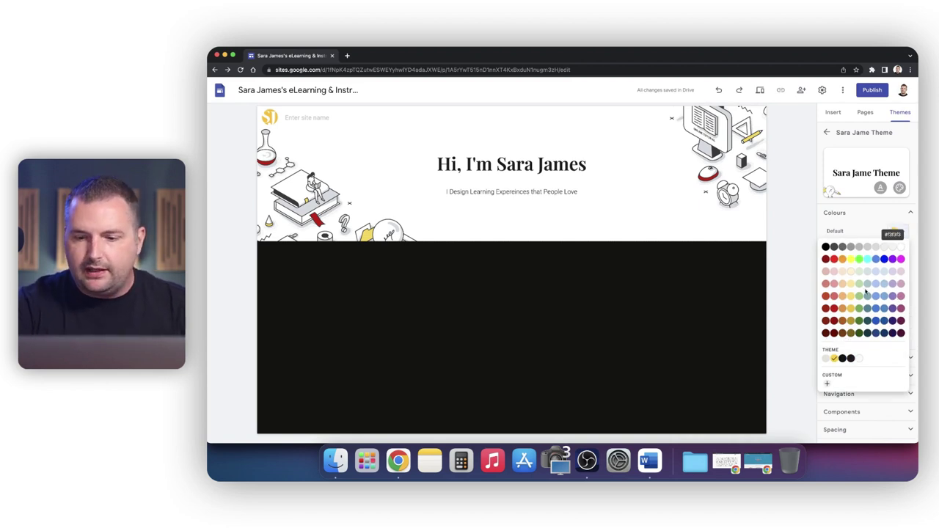
{"action": "key", "text": "Escape"}
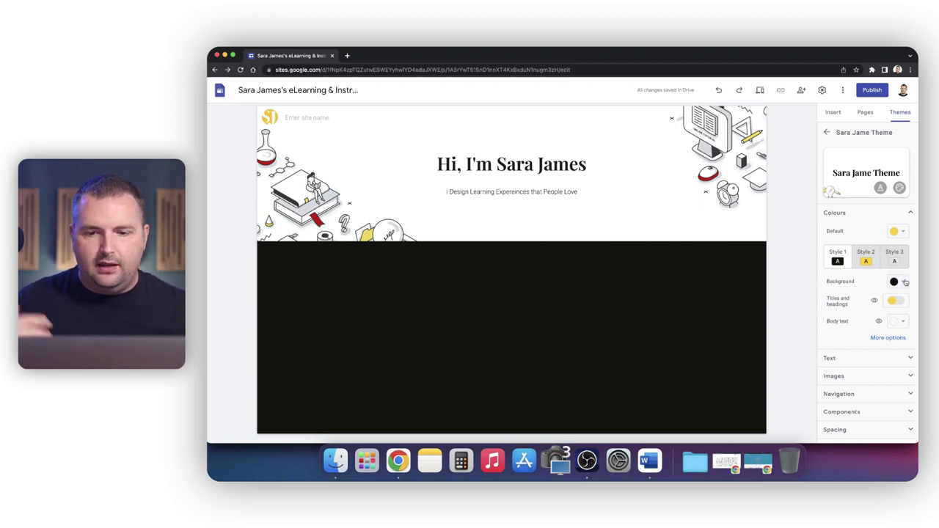
{"action": "left_click", "coordinate": [905, 282]}
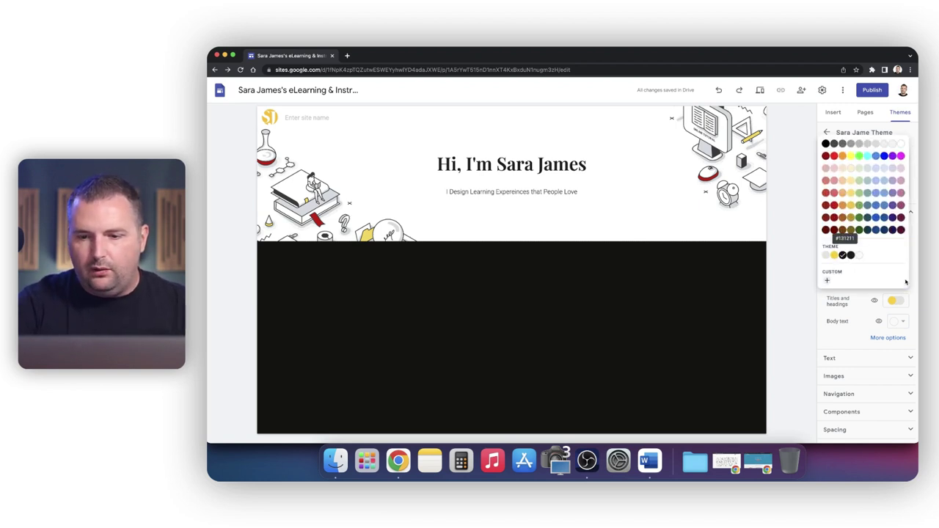
{"action": "left_click", "coordinate": [859, 256]}
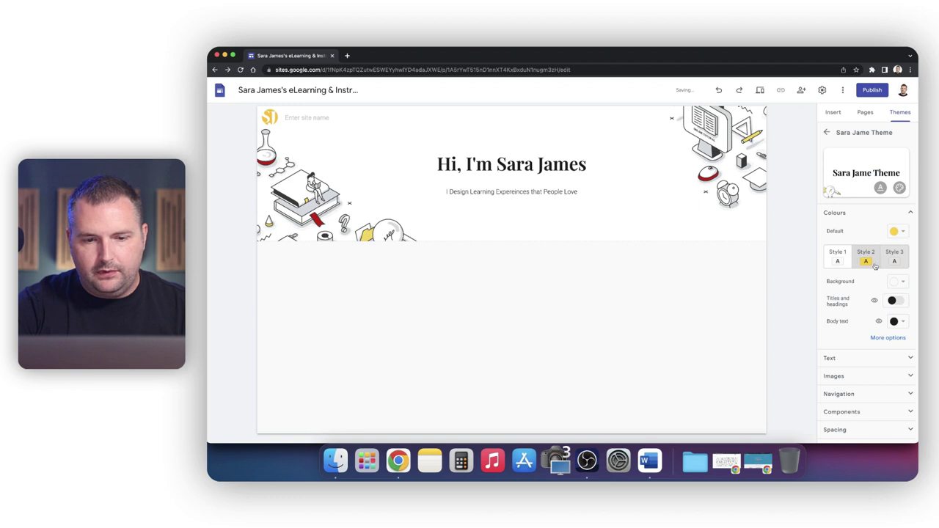
{"action": "left_click", "coordinate": [894, 281]}
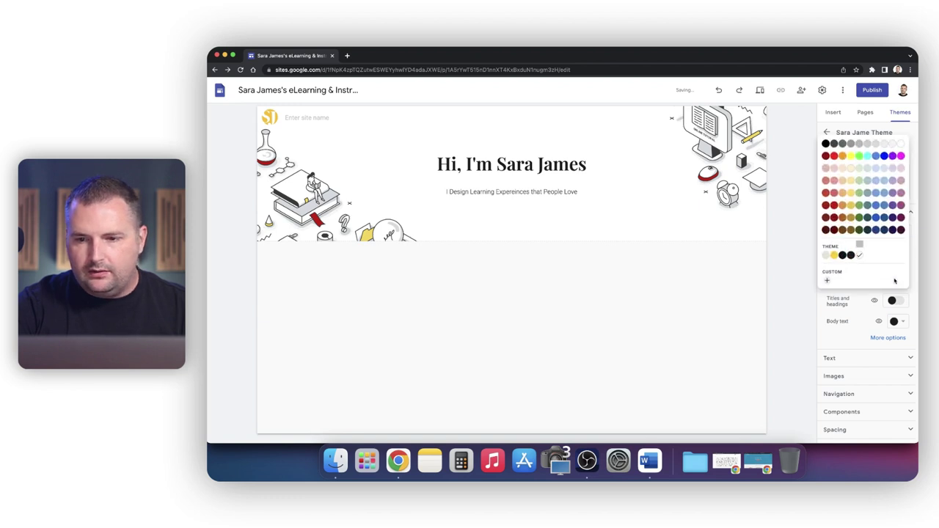
{"action": "left_click", "coordinate": [902, 148]}
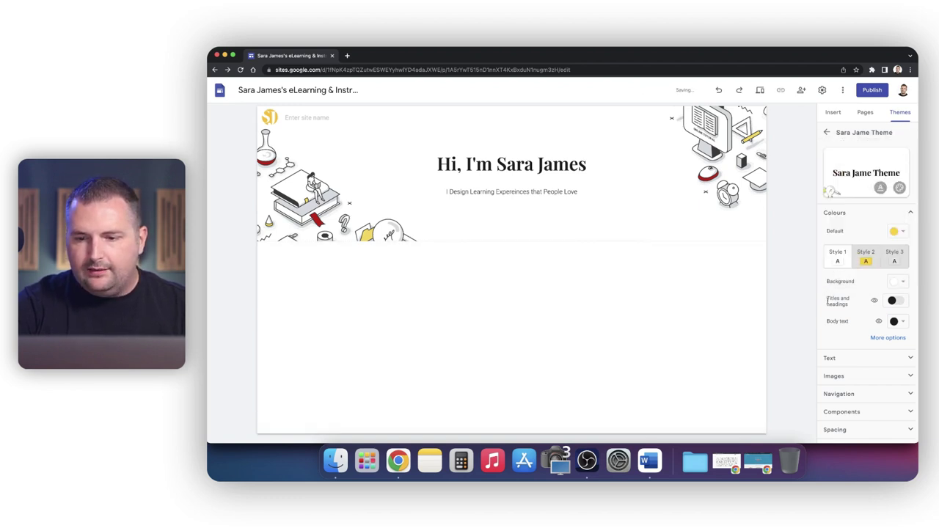
- Show separate text colours and make the title colour the theme yellow
{"action": "left_click", "coordinate": [903, 306]}
{"action": "scroll", "coordinate": [846, 326], "scroll_direction": "down", "scroll_amount": 2}
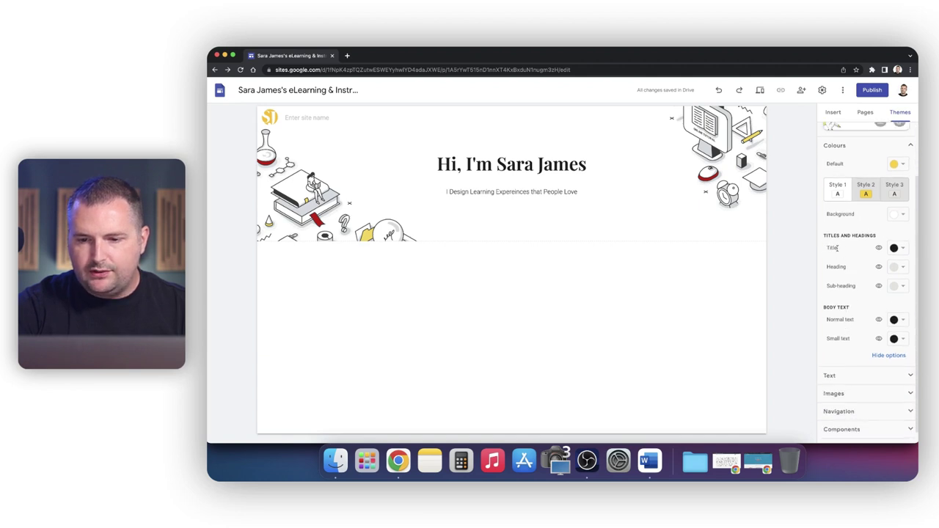
{"action": "left_click", "coordinate": [904, 247]}
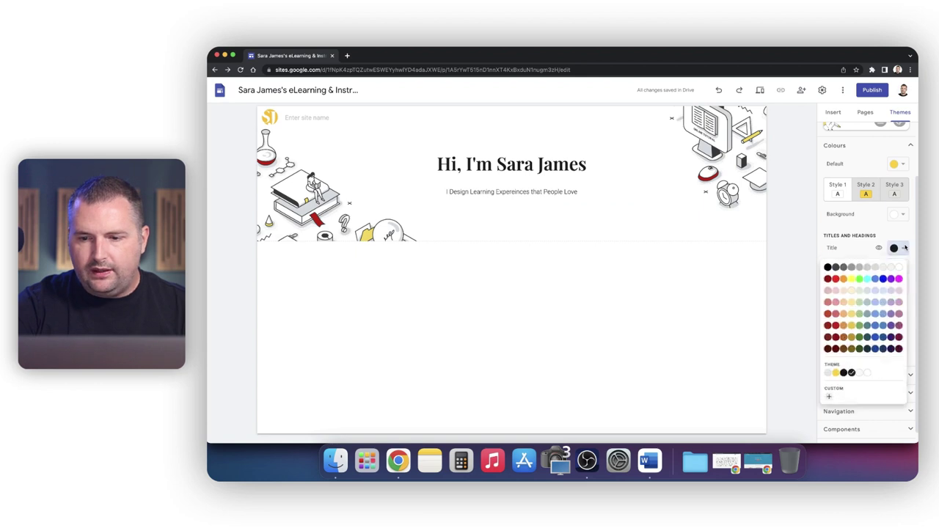
{"action": "left_click", "coordinate": [835, 375]}
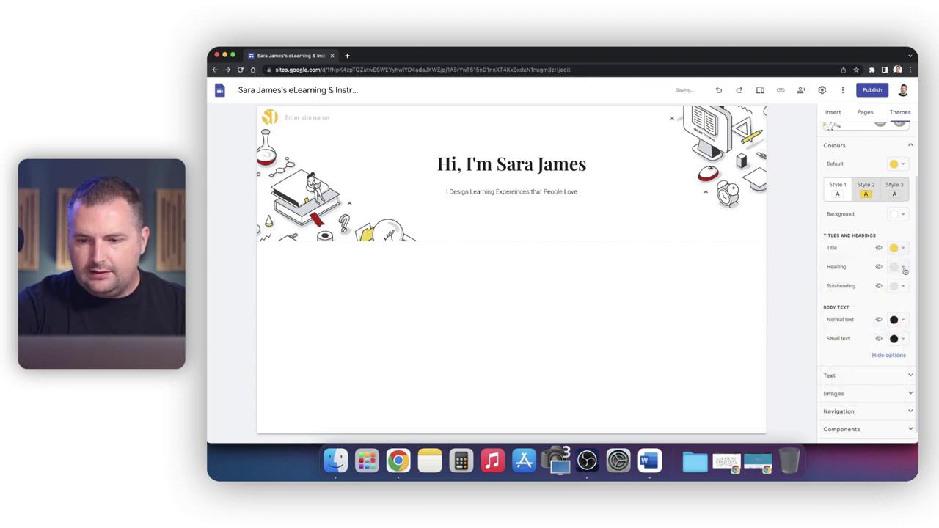
- Set heading, sub-heading, normal and small text colours to dark grey #434343
{"action": "left_click", "coordinate": [904, 267]}
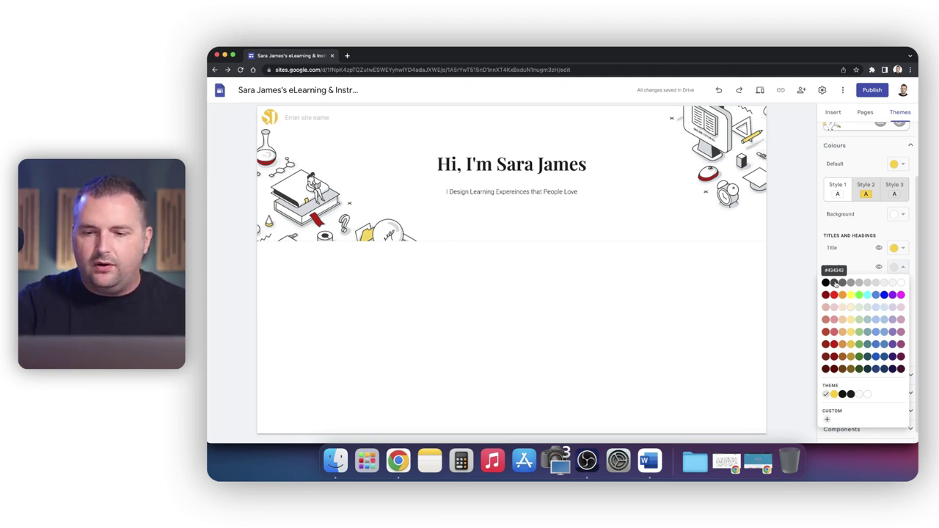
{"action": "left_click", "coordinate": [834, 283]}
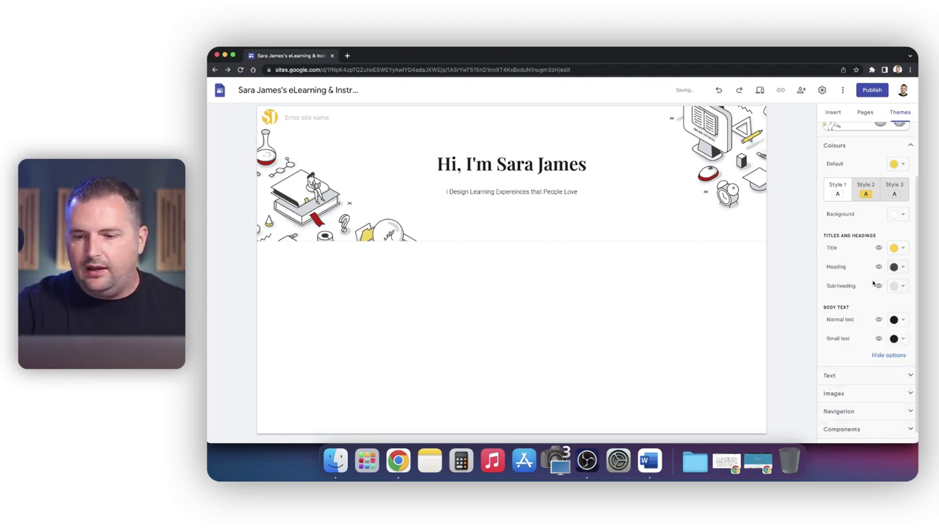
{"action": "left_click", "coordinate": [900, 286]}
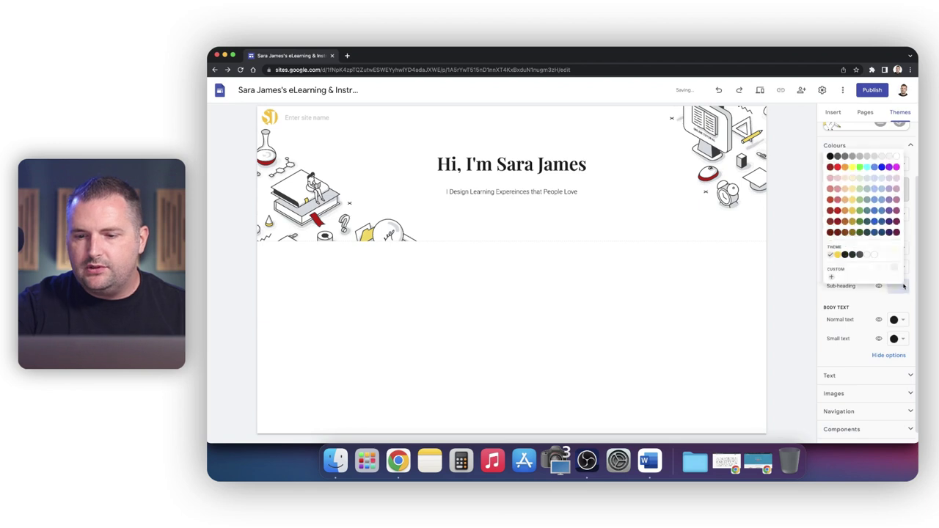
{"action": "left_click", "coordinate": [834, 149]}
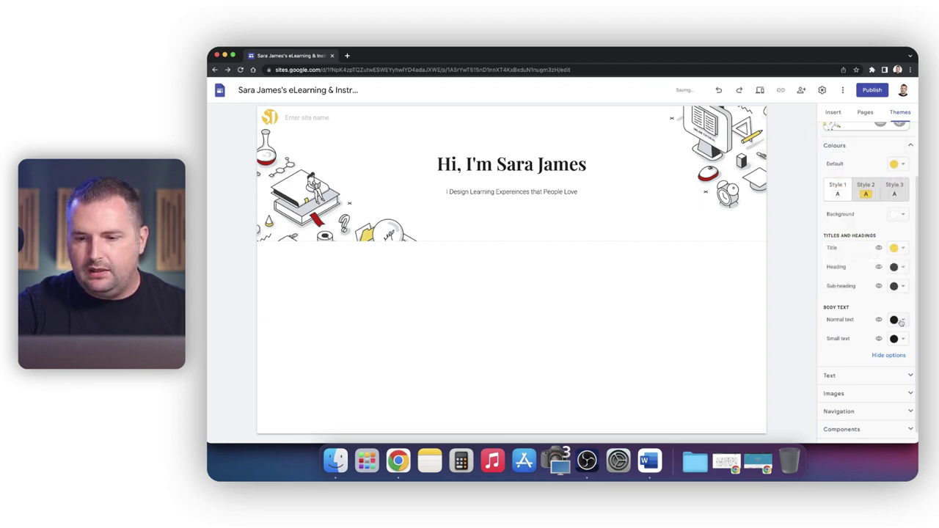
{"action": "left_click", "coordinate": [901, 322]}
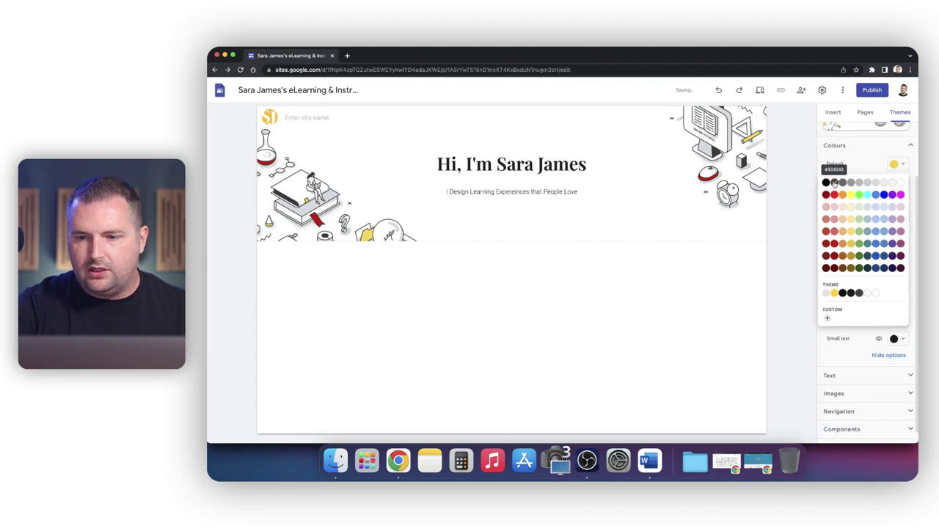
{"action": "left_click", "coordinate": [834, 182]}
{"action": "left_click", "coordinate": [901, 339]}
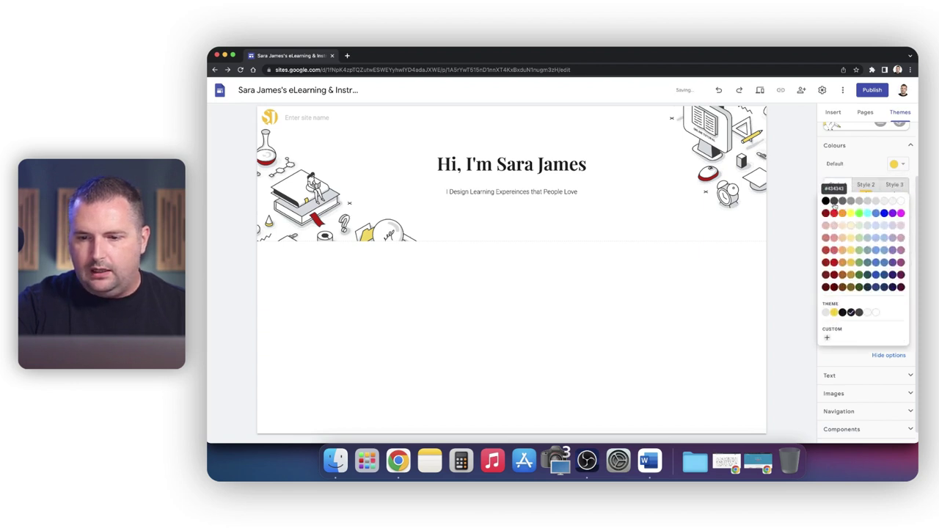
{"action": "left_click", "coordinate": [834, 202]}
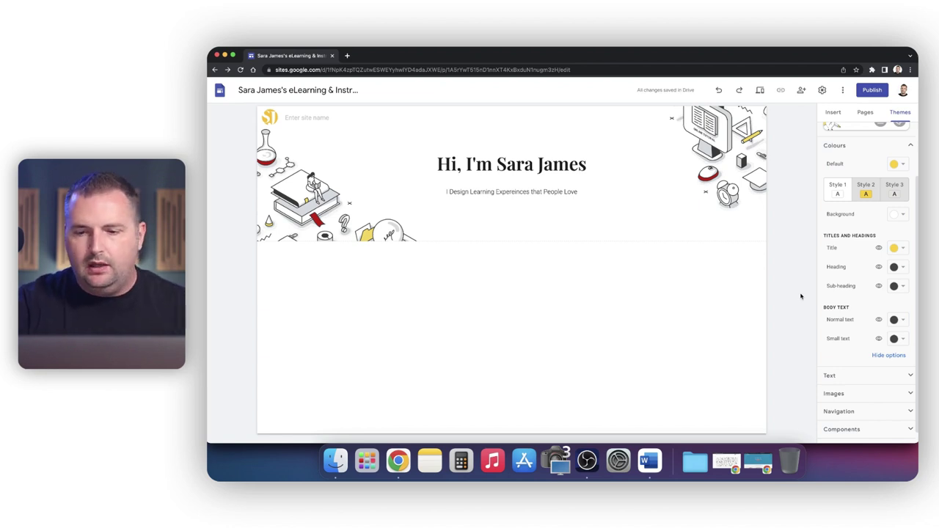
{"action": "scroll", "coordinate": [844, 300], "scroll_direction": "up", "scroll_amount": 3}
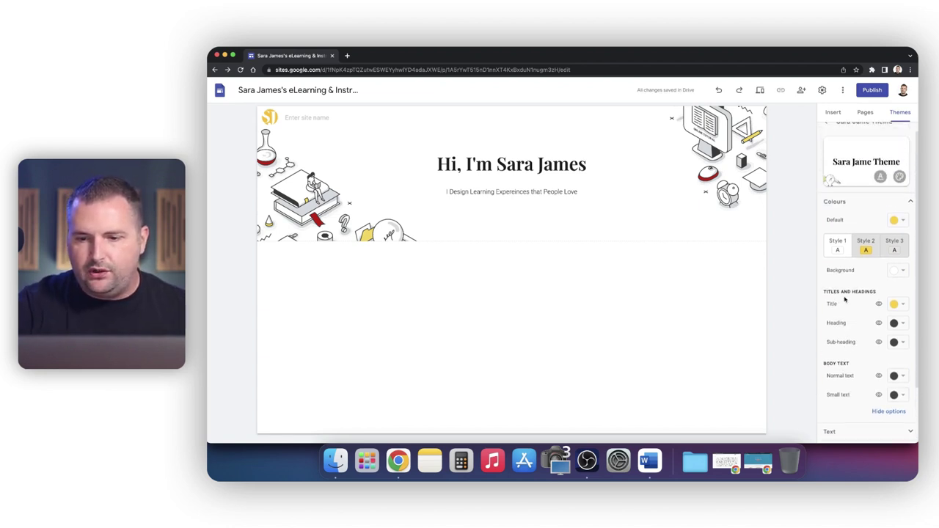
{"action": "scroll", "coordinate": [845, 299], "scroll_direction": "down", "scroll_amount": 2}
{"action": "scroll", "coordinate": [844, 300], "scroll_direction": "up", "scroll_amount": 3}
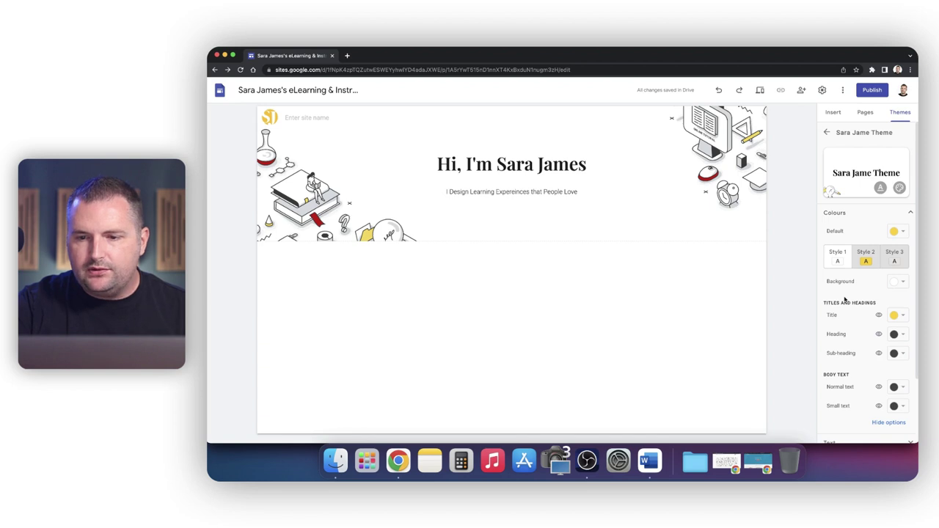
{"action": "scroll", "coordinate": [845, 298], "scroll_direction": "down", "scroll_amount": 2}
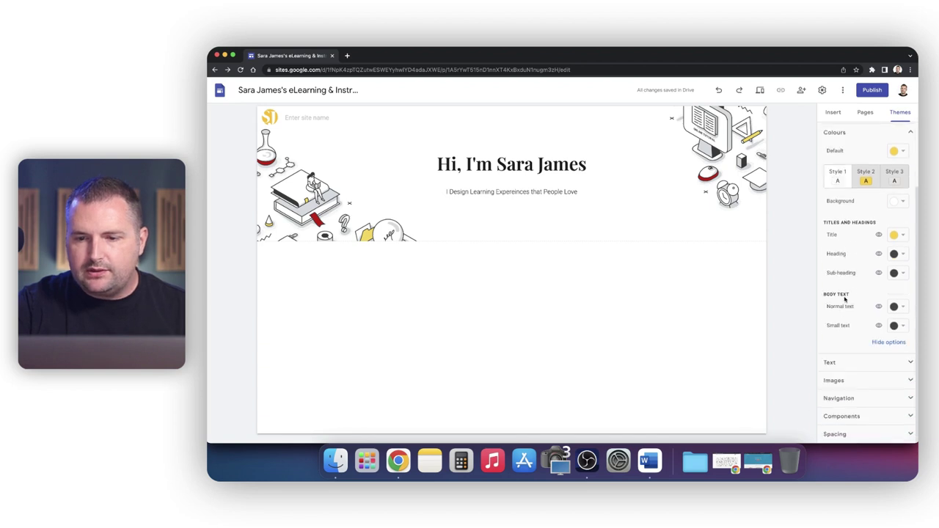
- Check the Normal text style under Text, then expand the theme's Images settings
{"action": "left_click", "coordinate": [843, 364]}
{"action": "scroll", "coordinate": [841, 352], "scroll_direction": "down", "scroll_amount": 2}
{"action": "scroll", "coordinate": [840, 323], "scroll_direction": "down", "scroll_amount": 3}
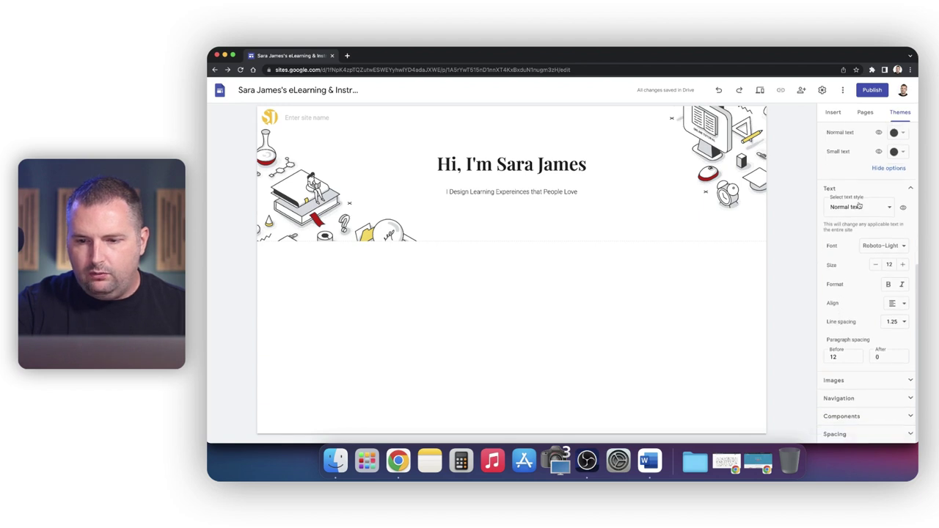
{"action": "left_click", "coordinate": [858, 207]}
{"action": "left_click", "coordinate": [858, 208]}
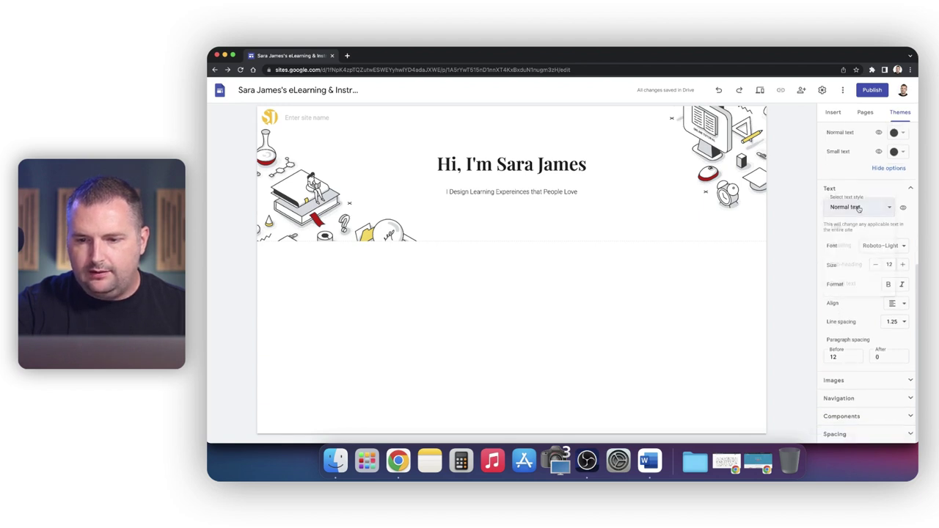
{"action": "left_click", "coordinate": [837, 380]}
{"action": "scroll", "coordinate": [844, 293], "scroll_direction": "down", "scroll_amount": 4}
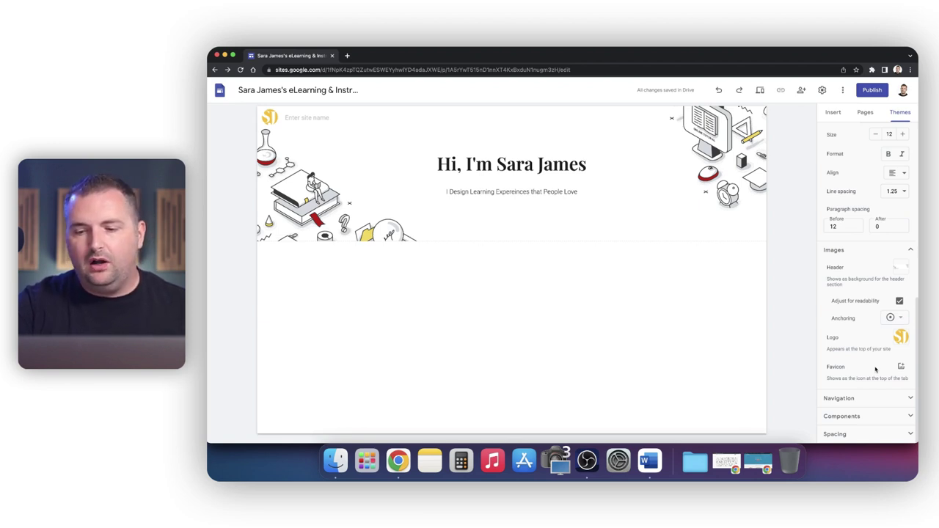
{"action": "left_click", "coordinate": [754, 466]}
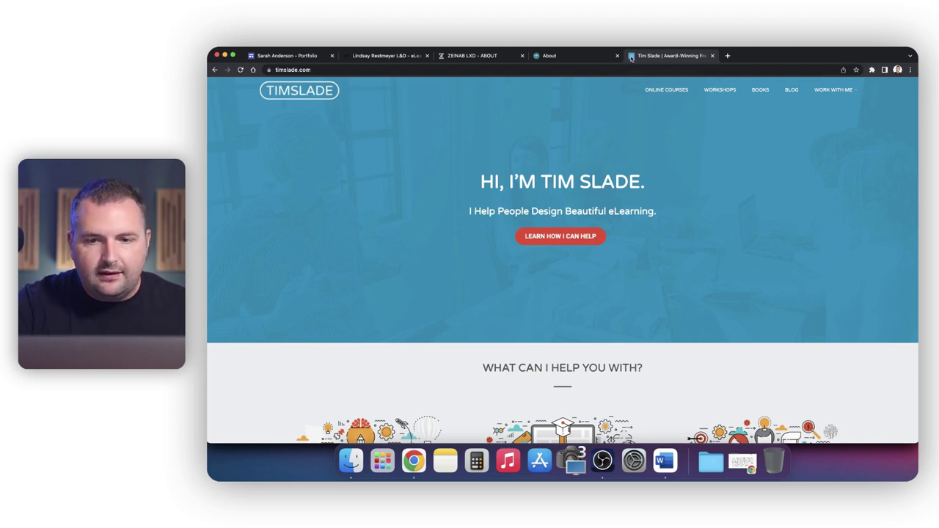
{"action": "left_click", "coordinate": [224, 55]}
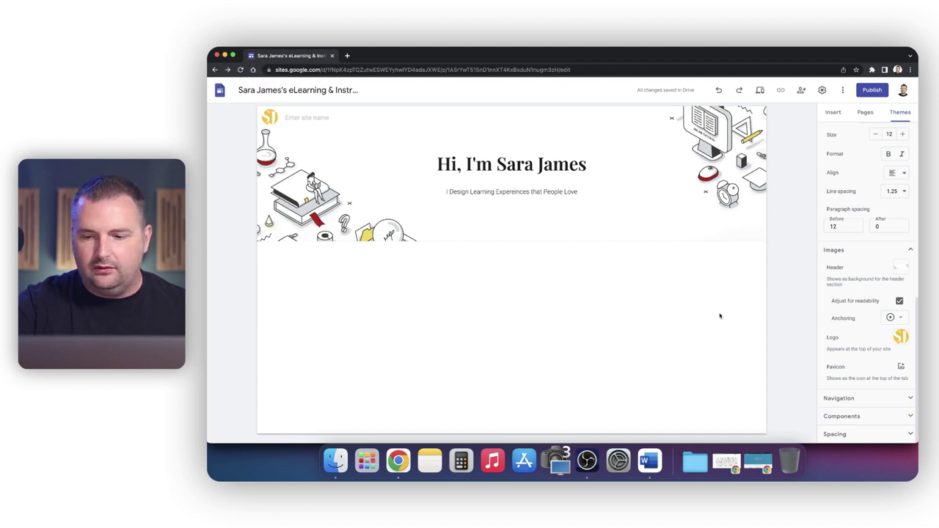
- Upload SJ Logo Yellow.png from the Logo folder as the site favicon
{"action": "left_click", "coordinate": [901, 367]}
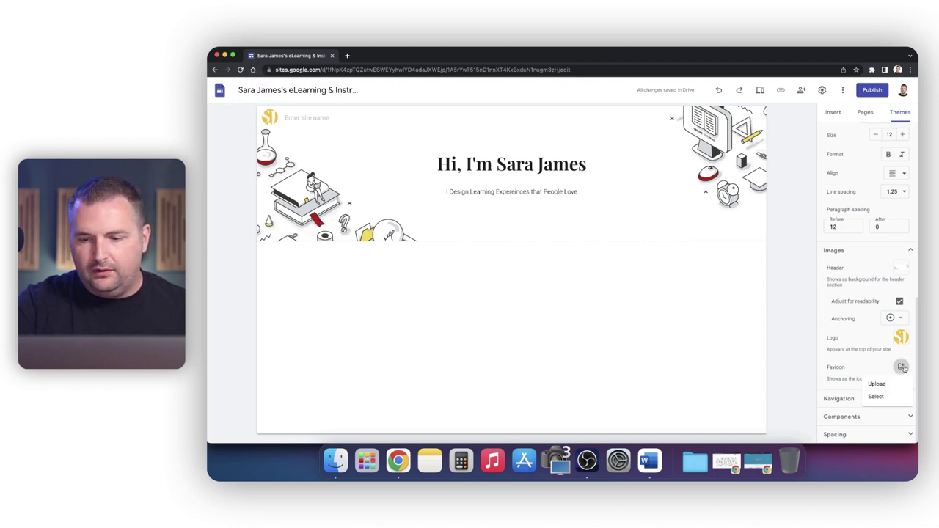
{"action": "left_click", "coordinate": [882, 383]}
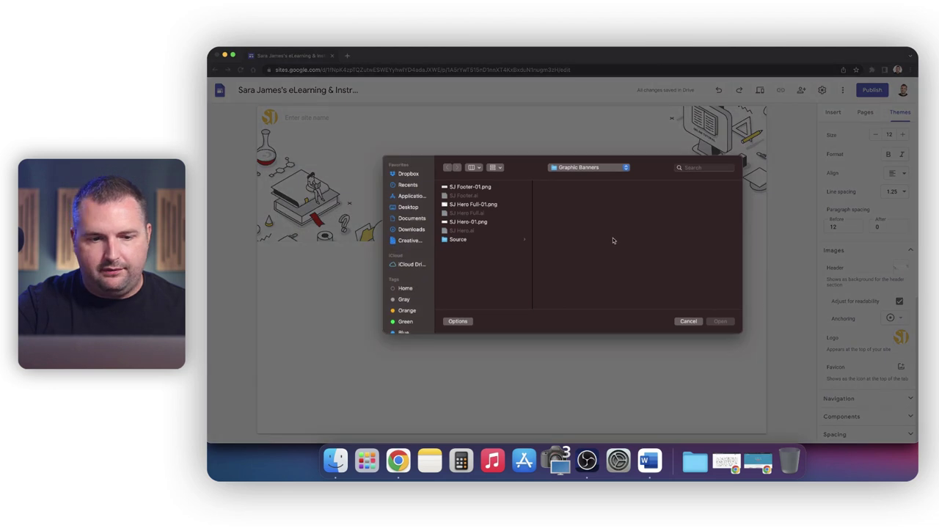
{"action": "left_click", "coordinate": [602, 169]}
{"action": "left_click", "coordinate": [600, 177]}
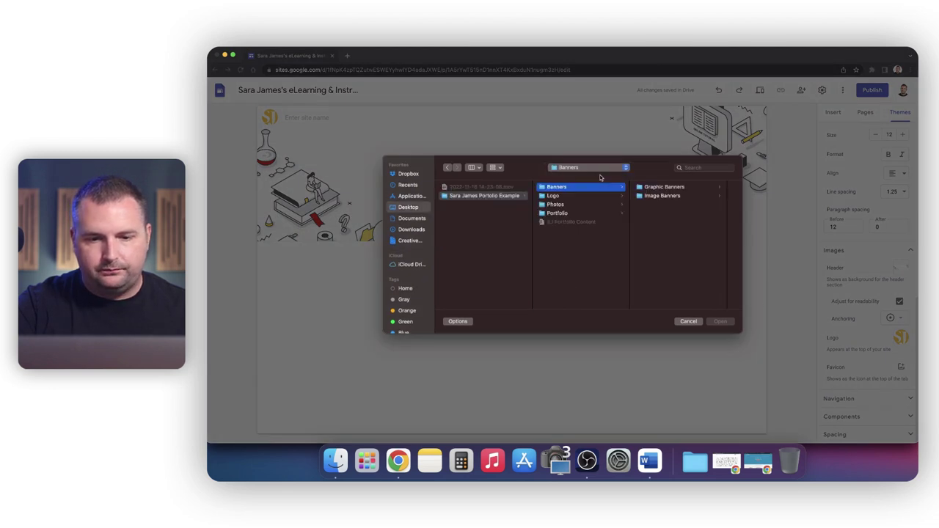
{"action": "left_click", "coordinate": [587, 196]}
{"action": "left_click", "coordinate": [653, 196]}
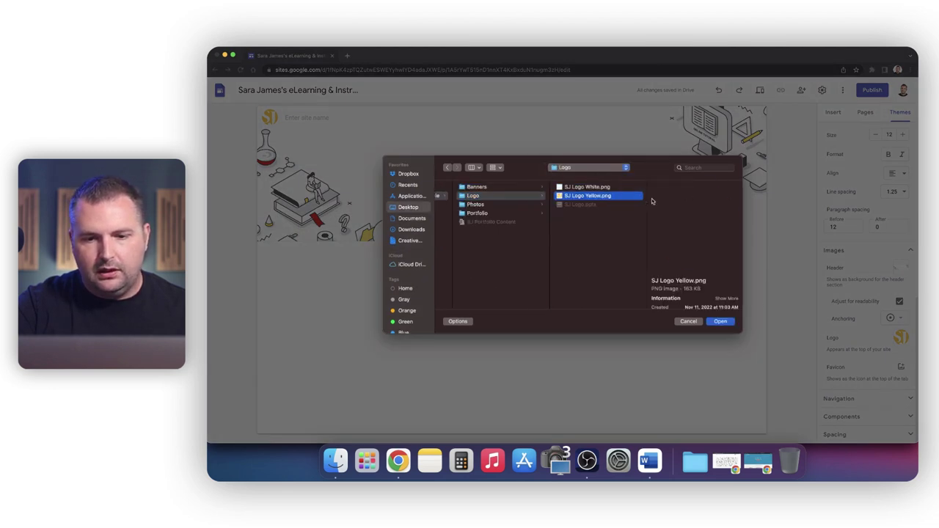
{"action": "left_click", "coordinate": [613, 188]}
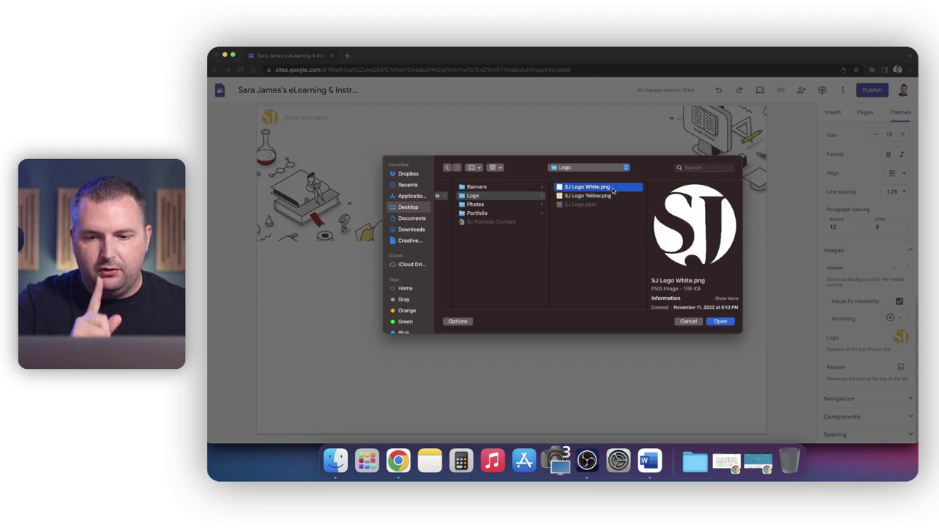
{"action": "left_click", "coordinate": [607, 196]}
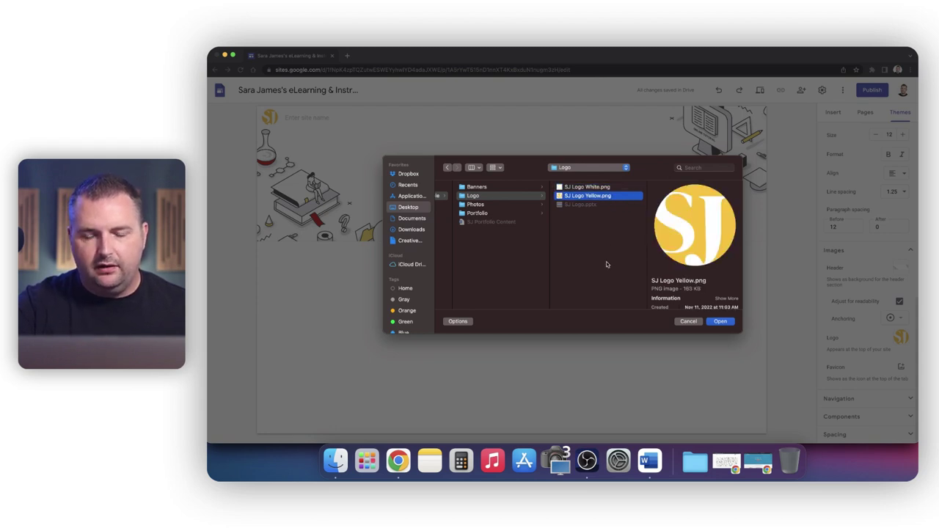
{"action": "left_click", "coordinate": [722, 323]}
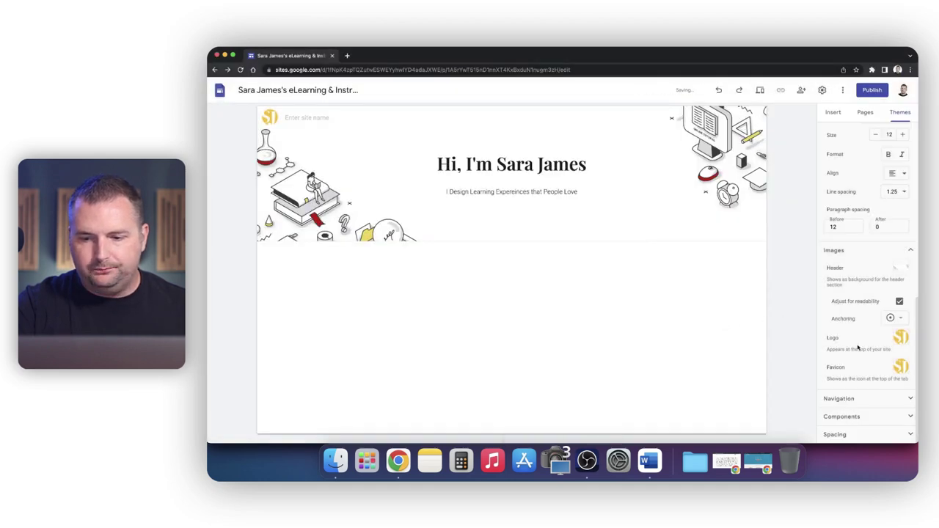
{"action": "scroll", "coordinate": [857, 347], "scroll_direction": "up", "scroll_amount": 5}
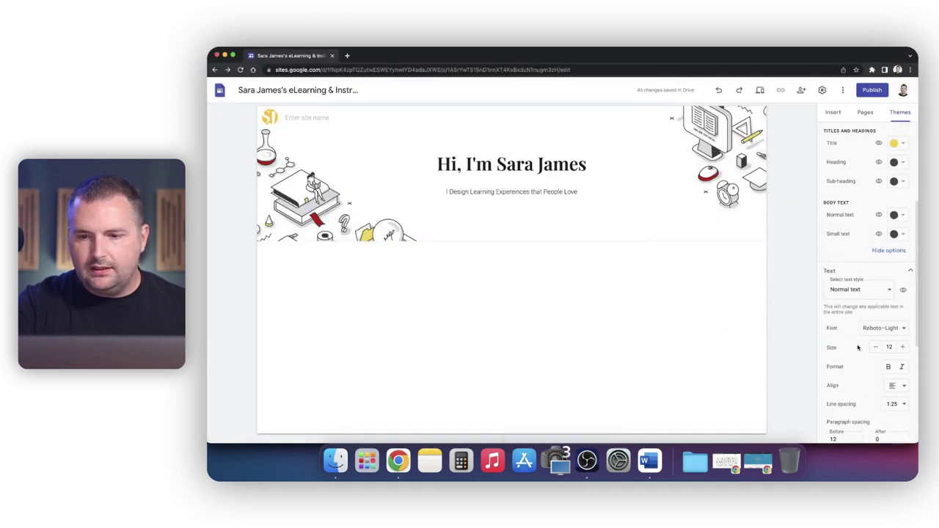
{"action": "scroll", "coordinate": [857, 348], "scroll_direction": "down", "scroll_amount": 3}
{"action": "scroll", "coordinate": [858, 348], "scroll_direction": "down", "scroll_amount": 2}
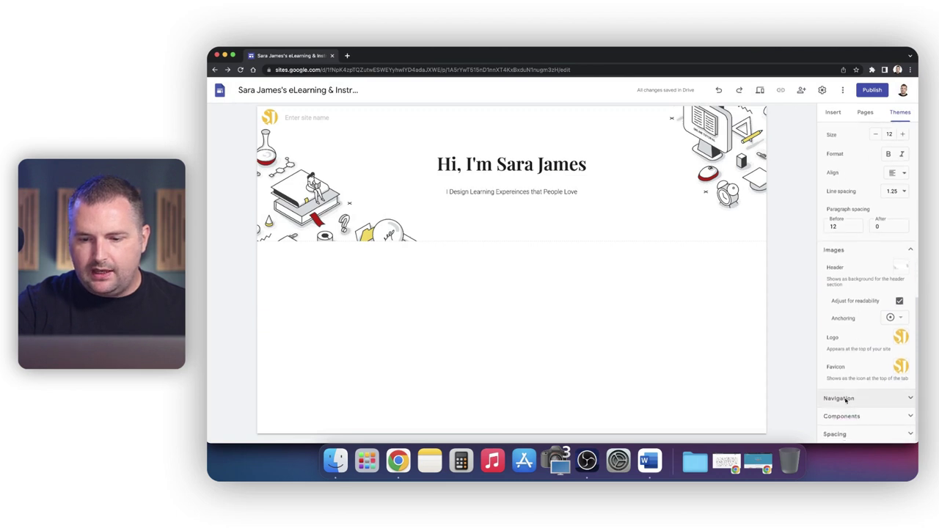
- Uncheck Transparent at top for the navigation bar and set its colour to the yellow swatch
{"action": "left_click", "coordinate": [844, 398]}
{"action": "scroll", "coordinate": [854, 344], "scroll_direction": "down", "scroll_amount": 3}
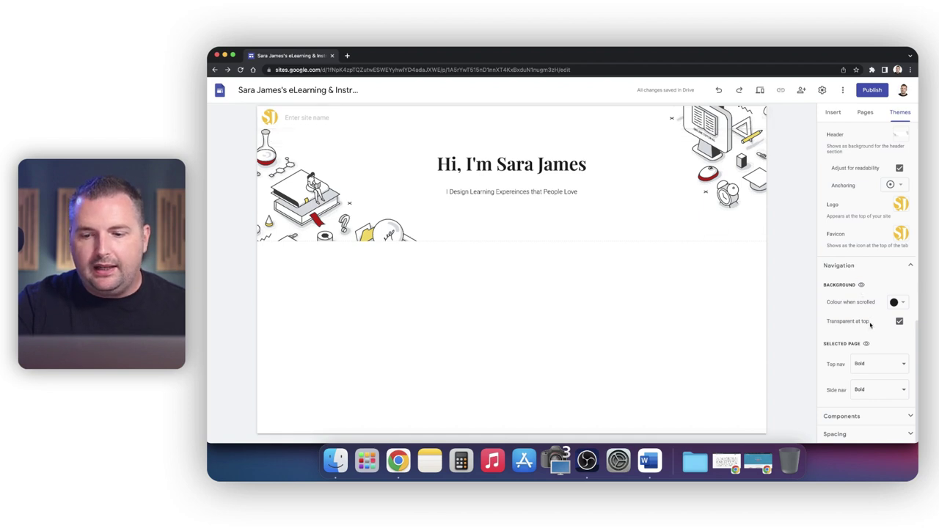
{"action": "left_click", "coordinate": [902, 324]}
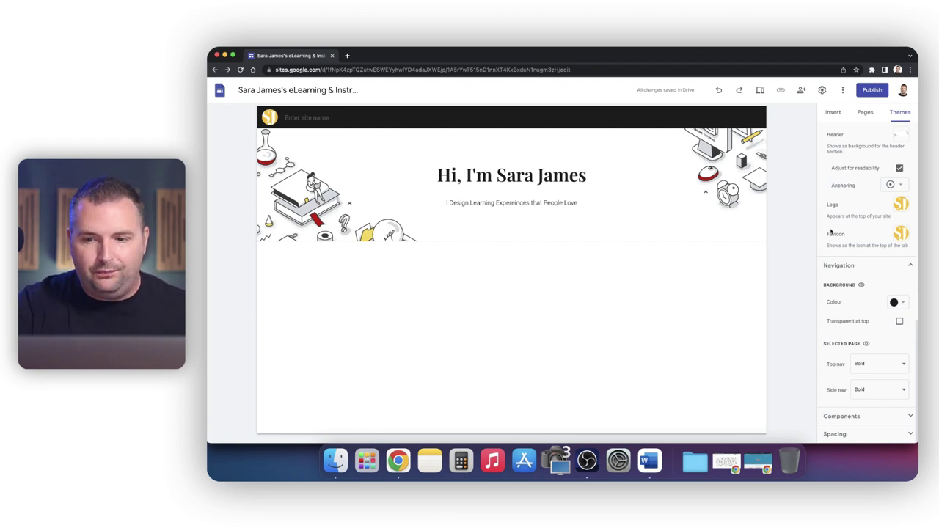
{"action": "left_click", "coordinate": [902, 302]}
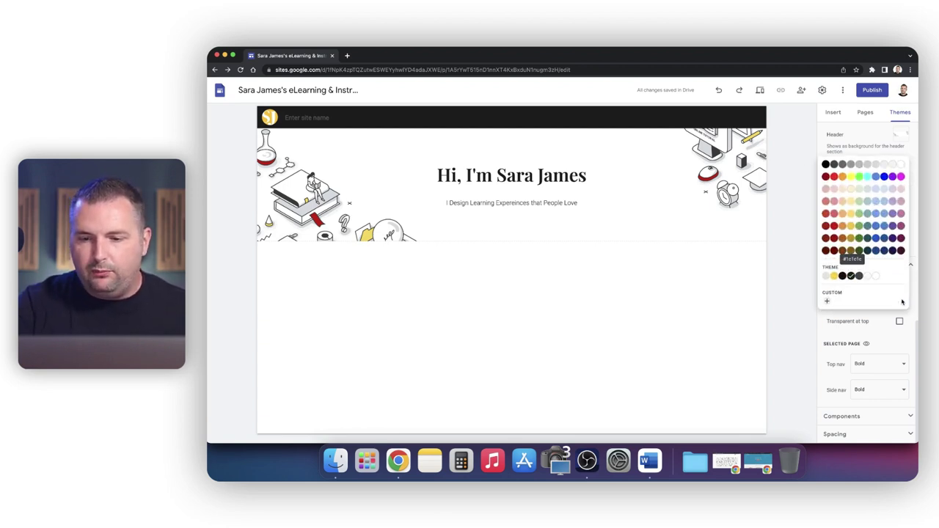
{"action": "left_click", "coordinate": [834, 276]}
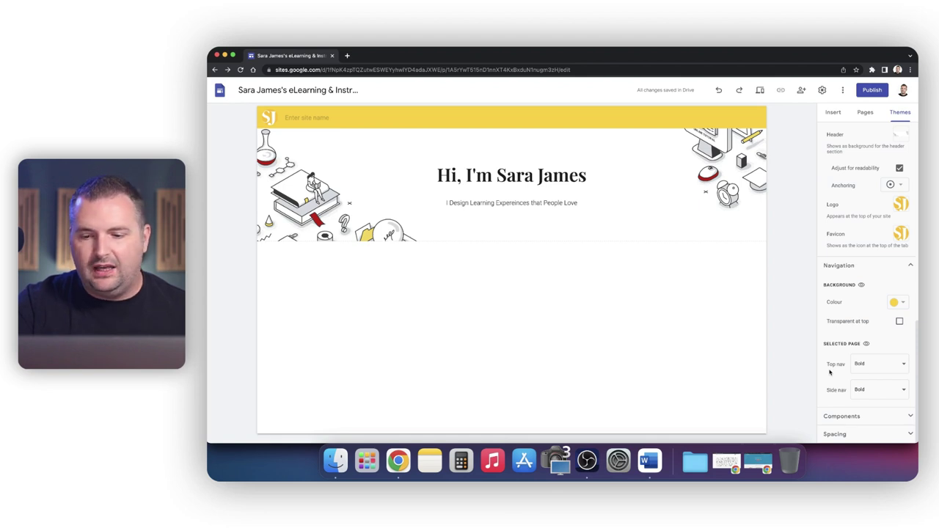
- Set the Filled, Outlined and Text button colours to red
{"action": "left_click", "coordinate": [866, 416]}
{"action": "scroll", "coordinate": [871, 337], "scroll_direction": "down", "scroll_amount": 5}
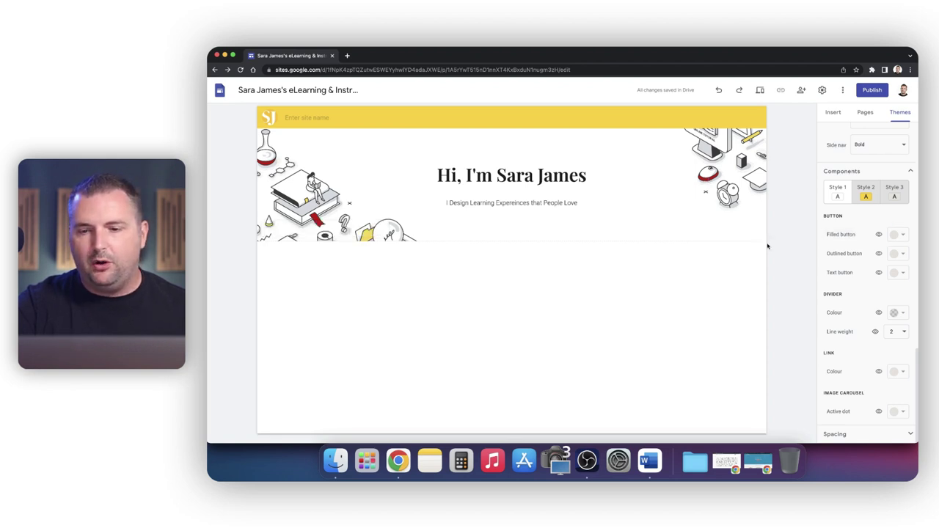
{"action": "left_click", "coordinate": [902, 234]}
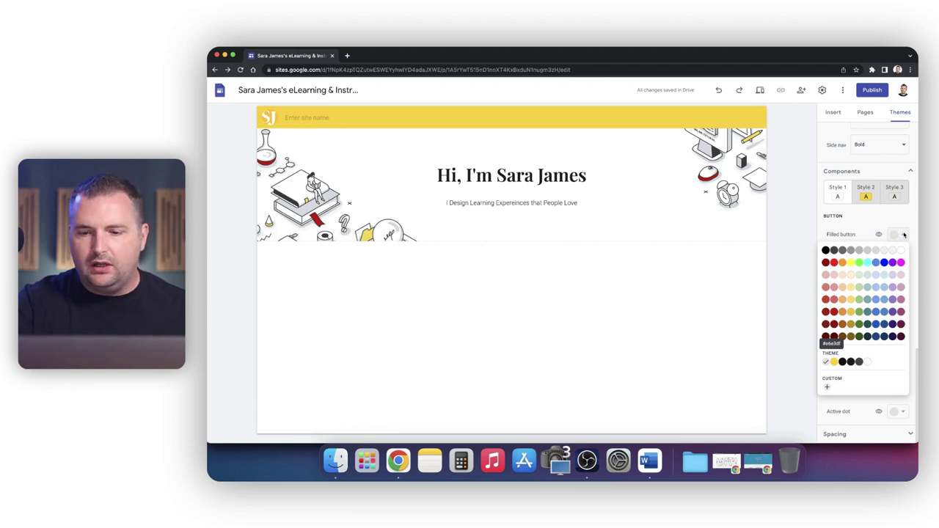
{"action": "left_click", "coordinate": [834, 312]}
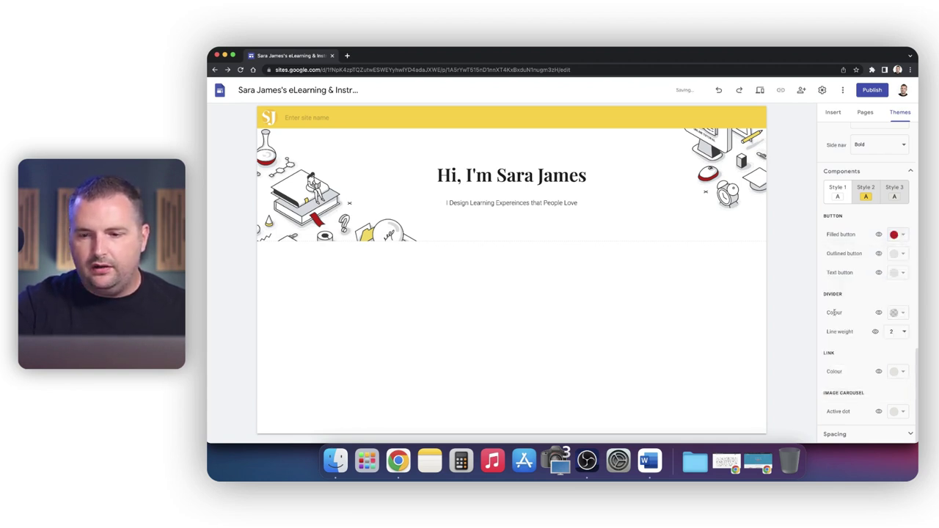
{"action": "left_click", "coordinate": [904, 254]}
{"action": "left_click", "coordinate": [834, 331]}
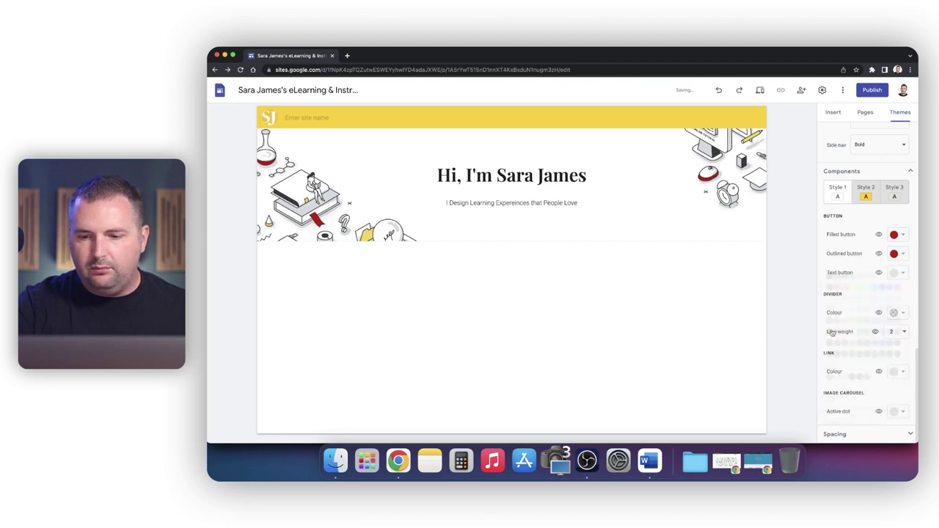
{"action": "left_click", "coordinate": [903, 273]}
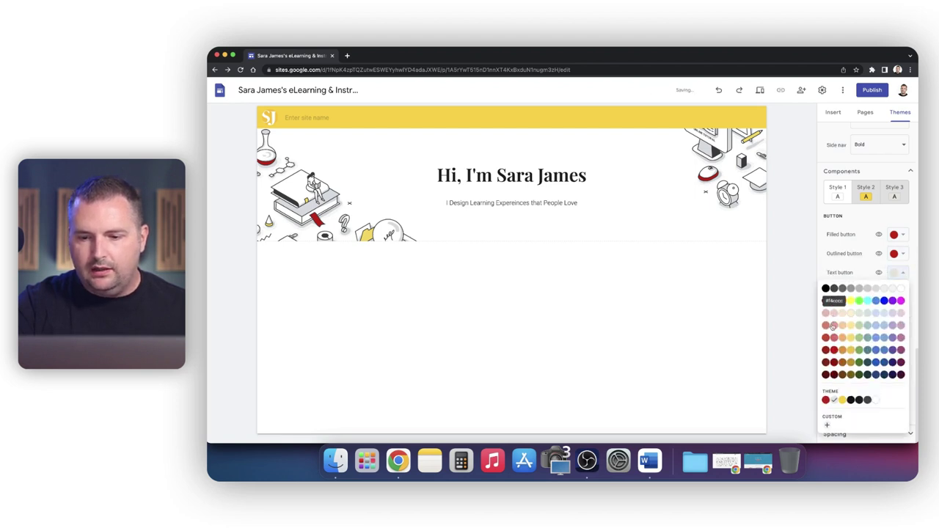
{"action": "left_click", "coordinate": [833, 350]}
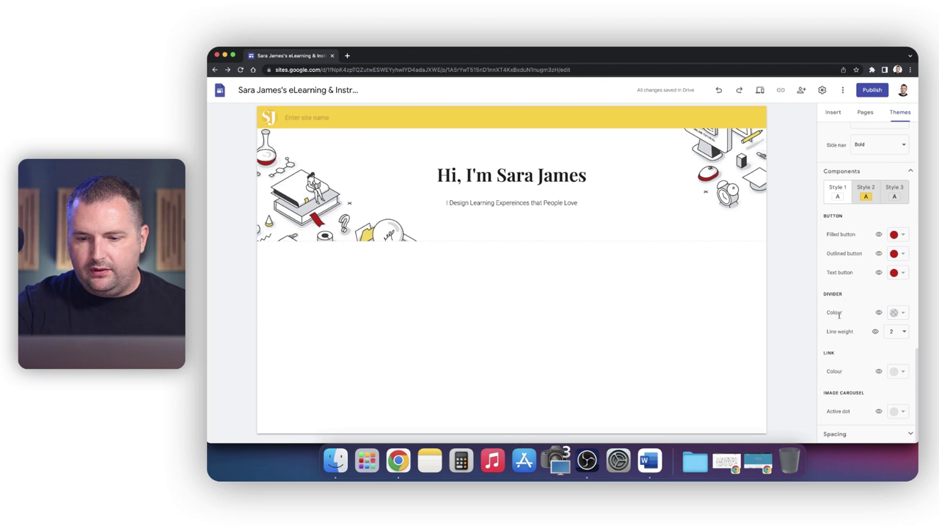
- Set the Link colour and the Image carousel Active dot to red
{"action": "left_click", "coordinate": [896, 371]}
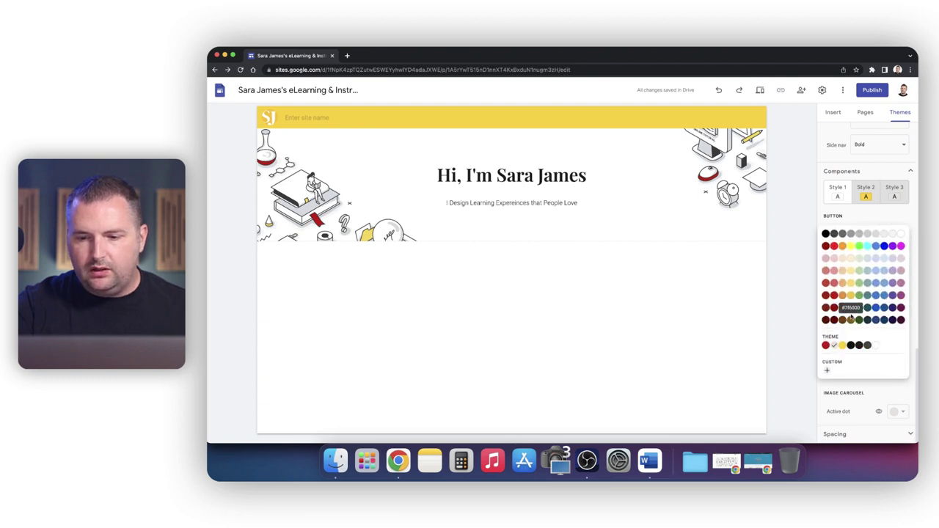
{"action": "left_click", "coordinate": [826, 347]}
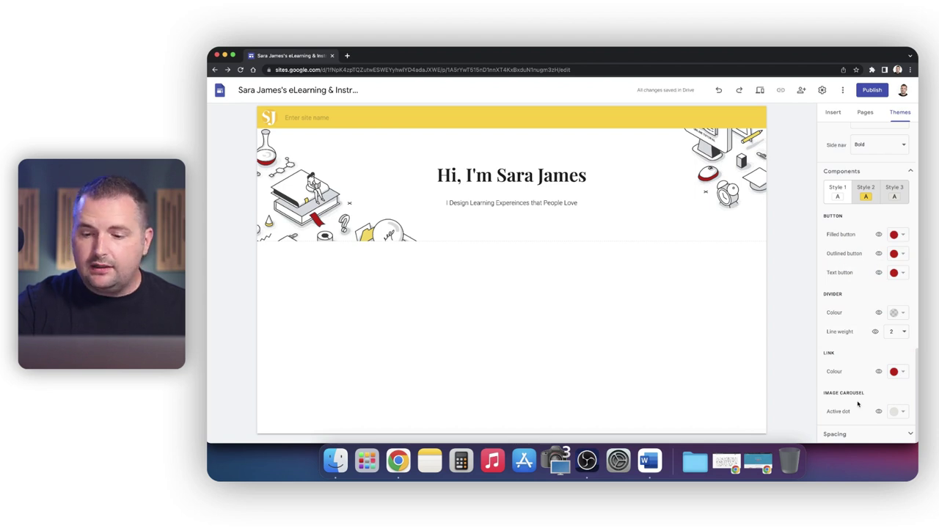
{"action": "left_click", "coordinate": [903, 411]}
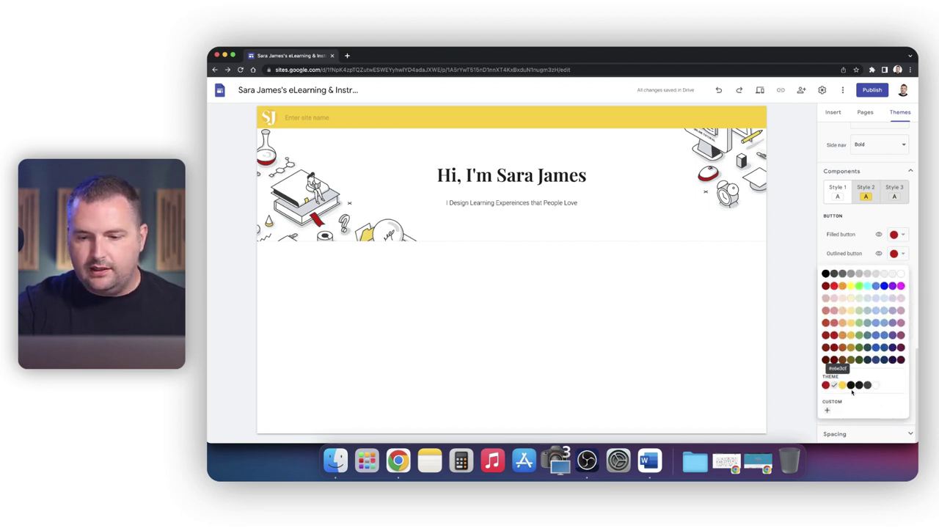
{"action": "left_click", "coordinate": [826, 385]}
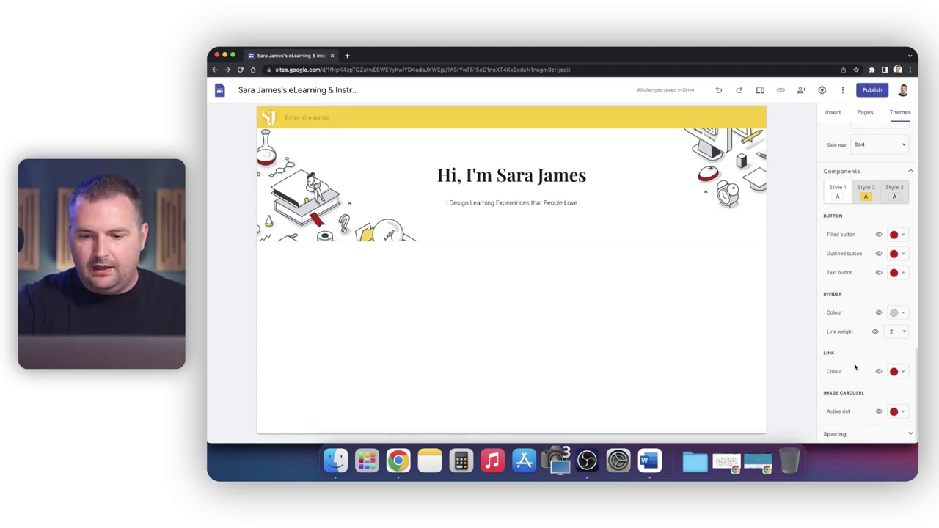
{"action": "left_click", "coordinate": [836, 434]}
{"action": "scroll", "coordinate": [858, 360], "scroll_direction": "down", "scroll_amount": 1}
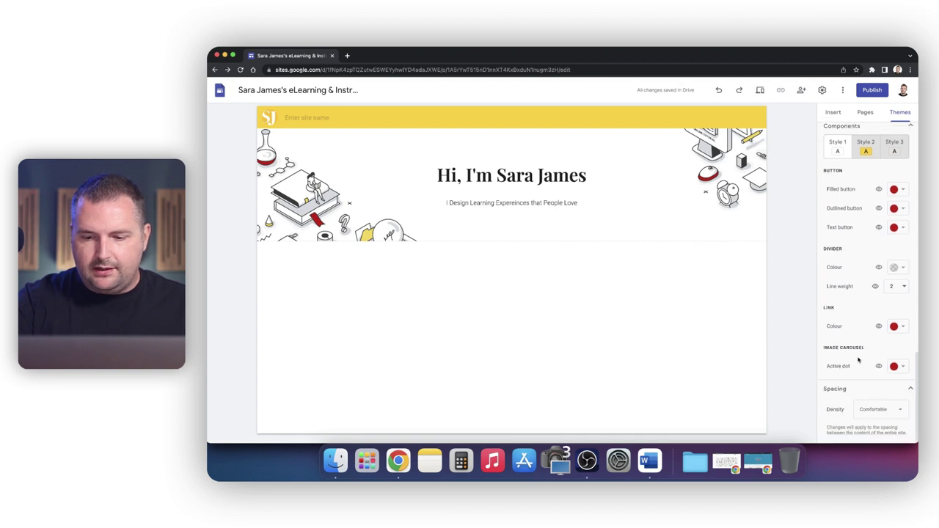
{"action": "left_click", "coordinate": [901, 411]}
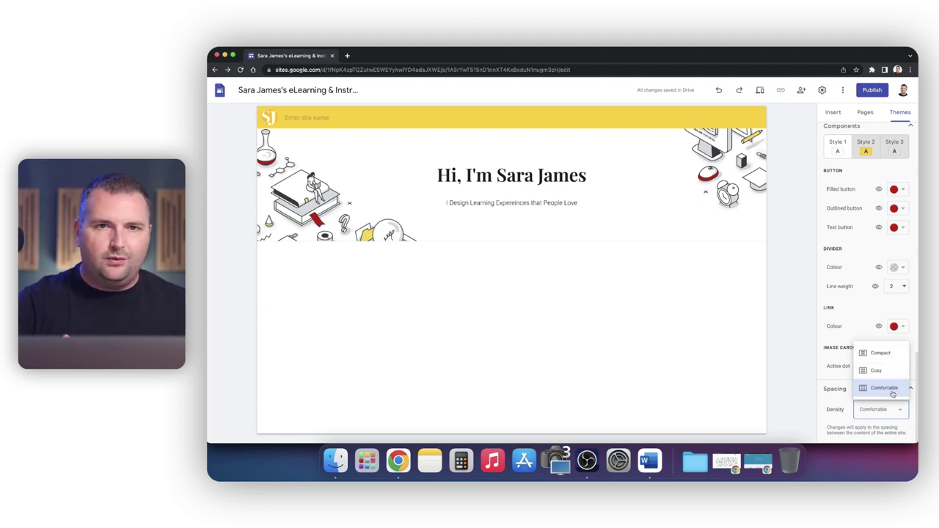
{"action": "left_click", "coordinate": [892, 394]}
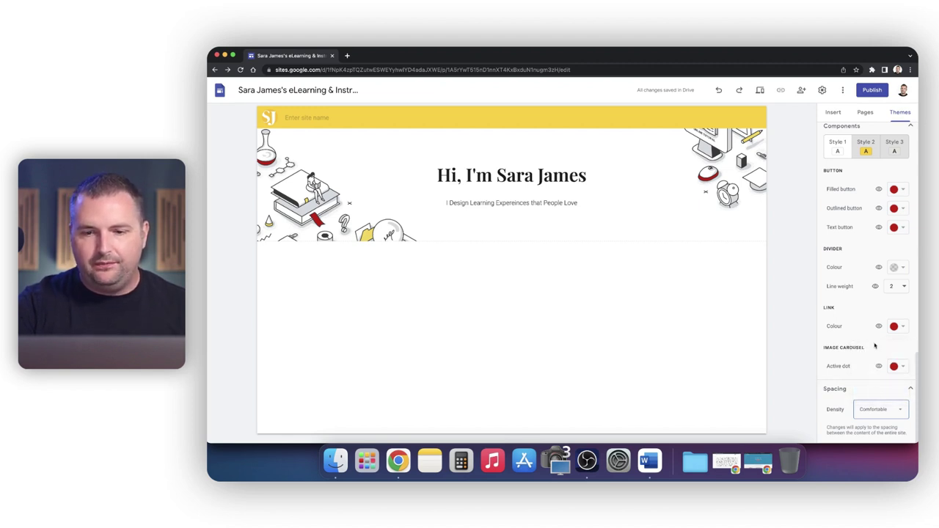
{"action": "scroll", "coordinate": [874, 345], "scroll_direction": "up", "scroll_amount": 8}
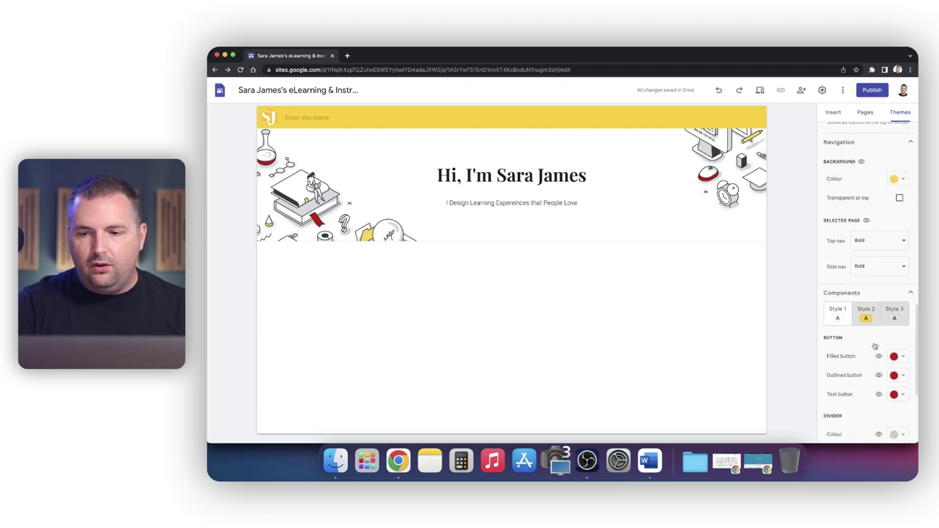
{"action": "scroll", "coordinate": [875, 345], "scroll_direction": "up", "scroll_amount": 3}
{"action": "scroll", "coordinate": [875, 345], "scroll_direction": "up", "scroll_amount": 6}
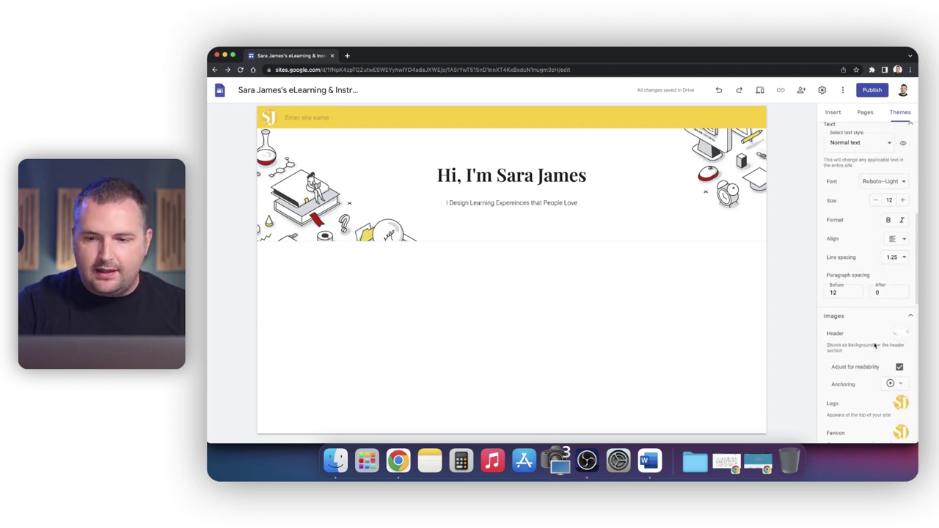
{"action": "scroll", "coordinate": [875, 345], "scroll_direction": "up", "scroll_amount": 3}
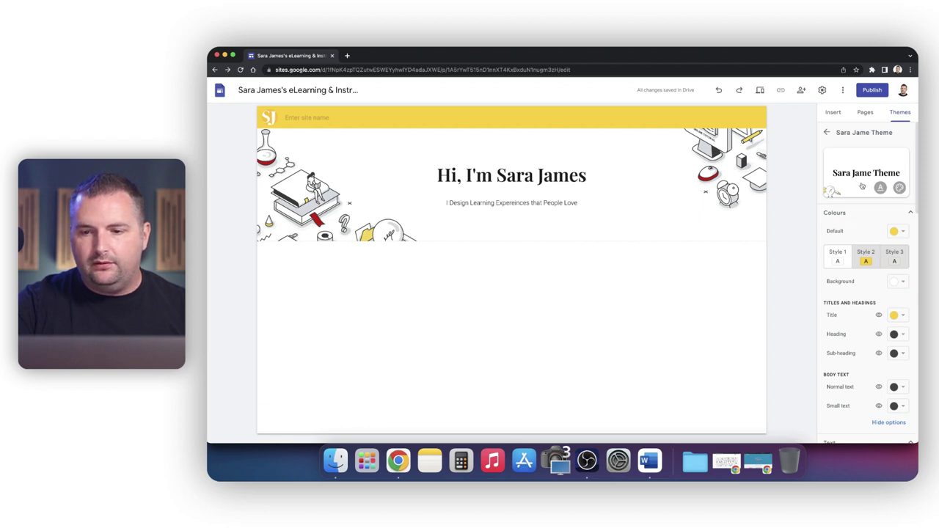
- Insert the missing "s's" into the custom theme's name, then go back to the theme list
{"action": "left_click", "coordinate": [869, 133]}
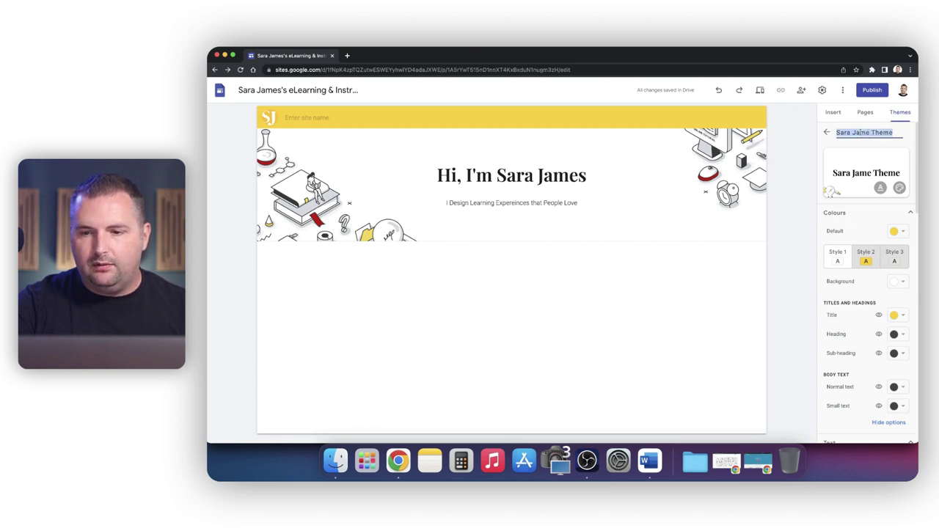
{"action": "key", "text": "Right"}
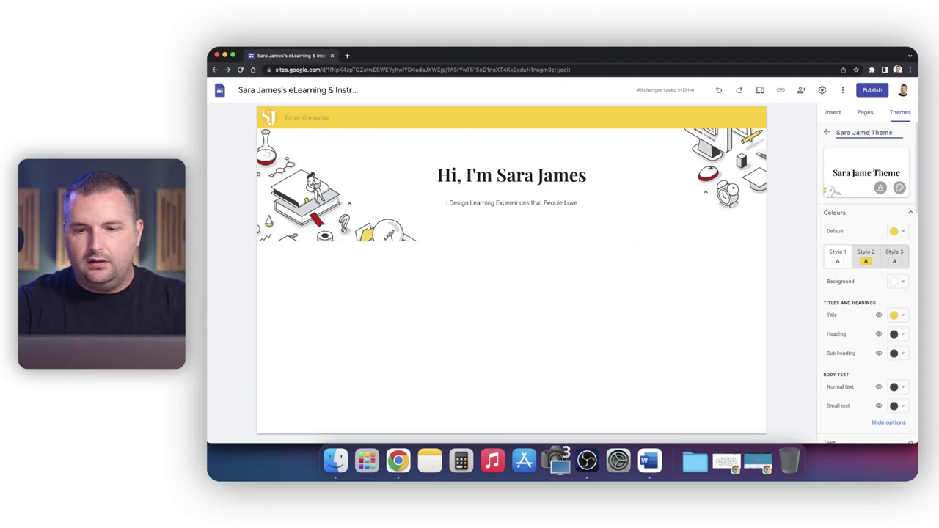
{"action": "type", "text": "s's"}
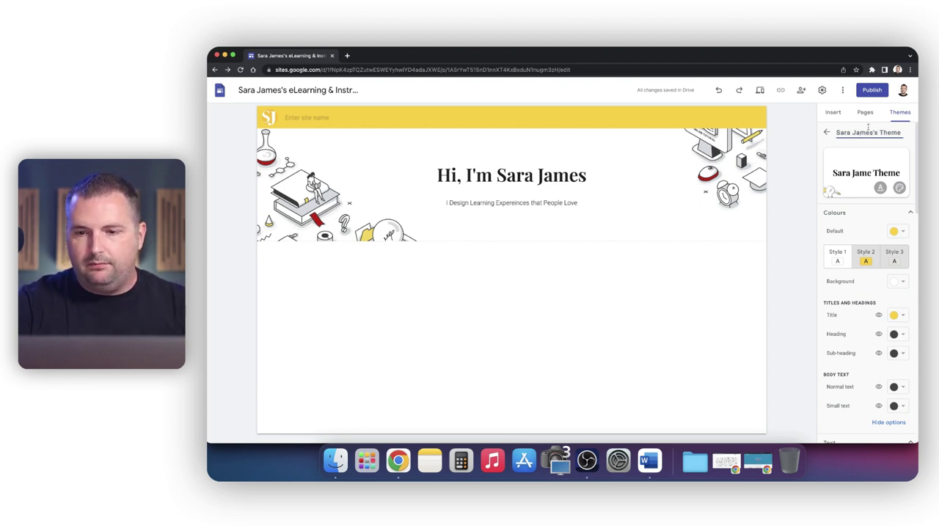
{"action": "left_click", "coordinate": [827, 133]}
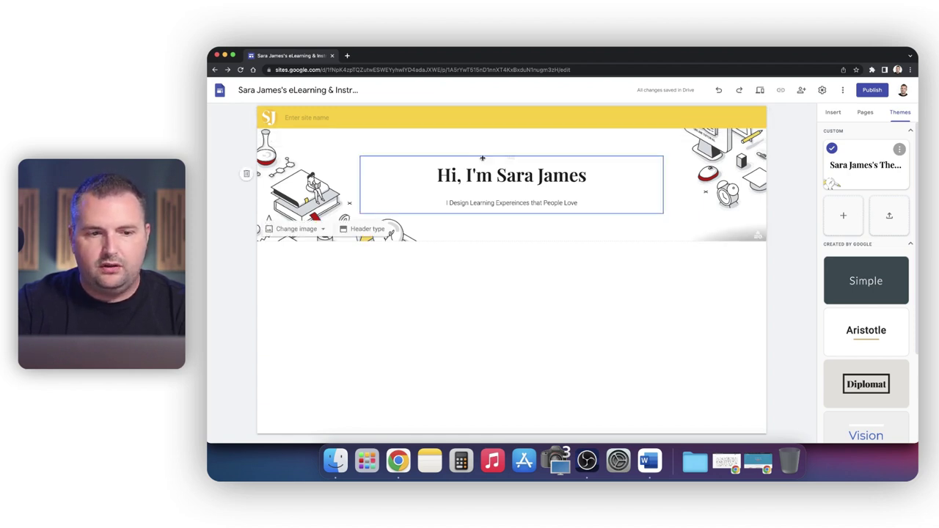
- Edit the custom theme and upload SJ Logo White.png as the site logo
{"action": "left_click", "coordinate": [899, 149]}
{"action": "left_click", "coordinate": [851, 165]}
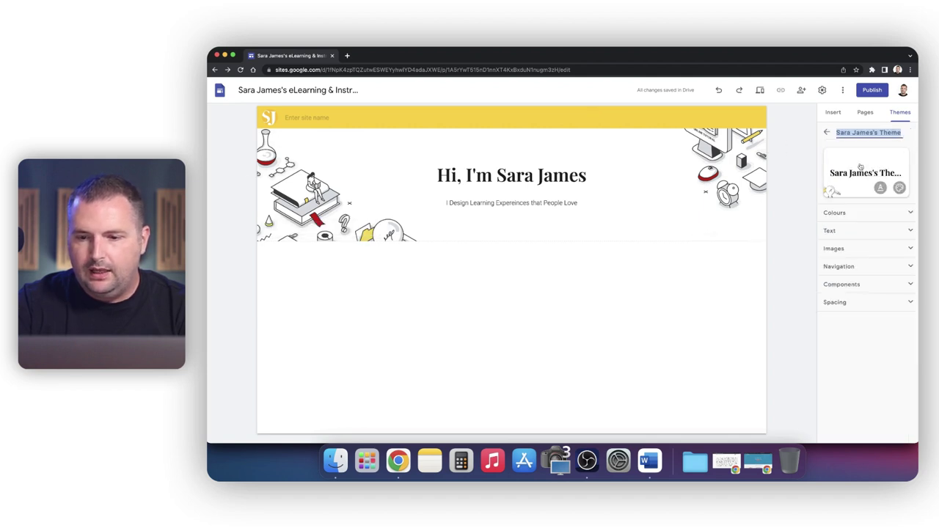
{"action": "left_click", "coordinate": [844, 250]}
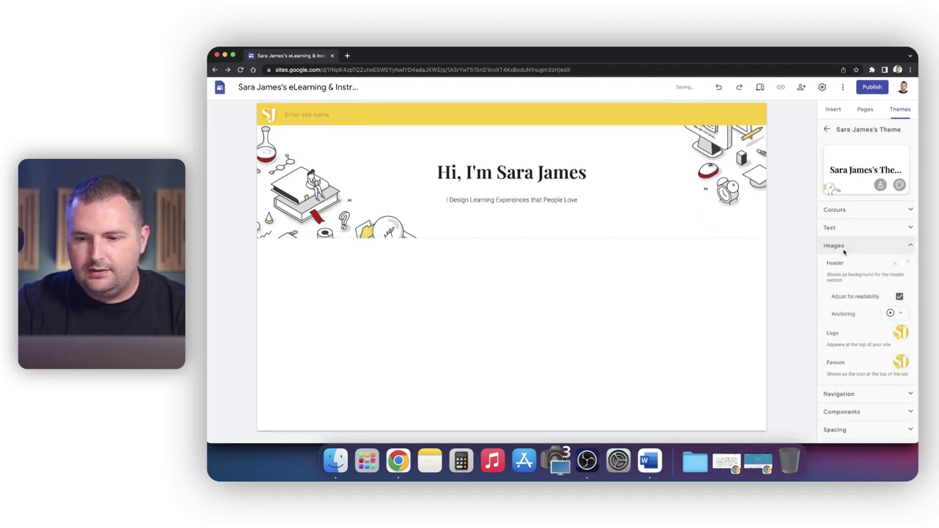
{"action": "left_click", "coordinate": [901, 336]}
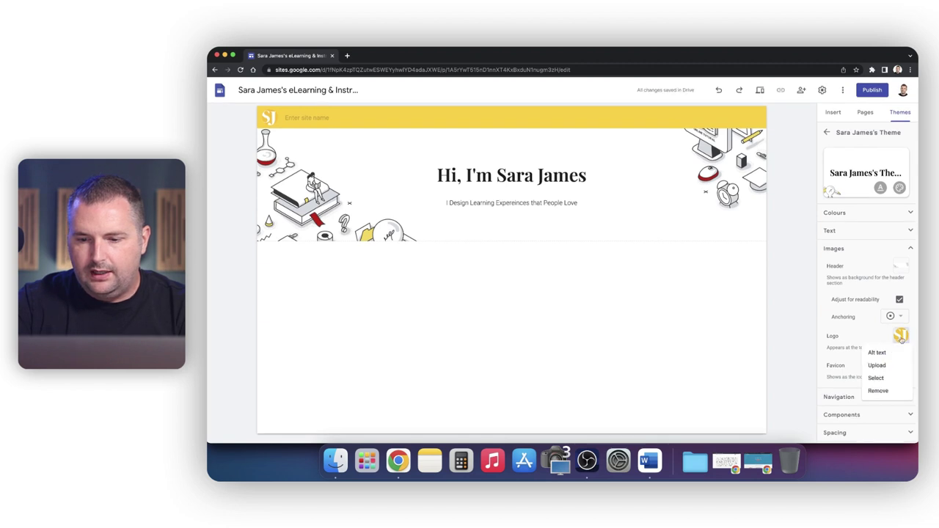
{"action": "left_click", "coordinate": [878, 365]}
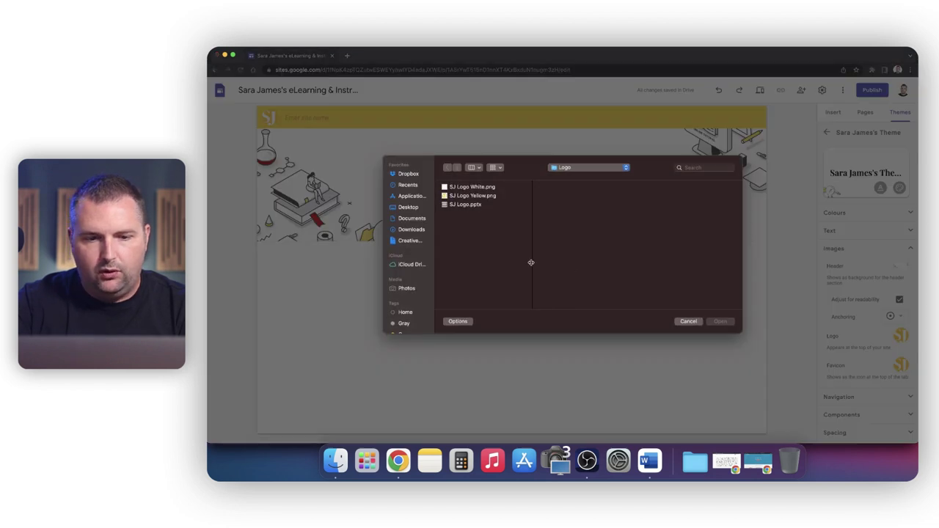
{"action": "left_click", "coordinate": [473, 187]}
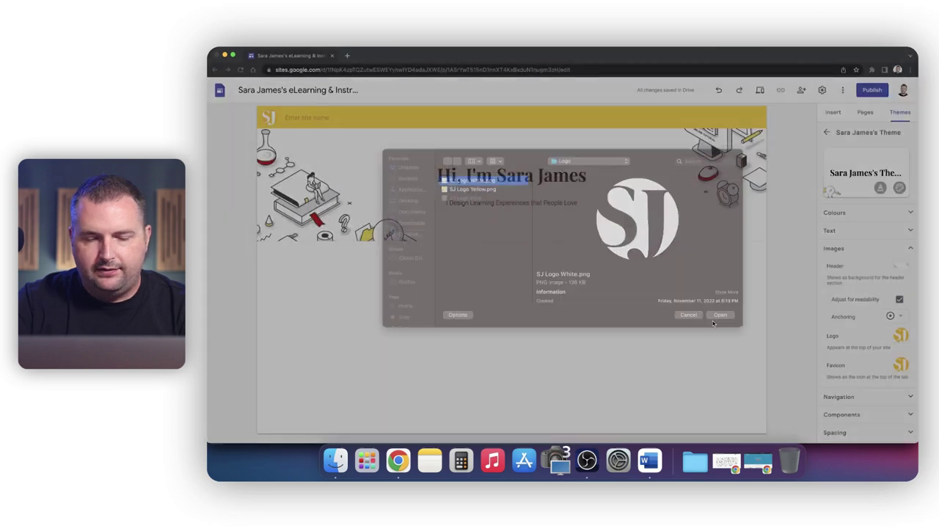
{"action": "left_click", "coordinate": [715, 322]}
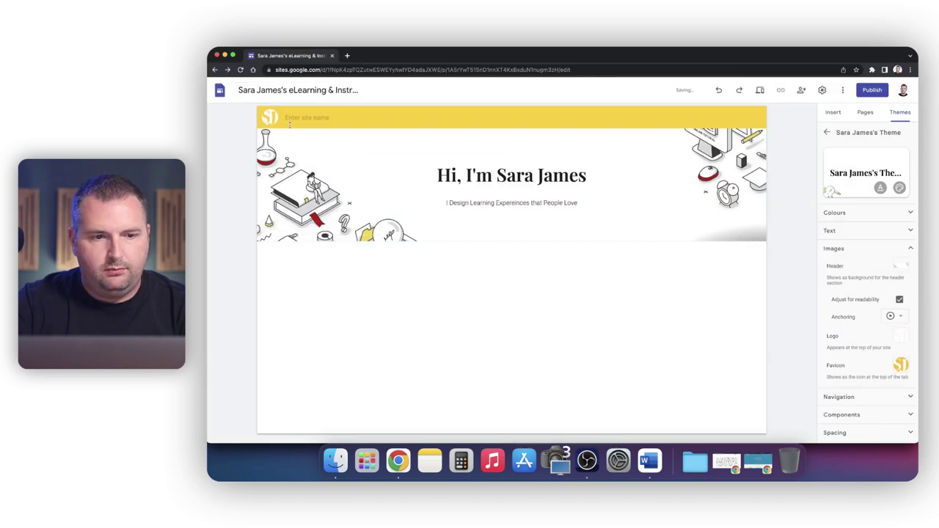
{"action": "mouse_move", "coordinate": [265, 112]}
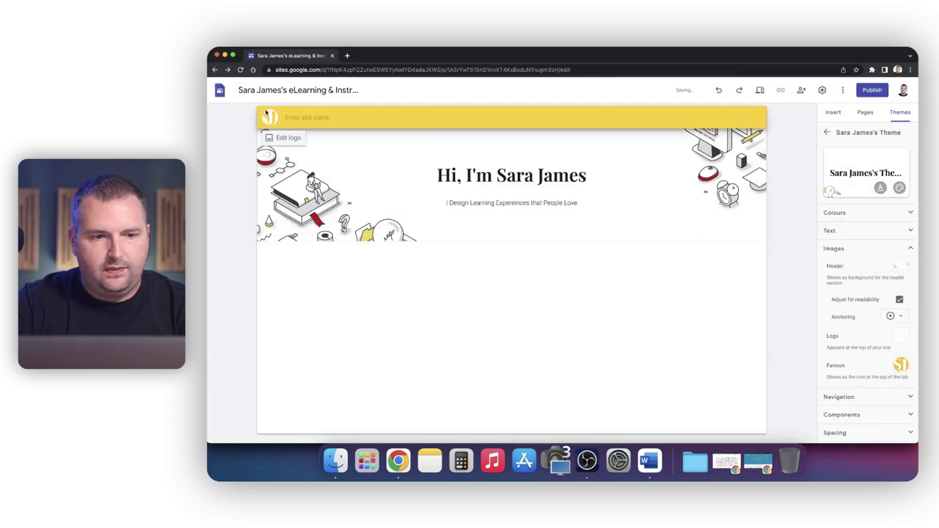
- Change the hero title's text colour to yellow
{"action": "double_click", "coordinate": [480, 175]}
{"action": "triple_click", "coordinate": [483, 176]}
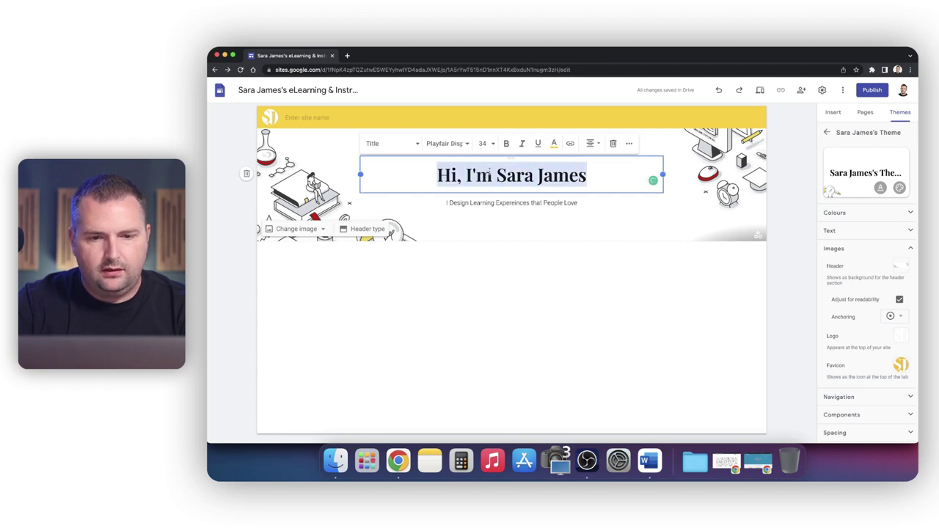
{"action": "left_click", "coordinate": [554, 144]}
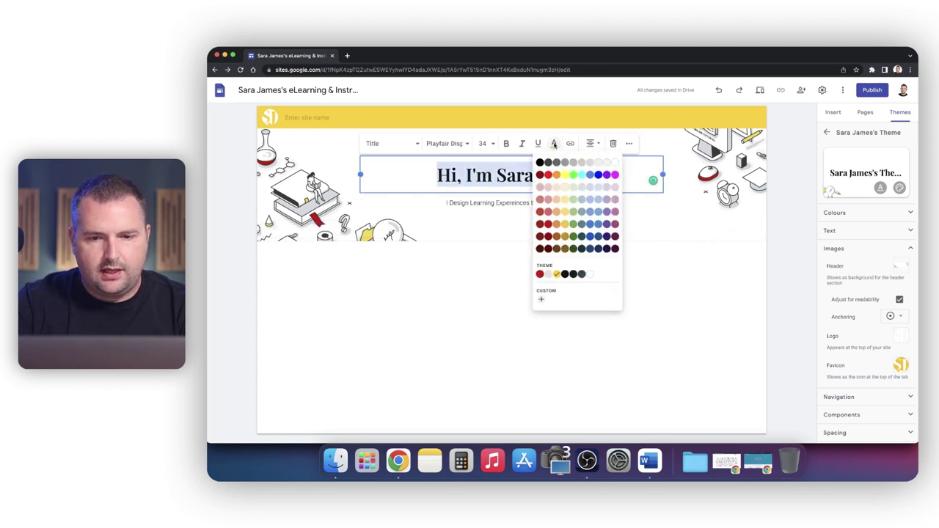
{"action": "left_click", "coordinate": [556, 274]}
{"action": "left_click", "coordinate": [556, 276]}
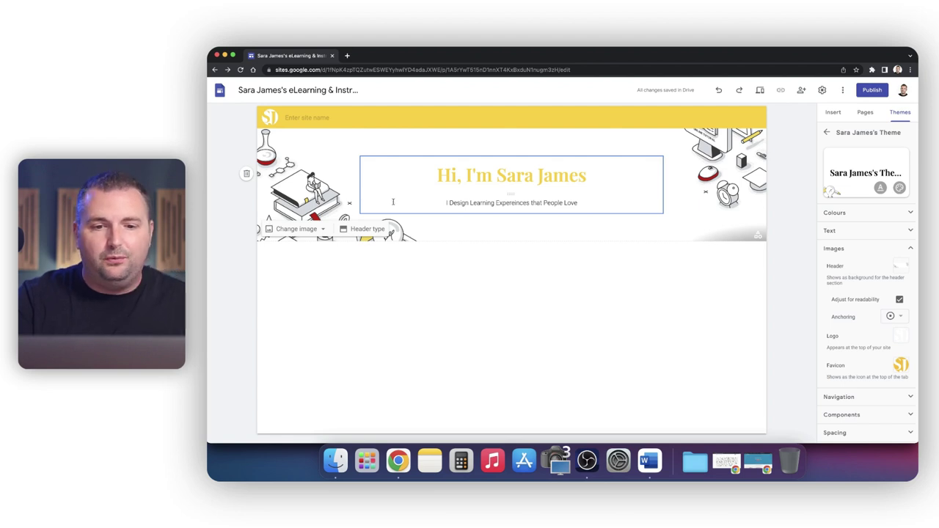
- Click into the header subtitle box, then deselect it
{"action": "left_click", "coordinate": [543, 203]}
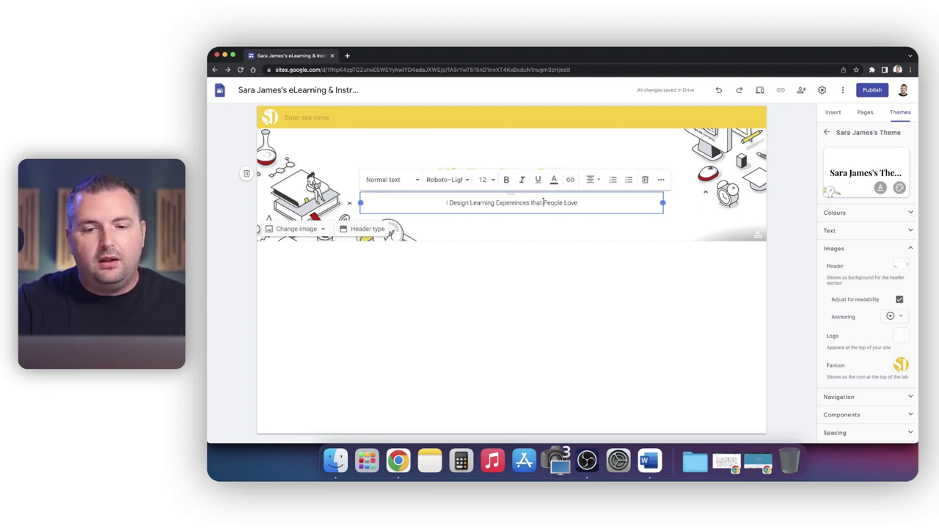
{"action": "left_click", "coordinate": [786, 214]}
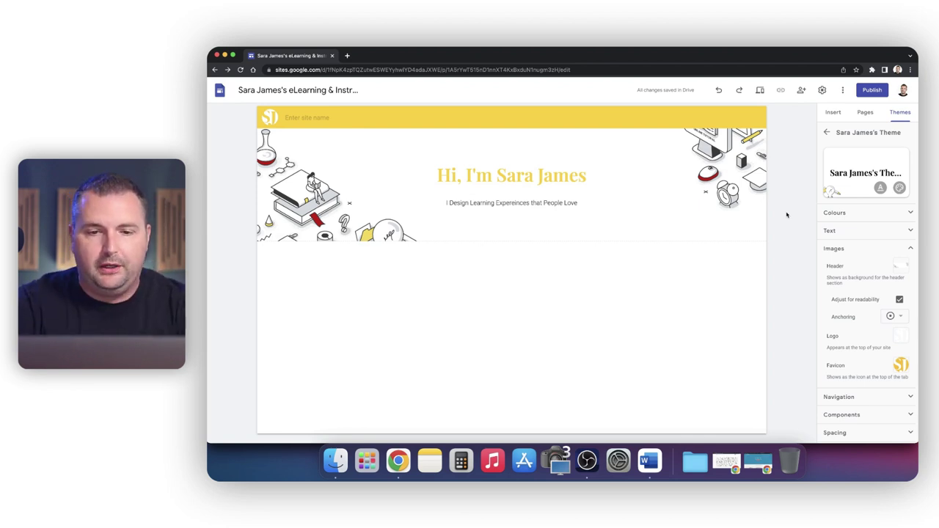
{"action": "mouse_move", "coordinate": [269, 122]}
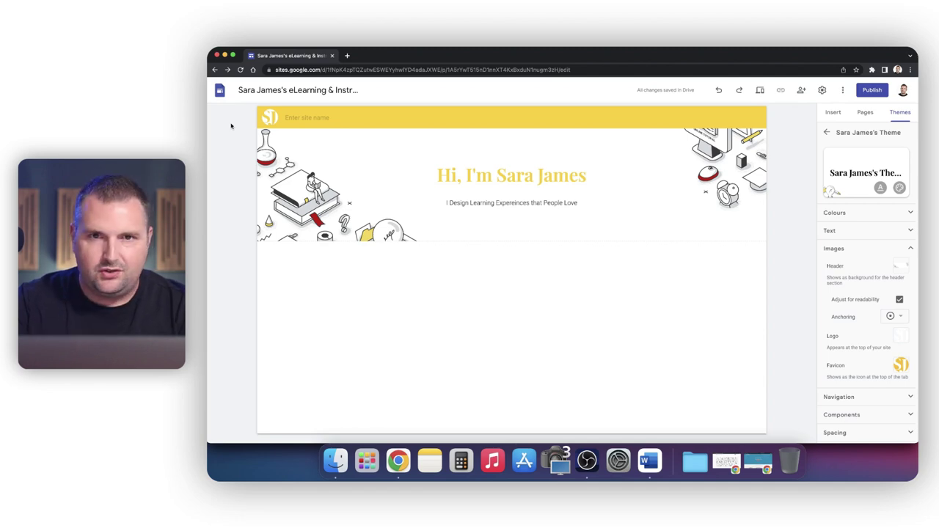
- Open SJ Logo.pptx from the portfolio example's Logo folder in PowerPoint
{"action": "left_click", "coordinate": [224, 55]}
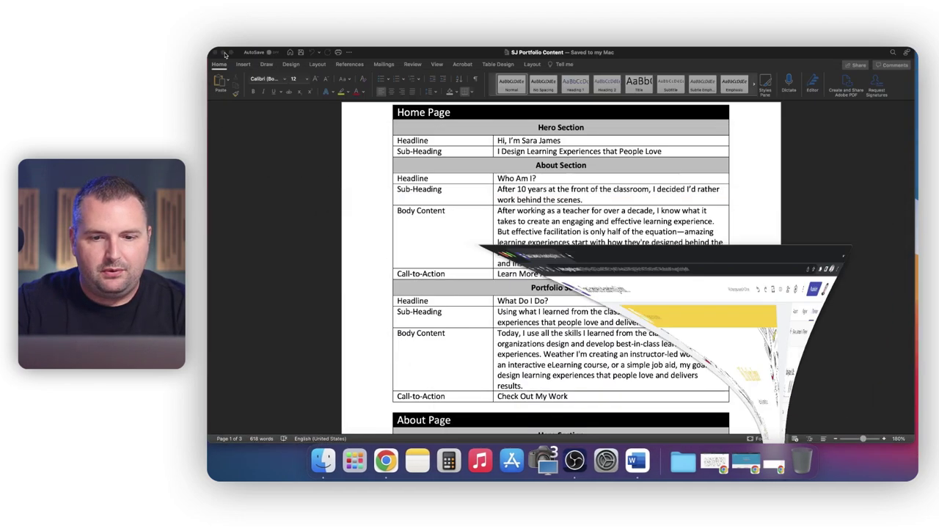
{"action": "left_click", "coordinate": [223, 53]}
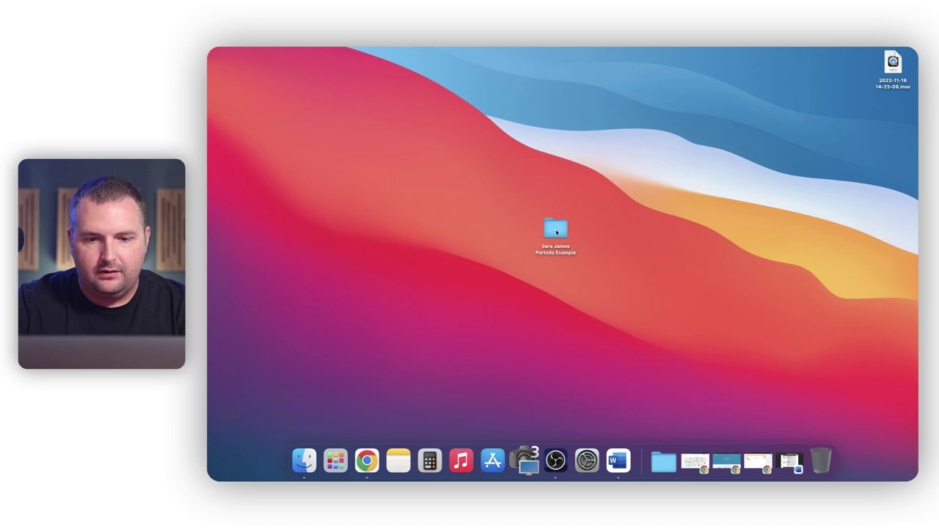
{"action": "double_click", "coordinate": [556, 232]}
{"action": "left_click", "coordinate": [639, 194]}
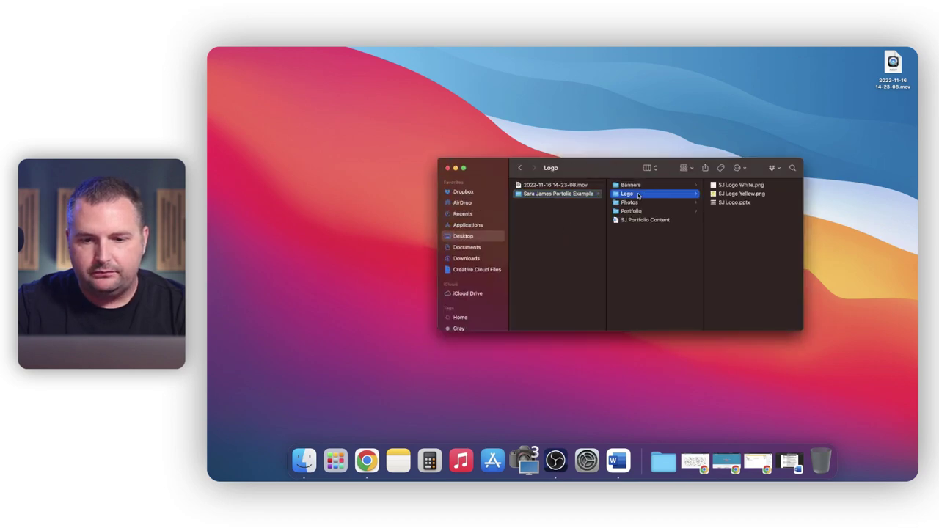
{"action": "double_click", "coordinate": [737, 203]}
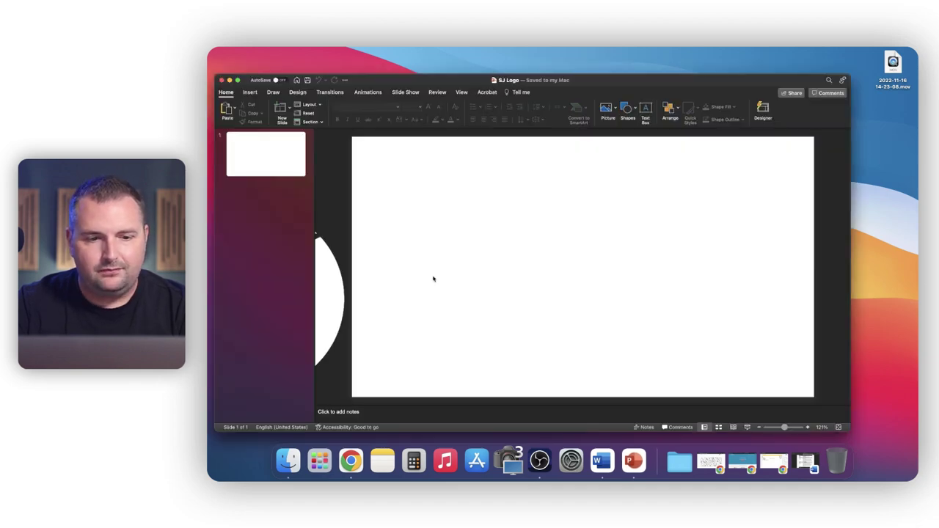
{"action": "left_click_drag", "start_coordinate": [433, 279], "coordinate": [650, 253]}
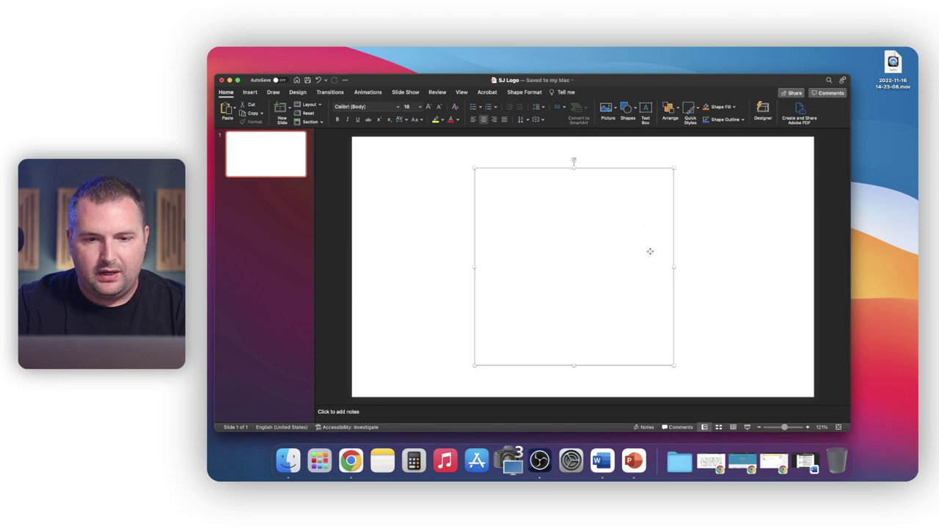
- Give the blank logo shape a gold Shape Fill
{"action": "left_click", "coordinate": [518, 91]}
{"action": "left_click", "coordinate": [450, 107]}
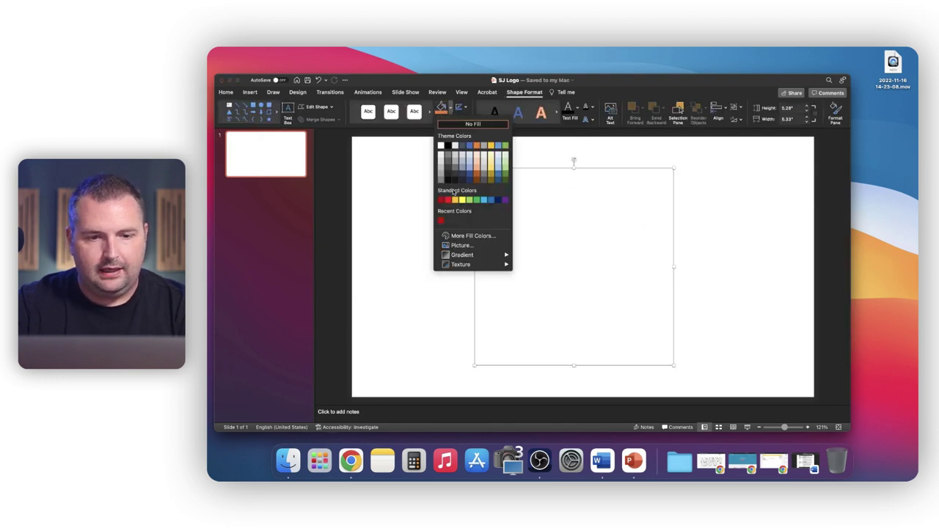
{"action": "left_click", "coordinate": [490, 156]}
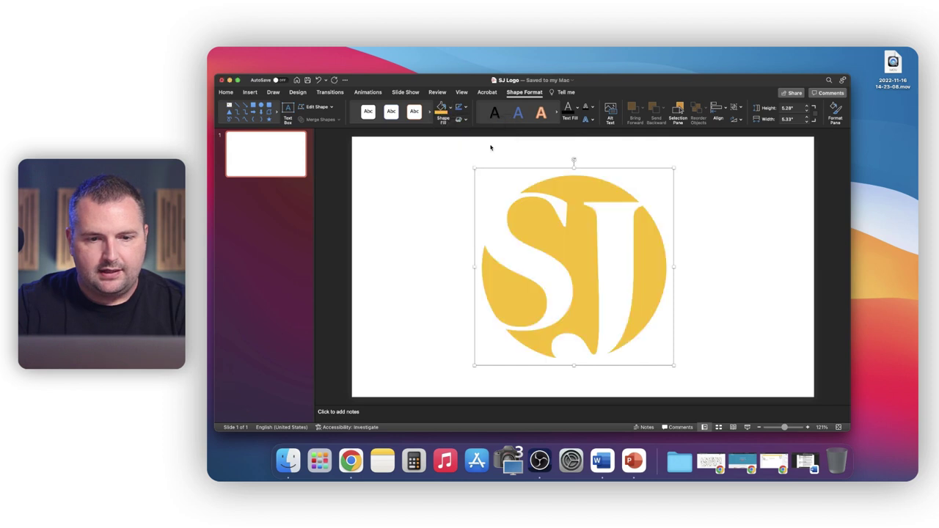
{"action": "left_click", "coordinate": [429, 260]}
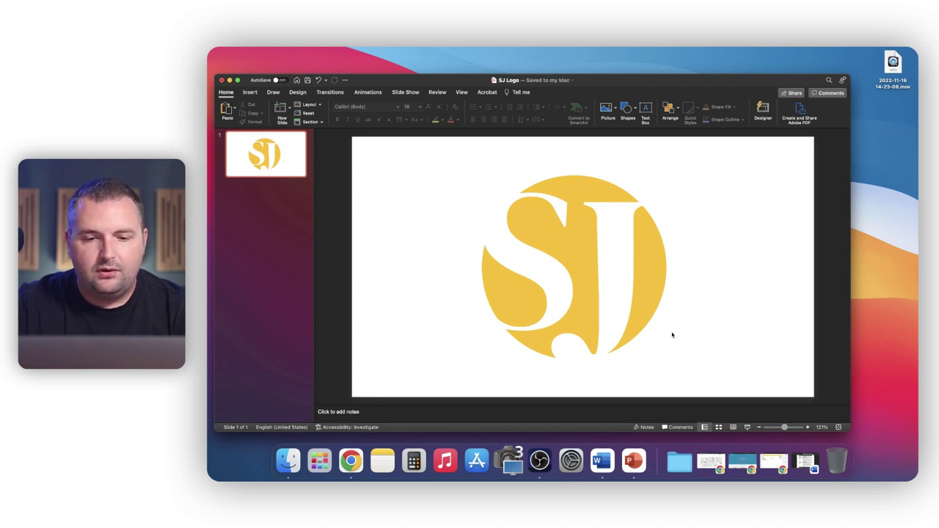
- Cancel out of Save as Picture, then close SJ Logo.pptx with Don't Save
{"action": "left_click", "coordinate": [640, 289]}
{"action": "right_click", "coordinate": [645, 253]}
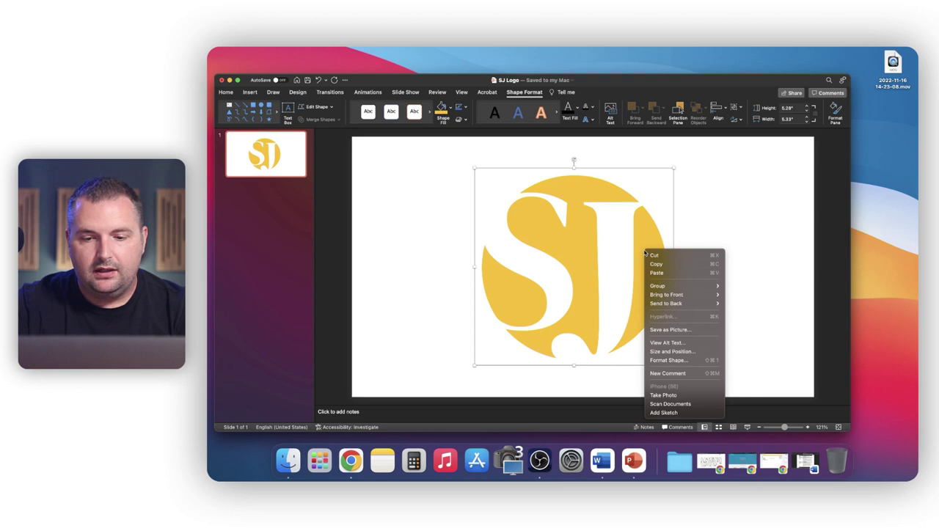
{"action": "left_click", "coordinate": [694, 329]}
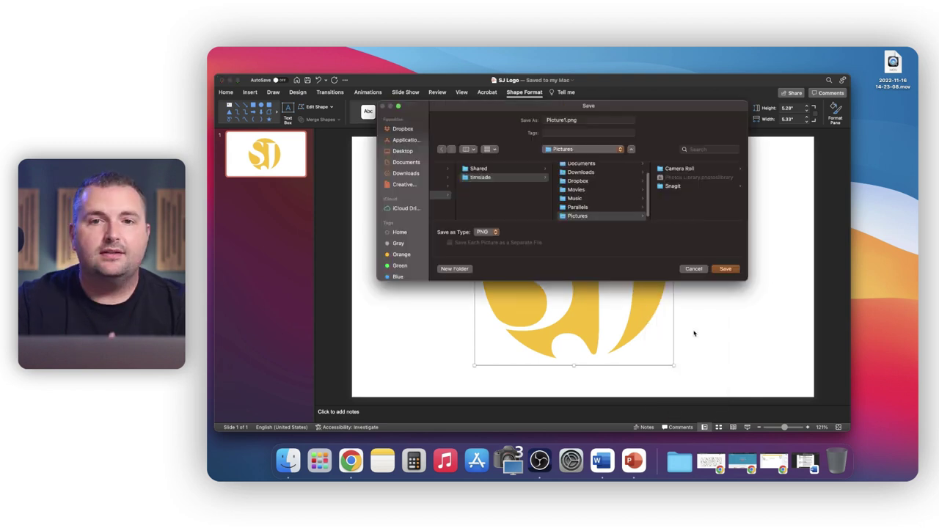
{"action": "left_click", "coordinate": [689, 271]}
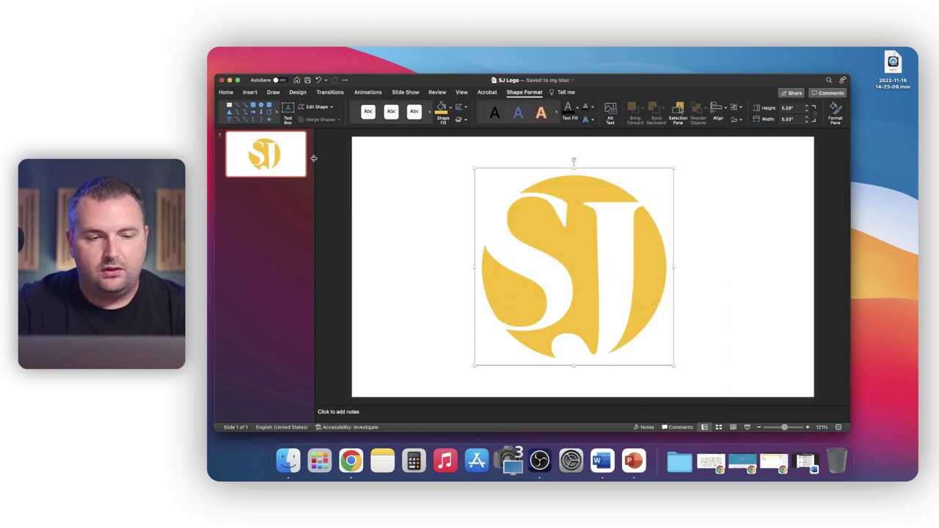
{"action": "left_click", "coordinate": [223, 80]}
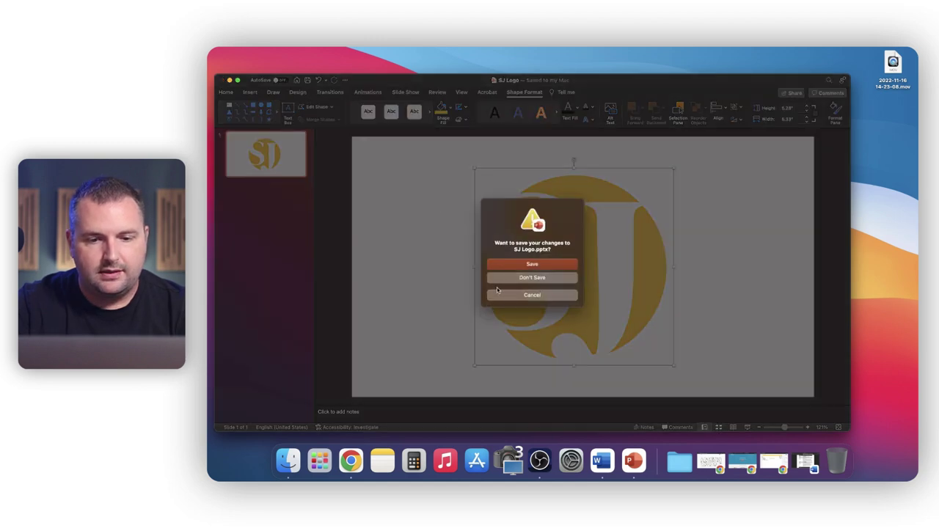
{"action": "left_click", "coordinate": [500, 279]}
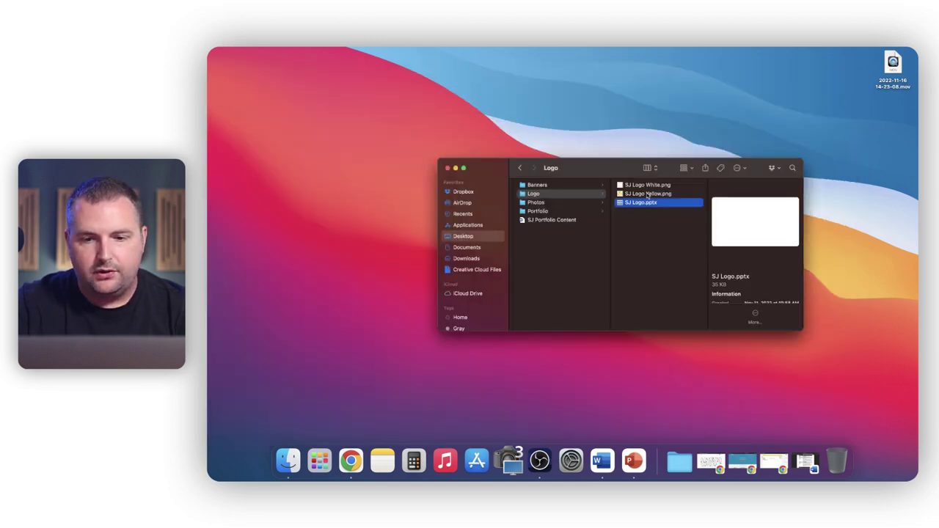
- Quick Look SJ Logo Yellow.png and SJ Logo White.png, then return to the Sites editor
{"action": "left_click", "coordinate": [648, 193]}
{"action": "key", "text": "space"}
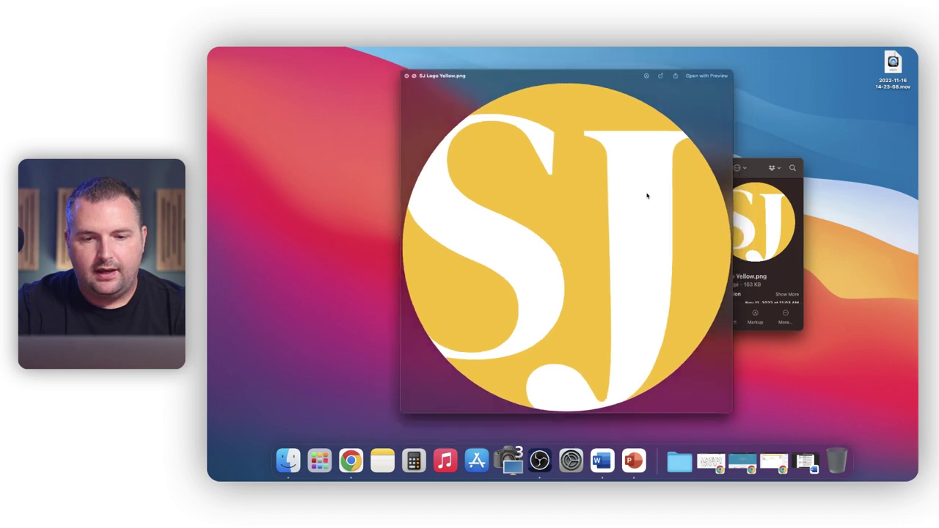
{"action": "key", "text": "space"}
{"action": "left_click", "coordinate": [648, 185]}
{"action": "key", "text": "space"}
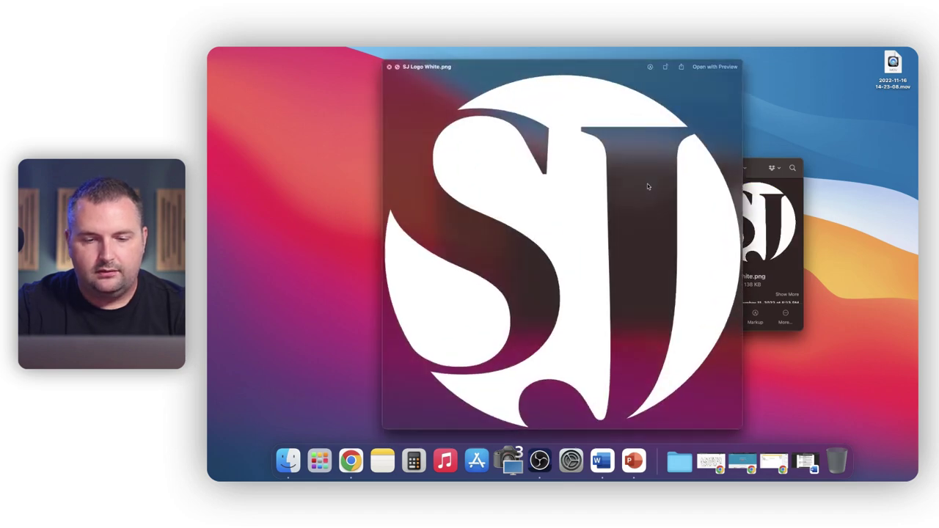
{"action": "key", "text": "space"}
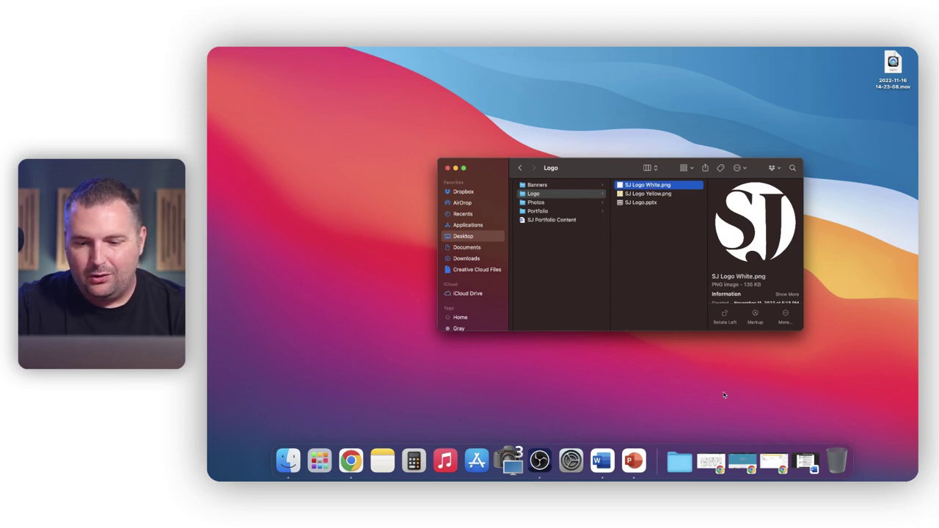
{"action": "left_click", "coordinate": [774, 460]}
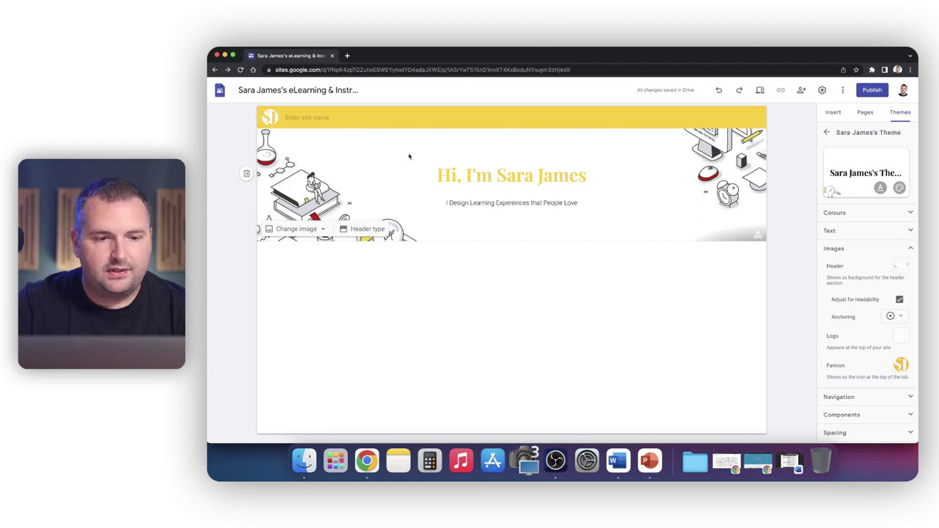
- Replace the header background with SJ Image Banner 1.jpg from the Image Banners folder
{"action": "left_click", "coordinate": [297, 229]}
{"action": "left_click", "coordinate": [289, 252]}
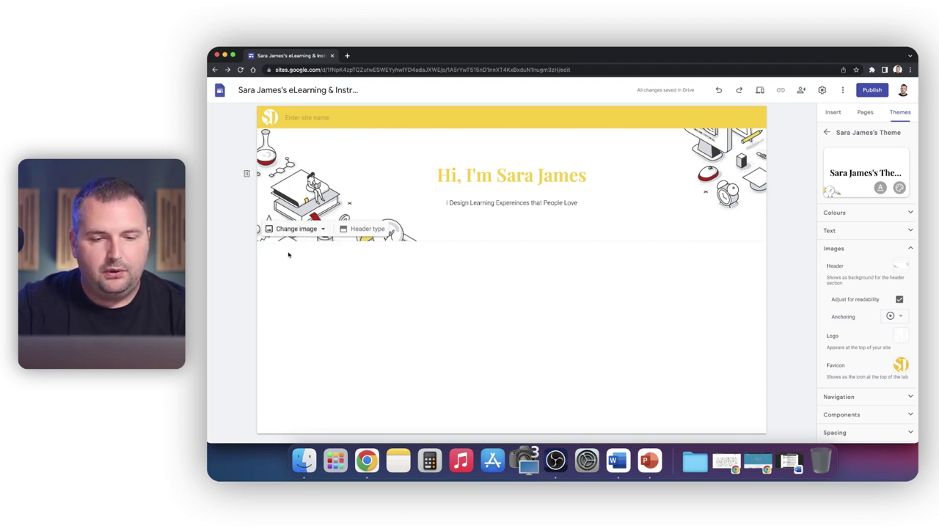
{"action": "left_click", "coordinate": [571, 168]}
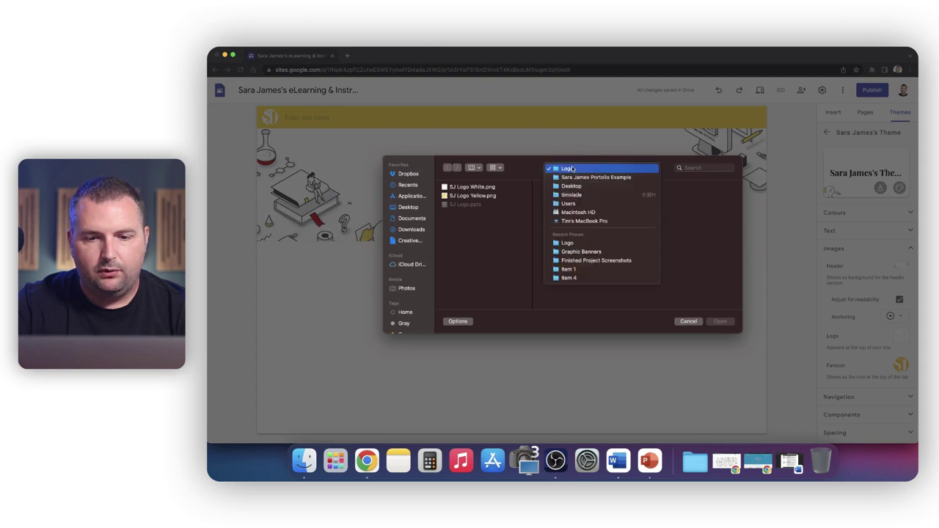
{"action": "left_click", "coordinate": [587, 177]}
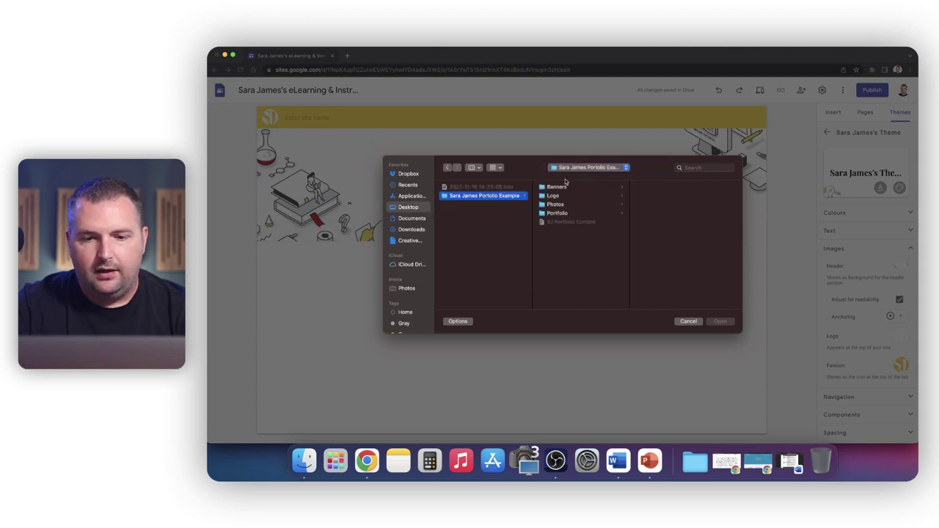
{"action": "left_click", "coordinate": [557, 188]}
{"action": "left_click", "coordinate": [668, 197]}
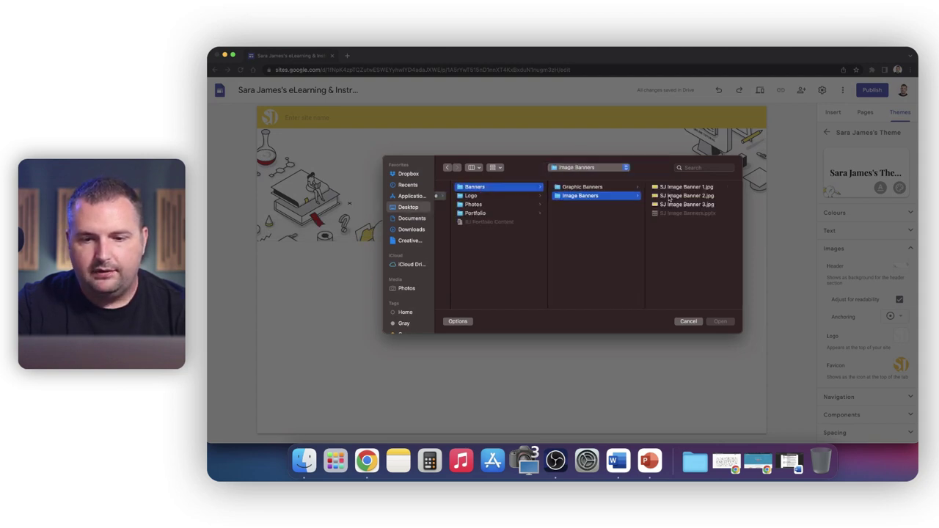
{"action": "left_click", "coordinate": [684, 189]}
{"action": "key", "text": "space"}
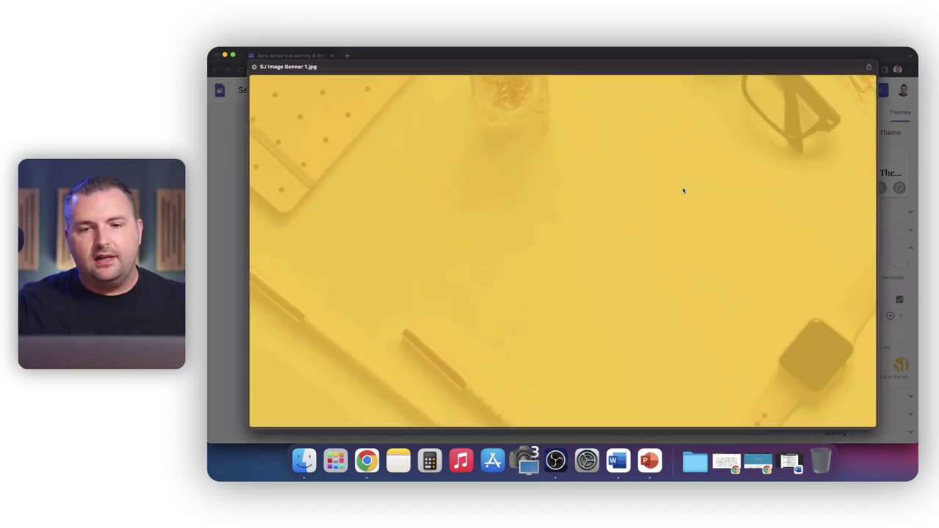
{"action": "key", "text": "space"}
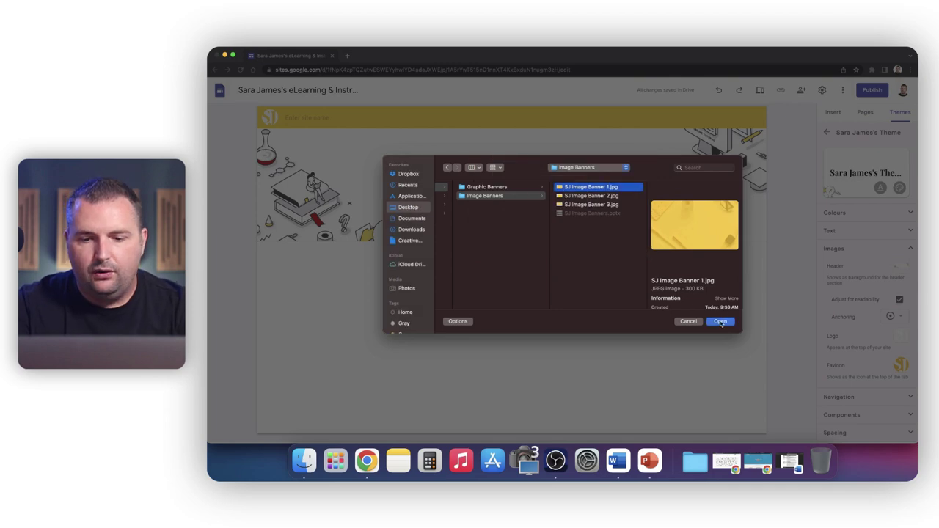
{"action": "left_click", "coordinate": [720, 322]}
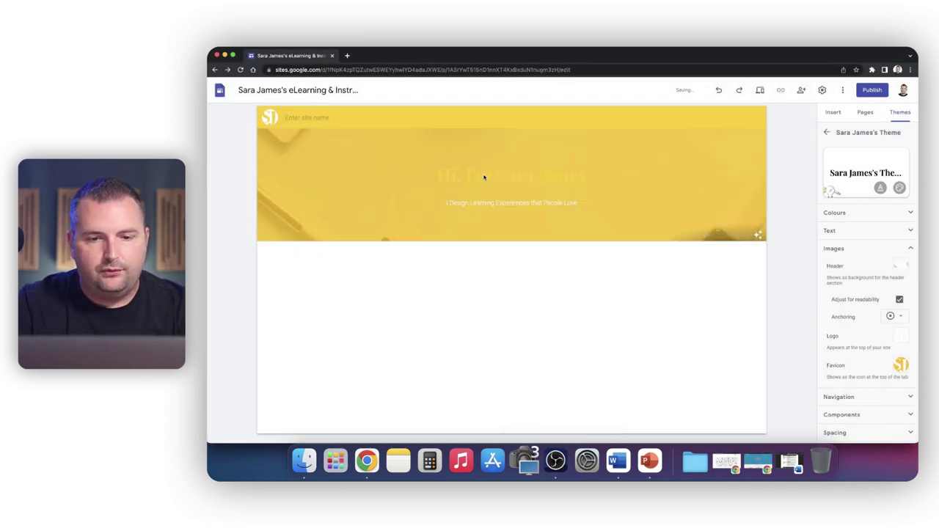
- Make the header title text white
{"action": "triple_click", "coordinate": [483, 176]}
{"action": "left_click", "coordinate": [554, 145]}
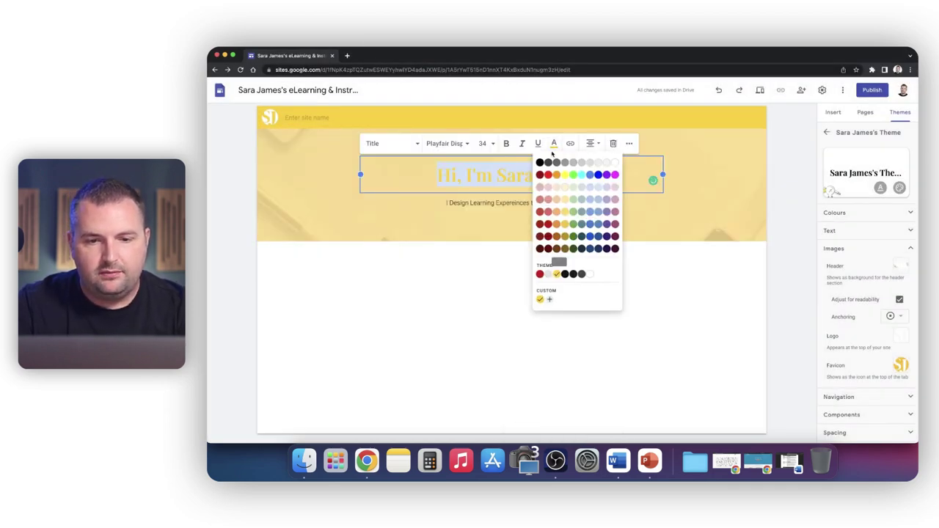
{"action": "left_click", "coordinate": [617, 162]}
{"action": "left_click", "coordinate": [777, 284]}
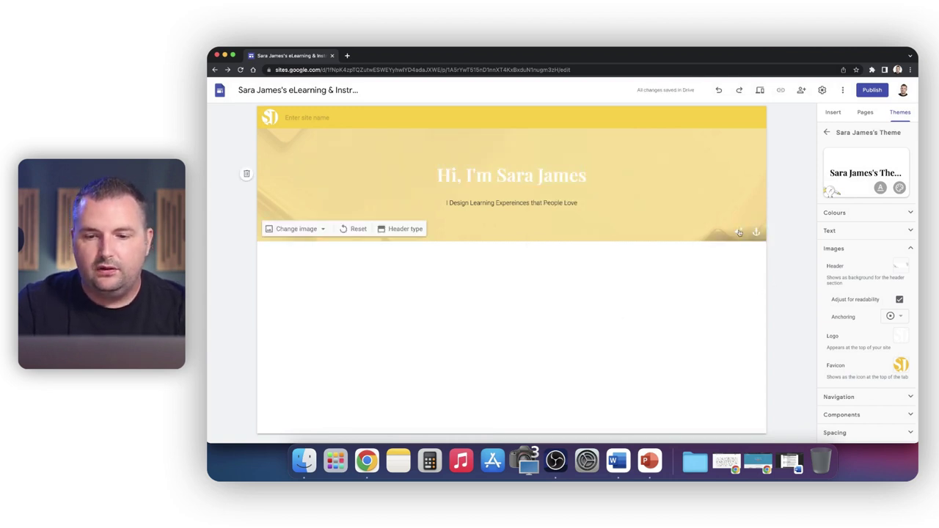
- Switch off Adjust for readability on the header image
{"action": "left_click", "coordinate": [739, 231]}
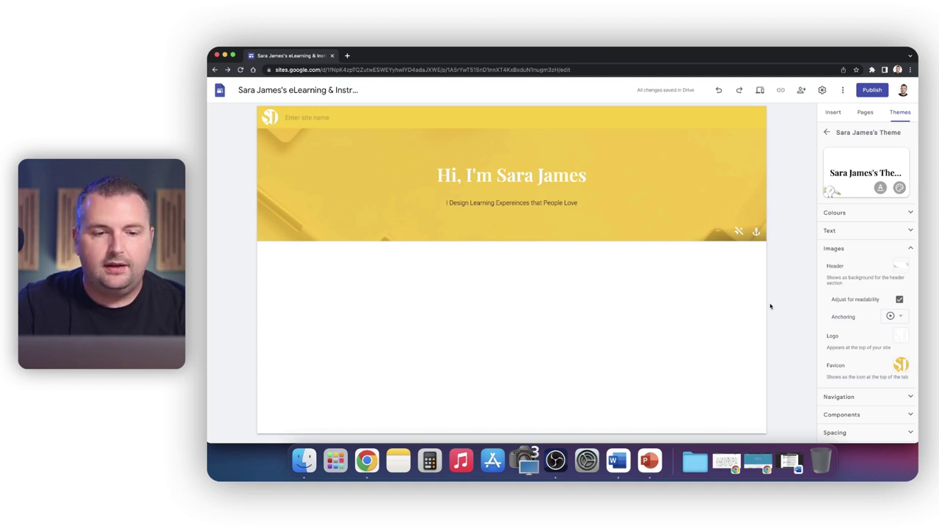
{"action": "mouse_move", "coordinate": [450, 237]}
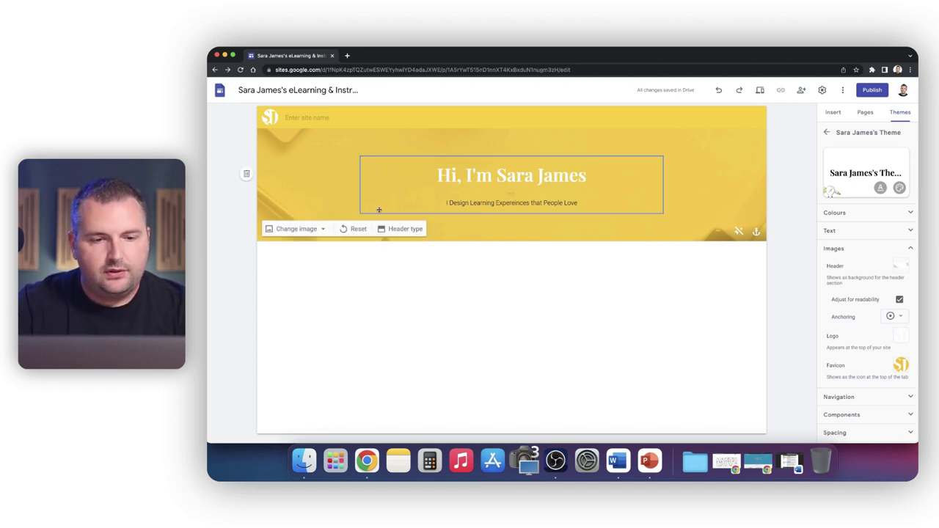
{"action": "left_click", "coordinate": [390, 230]}
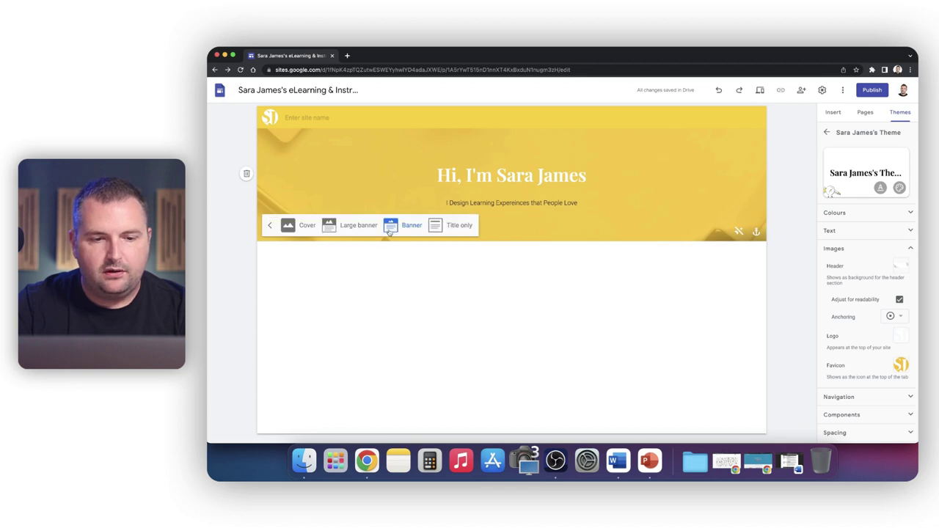
- Compare the Title only, Banner and Large banner header types, then settle on the full-page Cover
{"action": "left_click", "coordinate": [440, 225]}
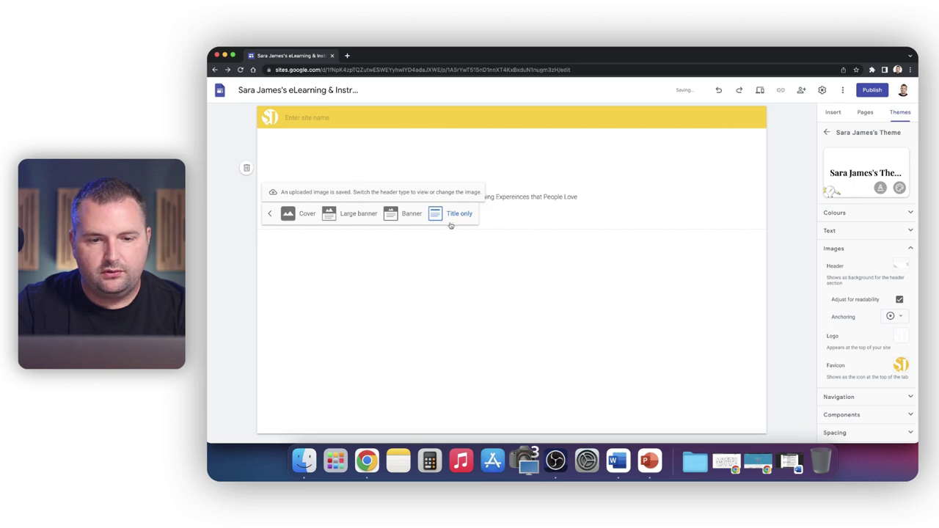
{"action": "left_click", "coordinate": [396, 214]}
{"action": "left_click", "coordinate": [360, 226]}
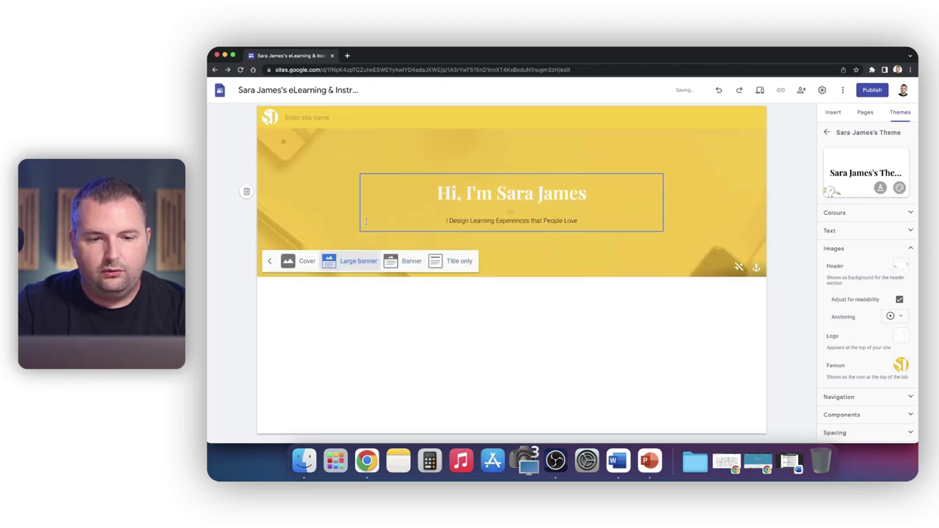
{"action": "left_click", "coordinate": [298, 261]}
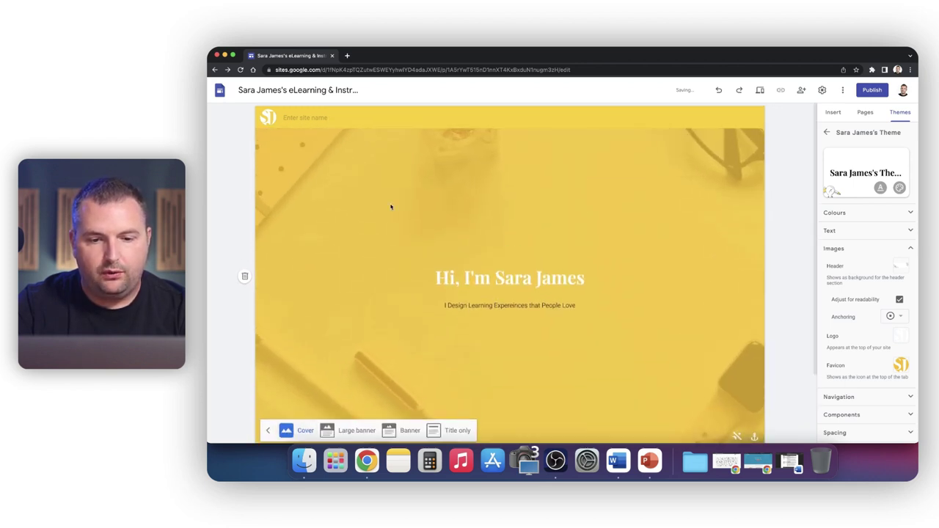
{"action": "left_click", "coordinate": [337, 431]}
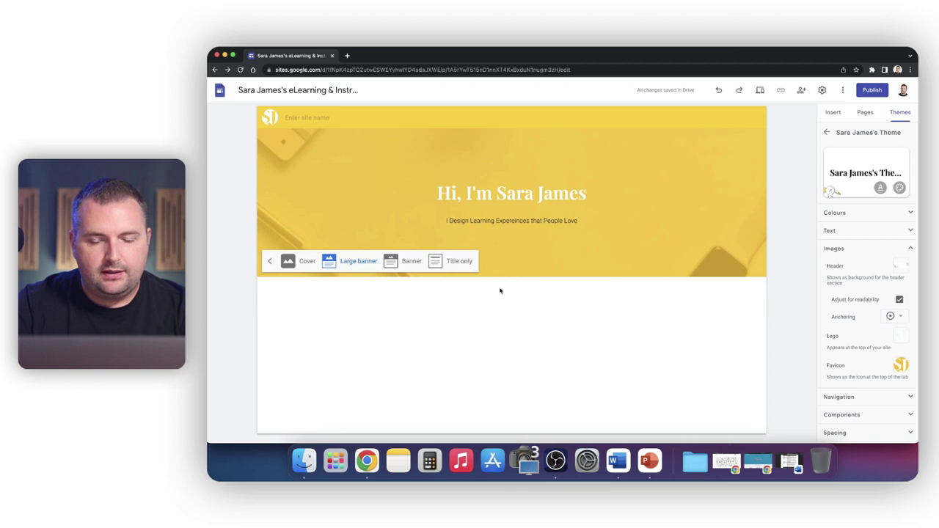
{"action": "left_click", "coordinate": [304, 262]}
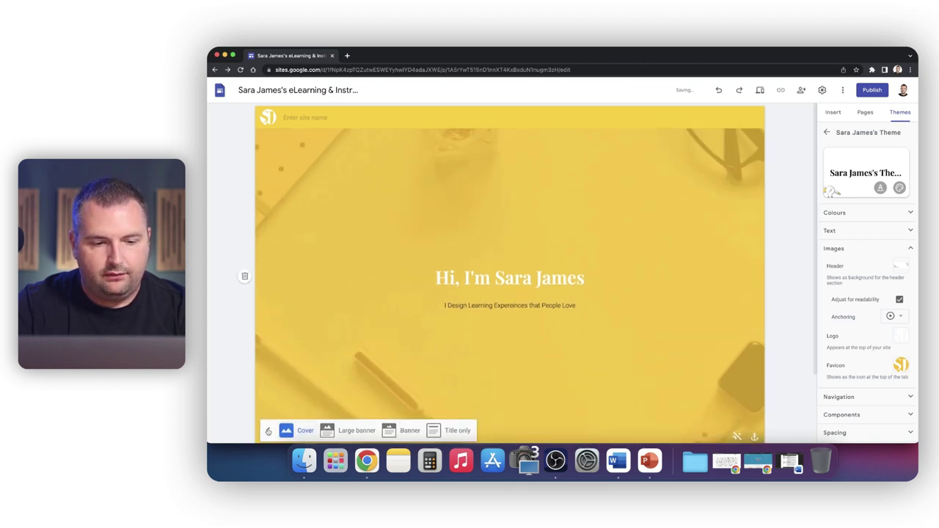
{"action": "left_click", "coordinate": [268, 431]}
- Upload SJ Hero Full-01.png from Banners > Graphic Banners as the header image
{"action": "left_click", "coordinate": [297, 433]}
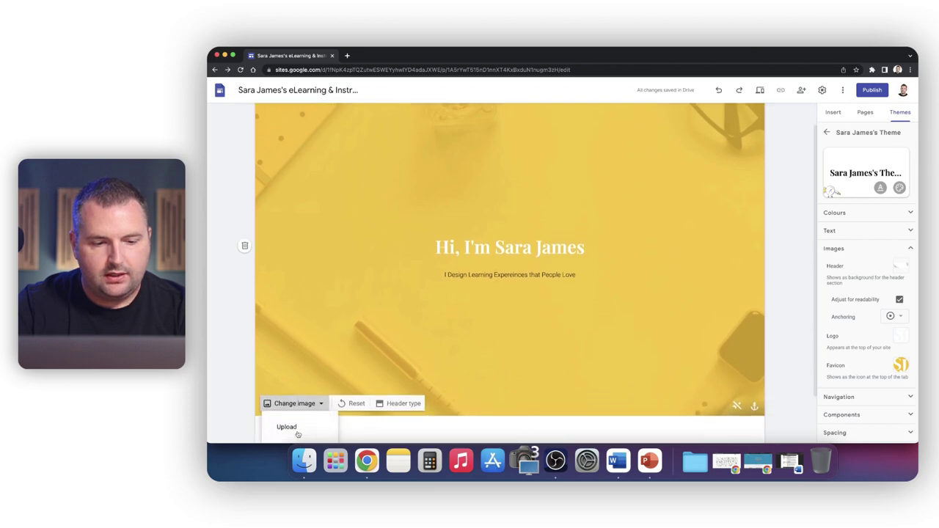
{"action": "left_click", "coordinate": [293, 414]}
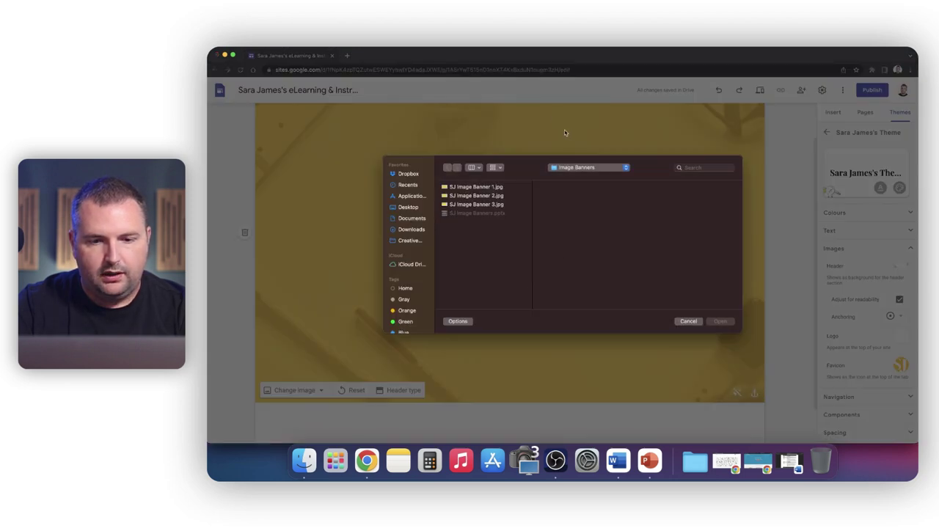
{"action": "left_click", "coordinate": [572, 167]}
{"action": "left_click", "coordinate": [578, 179]}
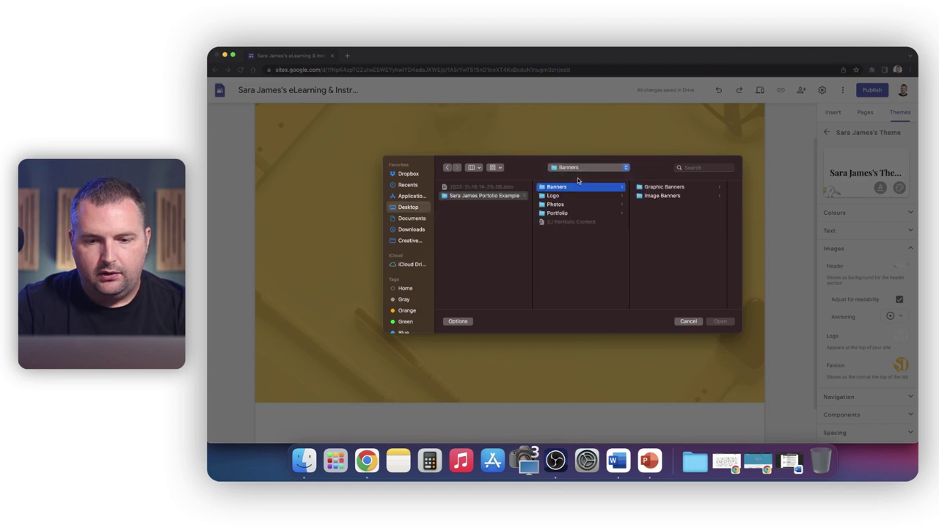
{"action": "left_click", "coordinate": [662, 187]}
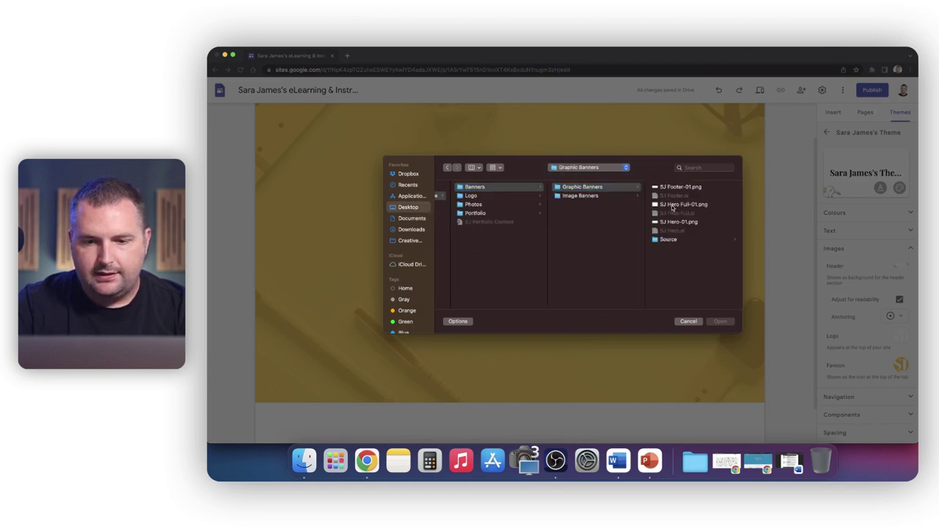
{"action": "left_click", "coordinate": [669, 205]}
{"action": "key", "text": "space"}
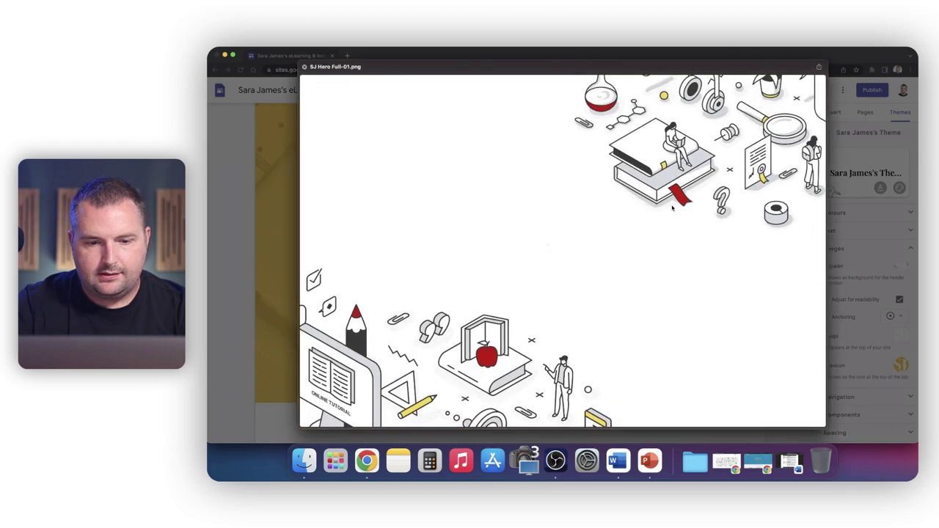
{"action": "key", "text": "space"}
{"action": "left_click", "coordinate": [721, 323]}
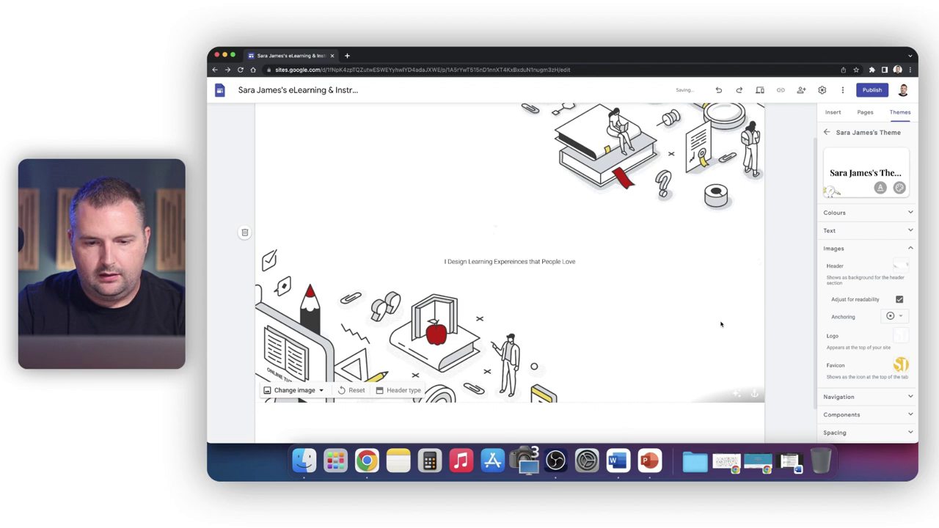
- Colour the Hi, I'm Sara James title yellow
{"action": "triple_click", "coordinate": [490, 232]}
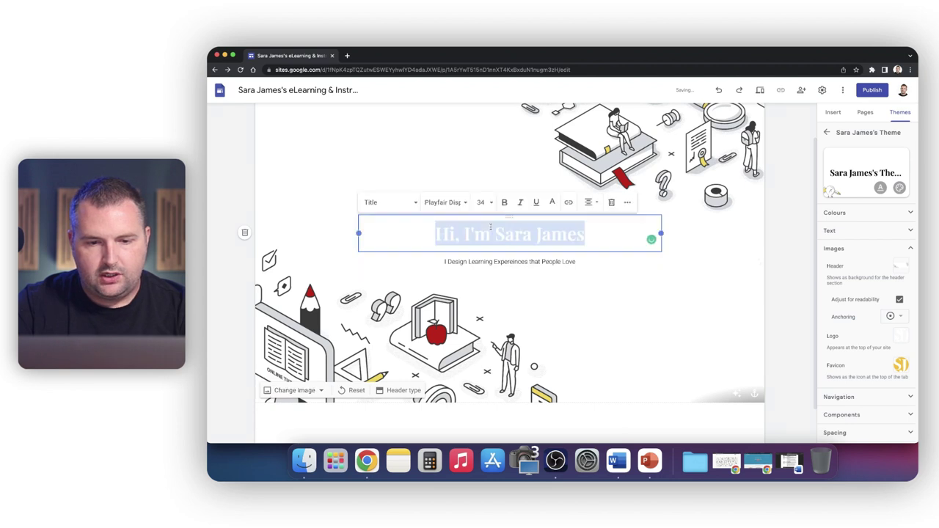
{"action": "left_click", "coordinate": [553, 204]}
{"action": "left_click", "coordinate": [556, 334]}
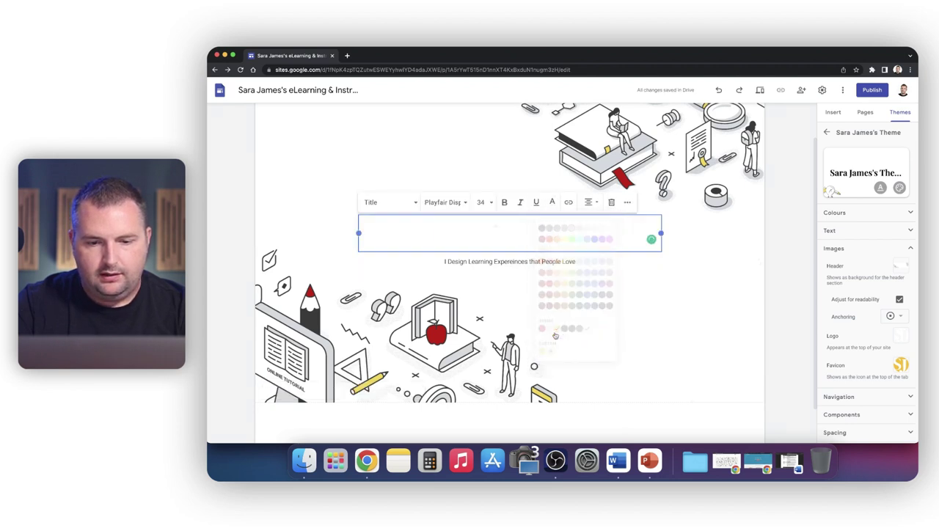
{"action": "left_click", "coordinate": [780, 279]}
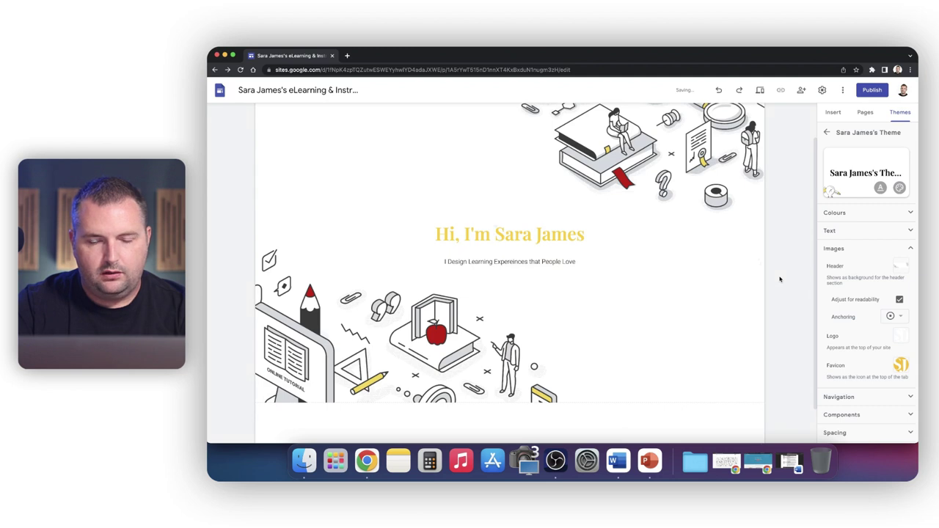
- Minimise the browser to get to Finder
{"action": "scroll", "coordinate": [780, 277], "scroll_direction": "up", "scroll_amount": 2}
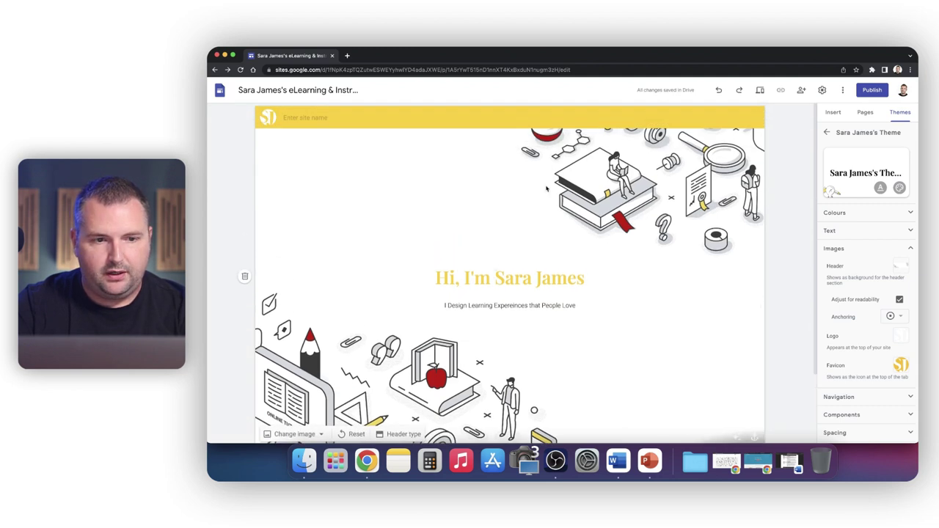
{"action": "scroll", "coordinate": [548, 188], "scroll_direction": "down", "scroll_amount": 2}
{"action": "scroll", "coordinate": [548, 189], "scroll_direction": "up", "scroll_amount": 2}
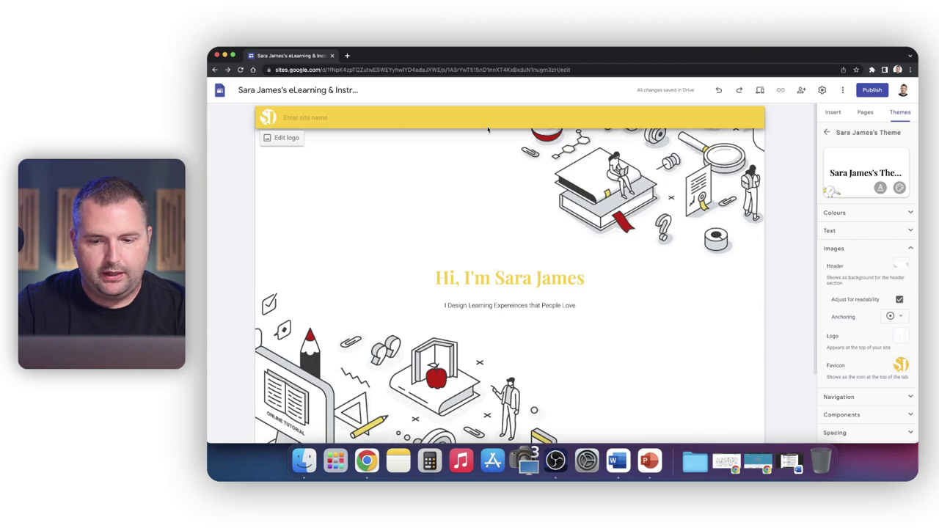
{"action": "left_click", "coordinate": [224, 55]}
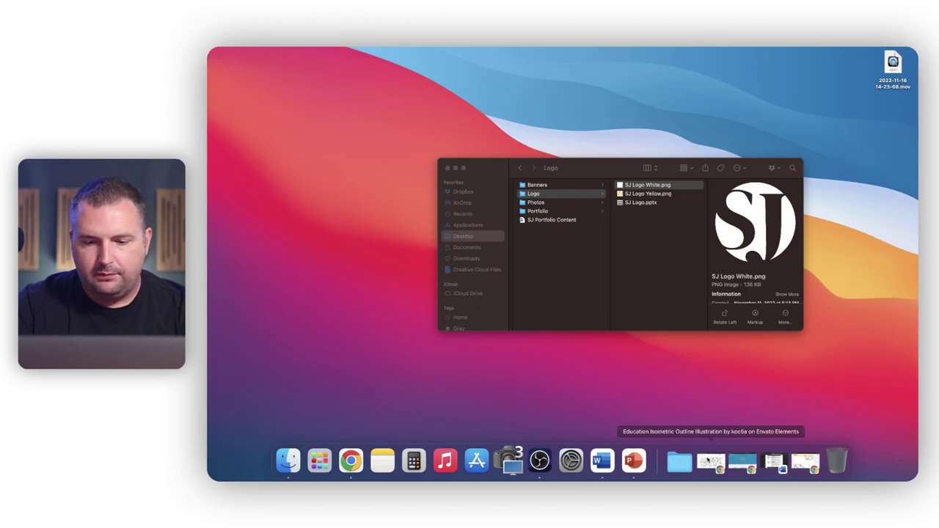
- Restore Chrome showing Envato's Education Isometric Outline Illustration page
{"action": "left_click", "coordinate": [711, 461]}
{"action": "scroll", "coordinate": [704, 272], "scroll_direction": "down", "scroll_amount": 2}
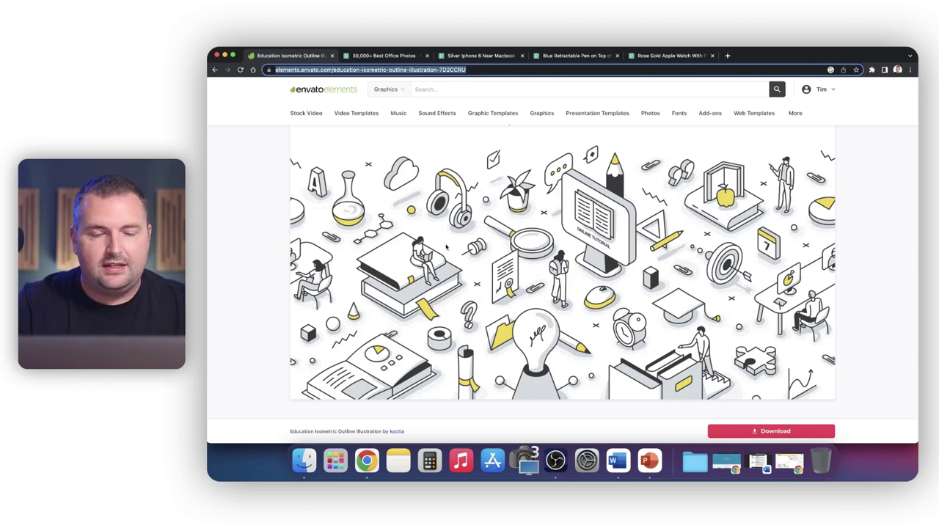
- Switch to the Pexels tab showing 'office' stock photo results
{"action": "left_click", "coordinate": [398, 57]}
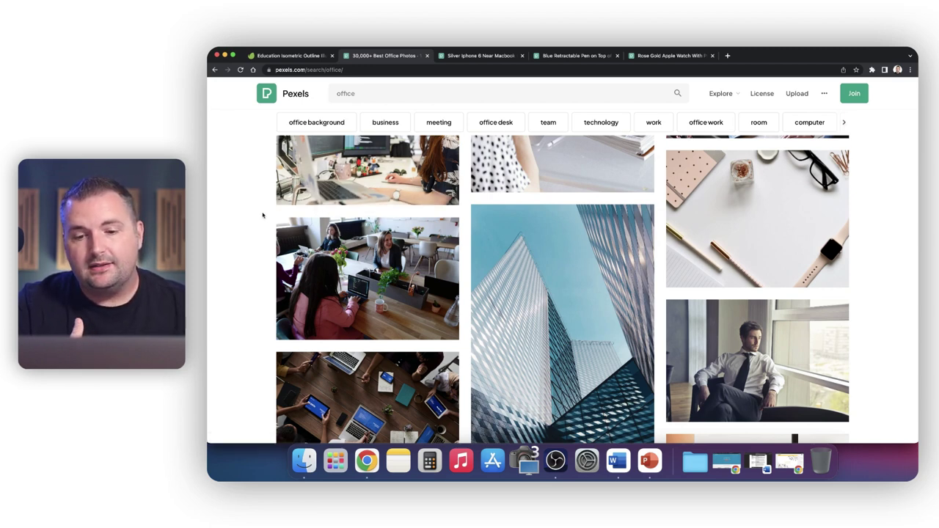
- Browse the Pexels iPhone, pen and Apple Watch photo tabs, then open Finder's Banners folder
{"action": "scroll", "coordinate": [263, 215], "scroll_direction": "down", "scroll_amount": 10}
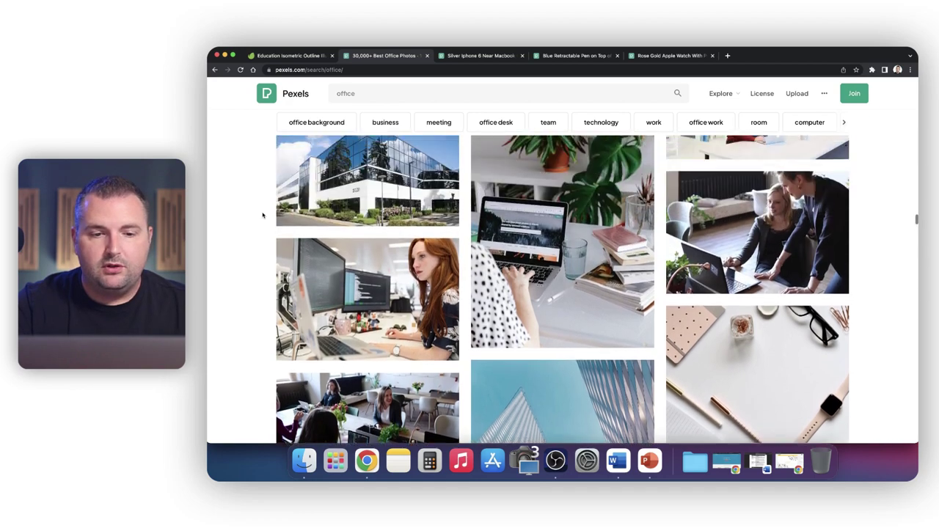
{"action": "scroll", "coordinate": [262, 215], "scroll_direction": "up", "scroll_amount": 5}
{"action": "scroll", "coordinate": [263, 212], "scroll_direction": "down", "scroll_amount": 4}
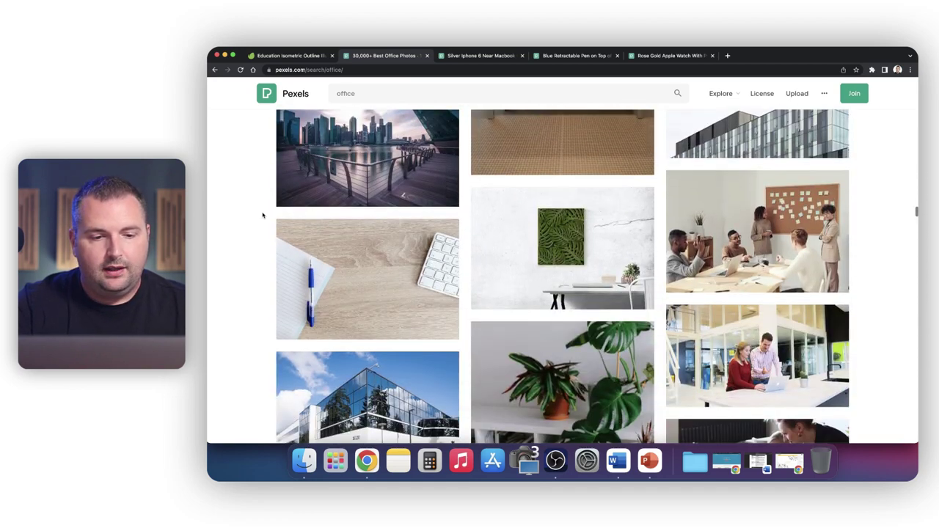
{"action": "scroll", "coordinate": [362, 288], "scroll_direction": "up", "scroll_amount": 1}
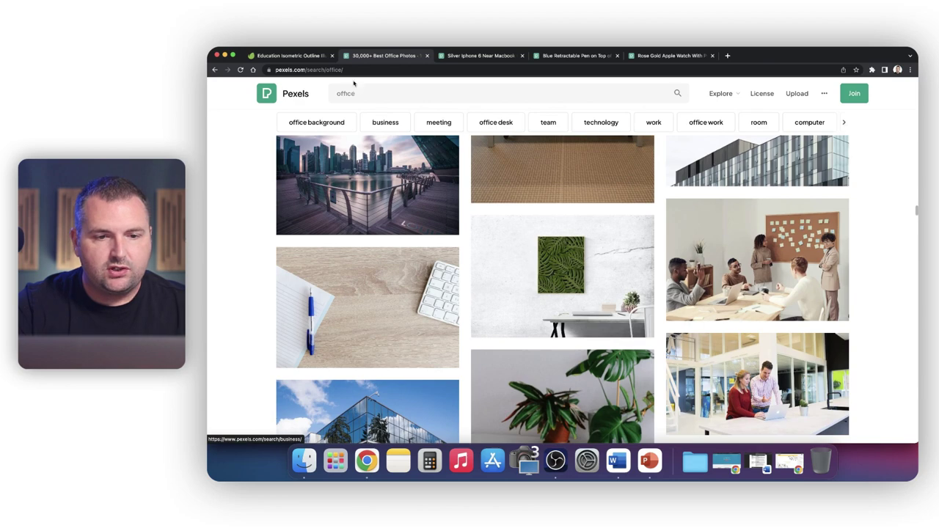
{"action": "scroll", "coordinate": [399, 352], "scroll_direction": "up", "scroll_amount": 5}
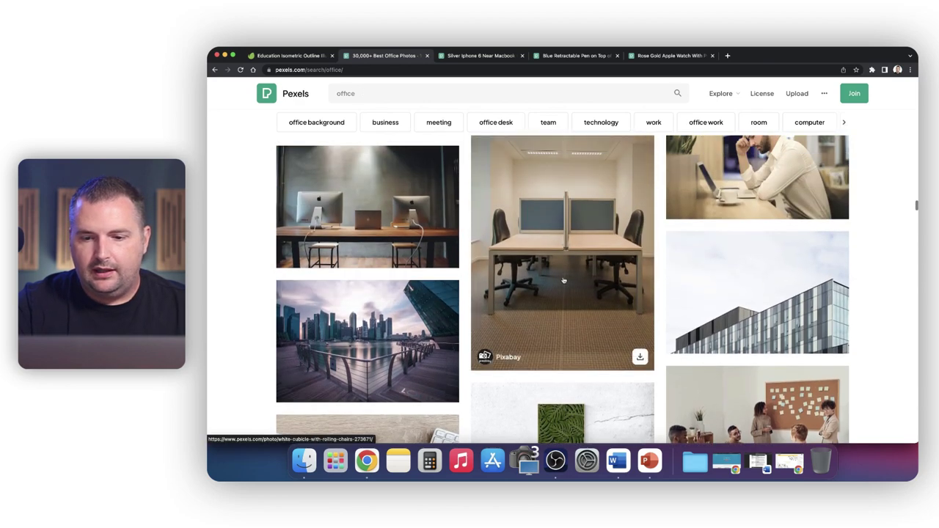
{"action": "scroll", "coordinate": [635, 275], "scroll_direction": "up", "scroll_amount": 6}
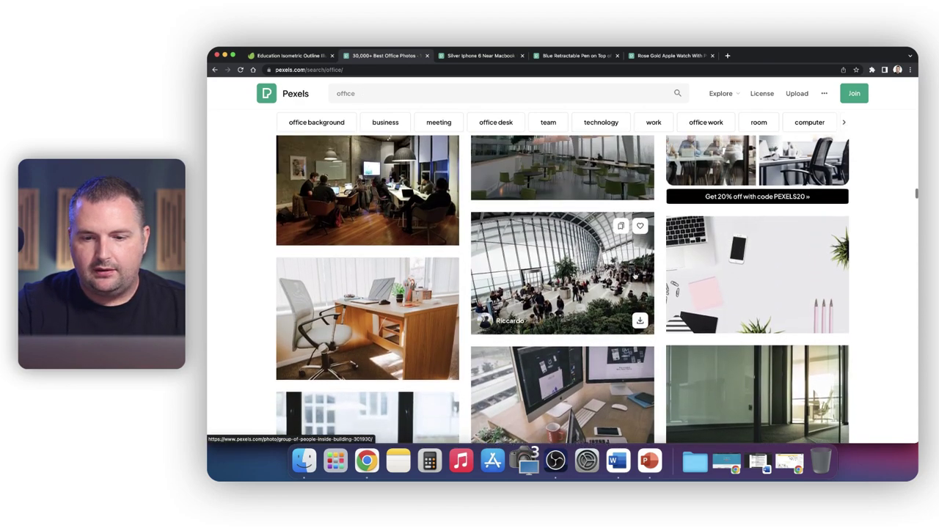
{"action": "left_click", "coordinate": [485, 56]}
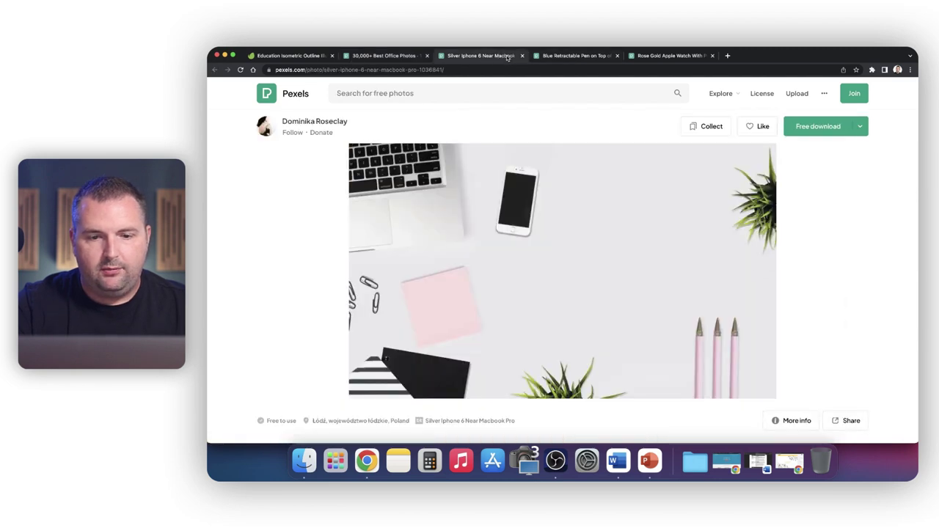
{"action": "left_click", "coordinate": [558, 58]}
{"action": "left_click", "coordinate": [652, 56]}
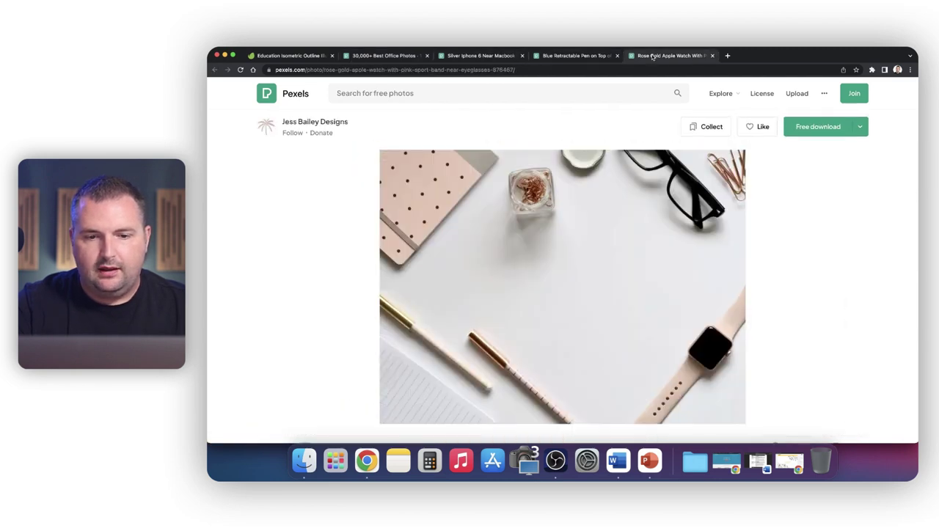
{"action": "left_click", "coordinate": [226, 56]}
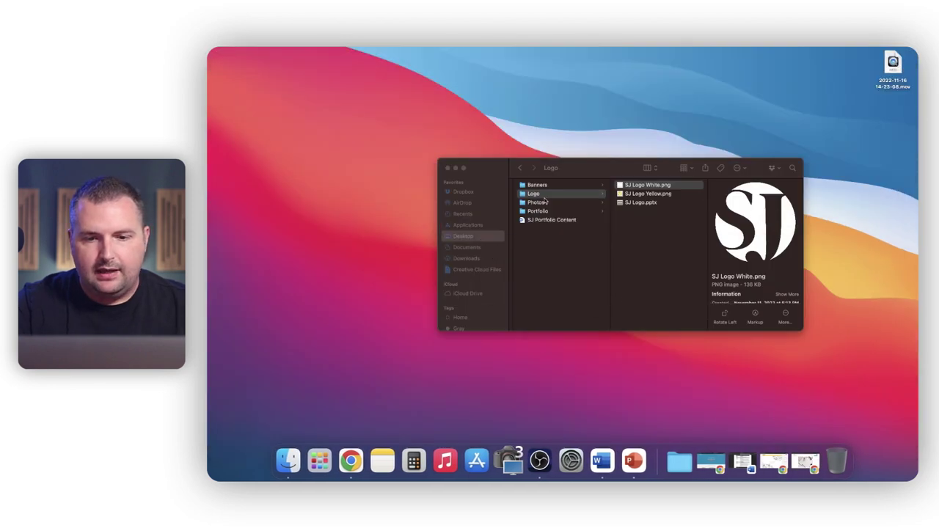
{"action": "left_click", "coordinate": [546, 185]}
{"action": "left_click", "coordinate": [638, 194]}
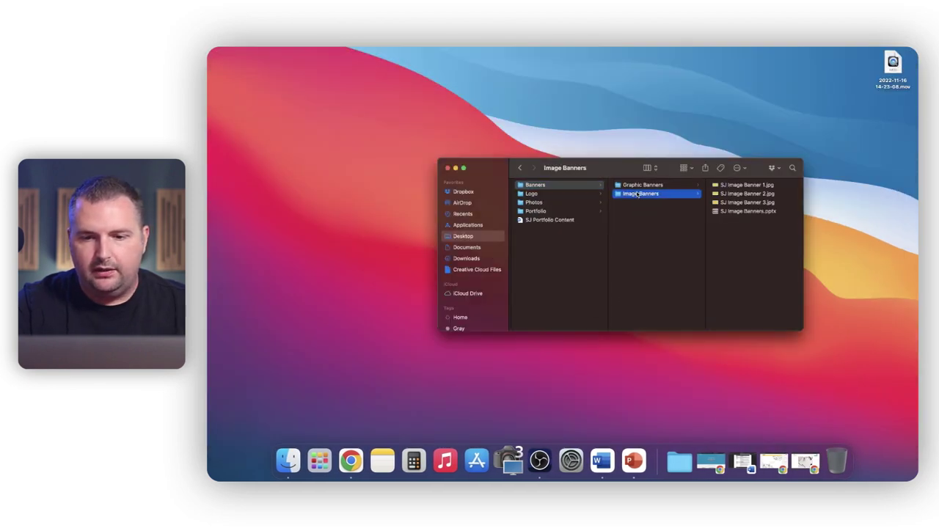
{"action": "left_click", "coordinate": [737, 211]}
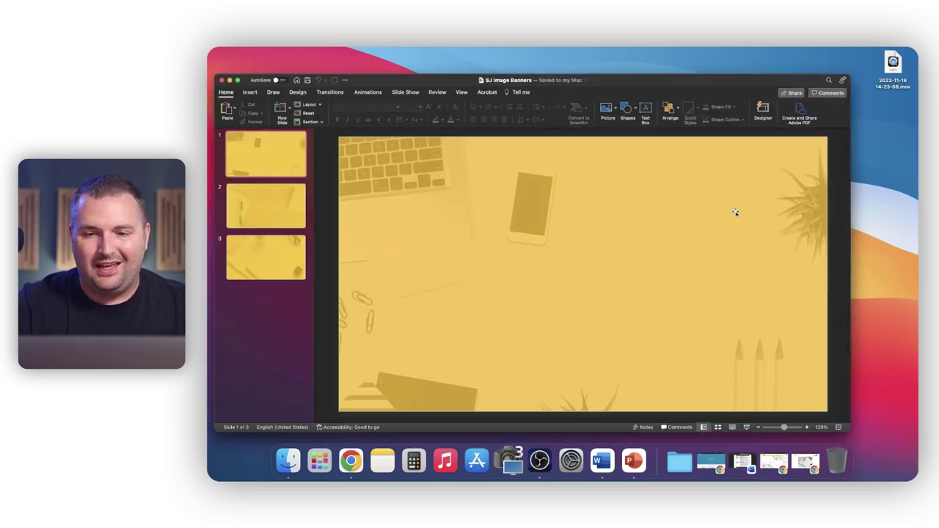
{"action": "left_click_drag", "start_coordinate": [723, 82], "coordinate": [752, 66]}
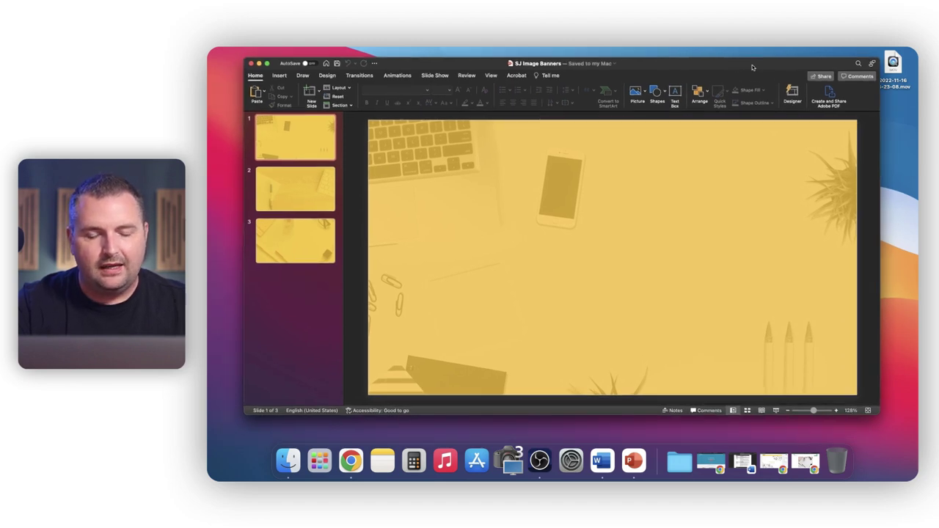
{"action": "left_click", "coordinate": [513, 196]}
{"action": "right_click", "coordinate": [455, 177]}
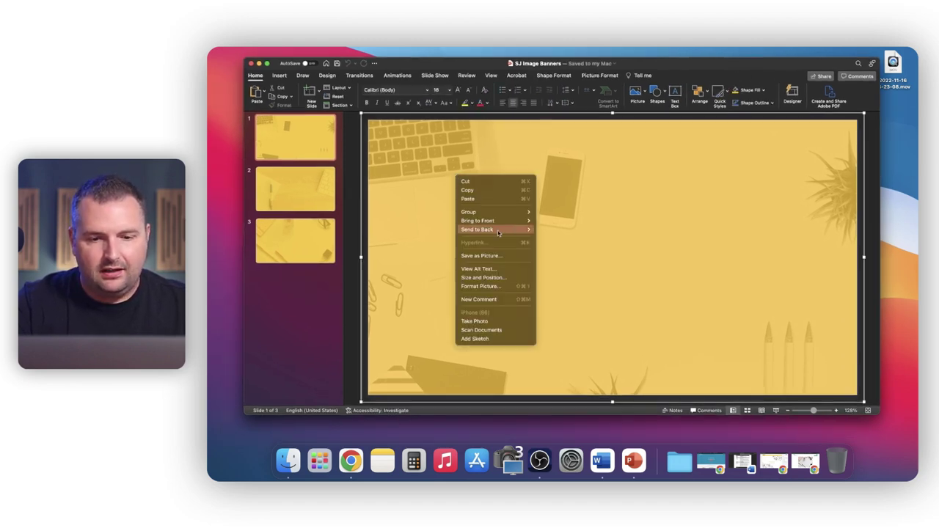
{"action": "mouse_move", "coordinate": [506, 213]}
{"action": "left_click", "coordinate": [552, 235]}
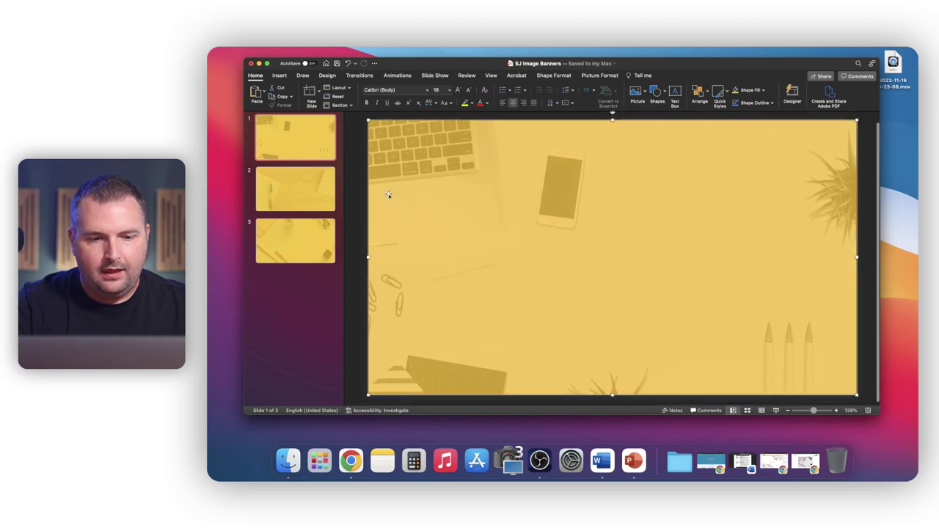
{"action": "left_click_drag", "start_coordinate": [417, 163], "coordinate": [490, 194]}
{"action": "left_click", "coordinate": [605, 195]}
{"action": "right_click", "coordinate": [539, 188]}
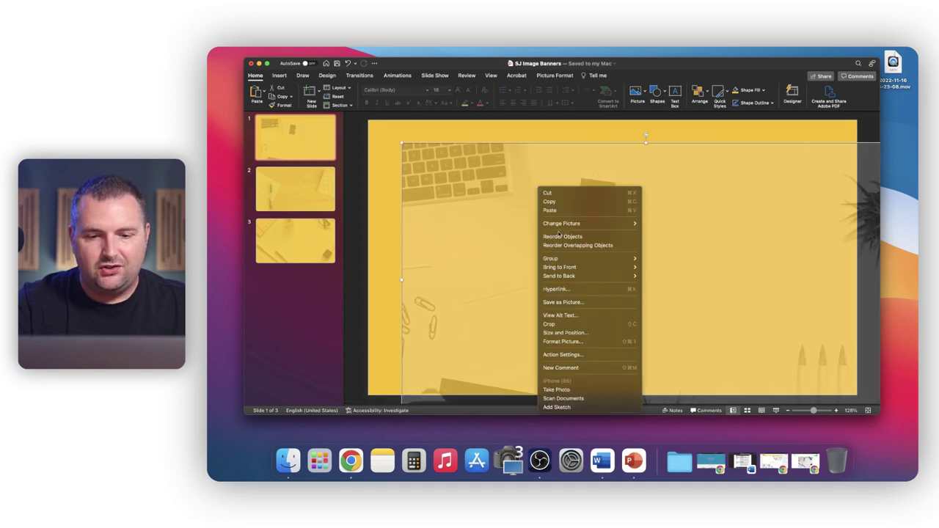
{"action": "left_click", "coordinate": [582, 341]}
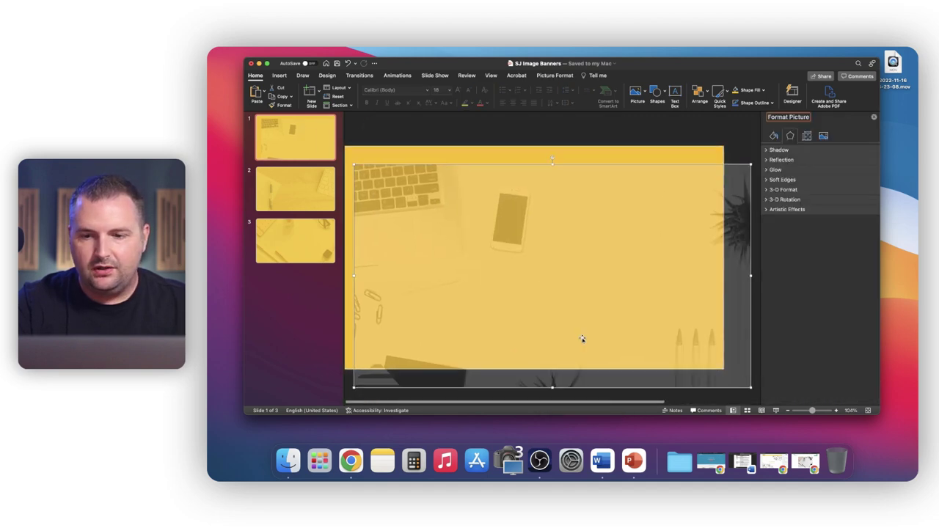
{"action": "left_click", "coordinate": [824, 135]}
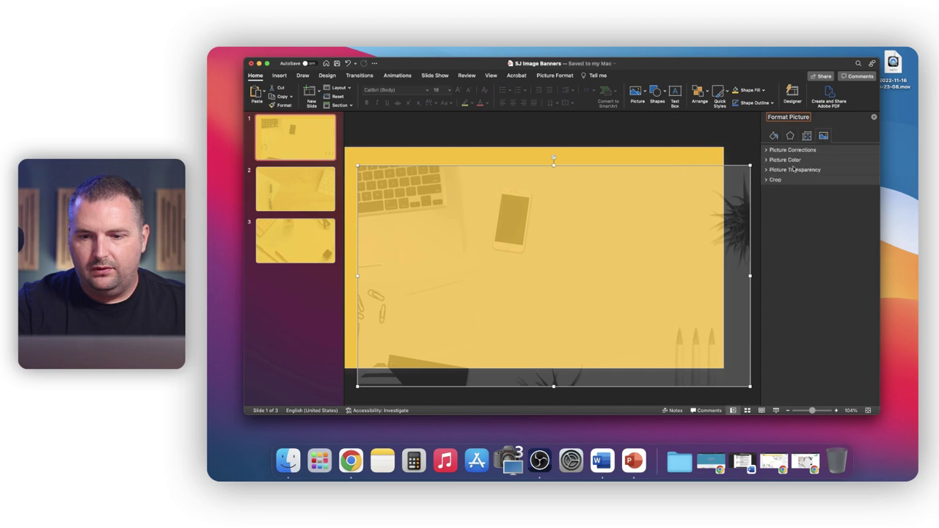
{"action": "left_click", "coordinate": [766, 170]}
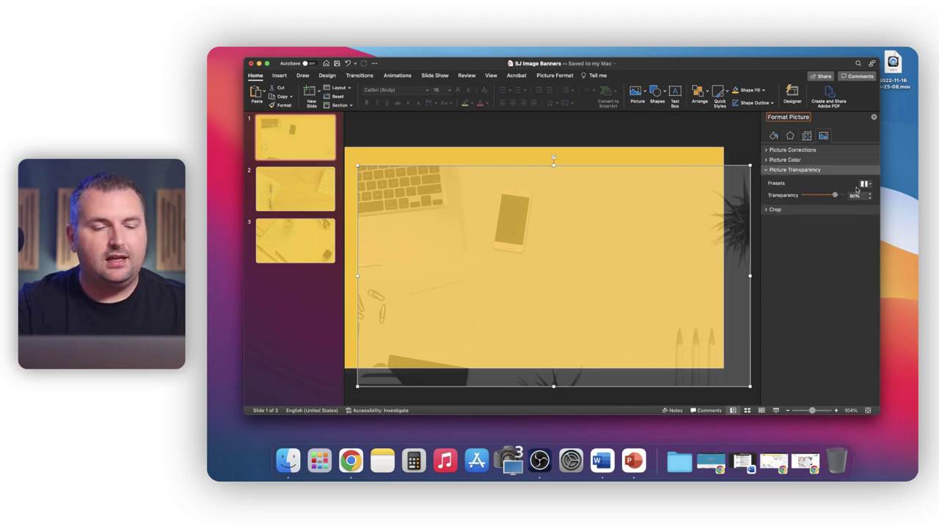
{"action": "mouse_move", "coordinate": [837, 197]}
{"action": "left_mouse_down"}
{"action": "mouse_move", "coordinate": [814, 196]}
{"action": "mouse_move", "coordinate": [834, 198]}
{"action": "left_mouse_up"}
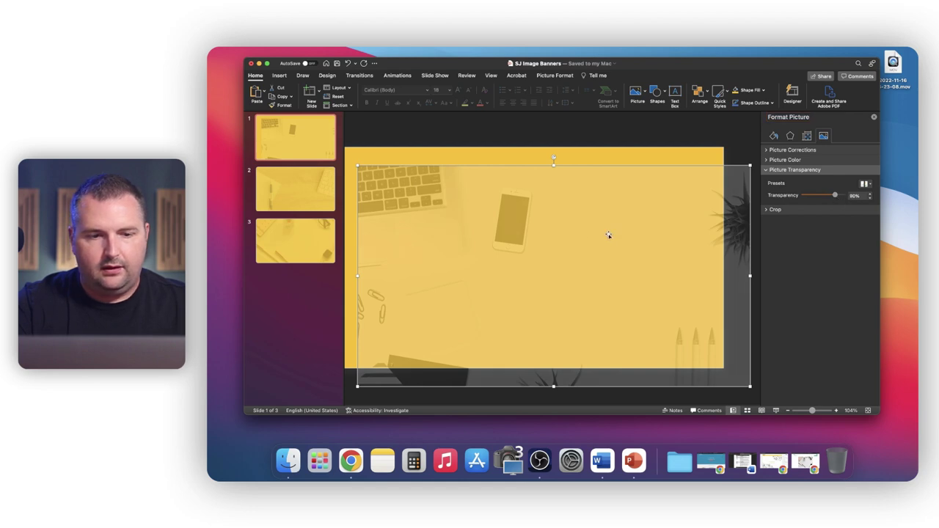
{"action": "left_click_drag", "start_coordinate": [609, 234], "coordinate": [556, 215]}
{"action": "right_click", "coordinate": [555, 216]}
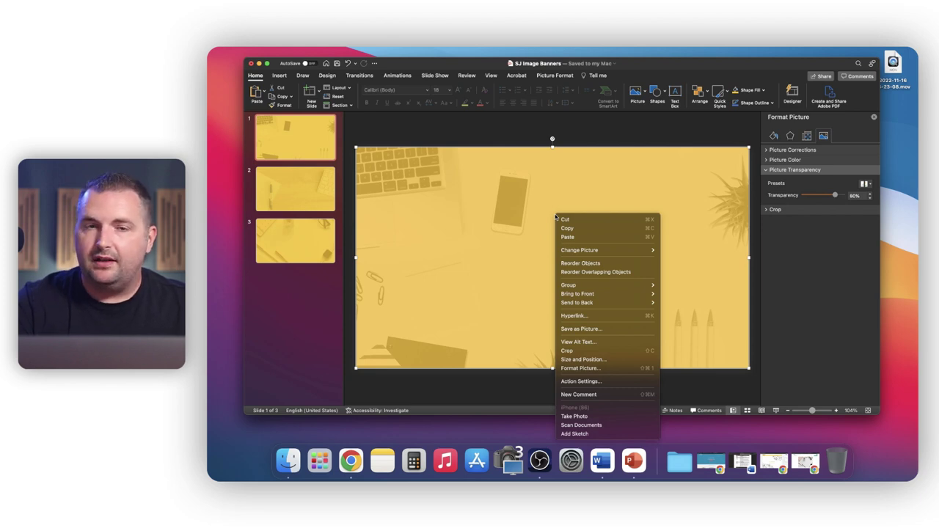
{"action": "left_click", "coordinate": [533, 132]}
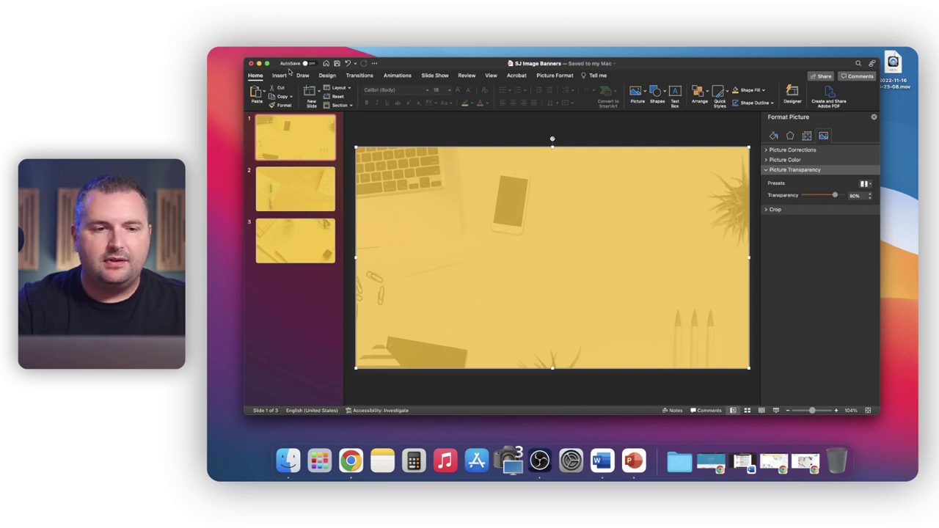
{"action": "left_click", "coordinate": [251, 64]}
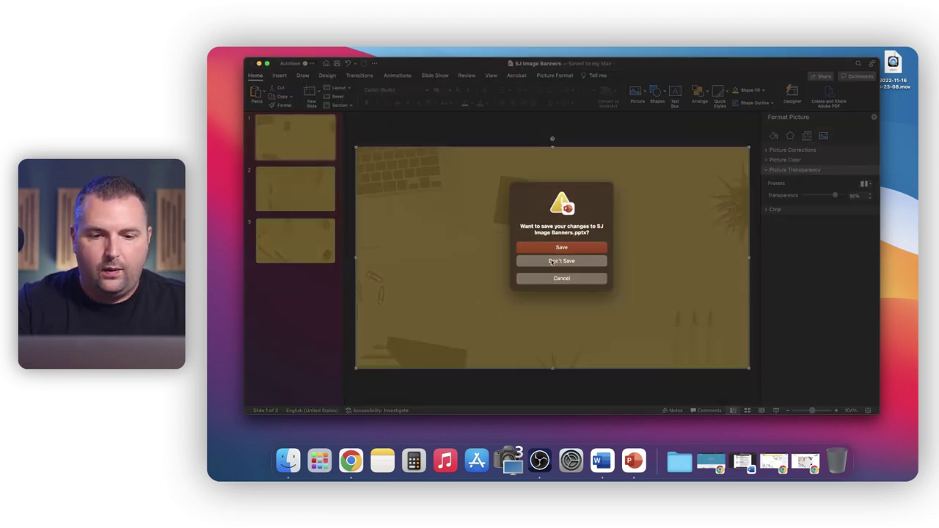
{"action": "left_click", "coordinate": [553, 261]}
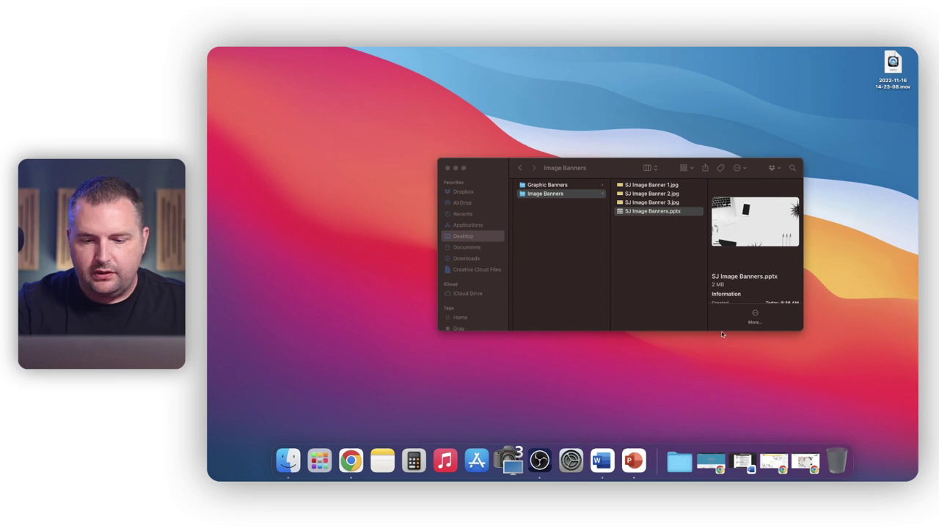
- Restore the Google Sites editor and review the header layout type options
{"action": "left_click", "coordinate": [774, 460]}
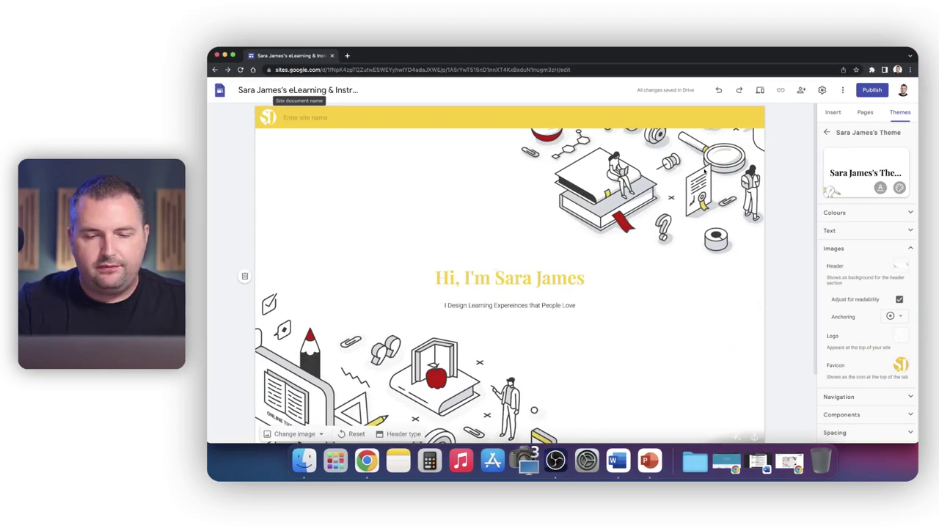
{"action": "scroll", "coordinate": [705, 172], "scroll_direction": "down", "scroll_amount": 1}
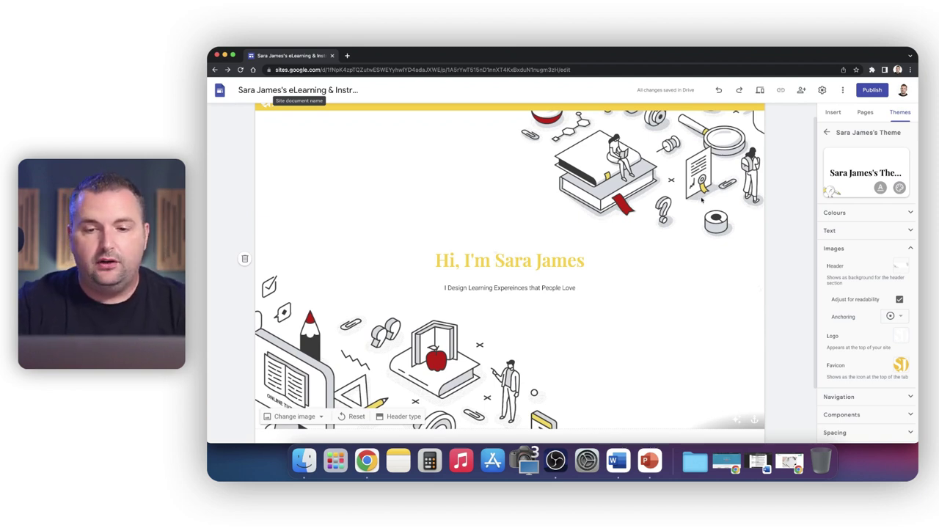
{"action": "scroll", "coordinate": [667, 193], "scroll_direction": "up", "scroll_amount": 2}
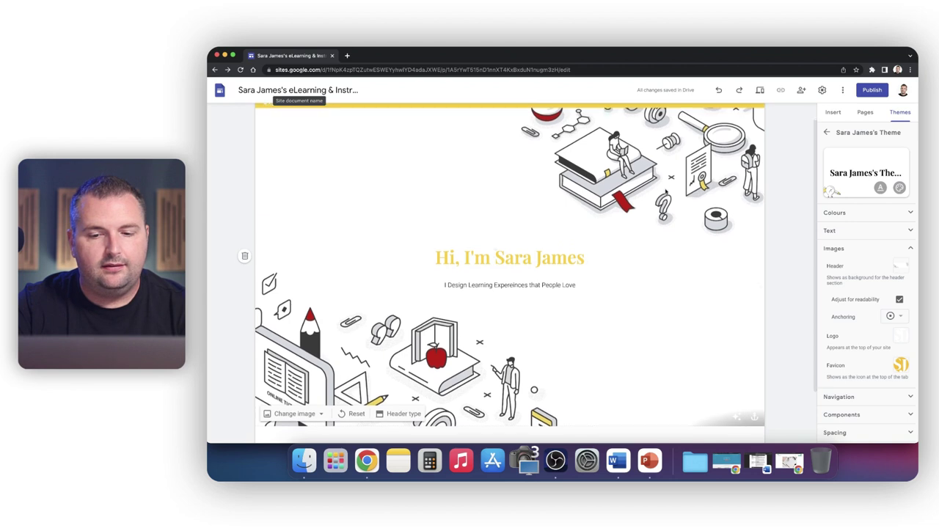
{"action": "scroll", "coordinate": [666, 191], "scroll_direction": "down", "scroll_amount": 1}
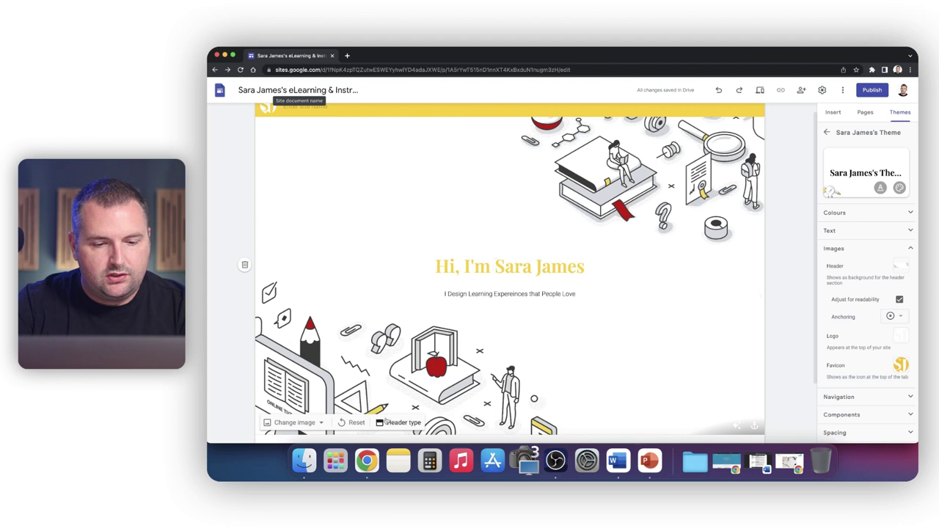
{"action": "left_click", "coordinate": [401, 422]}
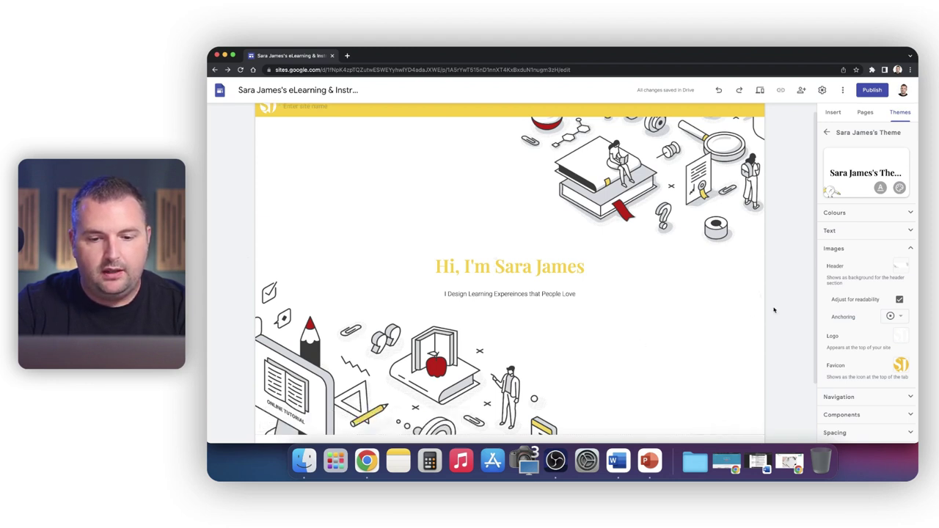
{"action": "scroll", "coordinate": [774, 309], "scroll_direction": "up", "scroll_amount": 1}
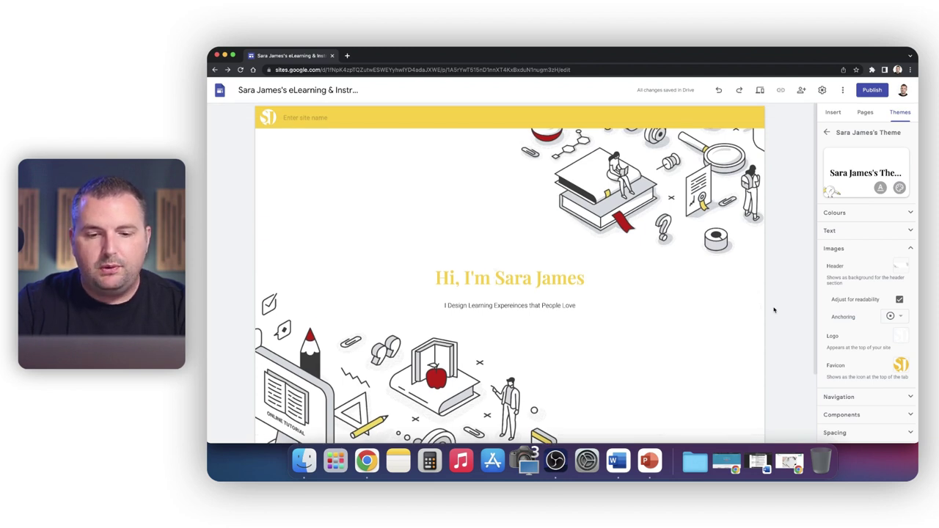
- Set the Hi, I'm Sara James title to font size 48
{"action": "triple_click", "coordinate": [476, 278]}
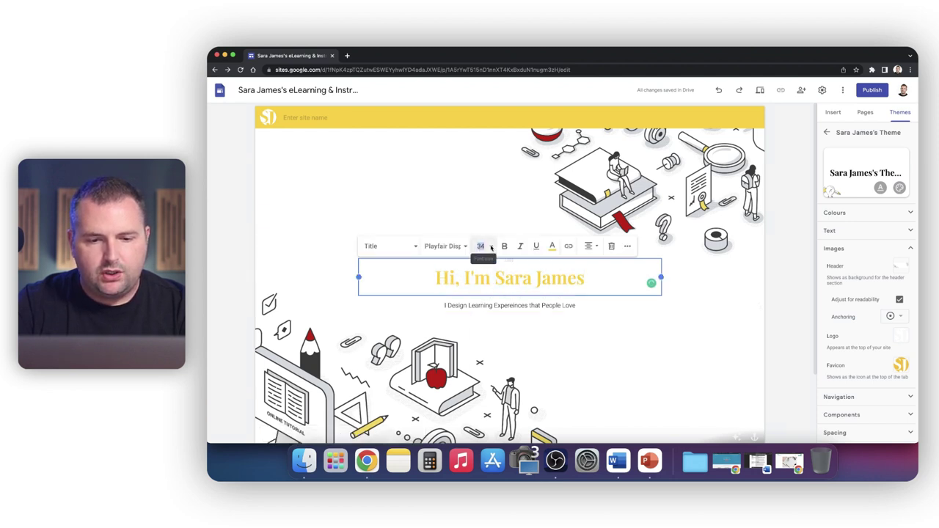
{"action": "left_click", "coordinate": [480, 246]}
{"action": "scroll", "coordinate": [480, 314], "scroll_direction": "down", "scroll_amount": 3}
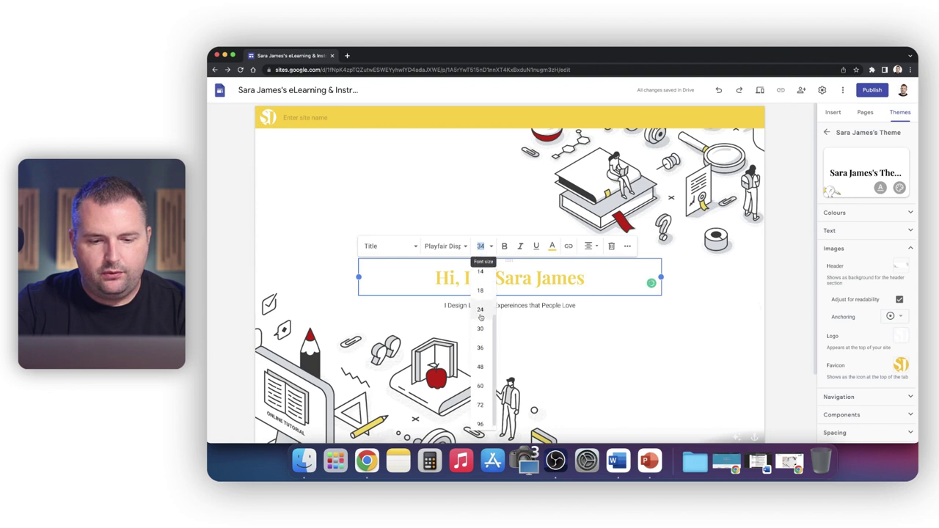
{"action": "left_click", "coordinate": [480, 360]}
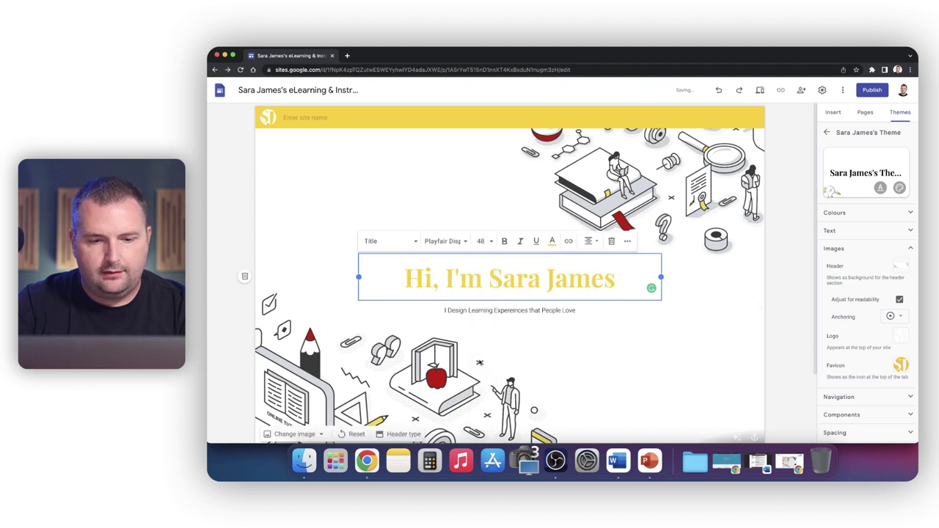
- Resize the subtitle text to 18 after first trying 24
{"action": "left_click", "coordinate": [490, 311]}
{"action": "triple_click", "coordinate": [491, 311]}
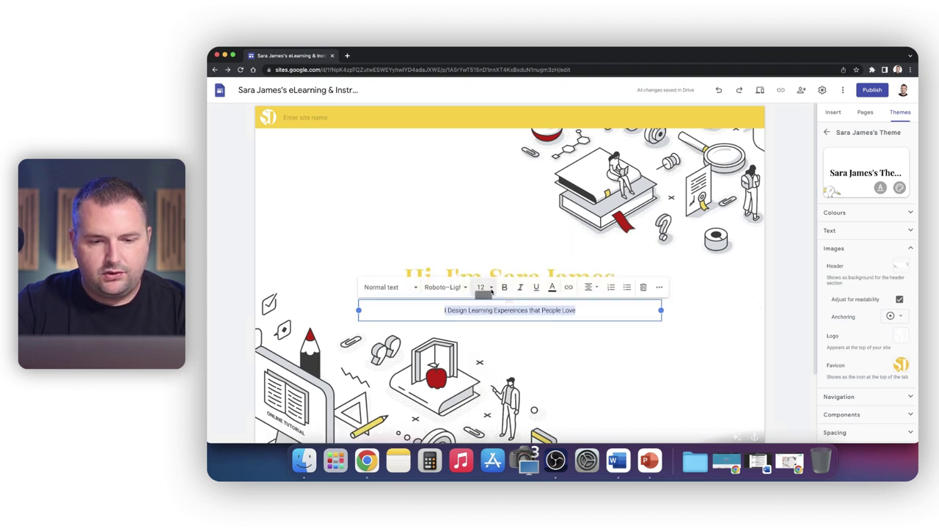
{"action": "left_click", "coordinate": [491, 288]}
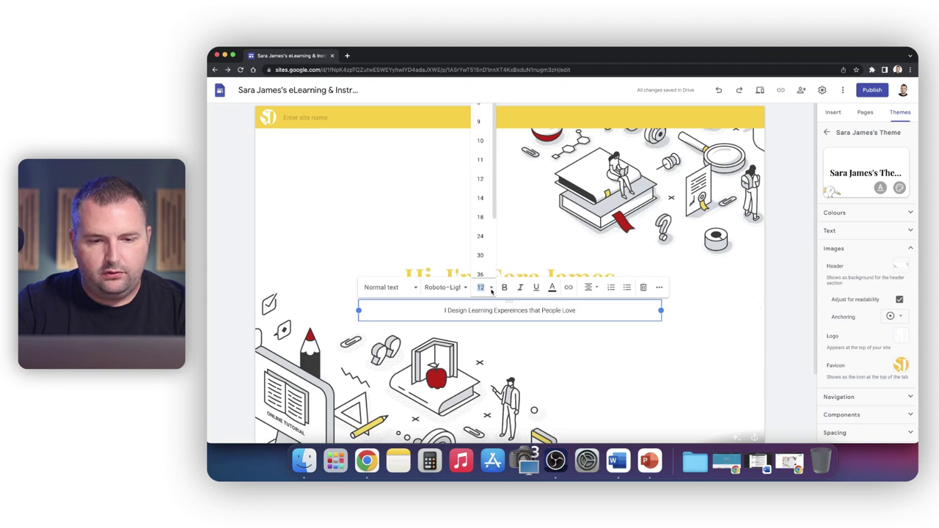
{"action": "left_click", "coordinate": [480, 235]}
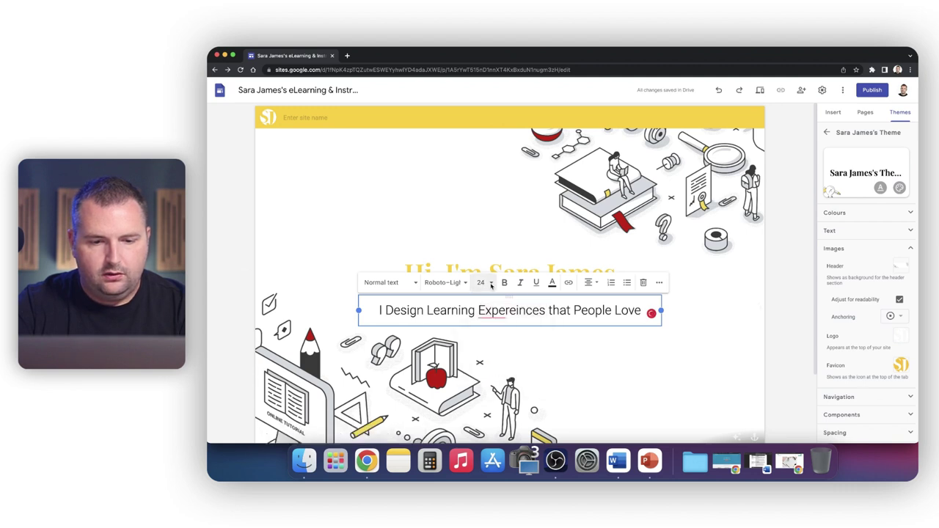
{"action": "left_click", "coordinate": [491, 283]}
{"action": "left_click", "coordinate": [482, 218]}
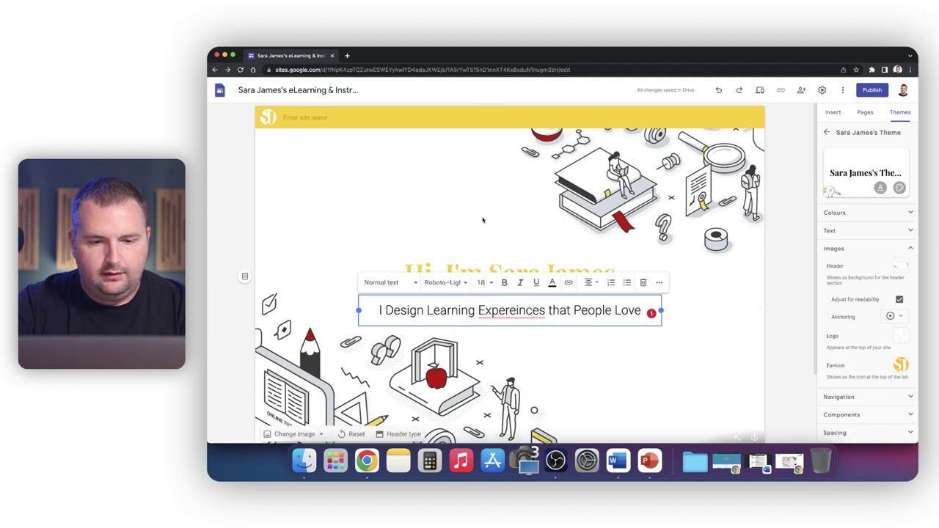
{"action": "double_click", "coordinate": [514, 316]}
{"action": "left_click", "coordinate": [483, 283]}
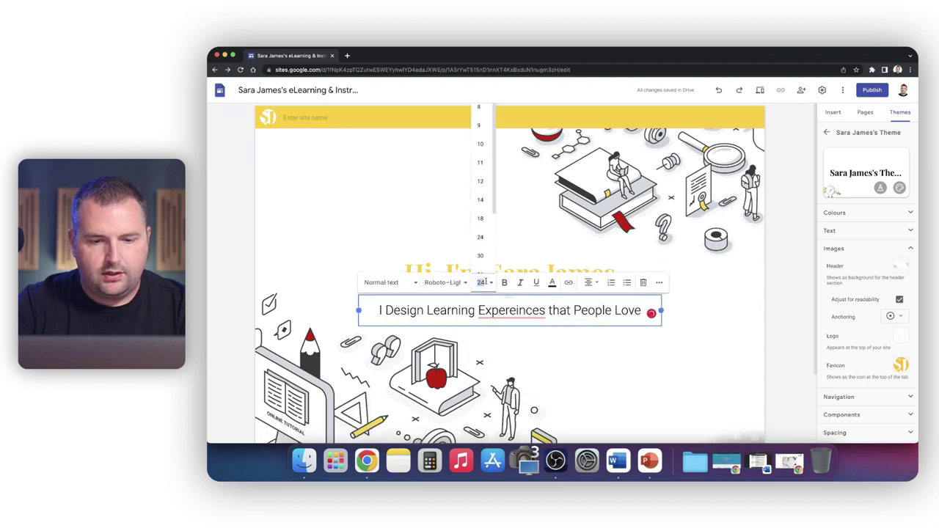
{"action": "left_click", "coordinate": [484, 217]}
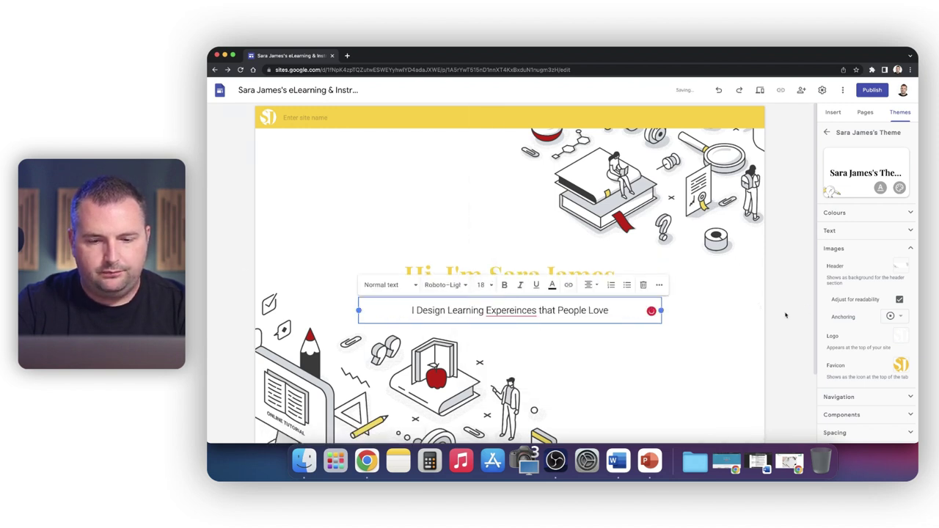
- Correct the subtitle's misspelled 'Expereinces' to 'Experiences'
{"action": "mouse_move", "coordinate": [523, 311]}
{"action": "key", "text": "Escape"}
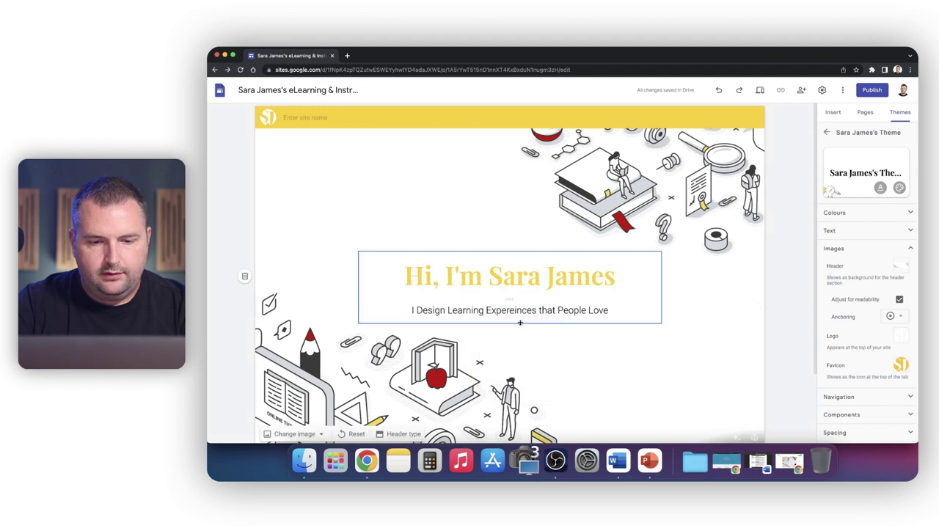
{"action": "triple_click", "coordinate": [521, 311]}
{"action": "double_click", "coordinate": [520, 311]}
{"action": "type", "text": "Exper"}
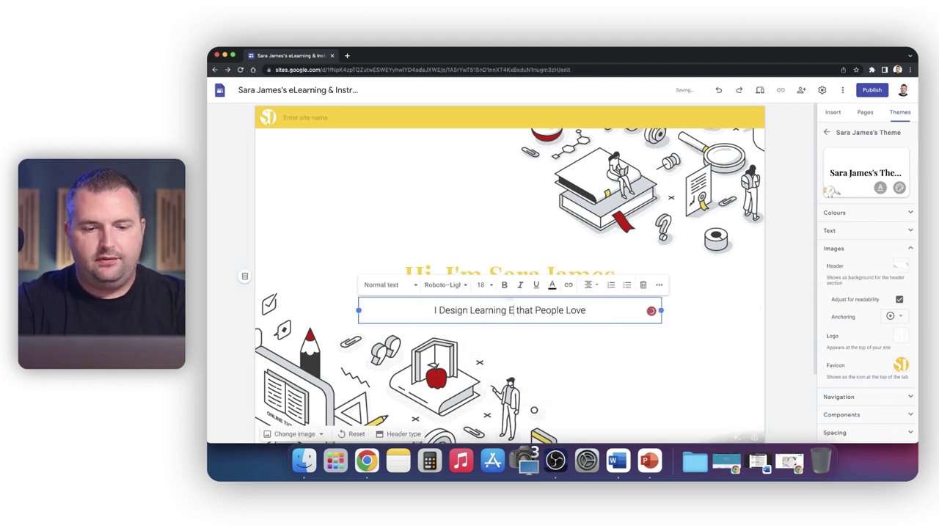
{"action": "type", "text": "iences"}
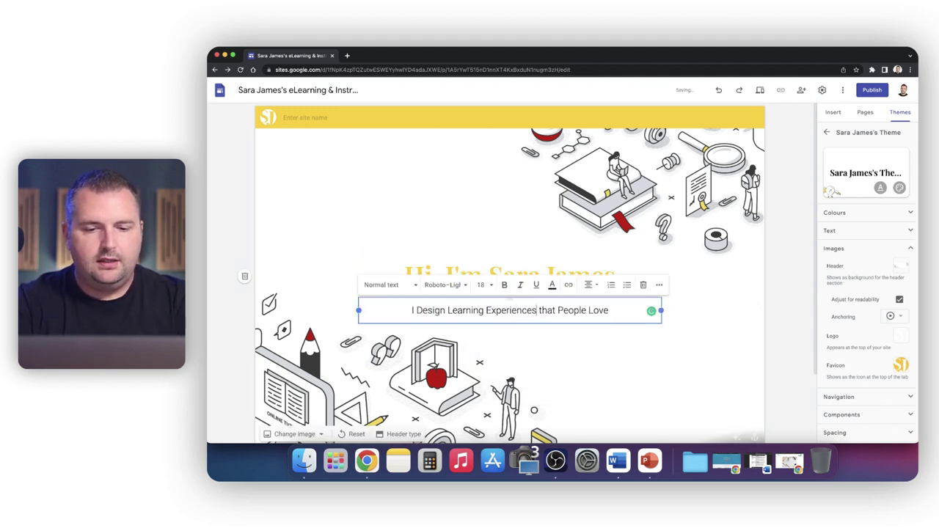
{"action": "left_click", "coordinate": [779, 303]}
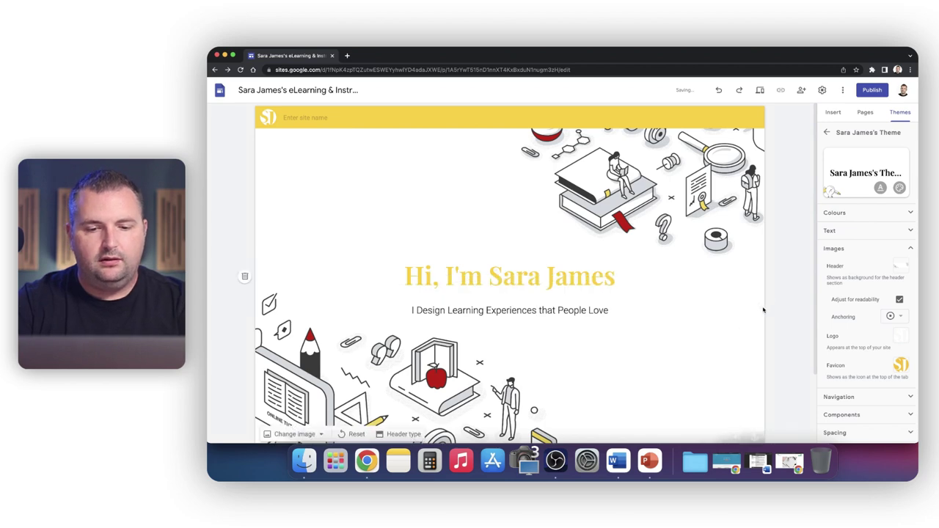
{"action": "left_click", "coordinate": [619, 477]}
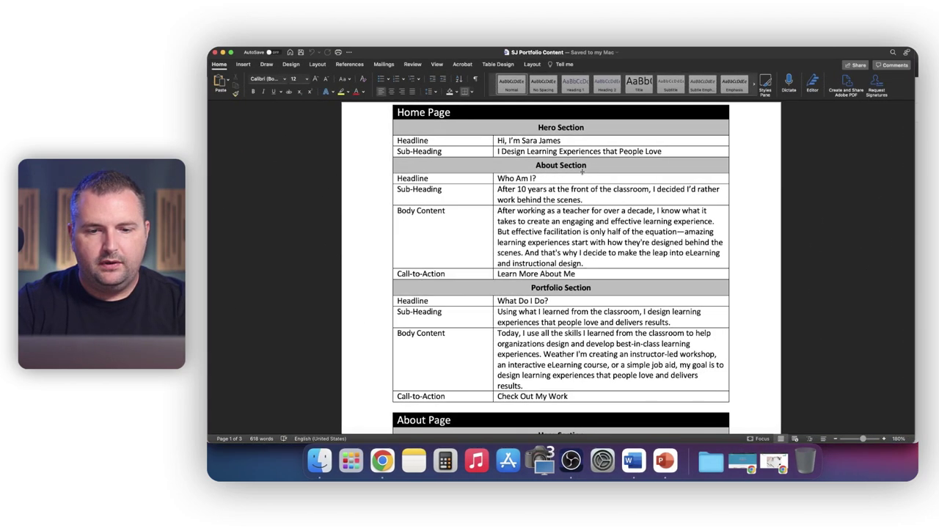
- Copy the Hero Section sub-heading from Word and select the existing subtitle in Google Sites
{"action": "left_click_drag", "start_coordinate": [681, 147], "coordinate": [520, 152]}
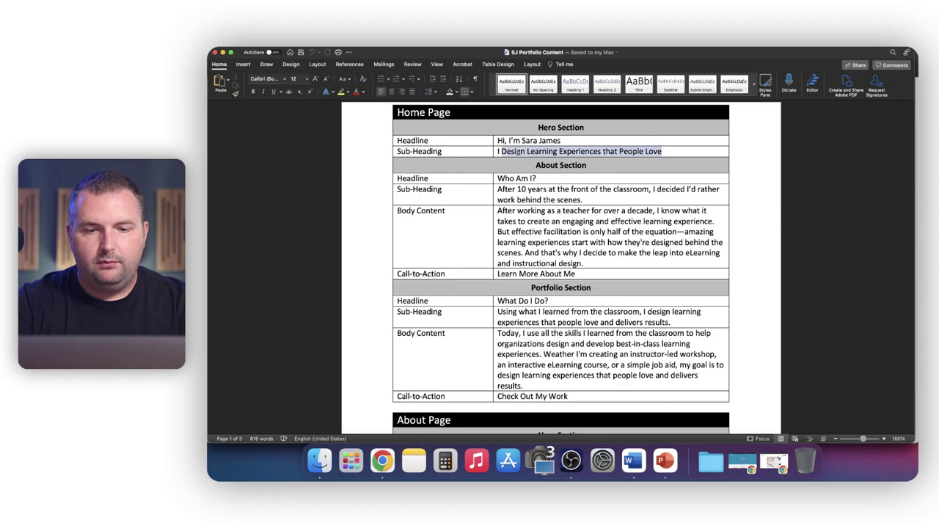
{"action": "key", "text": "ctrl+Up"}
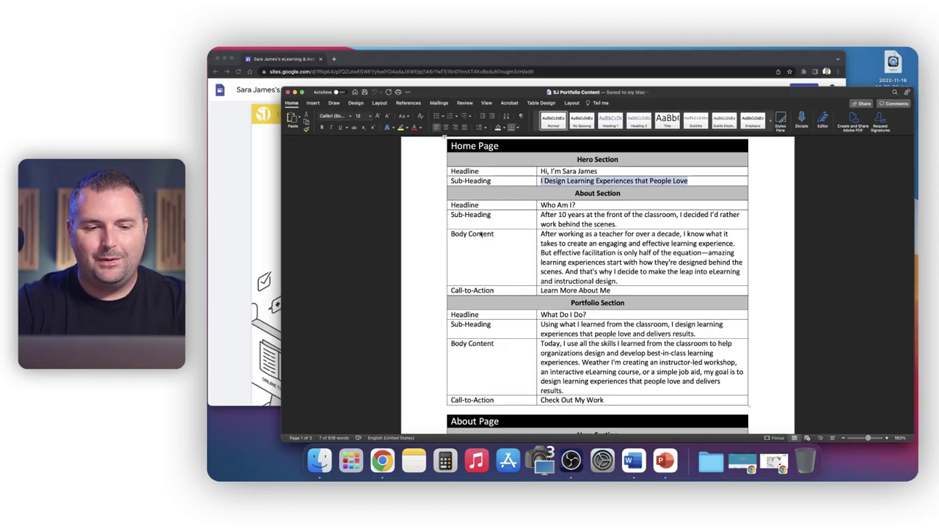
{"action": "left_click", "coordinate": [434, 195]}
{"action": "left_click", "coordinate": [475, 308]}
{"action": "triple_click", "coordinate": [473, 309]}
{"action": "key", "text": "super+c"}
{"action": "right_click", "coordinate": [473, 310]}
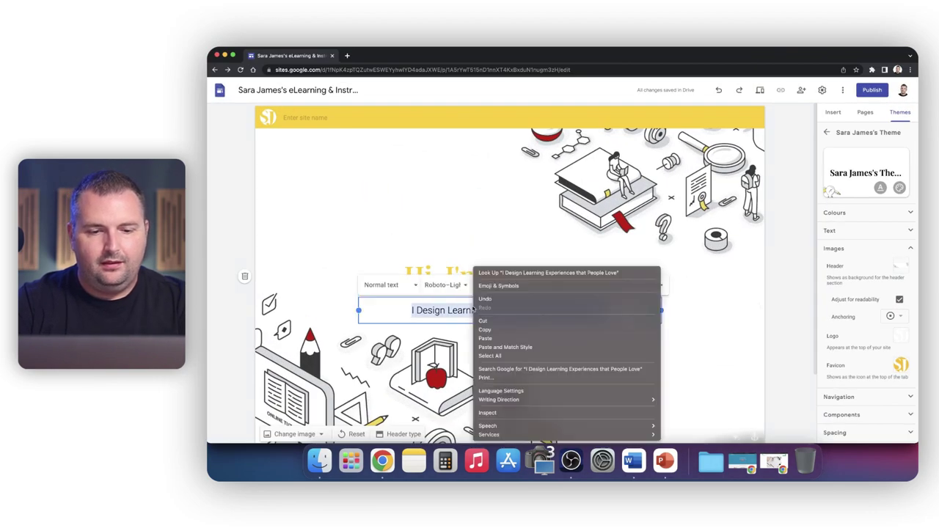
- Paste the sub-heading over the subtitle using Paste and Match Style
{"action": "left_click", "coordinate": [510, 348]}
{"action": "left_click", "coordinate": [790, 303]}
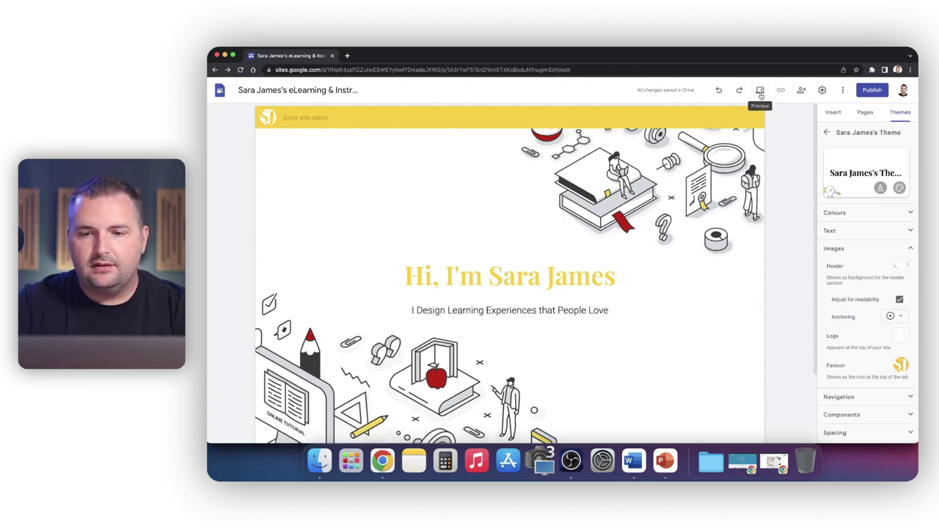
- Preview the home page at tablet, phone and desktop widths, then close the preview
{"action": "left_click", "coordinate": [760, 92]}
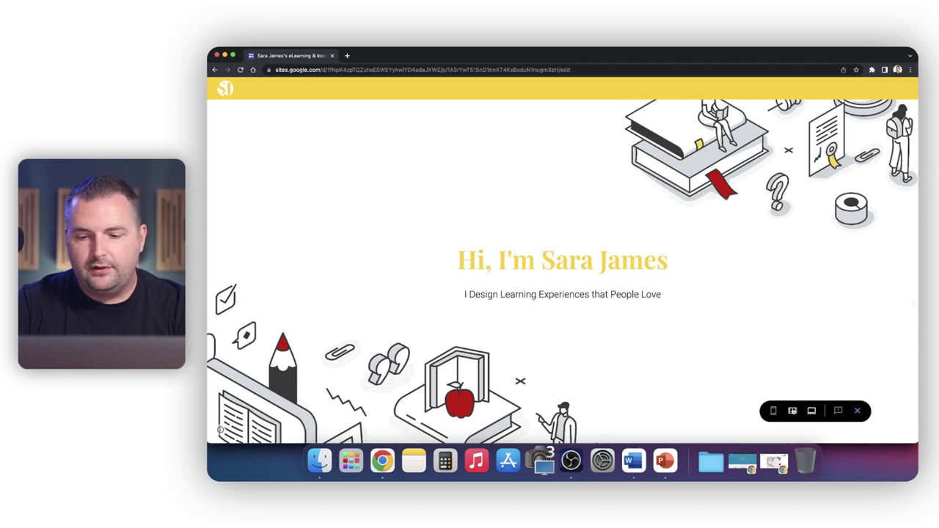
{"action": "left_click", "coordinate": [792, 411]}
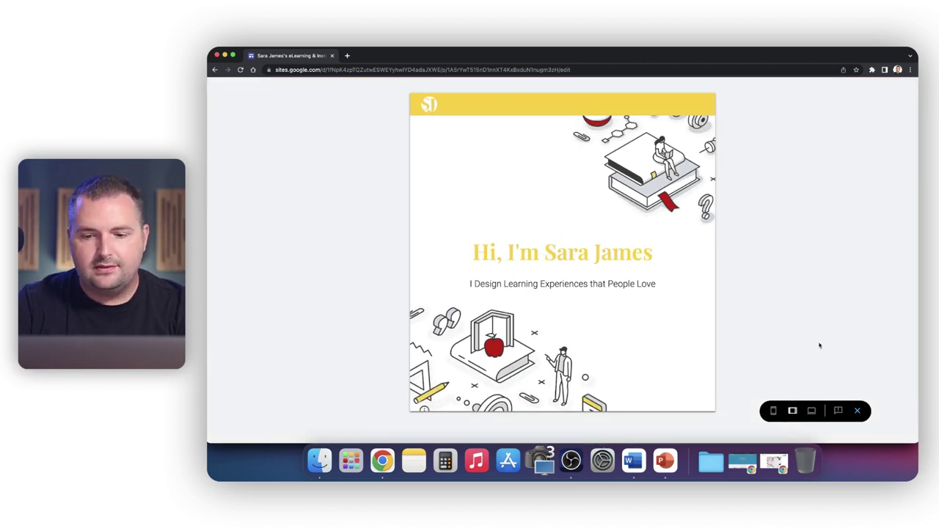
{"action": "left_click", "coordinate": [774, 410]}
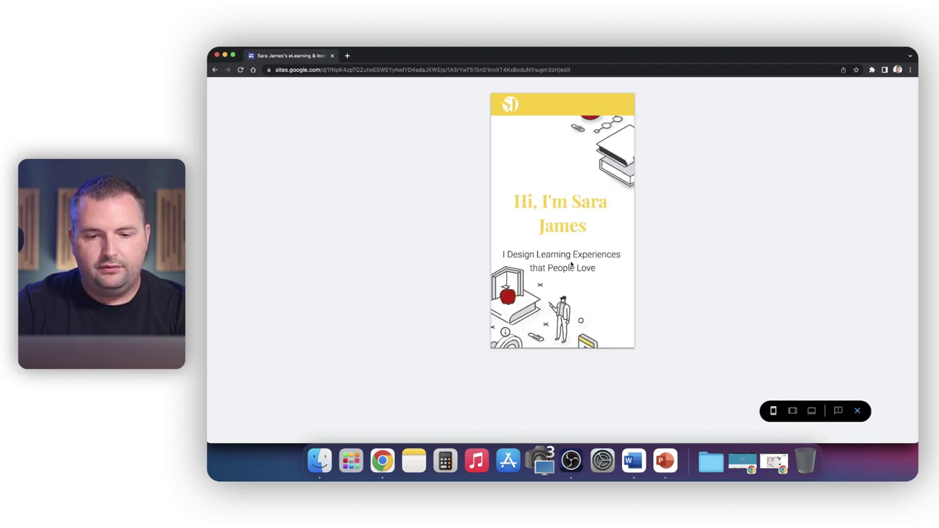
{"action": "left_click", "coordinate": [793, 411]}
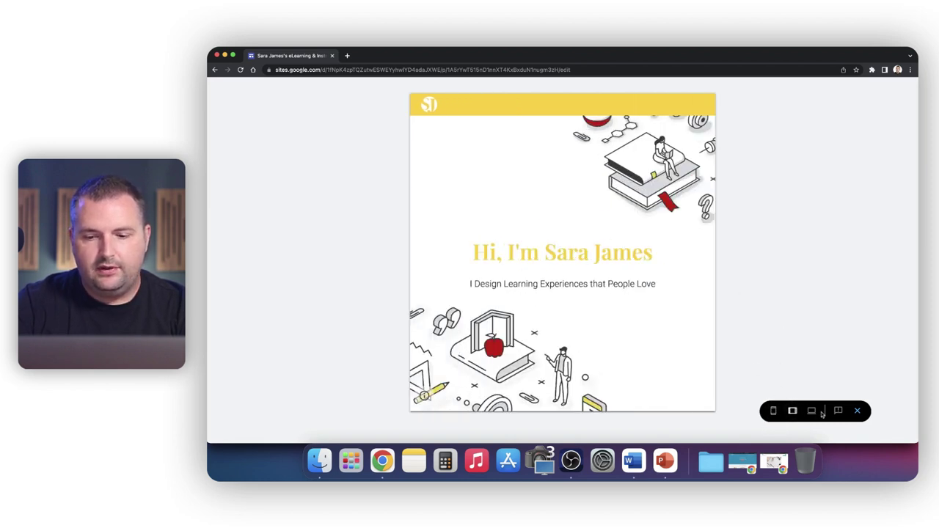
{"action": "left_click", "coordinate": [811, 410]}
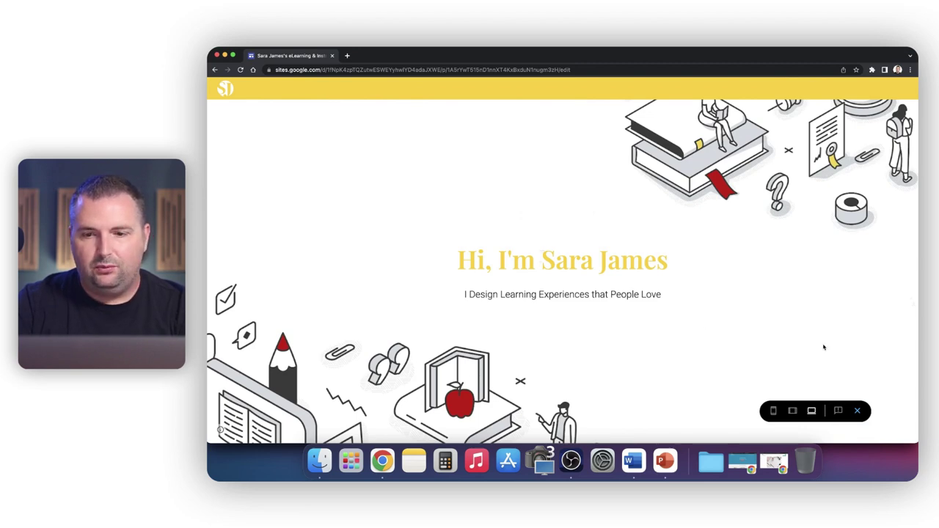
{"action": "left_click", "coordinate": [857, 411]}
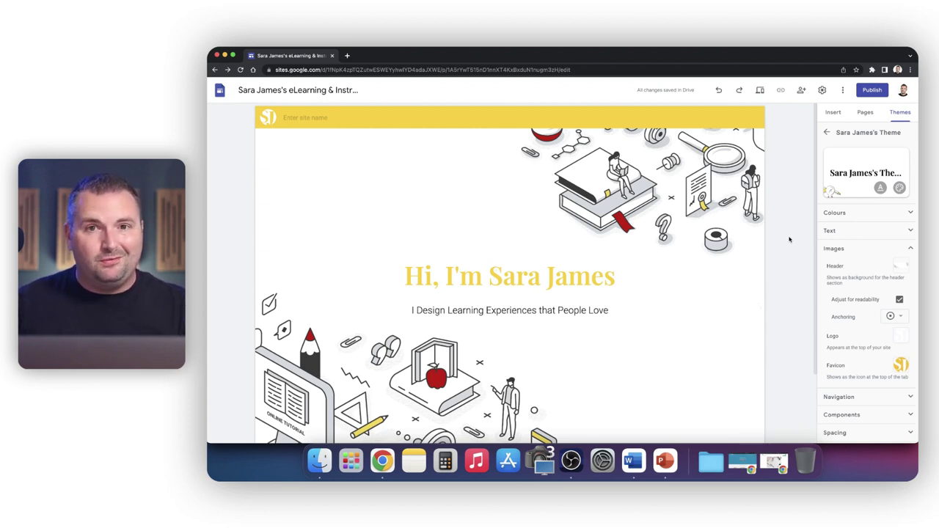
- Scroll down the home page below the illustrated cover header in the editor
{"action": "scroll", "coordinate": [789, 239], "scroll_direction": "down", "scroll_amount": 3}
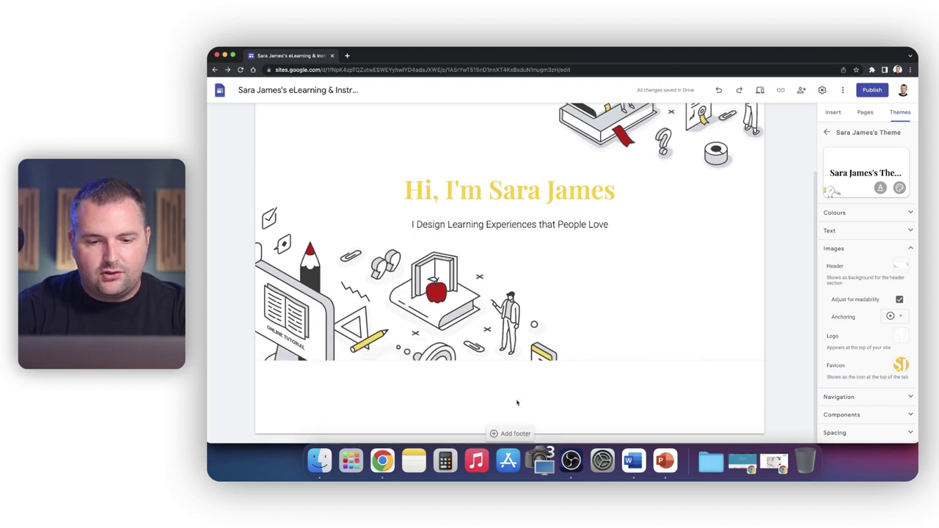
- Insert an image-with-text content block directly below the cover header
{"action": "left_click", "coordinate": [828, 133]}
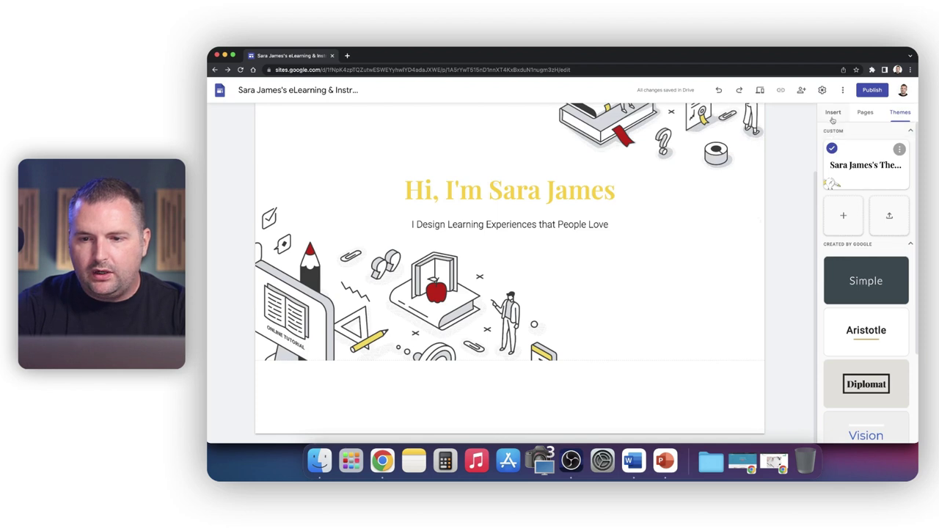
{"action": "left_click", "coordinate": [832, 112]}
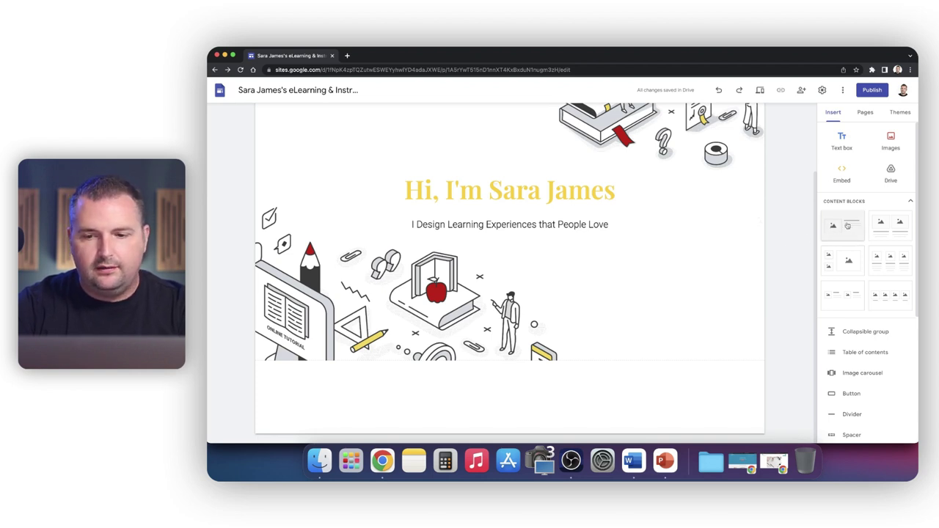
{"action": "left_click", "coordinate": [848, 226]}
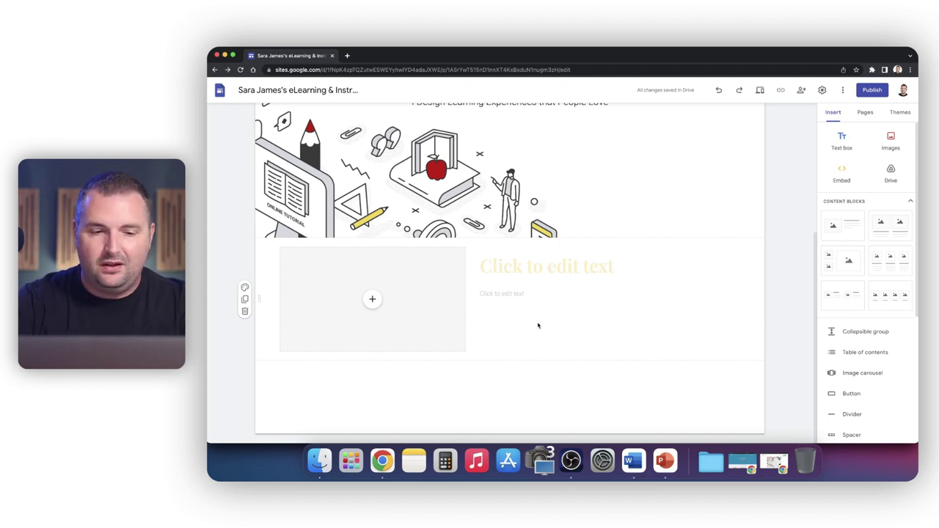
- Start uploading an image from the computer into the placeholder and browse to the Photos folder
{"action": "left_click", "coordinate": [372, 300]}
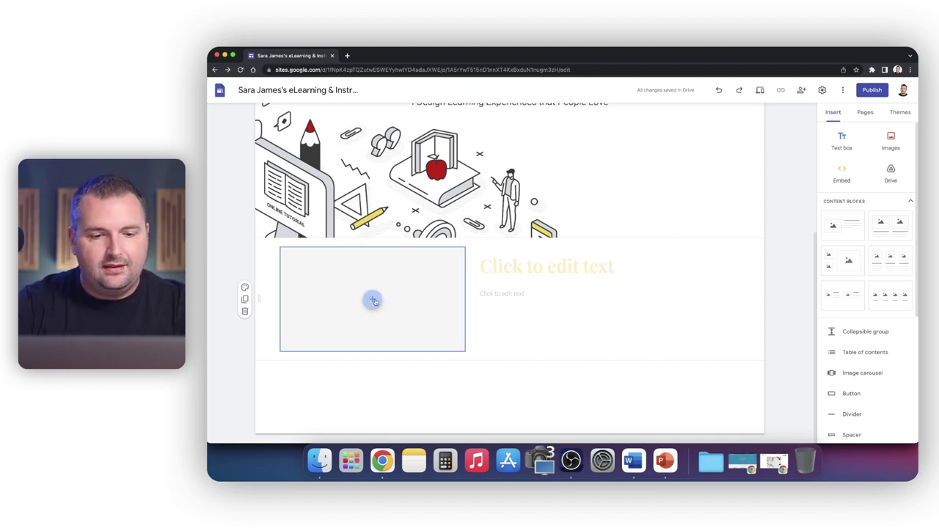
{"action": "left_click", "coordinate": [389, 325]}
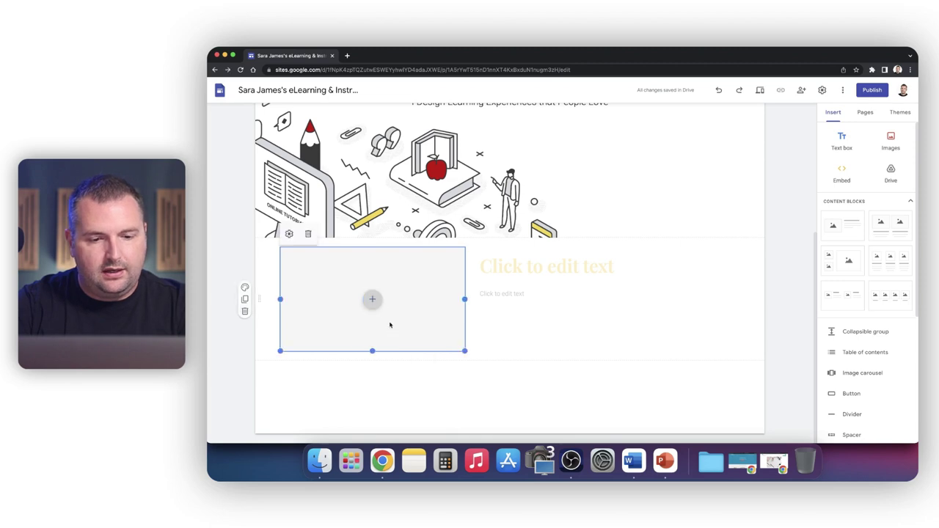
{"action": "left_click", "coordinate": [608, 167]}
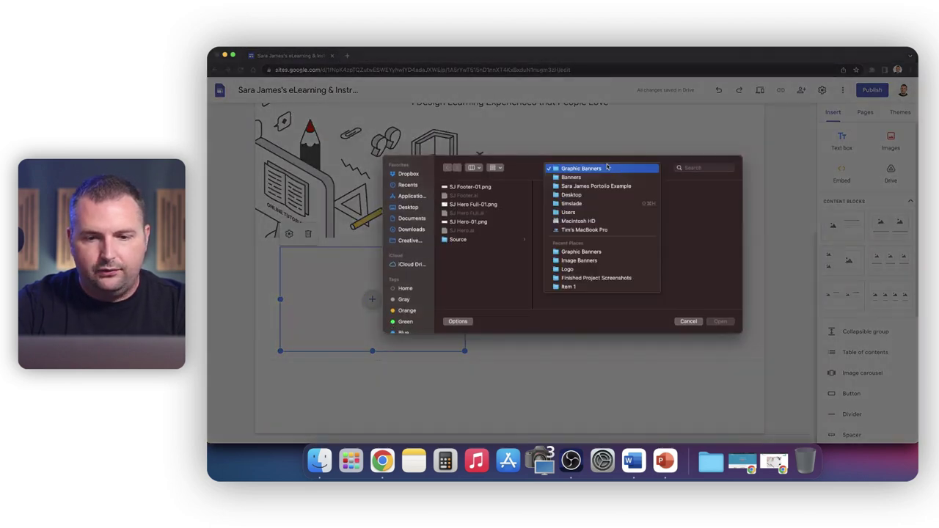
{"action": "left_click", "coordinate": [606, 177]}
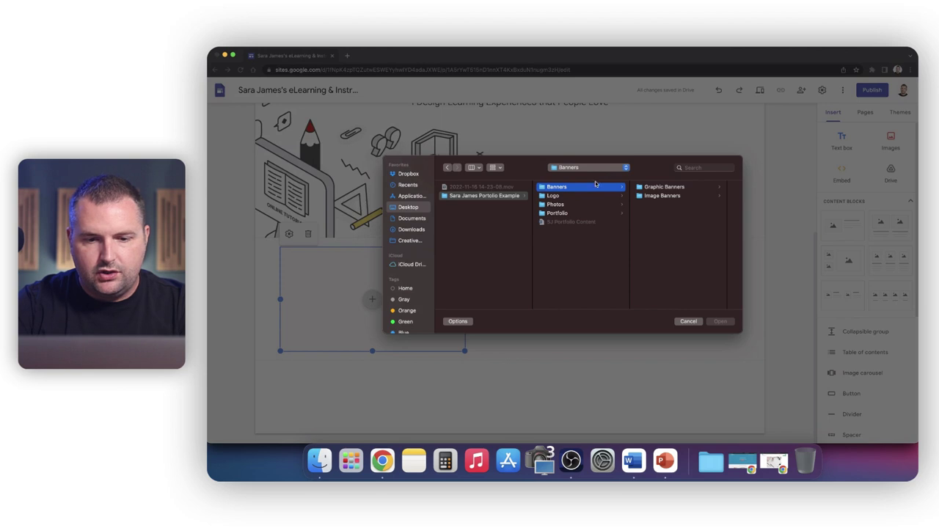
{"action": "left_click", "coordinate": [580, 205]}
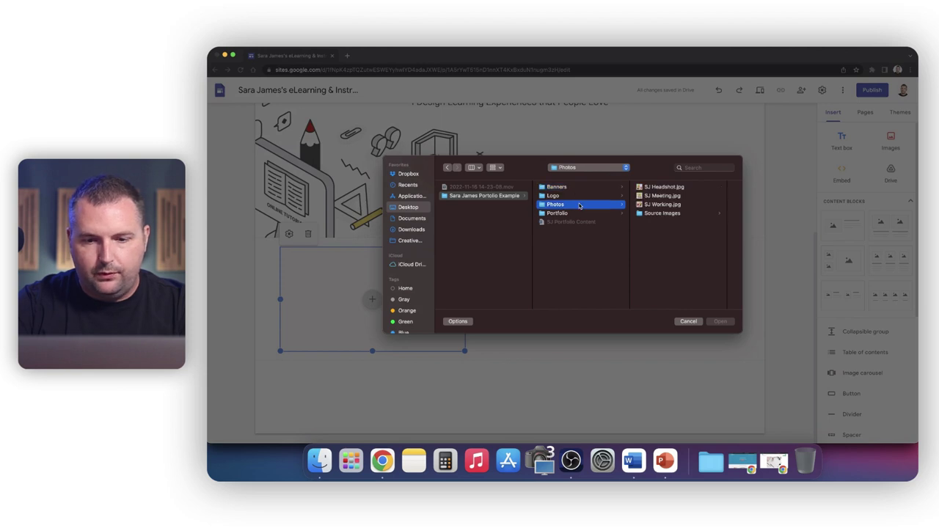
- Preview and compare SJ Headshot.jpg, SJ Meeting.jpg and SJ Working.jpg at full size
{"action": "left_click", "coordinate": [657, 188]}
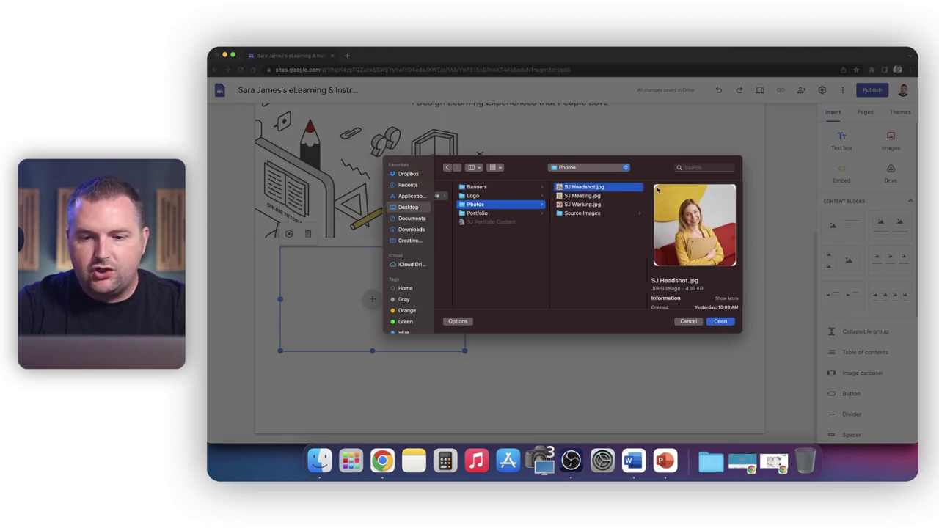
{"action": "key", "text": "space"}
{"action": "key", "text": "space"}
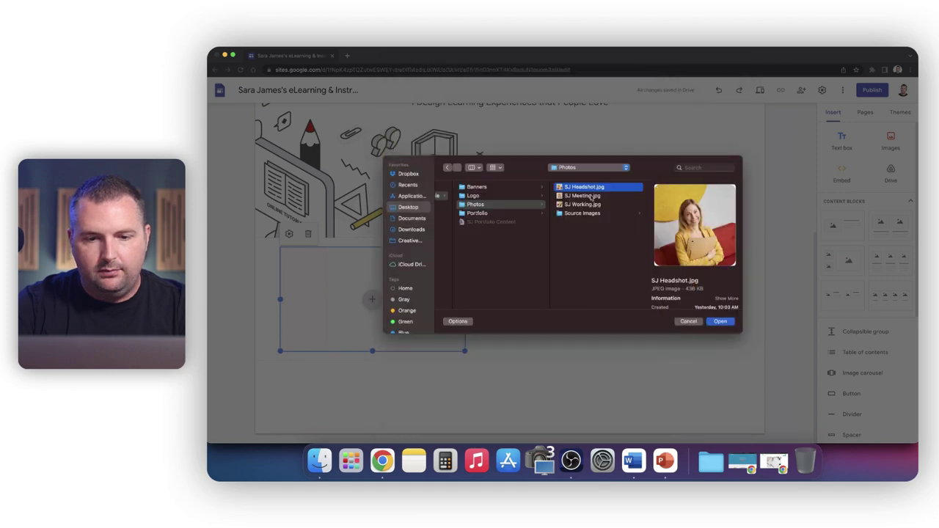
{"action": "left_click", "coordinate": [583, 194]}
{"action": "key", "text": "space"}
{"action": "key", "text": "space"}
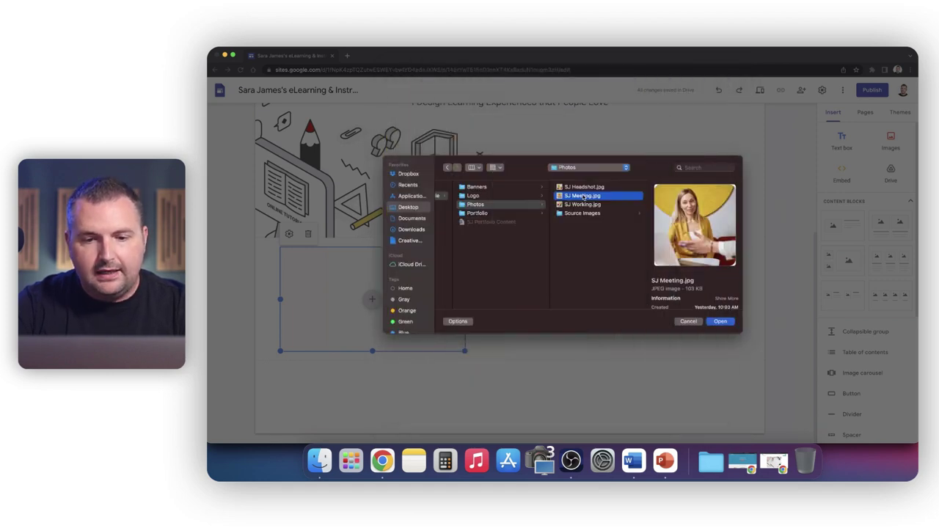
{"action": "left_click", "coordinate": [583, 207]}
{"action": "key", "text": "space"}
{"action": "key", "text": "space"}
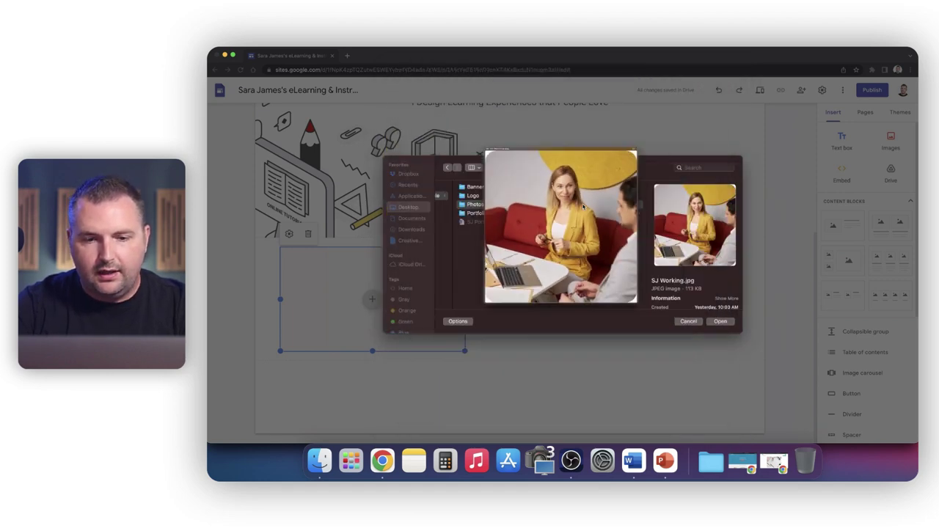
- Insert SJ Headshot.jpg into the image slot and test stretching it taller
{"action": "left_click", "coordinate": [584, 188]}
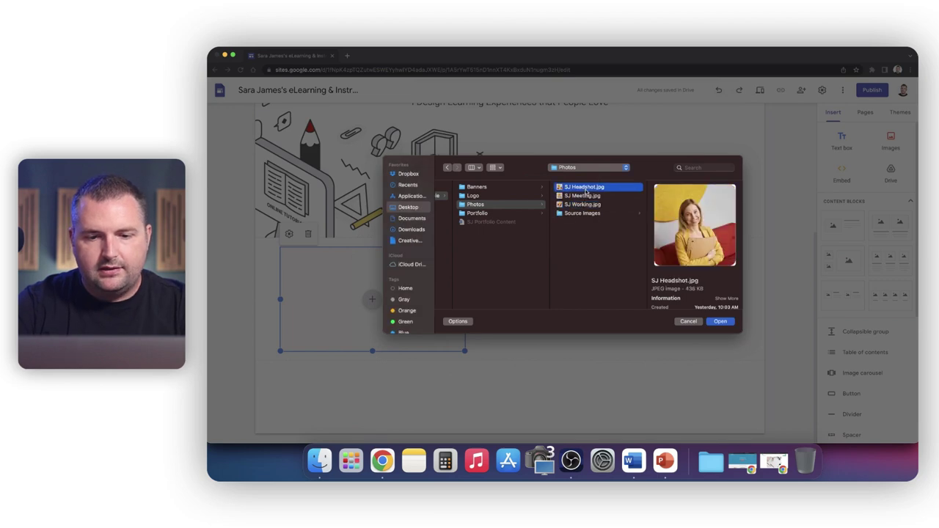
{"action": "left_click", "coordinate": [715, 323]}
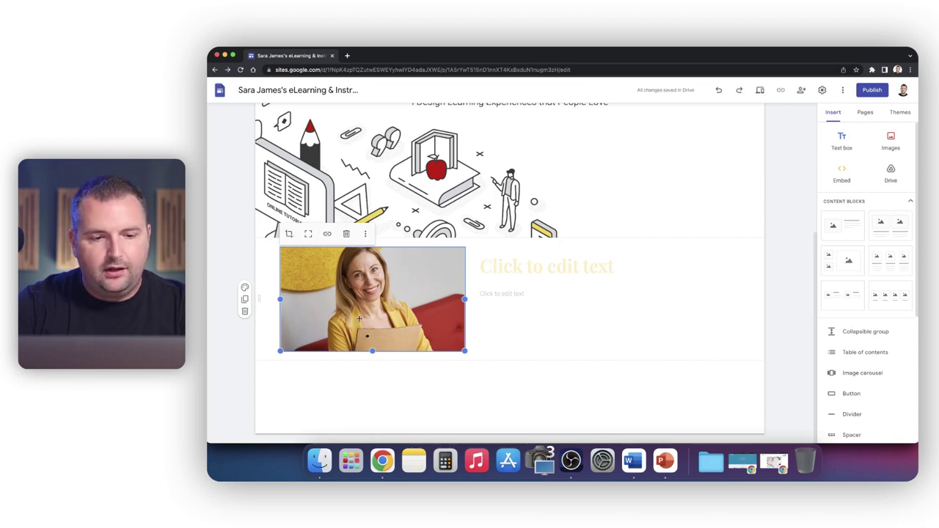
{"action": "mouse_move", "coordinate": [372, 351]}
{"action": "left_mouse_down"}
{"action": "mouse_move", "coordinate": [373, 398]}
{"action": "mouse_move", "coordinate": [385, 339]}
{"action": "mouse_move", "coordinate": [372, 390]}
{"action": "mouse_move", "coordinate": [374, 360]}
{"action": "mouse_move", "coordinate": [385, 361]}
{"action": "left_mouse_up"}
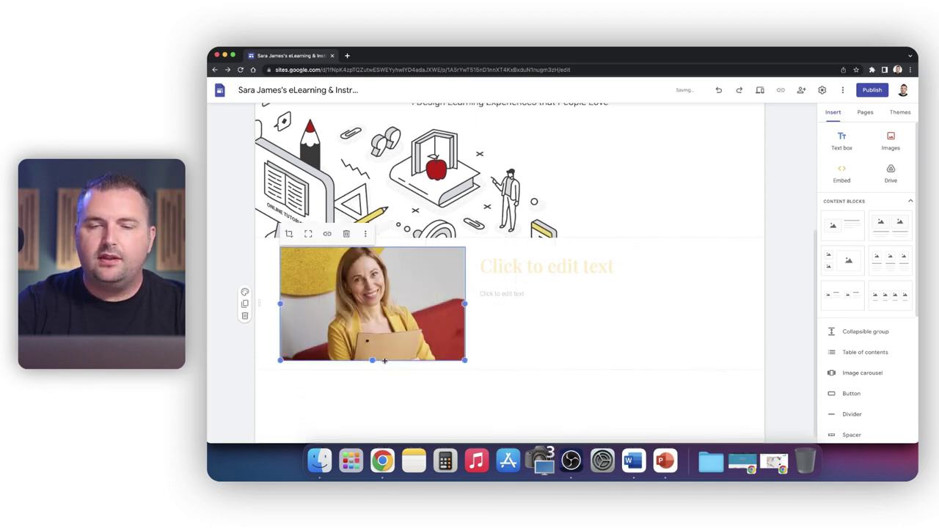
{"action": "left_click", "coordinate": [320, 460]}
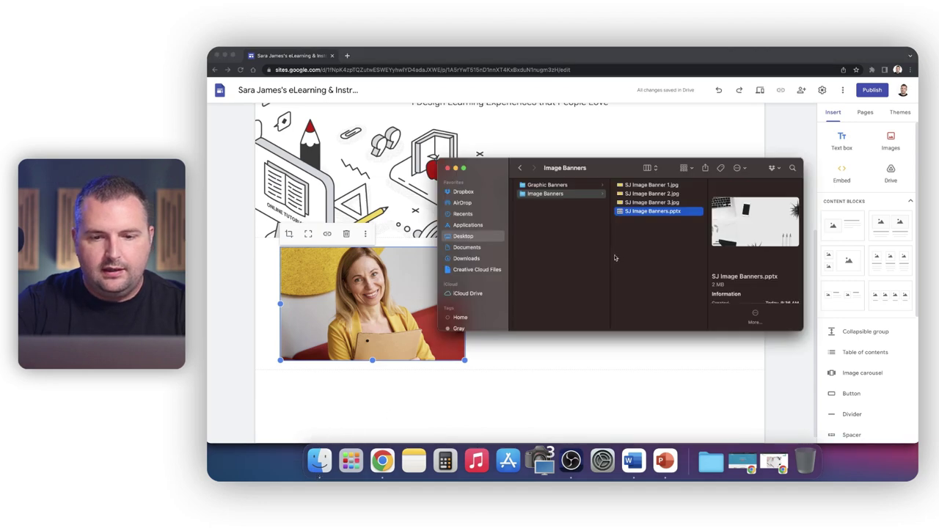
- View the full, uncropped SJ Headshot.jpg from Finder's Photos folder, then return to the editor
{"action": "scroll", "coordinate": [610, 252], "scroll_direction": "left", "scroll_amount": 3}
{"action": "left_click", "coordinate": [613, 203]}
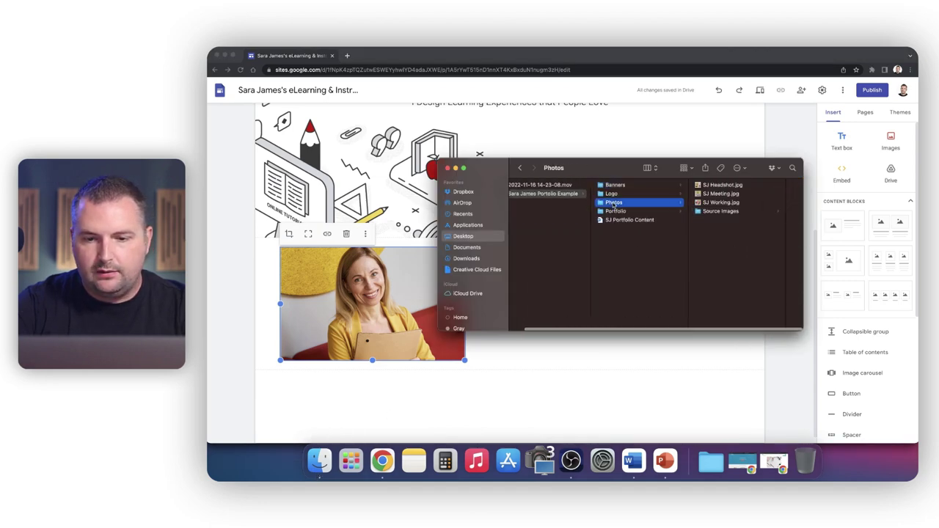
{"action": "left_click", "coordinate": [722, 185]}
{"action": "key", "text": "space"}
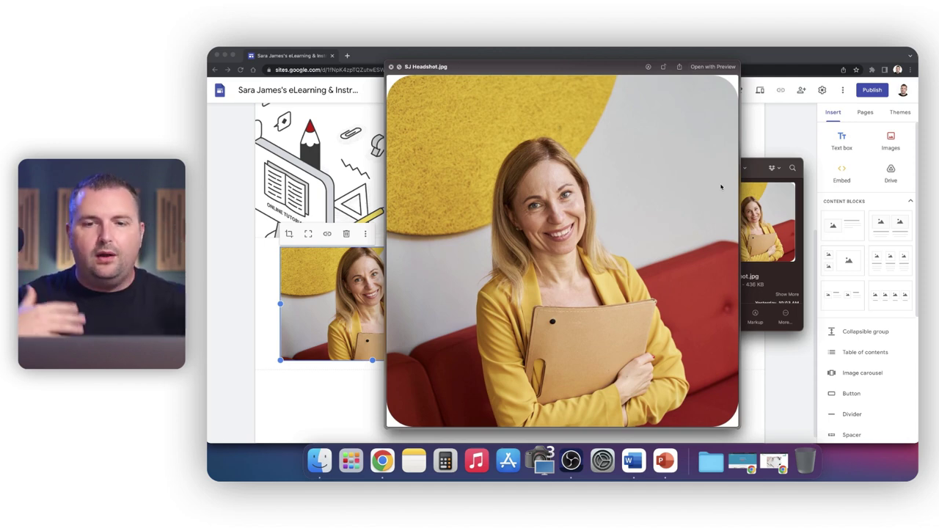
{"action": "key", "text": "space"}
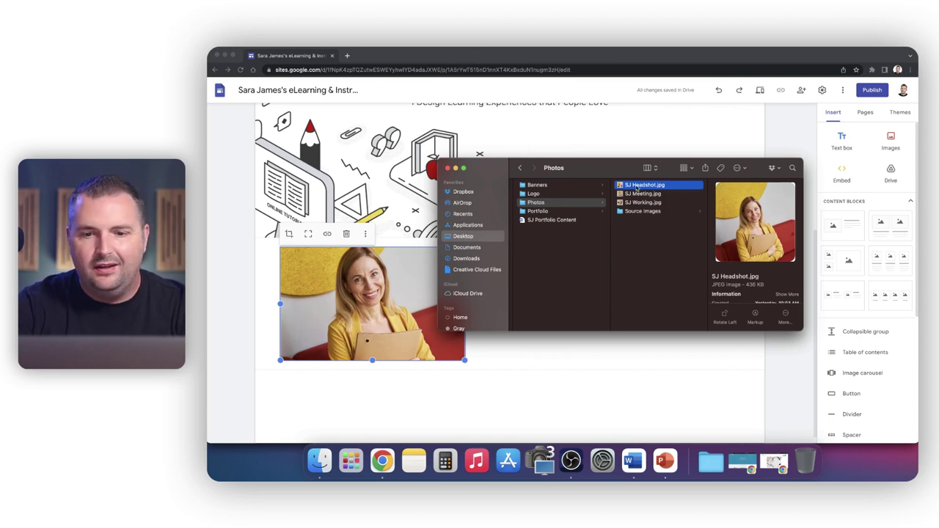
{"action": "left_click", "coordinate": [518, 352]}
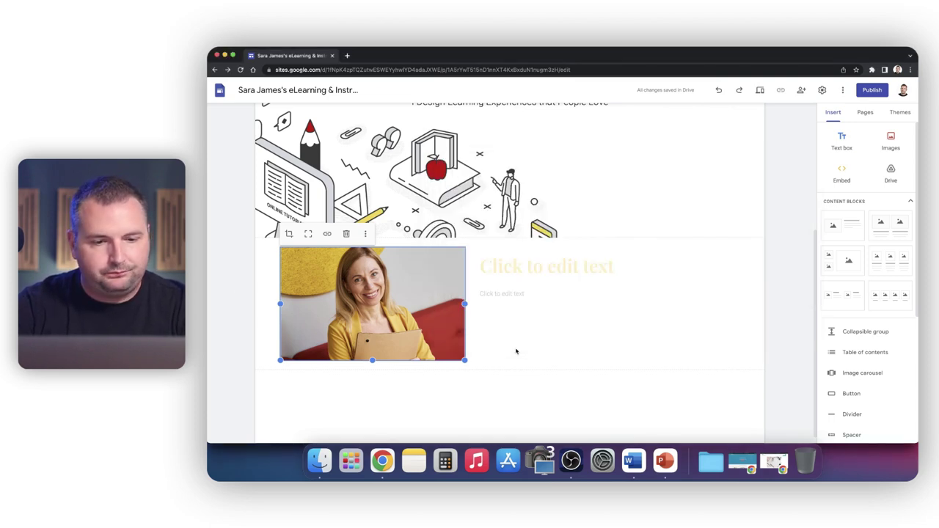
- Uncrop the headshot so the whole photo shows, then deselect it to check the result
{"action": "left_click", "coordinate": [307, 235]}
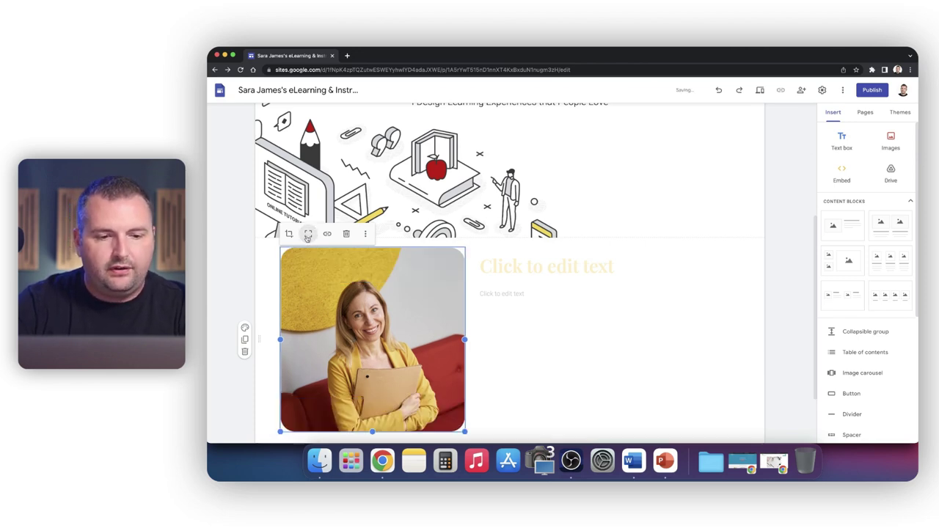
{"action": "scroll", "coordinate": [307, 235], "scroll_direction": "down", "scroll_amount": 1}
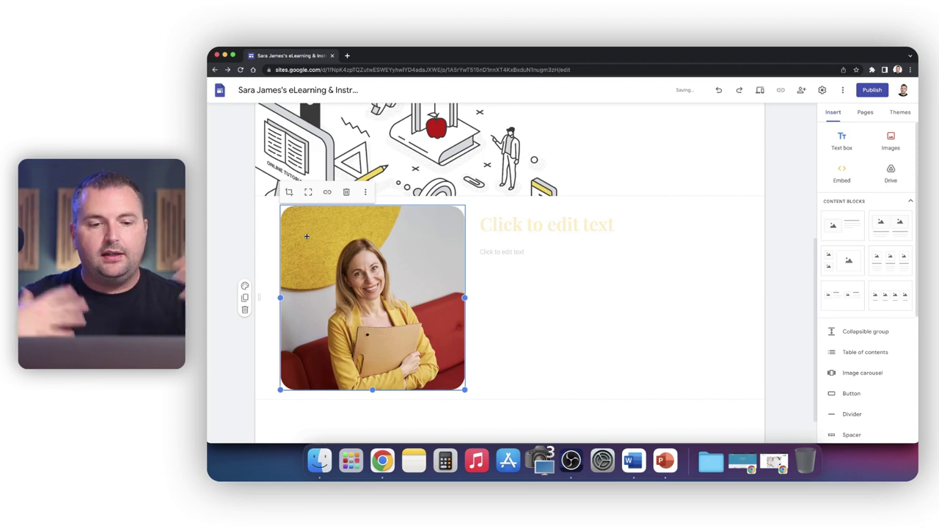
{"action": "left_click", "coordinate": [493, 372]}
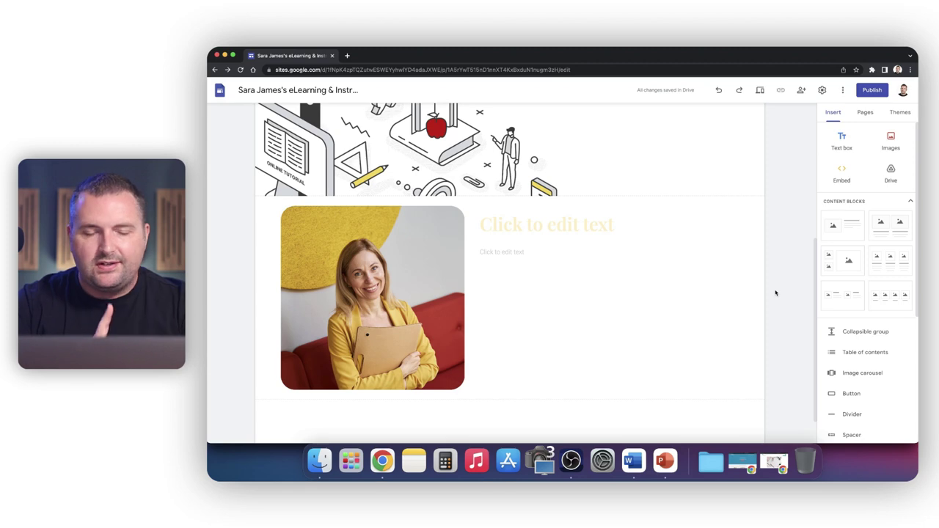
{"action": "scroll", "coordinate": [776, 293], "scroll_direction": "up", "scroll_amount": 2}
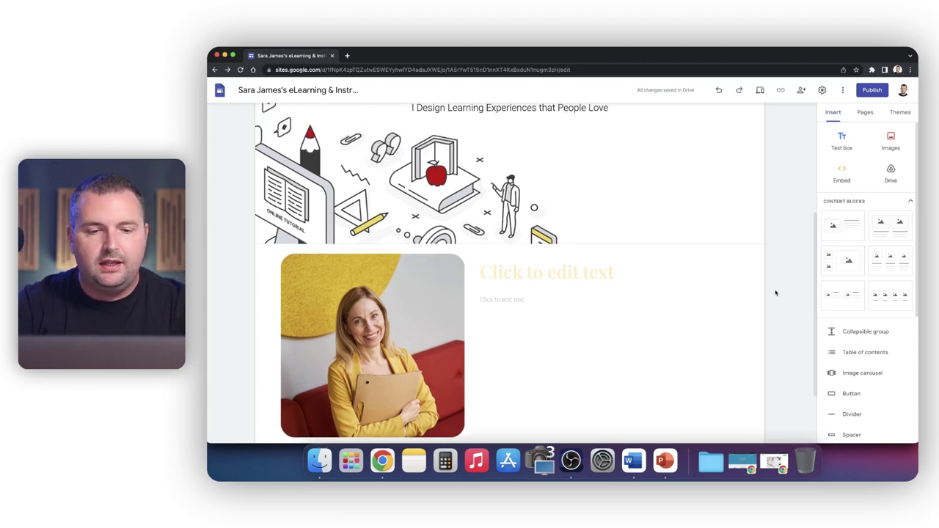
{"action": "scroll", "coordinate": [356, 325], "scroll_direction": "up", "scroll_amount": 1}
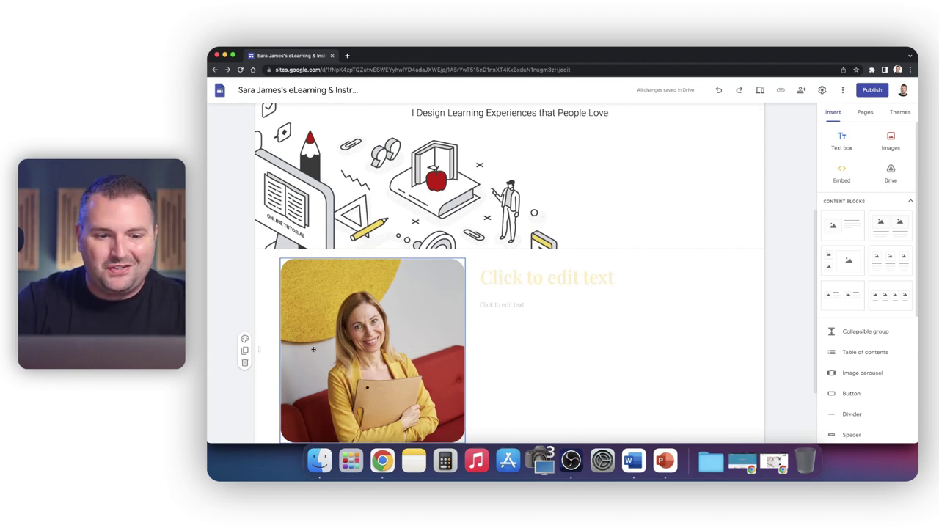
{"action": "scroll", "coordinate": [360, 350], "scroll_direction": "down", "scroll_amount": 1}
{"action": "scroll", "coordinate": [359, 350], "scroll_direction": "up", "scroll_amount": 1}
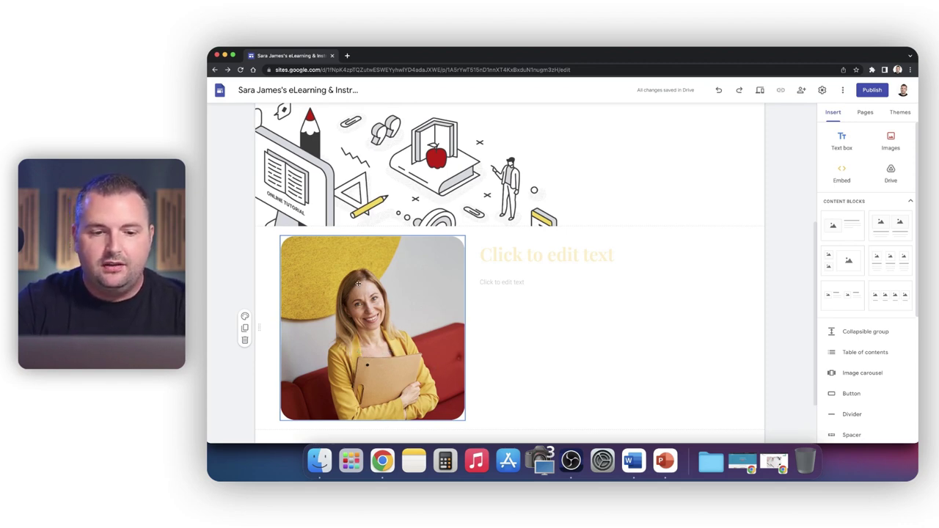
{"action": "scroll", "coordinate": [412, 325], "scroll_direction": "up", "scroll_amount": 4}
- Review the headshot block, then switch to the SJ Portfolio Content document in Word
{"action": "scroll", "coordinate": [437, 261], "scroll_direction": "down", "scroll_amount": 3}
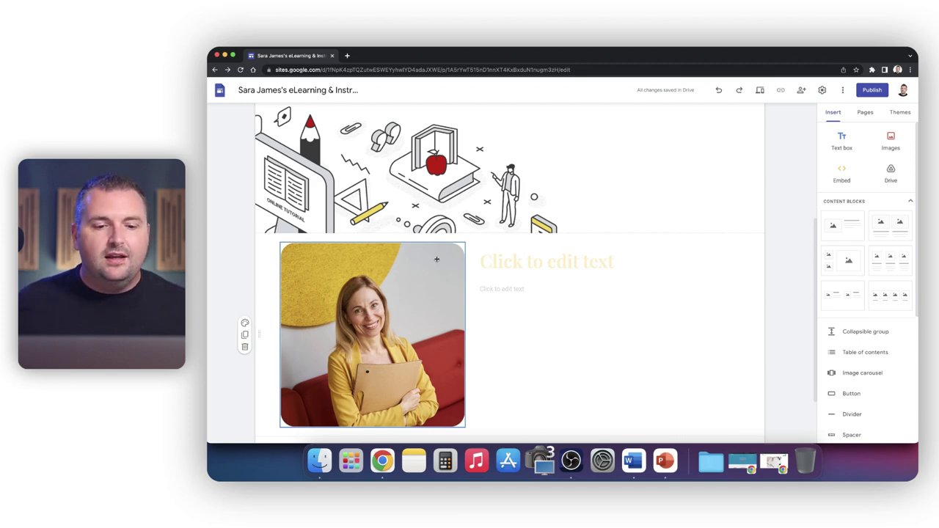
{"action": "scroll", "coordinate": [437, 259], "scroll_direction": "down", "scroll_amount": 1}
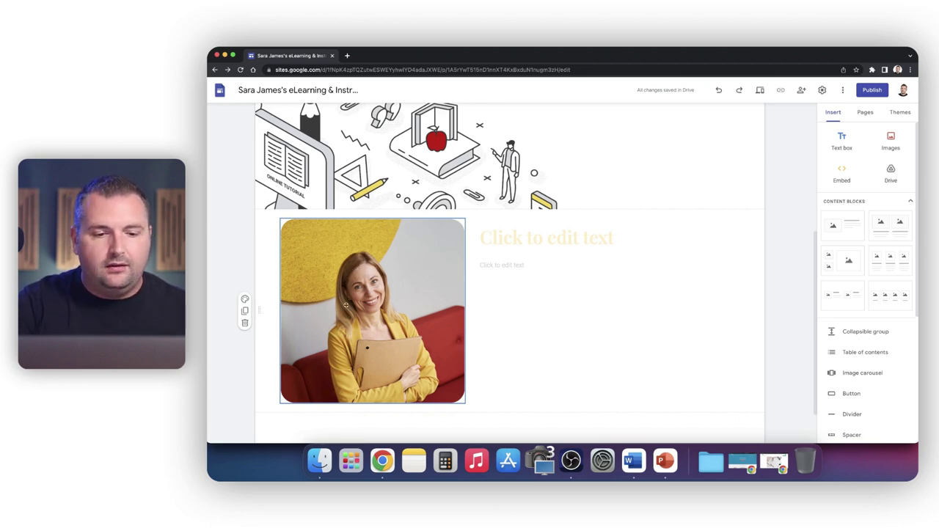
{"action": "scroll", "coordinate": [369, 356], "scroll_direction": "down", "scroll_amount": 1}
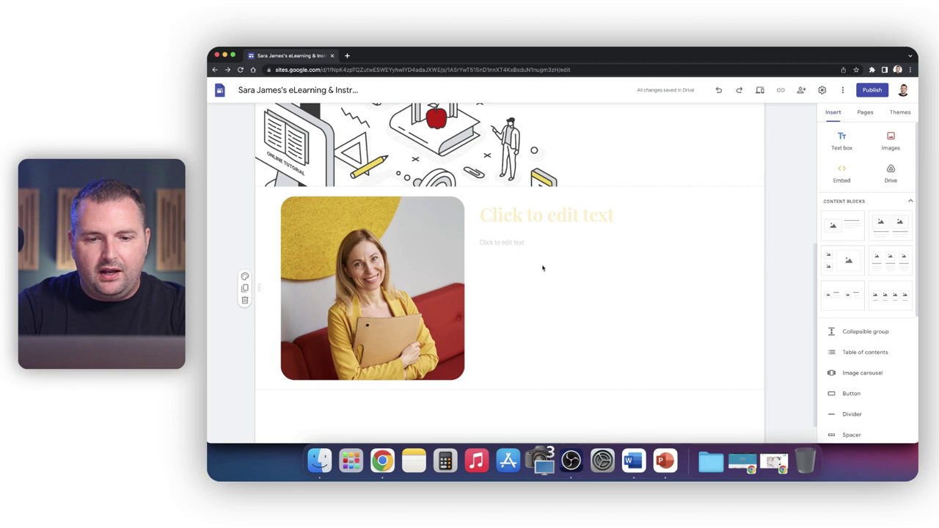
{"action": "left_click", "coordinate": [633, 461]}
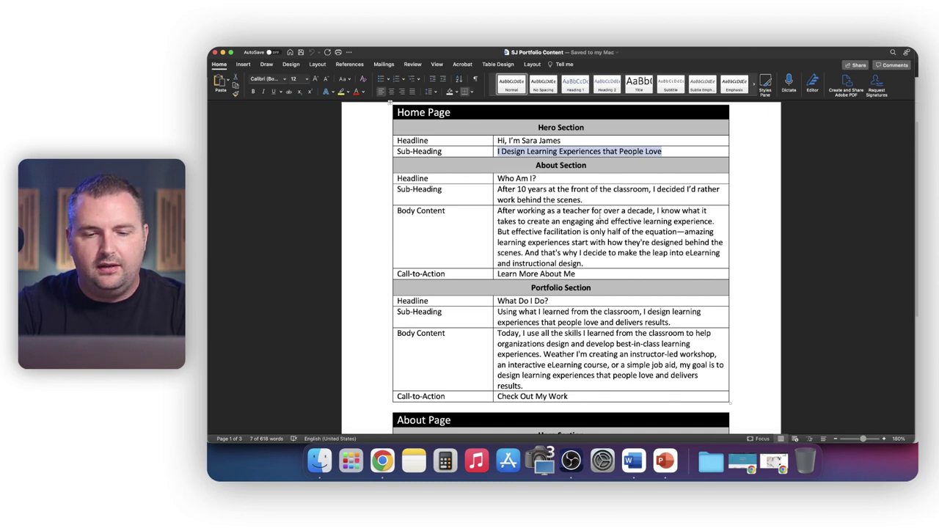
- Read through the About Section copy in Word, then go back to the site editor
{"action": "scroll", "coordinate": [591, 220], "scroll_direction": "down", "scroll_amount": 1}
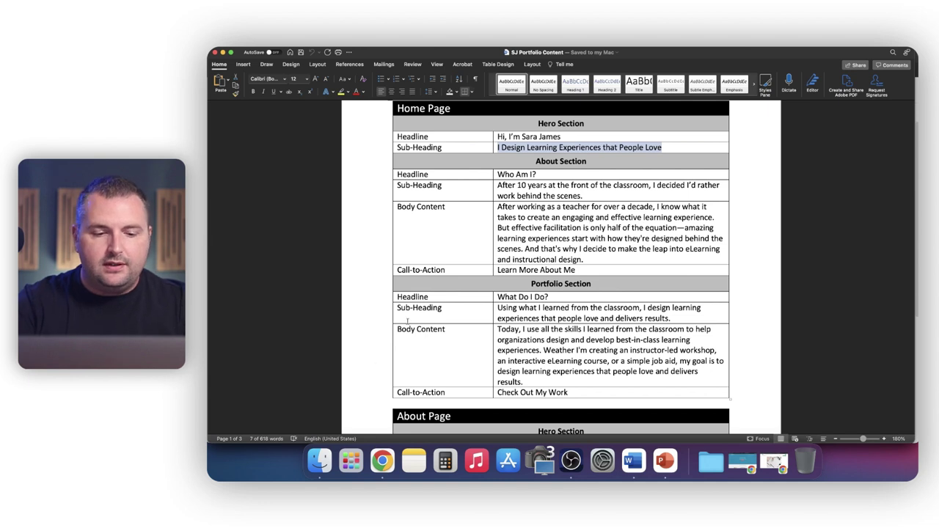
{"action": "left_click", "coordinate": [382, 461]}
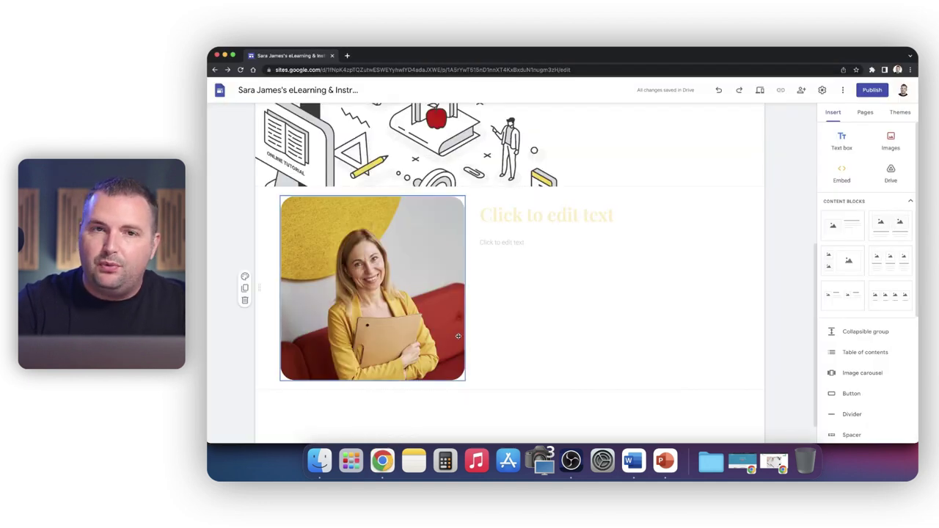
- Scroll up to the cover header and back down to the headshot block
{"action": "scroll", "coordinate": [462, 316], "scroll_direction": "up", "scroll_amount": 5}
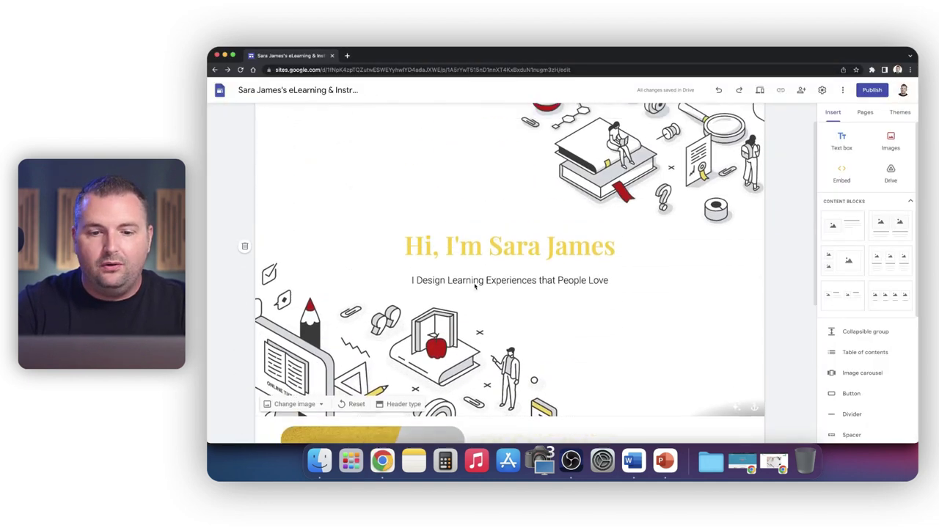
{"action": "scroll", "coordinate": [475, 286], "scroll_direction": "up", "scroll_amount": 2}
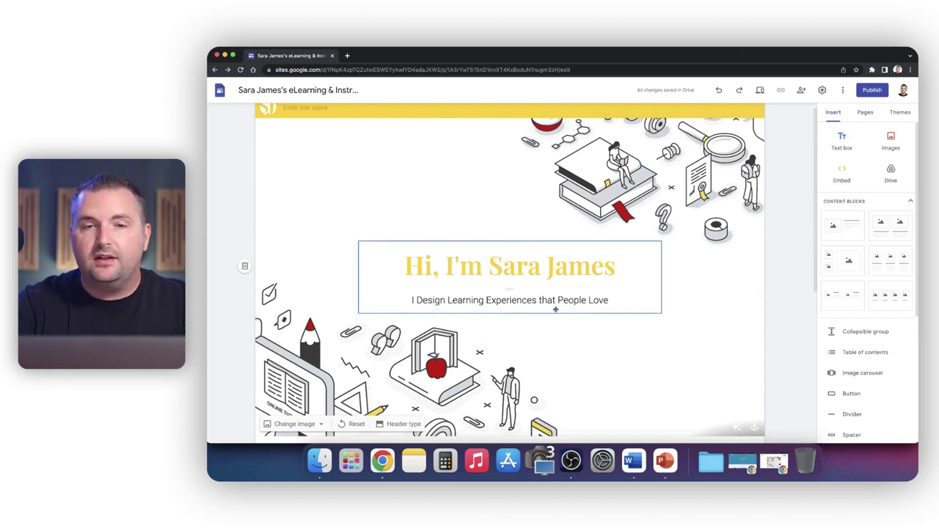
{"action": "scroll", "coordinate": [555, 308], "scroll_direction": "down", "scroll_amount": 7}
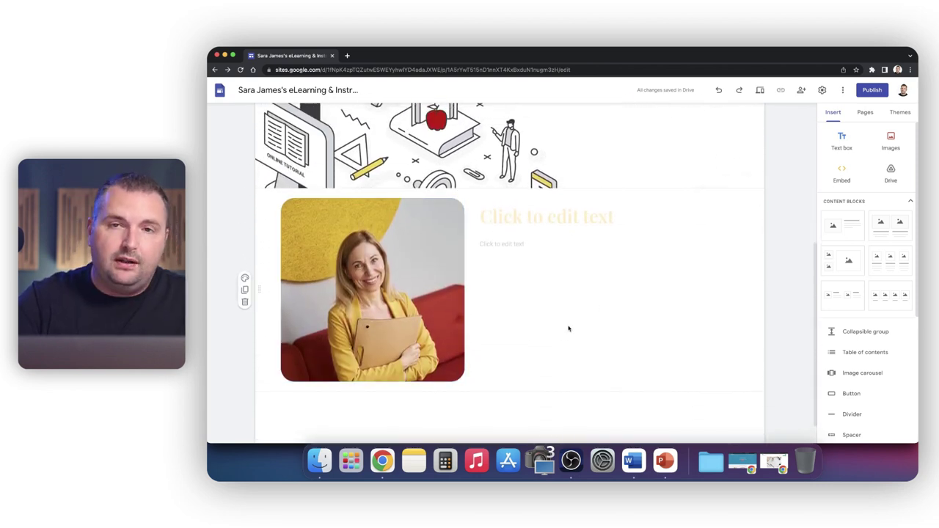
{"action": "scroll", "coordinate": [568, 328], "scroll_direction": "down", "scroll_amount": 1}
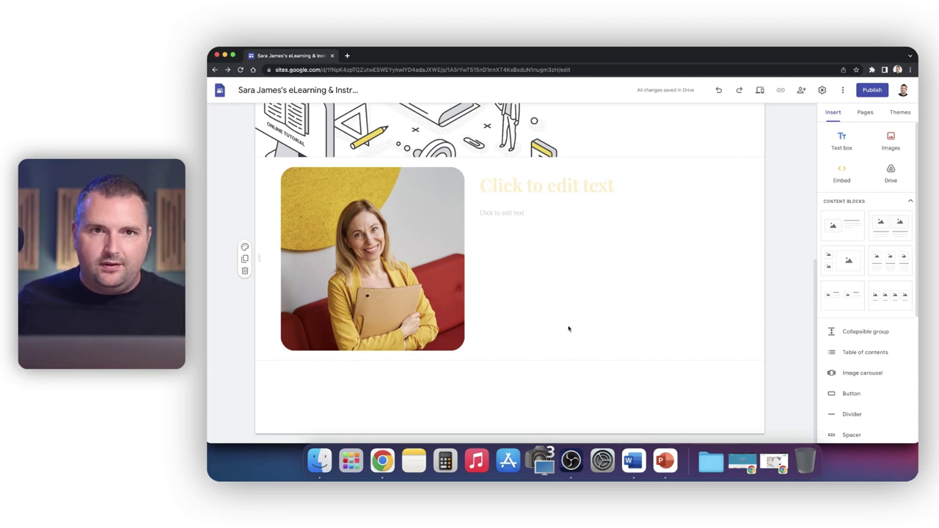
- In Word, select the About Section sub-heading, then the Body Content paragraph
{"action": "left_click", "coordinate": [633, 461]}
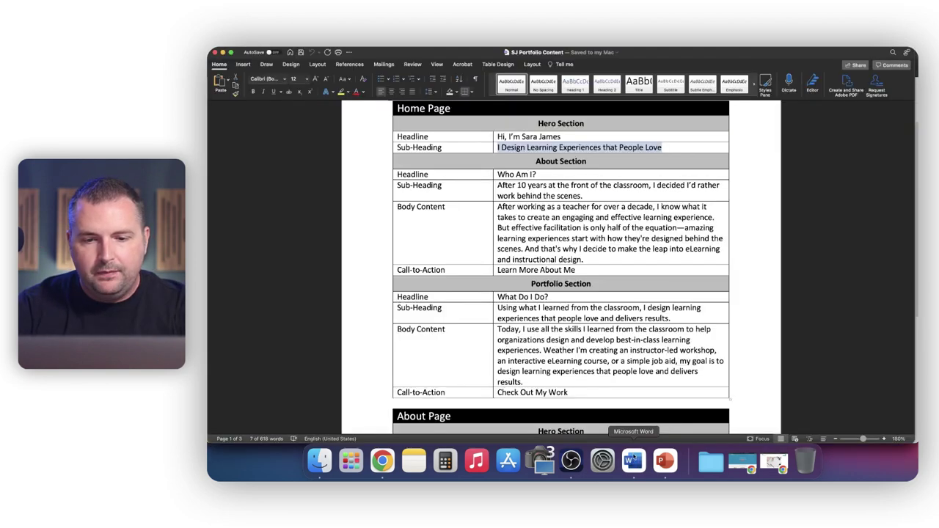
{"action": "left_click", "coordinate": [620, 217]}
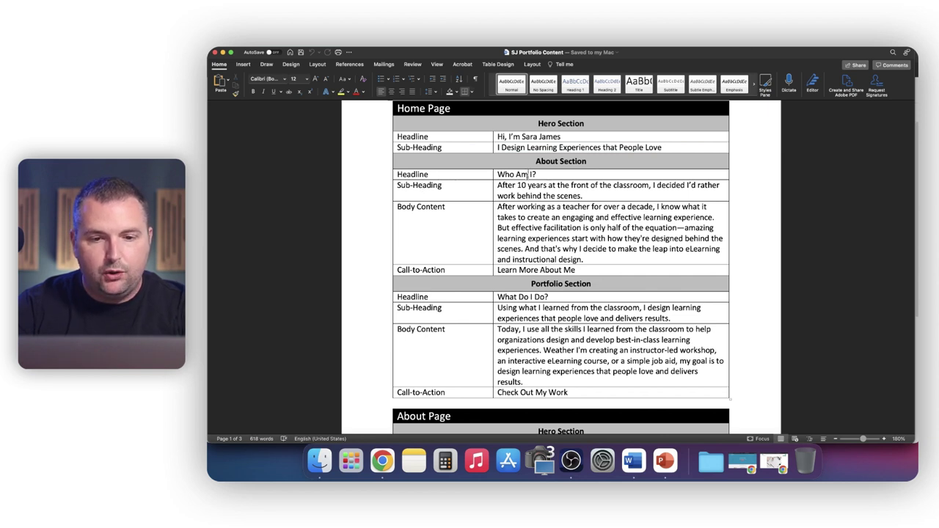
{"action": "left_click_drag", "start_coordinate": [516, 185], "coordinate": [641, 194]}
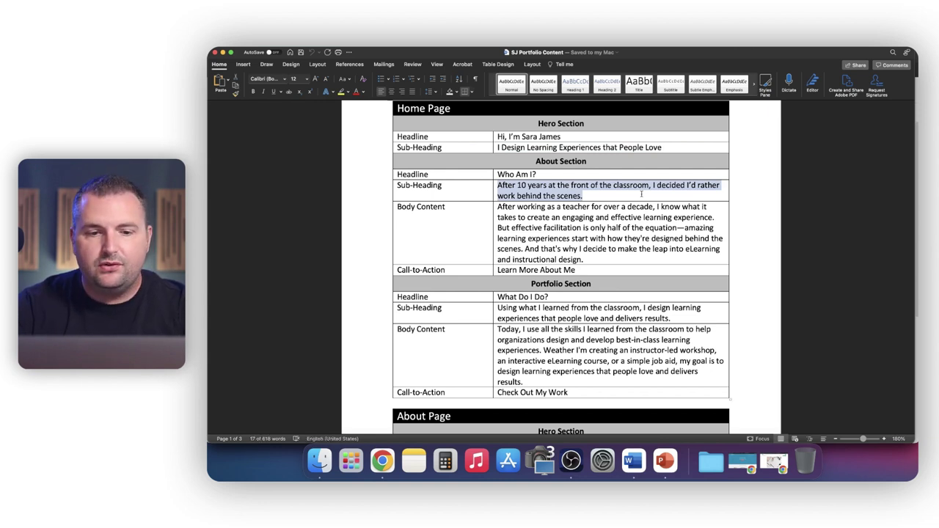
{"action": "left_click_drag", "start_coordinate": [509, 208], "coordinate": [623, 259]}
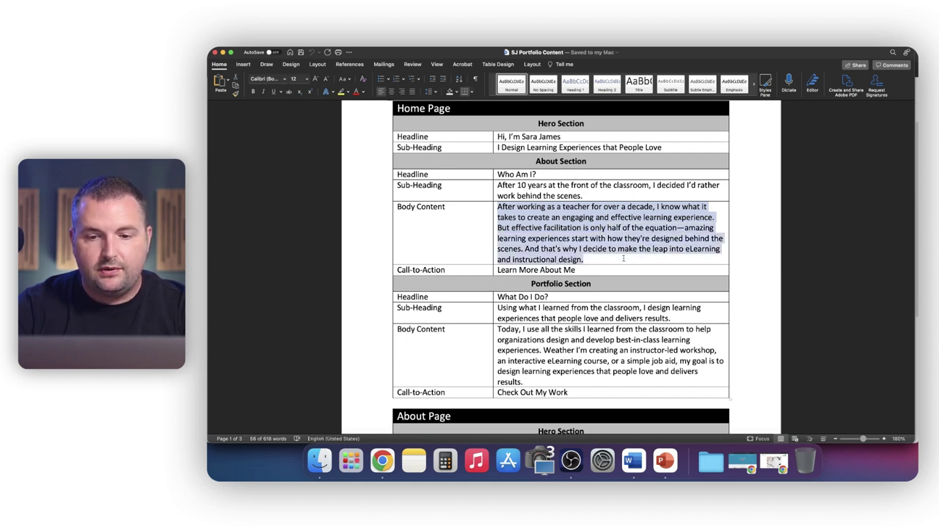
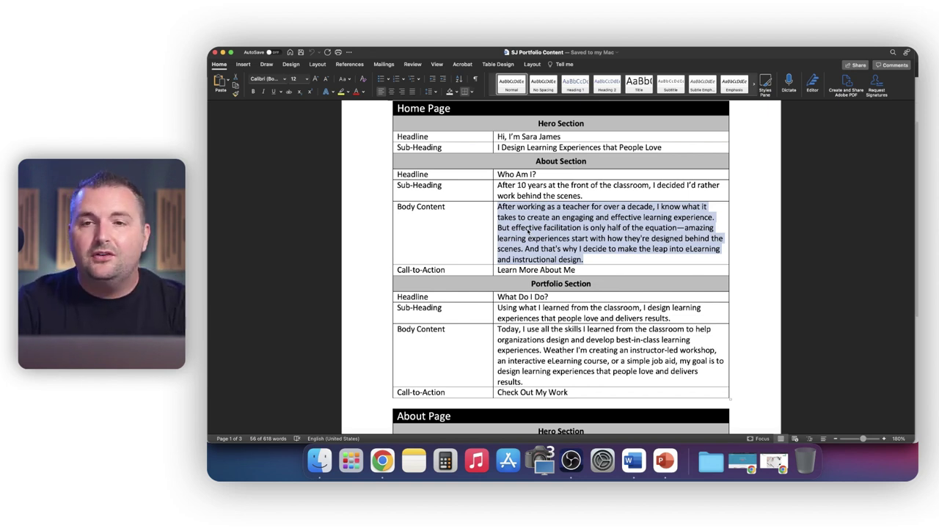
- Switch from the Word content document to the Google Sites editor, scrolled up to the photo section
{"action": "left_click", "coordinate": [416, 174]}
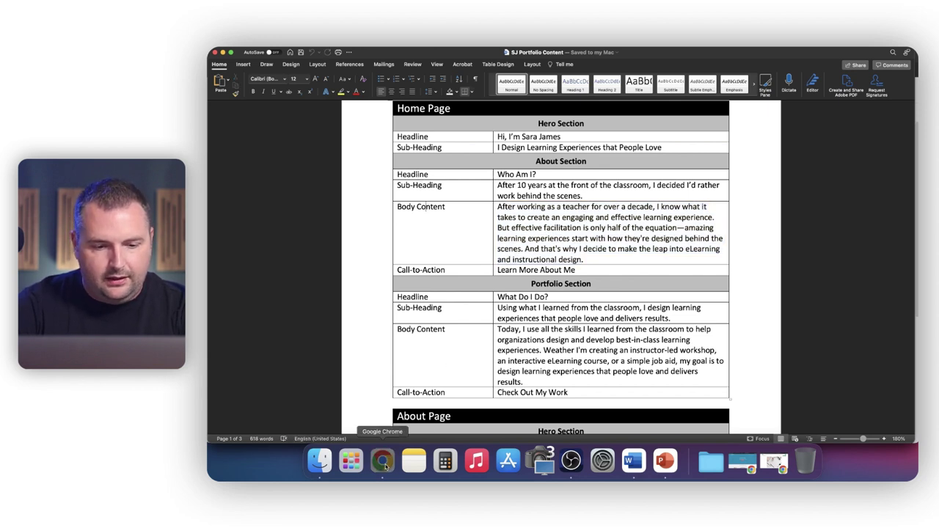
{"action": "left_click", "coordinate": [382, 460]}
{"action": "scroll", "coordinate": [481, 176], "scroll_direction": "up", "scroll_amount": 1}
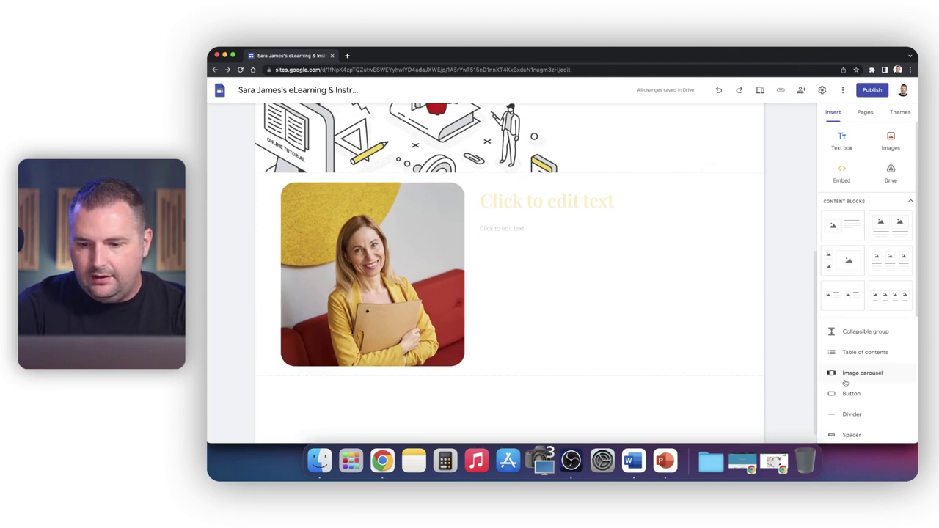
- Add a text box reading 'Who Am I?' styled as a centered Title
{"action": "left_click", "coordinate": [841, 141]}
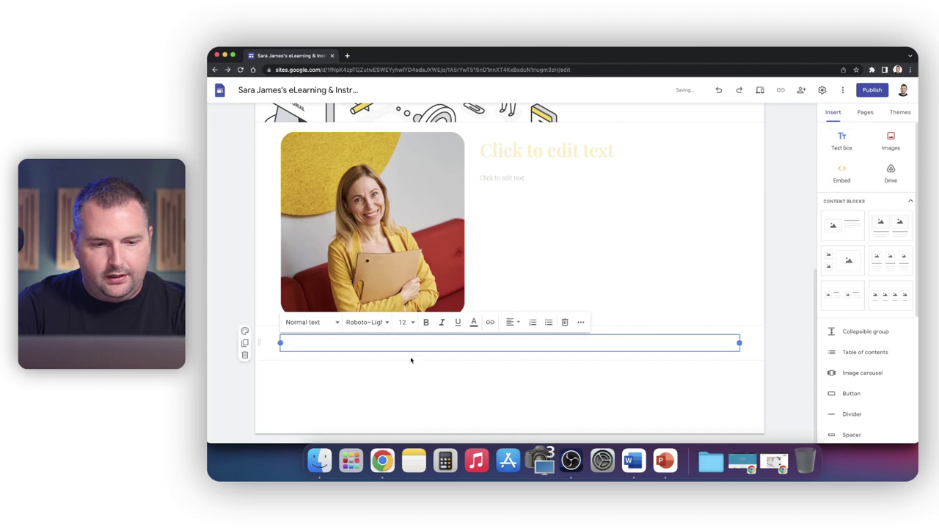
{"action": "type", "text": "Who Am"}
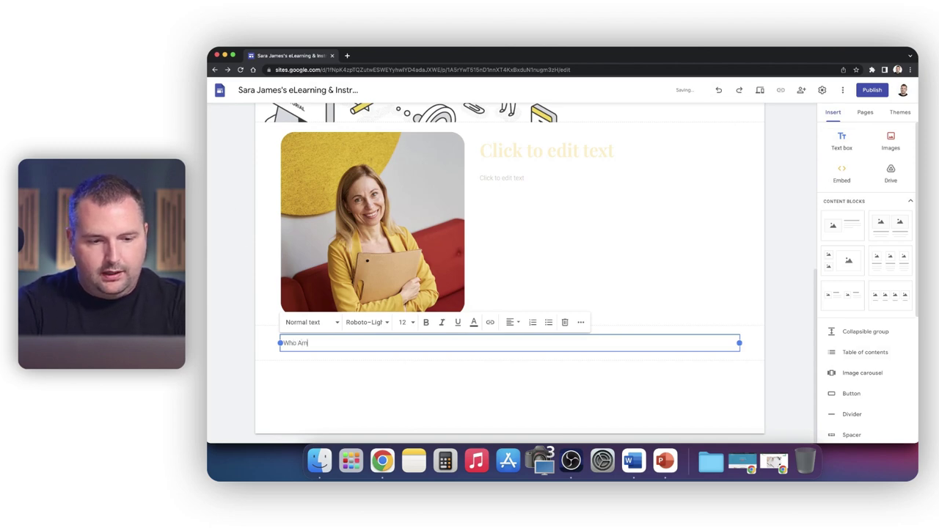
{"action": "type", "text": " I?"}
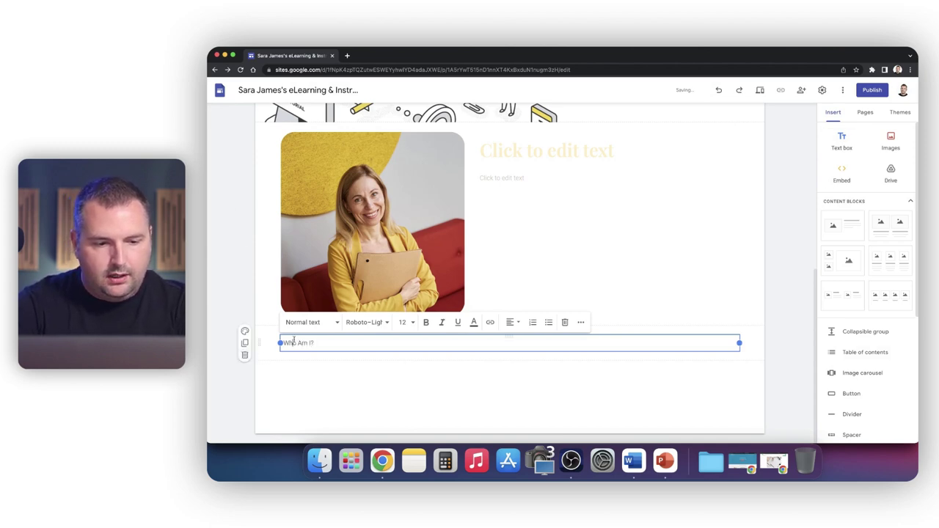
{"action": "triple_click", "coordinate": [293, 340]}
{"action": "left_click", "coordinate": [337, 323]}
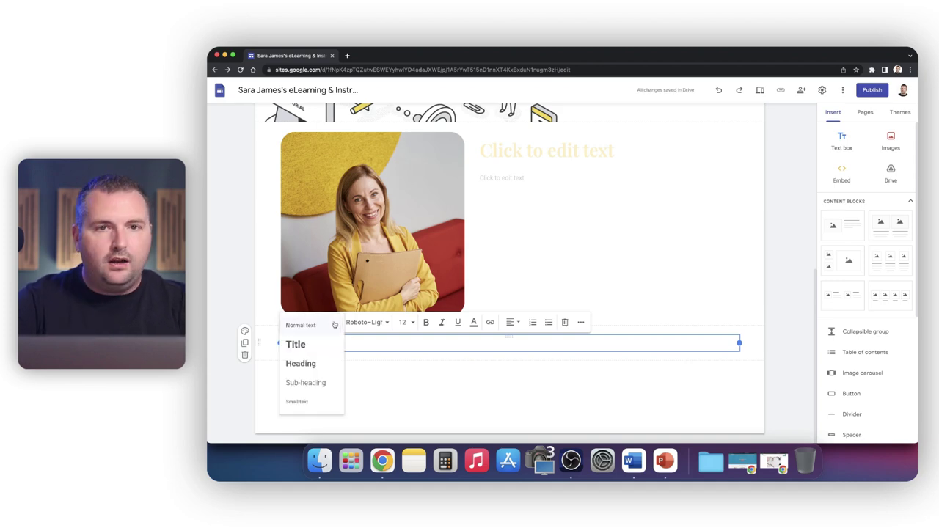
{"action": "left_click", "coordinate": [312, 343]}
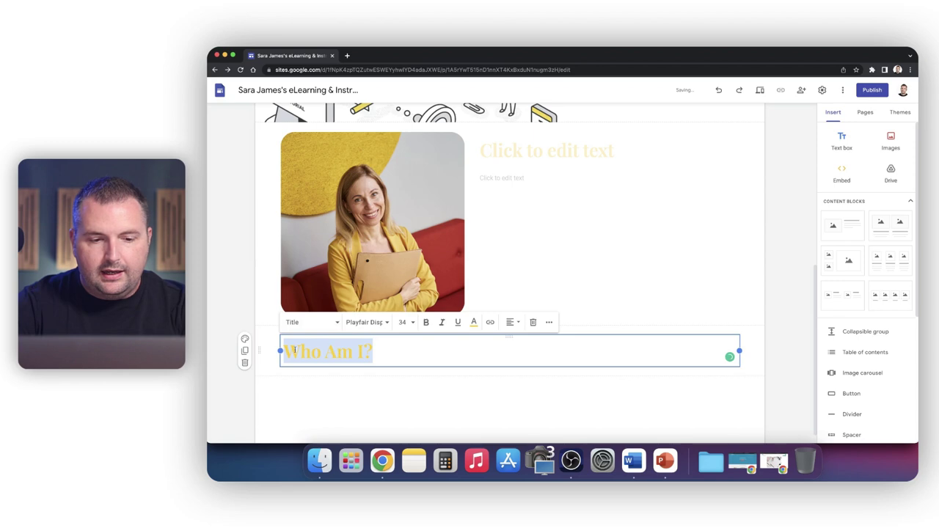
{"action": "left_click", "coordinate": [511, 322]}
{"action": "left_click", "coordinate": [511, 343]}
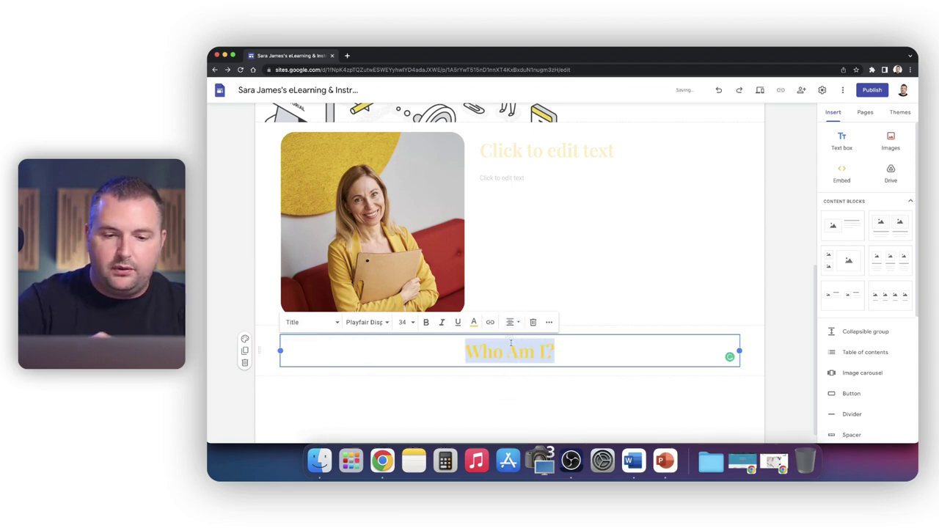
- Move the 'Who Am I?' section above the photo section
{"action": "left_click", "coordinate": [777, 343]}
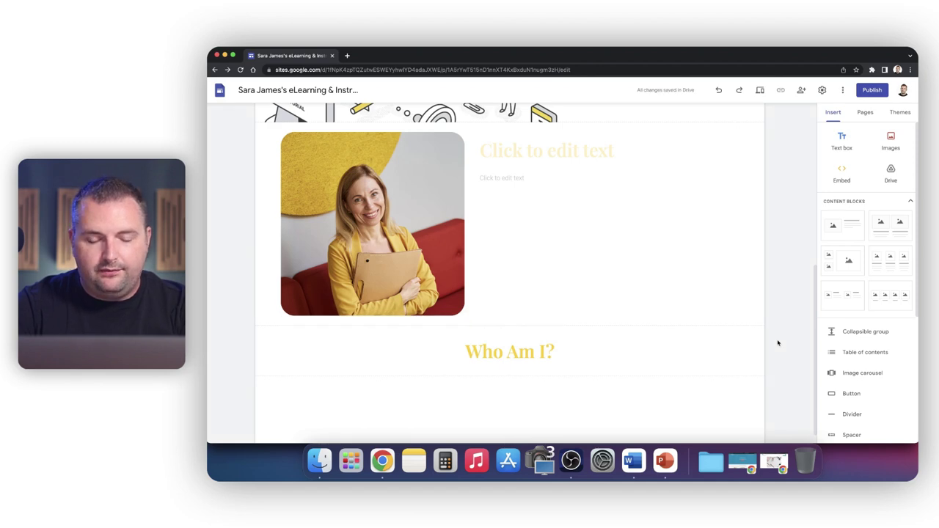
{"action": "left_click", "coordinate": [506, 355]}
{"action": "triple_click", "coordinate": [507, 353]}
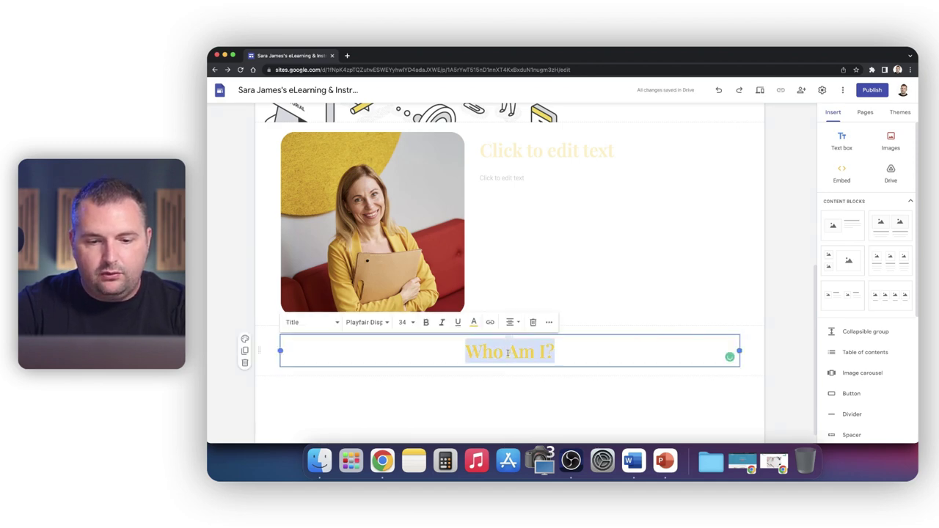
{"action": "left_click", "coordinate": [782, 341]}
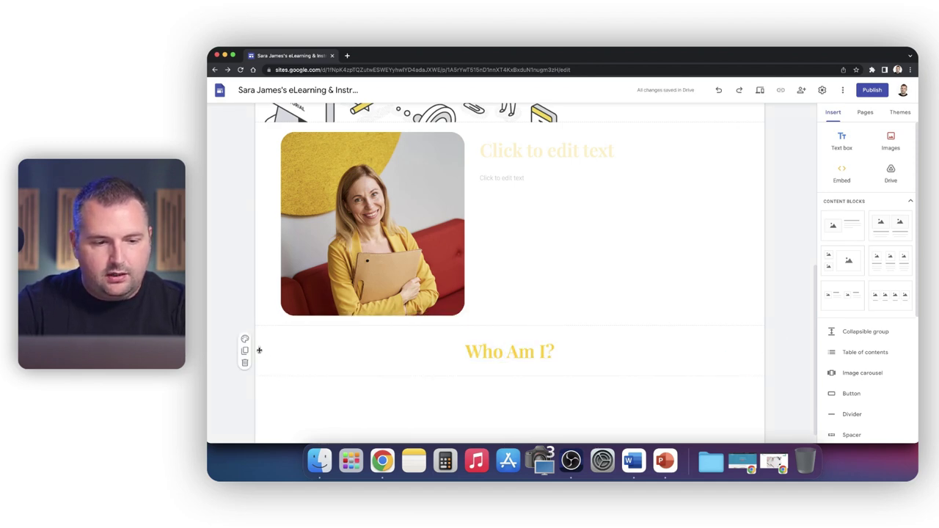
{"action": "left_click_drag", "start_coordinate": [259, 350], "coordinate": [301, 170]}
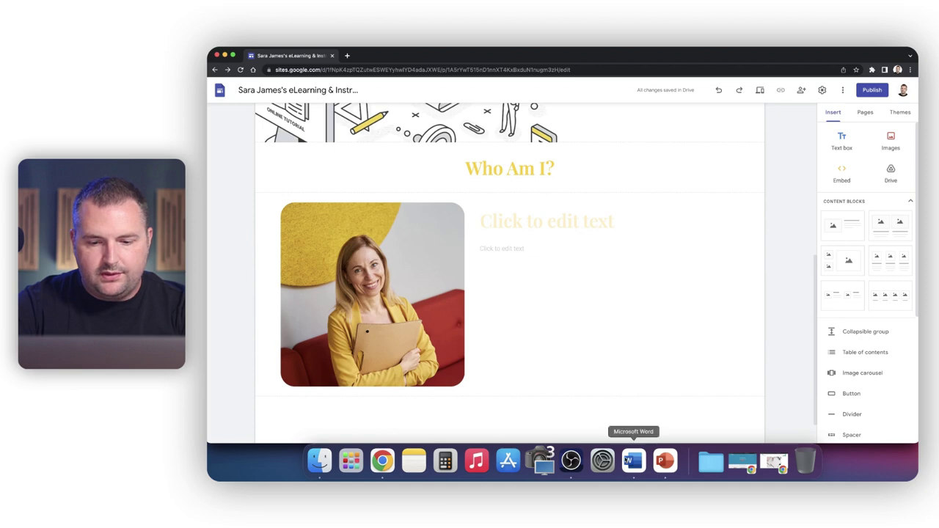
{"action": "left_click", "coordinate": [633, 461]}
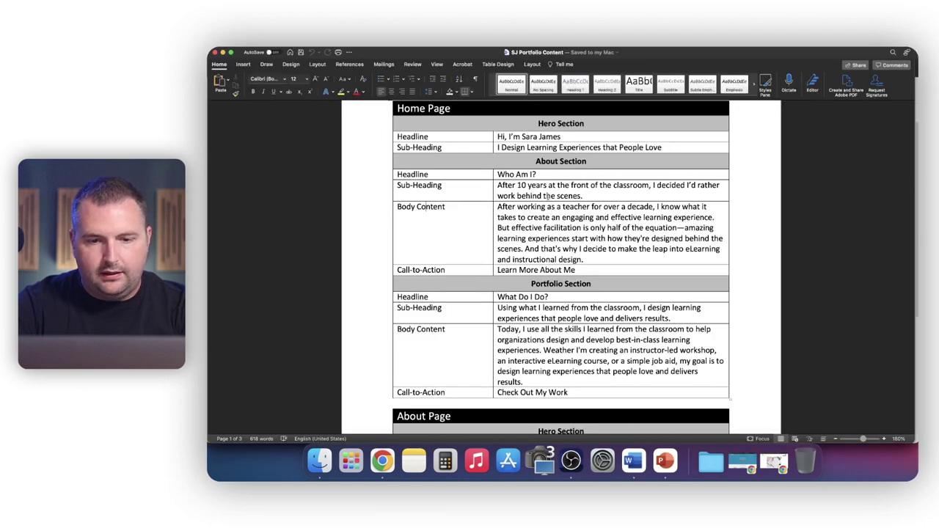
- Paste the About sub-heading from Word, matching style, beside the photo and make it a Heading
{"action": "left_click_drag", "start_coordinate": [587, 194], "coordinate": [506, 189]}
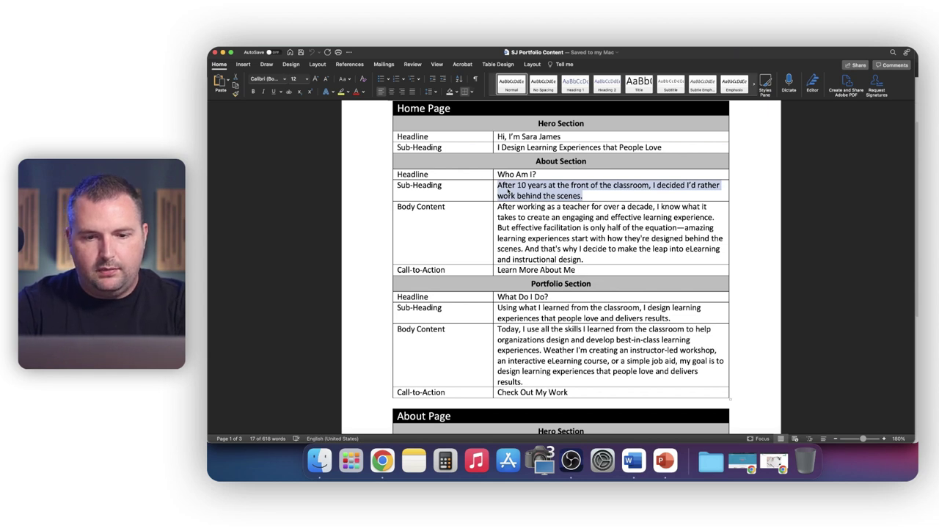
{"action": "left_click", "coordinate": [381, 461]}
{"action": "left_click", "coordinate": [526, 221]}
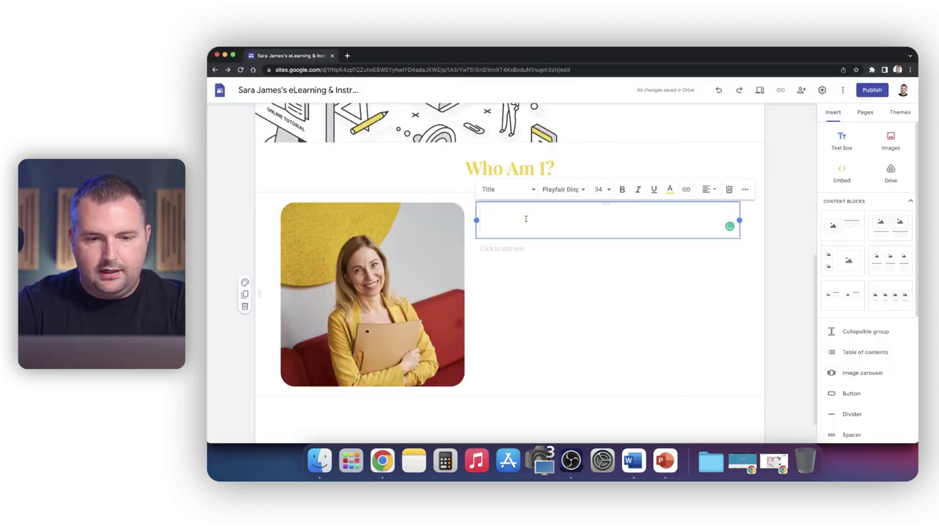
{"action": "right_click", "coordinate": [526, 218]}
{"action": "left_click", "coordinate": [560, 286]}
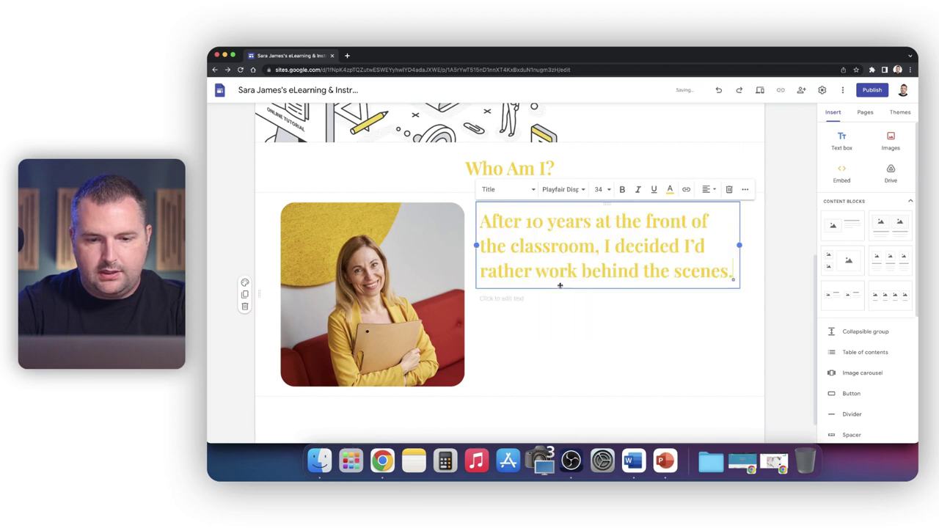
{"action": "triple_click", "coordinate": [579, 251]}
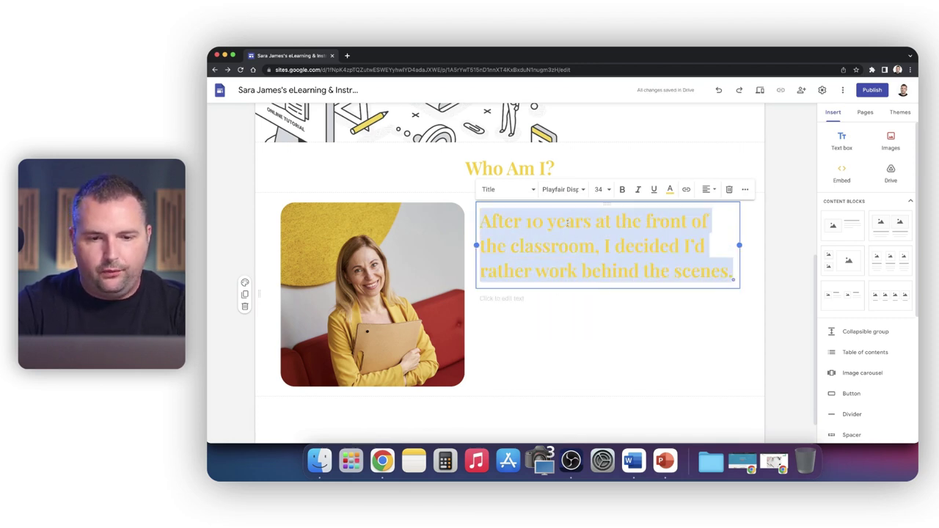
{"action": "left_click", "coordinate": [507, 189]}
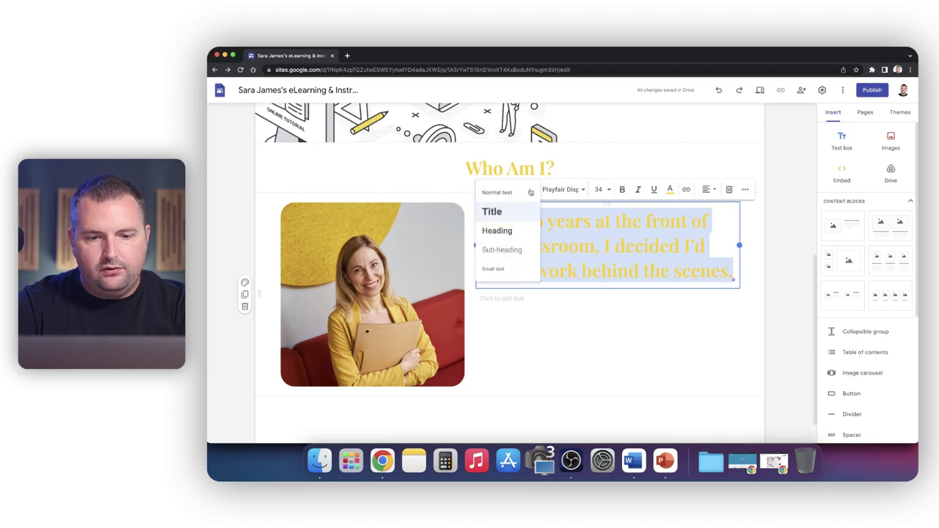
{"action": "left_click", "coordinate": [517, 235]}
{"action": "left_click", "coordinate": [773, 226]}
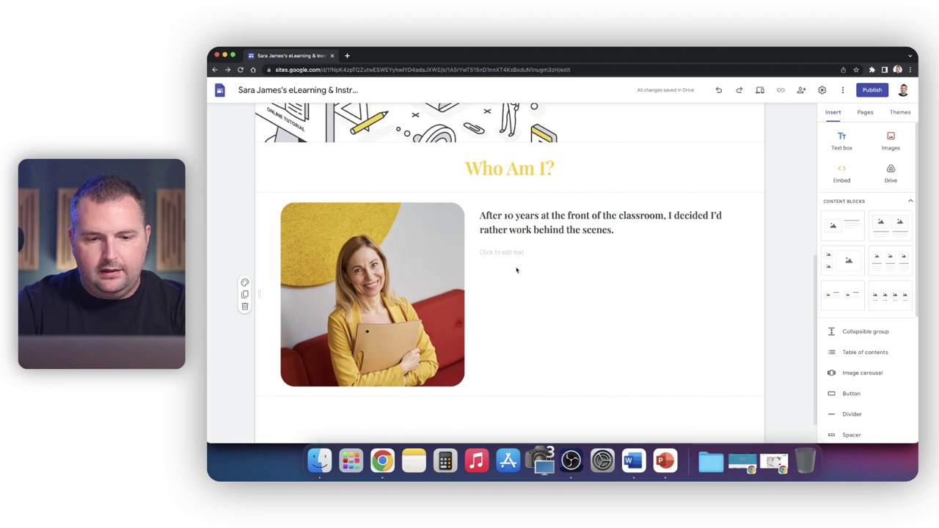
- Paste the Word Body Content paragraph, matching style, into the body placeholder under the heading
{"action": "left_click", "coordinate": [633, 460]}
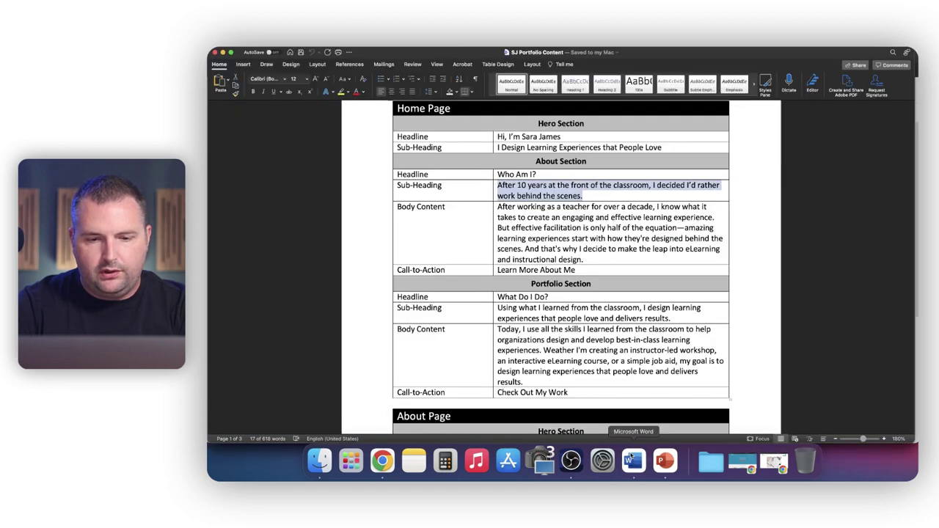
{"action": "left_click", "coordinate": [564, 240]}
{"action": "left_click_drag", "start_coordinate": [594, 262], "coordinate": [500, 210]}
{"action": "key", "text": "super+c"}
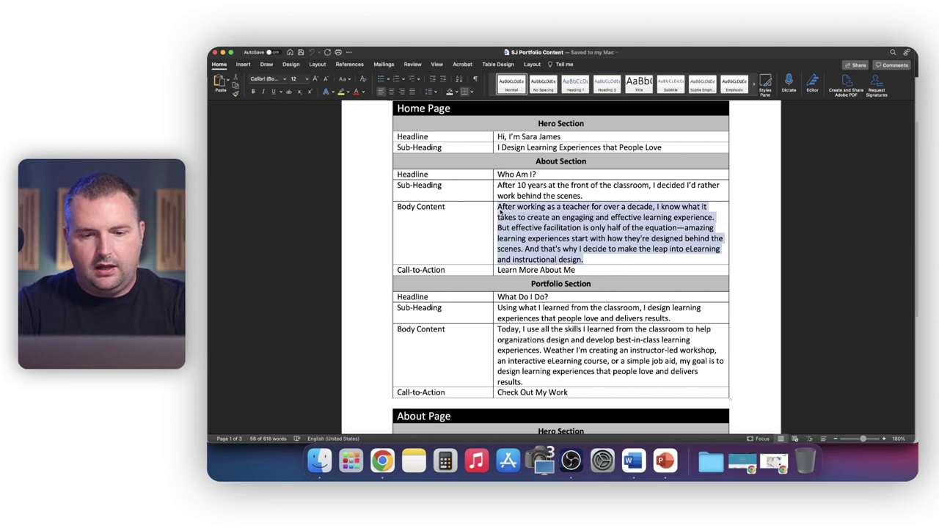
{"action": "left_click", "coordinate": [382, 461]}
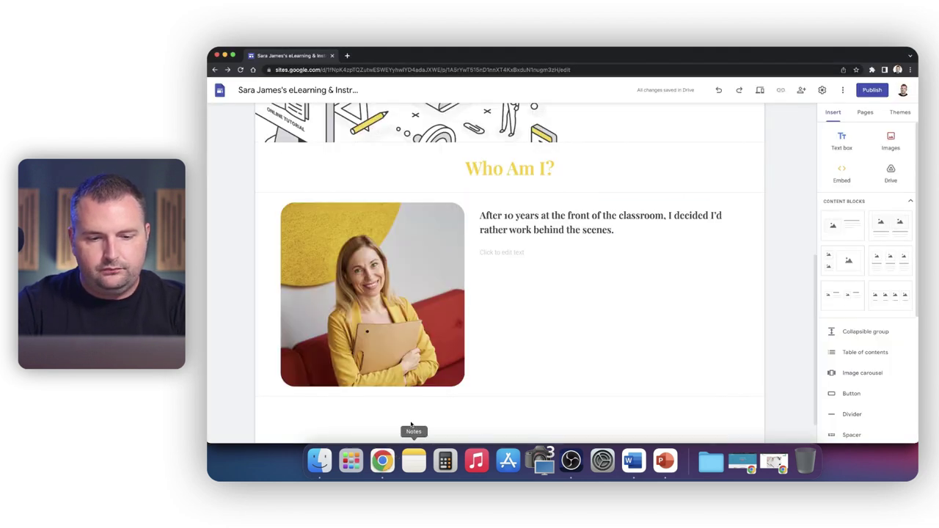
{"action": "left_click", "coordinate": [494, 255]}
{"action": "right_click", "coordinate": [495, 255]}
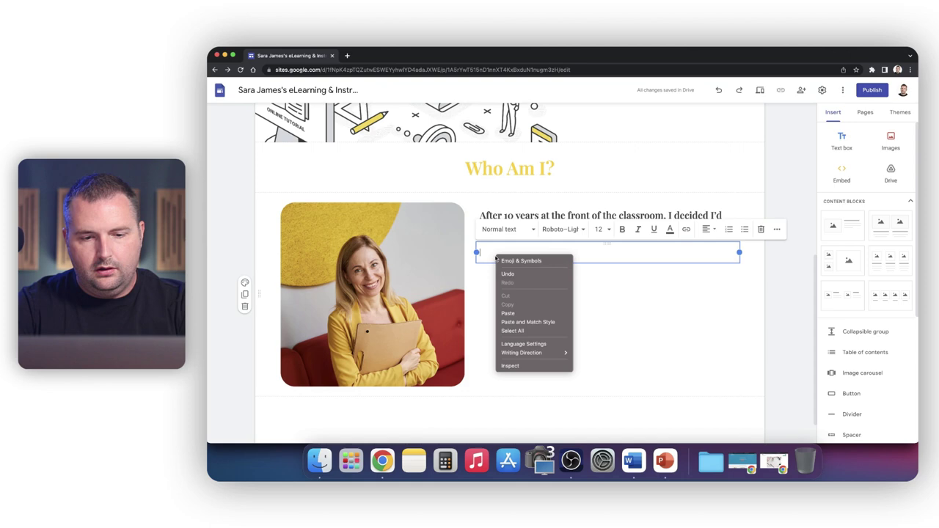
{"action": "left_click", "coordinate": [518, 321]}
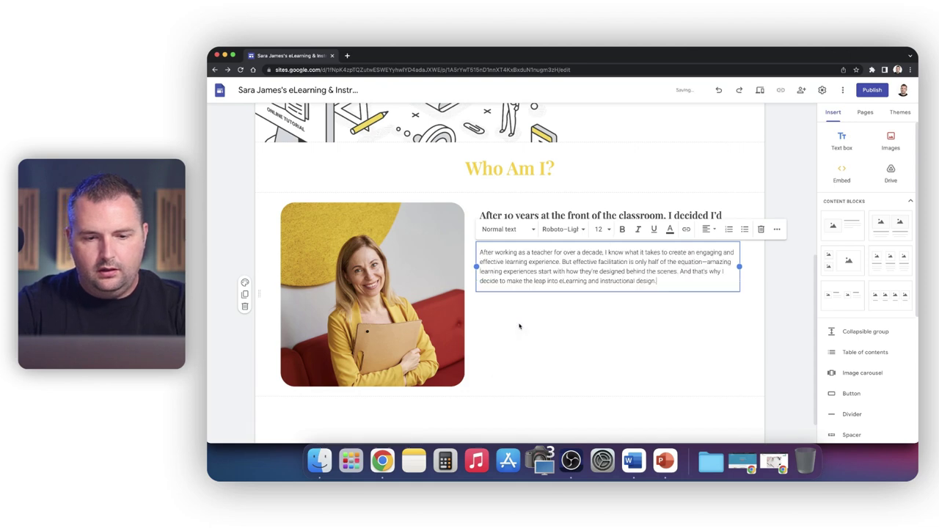
{"action": "left_click", "coordinate": [779, 297]}
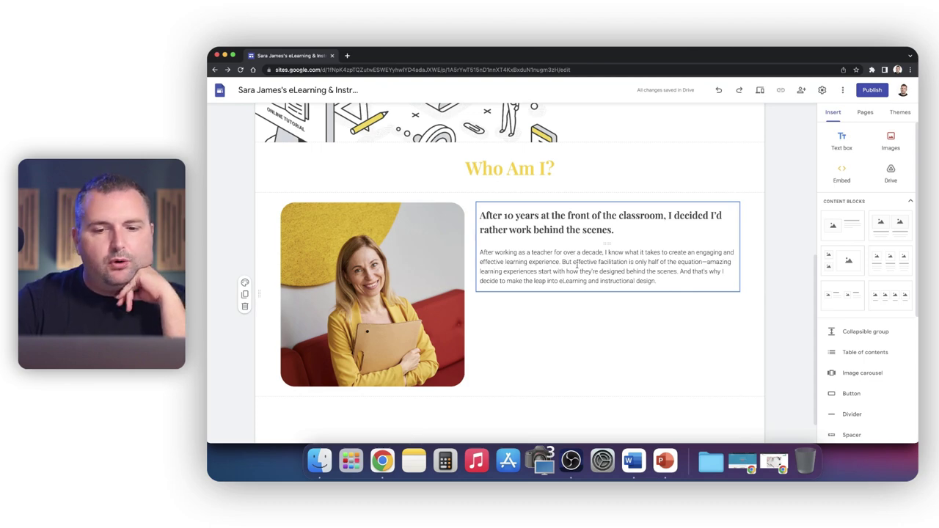
- Preview the site as visitors see it, then close the preview
{"action": "left_click", "coordinate": [761, 90]}
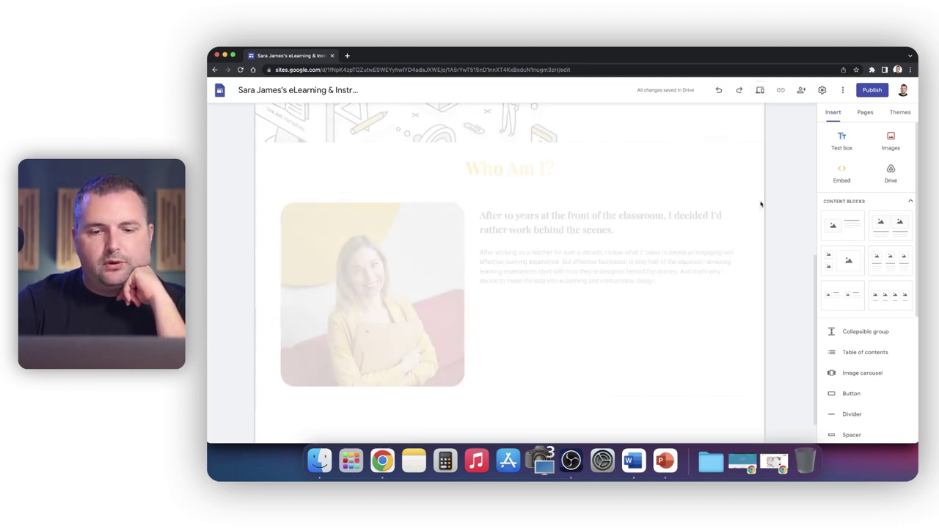
{"action": "scroll", "coordinate": [703, 308], "scroll_direction": "down", "scroll_amount": 5}
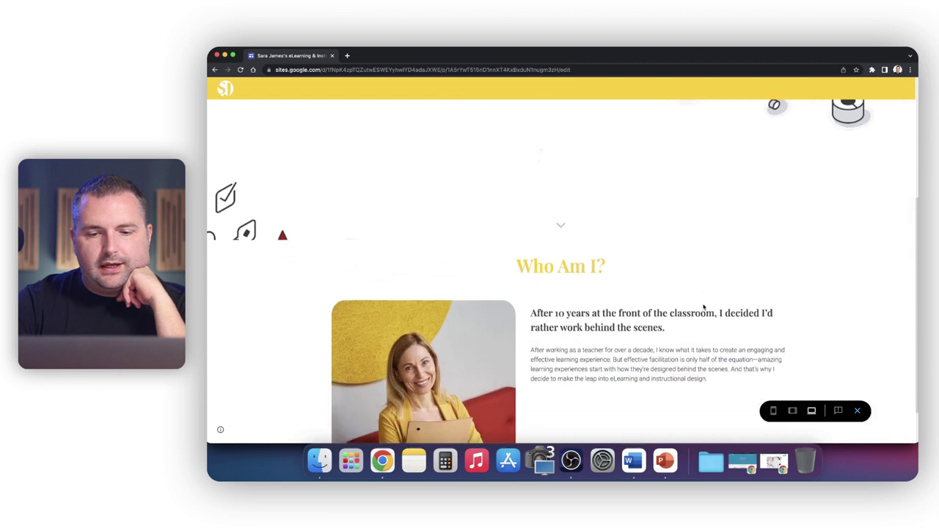
{"action": "left_click_drag", "start_coordinate": [657, 318], "coordinate": [574, 317]}
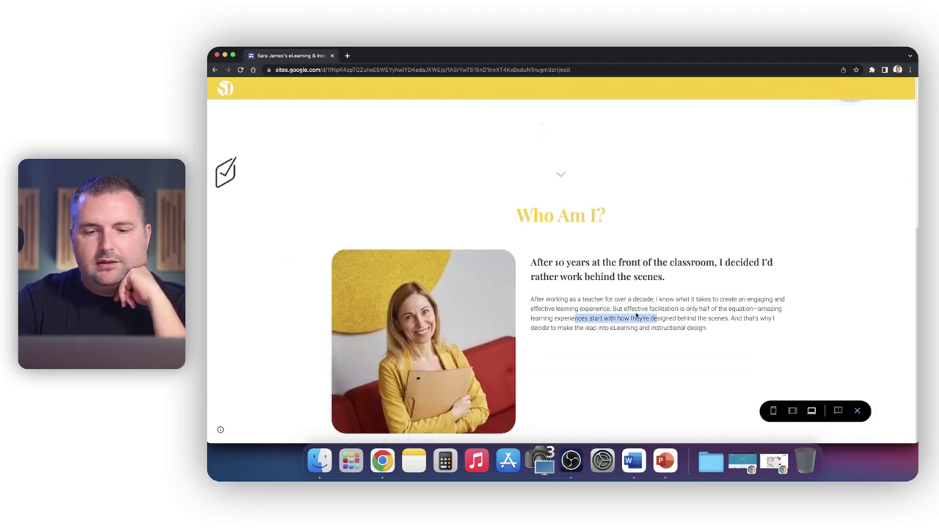
{"action": "left_click", "coordinate": [856, 411]}
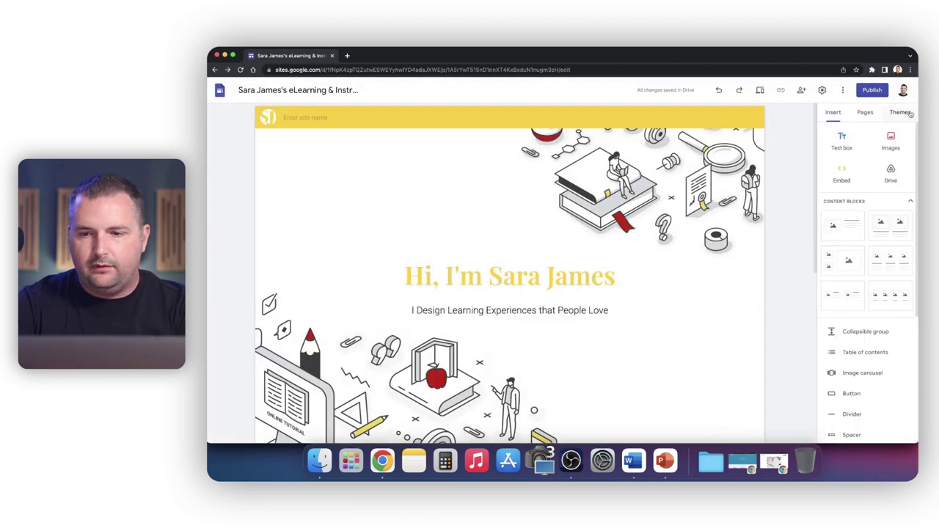
- Edit the custom theme's text settings, raising Normal text size from 12 to 15
{"action": "left_click", "coordinate": [908, 112]}
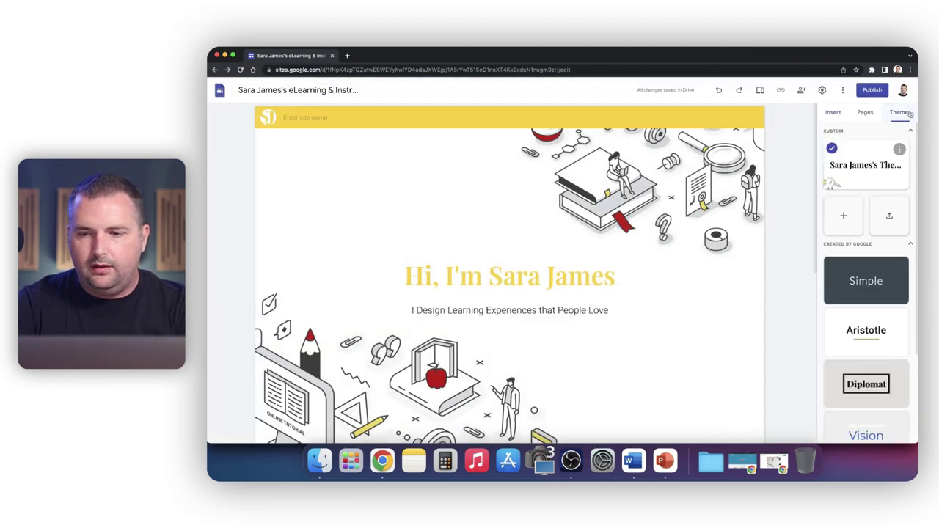
{"action": "left_click", "coordinate": [900, 149]}
{"action": "left_click", "coordinate": [878, 165]}
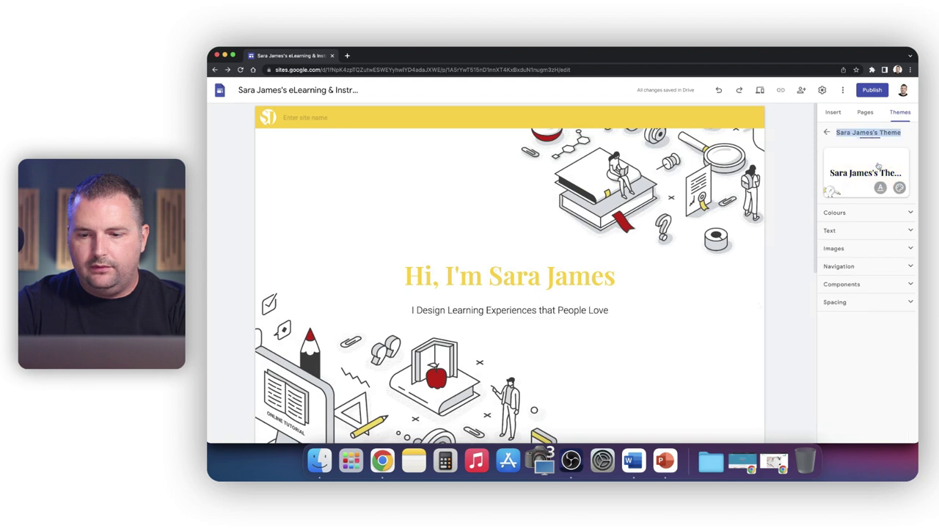
{"action": "left_click", "coordinate": [849, 231]}
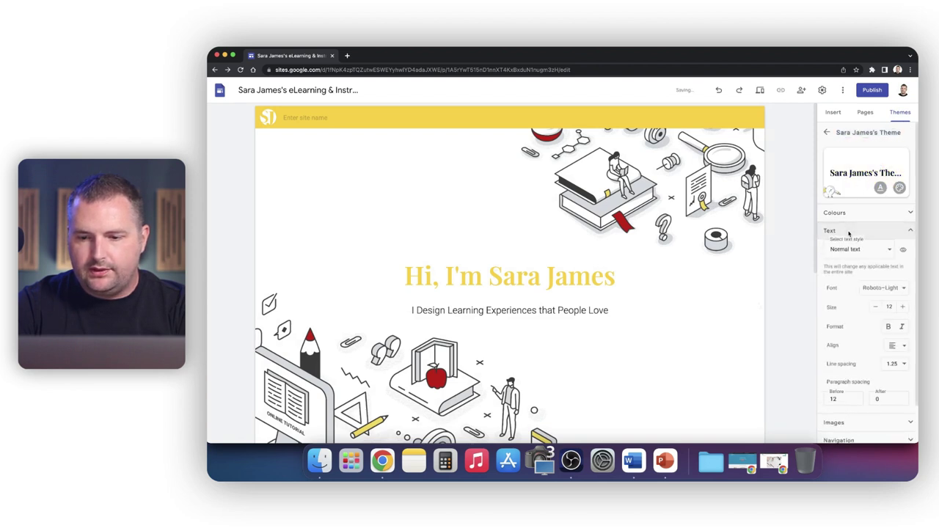
{"action": "scroll", "coordinate": [849, 233], "scroll_direction": "down", "scroll_amount": 1}
{"action": "scroll", "coordinate": [692, 330], "scroll_direction": "down", "scroll_amount": 5}
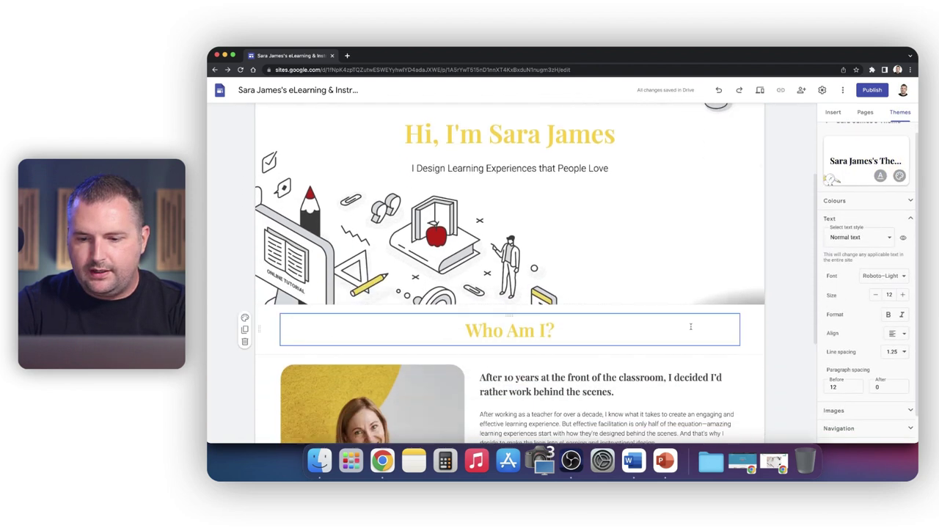
{"action": "scroll", "coordinate": [691, 326], "scroll_direction": "down", "scroll_amount": 3}
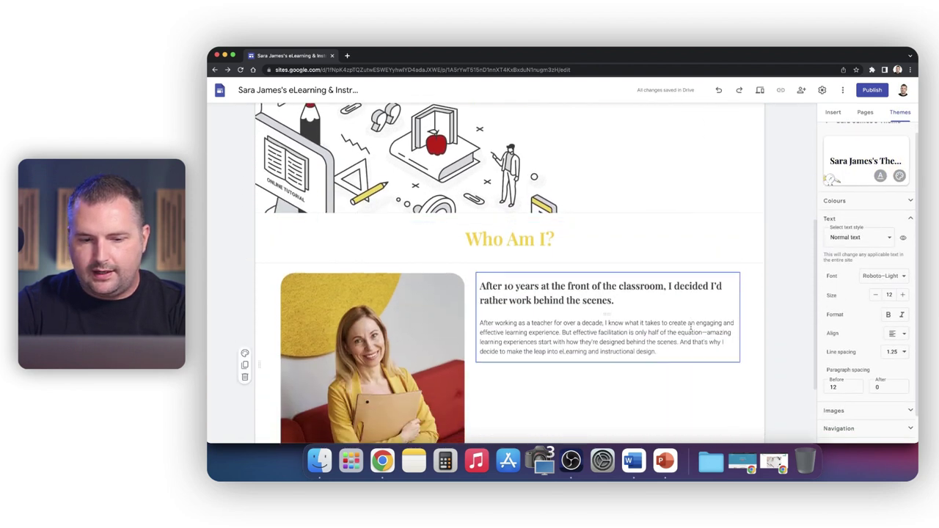
{"action": "left_click", "coordinate": [903, 296]}
{"action": "left_click", "coordinate": [902, 296]}
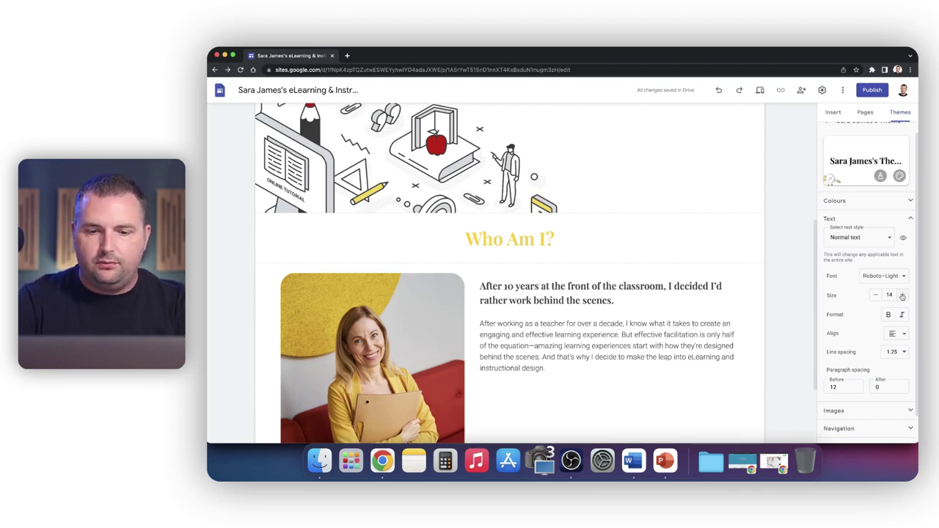
{"action": "left_click", "coordinate": [903, 295]}
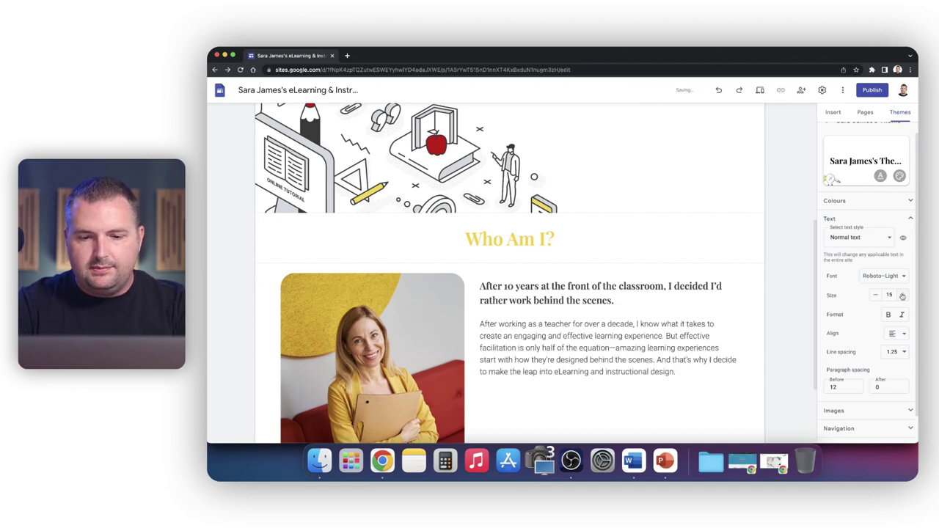
{"action": "scroll", "coordinate": [624, 359], "scroll_direction": "down", "scroll_amount": 5}
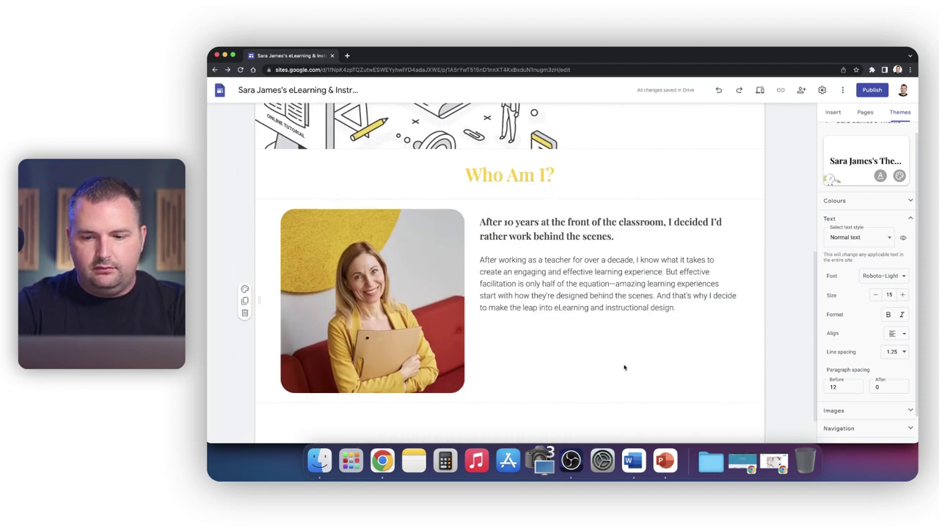
- Test the larger text by typing and deleting stray characters in the body paragraph, then leave theme settings
{"action": "left_click", "coordinate": [632, 363]}
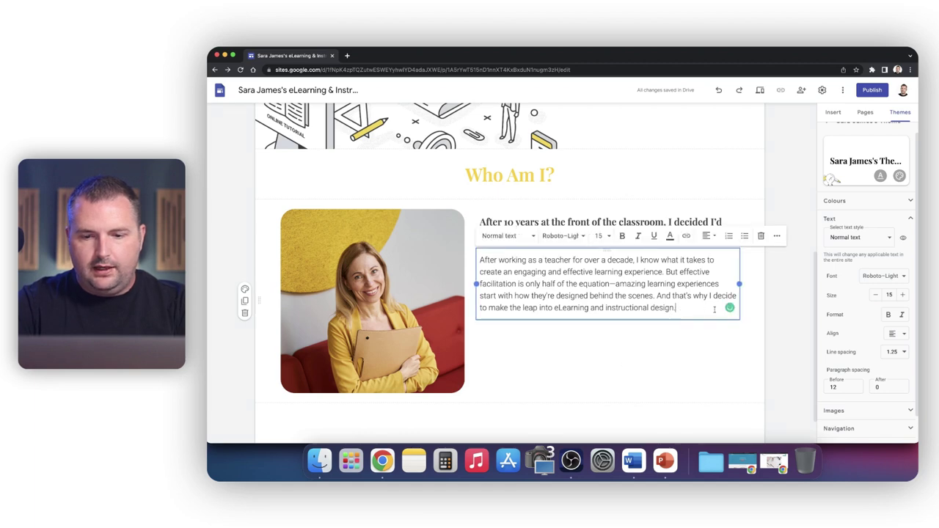
{"action": "key", "text": "Return"}
{"action": "type", "text": "dsfsdfs"}
{"action": "key", "text": "BackSpace"}
{"action": "key", "text": "BackSpace"}
{"action": "key", "text": "BackSpace"}
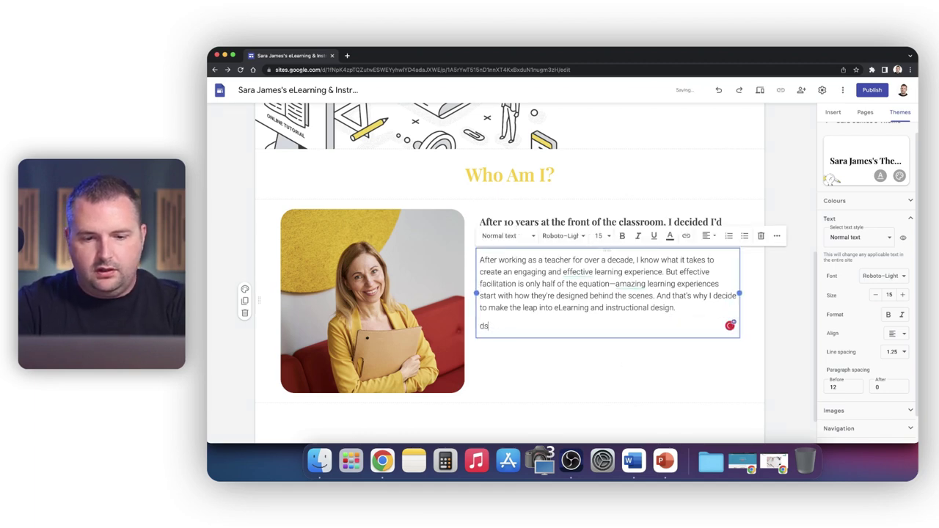
{"action": "key", "text": "BackSpace"}
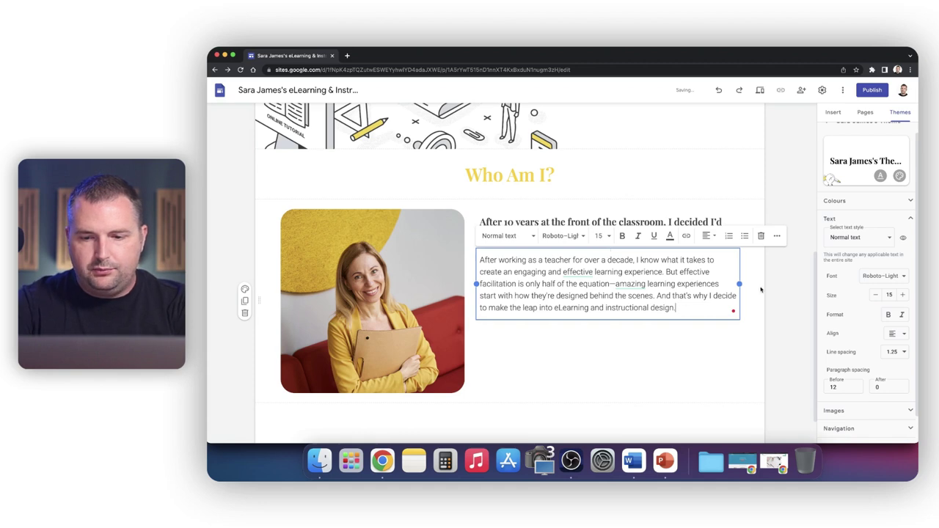
{"action": "left_click", "coordinate": [761, 290]}
{"action": "left_click", "coordinate": [827, 128]}
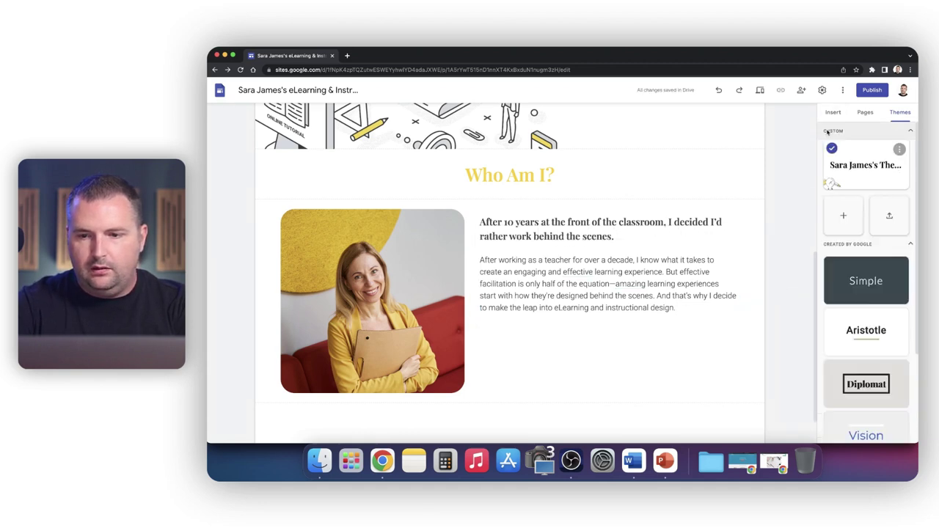
{"action": "left_click", "coordinate": [833, 113]}
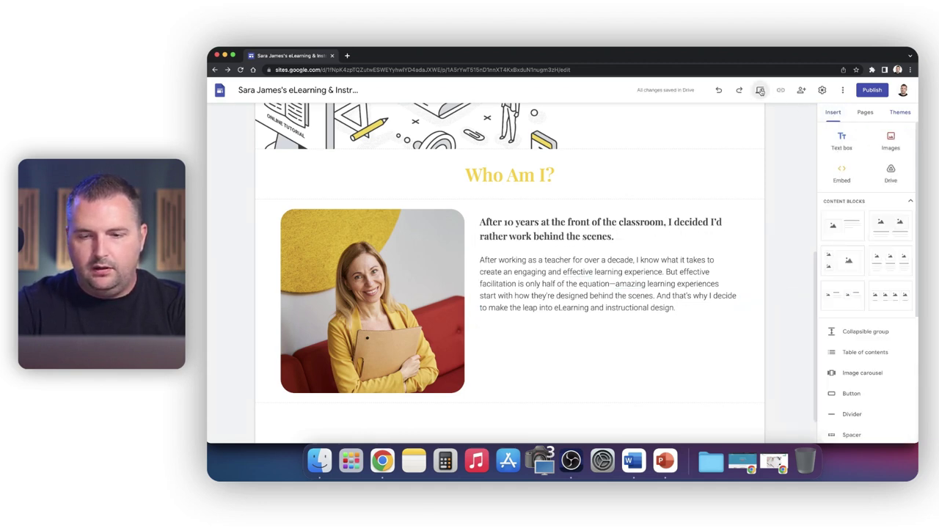
{"action": "left_click", "coordinate": [831, 222]}
{"action": "scroll", "coordinate": [788, 287], "scroll_direction": "down", "scroll_amount": 5}
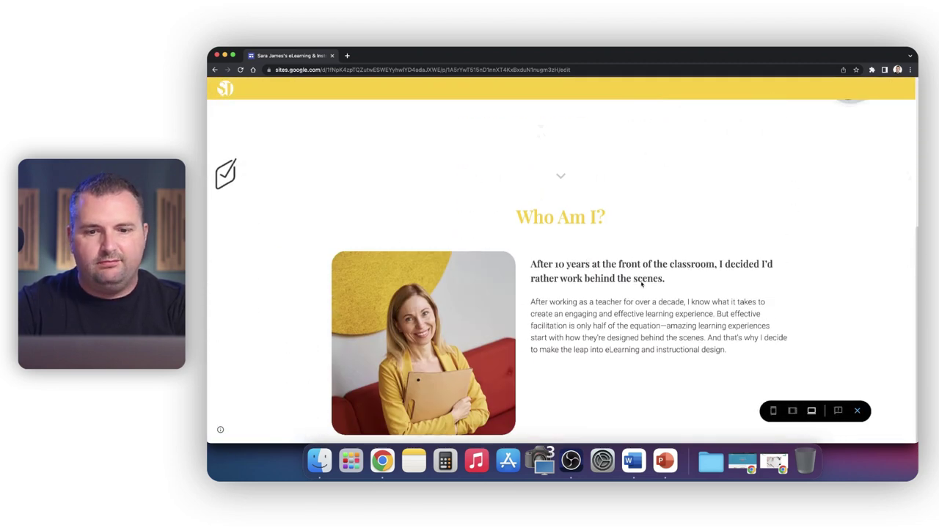
{"action": "scroll", "coordinate": [659, 324], "scroll_direction": "up", "scroll_amount": 5}
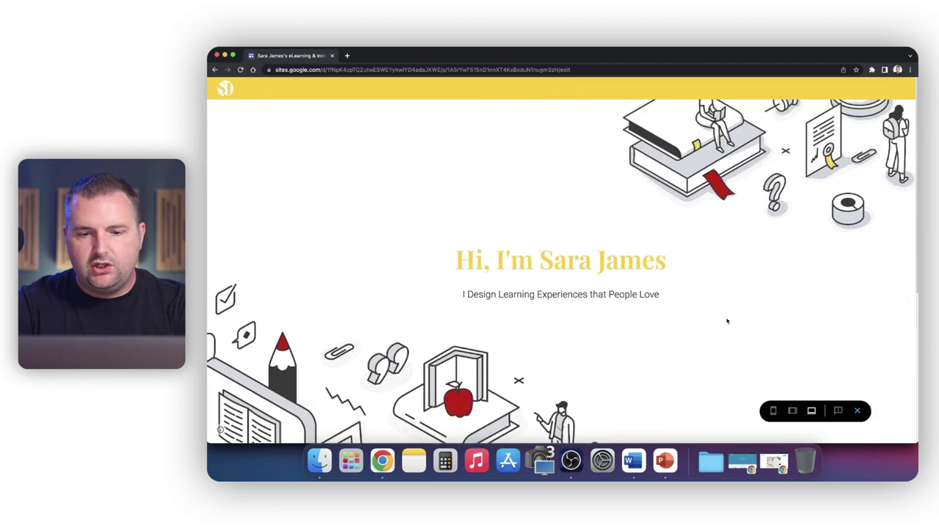
{"action": "left_click", "coordinate": [857, 410]}
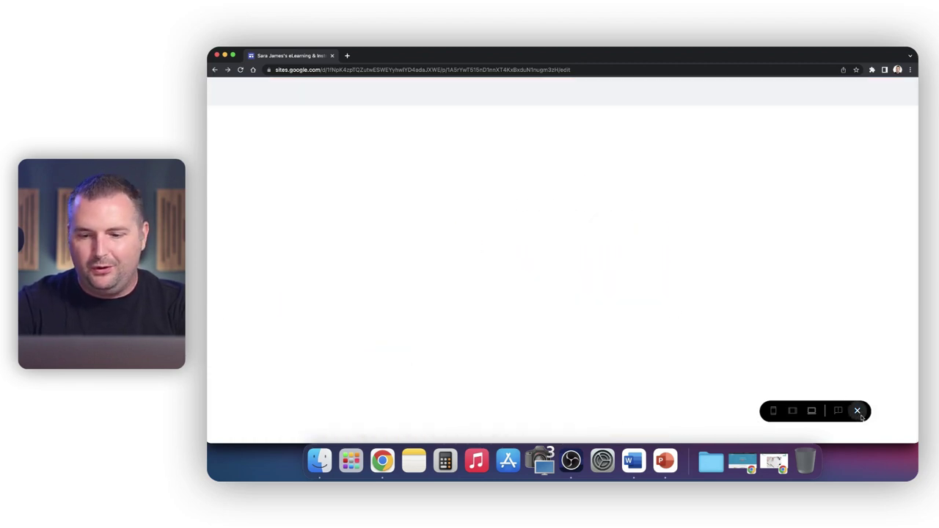
{"action": "scroll", "coordinate": [706, 296], "scroll_direction": "down", "scroll_amount": 5}
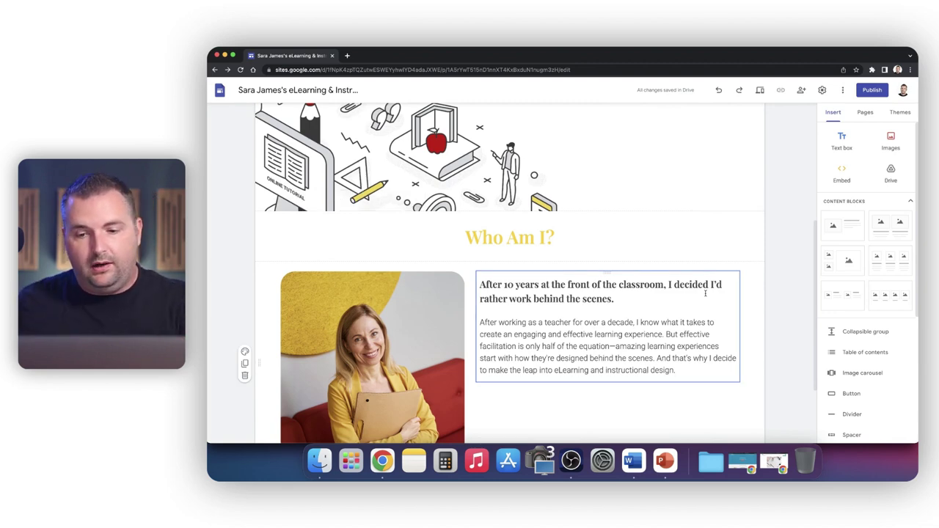
{"action": "scroll", "coordinate": [705, 293], "scroll_direction": "down", "scroll_amount": 2}
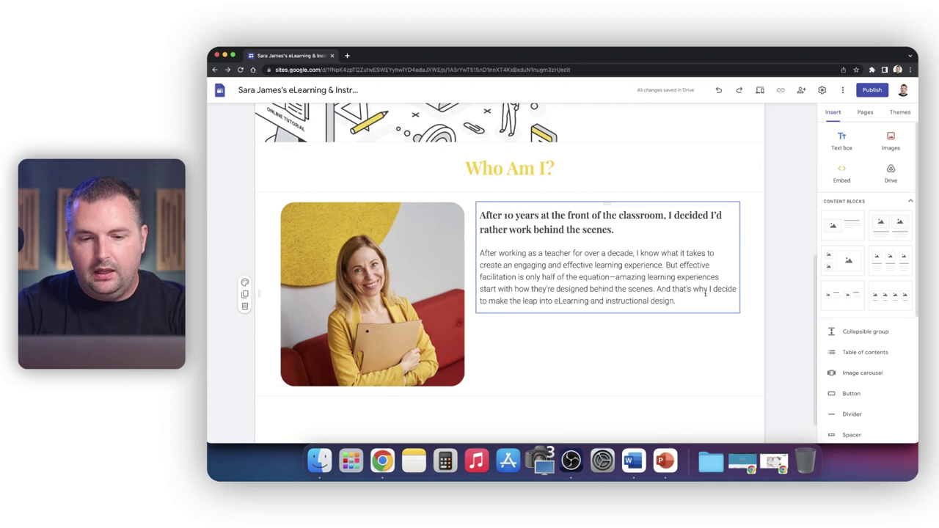
- Insert a 'LEARN MORE ABOUT' button linked to the 'Ind…' page, place it under the paragraph, and preview
{"action": "scroll", "coordinate": [706, 293], "scroll_direction": "down", "scroll_amount": 1}
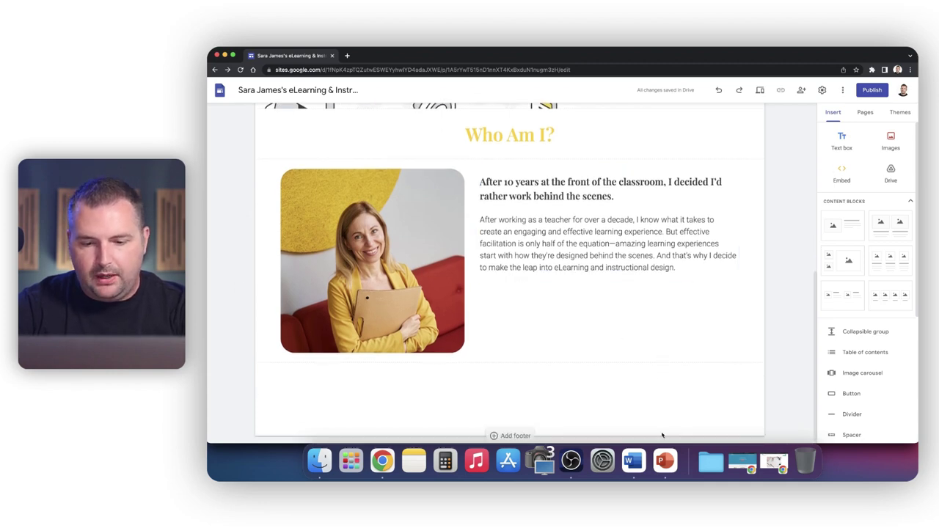
{"action": "left_click", "coordinate": [630, 466]}
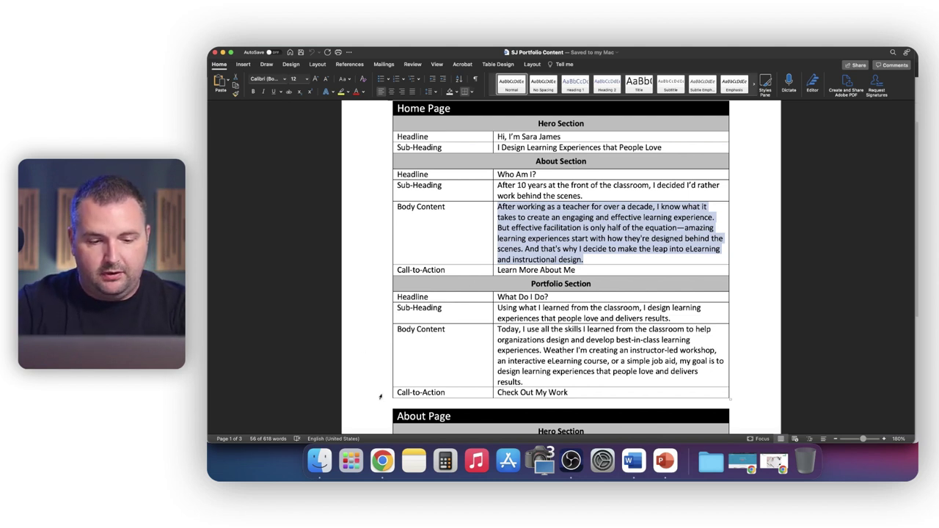
{"action": "left_click", "coordinate": [382, 461]}
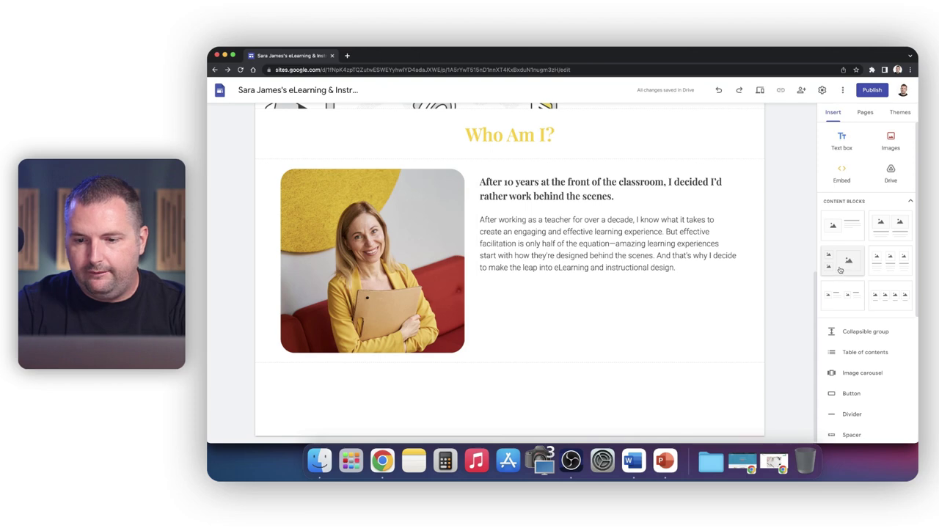
{"action": "left_click", "coordinate": [849, 394]}
{"action": "type", "text": "LE"}
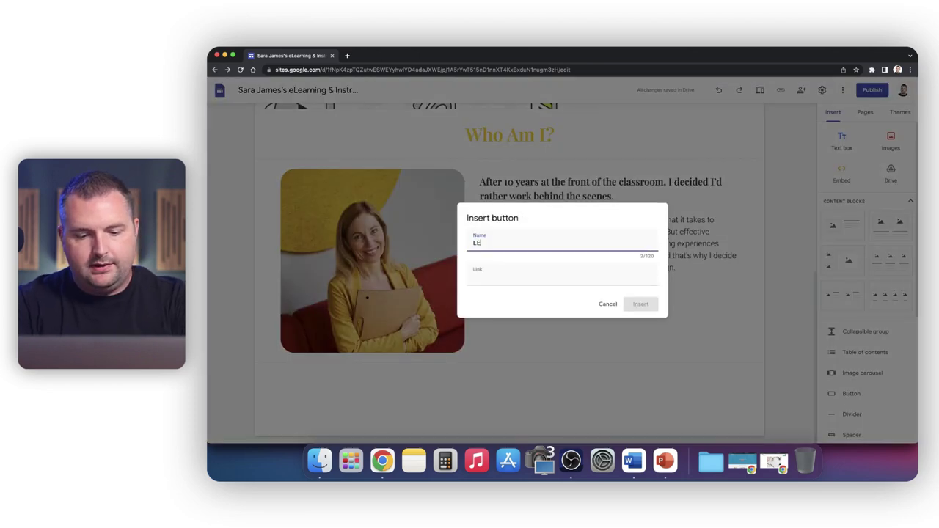
{"action": "type", "text": "ARN MORE ABOUT ME"}
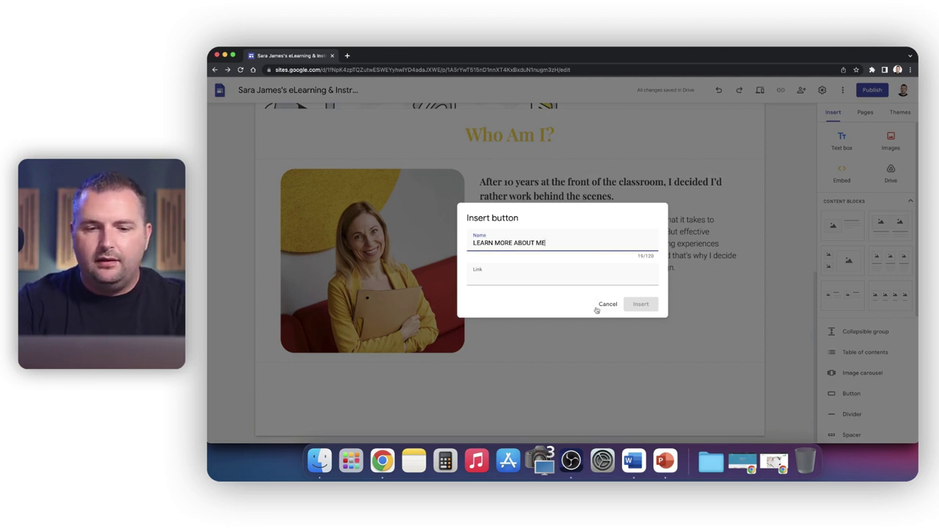
{"action": "left_click", "coordinate": [568, 275]}
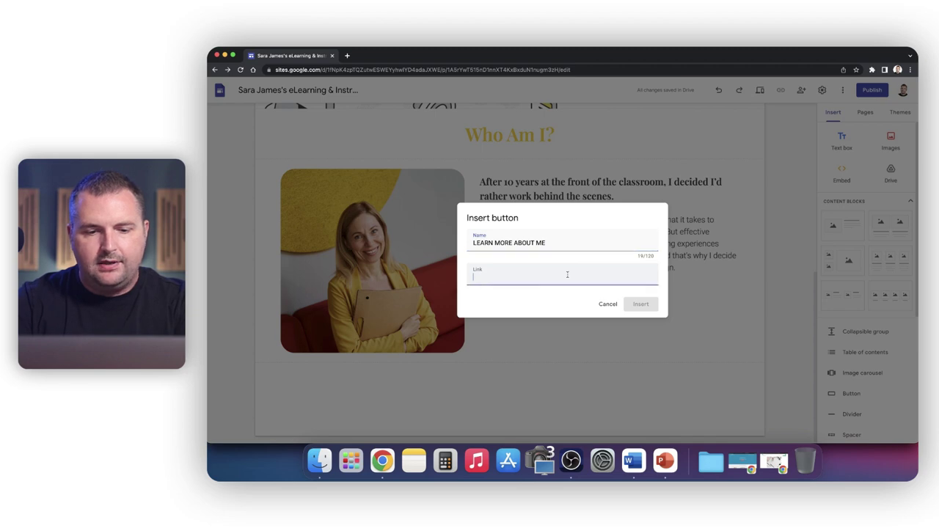
{"action": "type", "text": "Ind"}
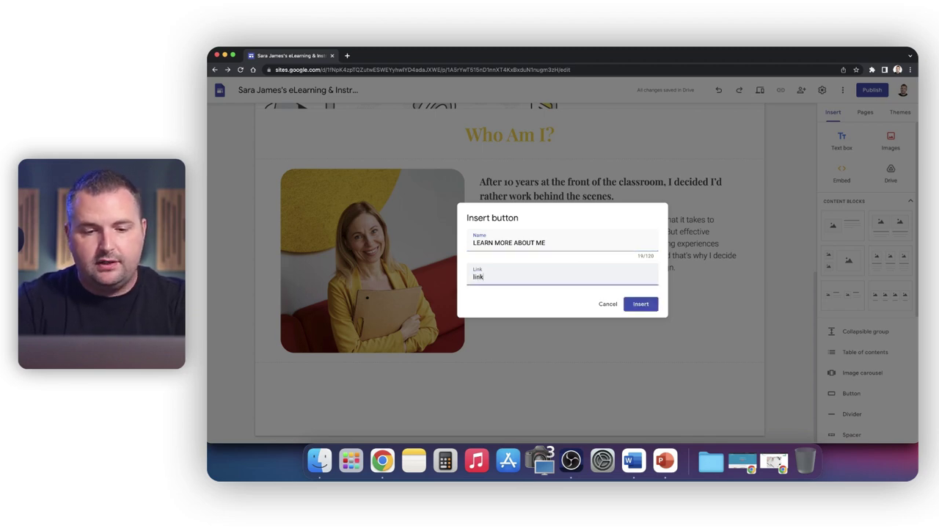
{"action": "left_click", "coordinate": [644, 303]}
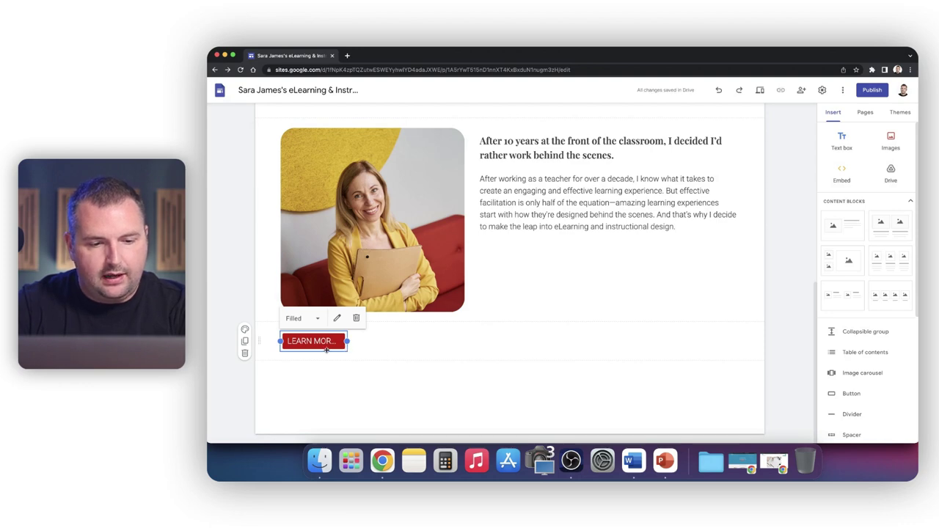
{"action": "left_click_drag", "start_coordinate": [326, 350], "coordinate": [565, 275]}
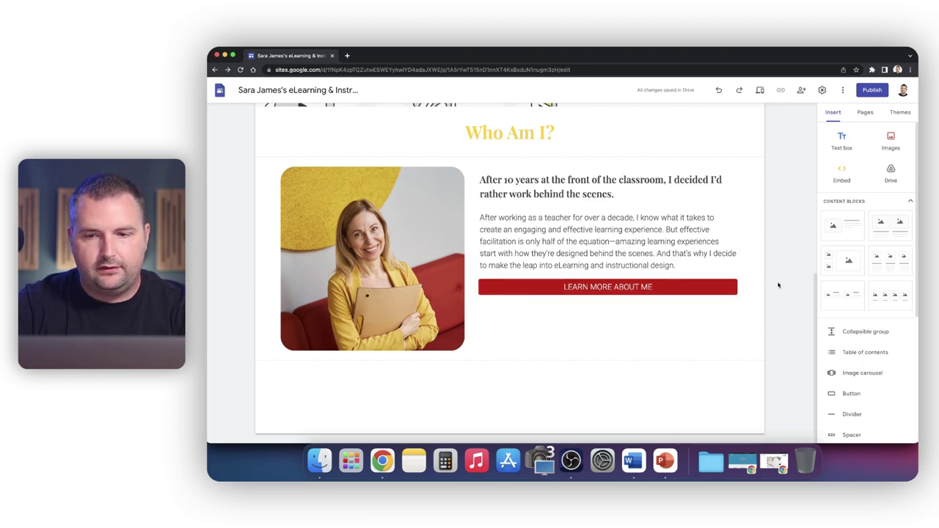
{"action": "left_click", "coordinate": [761, 90]}
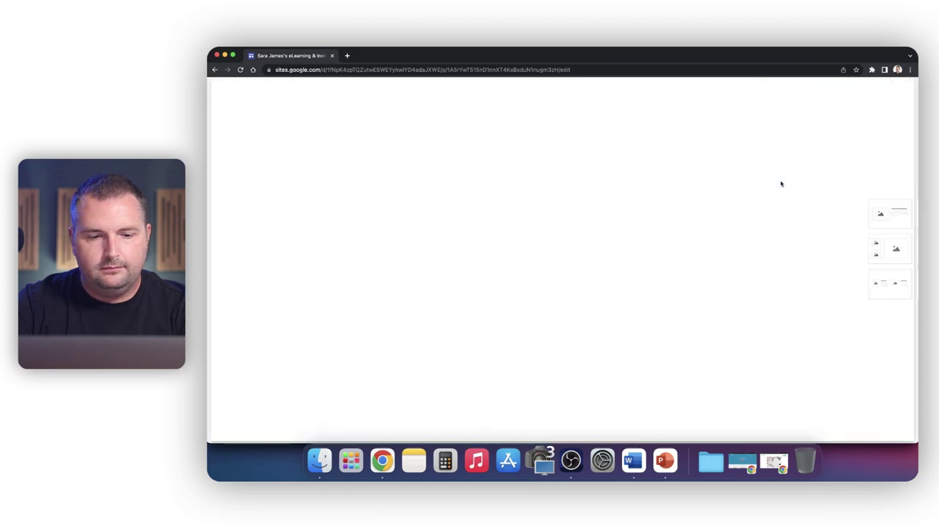
- Close the preview and scroll down through the Who Am I? section
{"action": "scroll", "coordinate": [751, 296], "scroll_direction": "down", "scroll_amount": 5}
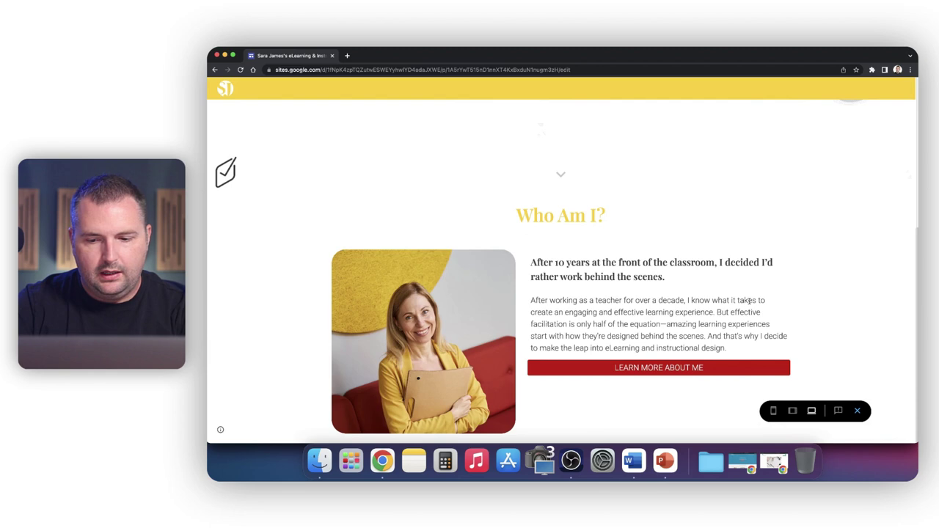
{"action": "left_click", "coordinate": [860, 412]}
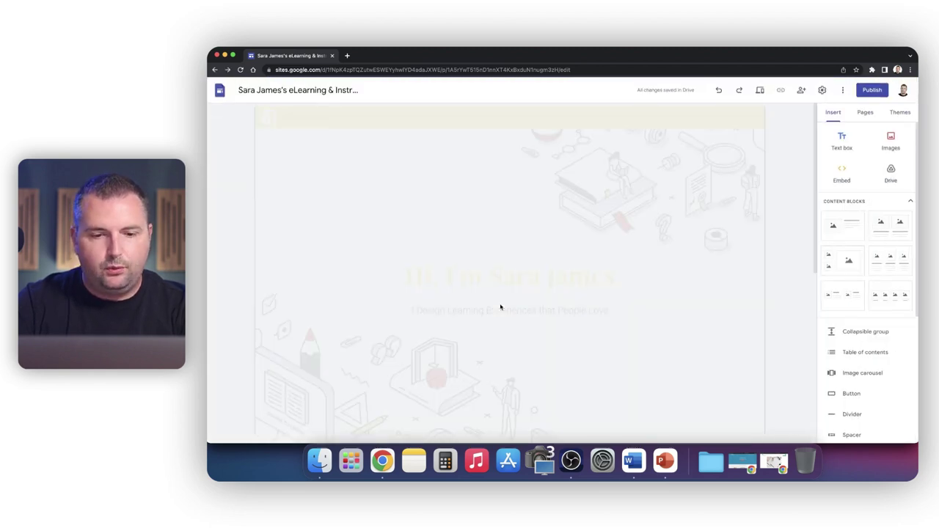
{"action": "scroll", "coordinate": [499, 308], "scroll_direction": "down", "scroll_amount": 3}
{"action": "scroll", "coordinate": [499, 304], "scroll_direction": "down", "scroll_amount": 3}
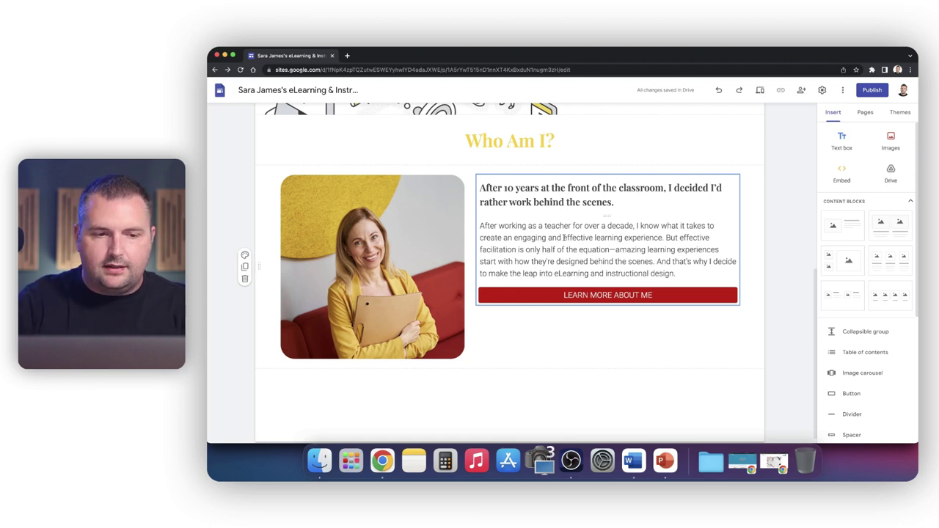
- Duplicate the Who Am I? heading section below the photo block and retype it as 'What Do I Do?'
{"action": "left_click", "coordinate": [399, 152]}
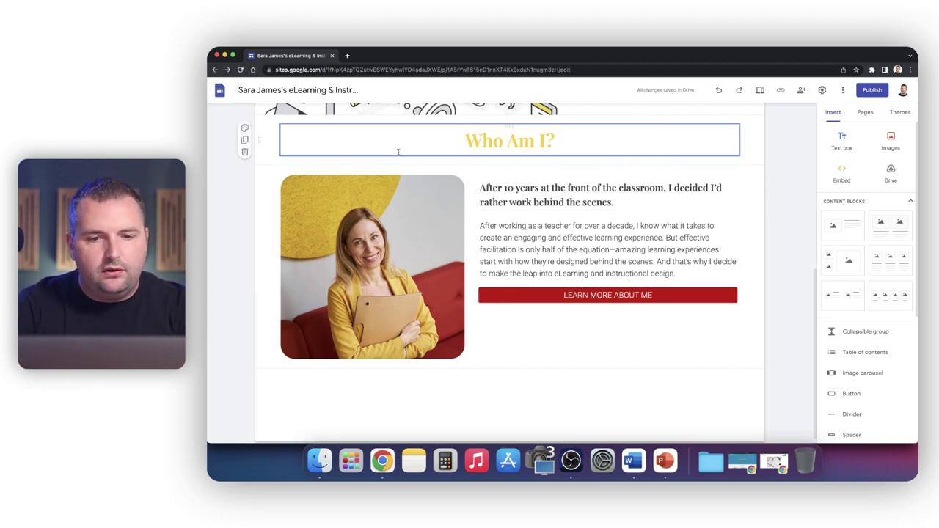
{"action": "left_click", "coordinate": [245, 139]}
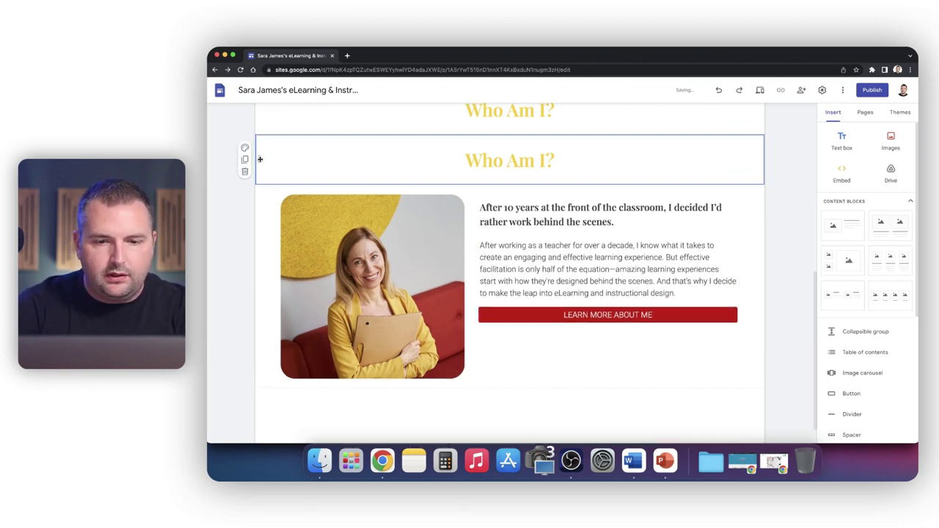
{"action": "left_click_drag", "start_coordinate": [260, 159], "coordinate": [315, 360]}
{"action": "left_click", "coordinate": [518, 363]}
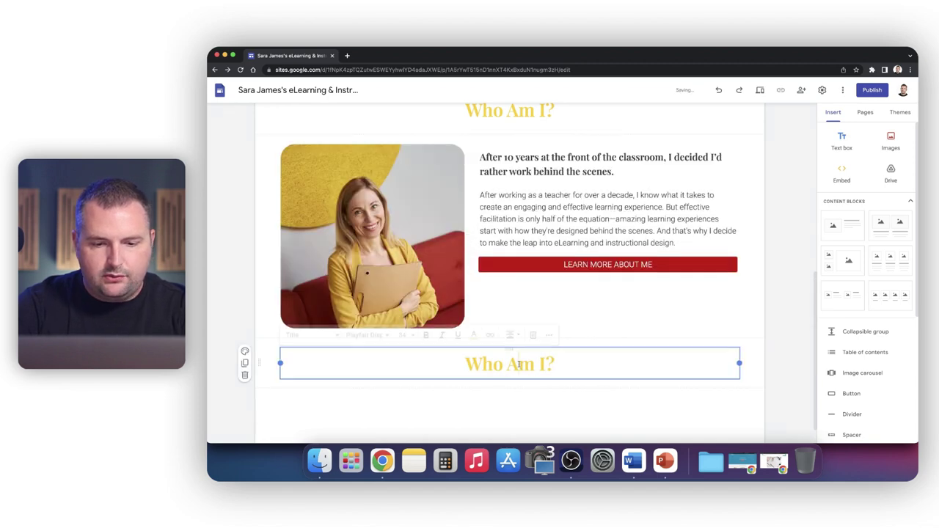
{"action": "triple_click", "coordinate": [518, 364]}
{"action": "left_click", "coordinate": [633, 461]}
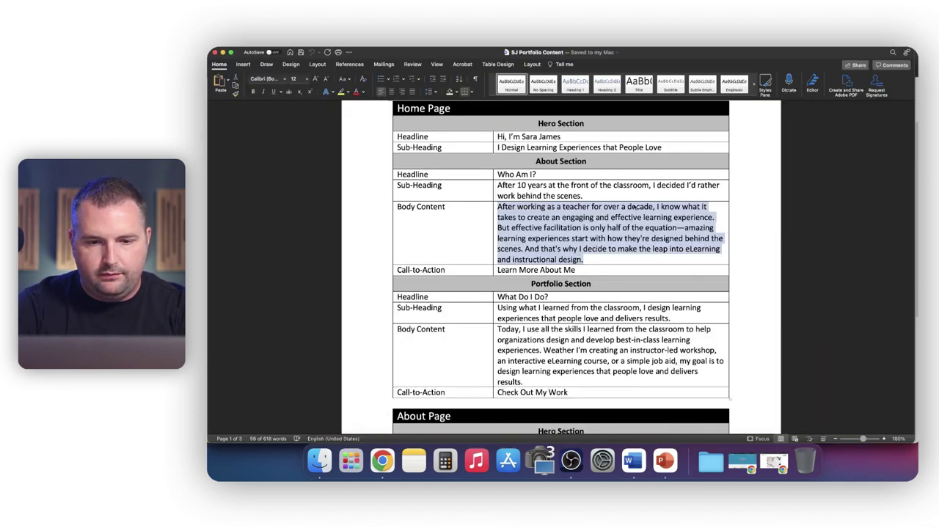
{"action": "scroll", "coordinate": [528, 220], "scroll_direction": "down", "scroll_amount": 3}
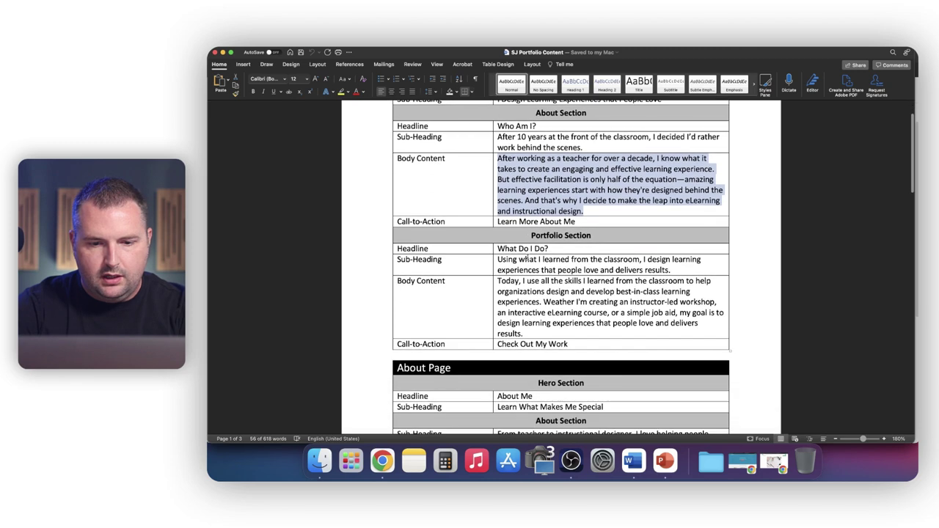
{"action": "left_click", "coordinate": [382, 461]}
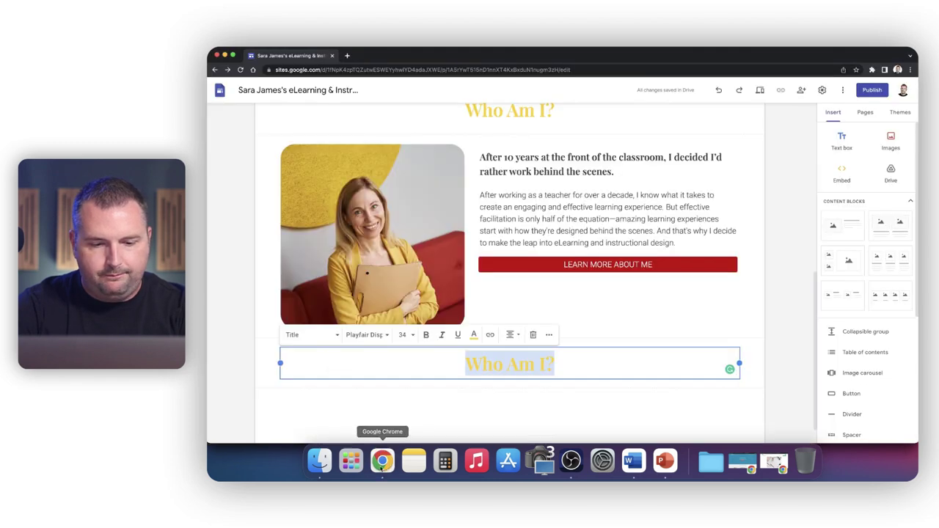
{"action": "type", "text": "What Do I Do?"}
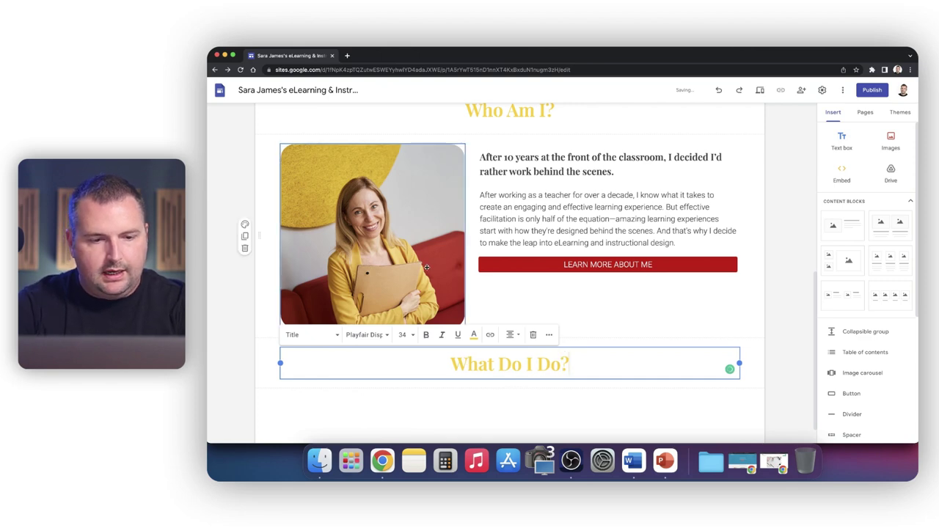
- Duplicate the photo-and-text section under the new heading and move its photo to the right of the text
{"action": "left_click", "coordinate": [245, 236]}
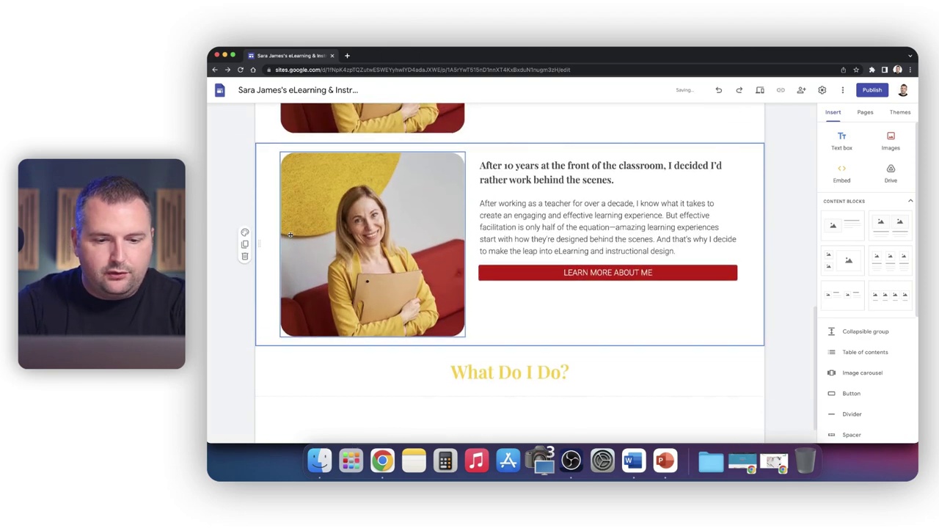
{"action": "left_click_drag", "start_coordinate": [260, 372], "coordinate": [350, 193]}
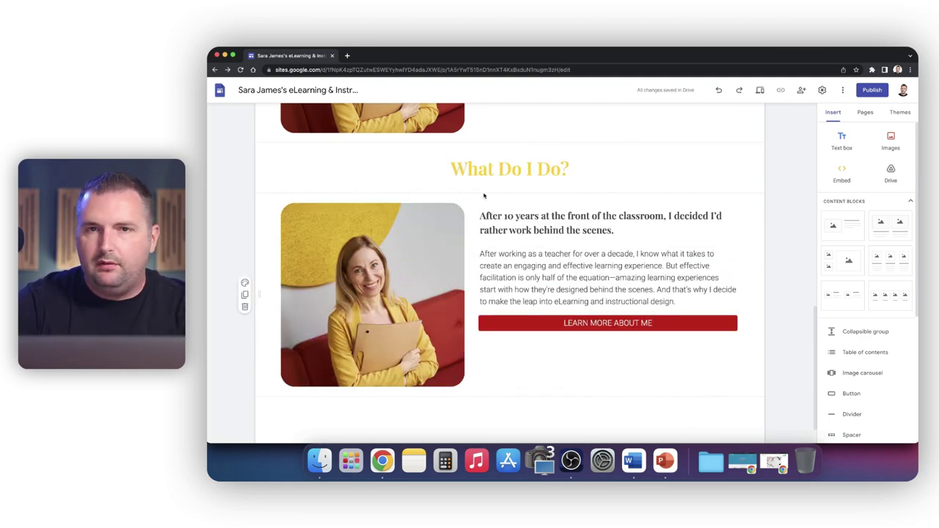
{"action": "scroll", "coordinate": [483, 195], "scroll_direction": "up", "scroll_amount": 5}
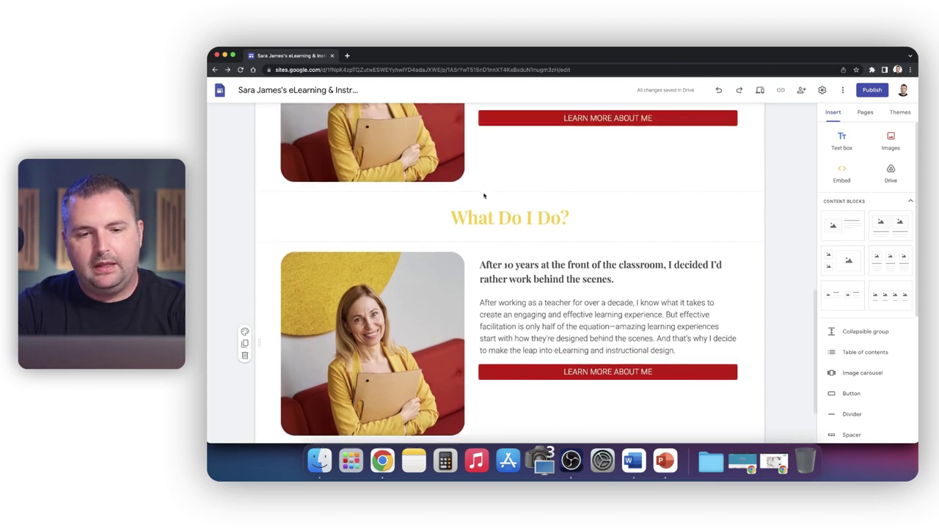
{"action": "scroll", "coordinate": [484, 195], "scroll_direction": "down", "scroll_amount": 5}
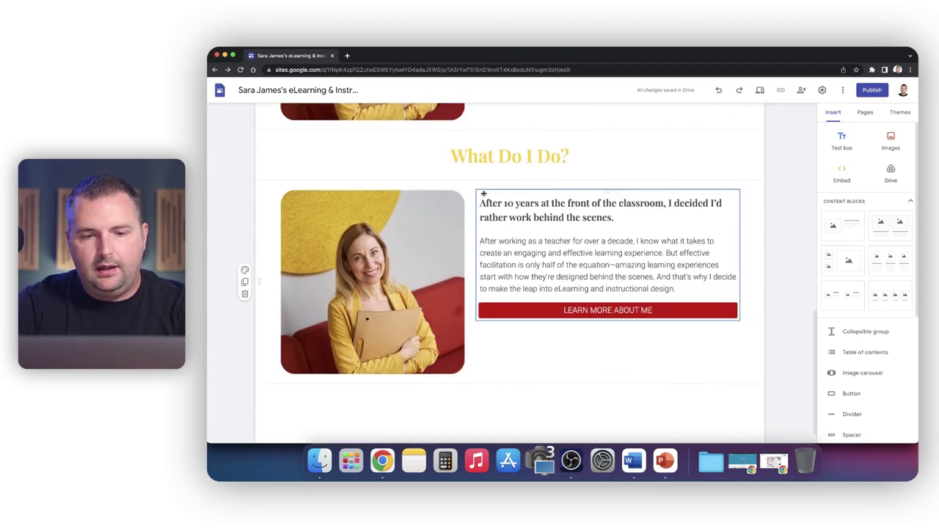
{"action": "scroll", "coordinate": [440, 257], "scroll_direction": "up", "scroll_amount": 4}
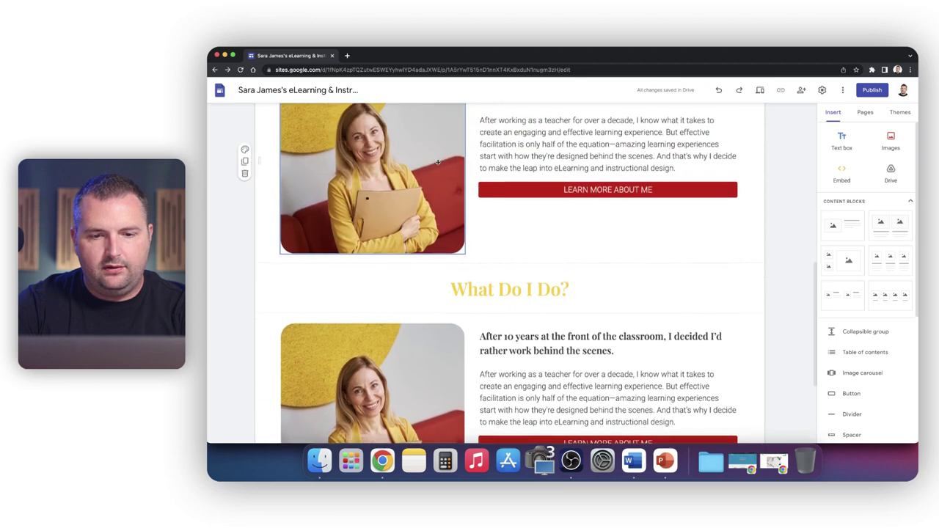
{"action": "scroll", "coordinate": [411, 272], "scroll_direction": "down", "scroll_amount": 3}
{"action": "left_click_drag", "start_coordinate": [394, 276], "coordinate": [748, 252]}
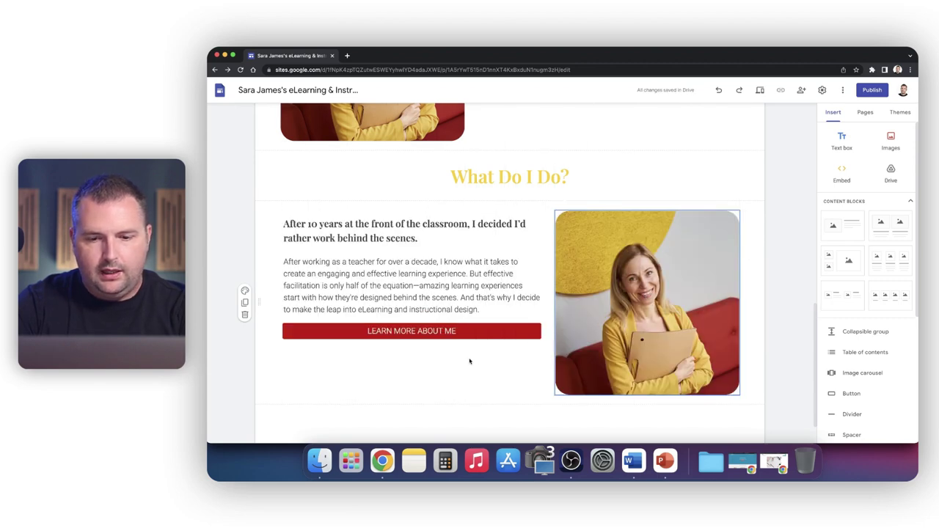
{"action": "left_click", "coordinate": [616, 305]}
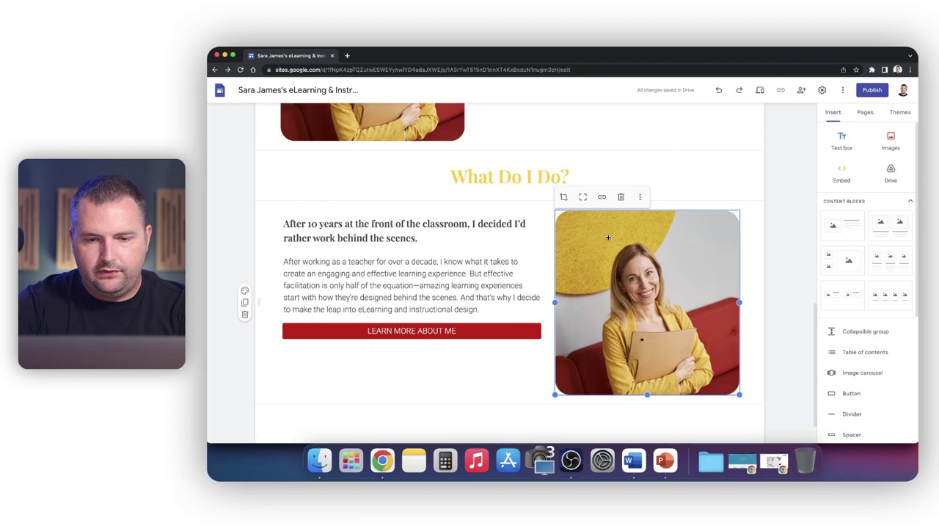
- Replace the What Do I Do? photo with the uploaded SJ Meeting.jpg
{"action": "left_click", "coordinate": [640, 197]}
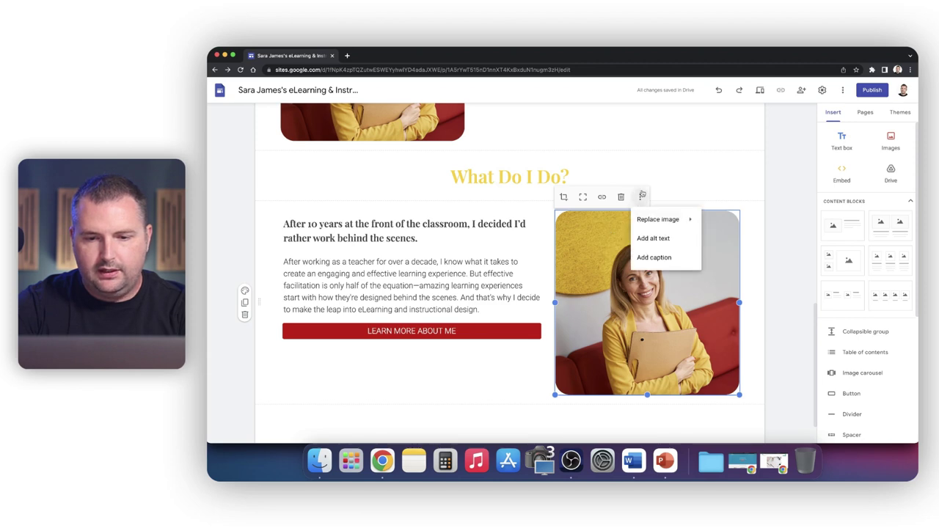
{"action": "mouse_move", "coordinate": [677, 219]}
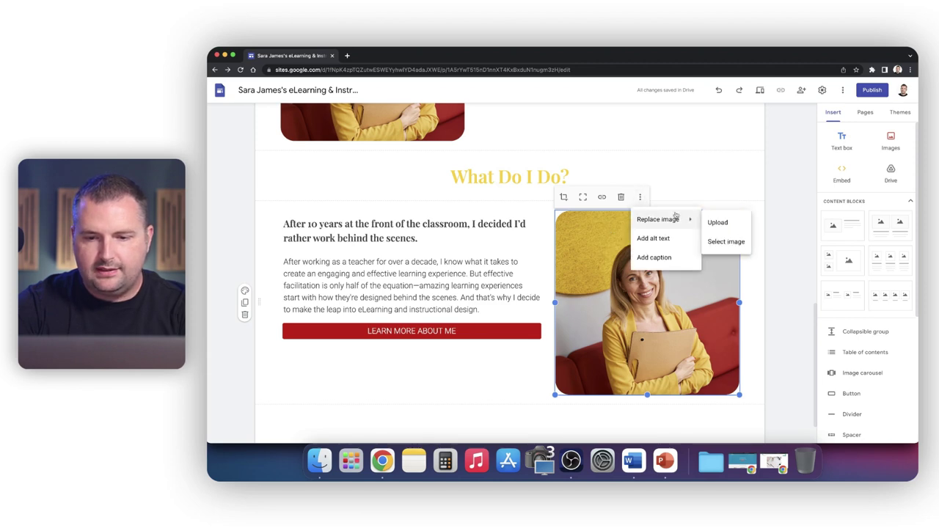
{"action": "left_click", "coordinate": [725, 222]}
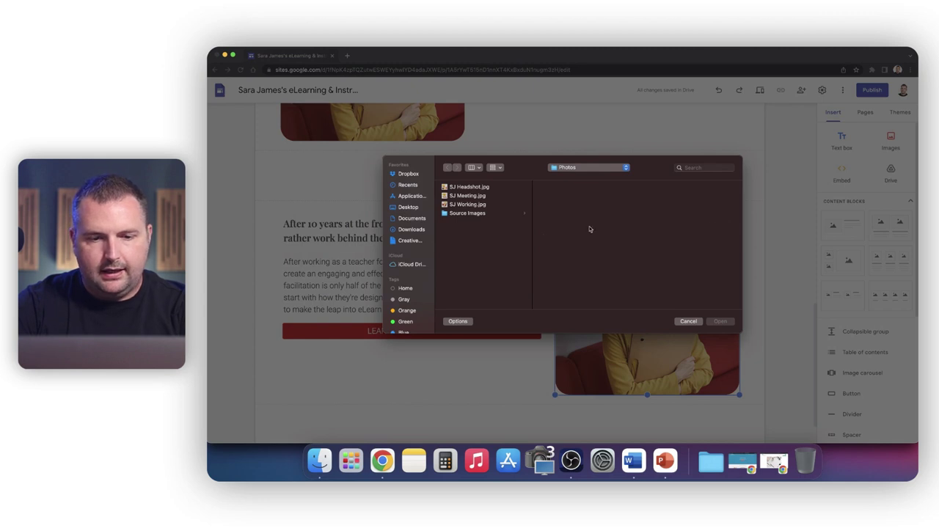
{"action": "left_click", "coordinate": [463, 197]}
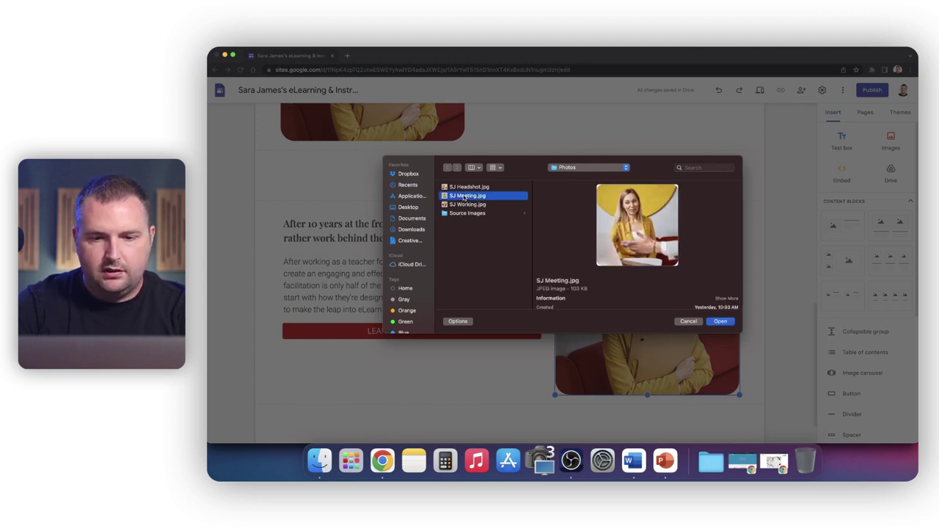
{"action": "left_click", "coordinate": [464, 206]}
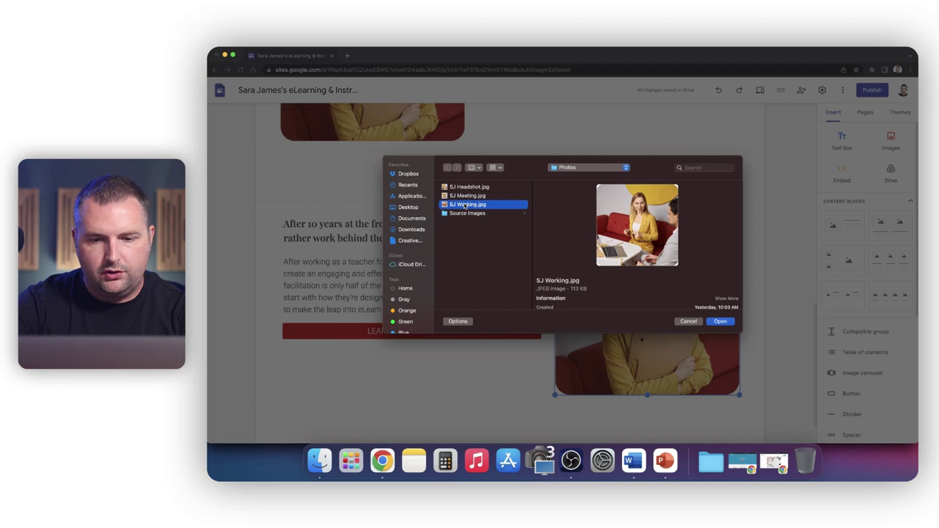
{"action": "left_click", "coordinate": [475, 197]}
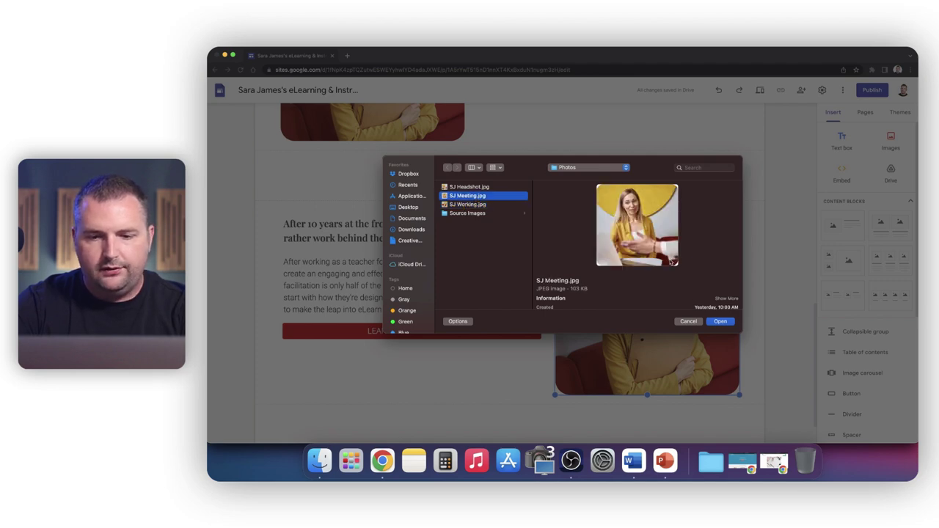
{"action": "left_click", "coordinate": [715, 320]}
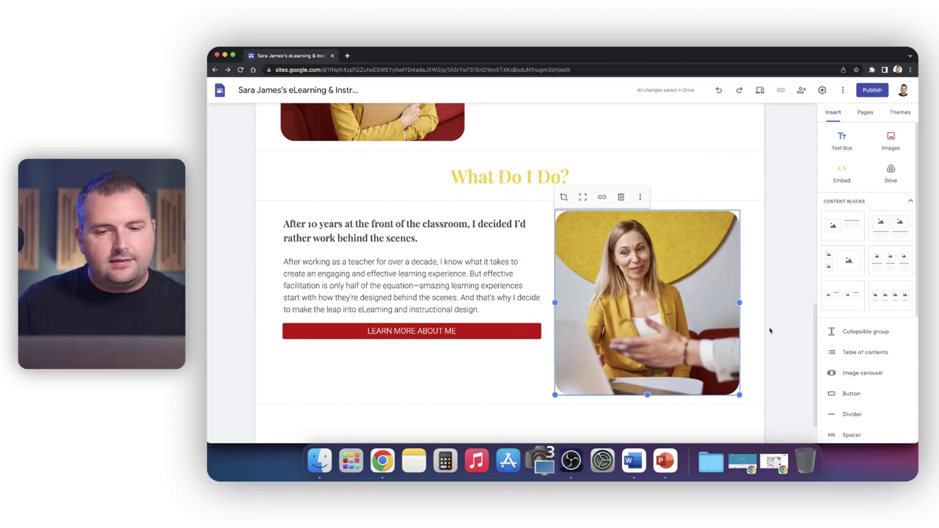
- Copy the Portfolio sub-heading from Word and paste it, matching style, over the What Do I Do? sub-heading
{"action": "scroll", "coordinate": [770, 331], "scroll_direction": "up", "scroll_amount": 2}
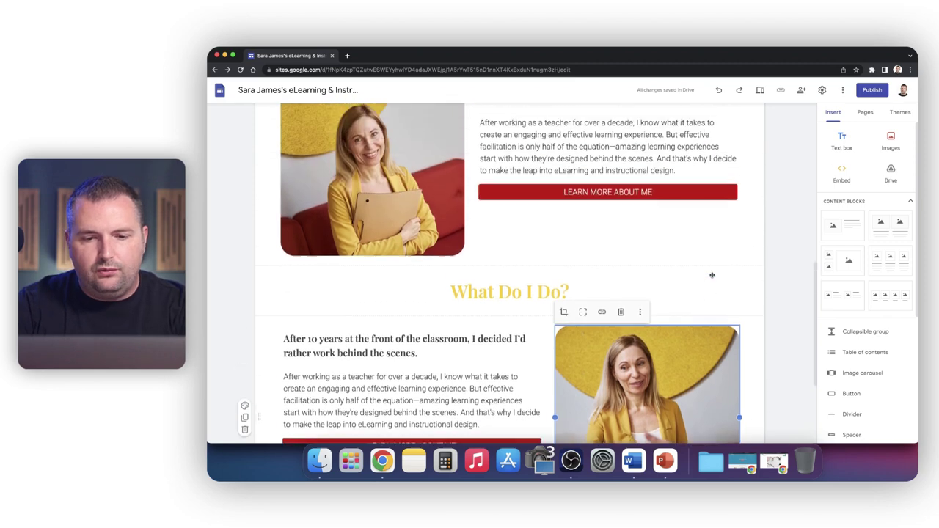
{"action": "scroll", "coordinate": [712, 275], "scroll_direction": "down", "scroll_amount": 1}
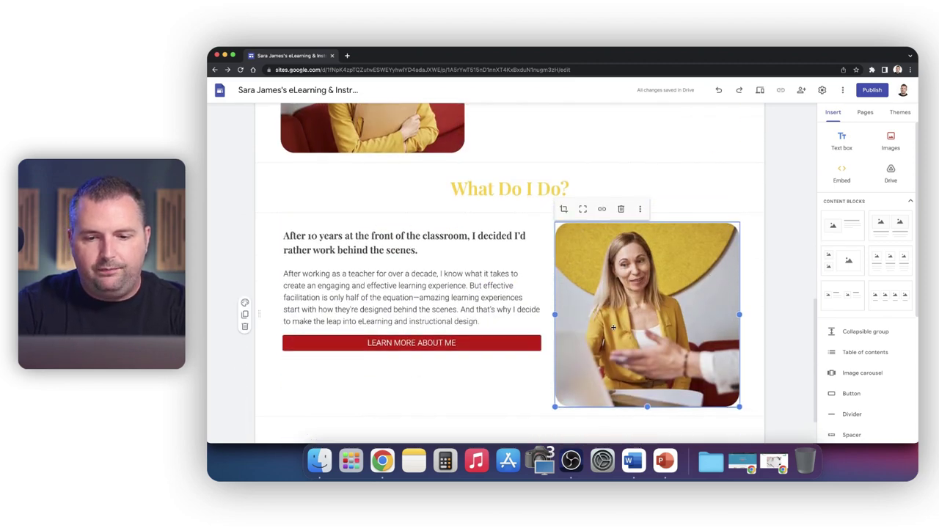
{"action": "scroll", "coordinate": [613, 327], "scroll_direction": "up", "scroll_amount": 5}
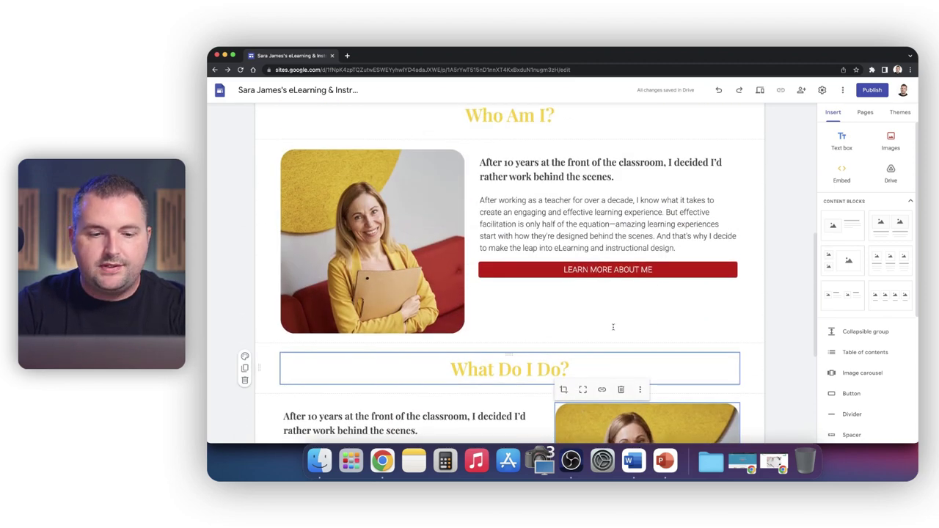
{"action": "scroll", "coordinate": [613, 327], "scroll_direction": "down", "scroll_amount": 5}
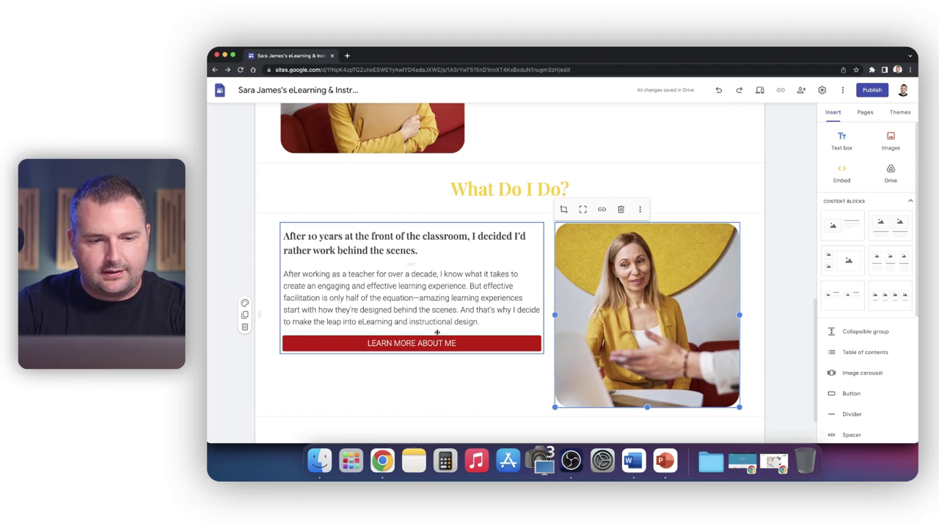
{"action": "left_click", "coordinate": [633, 460]}
{"action": "scroll", "coordinate": [543, 237], "scroll_direction": "down", "scroll_amount": 1}
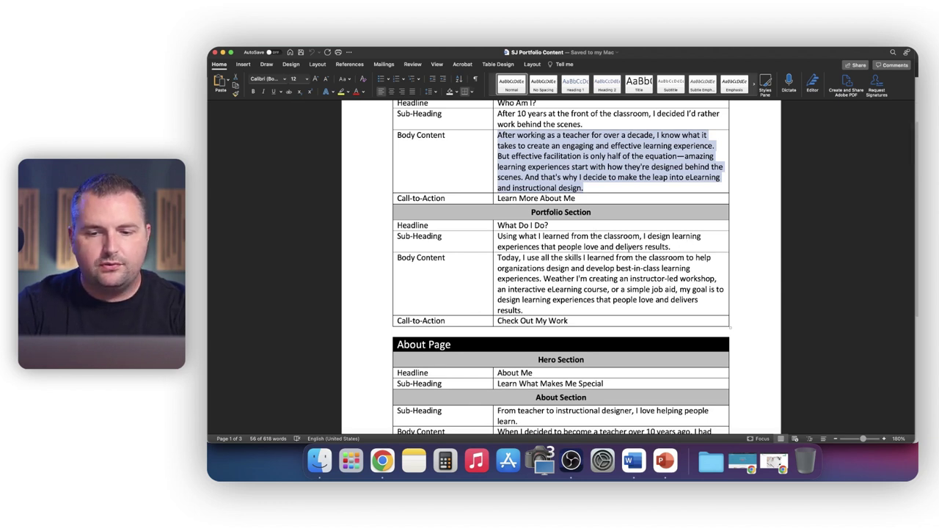
{"action": "left_click_drag", "start_coordinate": [685, 249], "coordinate": [519, 243]}
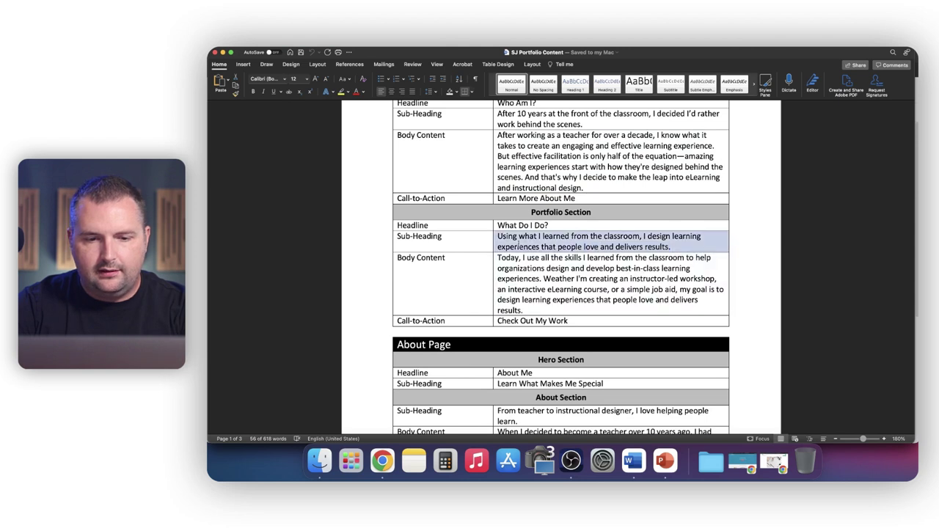
{"action": "left_click", "coordinate": [509, 240]}
{"action": "left_click_drag", "start_coordinate": [670, 248], "coordinate": [497, 237]}
{"action": "key", "text": "super+c"}
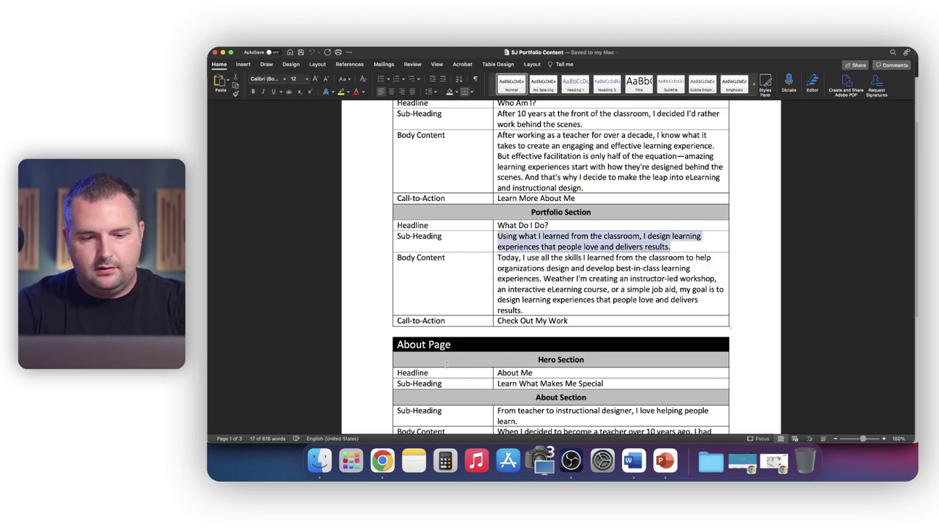
{"action": "left_click", "coordinate": [382, 460]}
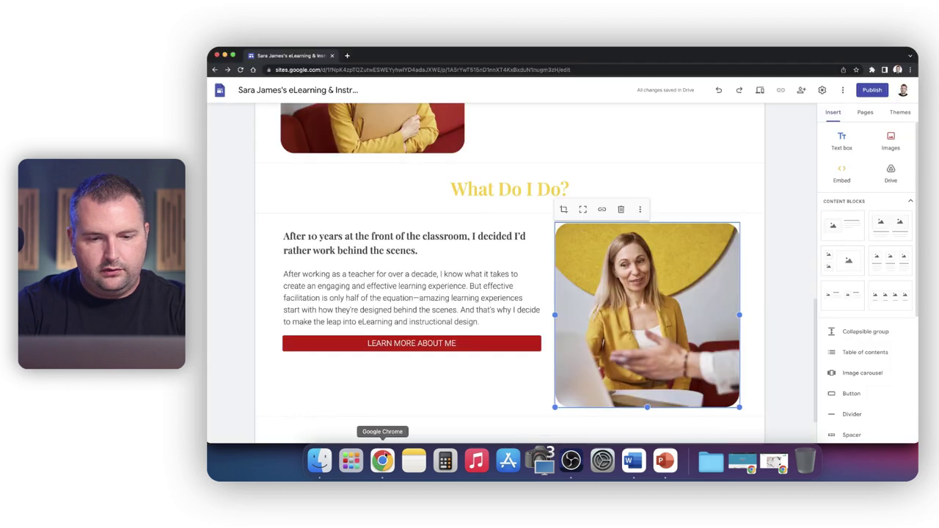
{"action": "triple_click", "coordinate": [383, 242]}
{"action": "right_click", "coordinate": [383, 242]}
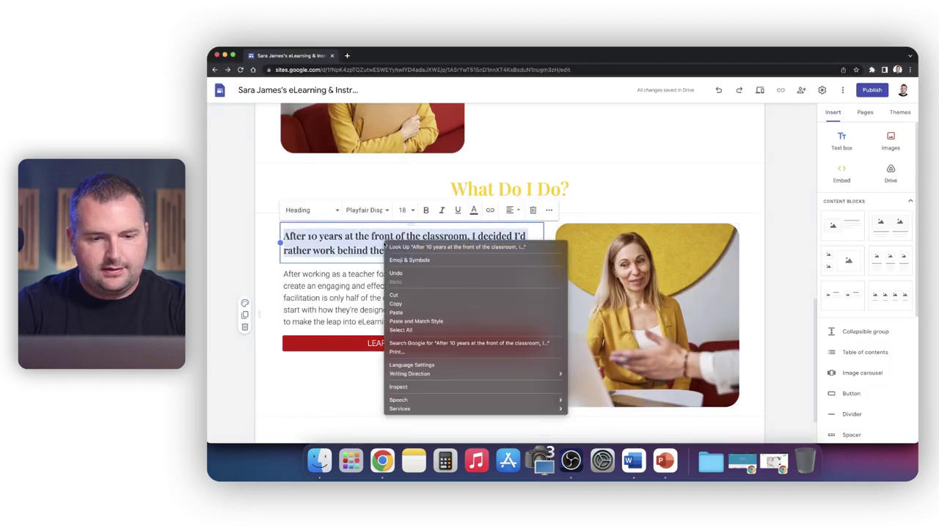
{"action": "left_click", "coordinate": [426, 322]}
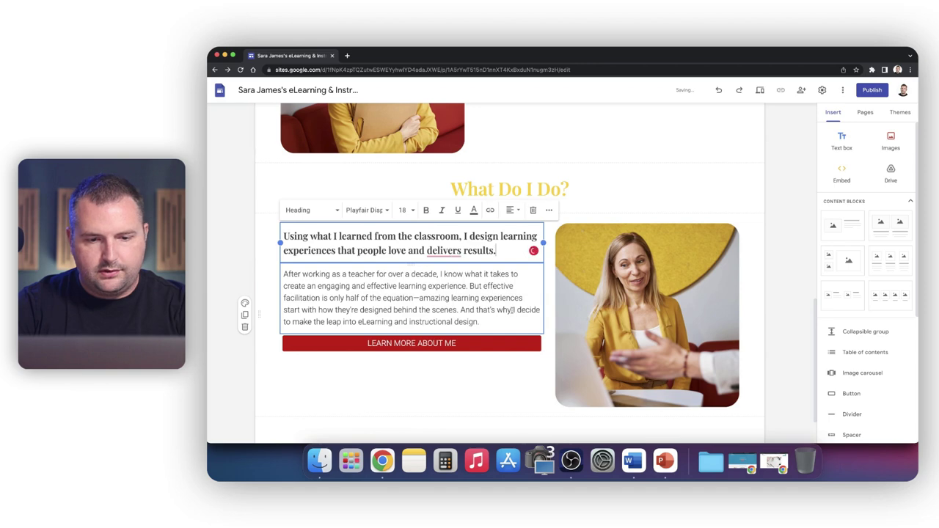
- Select the Portfolio Section body content paragraph in the Word document
{"action": "mouse_move", "coordinate": [444, 250]}
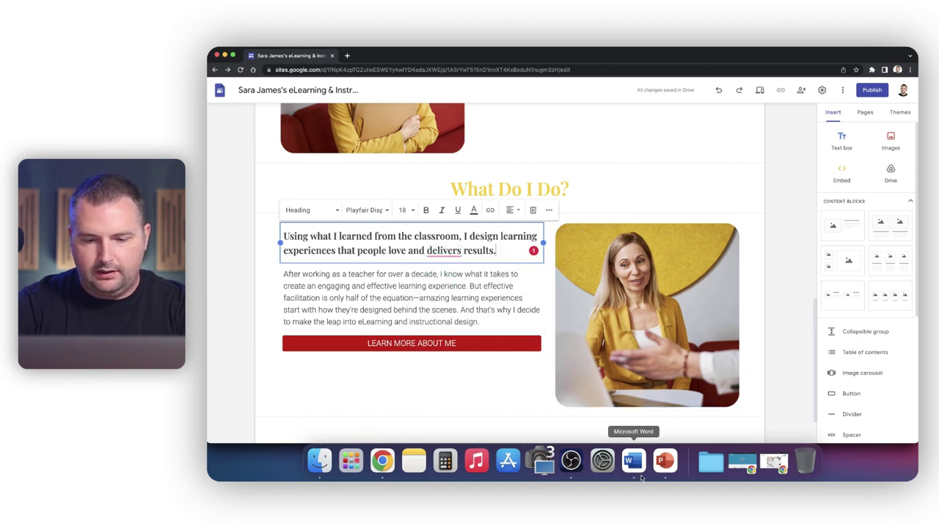
{"action": "left_click", "coordinate": [633, 461]}
{"action": "left_click", "coordinate": [521, 310]}
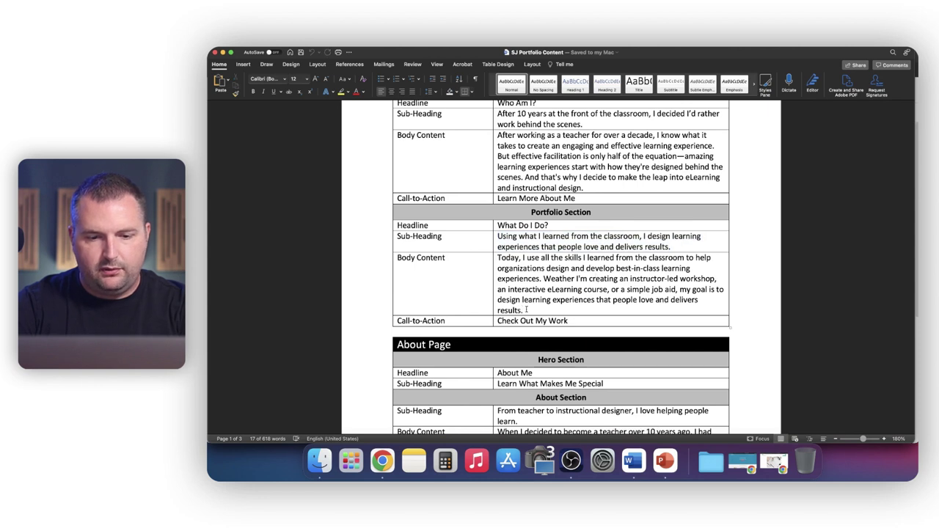
{"action": "left_click_drag", "start_coordinate": [526, 310], "coordinate": [497, 258]}
{"action": "key", "text": "super+c"}
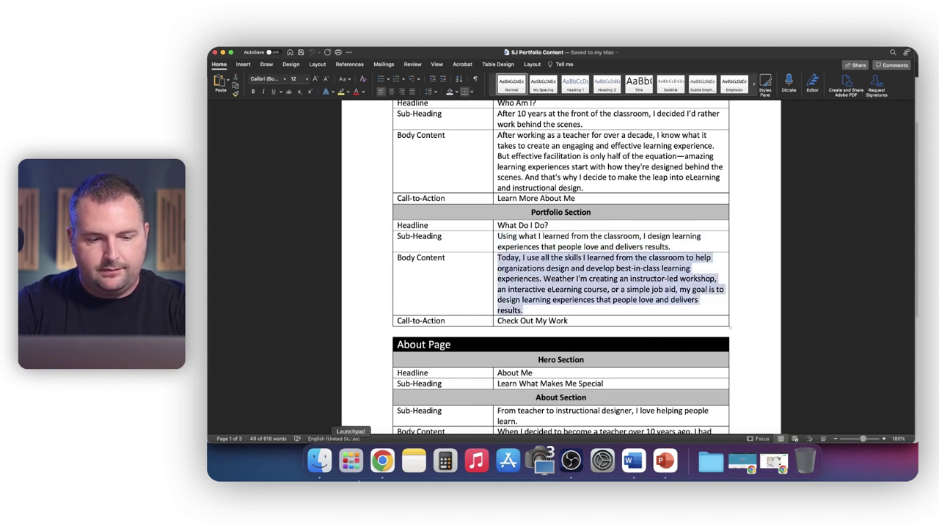
- Paste the 'Today, I use all the skills…' paragraph, matching style, over the What Do I Do? body text
{"action": "left_click", "coordinate": [381, 460]}
{"action": "triple_click", "coordinate": [362, 297]}
{"action": "right_click", "coordinate": [361, 298]}
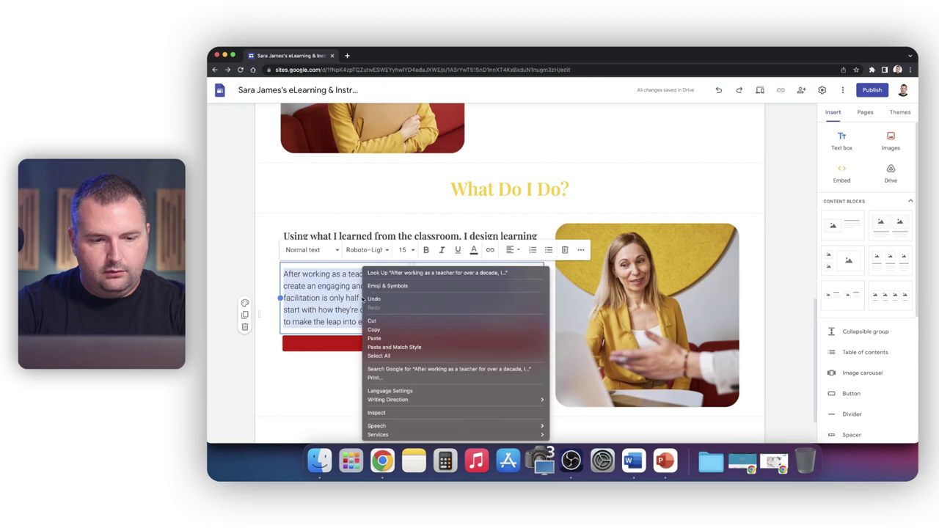
{"action": "left_click", "coordinate": [394, 347]}
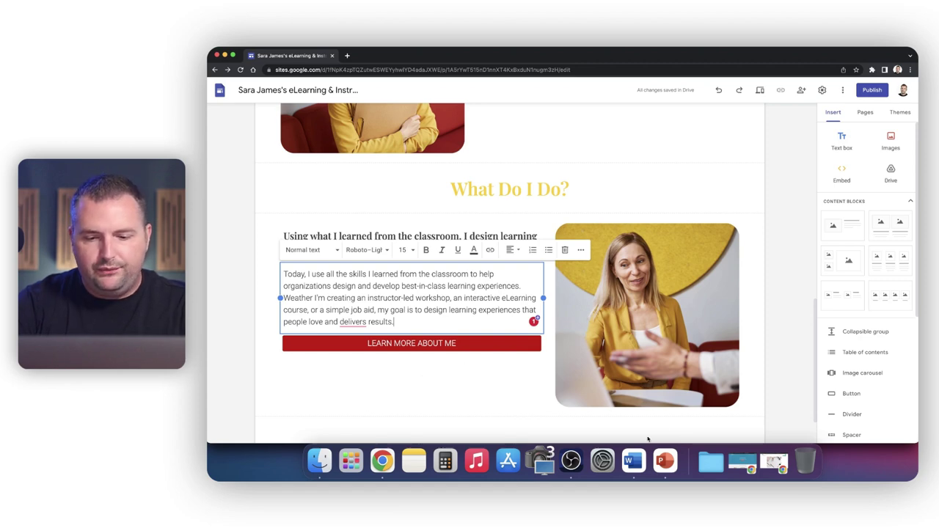
{"action": "left_click", "coordinate": [634, 461]}
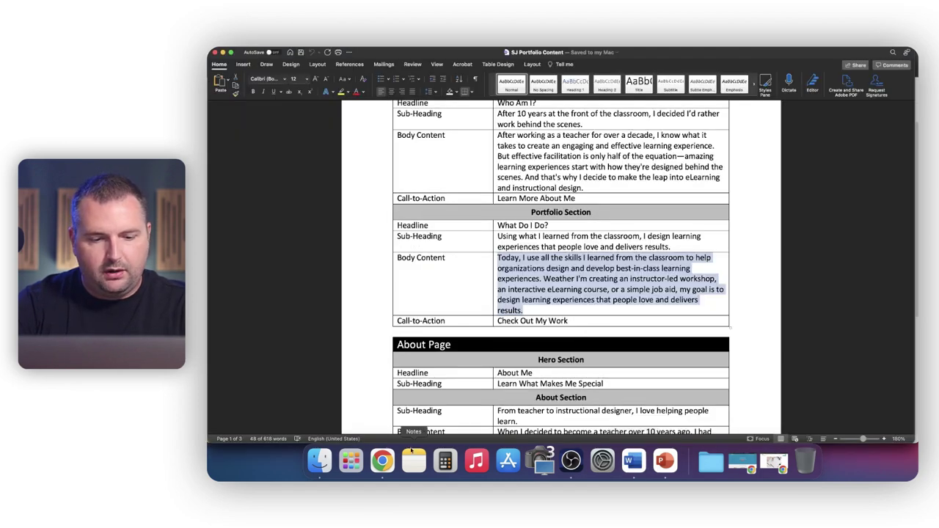
{"action": "left_click", "coordinate": [381, 461]}
- Relabel the What Do I Do? button to 'CHECK OUT MY WORK' and preview the site
{"action": "double_click", "coordinate": [396, 344]}
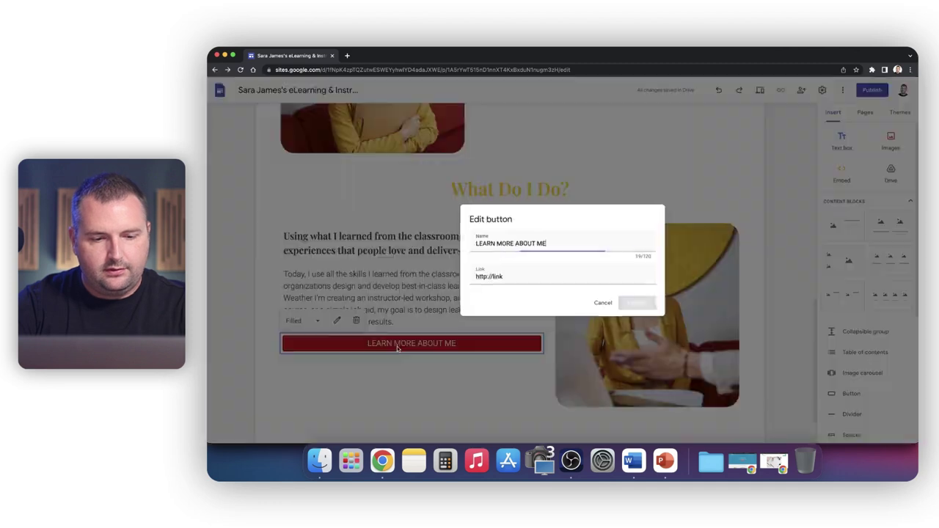
{"action": "triple_click", "coordinate": [555, 246]}
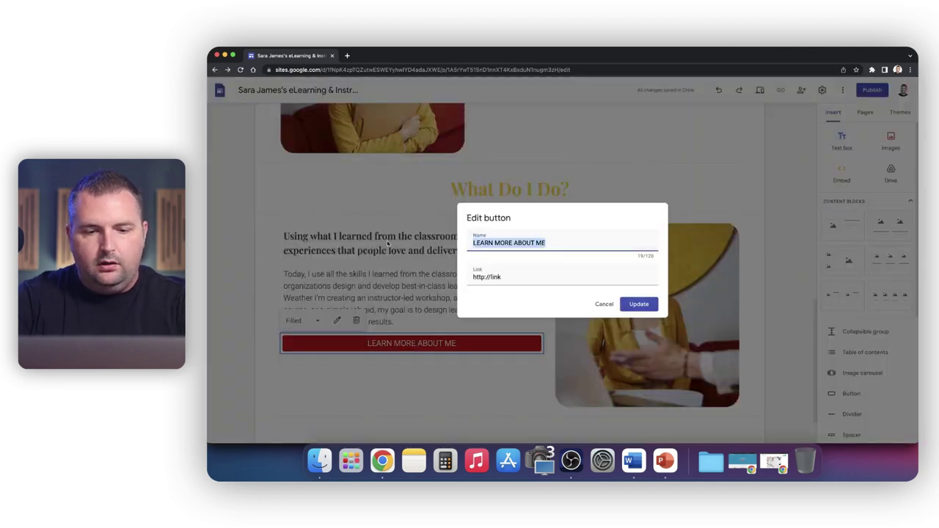
{"action": "type", "text": "CHECK OUT MY WORK"}
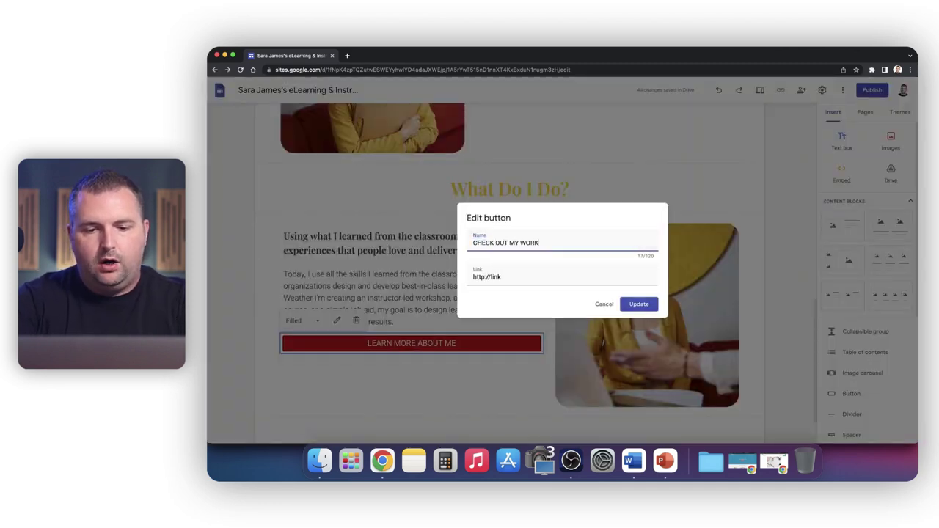
{"action": "left_click", "coordinate": [480, 278]}
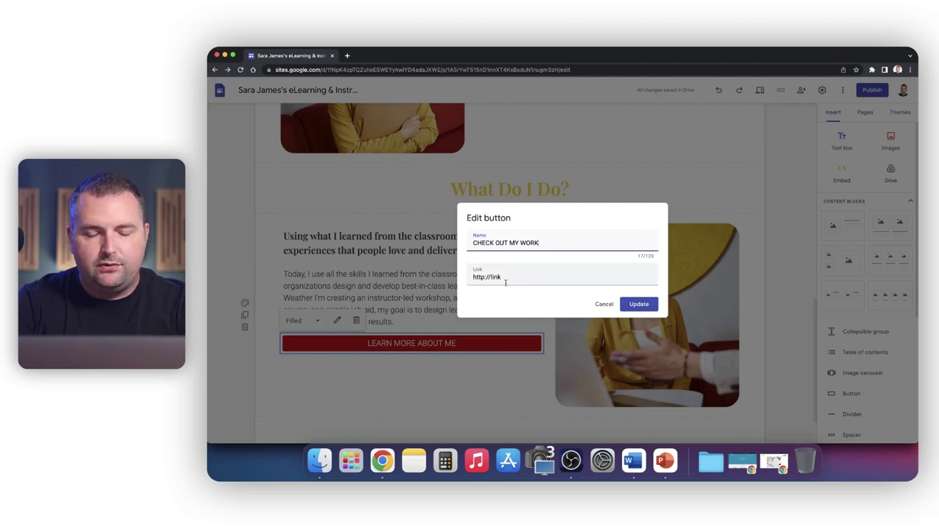
{"action": "left_click", "coordinate": [638, 304]}
{"action": "left_click", "coordinate": [775, 304]}
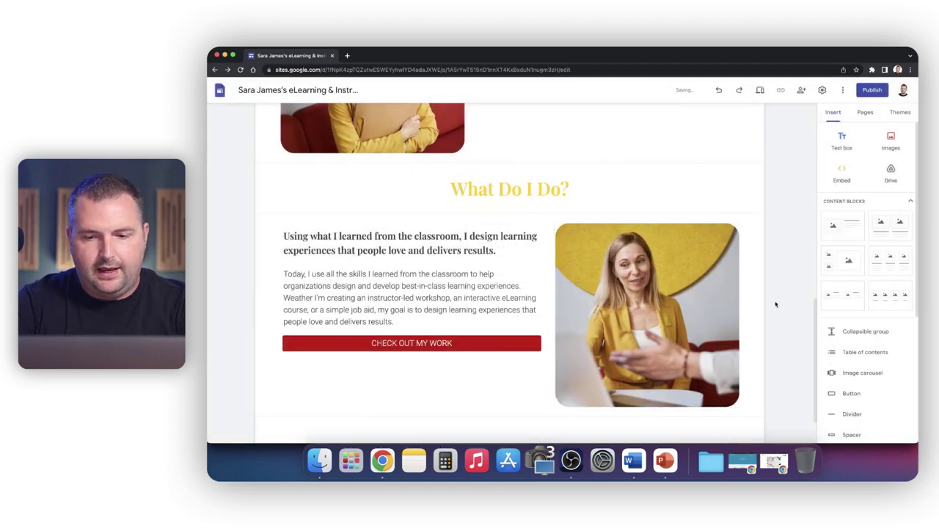
{"action": "left_click", "coordinate": [760, 90]}
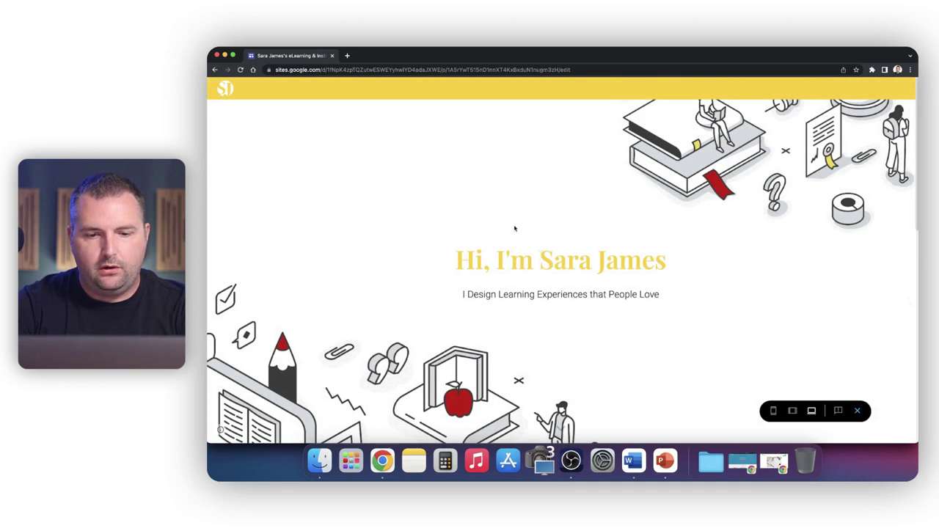
{"action": "scroll", "coordinate": [535, 345], "scroll_direction": "down", "scroll_amount": 10}
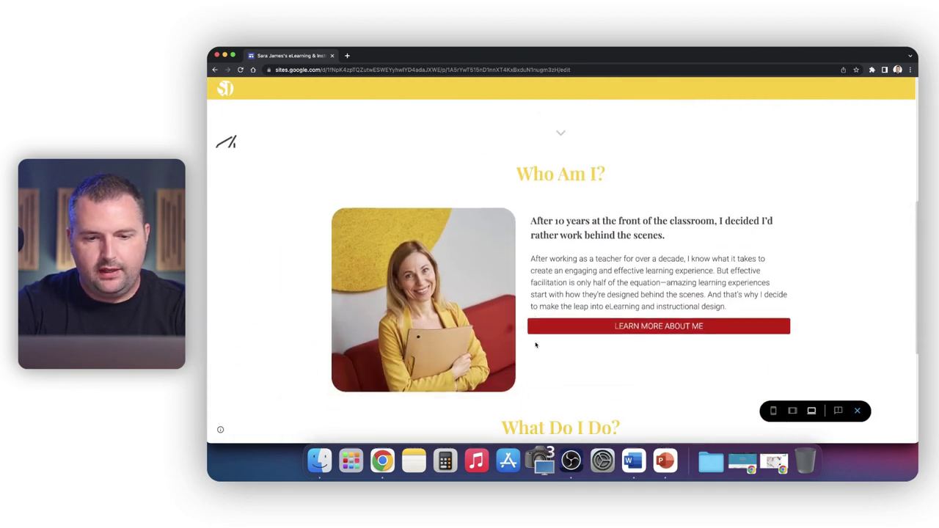
{"action": "scroll", "coordinate": [551, 316], "scroll_direction": "down", "scroll_amount": 1}
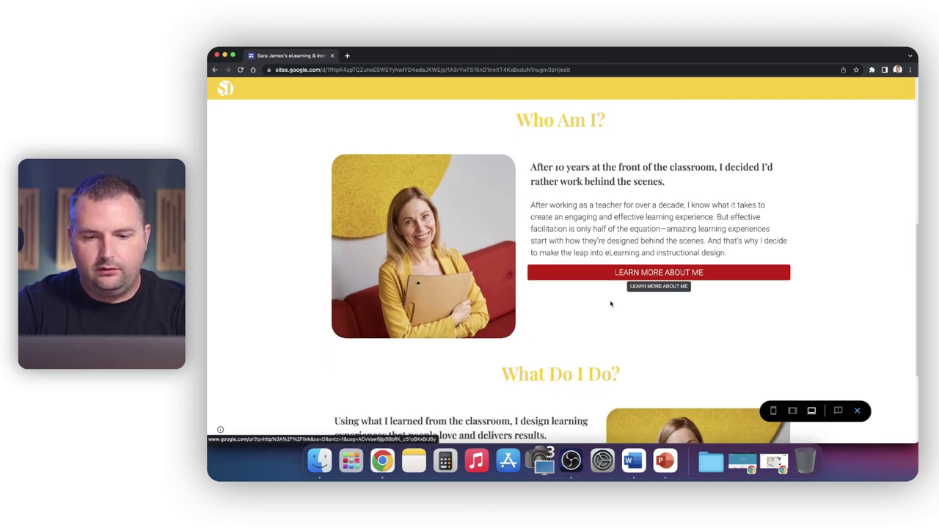
{"action": "scroll", "coordinate": [611, 304], "scroll_direction": "down", "scroll_amount": 1}
{"action": "scroll", "coordinate": [610, 303], "scroll_direction": "down", "scroll_amount": 5}
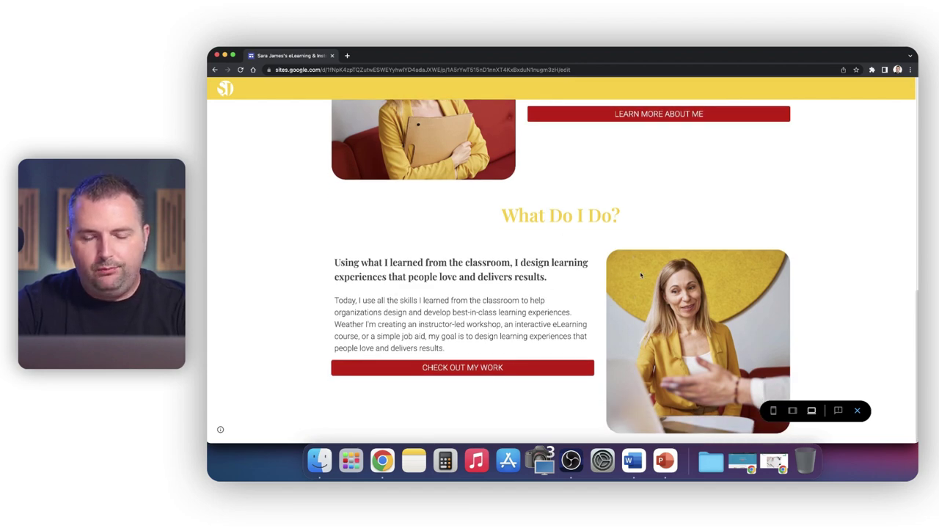
{"action": "scroll", "coordinate": [640, 275], "scroll_direction": "up", "scroll_amount": 10}
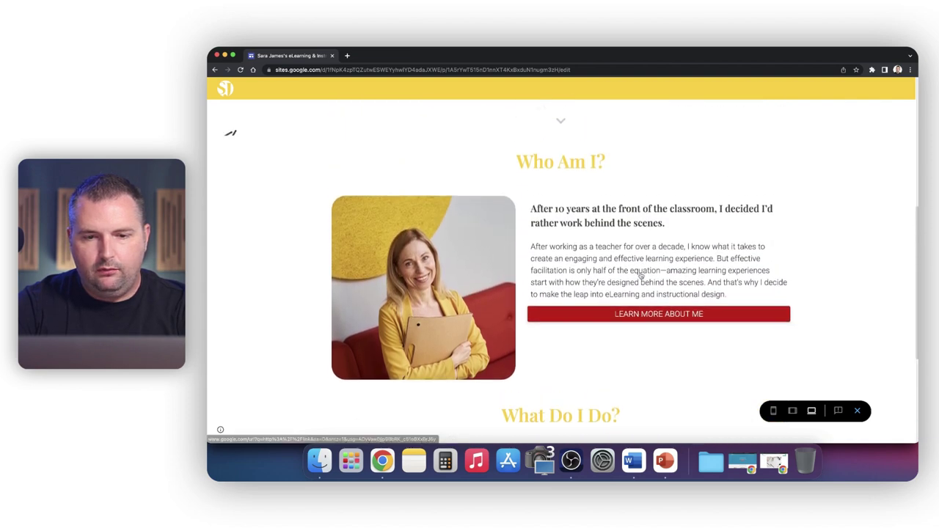
{"action": "scroll", "coordinate": [641, 275], "scroll_direction": "down", "scroll_amount": 5}
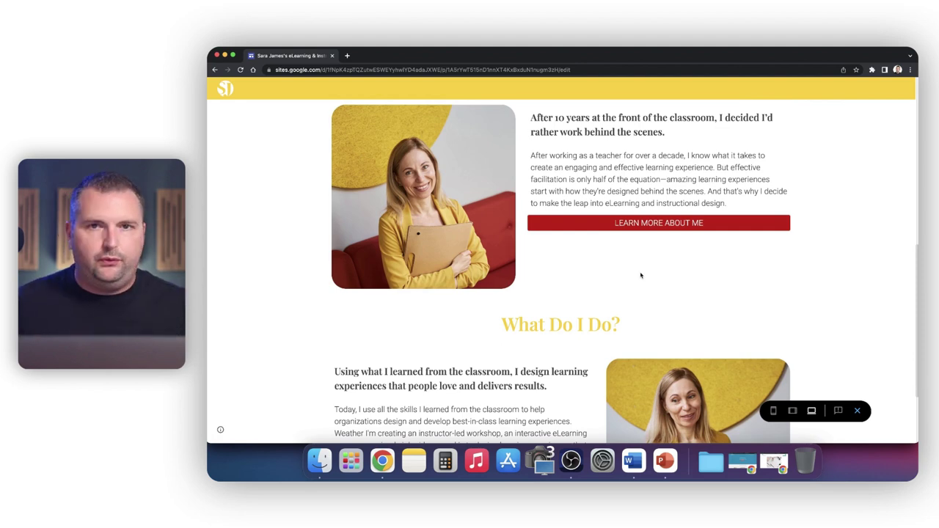
{"action": "scroll", "coordinate": [640, 276], "scroll_direction": "down", "scroll_amount": 3}
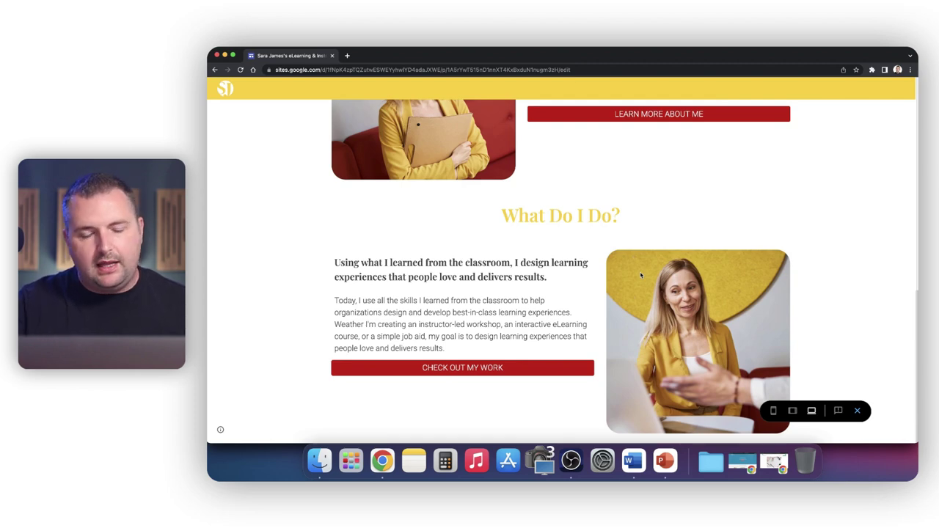
{"action": "scroll", "coordinate": [631, 267], "scroll_direction": "up", "scroll_amount": 1}
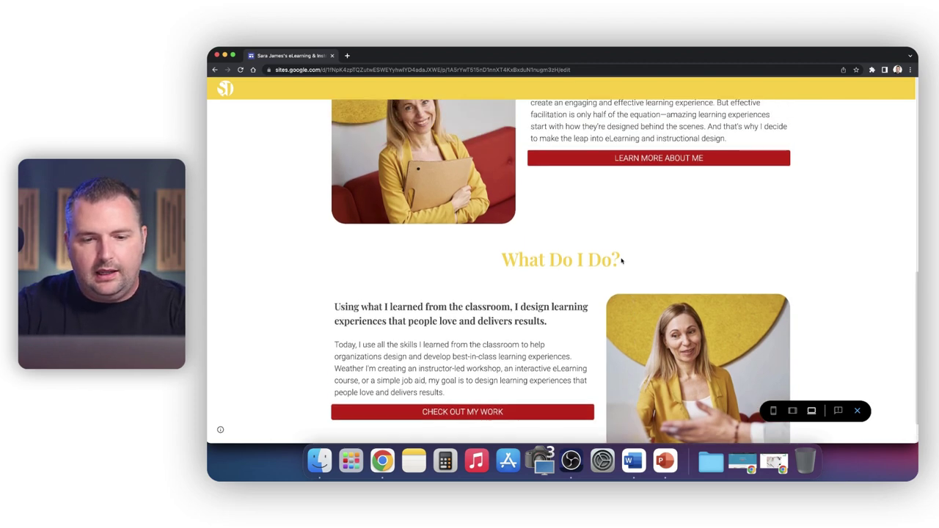
{"action": "scroll", "coordinate": [513, 296], "scroll_direction": "up", "scroll_amount": 1}
{"action": "scroll", "coordinate": [512, 295], "scroll_direction": "up", "scroll_amount": 5}
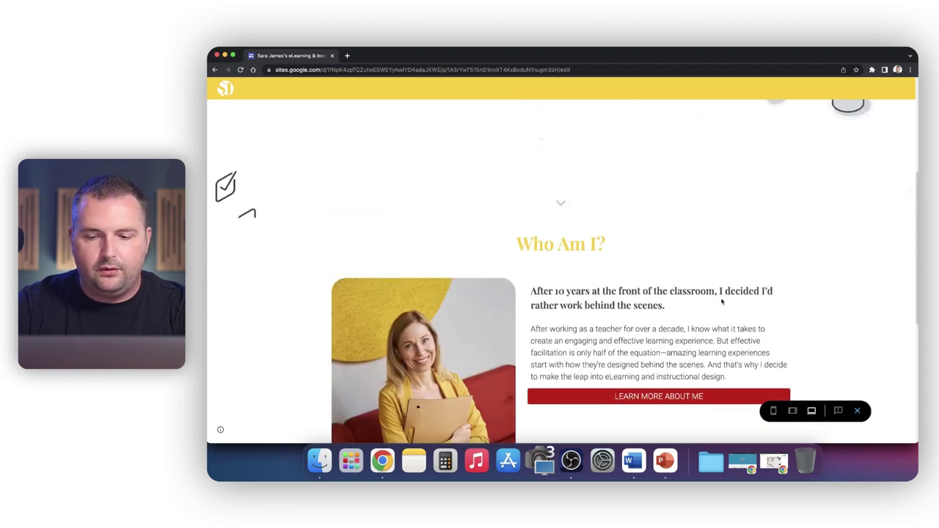
{"action": "left_click", "coordinate": [857, 411]}
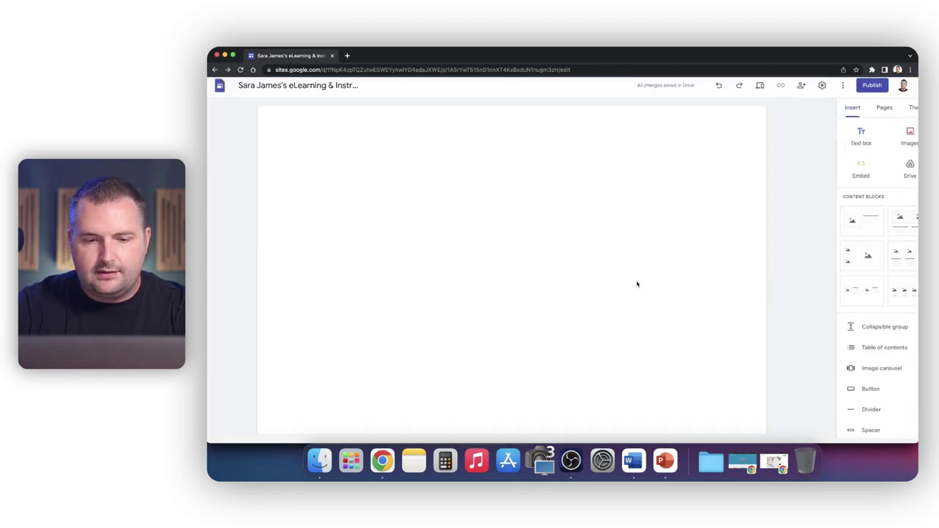
- Add an empty spacer section and position it just above the What Do I Do? heading
{"action": "scroll", "coordinate": [637, 284], "scroll_direction": "down", "scroll_amount": 7}
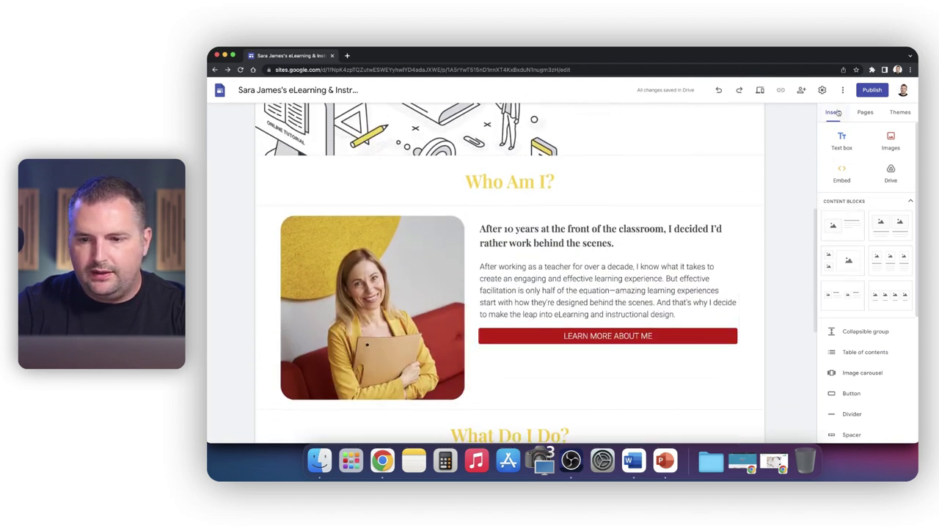
{"action": "scroll", "coordinate": [862, 279], "scroll_direction": "down", "scroll_amount": 5}
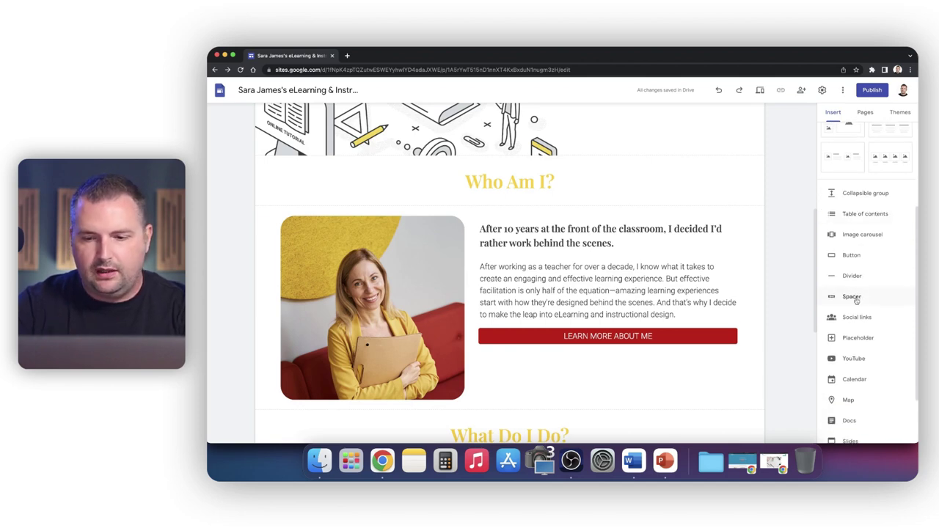
{"action": "left_click", "coordinate": [852, 297]}
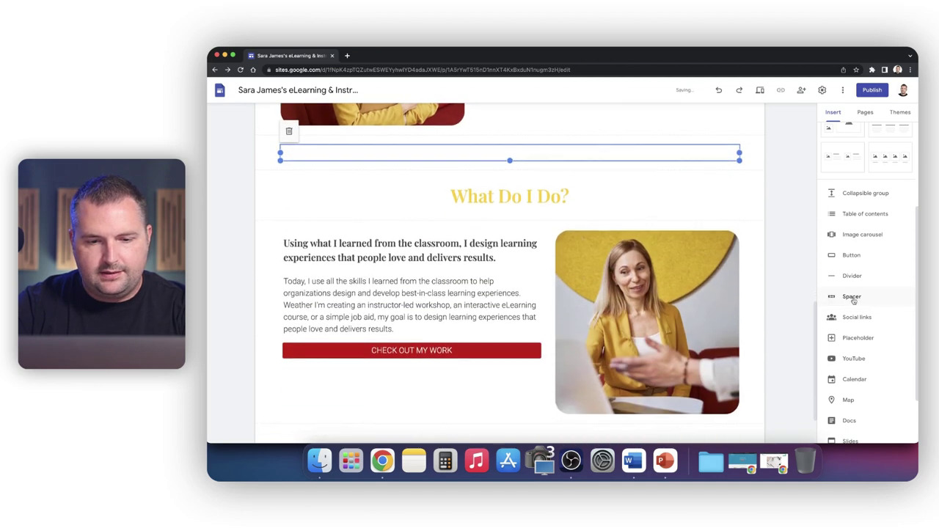
{"action": "scroll", "coordinate": [529, 240], "scroll_direction": "up", "scroll_amount": 4}
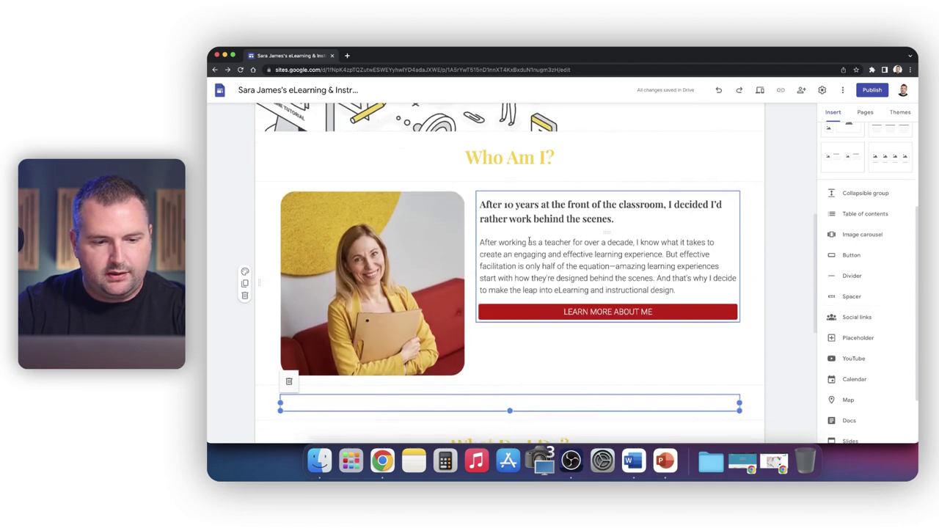
{"action": "left_click_drag", "start_coordinate": [261, 414], "coordinate": [301, 150]}
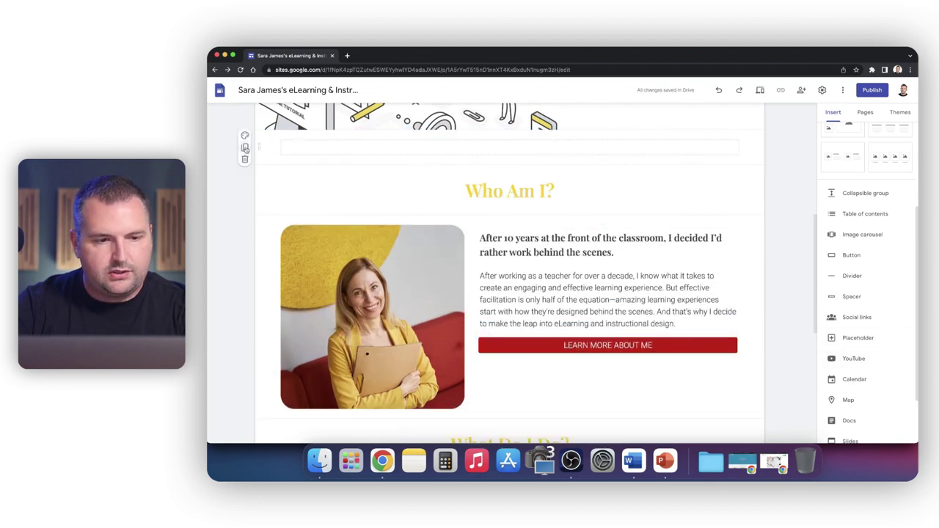
{"action": "left_click", "coordinate": [262, 148]}
{"action": "left_click_drag", "start_coordinate": [259, 151], "coordinate": [270, 214]}
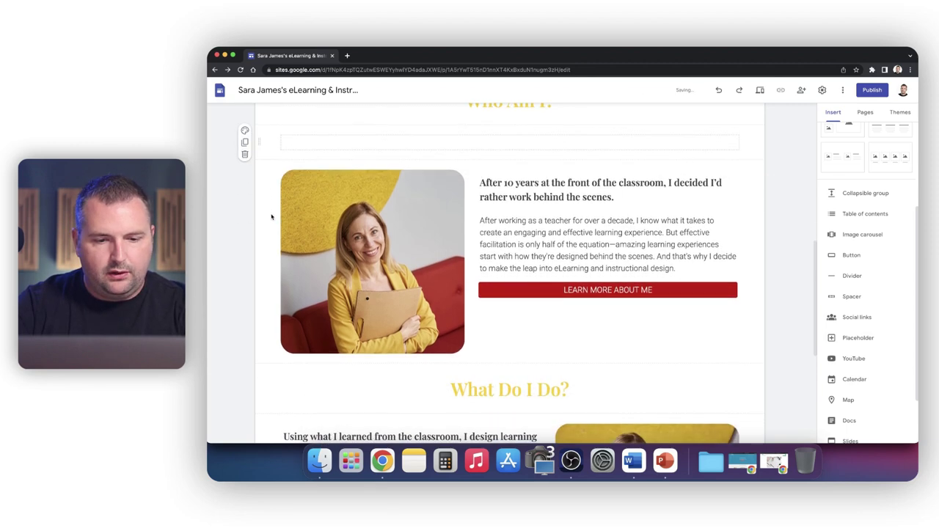
{"action": "left_click", "coordinate": [263, 149]}
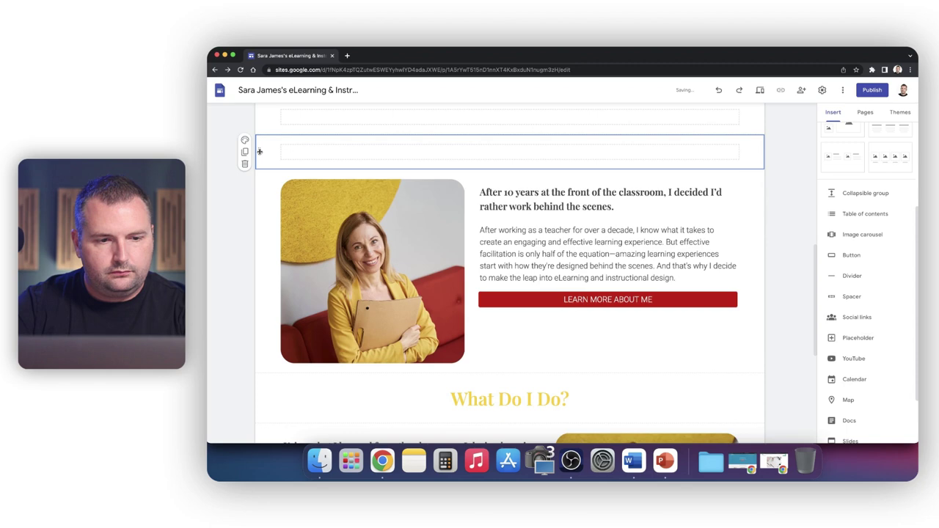
{"action": "left_click_drag", "start_coordinate": [259, 151], "coordinate": [310, 376]}
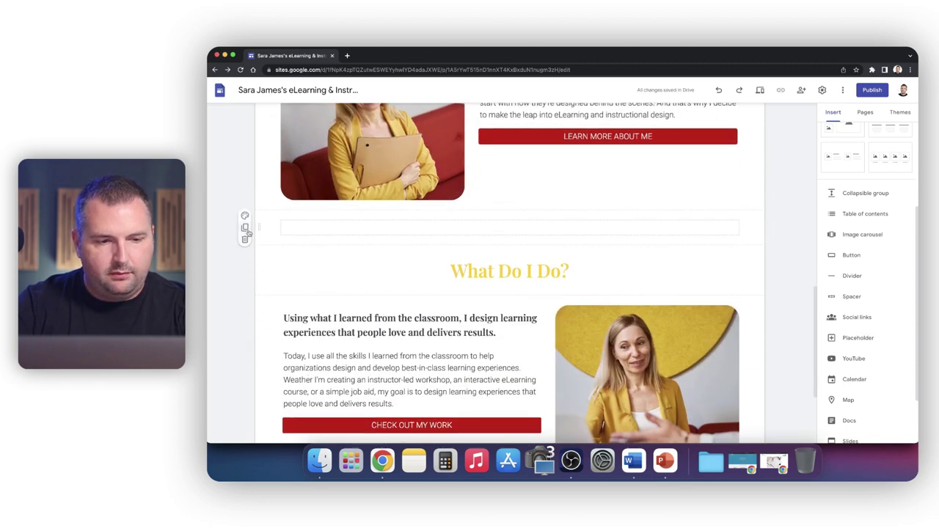
- Duplicate the spacer, place the copy below the What Do I Do? heading, and preview
{"action": "left_click", "coordinate": [245, 228]}
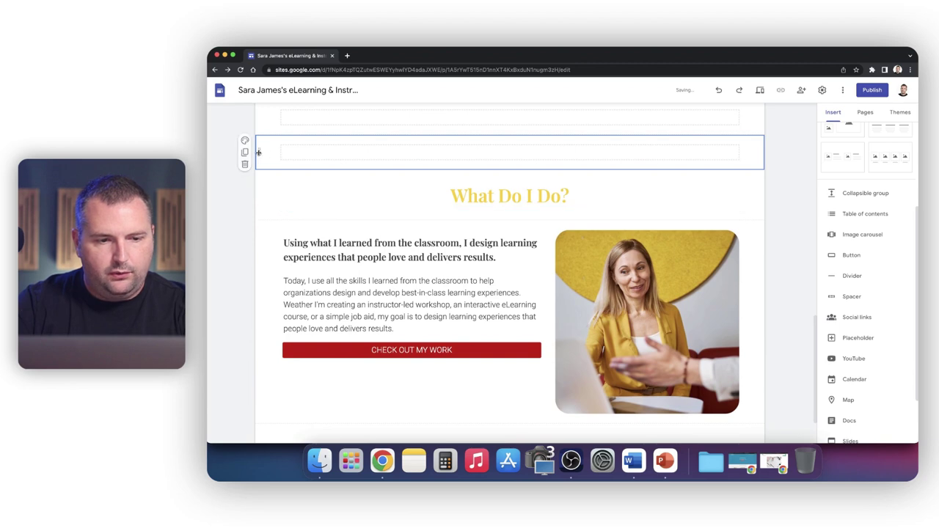
{"action": "left_click_drag", "start_coordinate": [259, 152], "coordinate": [270, 213]}
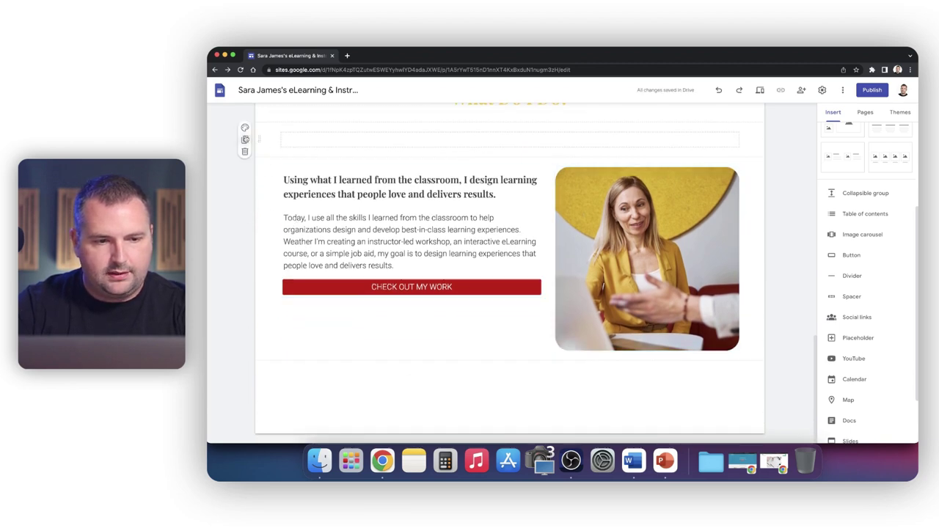
{"action": "left_click_drag", "start_coordinate": [259, 142], "coordinate": [349, 363]}
{"action": "scroll", "coordinate": [787, 219], "scroll_direction": "up", "scroll_amount": 10}
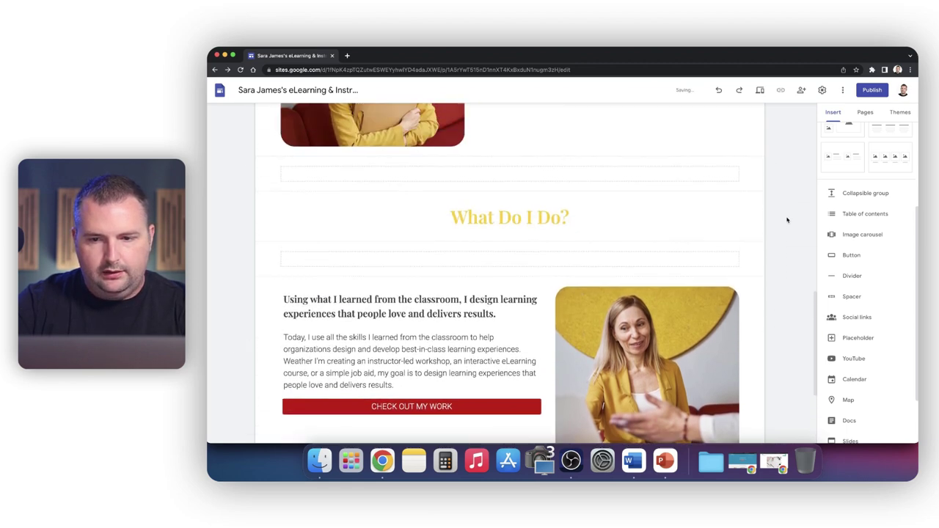
{"action": "left_click", "coordinate": [761, 90]}
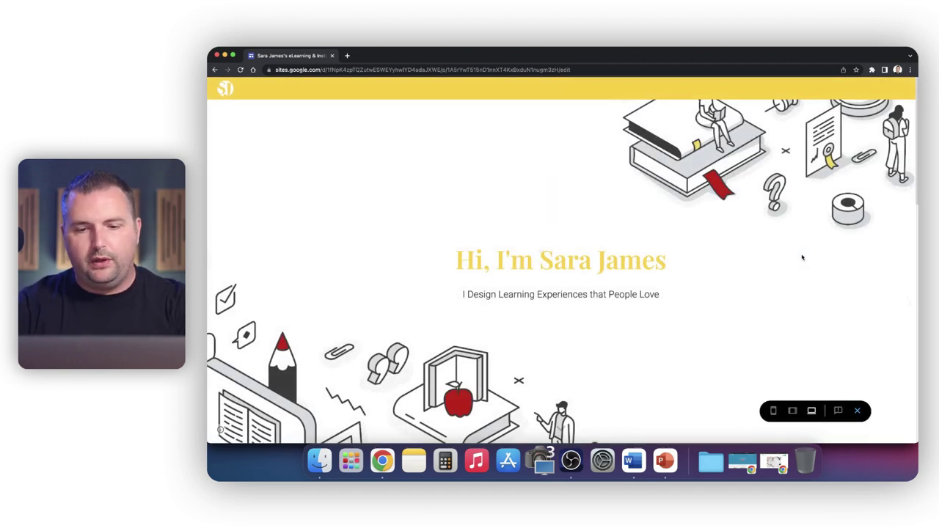
- Scroll through the home page preview, then restore the Tim Slade reference website window
{"action": "scroll", "coordinate": [802, 257], "scroll_direction": "down", "scroll_amount": 5}
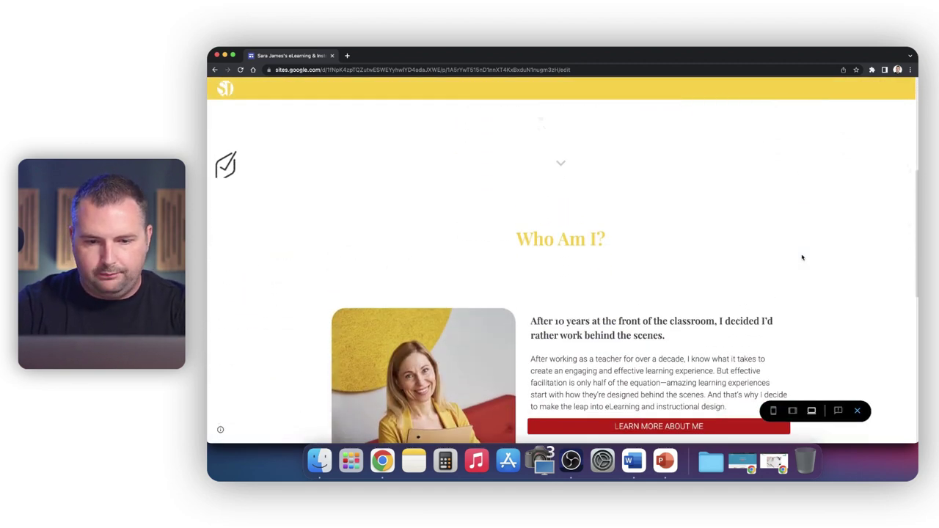
{"action": "scroll", "coordinate": [802, 257], "scroll_direction": "down", "scroll_amount": 5}
{"action": "scroll", "coordinate": [802, 258], "scroll_direction": "down", "scroll_amount": 3}
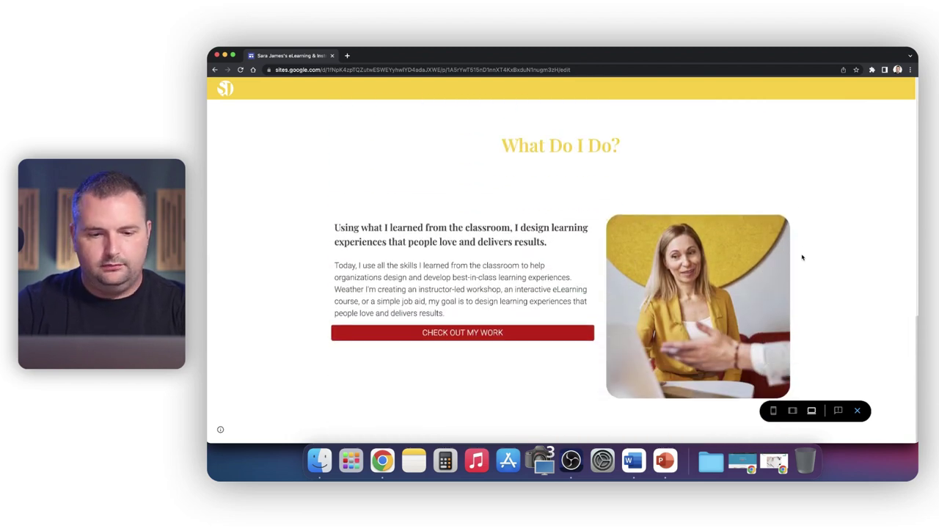
{"action": "scroll", "coordinate": [802, 257], "scroll_direction": "up", "scroll_amount": 5}
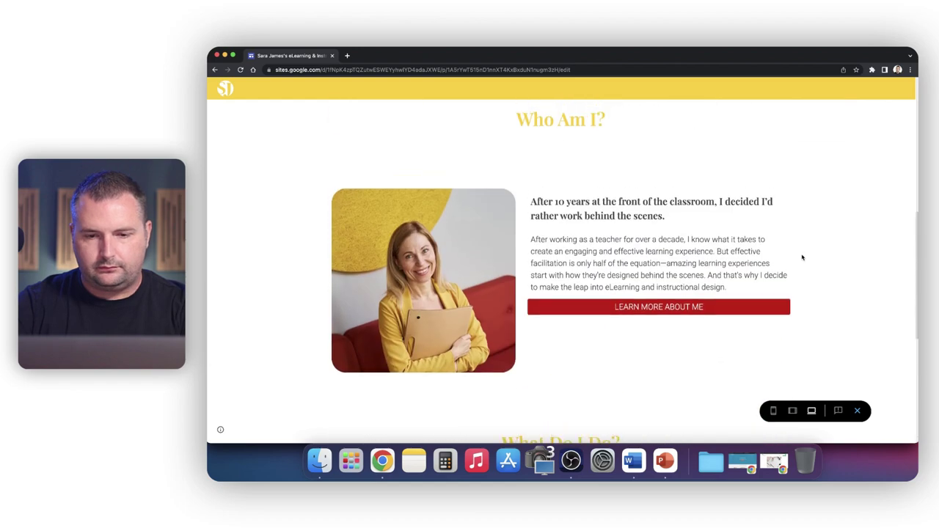
{"action": "scroll", "coordinate": [802, 257], "scroll_direction": "up", "scroll_amount": 5}
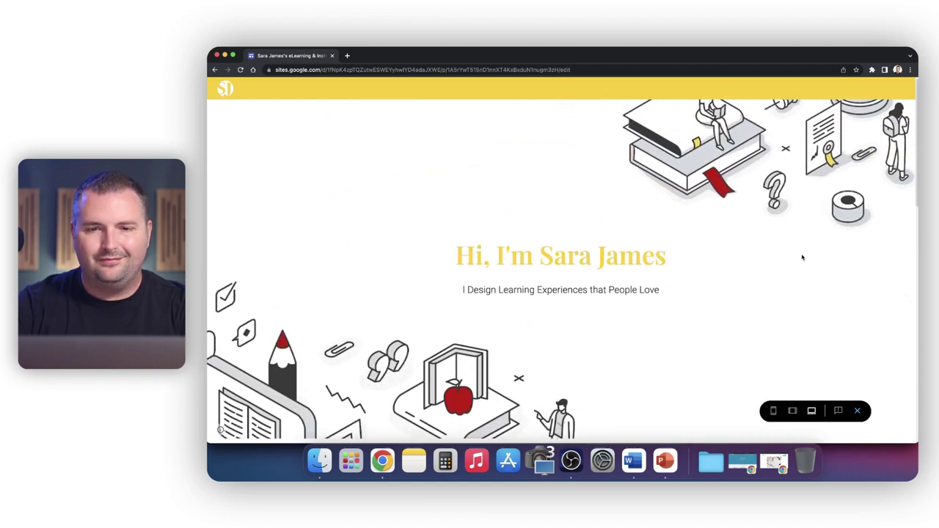
{"action": "scroll", "coordinate": [802, 258], "scroll_direction": "down", "scroll_amount": 8}
{"action": "scroll", "coordinate": [802, 258], "scroll_direction": "up", "scroll_amount": 10}
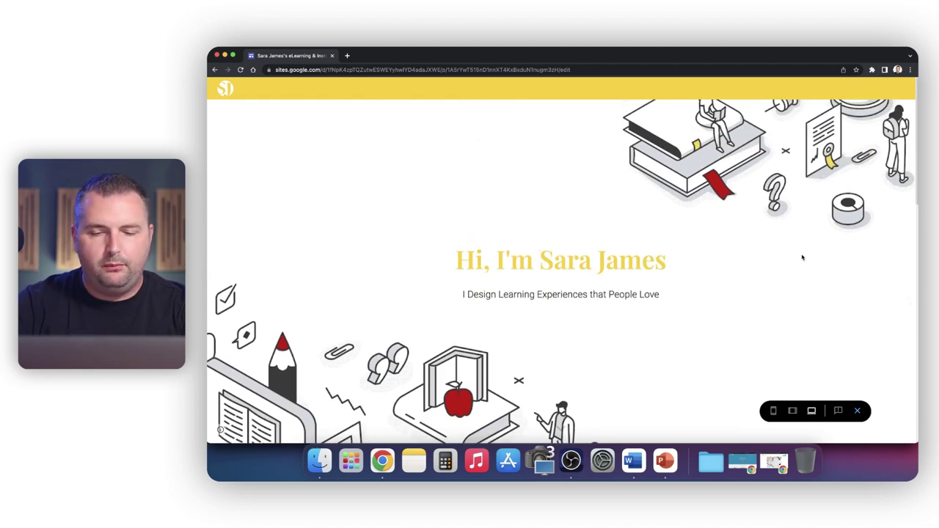
{"action": "scroll", "coordinate": [802, 257], "scroll_direction": "down", "scroll_amount": 10}
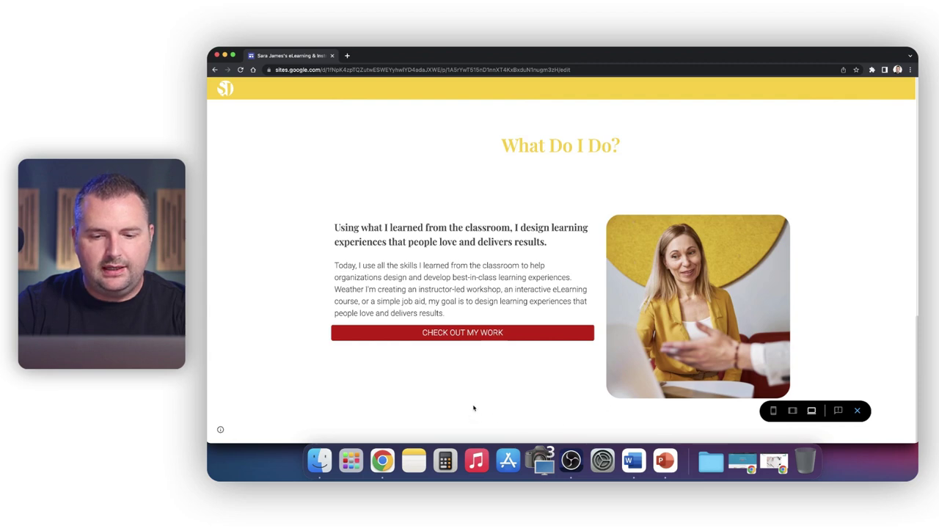
{"action": "left_click", "coordinate": [743, 461]}
- Review the Tim Slade site's footer and its About page for social-icon ideas
{"action": "scroll", "coordinate": [412, 286], "scroll_direction": "down", "scroll_amount": 15}
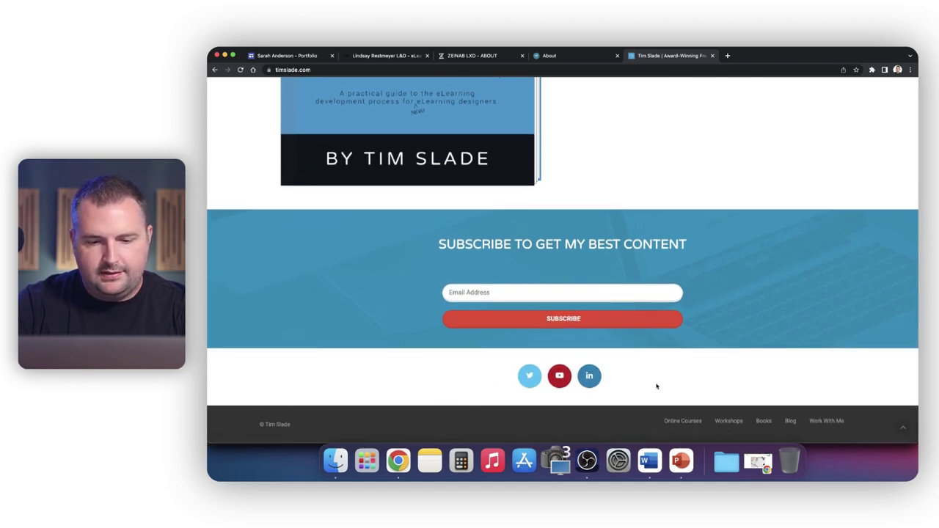
{"action": "left_click", "coordinate": [579, 56]}
{"action": "scroll", "coordinate": [512, 233], "scroll_direction": "down", "scroll_amount": 15}
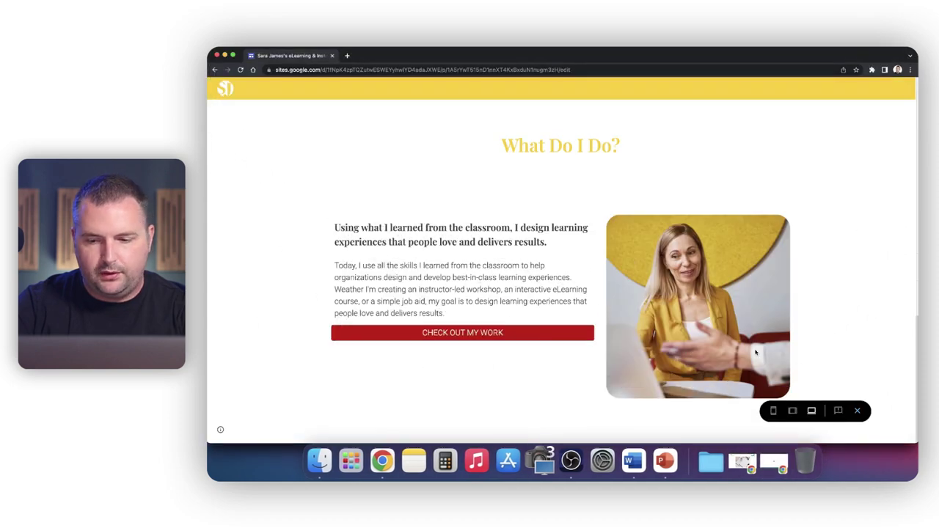
- Leave the preview and add a footer to the home page
{"action": "left_click", "coordinate": [856, 411]}
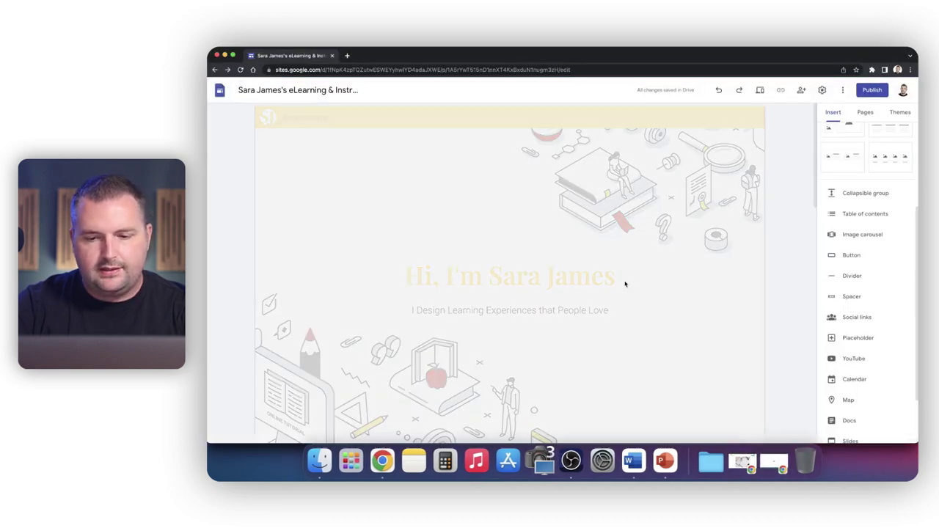
{"action": "scroll", "coordinate": [624, 281], "scroll_direction": "down", "scroll_amount": 15}
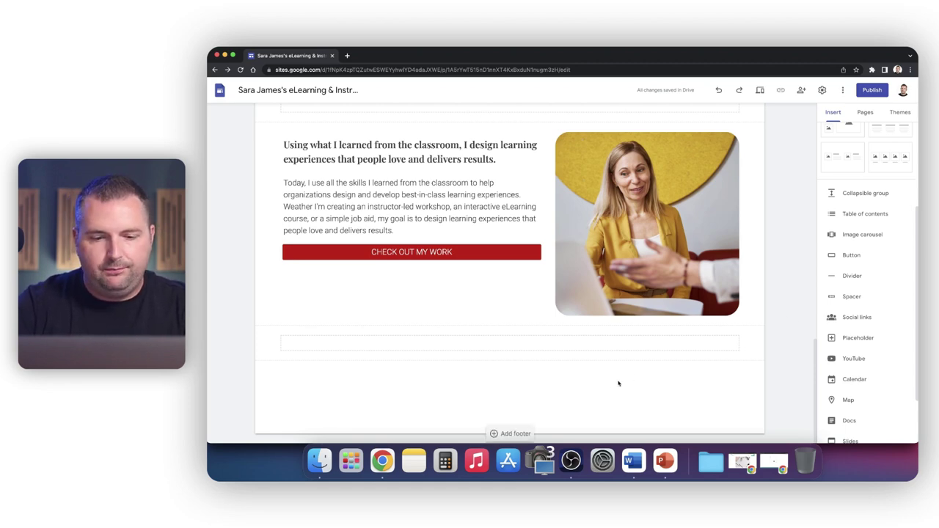
{"action": "left_click", "coordinate": [515, 433]}
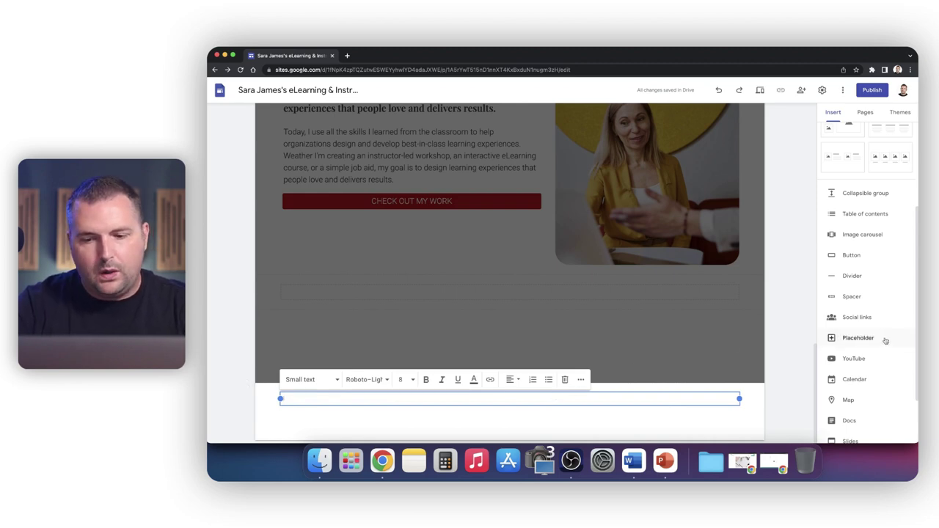
- Delete the footer's empty text box and bring up the image insertion options
{"action": "scroll", "coordinate": [886, 340], "scroll_direction": "up", "scroll_amount": 5}
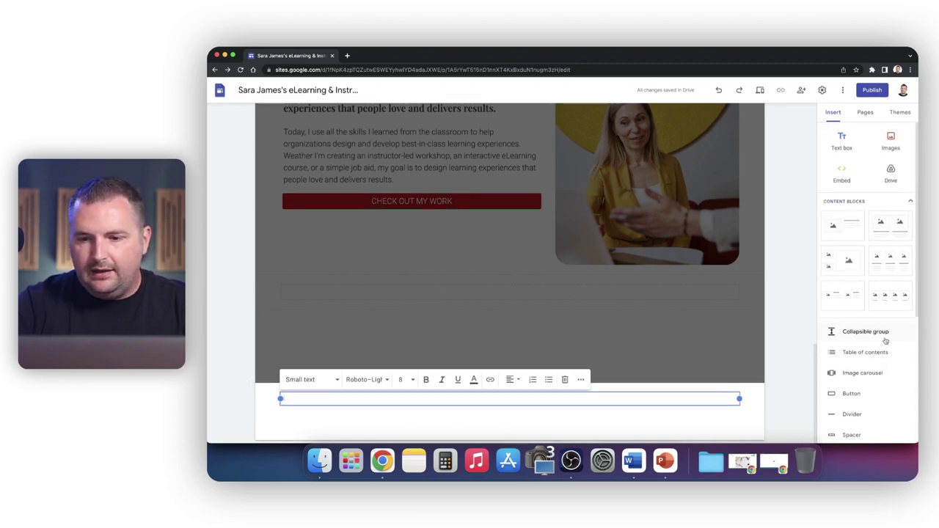
{"action": "left_click", "coordinate": [896, 143]}
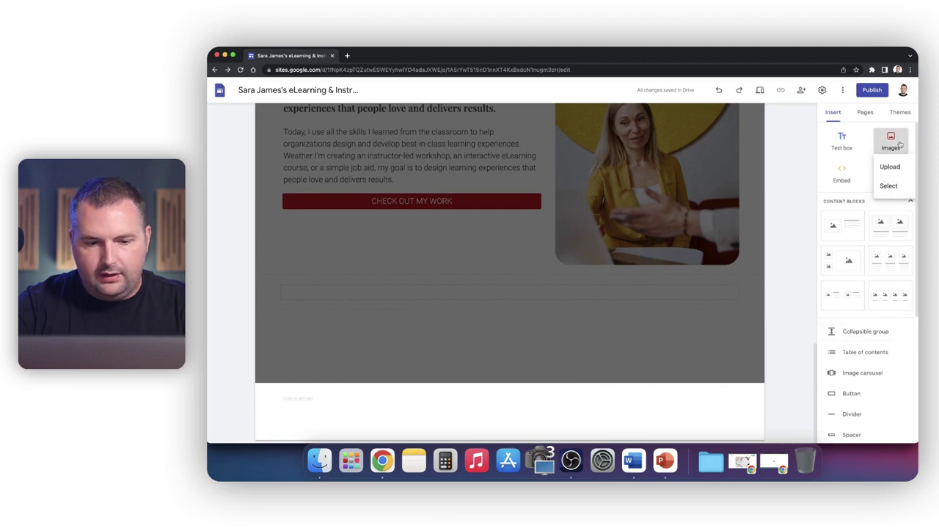
{"action": "left_click", "coordinate": [891, 145]}
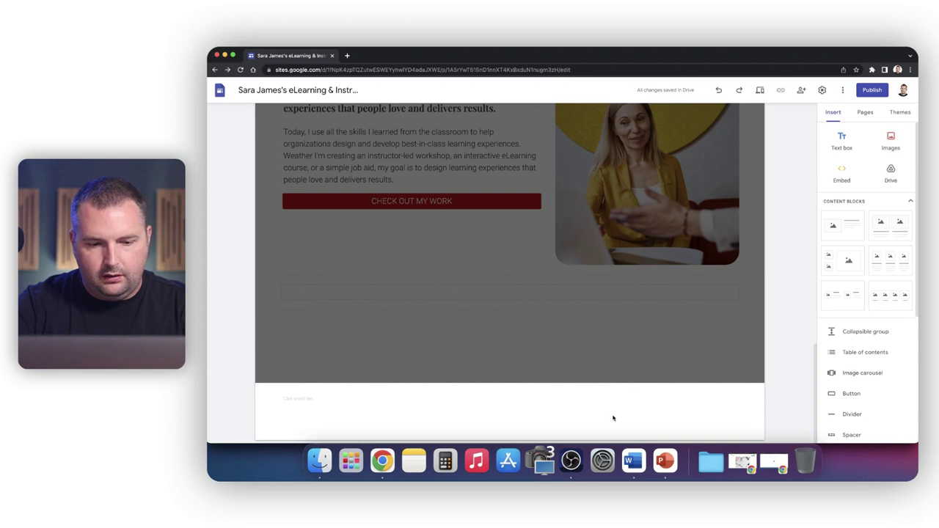
{"action": "left_click", "coordinate": [586, 396]}
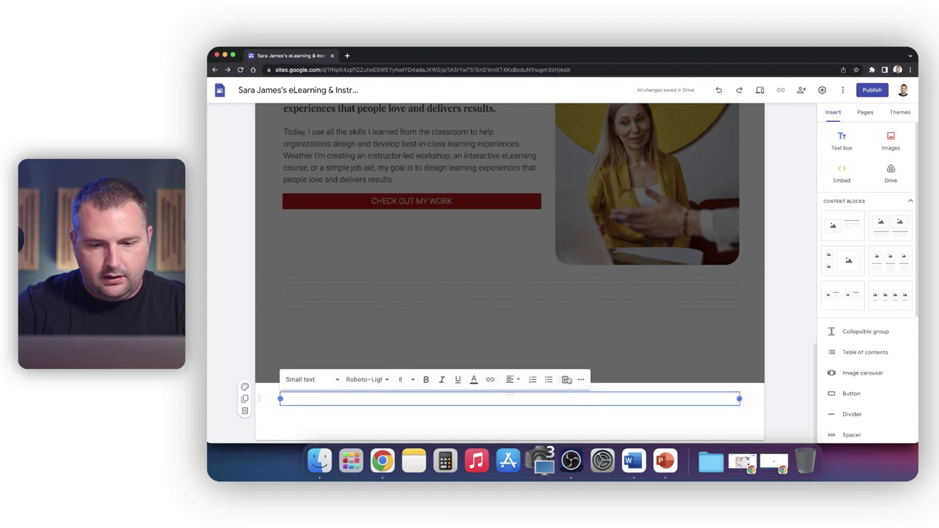
{"action": "key", "text": "BackSpace"}
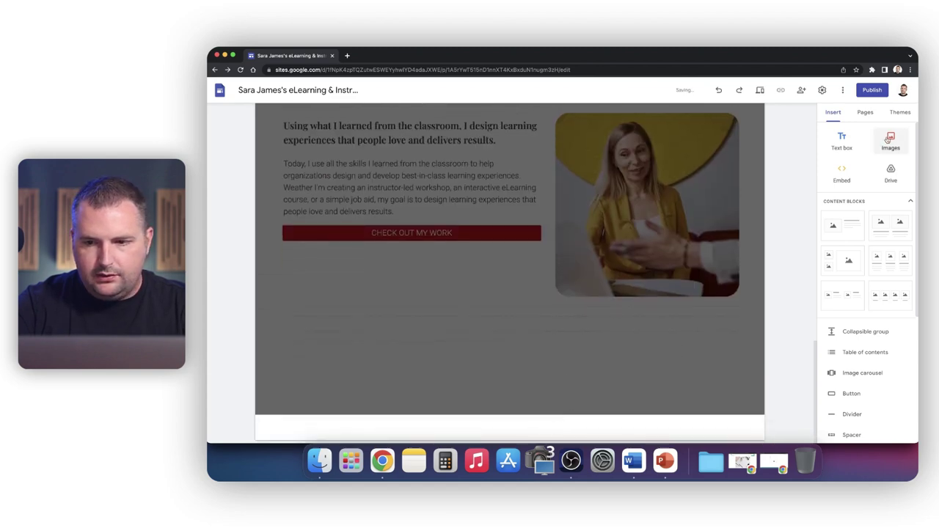
{"action": "left_click", "coordinate": [889, 141]}
- Upload SJ Logo Yellow.png from Sara James Portfolio Example > Logo into the footer
{"action": "left_click", "coordinate": [891, 167]}
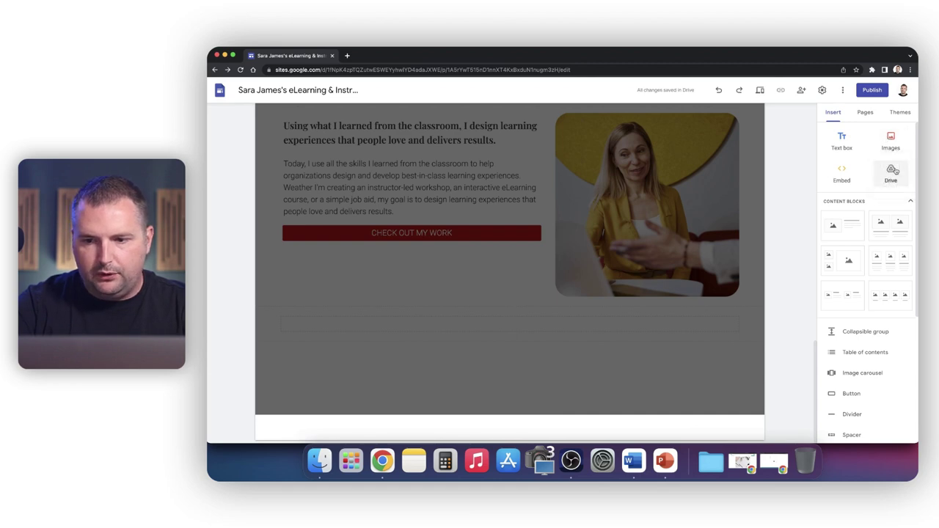
{"action": "left_click", "coordinate": [565, 170]}
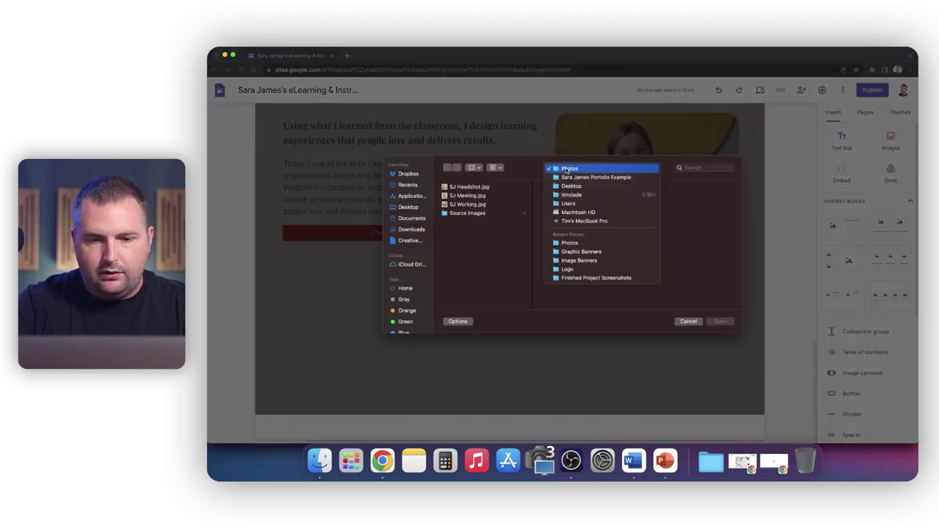
{"action": "left_click", "coordinate": [576, 178]}
{"action": "left_click", "coordinate": [564, 195]}
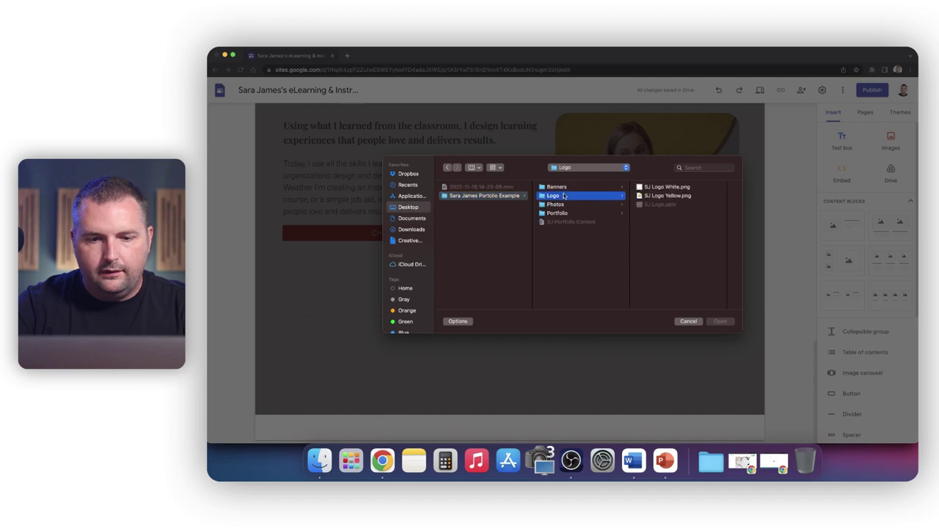
{"action": "left_click", "coordinate": [644, 196]}
{"action": "left_click", "coordinate": [725, 322]}
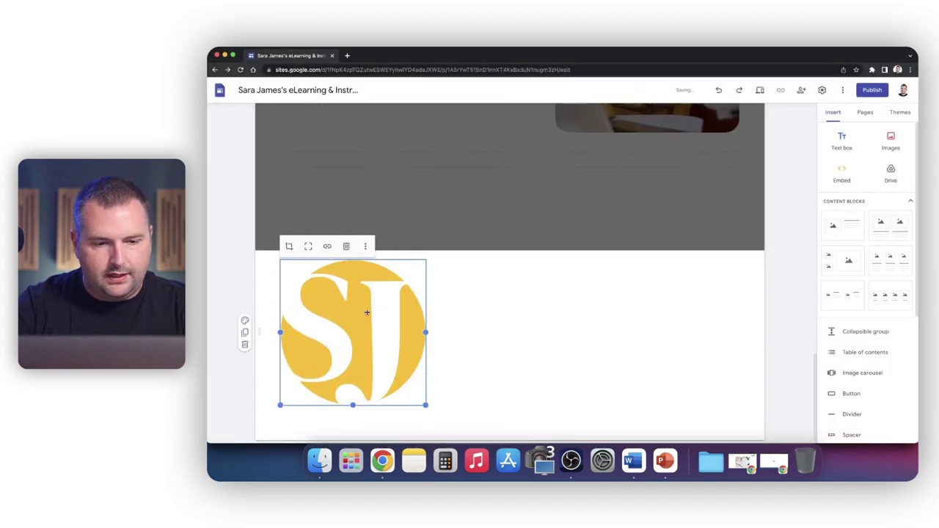
- Center the SJ logo in the footer and shrink it to a small size
{"action": "left_click_drag", "start_coordinate": [367, 312], "coordinate": [520, 306]}
{"action": "left_click", "coordinate": [566, 384]}
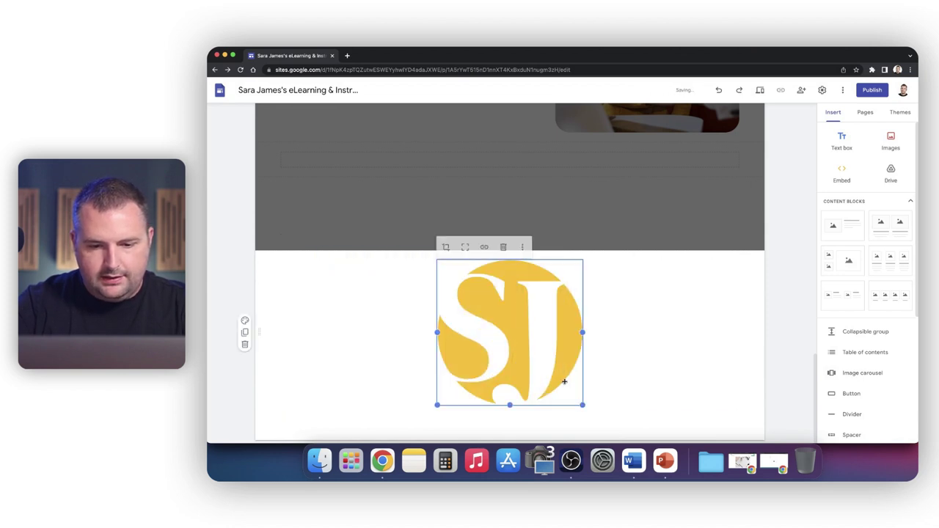
{"action": "left_click_drag", "start_coordinate": [583, 405], "coordinate": [518, 351]}
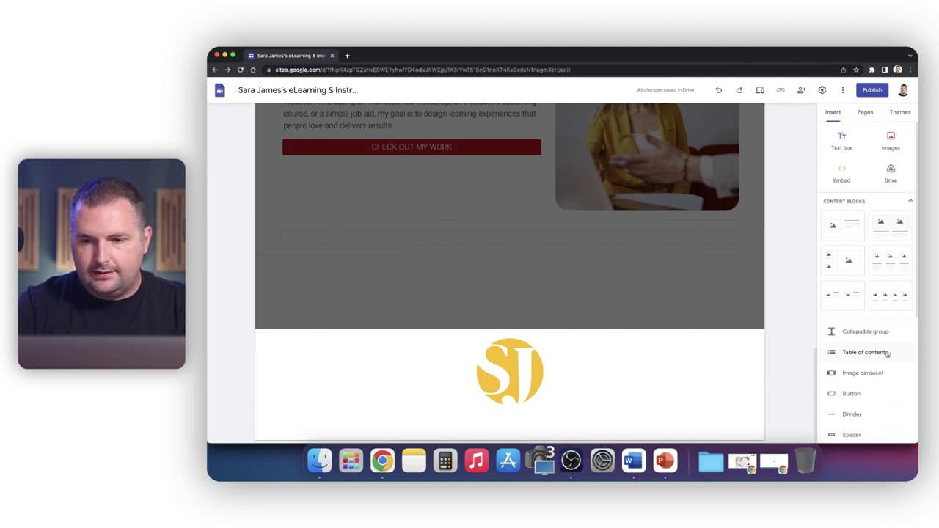
- Add a 'Connect With Me' text box below the logo and style it as a heading
{"action": "left_click", "coordinate": [845, 146]}
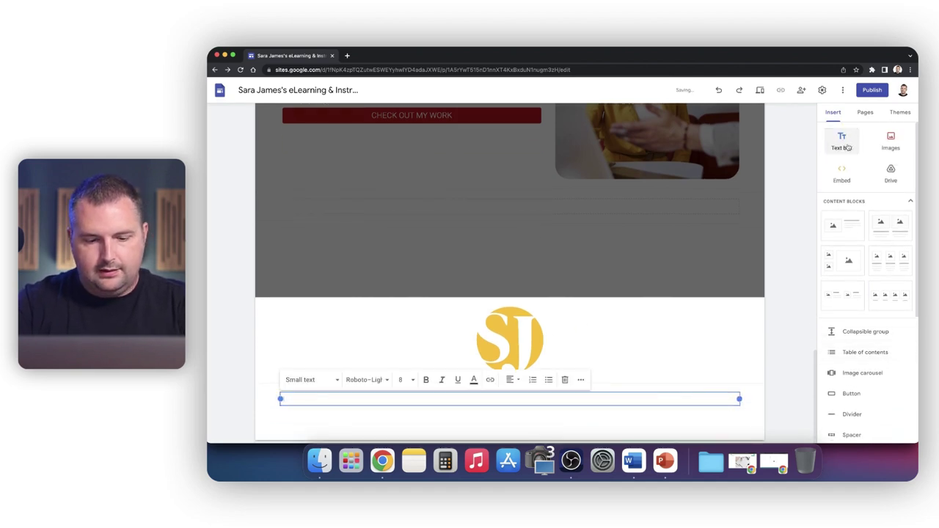
{"action": "type", "text": "Connect With Me"}
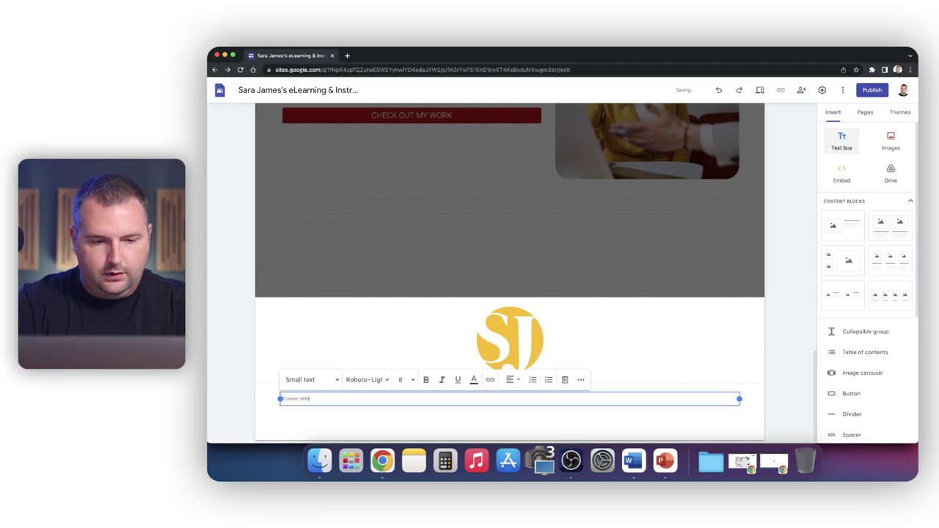
{"action": "triple_click", "coordinate": [322, 400]}
{"action": "left_click", "coordinate": [310, 379]}
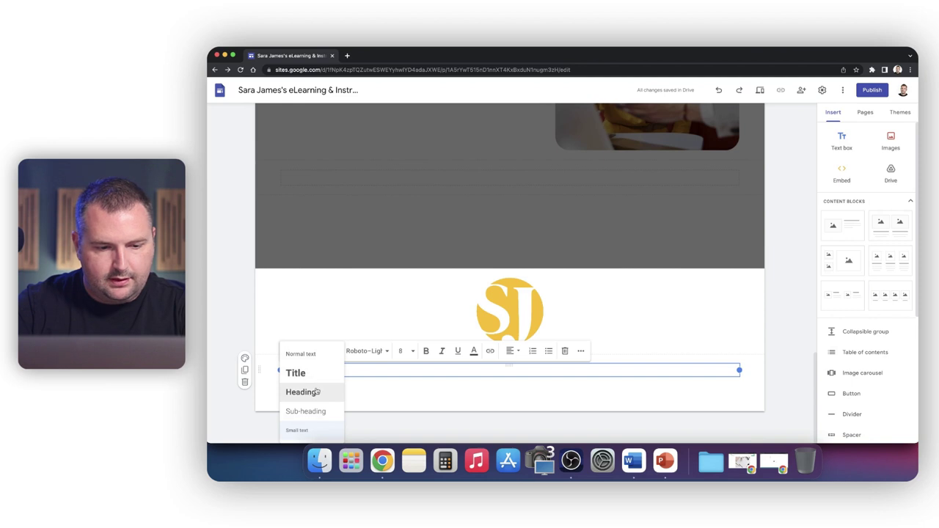
{"action": "left_click", "coordinate": [318, 389]}
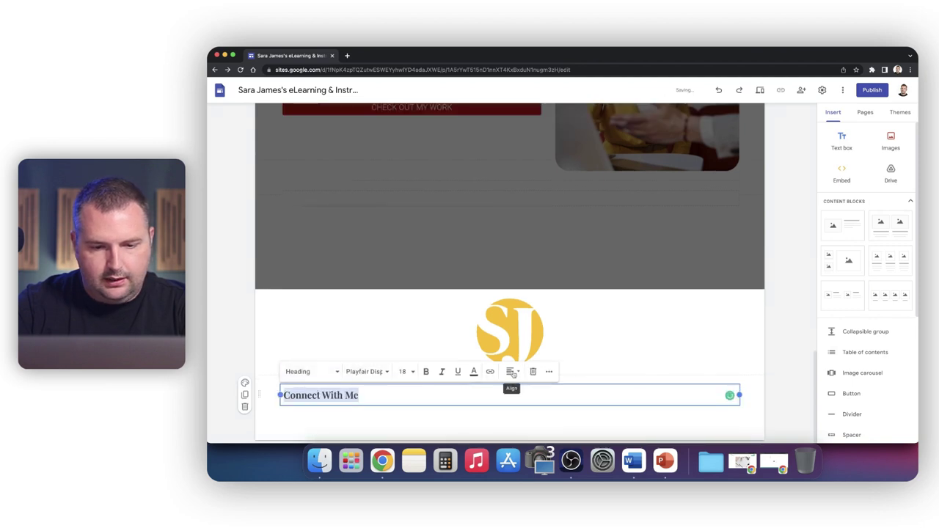
- Center-align the Connect With Me heading
{"action": "left_click", "coordinate": [512, 371]}
{"action": "left_click", "coordinate": [511, 394]}
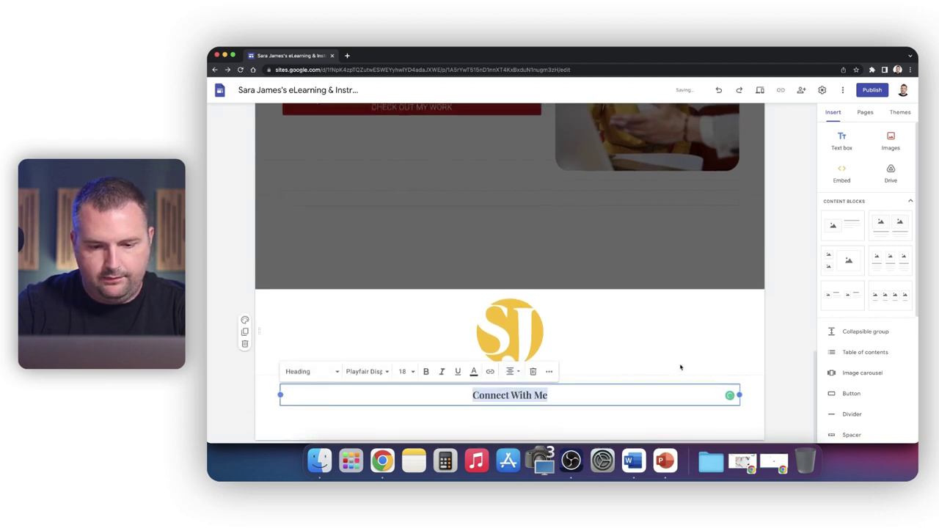
{"action": "left_click", "coordinate": [797, 356]}
{"action": "scroll", "coordinate": [855, 375], "scroll_direction": "down", "scroll_amount": 2}
{"action": "scroll", "coordinate": [856, 374], "scroll_direction": "down", "scroll_amount": 1}
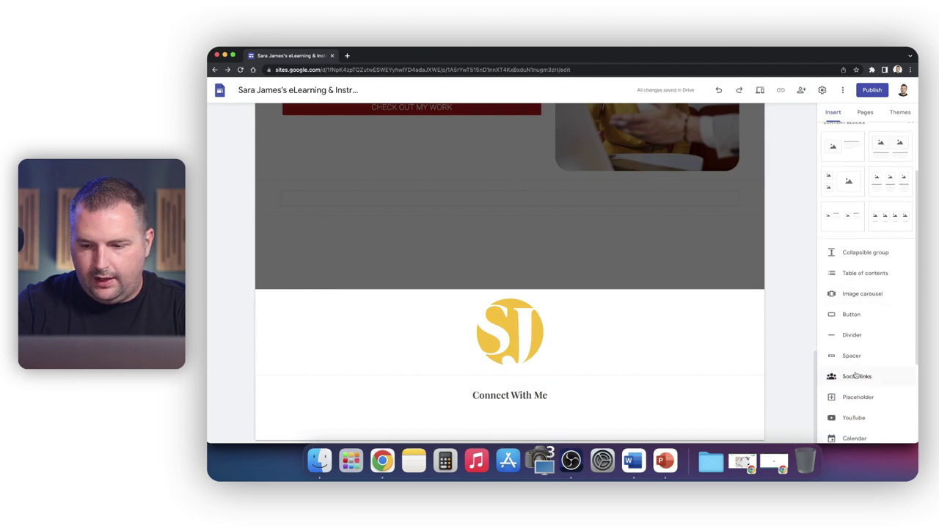
- Start a social links block and paste the Twitter link copied from elearningacademy.io
{"action": "left_click", "coordinate": [855, 376]}
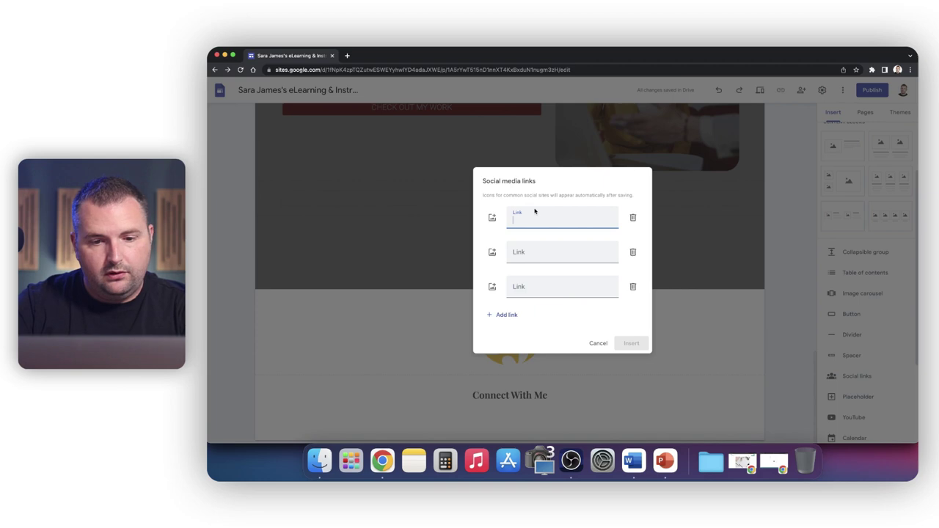
{"action": "left_click", "coordinate": [347, 56]}
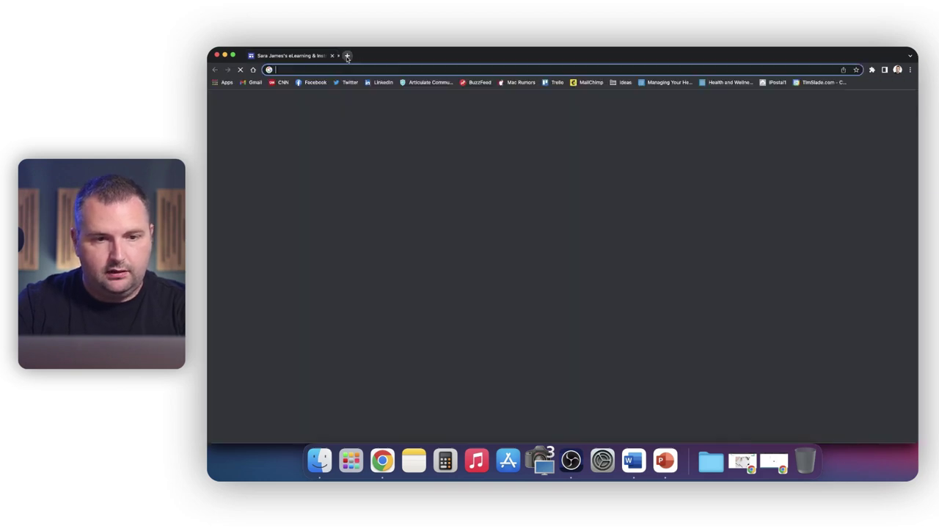
{"action": "type", "text": "elearningacademy.io"}
{"action": "key", "text": "Return"}
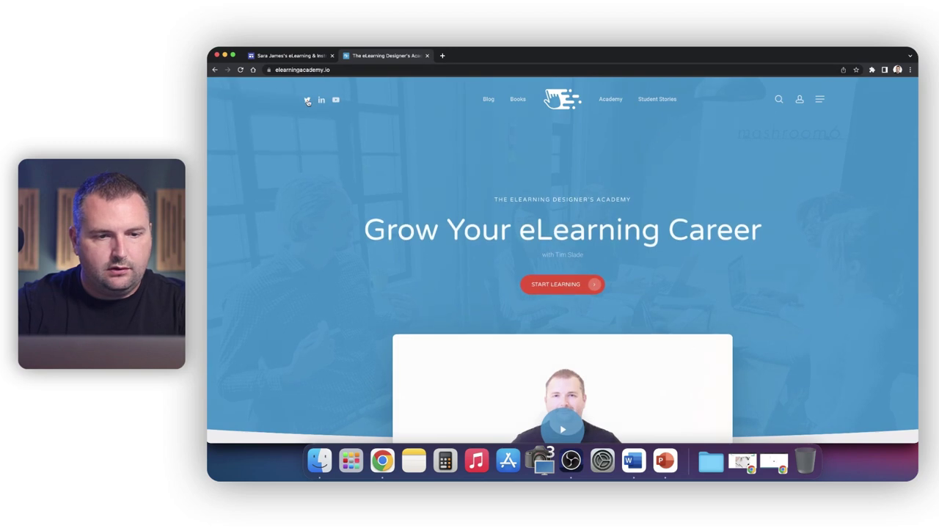
{"action": "right_click", "coordinate": [308, 101]}
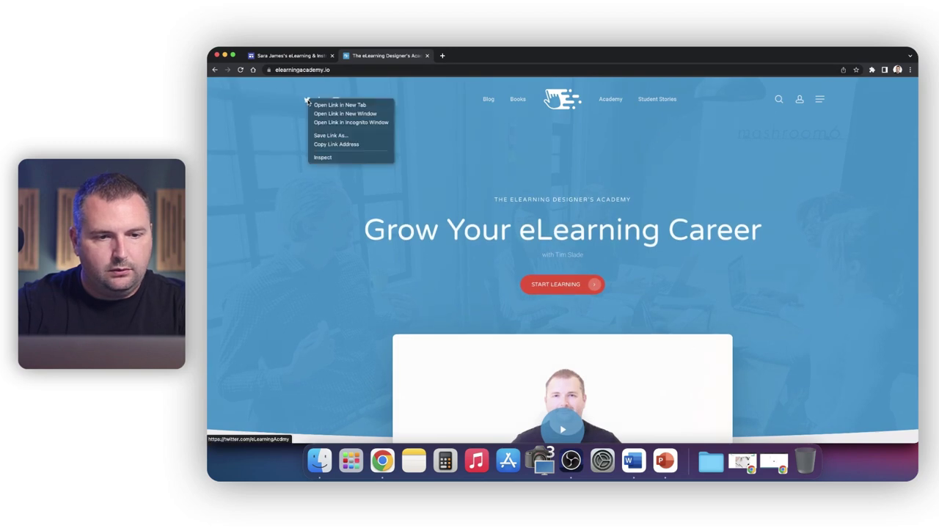
{"action": "left_click", "coordinate": [332, 144]}
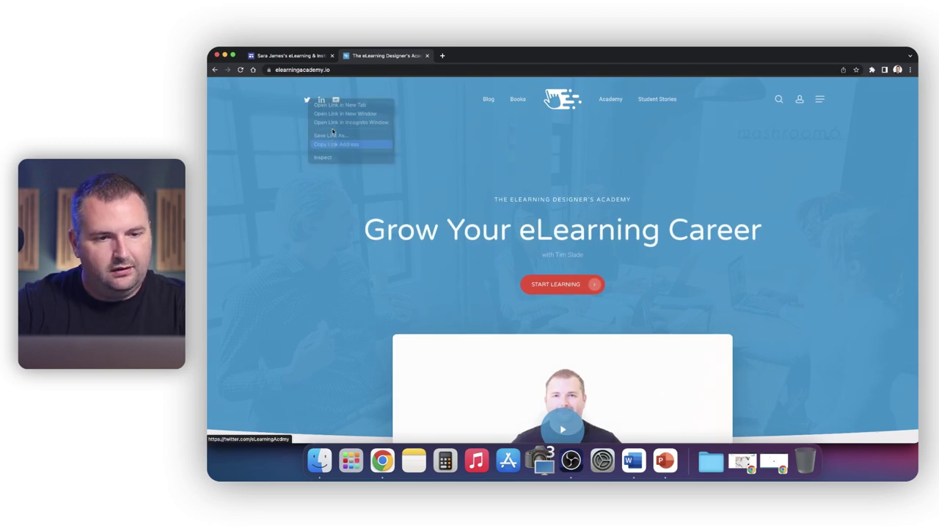
{"action": "left_click", "coordinate": [293, 55]}
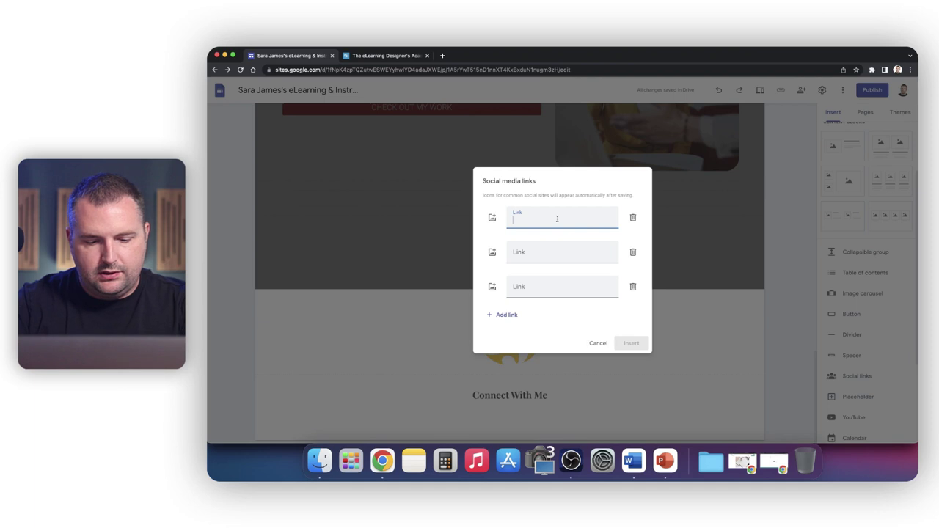
{"action": "key", "text": "super+v"}
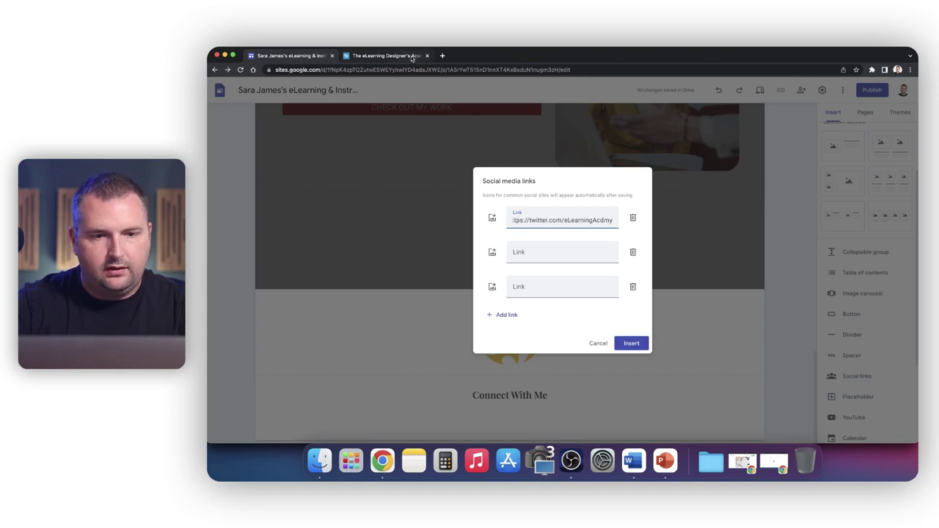
- Copy the LinkedIn link from elearningacademy.io into the second social link field
{"action": "left_click", "coordinate": [412, 57]}
{"action": "right_click", "coordinate": [320, 99]}
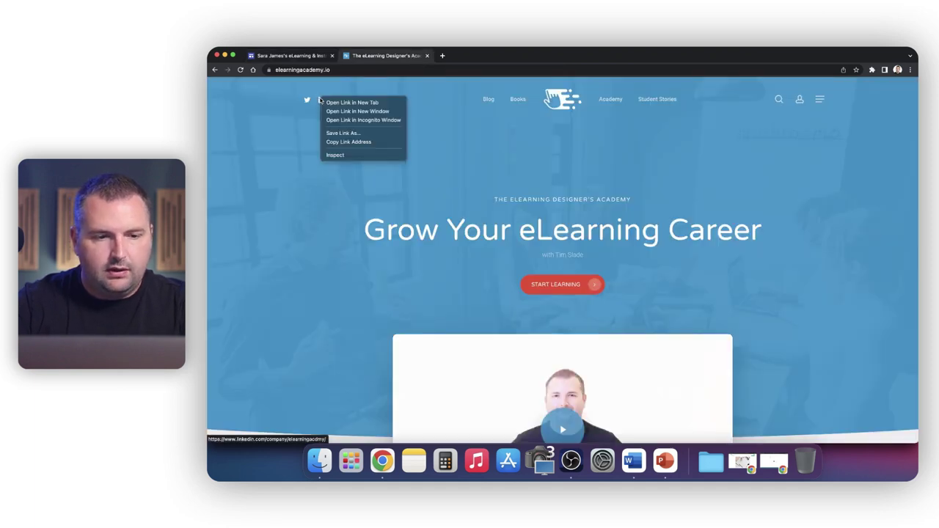
{"action": "left_click", "coordinate": [342, 140]}
{"action": "left_click", "coordinate": [291, 55]}
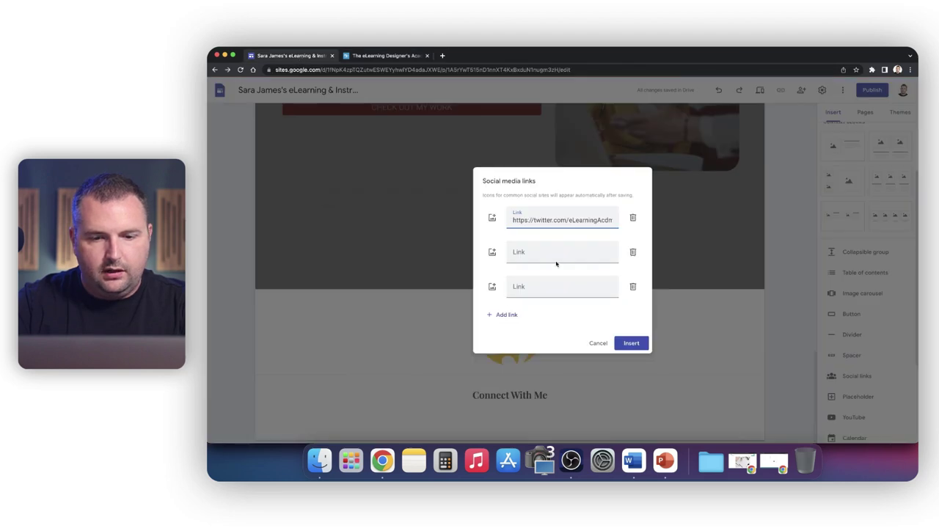
{"action": "left_click", "coordinate": [554, 254]}
{"action": "key", "text": "super+v"}
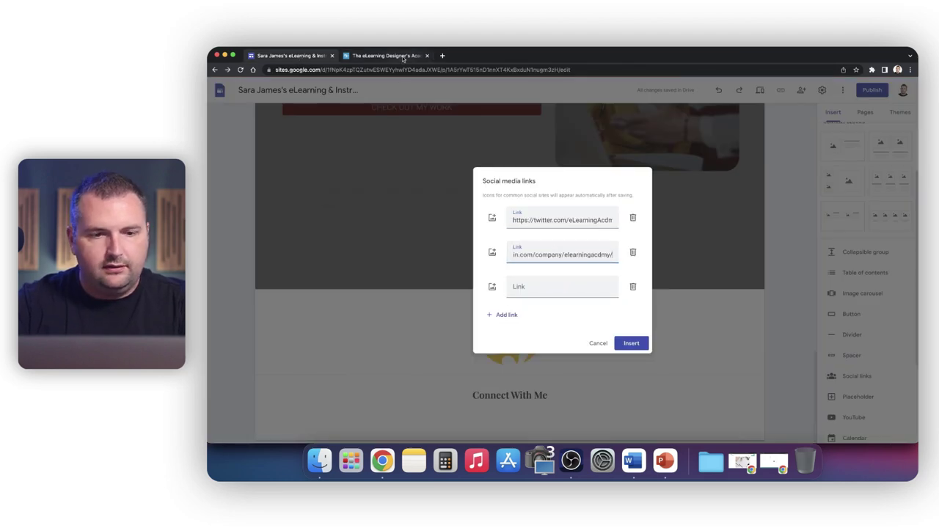
- Add the YouTube link as the third entry and insert the three social links
{"action": "left_click", "coordinate": [402, 57]}
{"action": "right_click", "coordinate": [336, 100]}
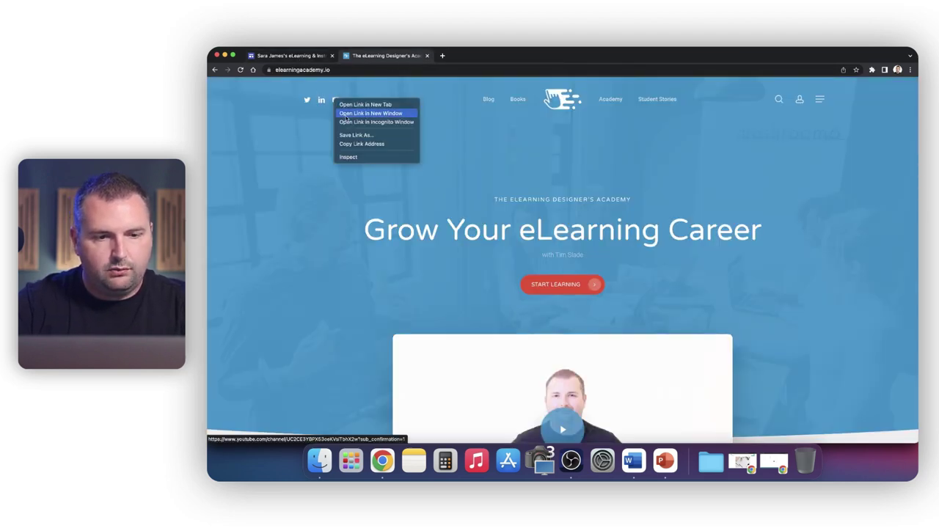
{"action": "left_click", "coordinate": [345, 141]}
{"action": "left_click", "coordinate": [311, 57]}
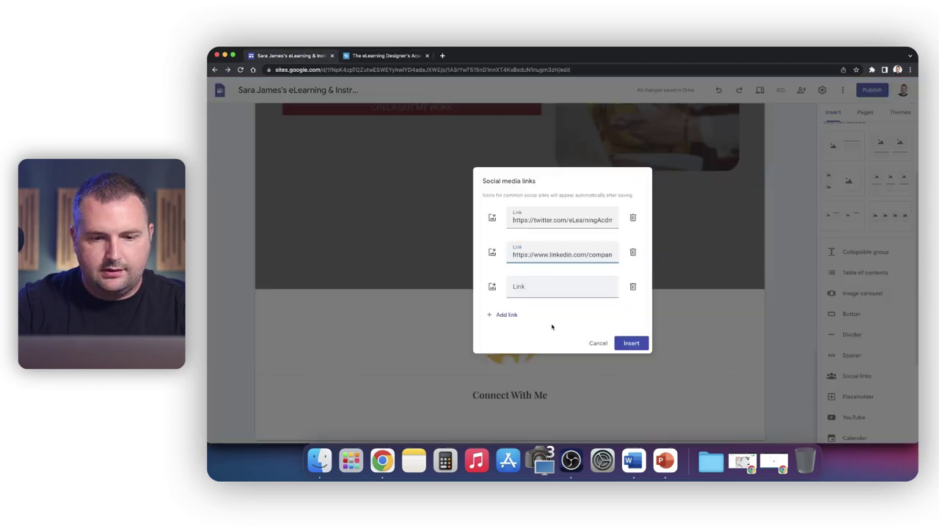
{"action": "left_click", "coordinate": [546, 290]}
{"action": "key", "text": "super+v"}
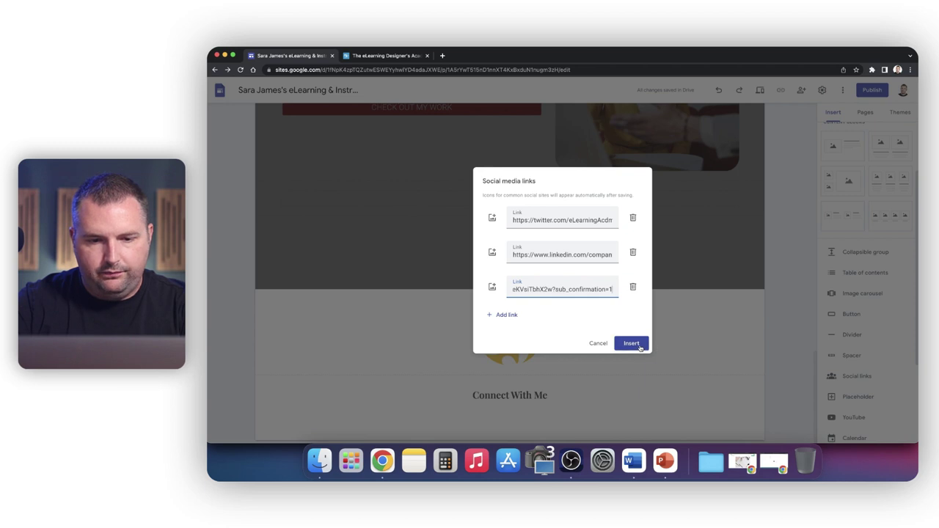
{"action": "left_click", "coordinate": [632, 344]}
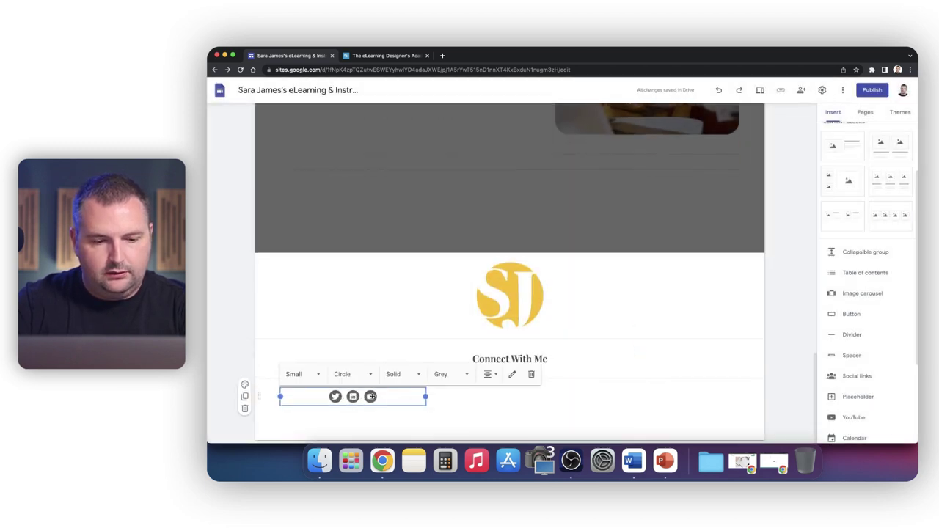
- Make the social icons Large and Coloured
{"action": "left_click", "coordinate": [305, 375]}
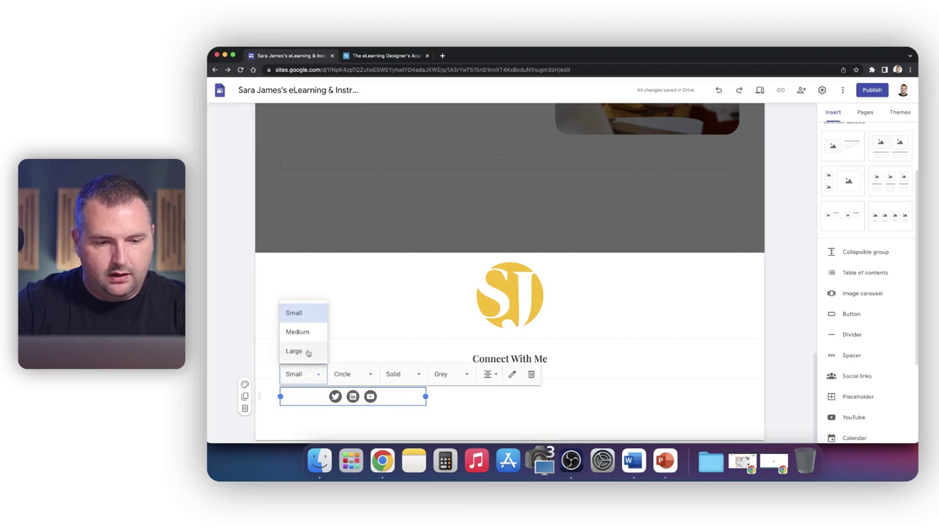
{"action": "left_click", "coordinate": [308, 351]}
{"action": "left_click", "coordinate": [364, 376]}
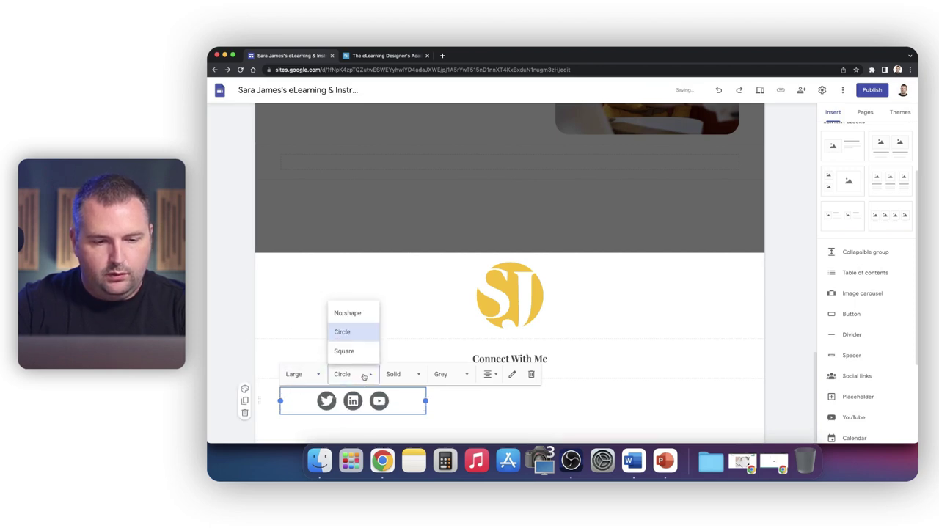
{"action": "left_click", "coordinate": [409, 375]}
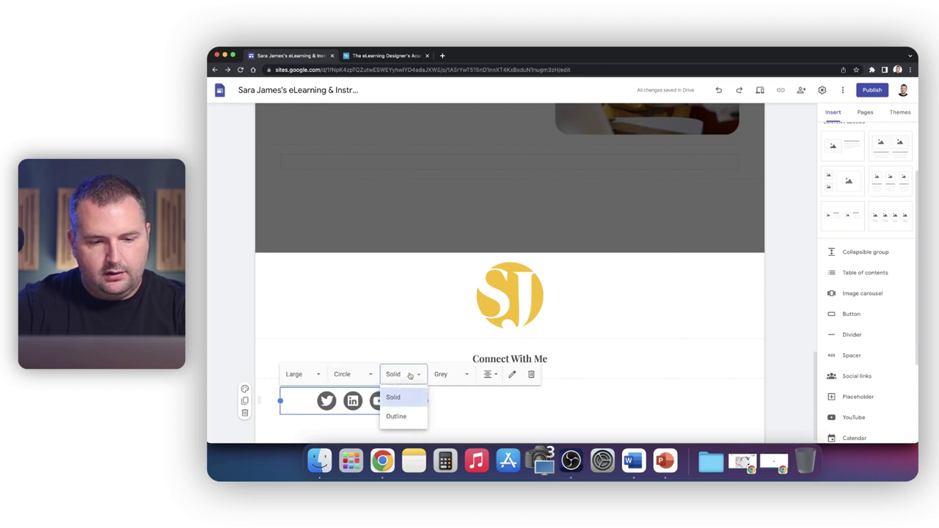
{"action": "left_click", "coordinate": [455, 376]}
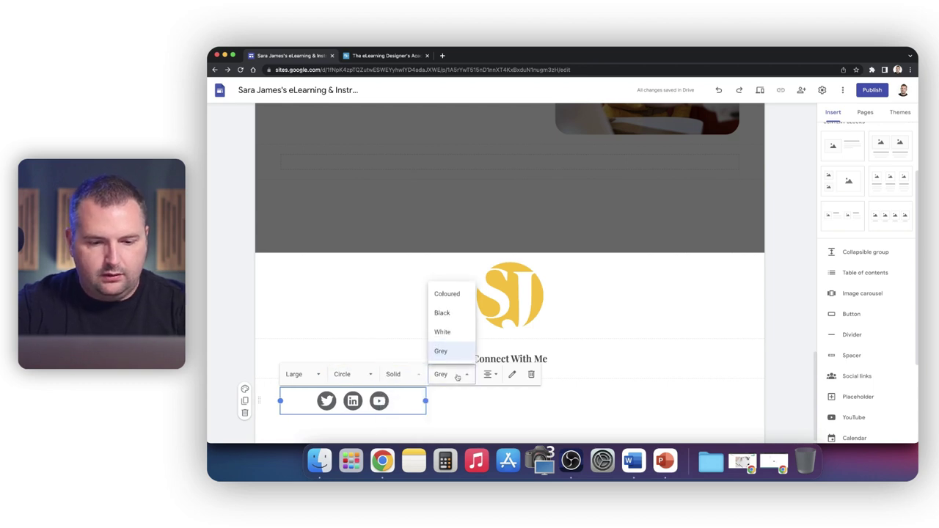
{"action": "left_click", "coordinate": [461, 301]}
- Center-align the social icons and move them to the middle under Connect With Me
{"action": "left_click", "coordinate": [491, 374]}
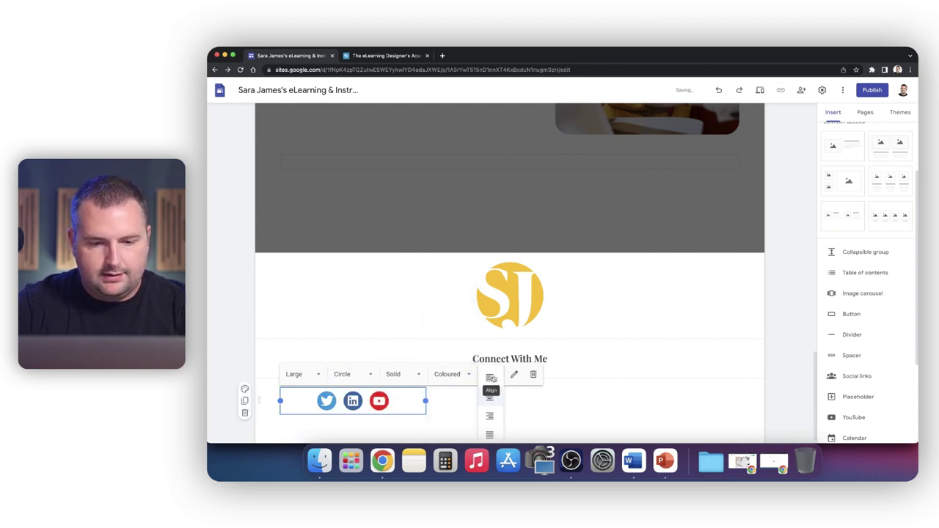
{"action": "left_click", "coordinate": [490, 398]}
{"action": "left_click_drag", "start_coordinate": [396, 406], "coordinate": [521, 396]}
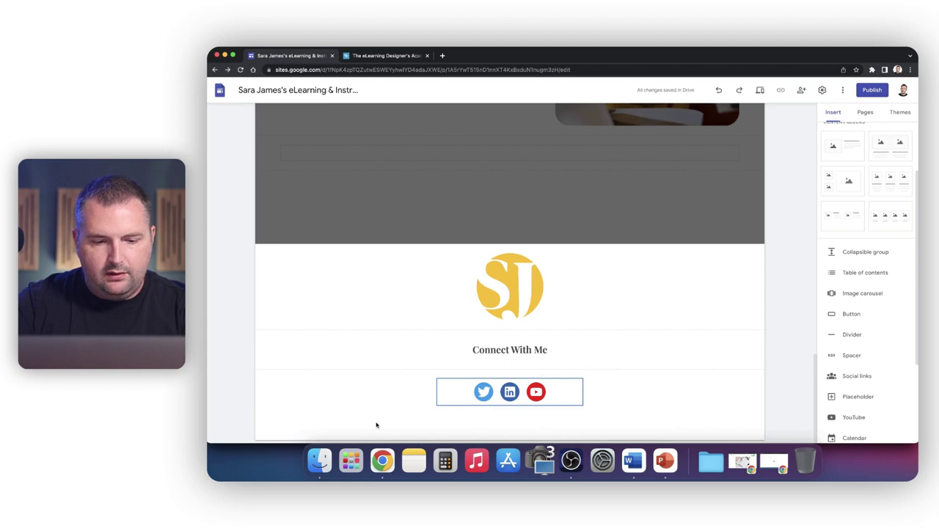
{"action": "left_click", "coordinate": [765, 403]}
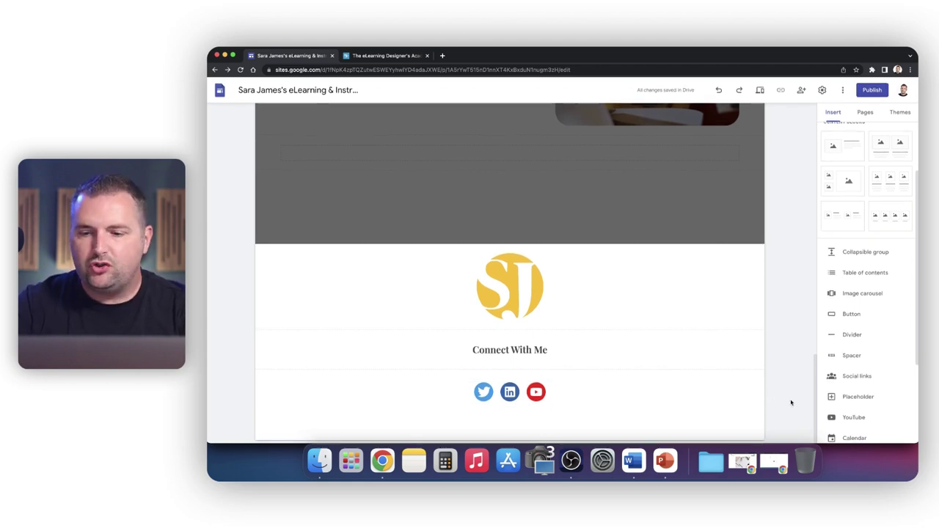
- Delete the empty spacer section at the bottom of the page
{"action": "scroll", "coordinate": [791, 403], "scroll_direction": "up", "scroll_amount": 10}
{"action": "scroll", "coordinate": [511, 172], "scroll_direction": "up", "scroll_amount": 5}
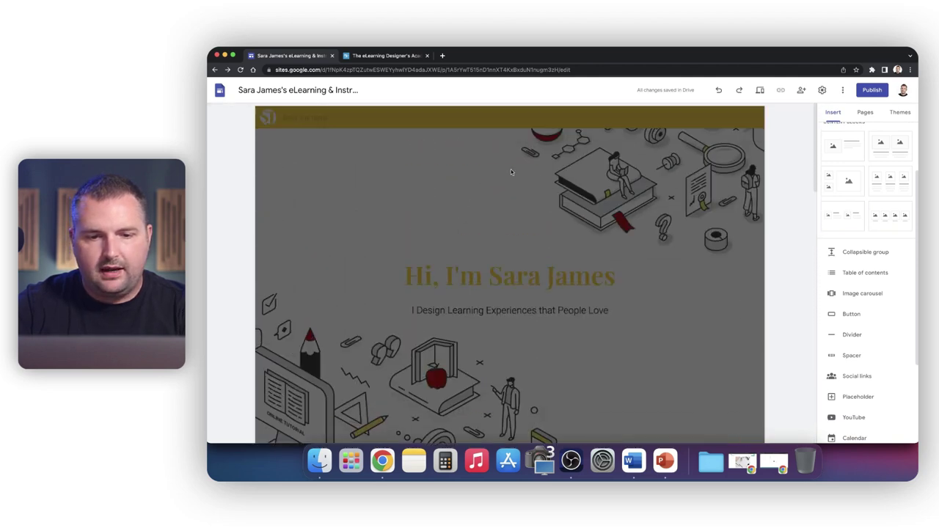
{"action": "scroll", "coordinate": [697, 173], "scroll_direction": "down", "scroll_amount": 15}
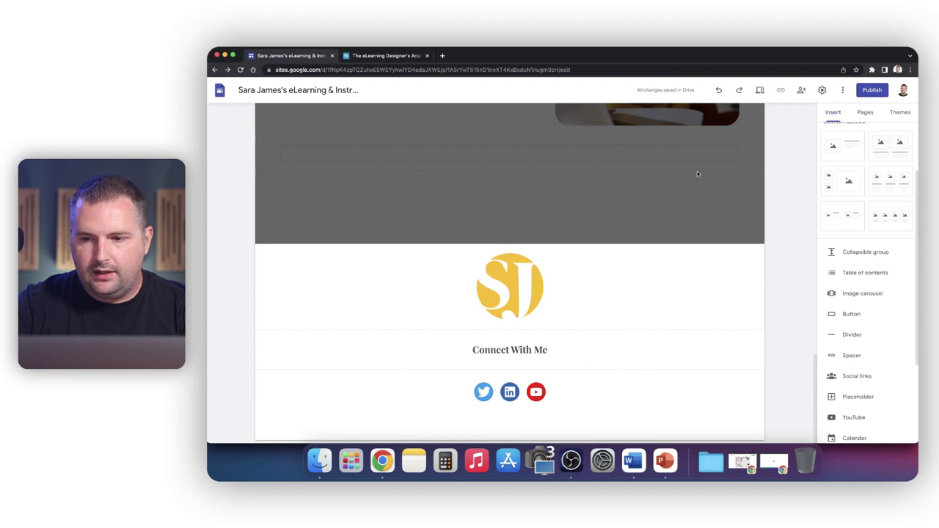
{"action": "scroll", "coordinate": [873, 238], "scroll_direction": "up", "scroll_amount": 3}
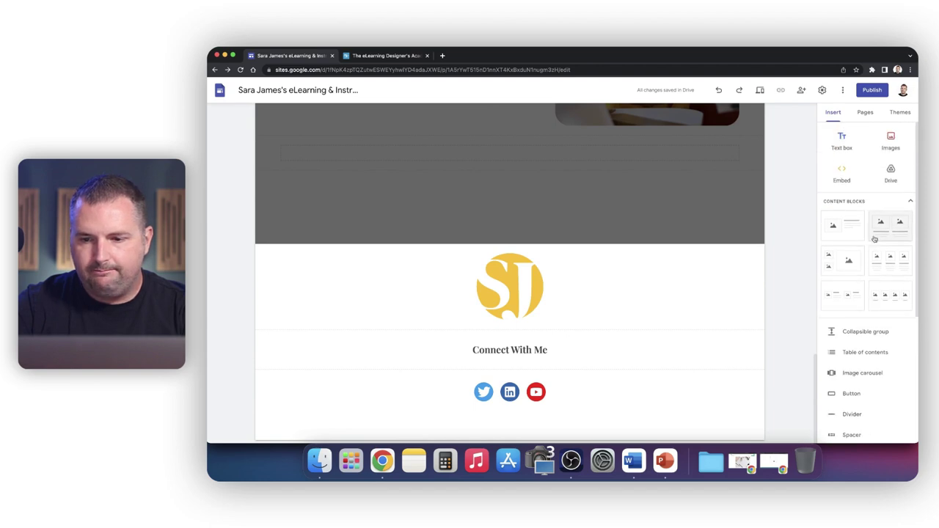
{"action": "scroll", "coordinate": [874, 238], "scroll_direction": "down", "scroll_amount": 2}
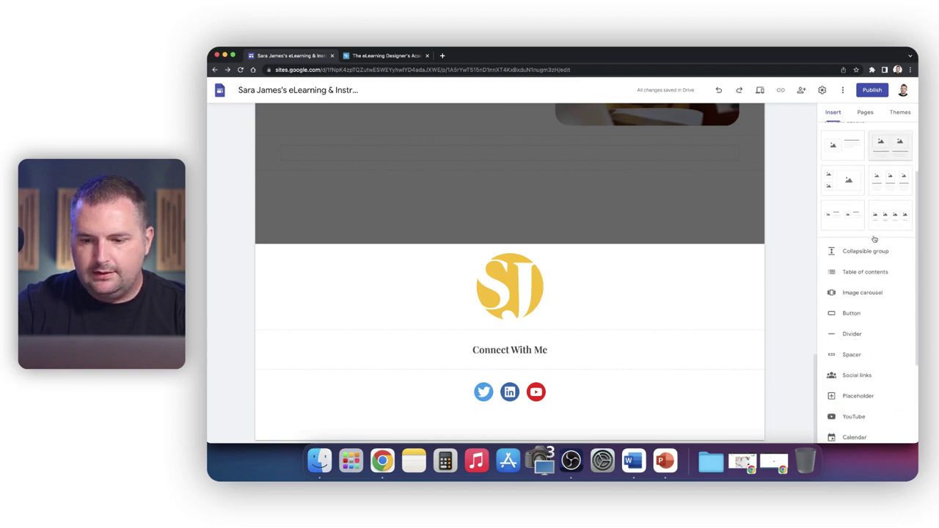
{"action": "scroll", "coordinate": [874, 239], "scroll_direction": "down", "scroll_amount": 1}
{"action": "left_click", "coordinate": [851, 303]}
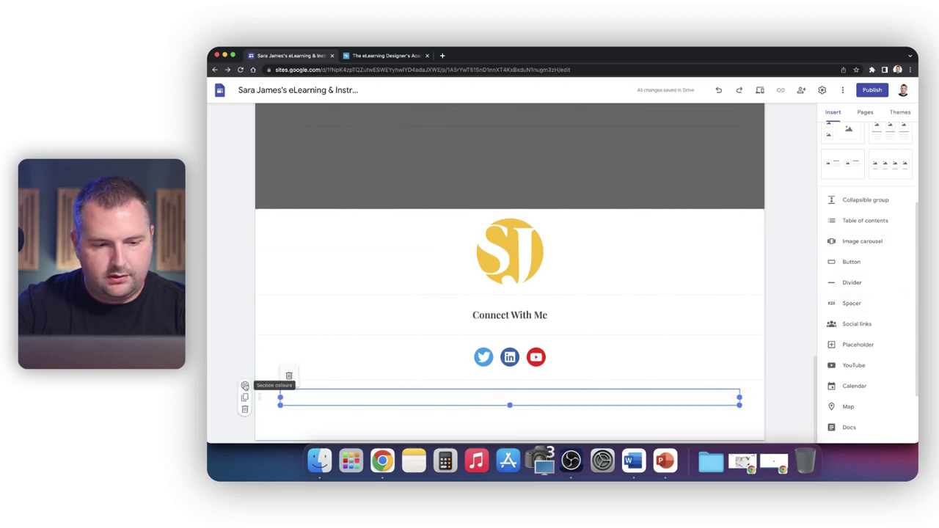
{"action": "left_click", "coordinate": [245, 386]}
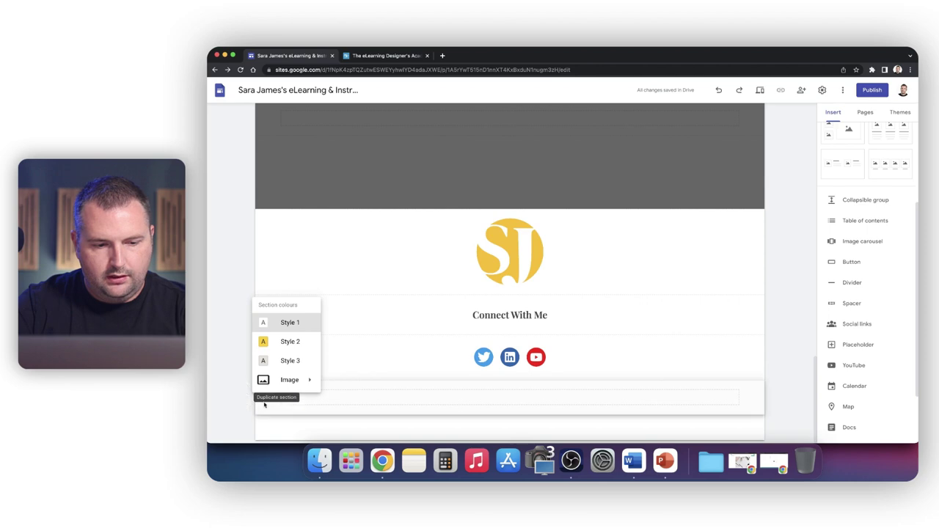
{"action": "left_click", "coordinate": [293, 401]}
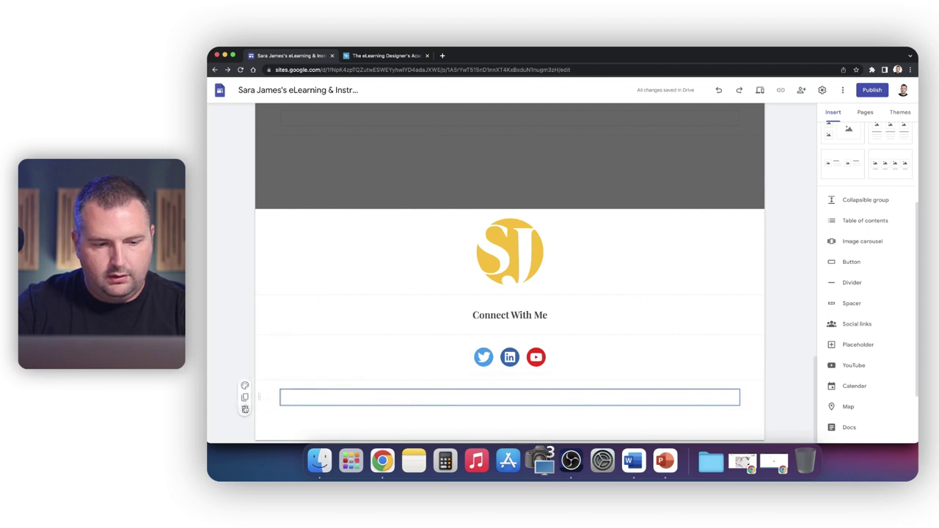
{"action": "left_click", "coordinate": [245, 408]}
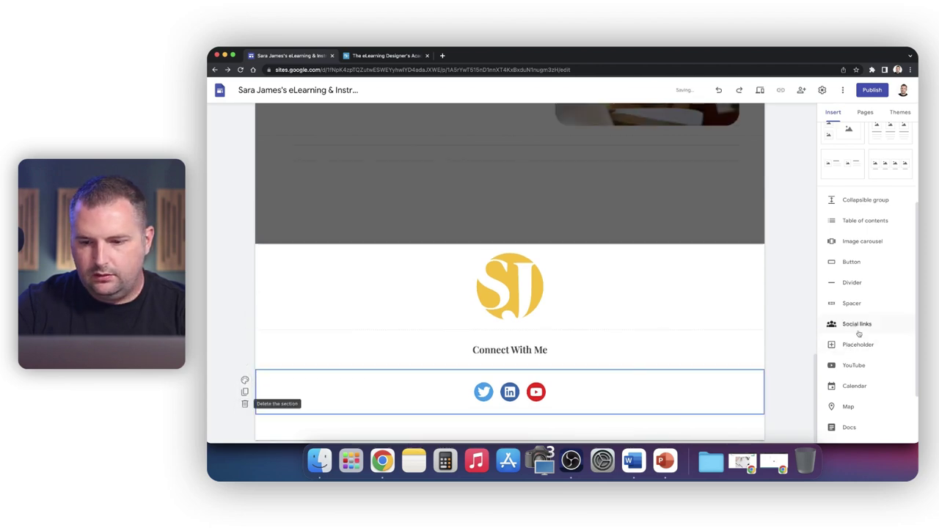
- Delete the social icons section and the extra empty text box section
{"action": "scroll", "coordinate": [859, 334], "scroll_direction": "down", "scroll_amount": 1}
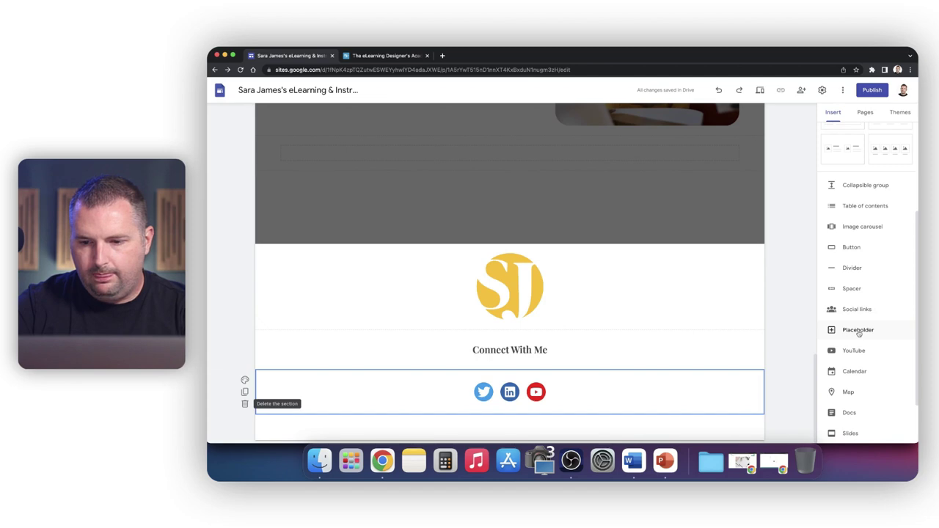
{"action": "scroll", "coordinate": [859, 334], "scroll_direction": "up", "scroll_amount": 5}
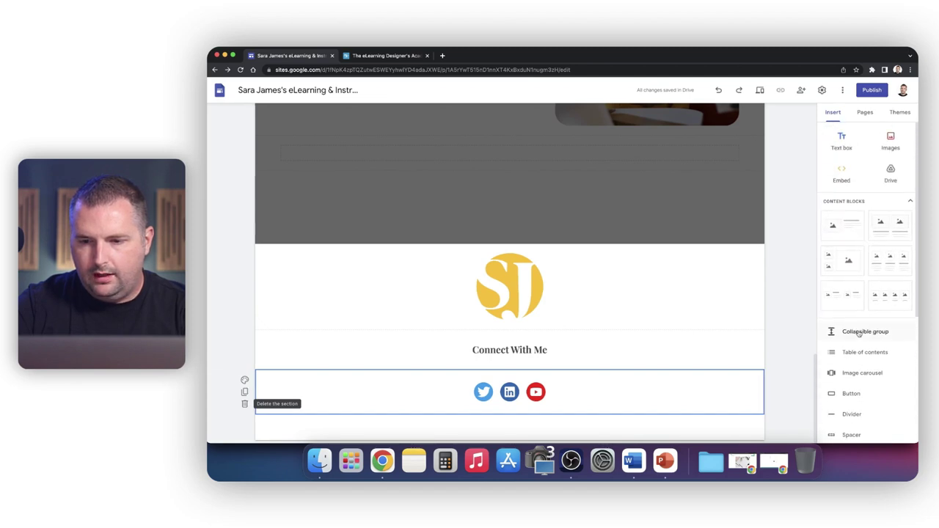
{"action": "left_click", "coordinate": [891, 149]}
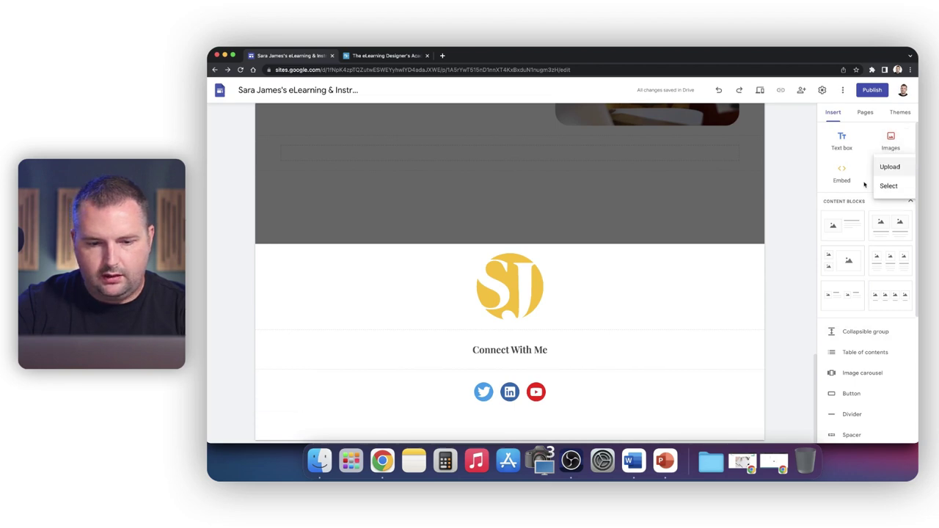
{"action": "left_click", "coordinate": [842, 141]}
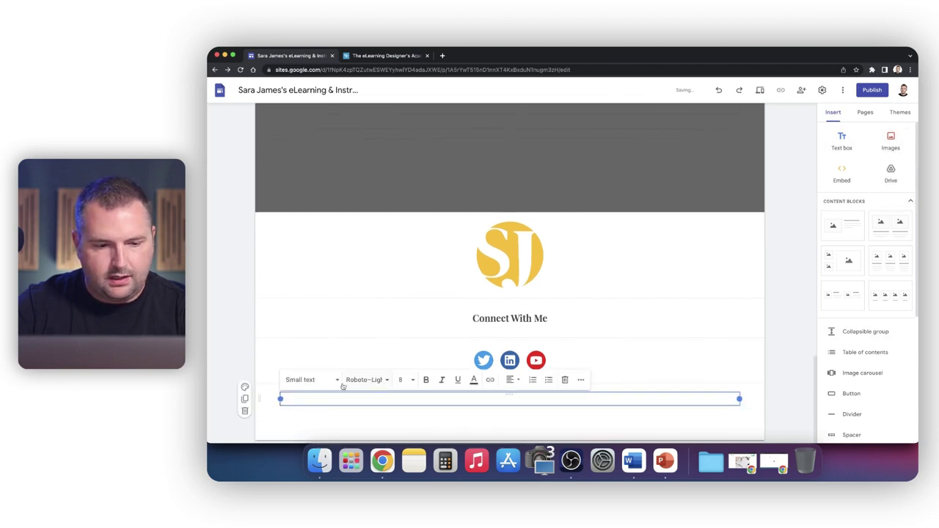
{"action": "left_click", "coordinate": [245, 387]}
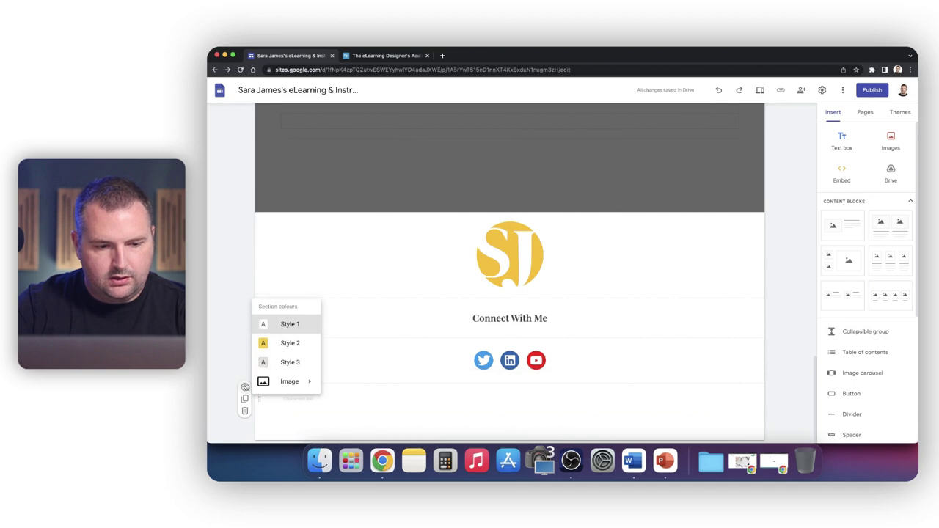
{"action": "left_click", "coordinate": [289, 323]}
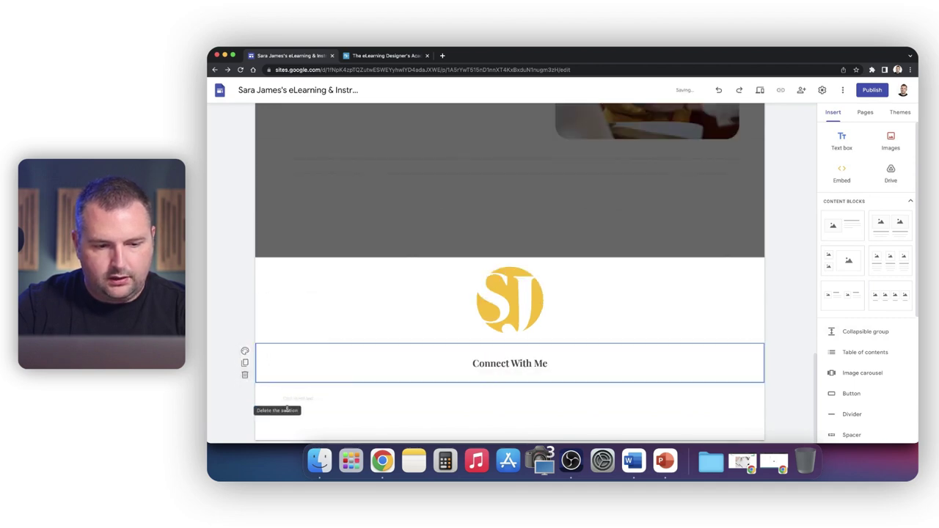
{"action": "left_click", "coordinate": [245, 410]}
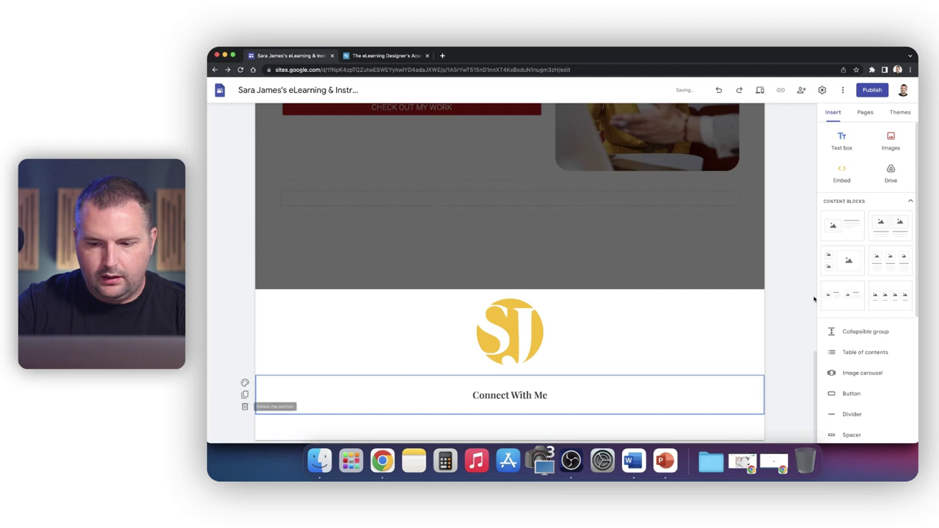
- Add a divider section below Connect With Me and choose to upload a background image
{"action": "scroll", "coordinate": [881, 256], "scroll_direction": "down", "scroll_amount": 2}
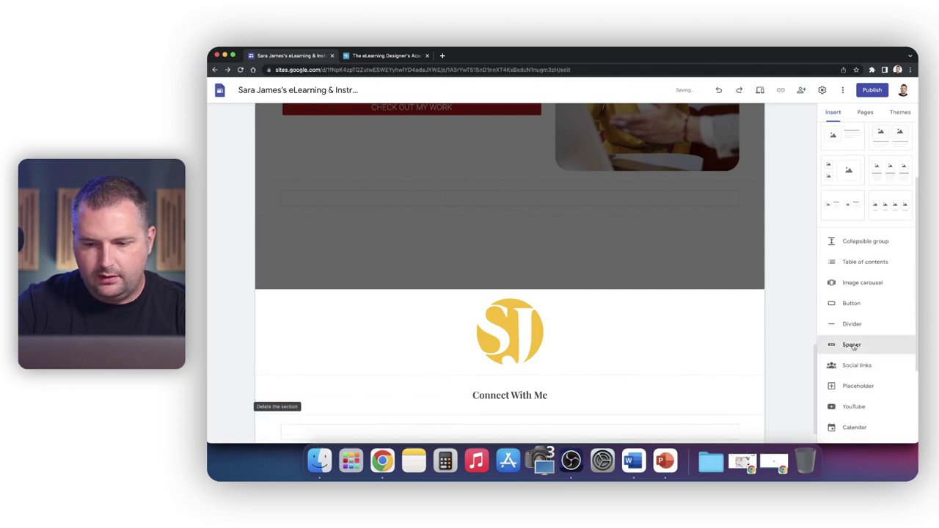
{"action": "left_click", "coordinate": [851, 345]}
{"action": "left_click", "coordinate": [245, 386]}
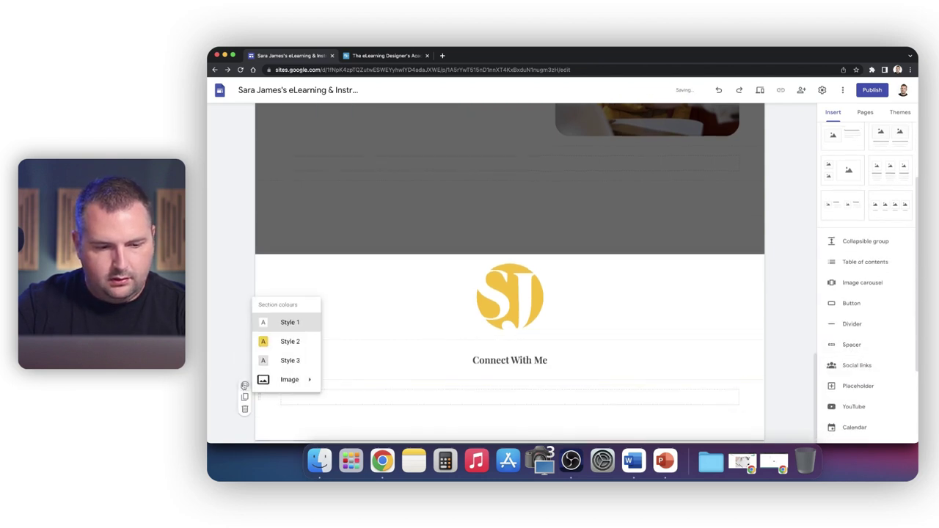
{"action": "mouse_move", "coordinate": [298, 382]}
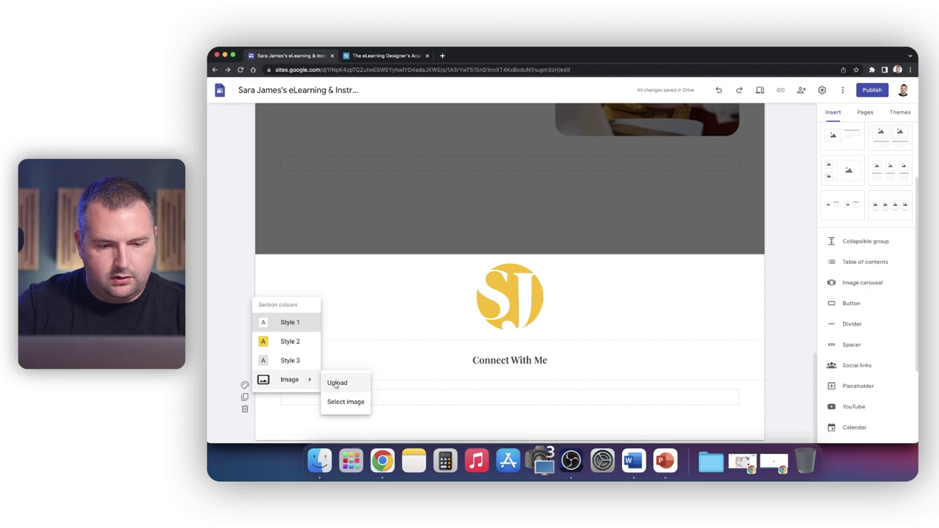
{"action": "left_click", "coordinate": [336, 383]}
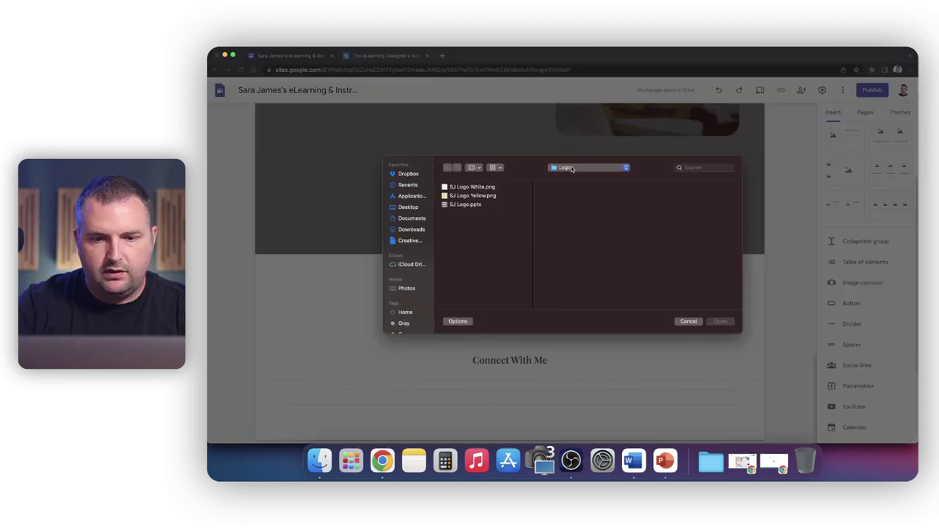
- From Banners > Graphic Banners, set SJ Footer-01.png as the section background
{"action": "left_click", "coordinate": [570, 168]}
{"action": "left_click", "coordinate": [576, 177]}
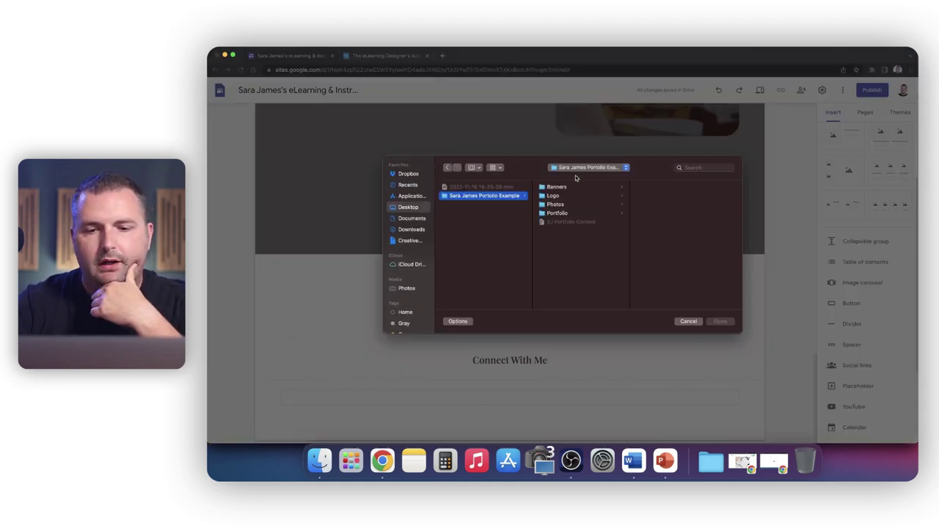
{"action": "left_click", "coordinate": [576, 187]}
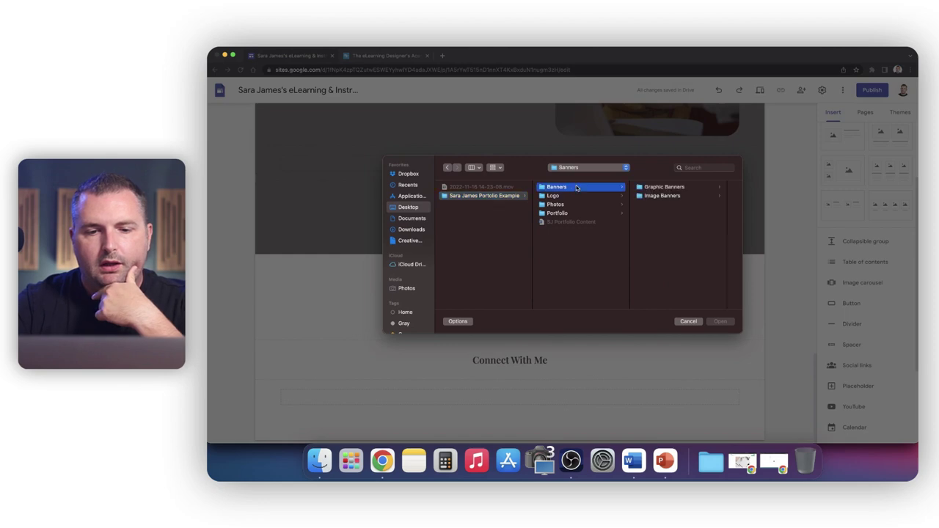
{"action": "left_click", "coordinate": [662, 187]}
{"action": "left_click", "coordinate": [680, 187]}
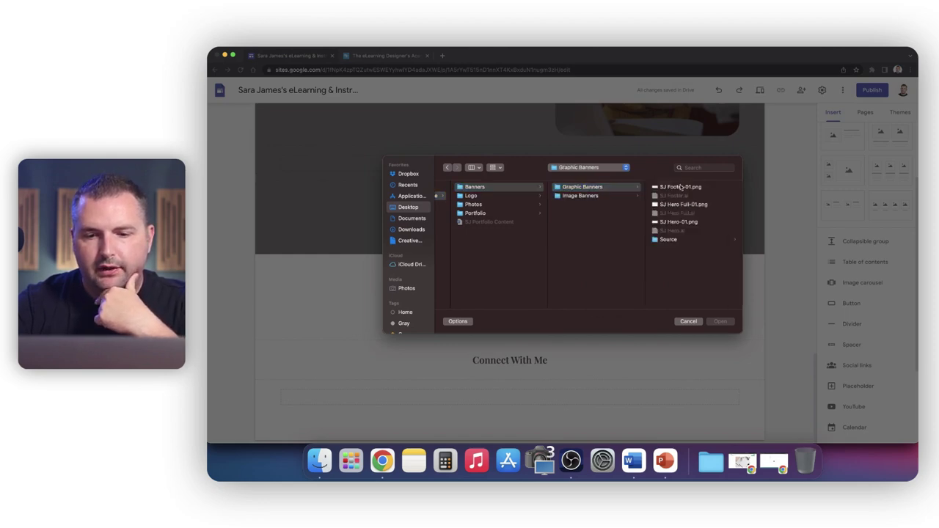
{"action": "key", "text": "space"}
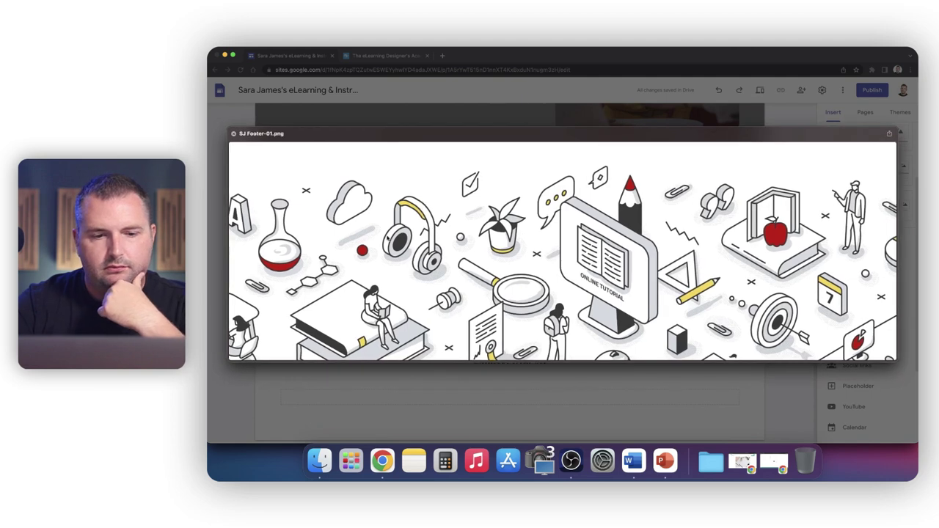
{"action": "key", "text": "space"}
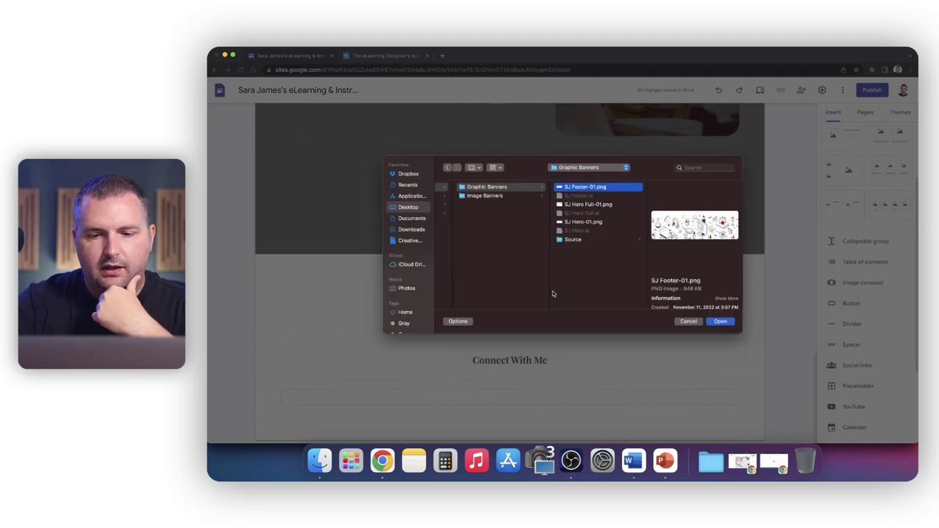
{"action": "left_click", "coordinate": [721, 322]}
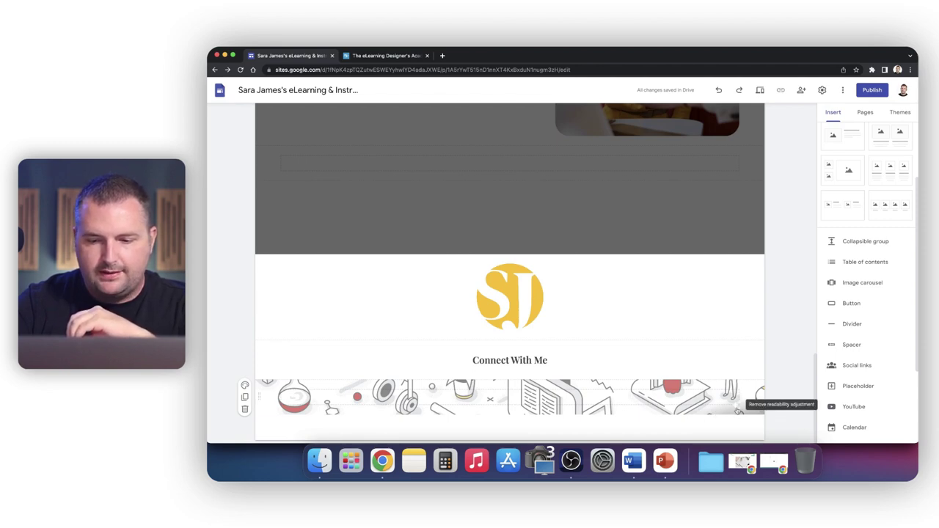
- Remove the readability adjustment and anchor the banner image to the top
{"action": "left_click", "coordinate": [738, 410]}
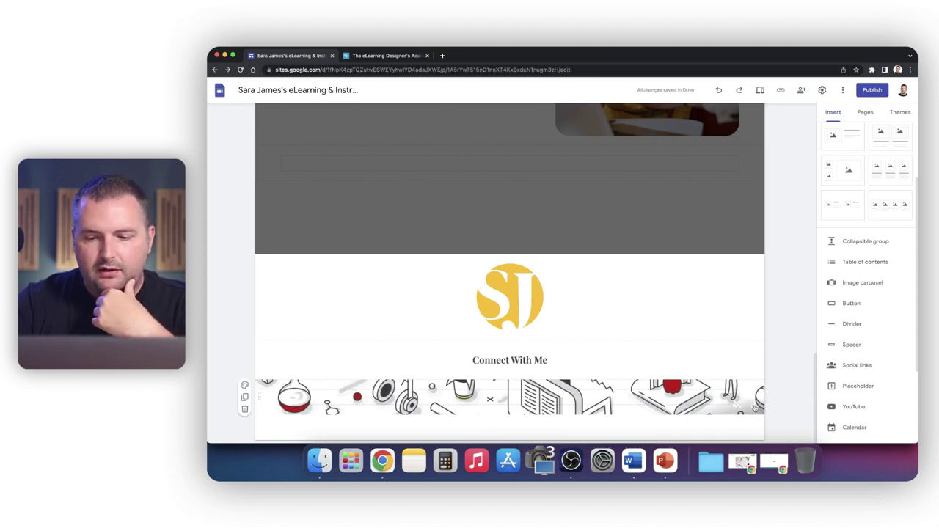
{"action": "left_click", "coordinate": [752, 404]}
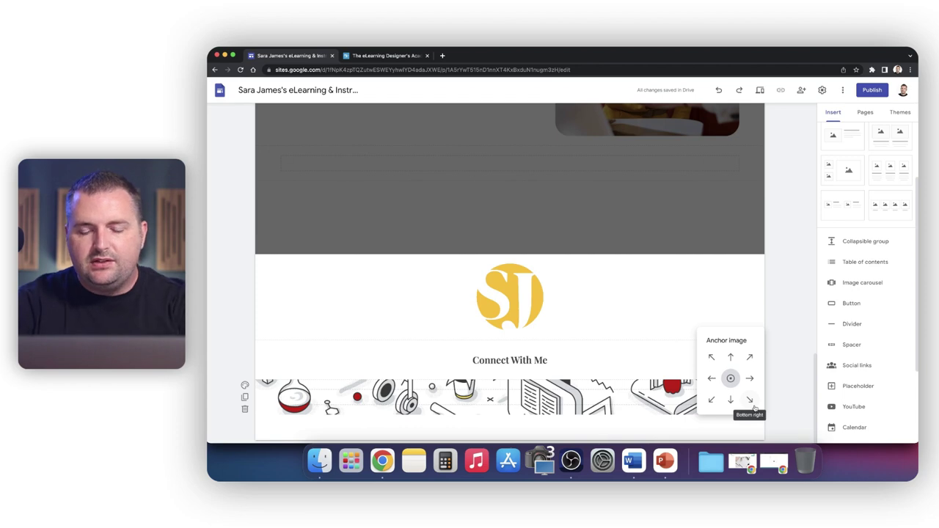
{"action": "left_click", "coordinate": [732, 357]}
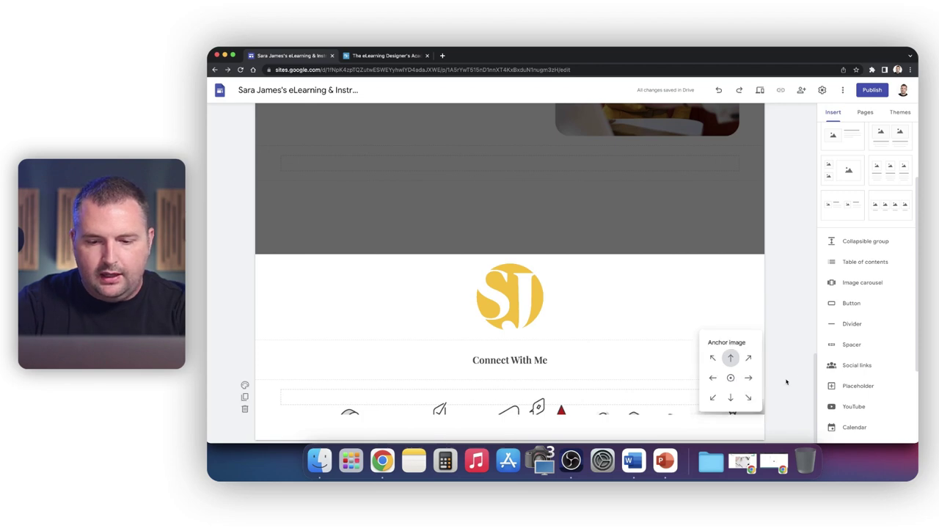
- Drag the divider's bottom handle down to make the banner section taller
{"action": "left_click", "coordinate": [297, 394]}
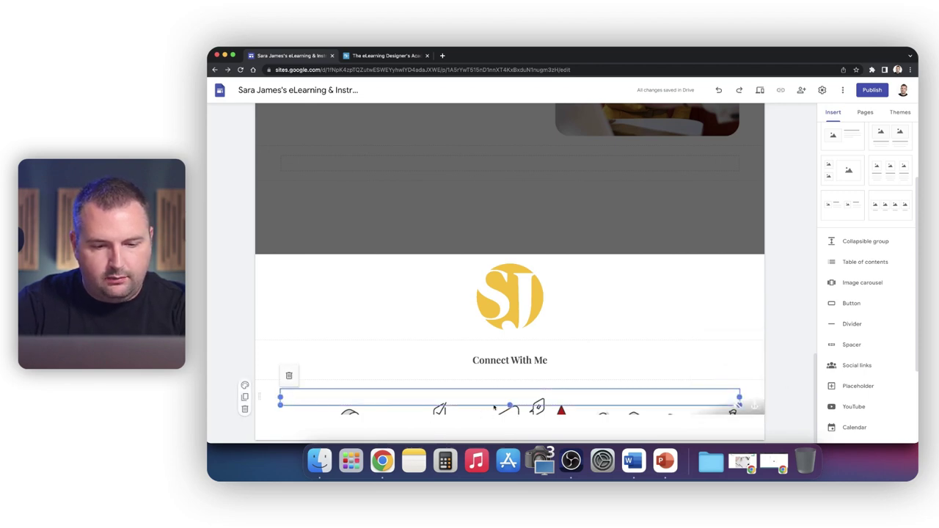
{"action": "left_click_drag", "start_coordinate": [510, 405], "coordinate": [510, 430]}
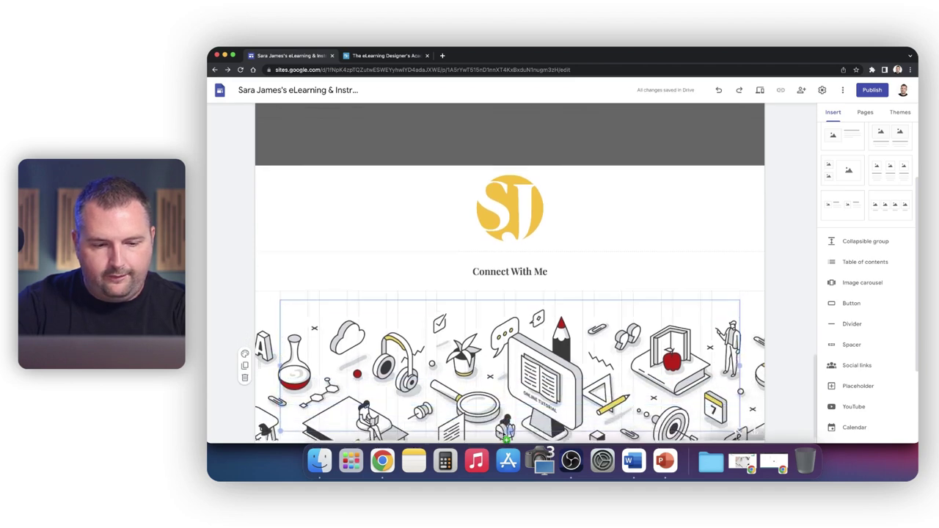
{"action": "left_click_drag", "start_coordinate": [510, 405], "coordinate": [510, 407]}
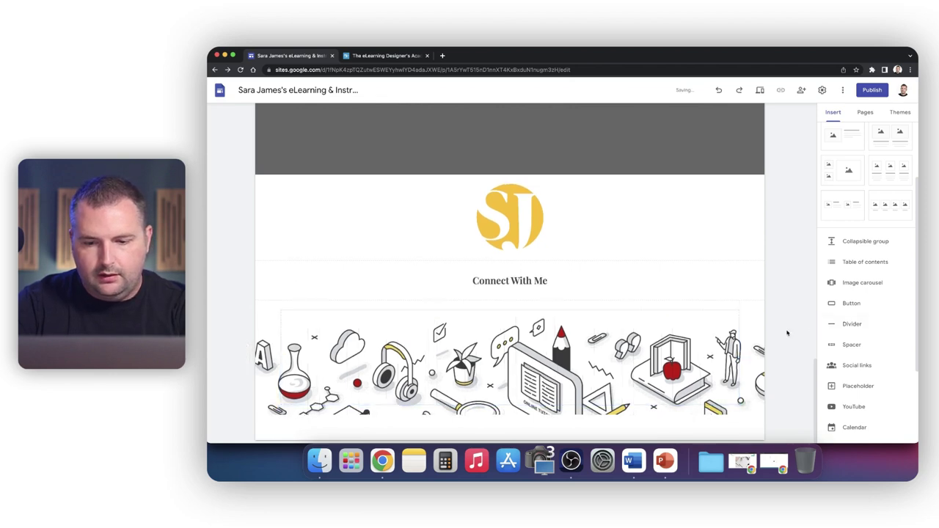
{"action": "left_click", "coordinate": [761, 90]}
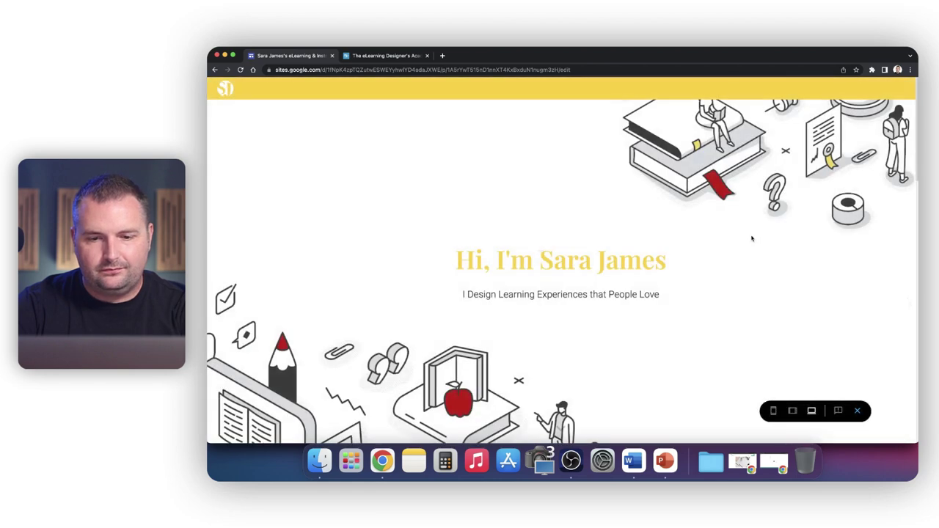
{"action": "scroll", "coordinate": [771, 262], "scroll_direction": "down", "scroll_amount": 10}
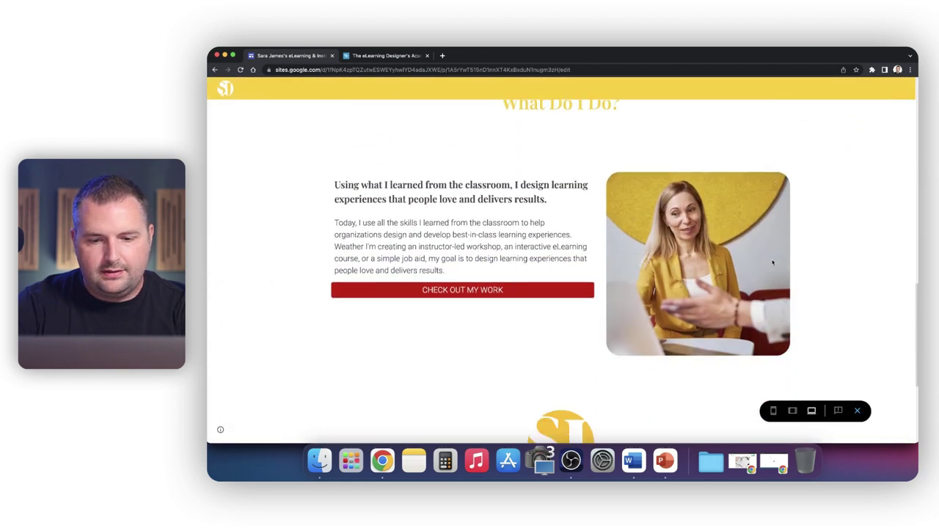
{"action": "scroll", "coordinate": [772, 262], "scroll_direction": "down", "scroll_amount": 5}
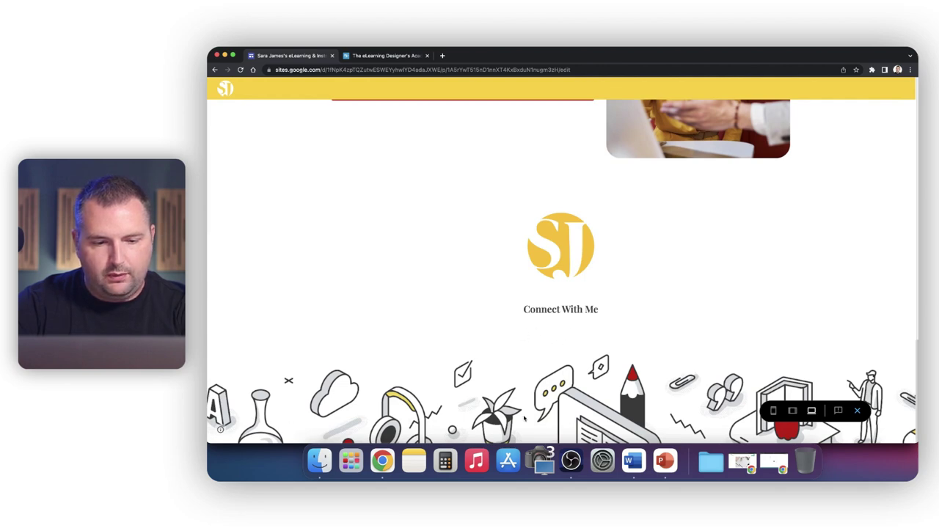
{"action": "left_click", "coordinate": [857, 411]}
{"action": "scroll", "coordinate": [523, 318], "scroll_direction": "down", "scroll_amount": 15}
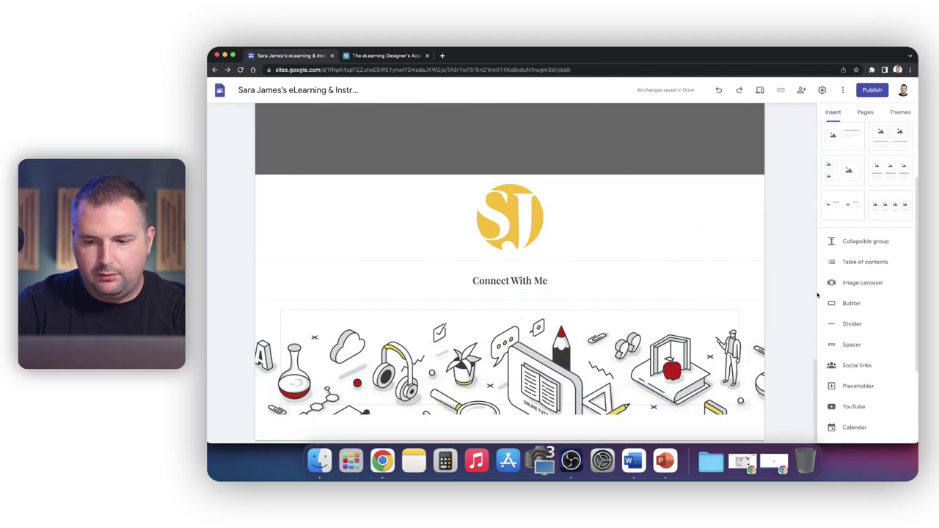
- Start a social links block and paste the Twitter address copied from elearningacademy.io
{"action": "left_click", "coordinate": [855, 364]}
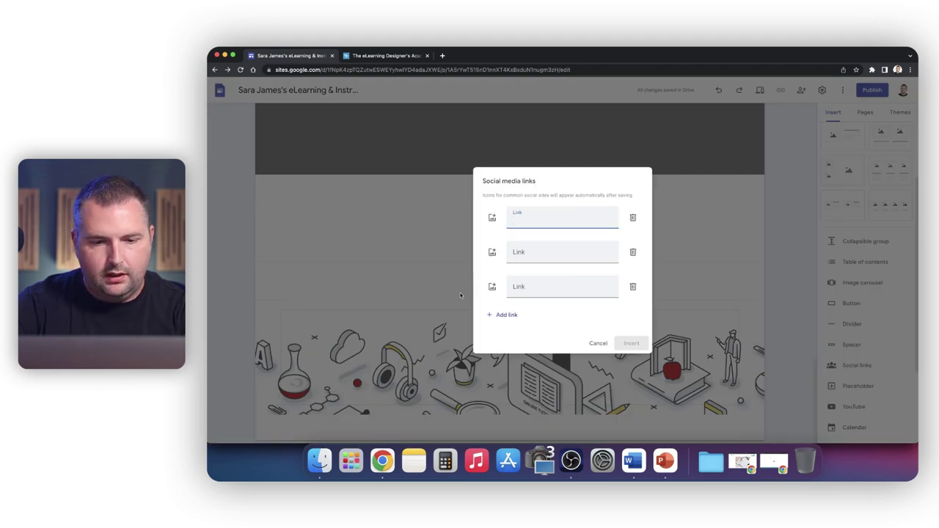
{"action": "left_click", "coordinate": [405, 56]}
{"action": "right_click", "coordinate": [302, 98]}
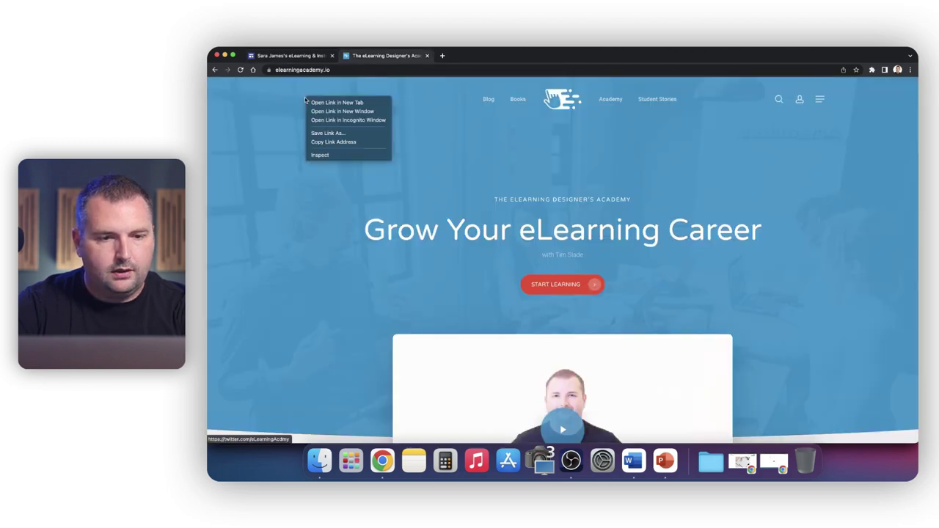
{"action": "left_click", "coordinate": [327, 142]}
{"action": "left_click", "coordinate": [316, 55]}
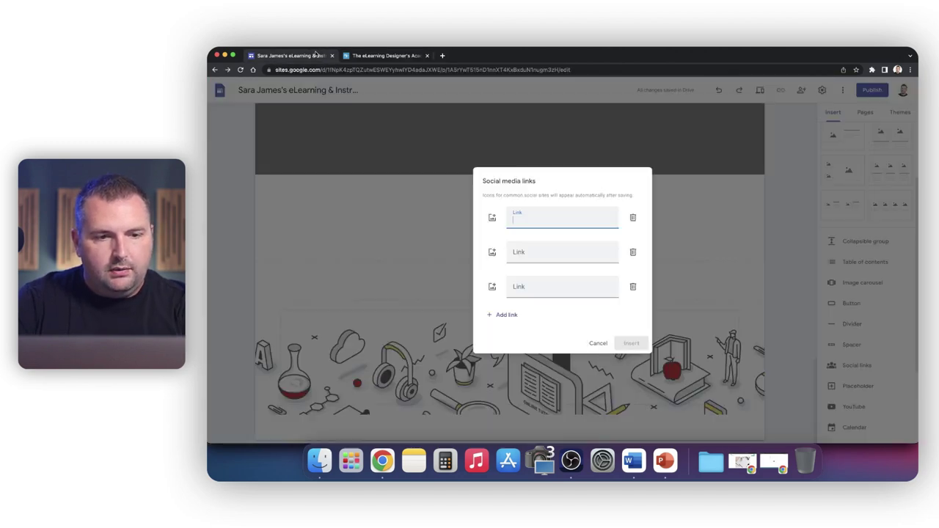
{"action": "key", "text": "super+v"}
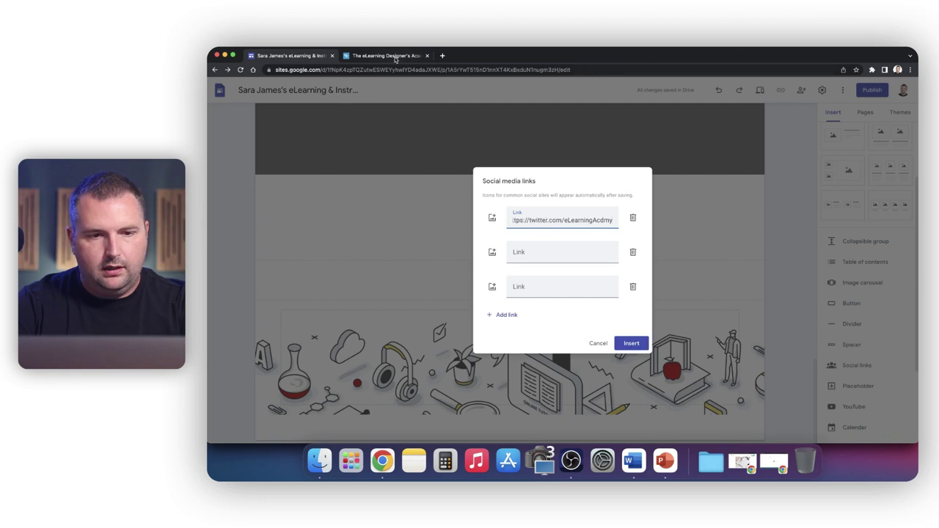
- Copy the LinkedIn address from elearningacademy.io into the second social link
{"action": "left_click", "coordinate": [386, 55]}
{"action": "right_click", "coordinate": [320, 102]}
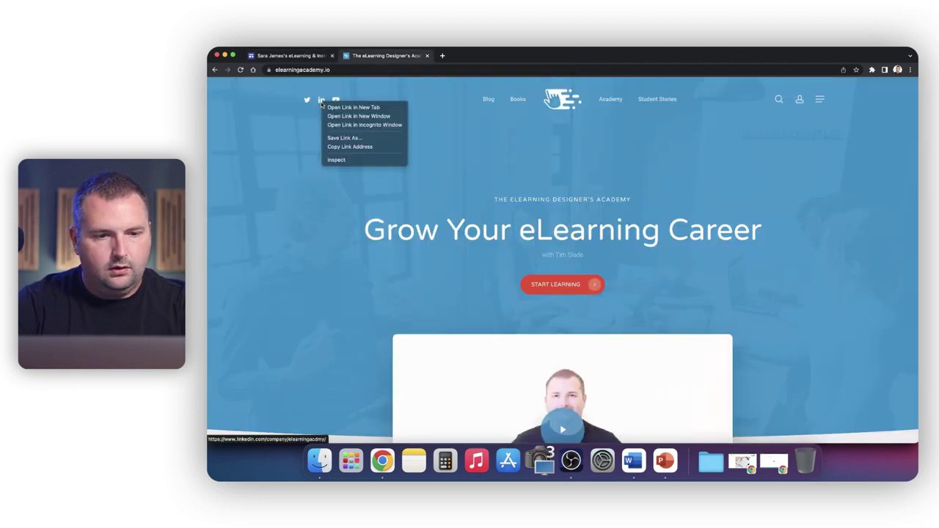
{"action": "left_click", "coordinate": [344, 144]}
{"action": "left_click", "coordinate": [305, 57]}
{"action": "left_click", "coordinate": [565, 249]}
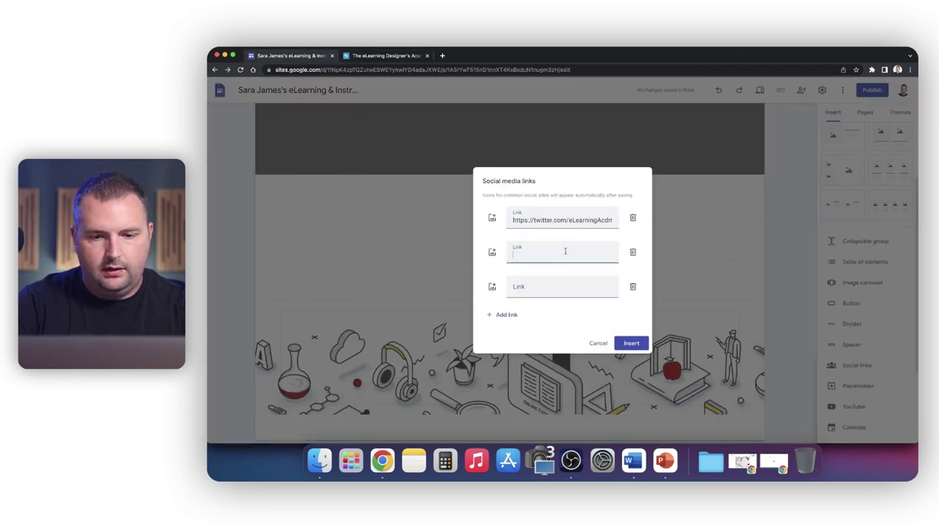
{"action": "key", "text": "super+v"}
- Copy the YouTube address into the third social link and insert the block
{"action": "left_click", "coordinate": [401, 57]}
{"action": "right_click", "coordinate": [336, 100]}
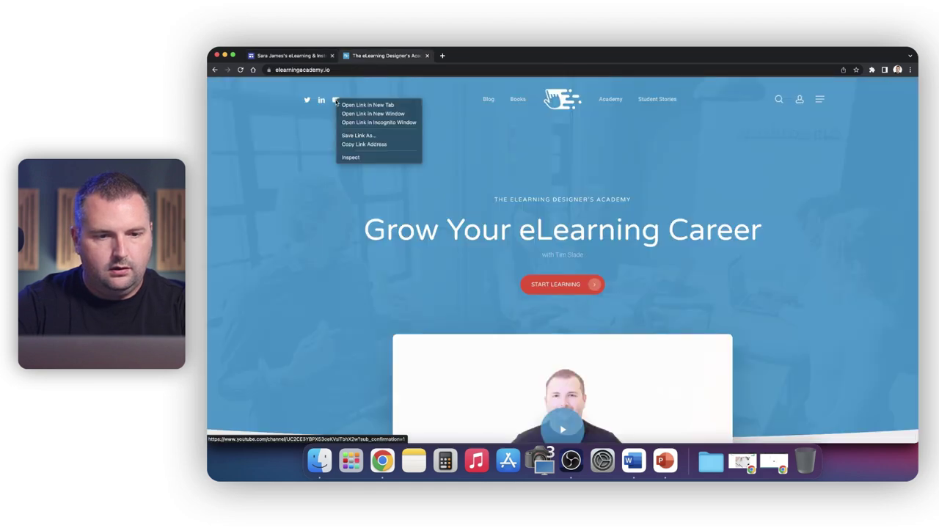
{"action": "left_click", "coordinate": [348, 142]}
{"action": "left_click", "coordinate": [302, 56]}
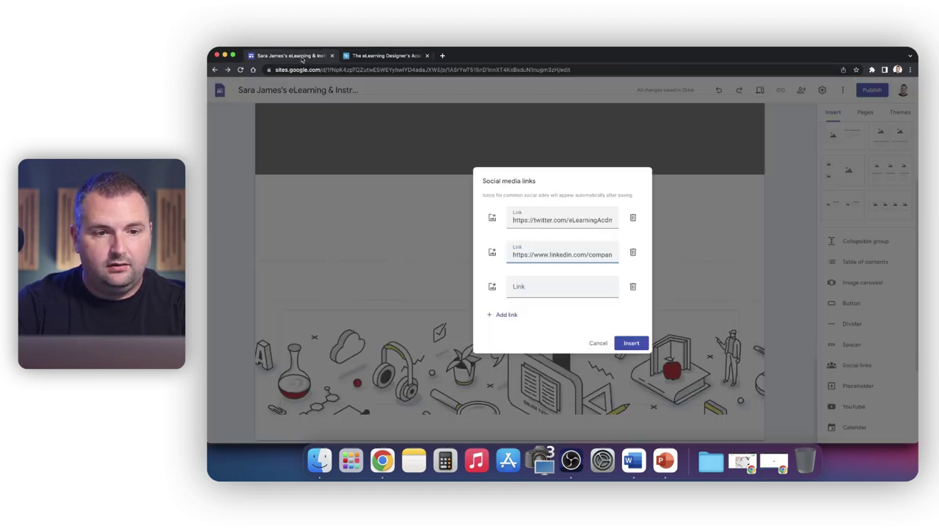
{"action": "left_click", "coordinate": [562, 289]}
{"action": "key", "text": "super+v"}
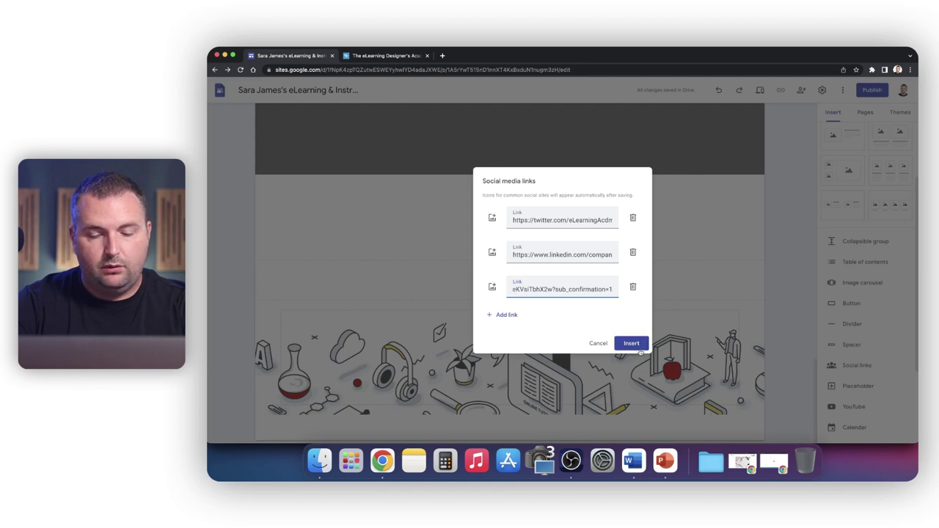
{"action": "left_click", "coordinate": [631, 343]}
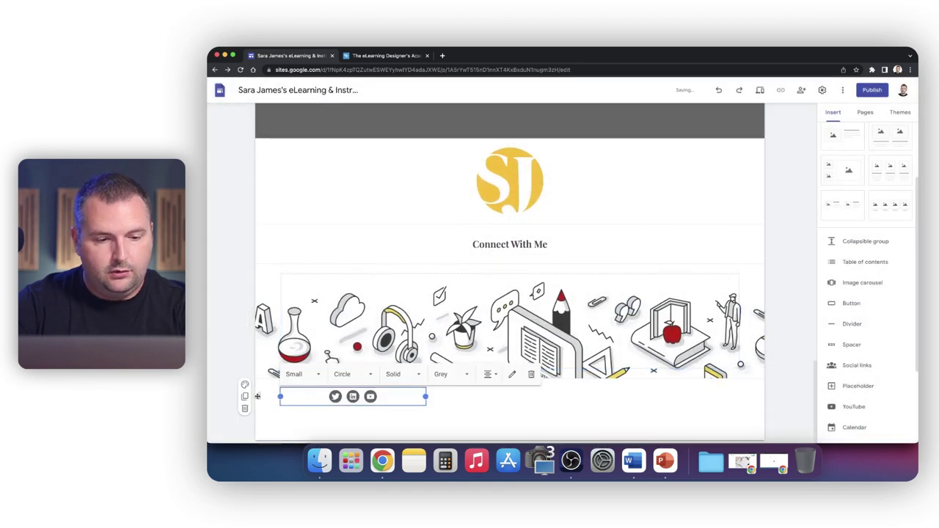
- Move the social icons under Connect With Me, set Large and Coloured, and centre them
{"action": "left_click_drag", "start_coordinate": [257, 396], "coordinate": [259, 281]}
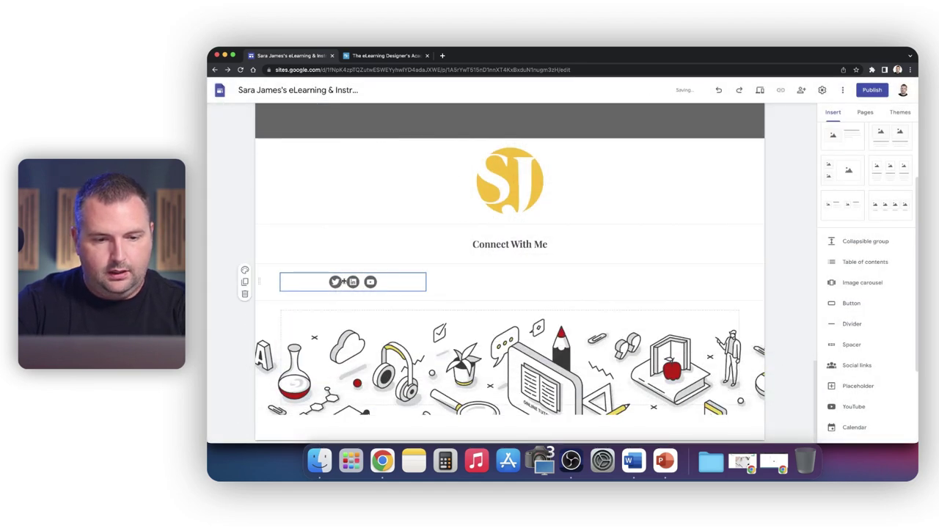
{"action": "left_click", "coordinate": [314, 281]}
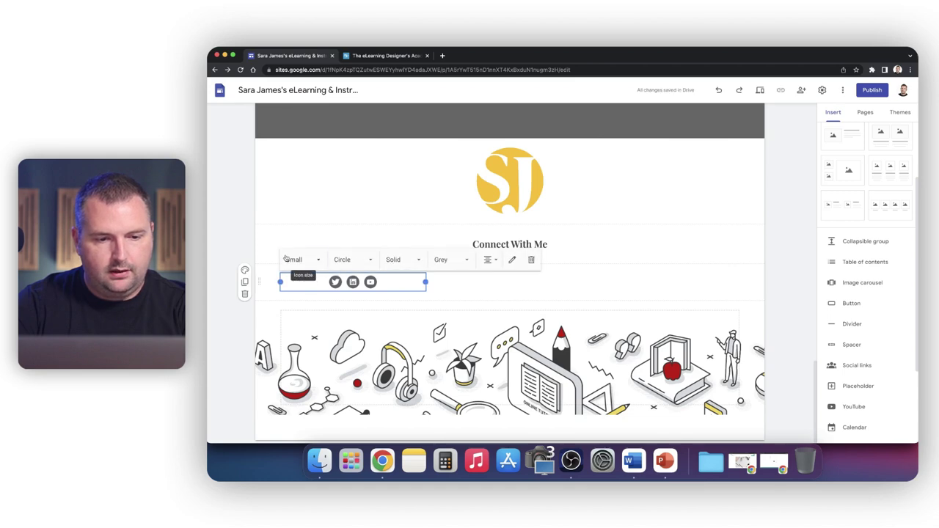
{"action": "left_click", "coordinate": [294, 259]}
{"action": "left_click", "coordinate": [293, 321]}
{"action": "left_click", "coordinate": [442, 260]}
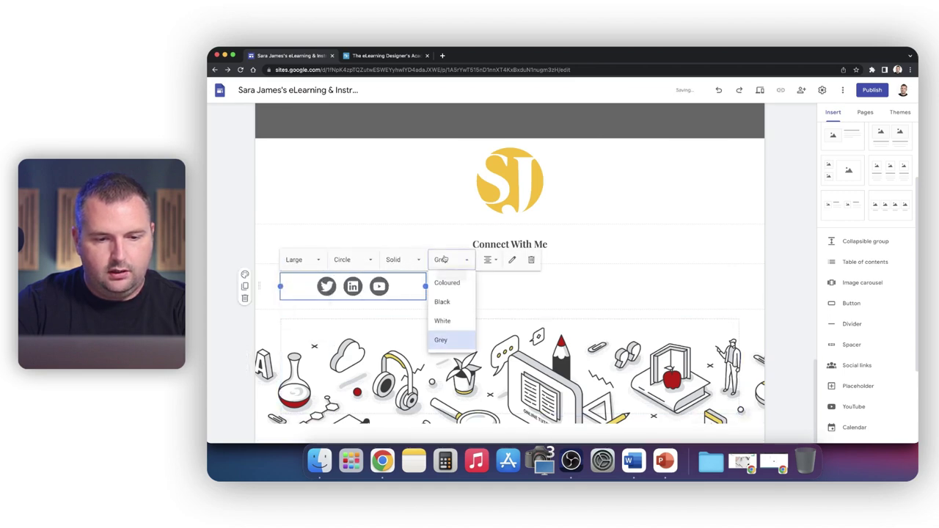
{"action": "left_click", "coordinate": [447, 282]}
{"action": "left_click_drag", "start_coordinate": [399, 298], "coordinate": [533, 291]}
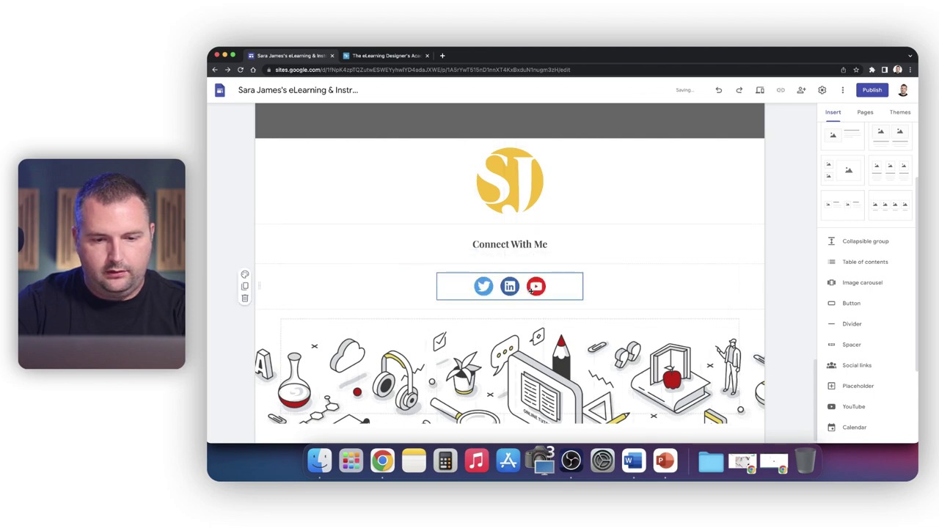
- Preview the finished home page and scroll down to check the footer
{"action": "left_click", "coordinate": [794, 262]}
{"action": "left_click", "coordinate": [760, 89]}
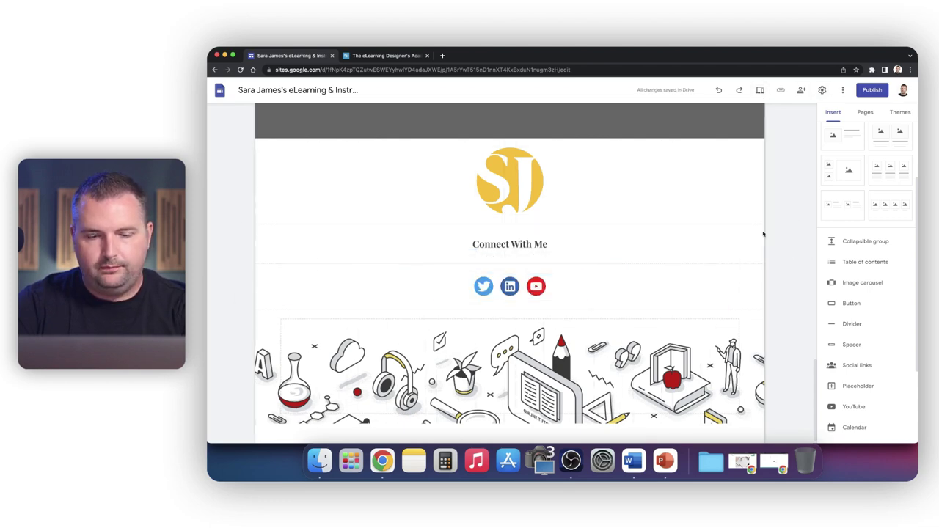
{"action": "scroll", "coordinate": [739, 320], "scroll_direction": "down", "scroll_amount": 15}
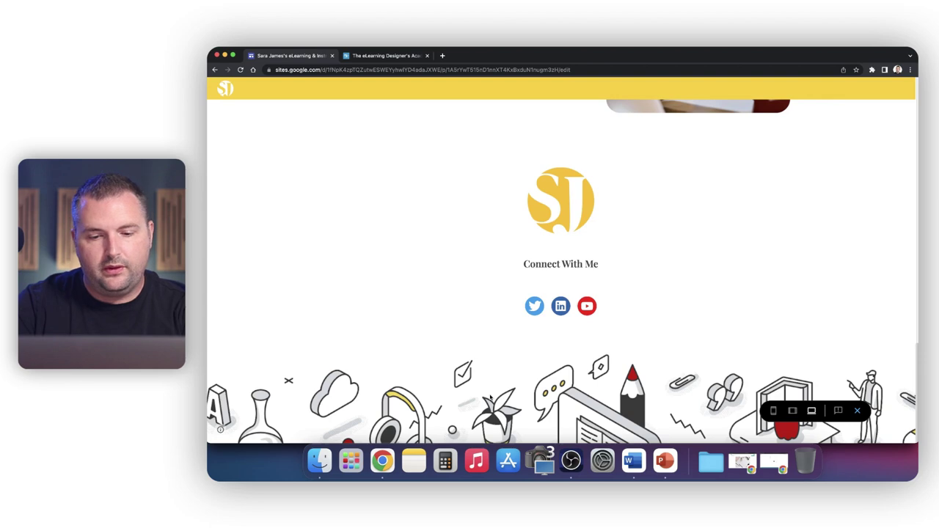
{"action": "left_click", "coordinate": [859, 410]}
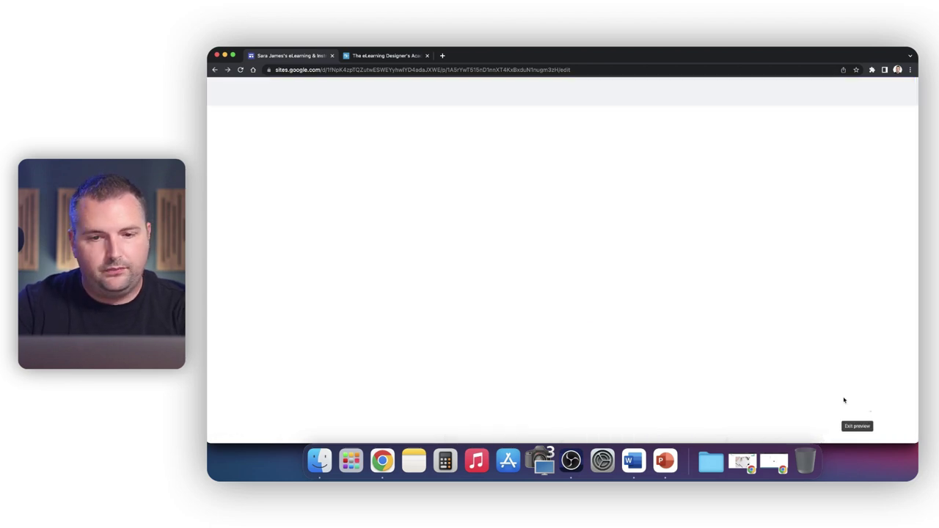
{"action": "scroll", "coordinate": [638, 290], "scroll_direction": "down", "scroll_amount": 10}
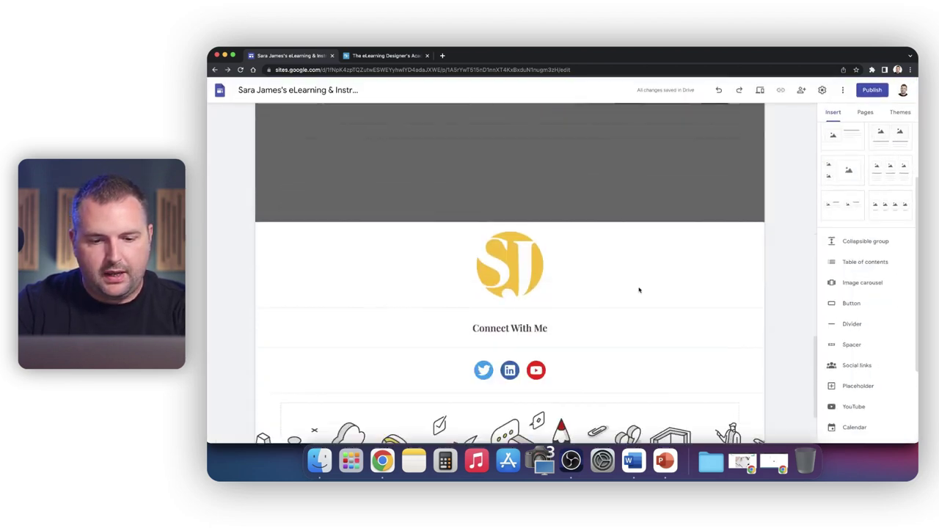
{"action": "scroll", "coordinate": [750, 256], "scroll_direction": "up", "scroll_amount": 3}
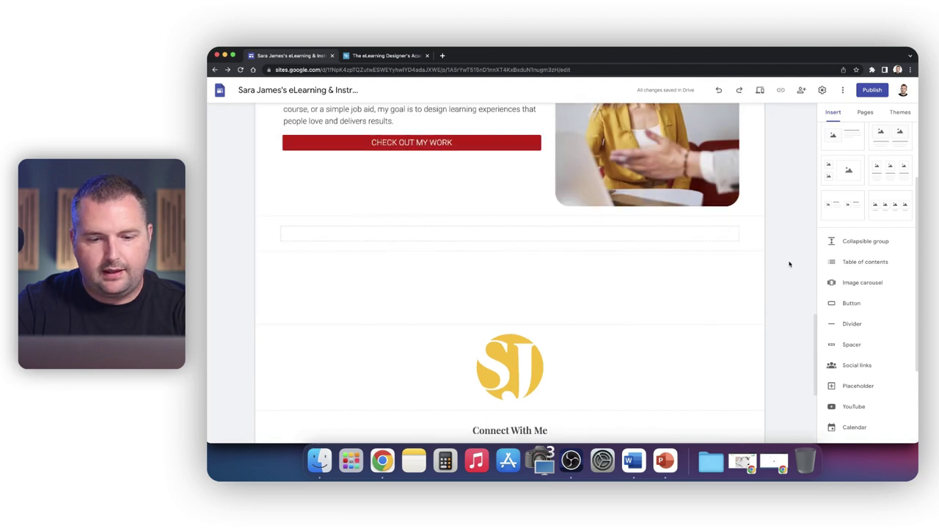
{"action": "scroll", "coordinate": [788, 262], "scroll_direction": "down", "scroll_amount": 2}
{"action": "scroll", "coordinate": [532, 334], "scroll_direction": "up", "scroll_amount": 3}
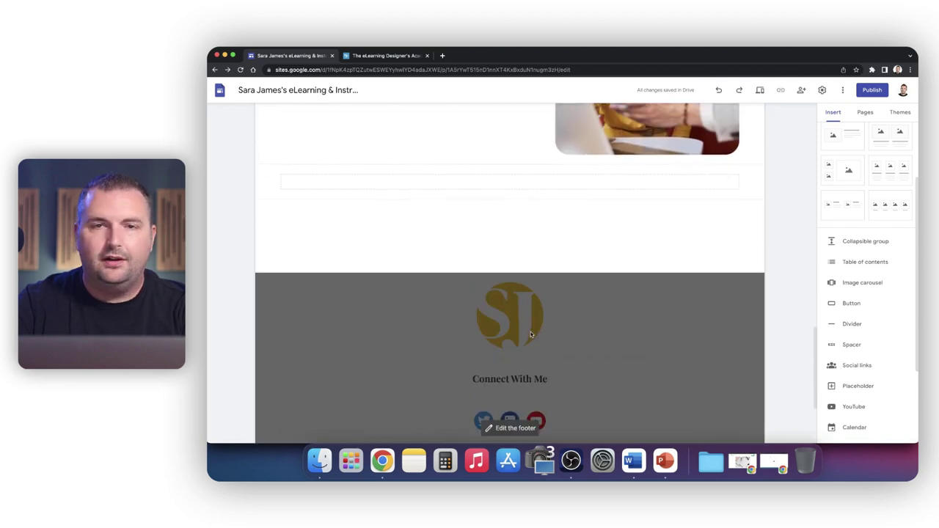
{"action": "scroll", "coordinate": [531, 334], "scroll_direction": "up", "scroll_amount": 10}
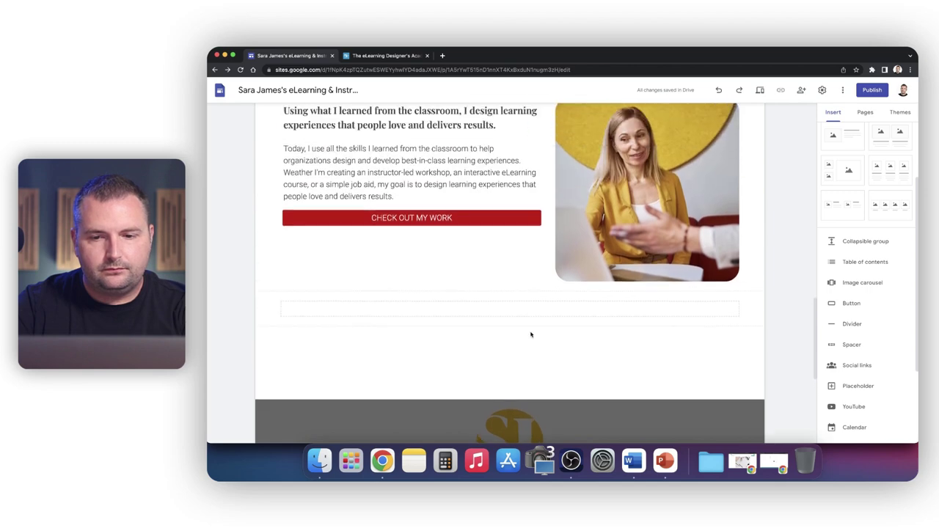
{"action": "scroll", "coordinate": [532, 335], "scroll_direction": "up", "scroll_amount": 5}
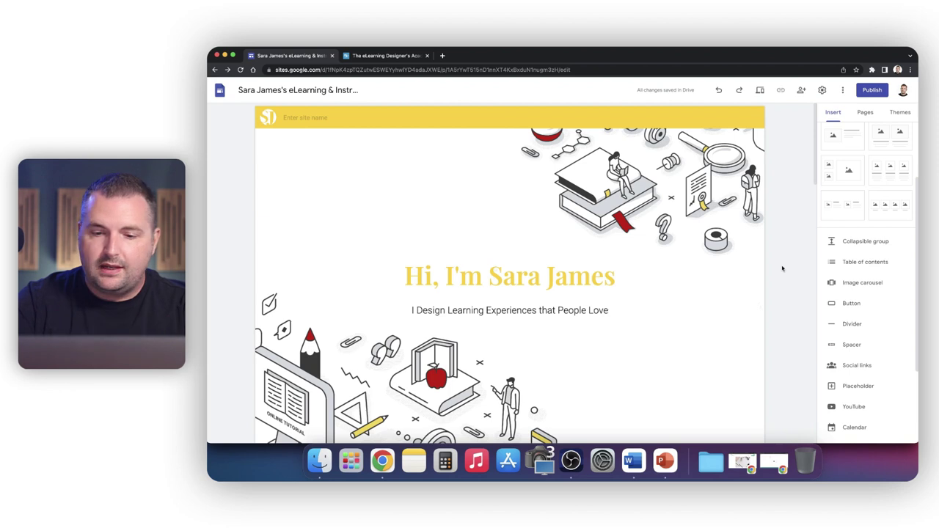
{"action": "scroll", "coordinate": [782, 269], "scroll_direction": "down", "scroll_amount": 3}
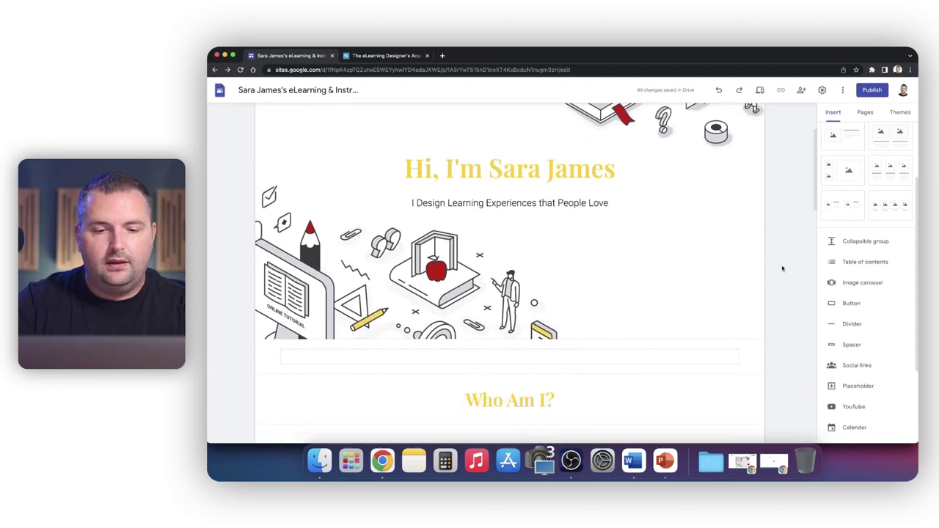
{"action": "scroll", "coordinate": [618, 267], "scroll_direction": "down", "scroll_amount": 5}
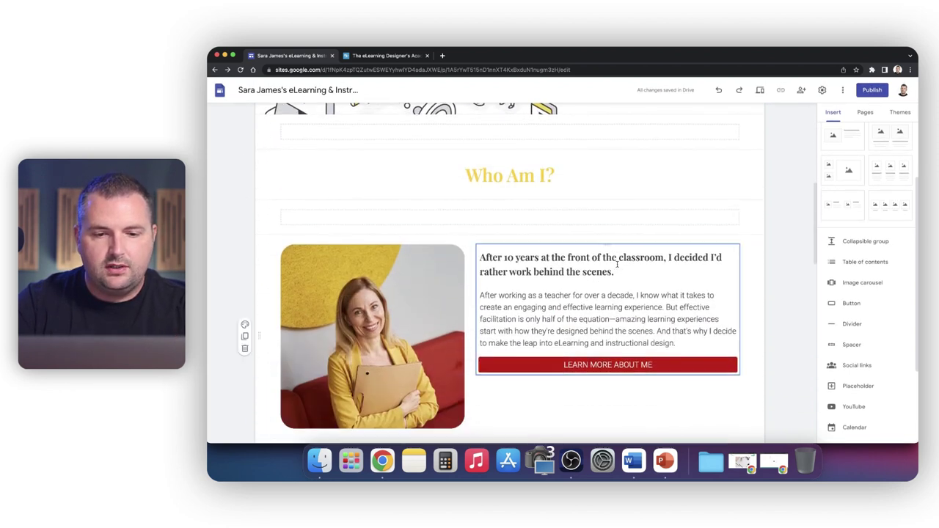
{"action": "scroll", "coordinate": [477, 308], "scroll_direction": "down", "scroll_amount": 3}
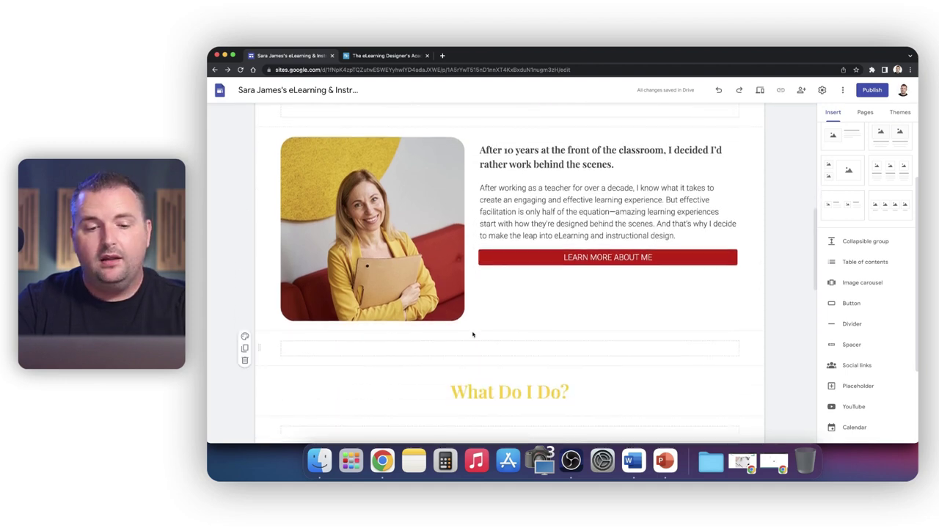
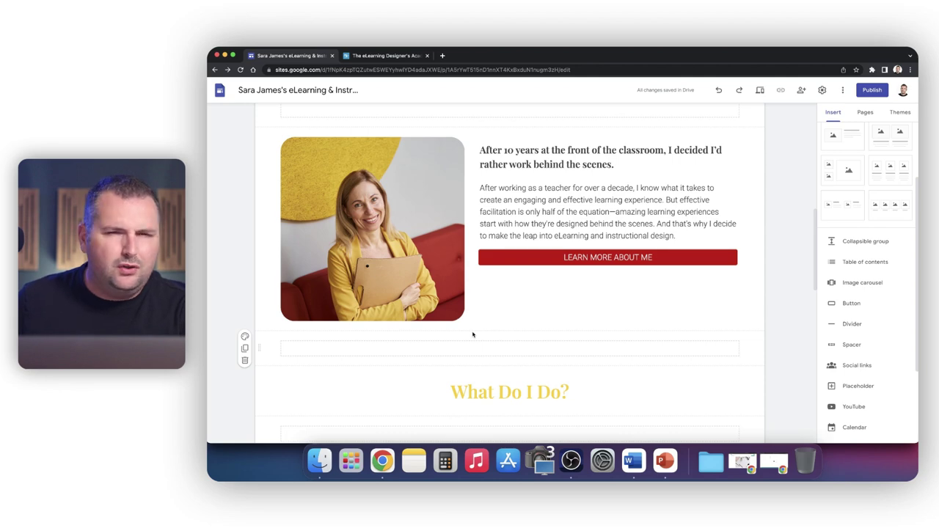
- Add a new page named About Me to the site
{"action": "scroll", "coordinate": [472, 334], "scroll_direction": "up", "scroll_amount": 10}
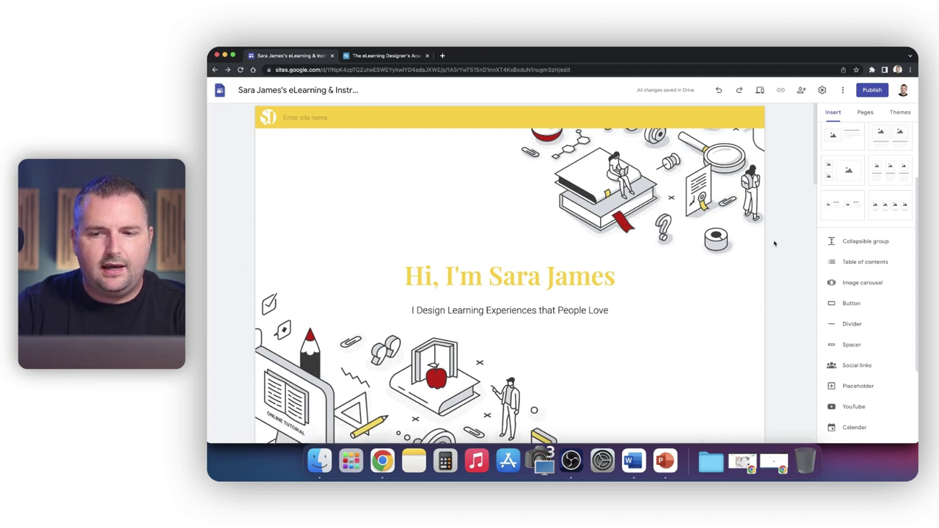
{"action": "left_click", "coordinate": [863, 115]}
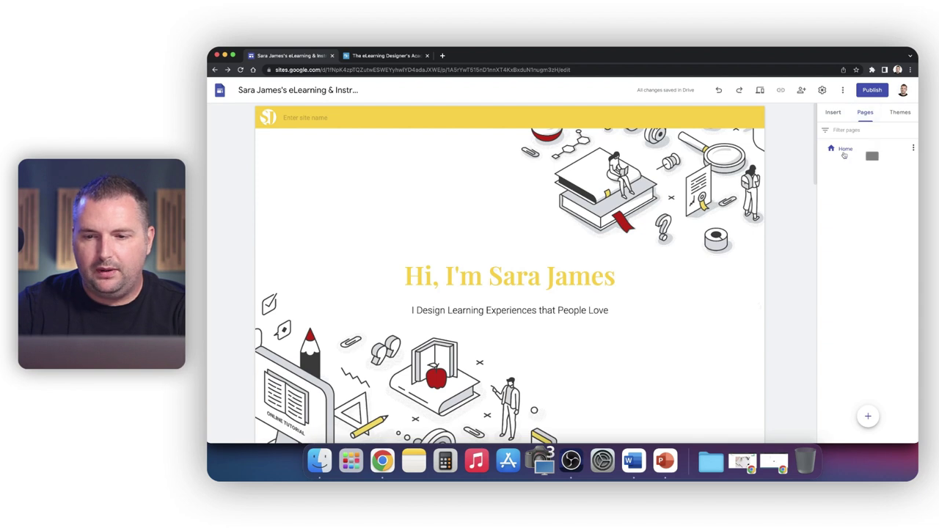
{"action": "left_click", "coordinate": [867, 416]}
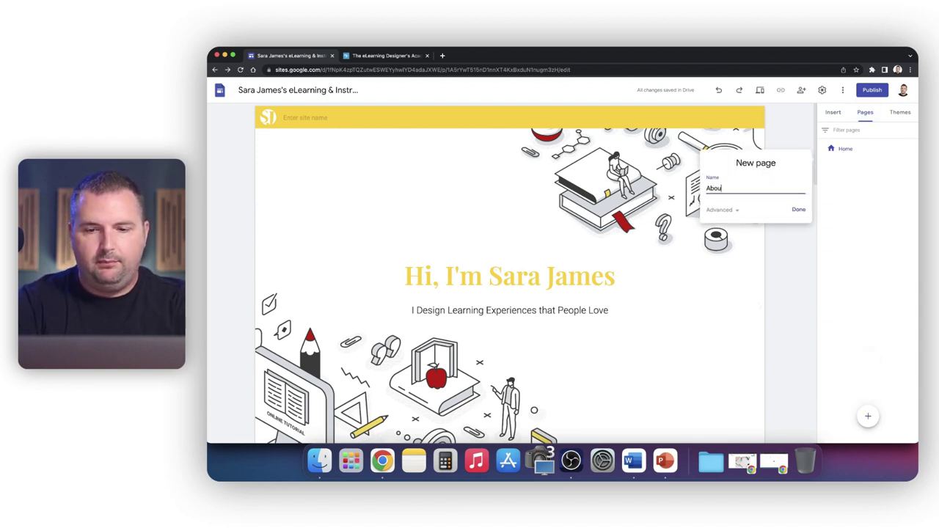
{"action": "left_click", "coordinate": [800, 214]}
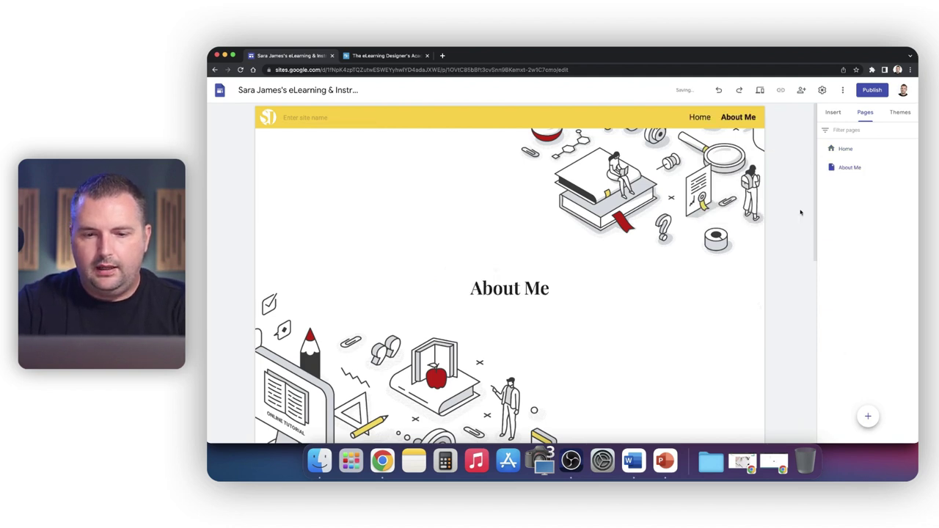
- Delete the About Me page so Home is the only page again
{"action": "scroll", "coordinate": [678, 325], "scroll_direction": "down", "scroll_amount": 6}
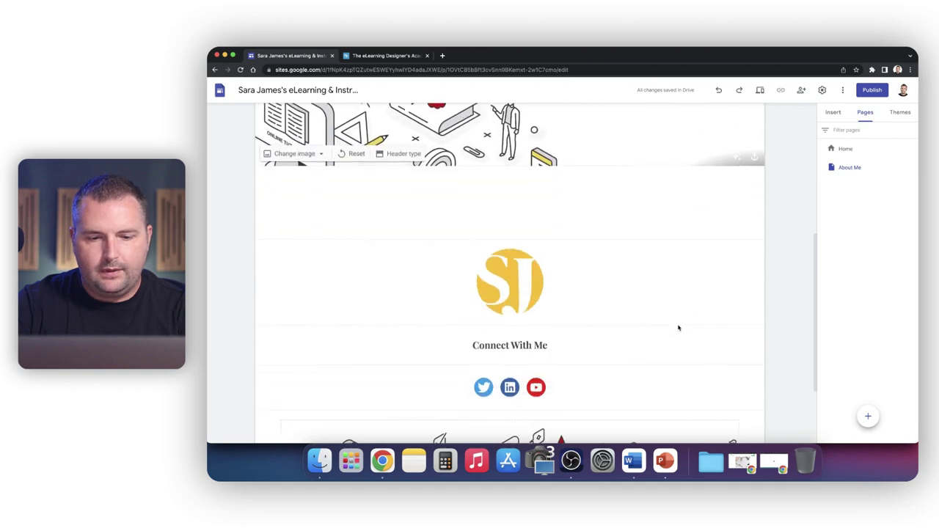
{"action": "scroll", "coordinate": [679, 327], "scroll_direction": "up", "scroll_amount": 5}
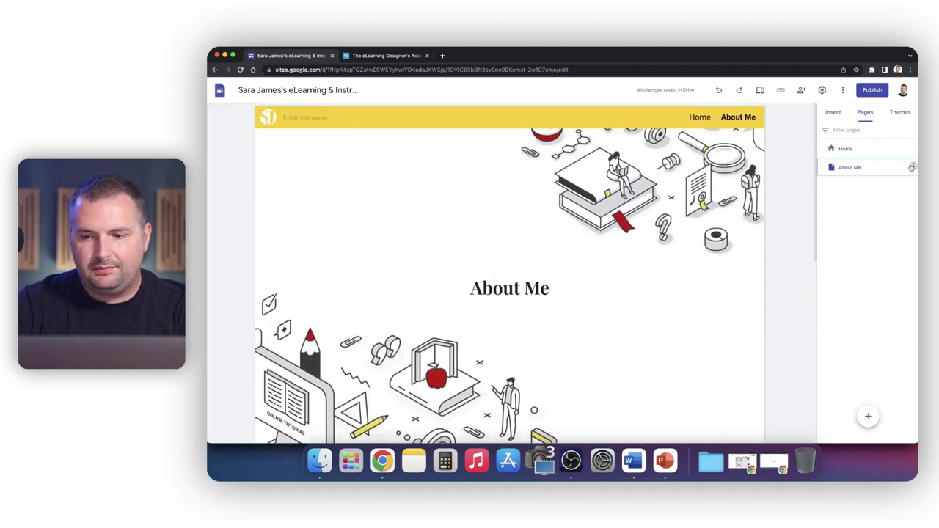
{"action": "left_click", "coordinate": [911, 167]}
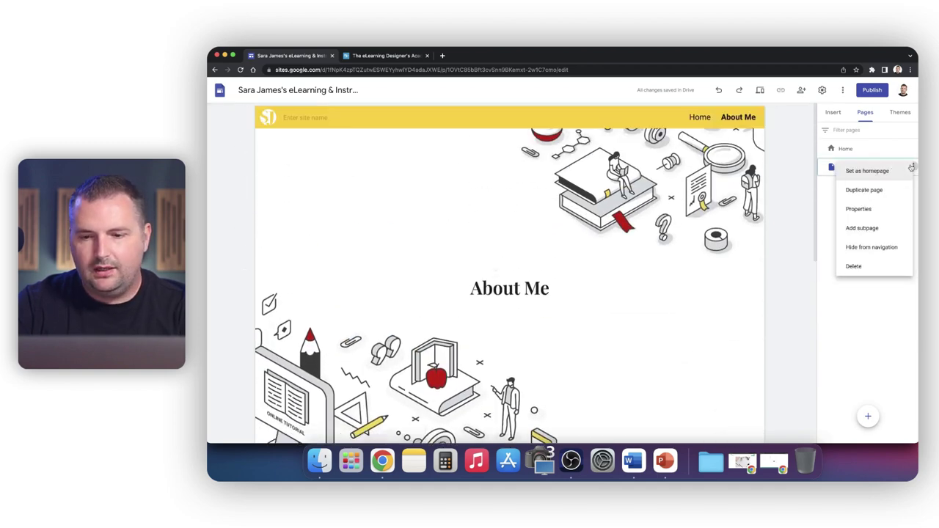
{"action": "left_click", "coordinate": [881, 266]}
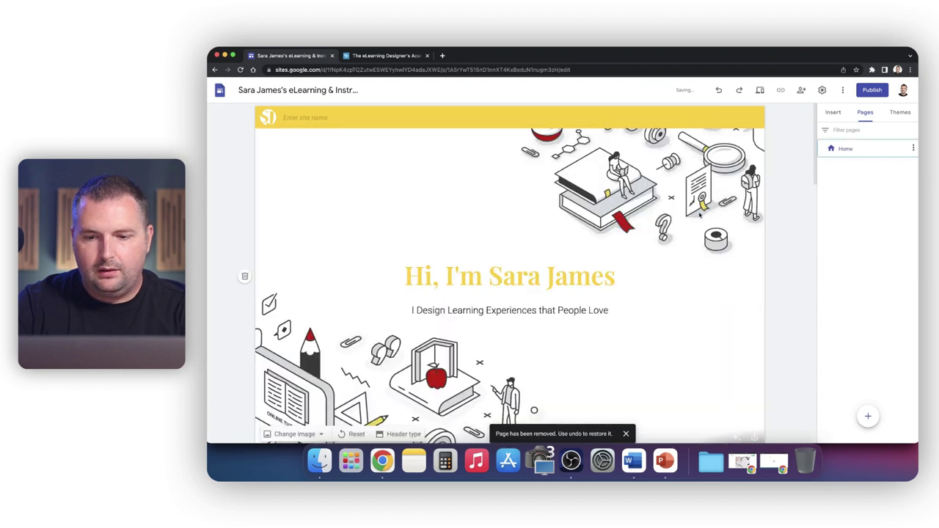
{"action": "left_click", "coordinate": [913, 148]}
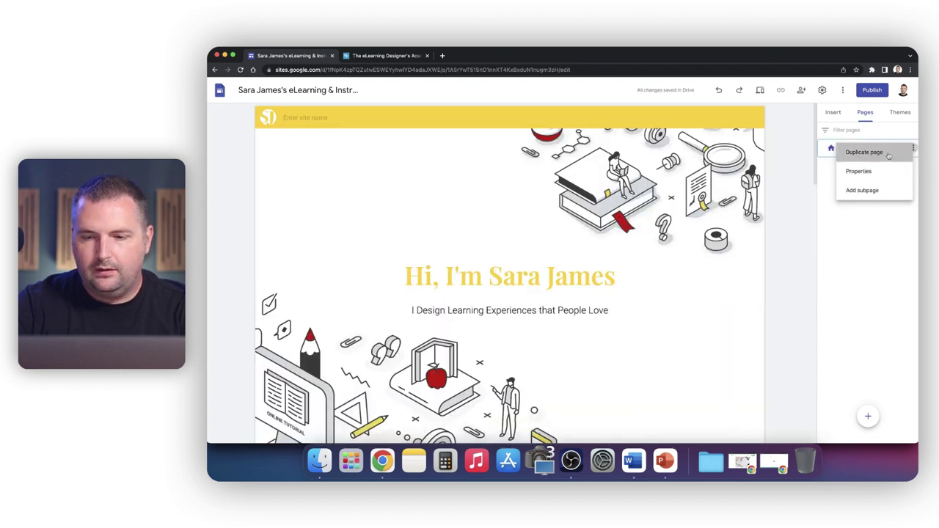
- Duplicate the Home page and name the copy About Me
{"action": "left_click", "coordinate": [864, 153]}
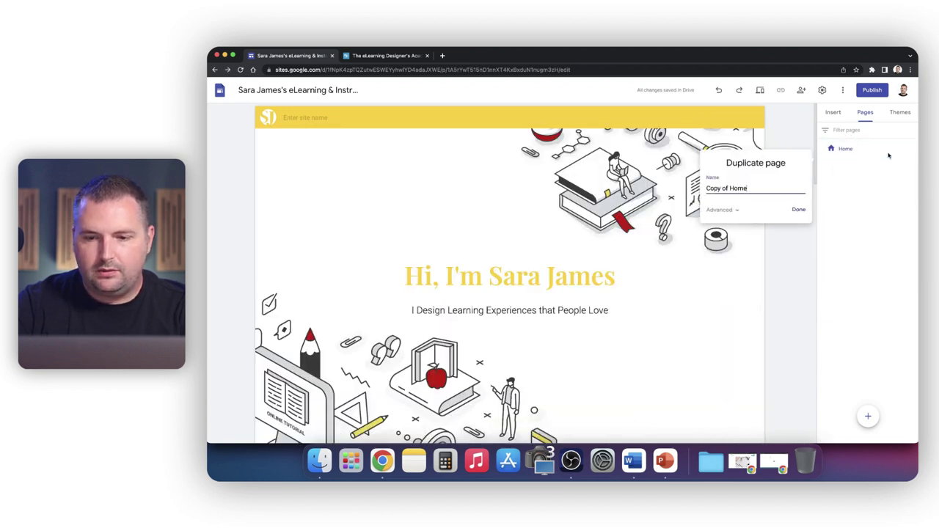
{"action": "triple_click", "coordinate": [745, 187]}
{"action": "type", "text": "Above"}
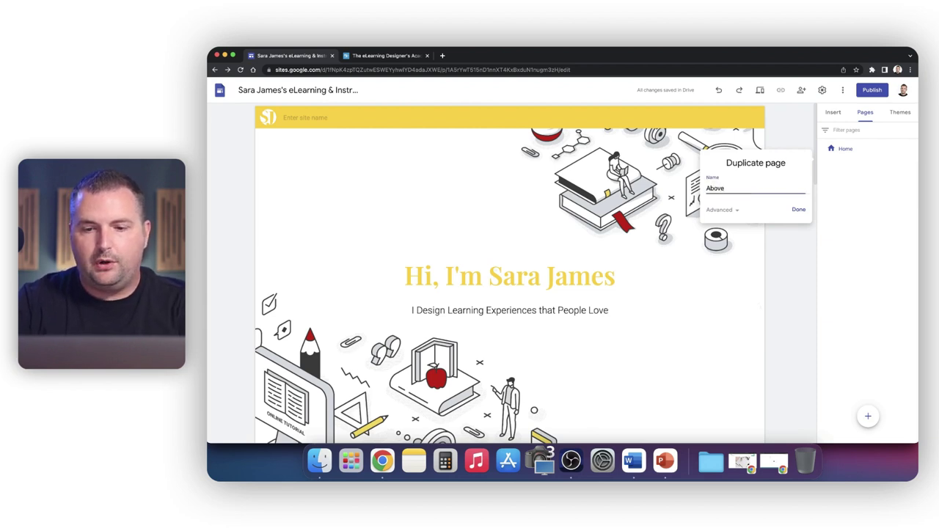
{"action": "triple_click", "coordinate": [764, 189]}
{"action": "type", "text": "A"}
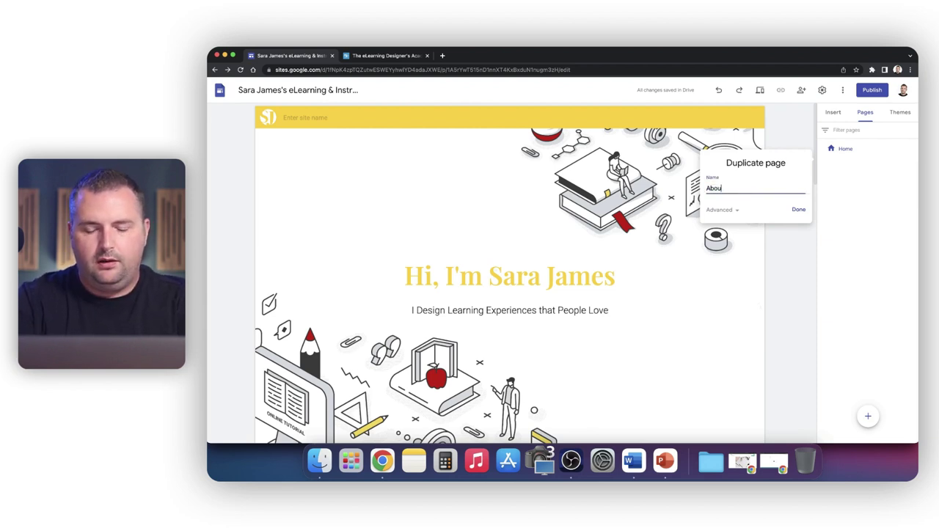
{"action": "left_click", "coordinate": [799, 210]}
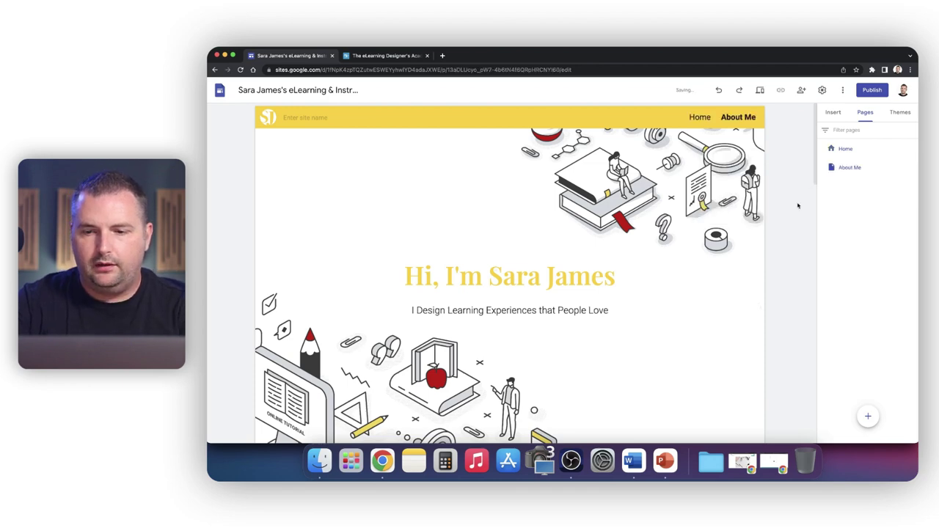
- Review the planned About page text in the content document
{"action": "scroll", "coordinate": [717, 266], "scroll_direction": "down", "scroll_amount": 10}
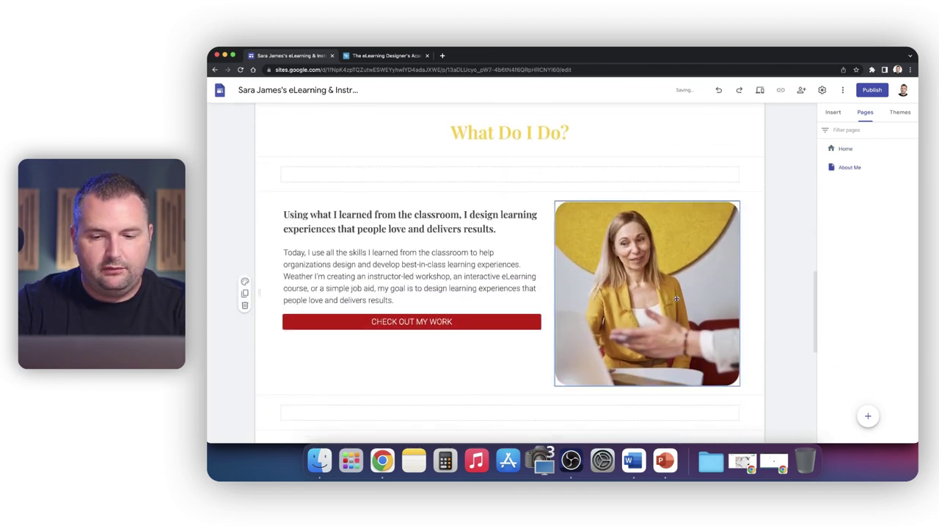
{"action": "scroll", "coordinate": [676, 298], "scroll_direction": "up", "scroll_amount": 10}
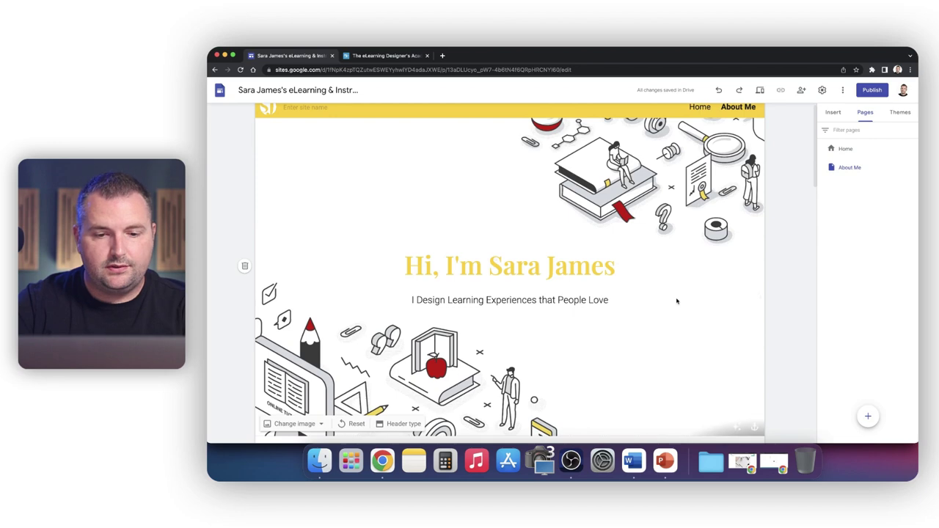
{"action": "scroll", "coordinate": [677, 299], "scroll_direction": "up", "scroll_amount": 5}
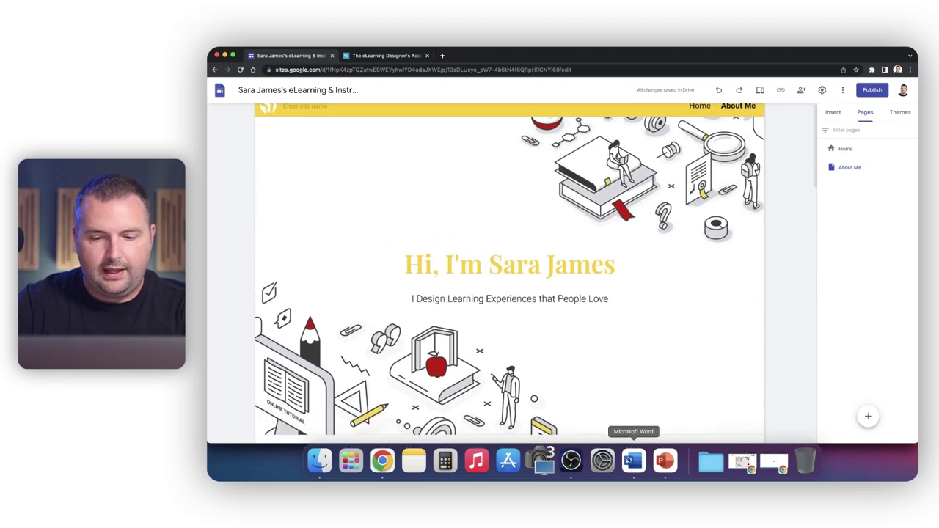
{"action": "left_click", "coordinate": [633, 460]}
{"action": "scroll", "coordinate": [624, 211], "scroll_direction": "down", "scroll_amount": 6}
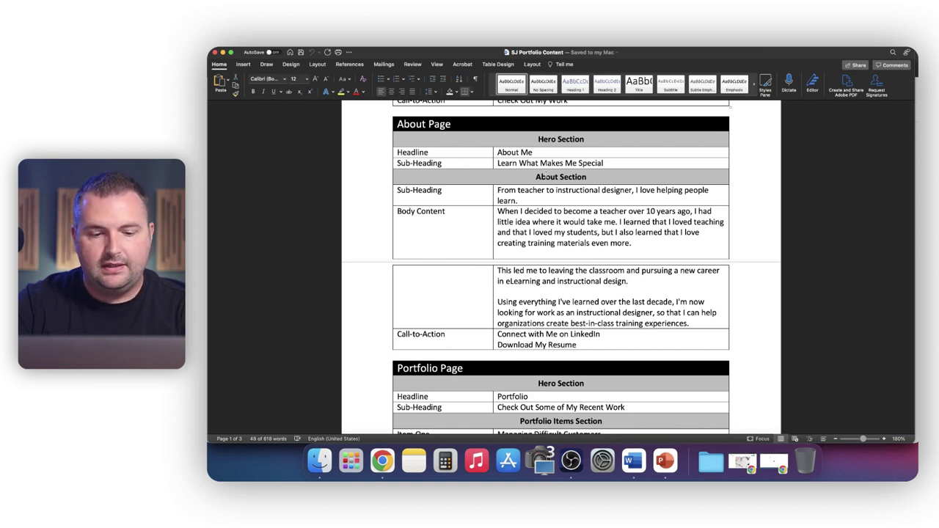
{"action": "left_click", "coordinate": [382, 460]}
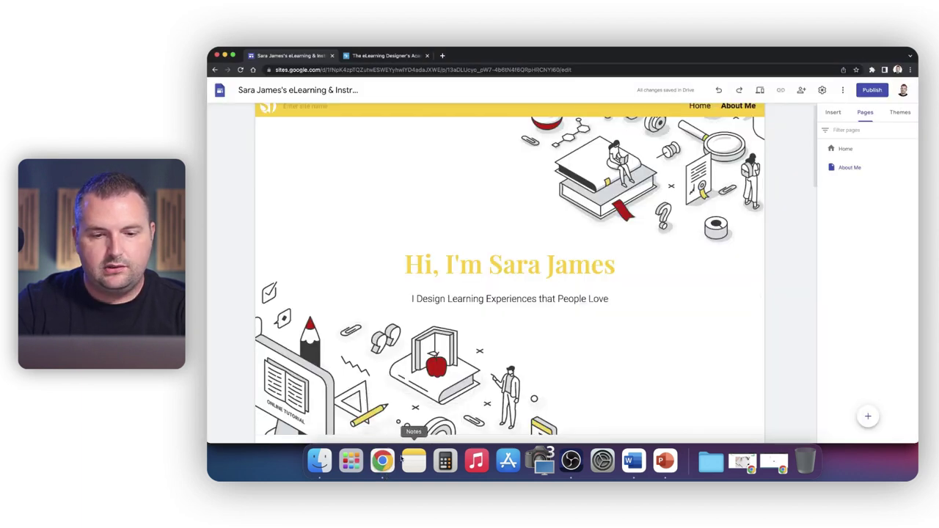
- Replace the header title with 'About Me' and the subtitle with 'Learn What Makes Me Special'
{"action": "left_click", "coordinate": [516, 266]}
{"action": "triple_click", "coordinate": [516, 266]}
{"action": "type", "text": "About Me"}
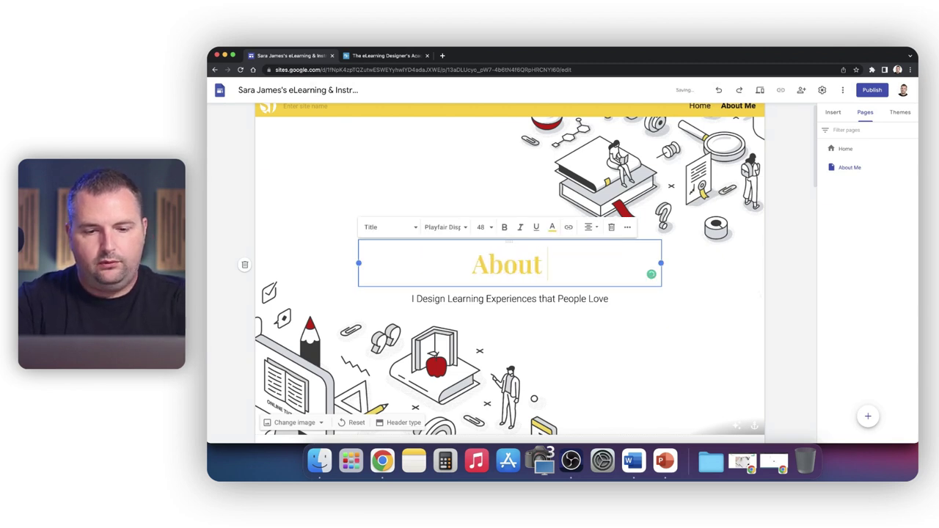
{"action": "triple_click", "coordinate": [495, 297]}
{"action": "type", "text": "Lea"}
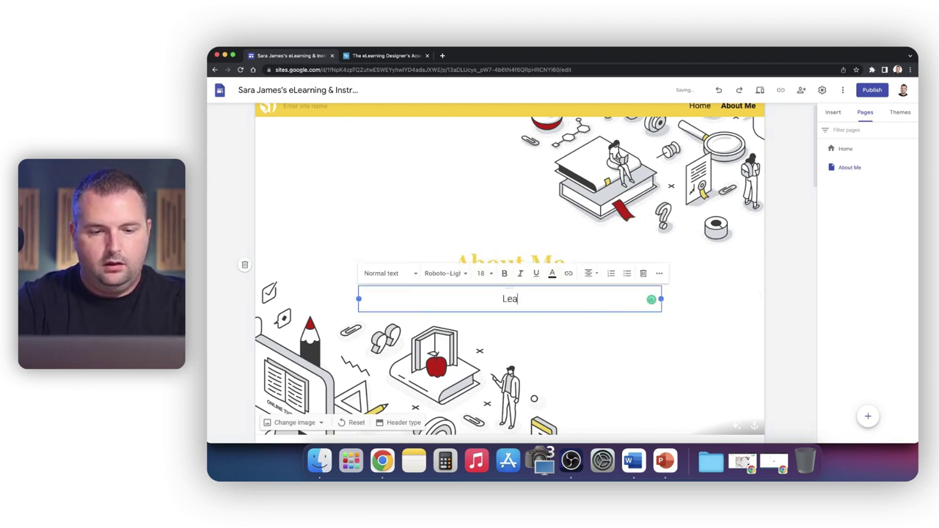
{"action": "type", "text": "rn What Makes Me "}
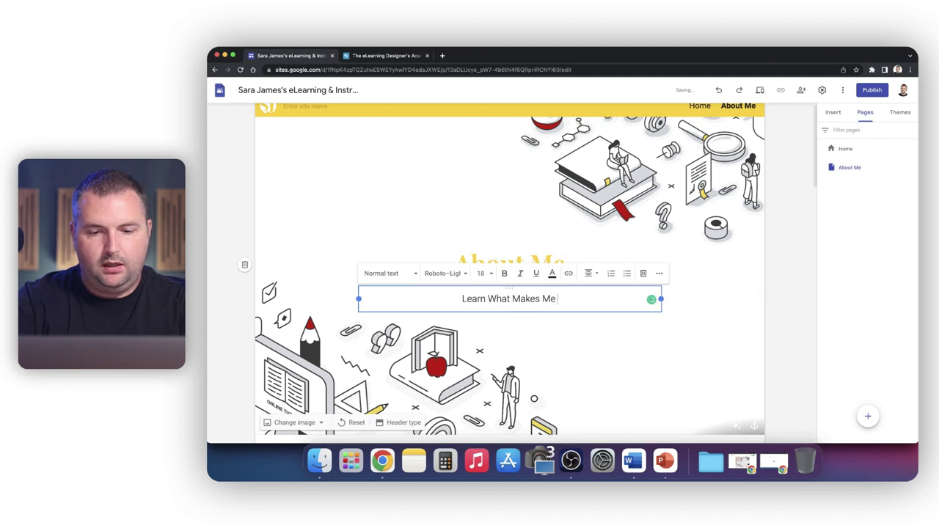
{"action": "type", "text": "Special"}
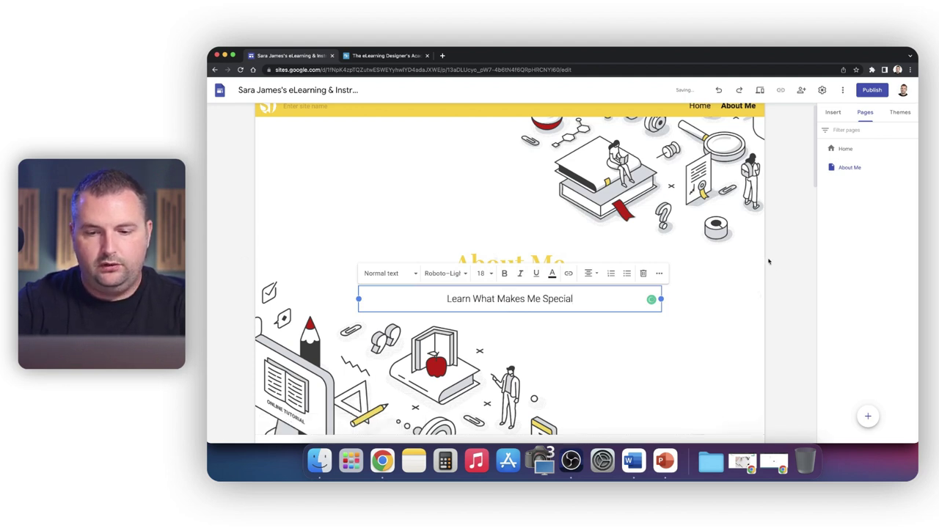
{"action": "left_click", "coordinate": [779, 272]}
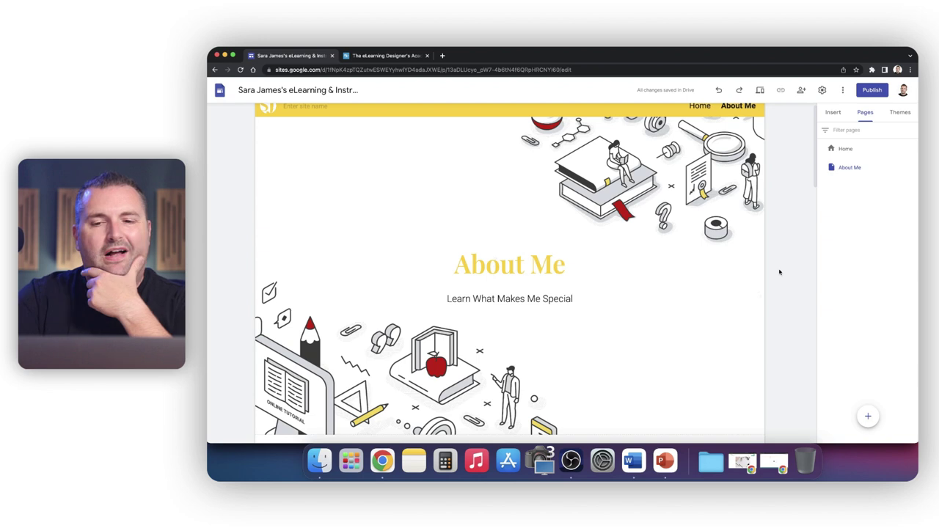
{"action": "scroll", "coordinate": [779, 272], "scroll_direction": "up", "scroll_amount": 1}
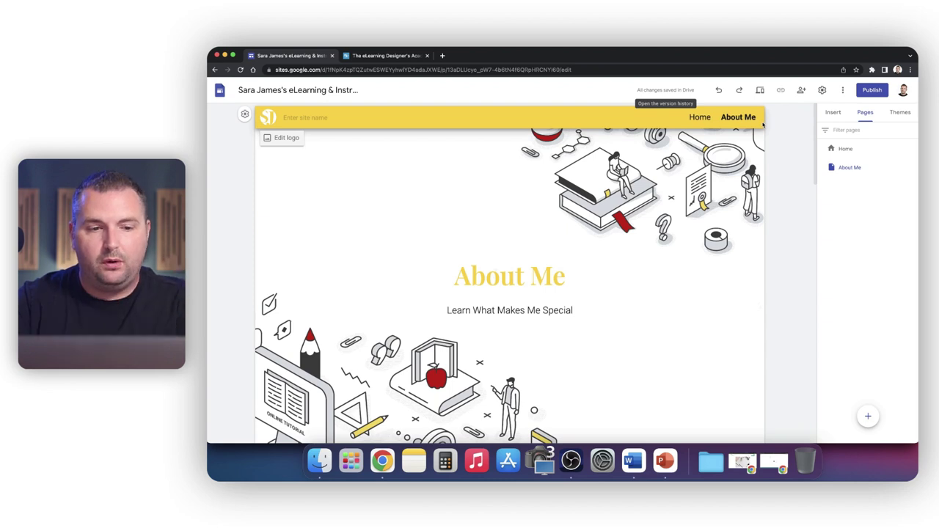
{"action": "scroll", "coordinate": [798, 205], "scroll_direction": "down", "scroll_amount": 2}
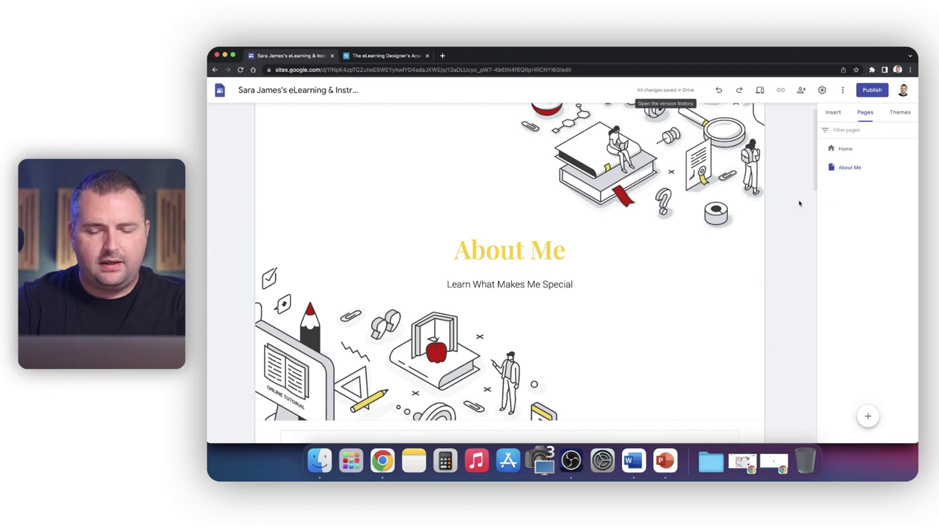
{"action": "scroll", "coordinate": [734, 415], "scroll_direction": "up", "scroll_amount": 2}
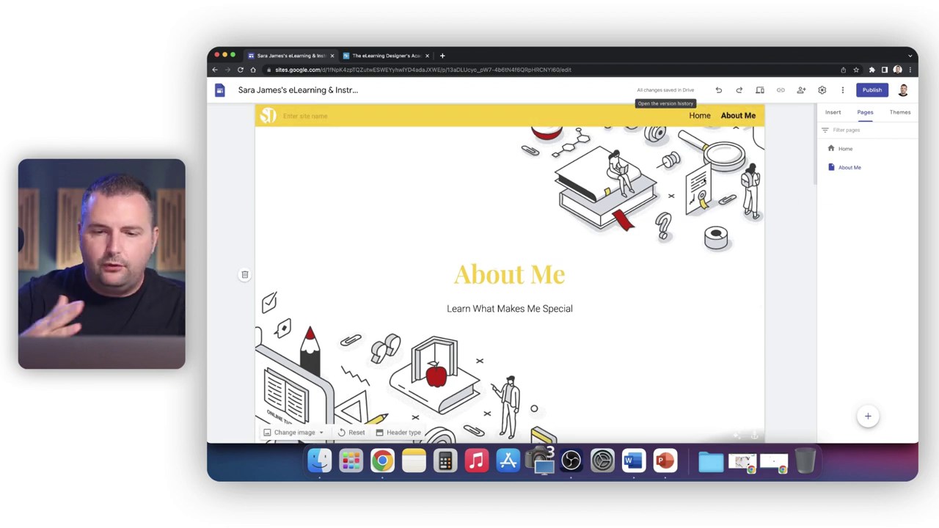
- Preview the About Me page as visitors see it
{"action": "left_click", "coordinate": [761, 90]}
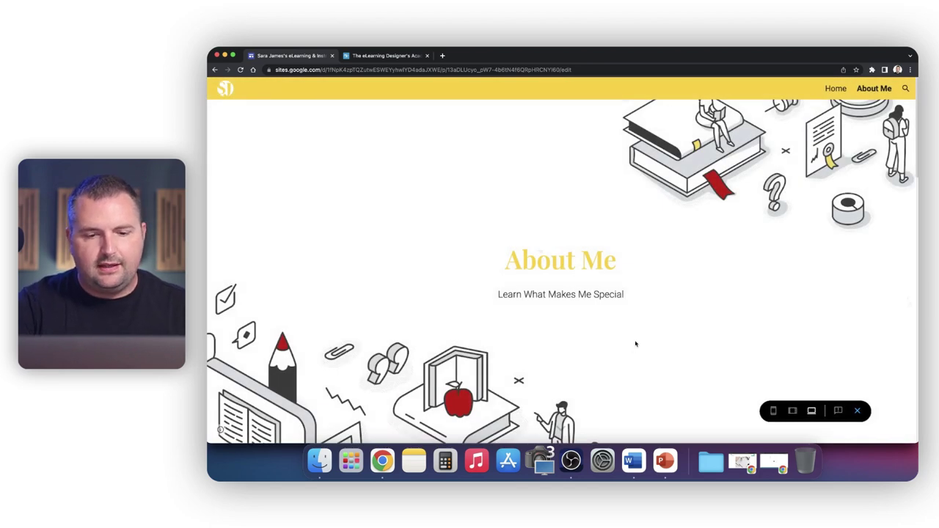
{"action": "scroll", "coordinate": [635, 343], "scroll_direction": "down", "scroll_amount": 3}
{"action": "scroll", "coordinate": [636, 343], "scroll_direction": "up", "scroll_amount": 3}
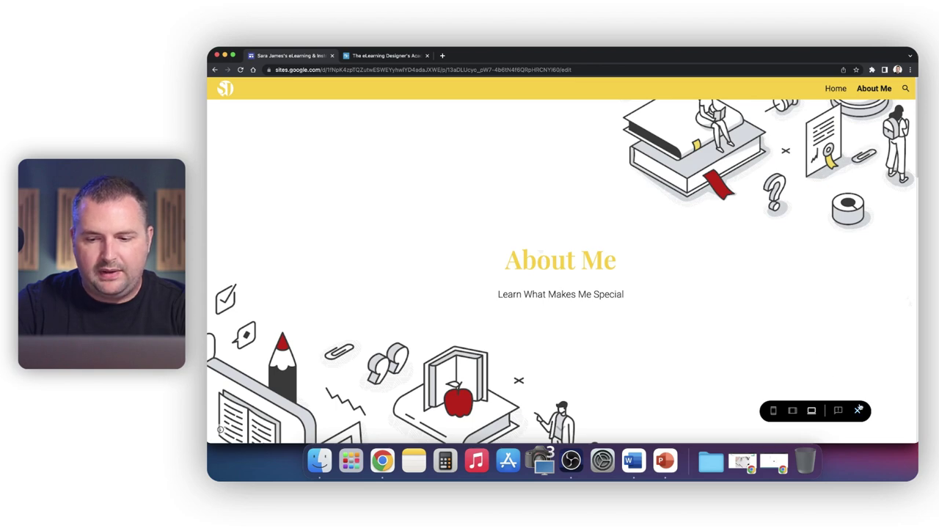
{"action": "left_click", "coordinate": [859, 409]}
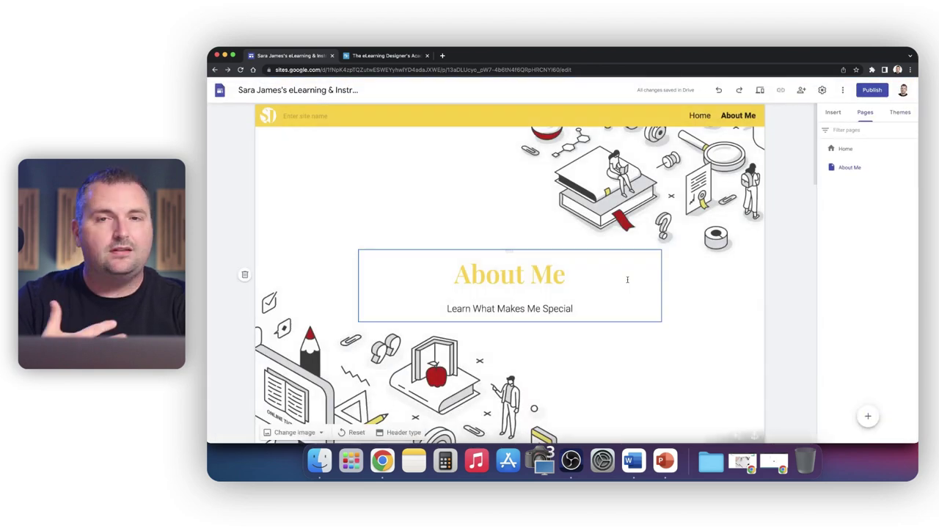
- Try the Cover header type, then return the header to Large banner
{"action": "scroll", "coordinate": [627, 279], "scroll_direction": "down", "scroll_amount": 2}
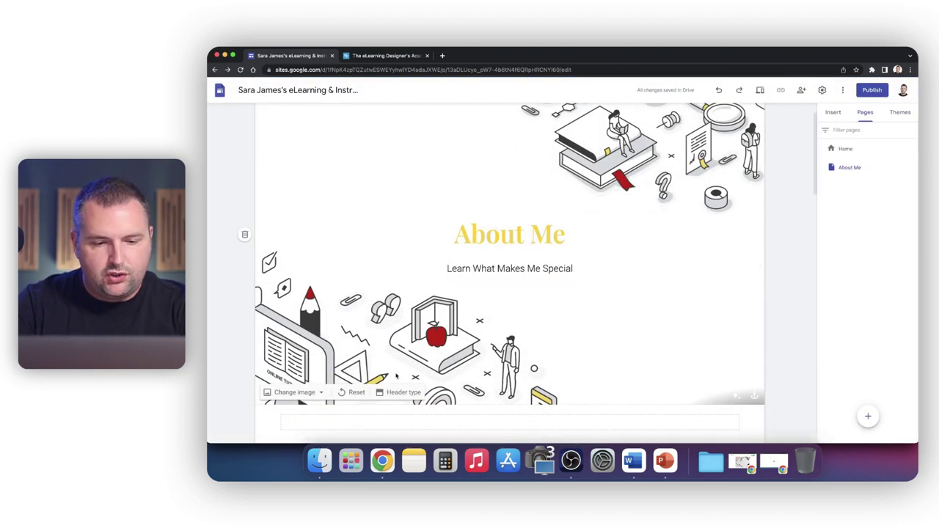
{"action": "left_click", "coordinate": [397, 392]}
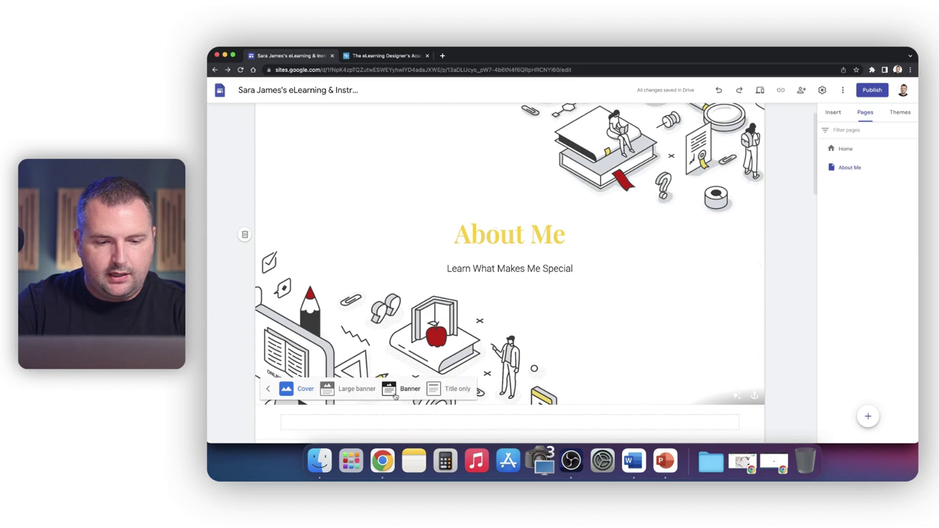
{"action": "left_click", "coordinate": [345, 389]}
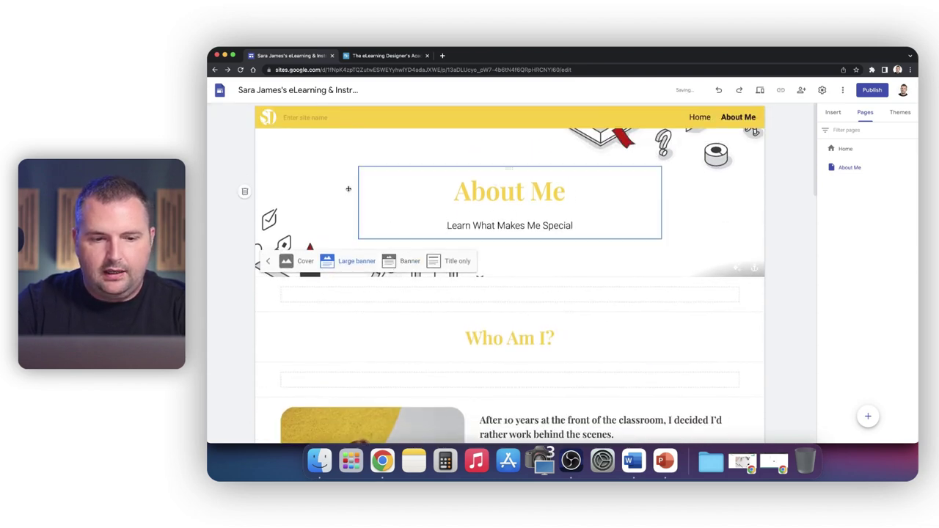
{"action": "left_click", "coordinate": [290, 261]}
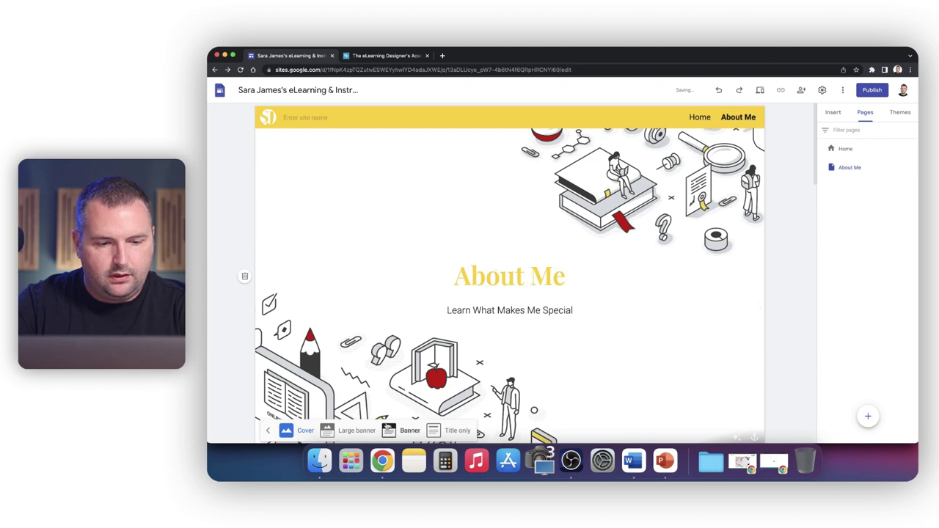
{"action": "left_click", "coordinate": [349, 430]}
{"action": "left_click", "coordinate": [270, 263]}
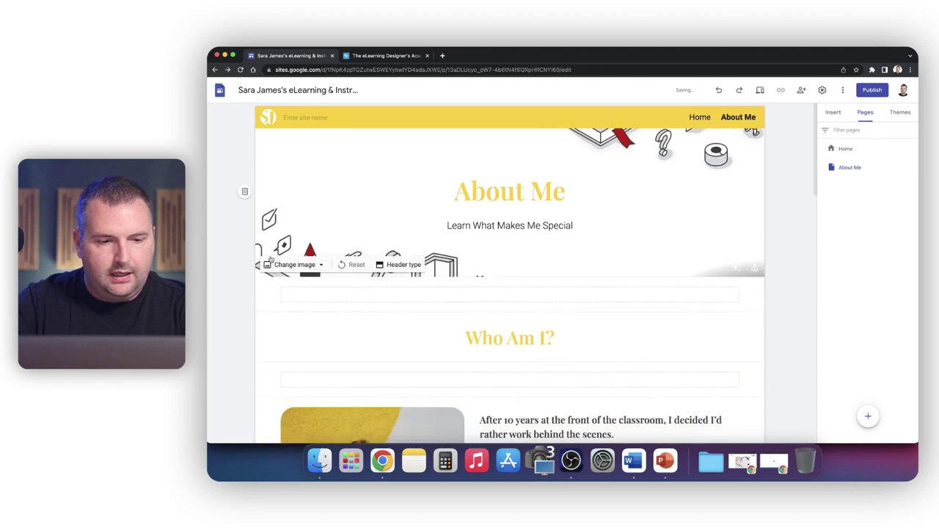
- Start uploading a replacement header image from the computer
{"action": "left_click", "coordinate": [286, 265]}
{"action": "left_click", "coordinate": [297, 289]}
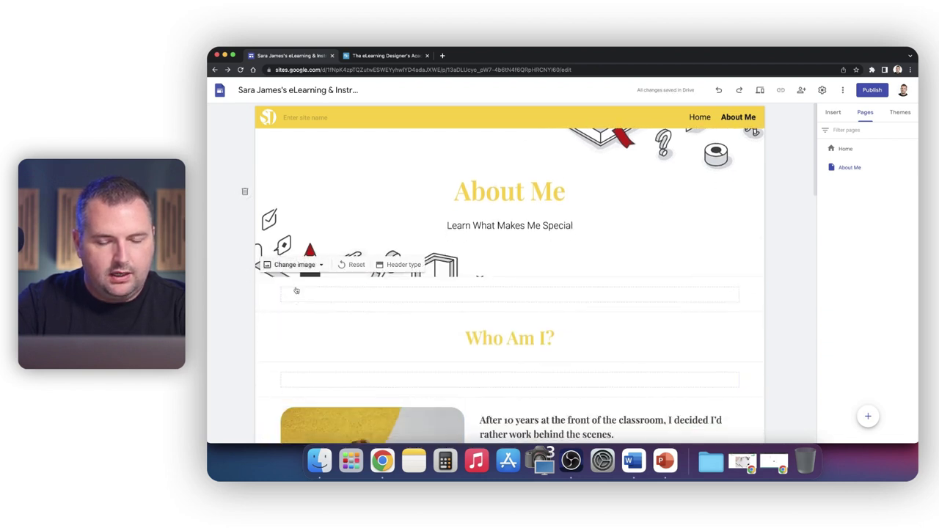
{"action": "left_click", "coordinate": [590, 169]}
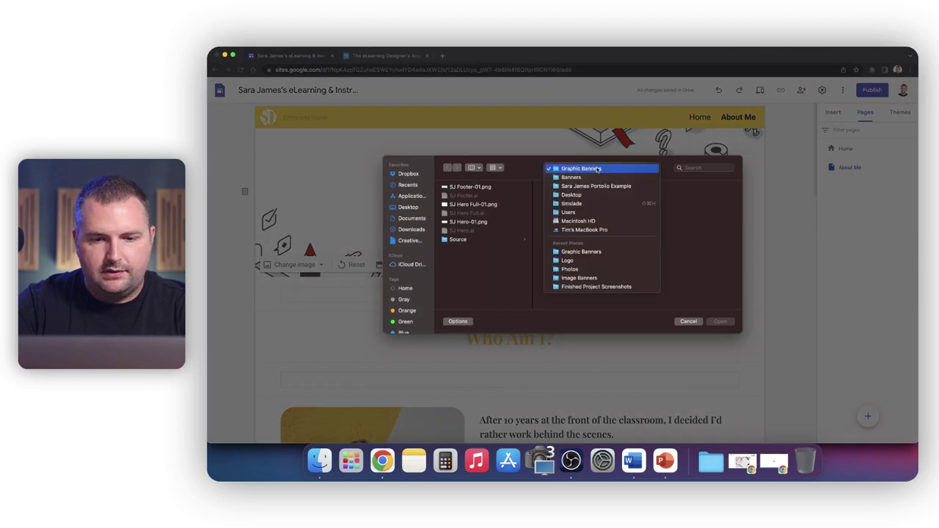
- Set SJ Hero-01.png from Graphic Banners as the header image, then preview the Home page
{"action": "left_click", "coordinate": [598, 169]}
{"action": "left_click", "coordinate": [474, 205]}
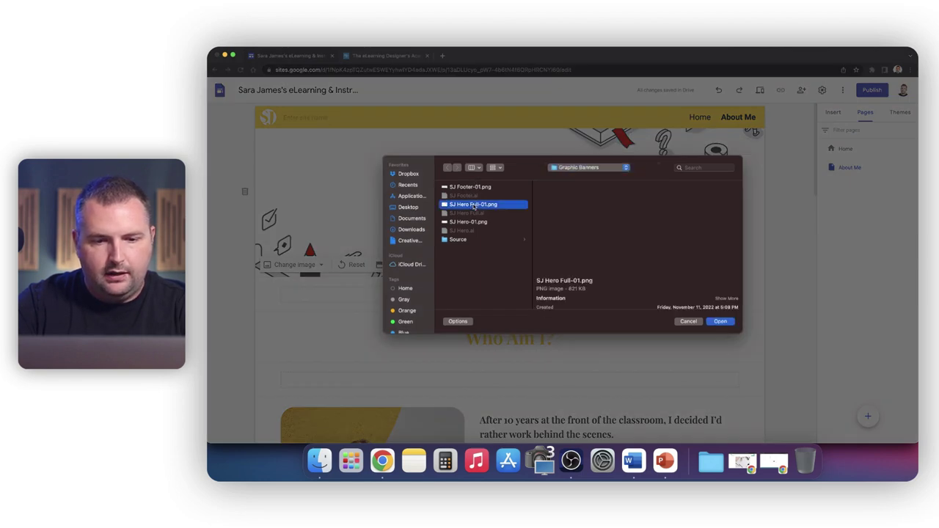
{"action": "key", "text": "space"}
{"action": "key", "text": "space"}
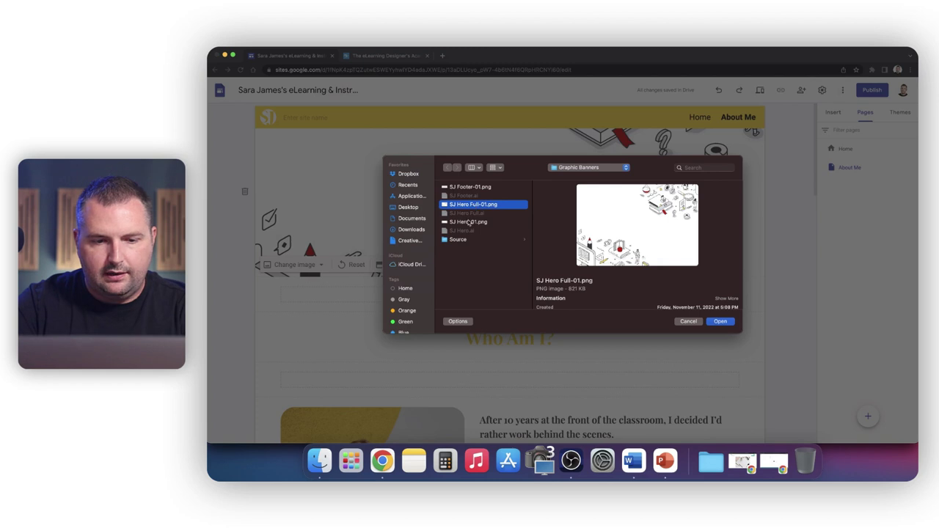
{"action": "left_click", "coordinate": [469, 222]}
{"action": "key", "text": "space"}
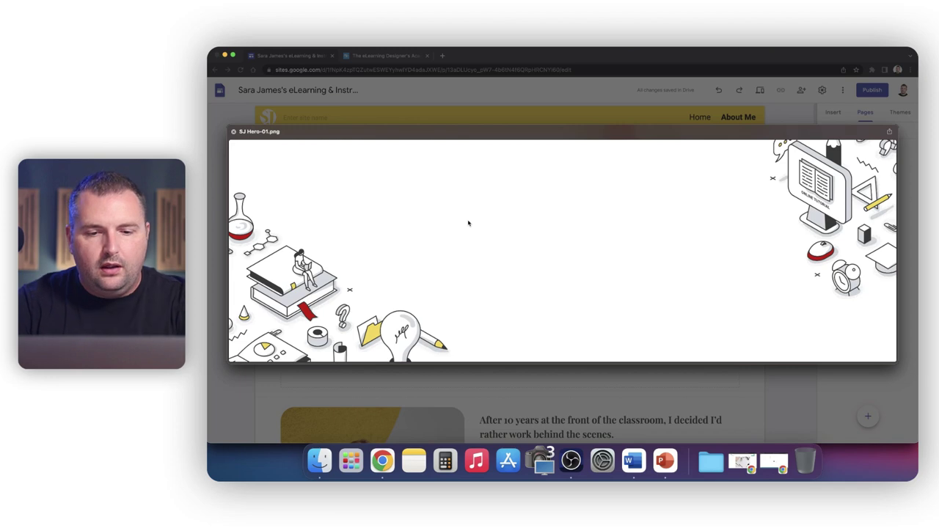
{"action": "key", "text": "space"}
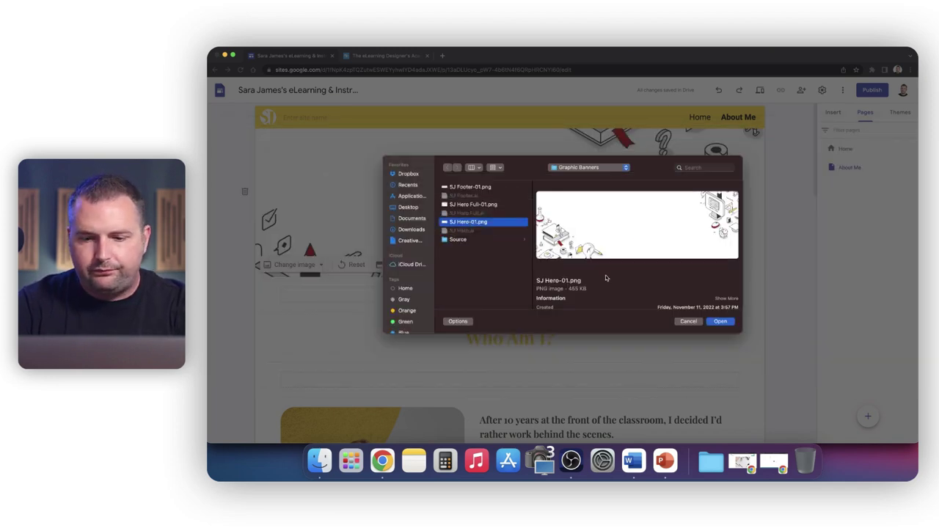
{"action": "left_click", "coordinate": [721, 320]}
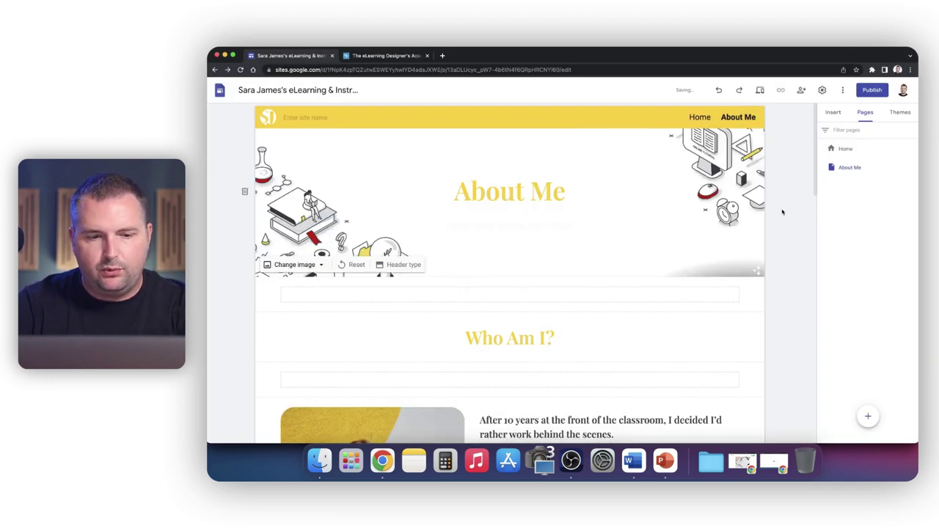
{"action": "left_click", "coordinate": [760, 90]}
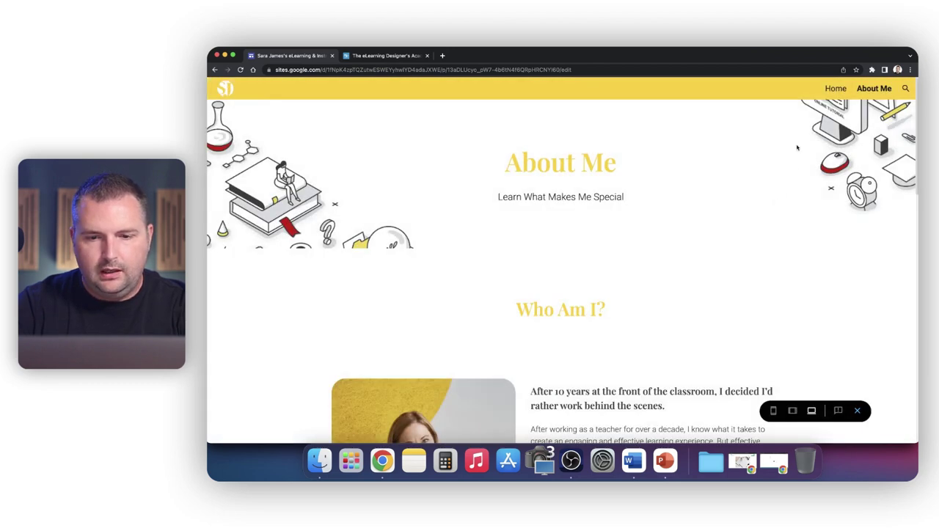
{"action": "left_click", "coordinate": [835, 88]}
- Check the About Me page in preview, then exit back to the editor
{"action": "scroll", "coordinate": [747, 280], "scroll_direction": "down", "scroll_amount": 2}
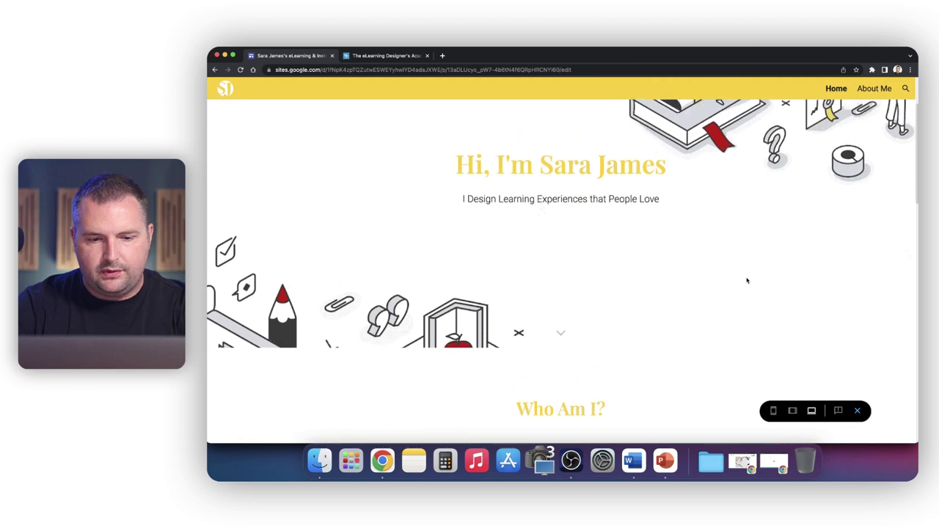
{"action": "scroll", "coordinate": [747, 280], "scroll_direction": "up", "scroll_amount": 2}
{"action": "left_click", "coordinate": [873, 88]}
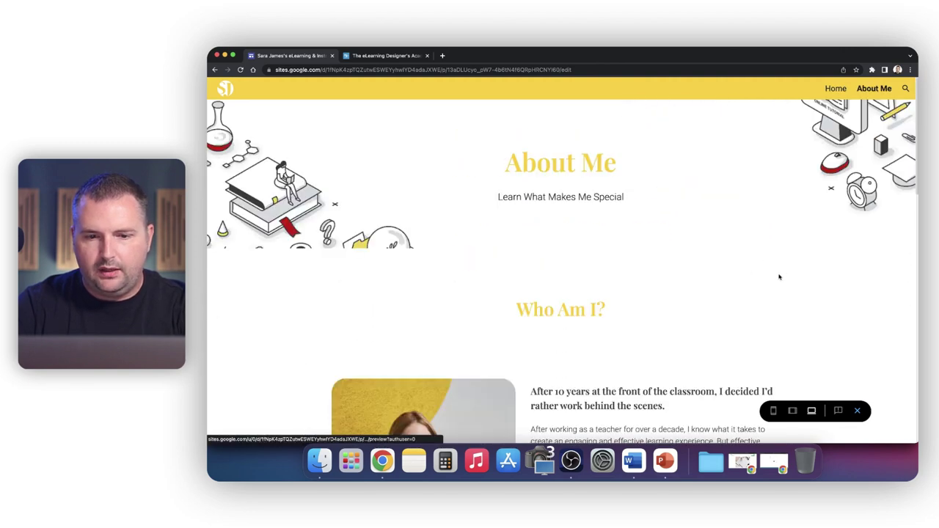
{"action": "scroll", "coordinate": [714, 229], "scroll_direction": "down", "scroll_amount": 2}
{"action": "scroll", "coordinate": [714, 229], "scroll_direction": "up", "scroll_amount": 2}
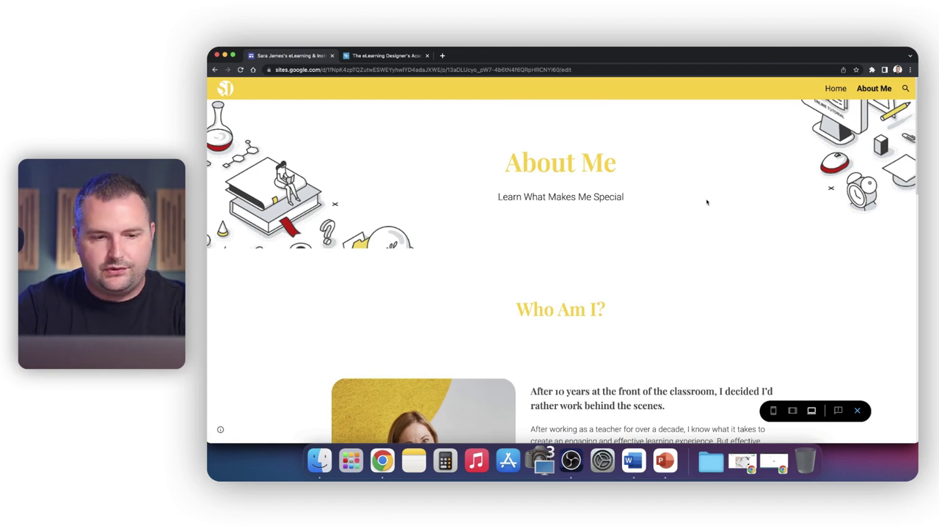
{"action": "scroll", "coordinate": [706, 198], "scroll_direction": "down", "scroll_amount": 1}
{"action": "scroll", "coordinate": [706, 202], "scroll_direction": "up", "scroll_amount": 1}
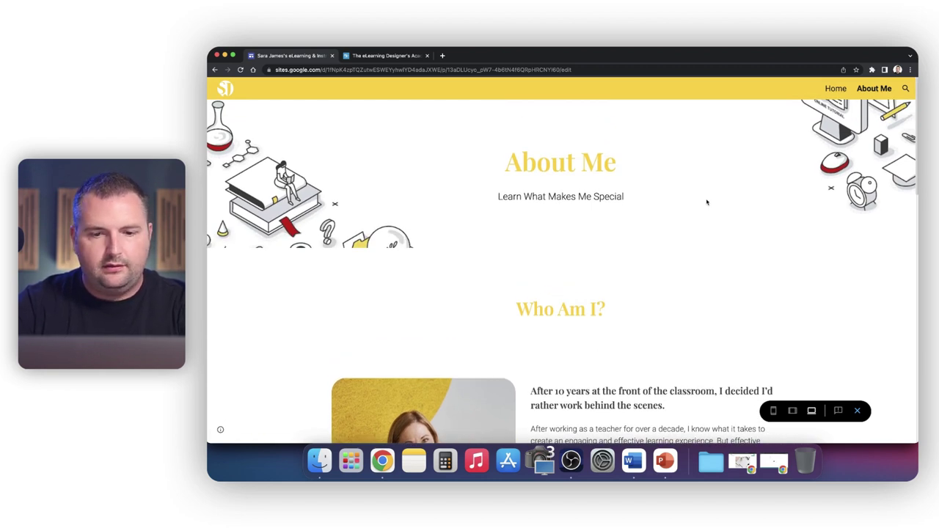
{"action": "left_click", "coordinate": [857, 413]}
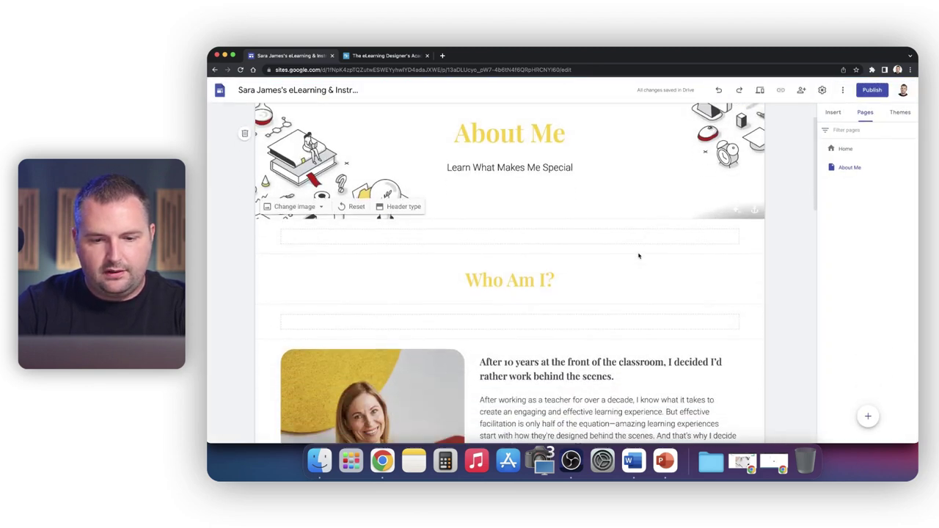
- Review the planned text in the SJ Portfolio Content document
{"action": "left_click", "coordinate": [633, 460]}
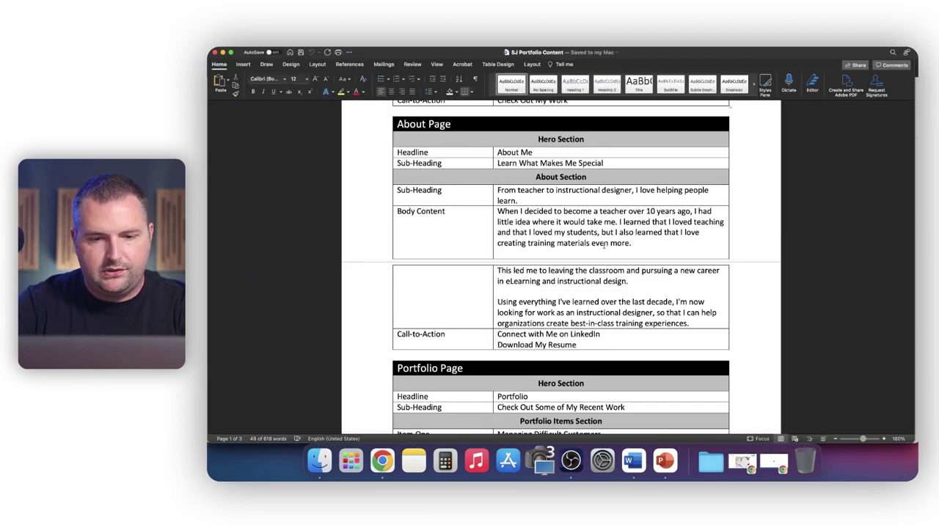
{"action": "scroll", "coordinate": [604, 244], "scroll_direction": "down", "scroll_amount": 1}
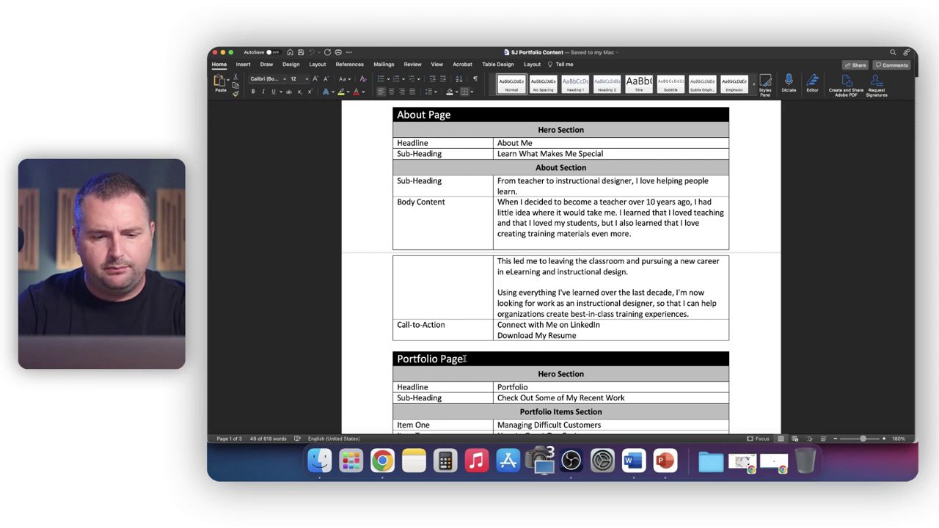
{"action": "left_click", "coordinate": [382, 461]}
- Delete the Who Am I? section and the empty section below the header
{"action": "scroll", "coordinate": [461, 301], "scroll_direction": "down", "scroll_amount": 1}
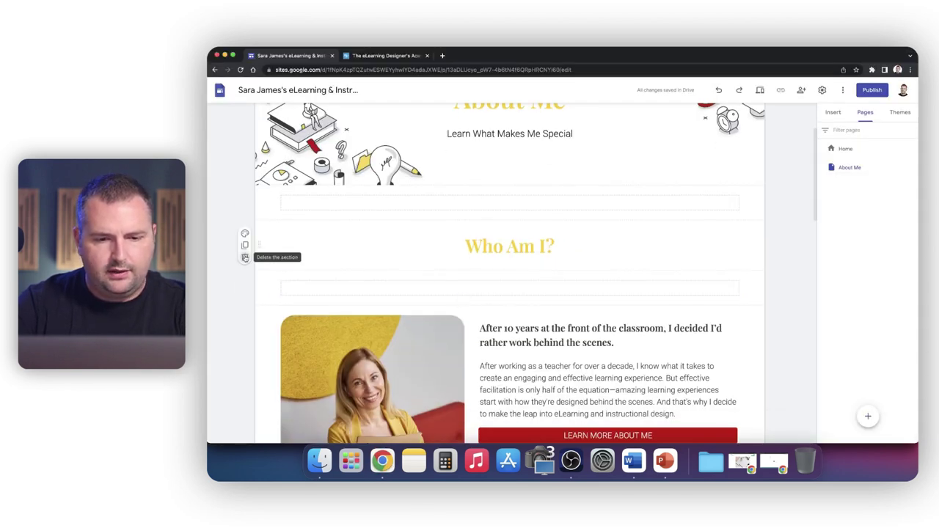
{"action": "left_click", "coordinate": [246, 257]}
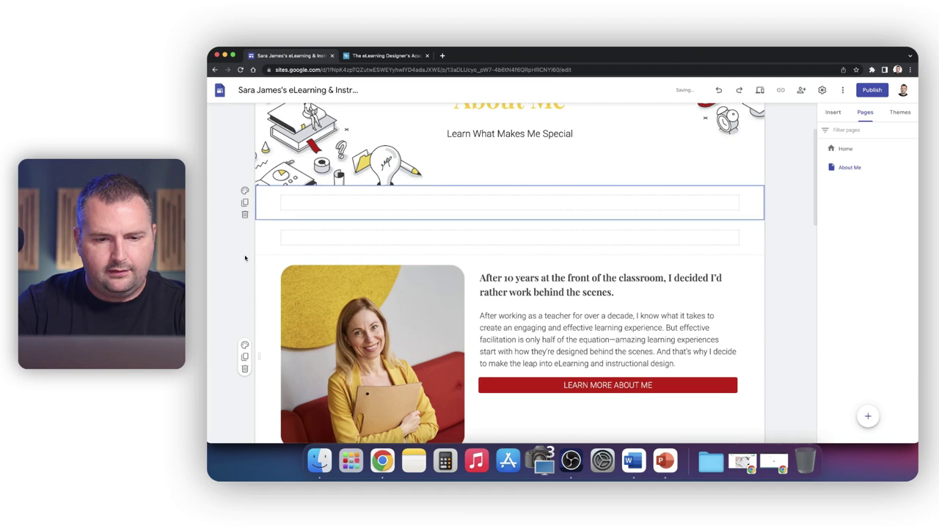
{"action": "left_click", "coordinate": [245, 213]}
{"action": "scroll", "coordinate": [469, 310], "scroll_direction": "down", "scroll_amount": 4}
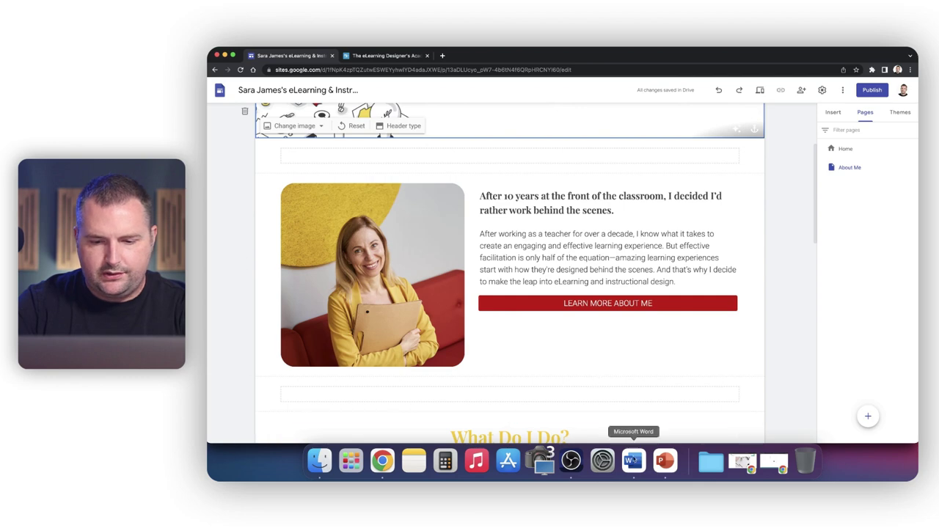
{"action": "left_click", "coordinate": [633, 461]}
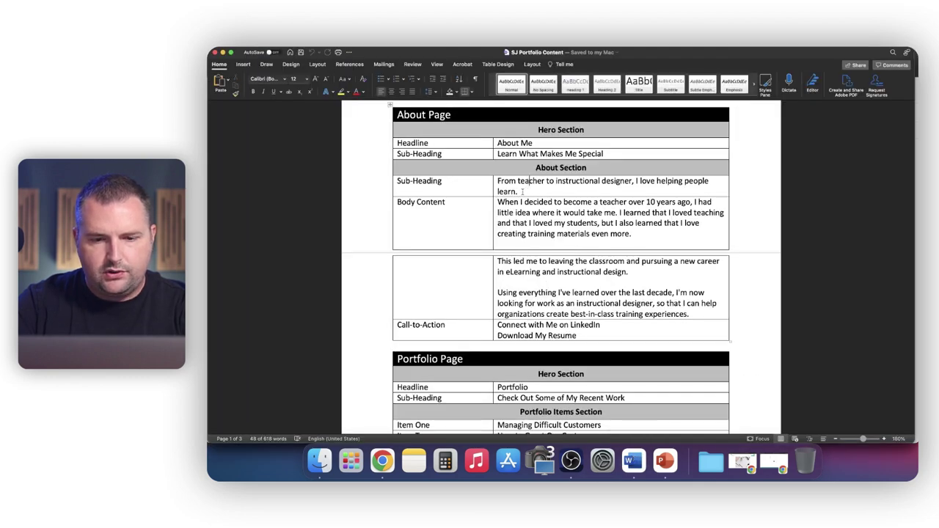
- Paste the About Section sub-heading from the document over the photo section's heading
{"action": "left_click_drag", "start_coordinate": [518, 192], "coordinate": [496, 186]}
{"action": "key", "text": "super+c"}
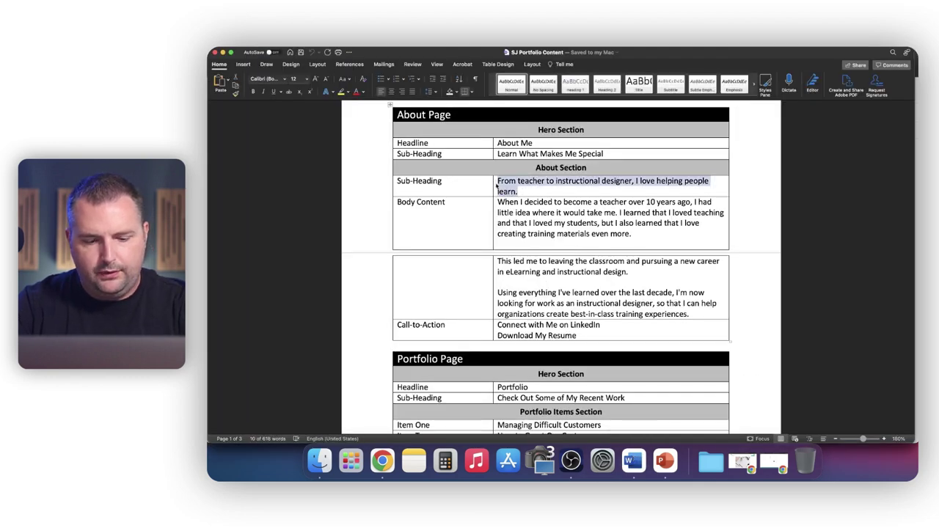
{"action": "left_click", "coordinate": [383, 461]}
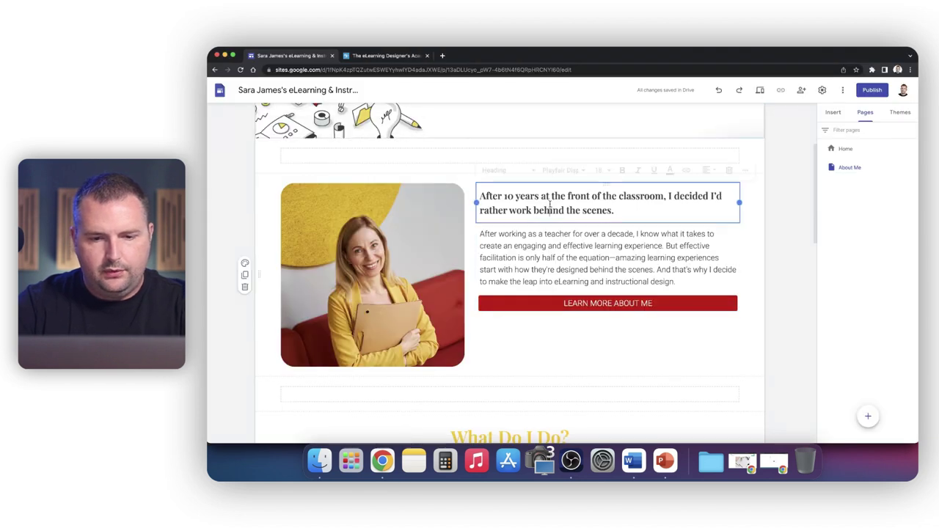
{"action": "triple_click", "coordinate": [549, 205]}
{"action": "right_click", "coordinate": [546, 201]}
{"action": "left_click", "coordinate": [581, 284]}
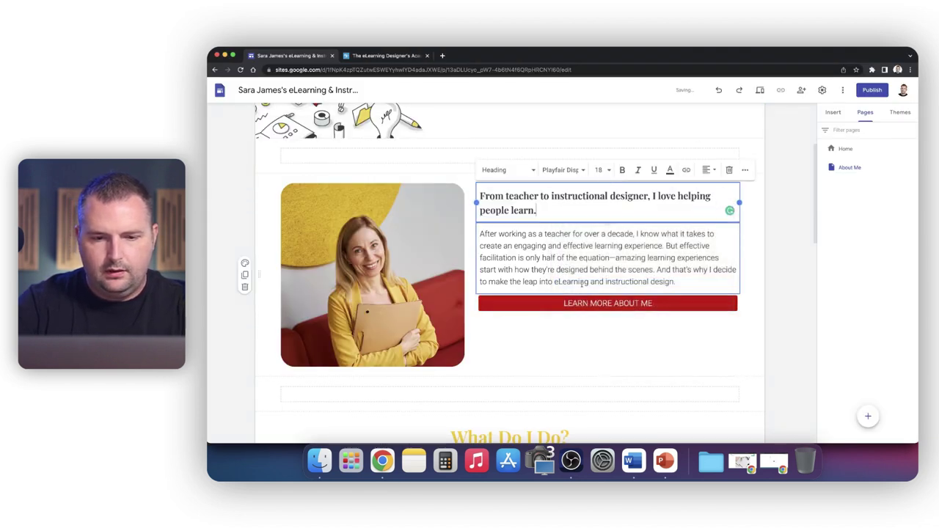
- Paste the document's Body Content over the old paragraph and remove the extra blank lines
{"action": "left_click", "coordinate": [633, 461]}
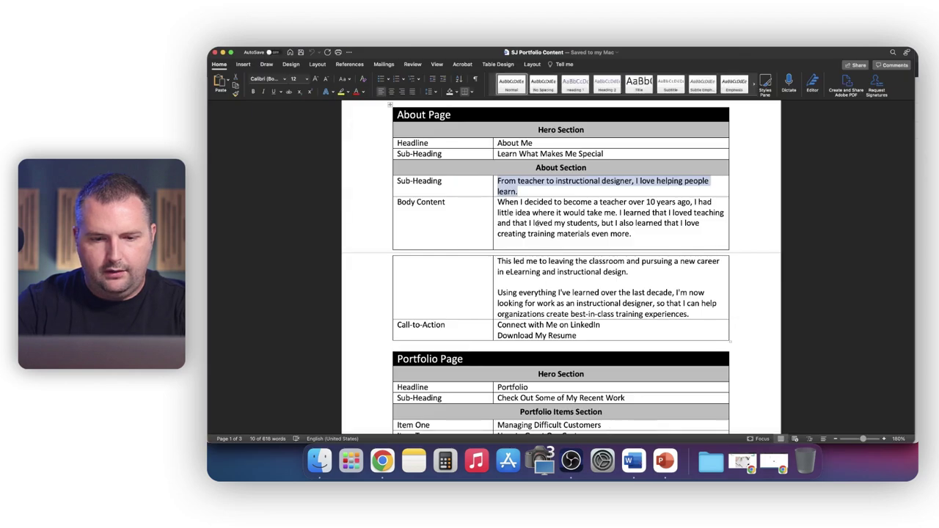
{"action": "left_click", "coordinate": [628, 325]}
{"action": "left_click_drag", "start_coordinate": [695, 314], "coordinate": [501, 211]}
{"action": "key", "text": "super+c"}
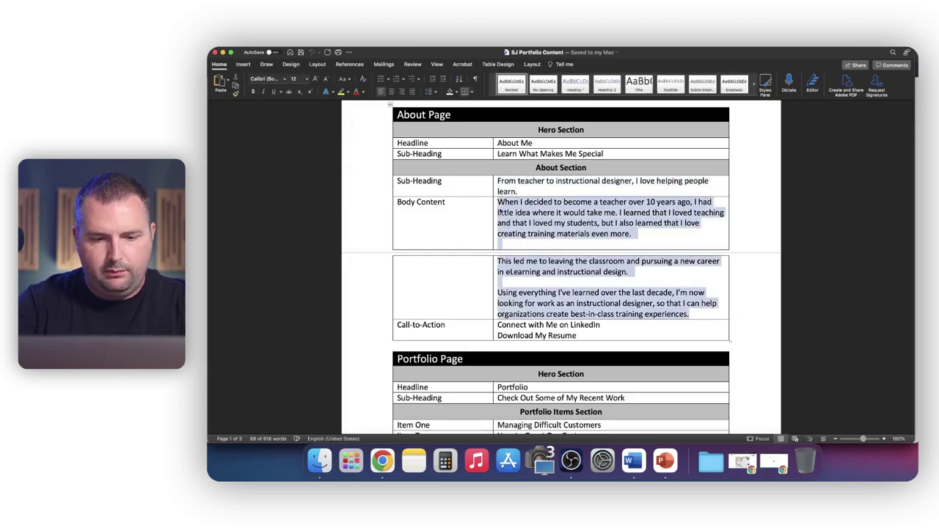
{"action": "left_click", "coordinate": [382, 461]}
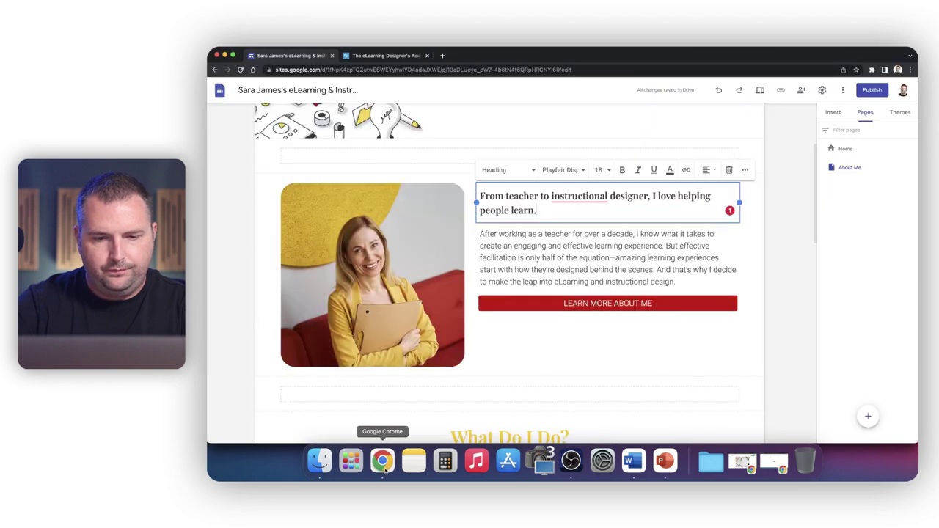
{"action": "triple_click", "coordinate": [548, 264]}
{"action": "right_click", "coordinate": [582, 259]}
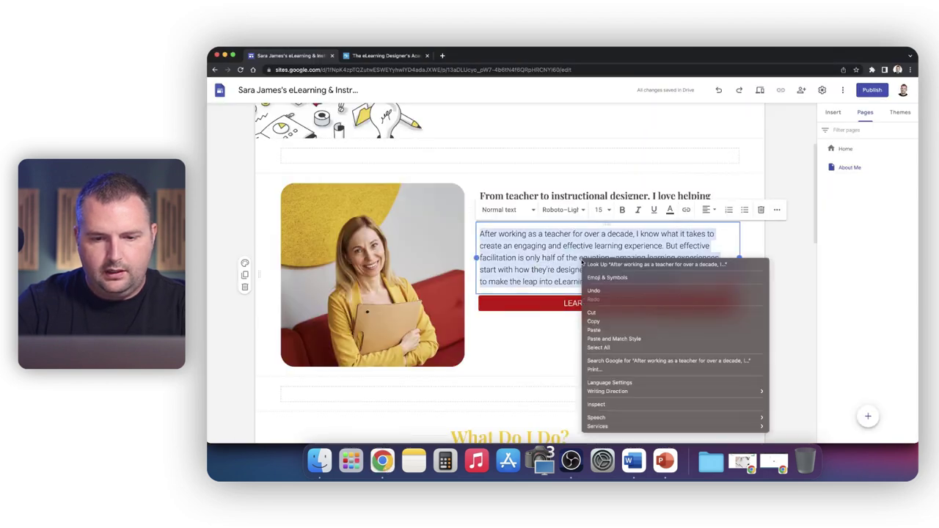
{"action": "left_click", "coordinate": [614, 339]}
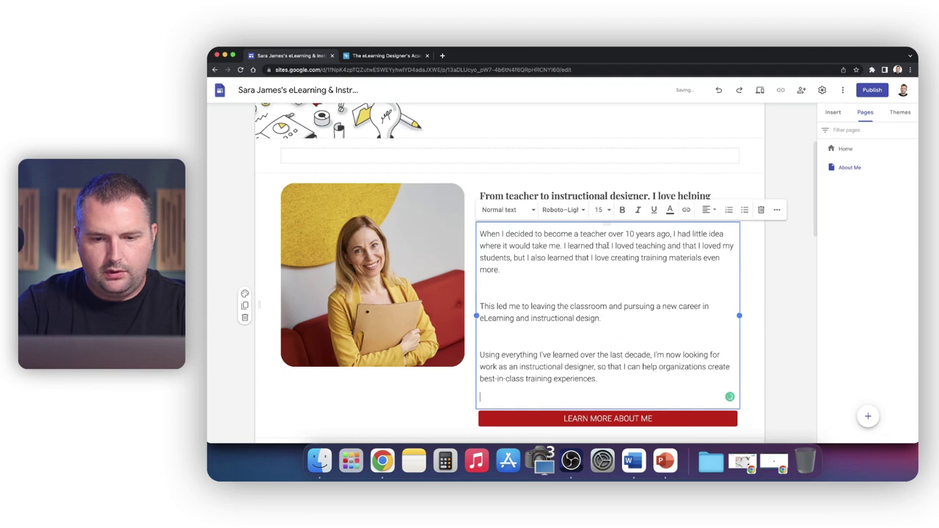
{"action": "key", "text": "BackSpace"}
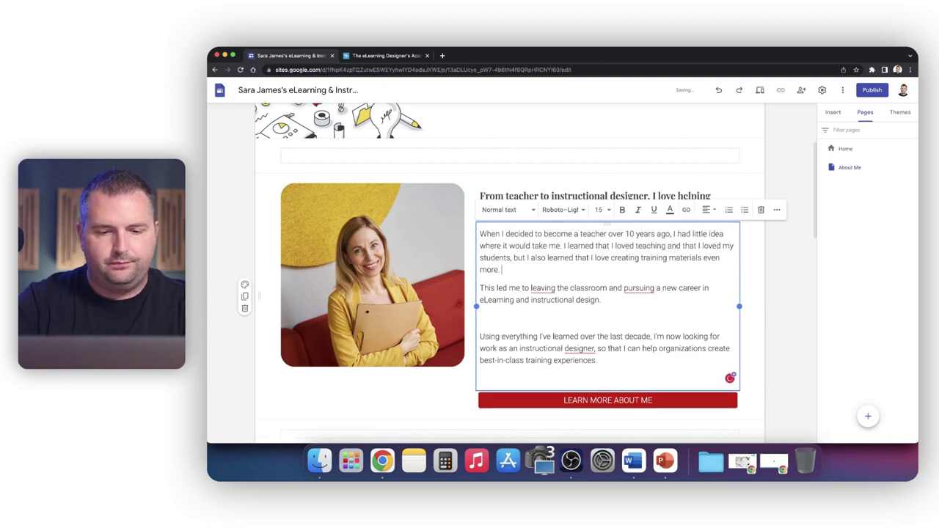
{"action": "left_click", "coordinate": [538, 313]}
{"action": "key", "text": "BackSpace"}
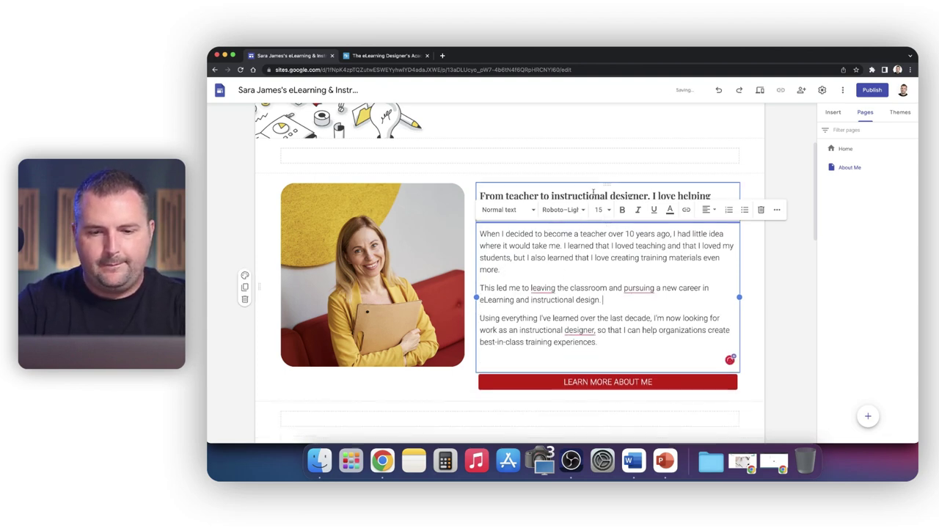
- Retype 'instructional' in the heading and style the second paragraph as a Sub-heading
{"action": "double_click", "coordinate": [593, 195]}
{"action": "type", "text": "instr"}
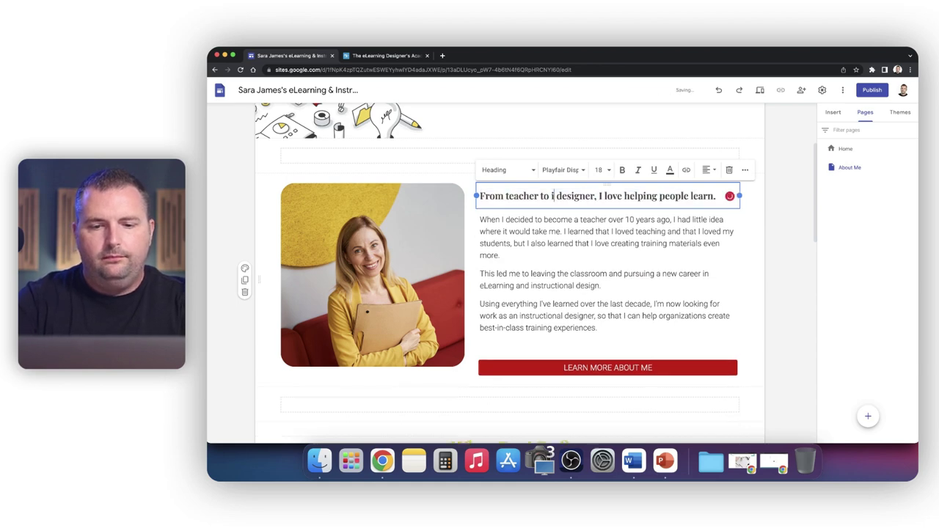
{"action": "type", "text": "uctional"}
{"action": "left_click", "coordinate": [573, 298]}
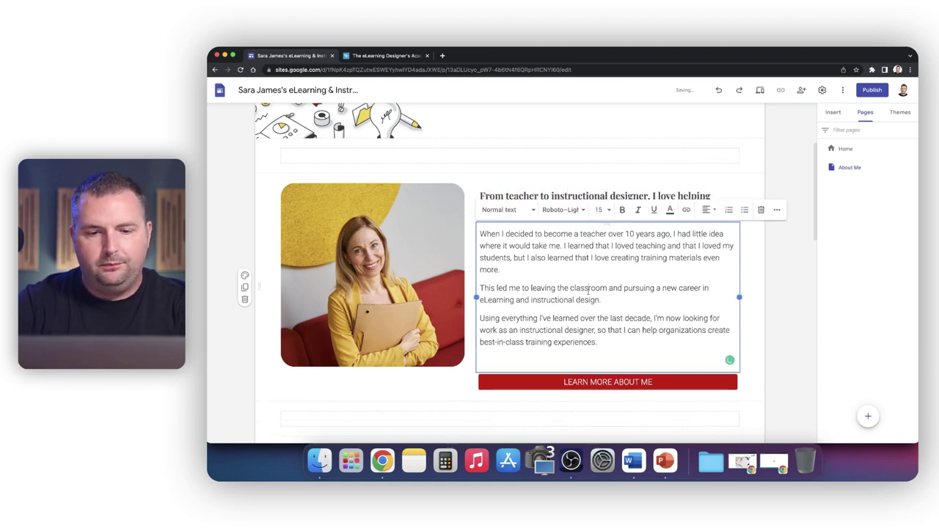
{"action": "triple_click", "coordinate": [573, 297]}
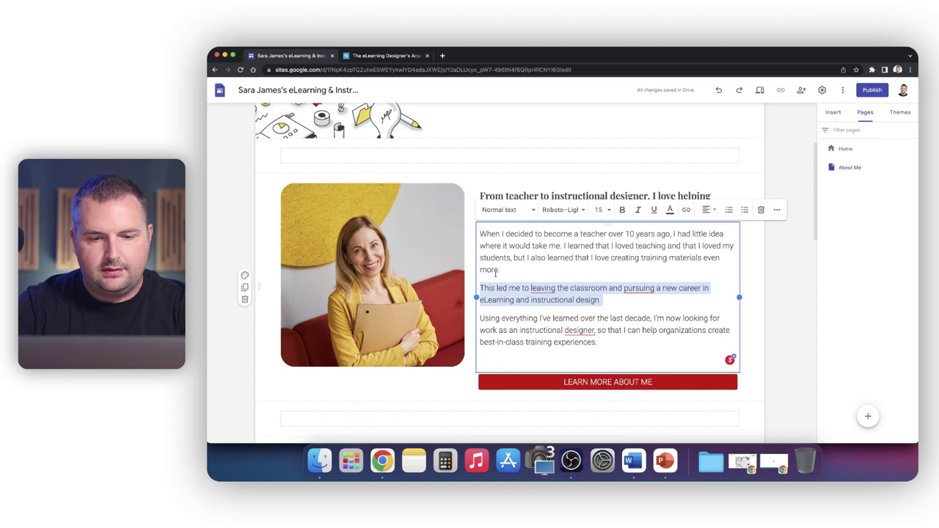
{"action": "mouse_move", "coordinate": [543, 288]}
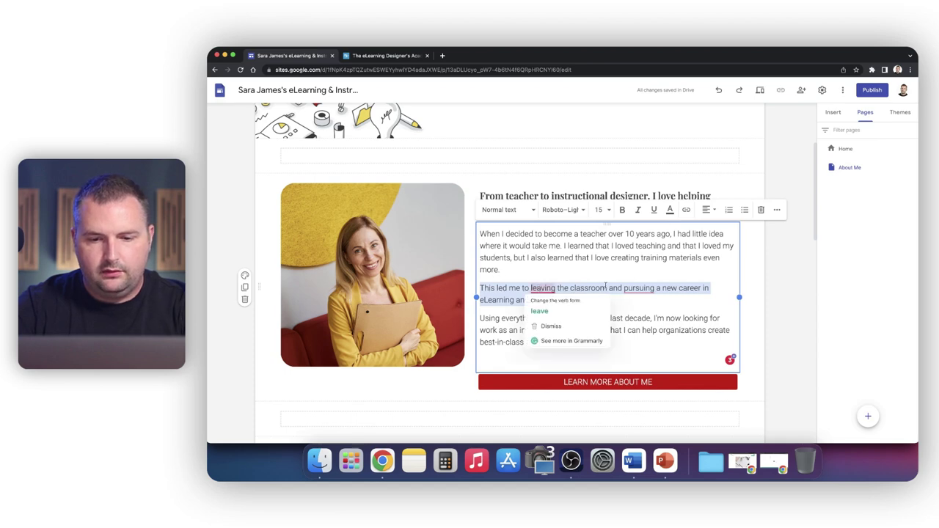
{"action": "left_click", "coordinate": [528, 211]}
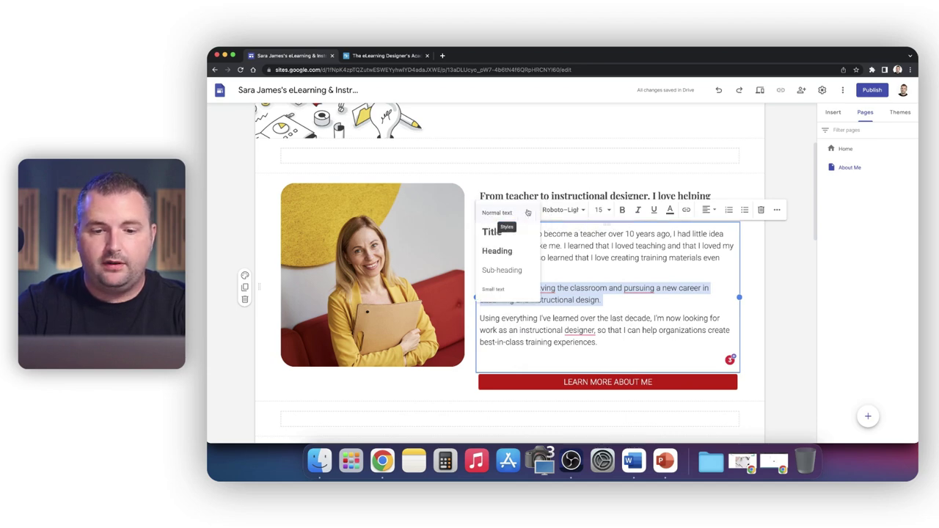
{"action": "left_click", "coordinate": [512, 270]}
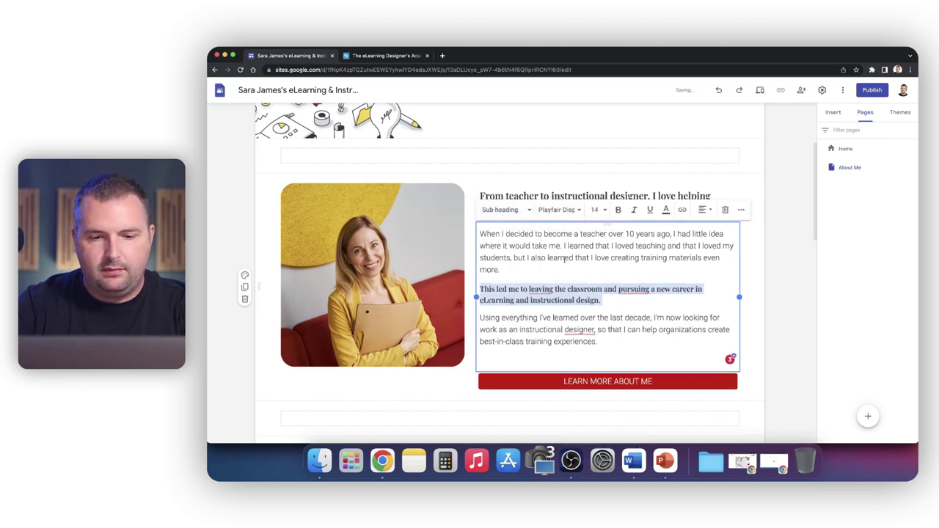
{"action": "left_click", "coordinate": [795, 277]}
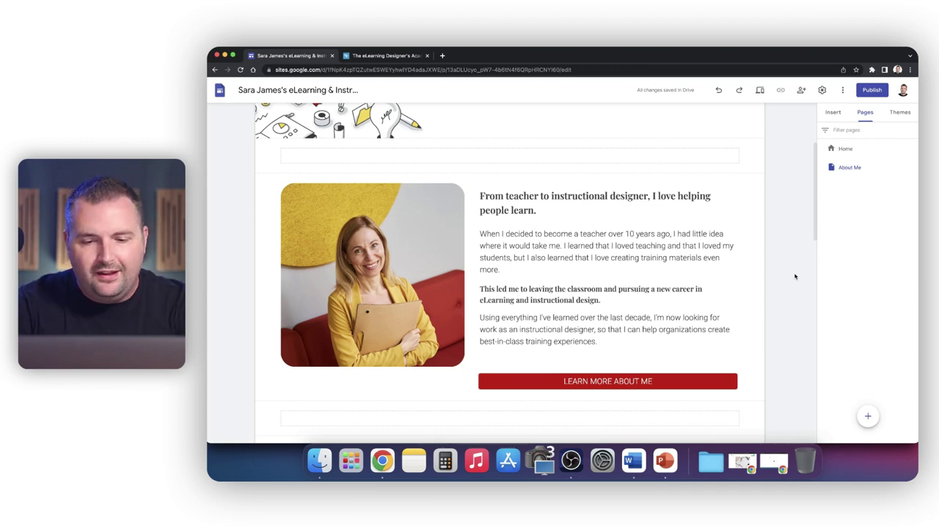
{"action": "left_click", "coordinate": [360, 278]}
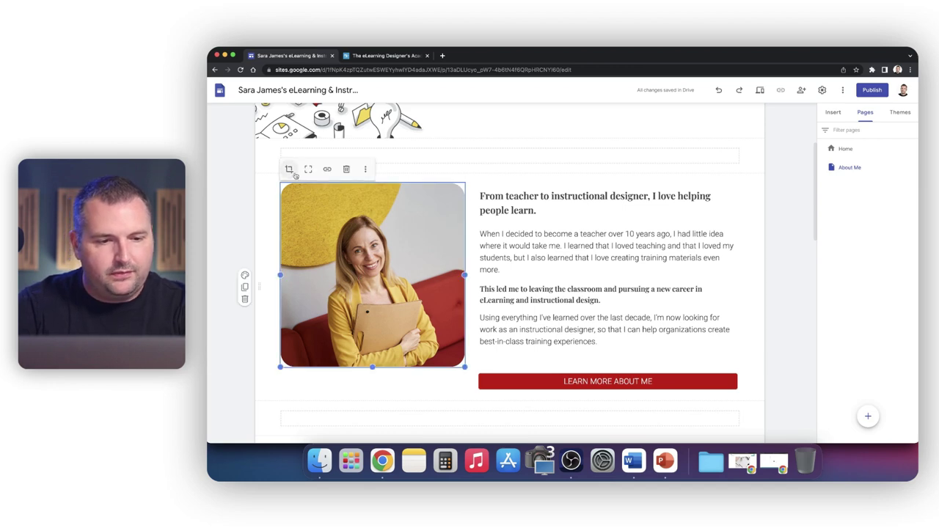
- Replace the About Me photo with SJ Working.jpg uploaded from the Photos folder
{"action": "left_click", "coordinate": [367, 169]}
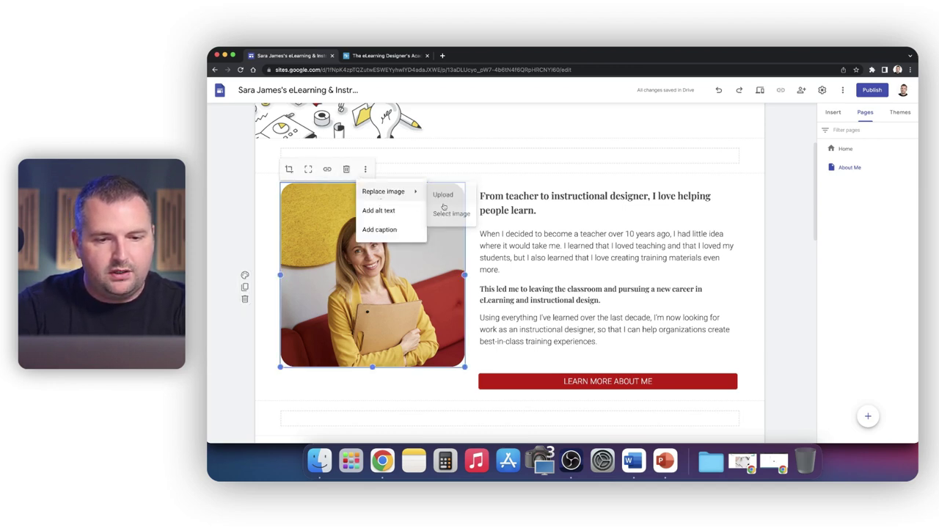
{"action": "left_click", "coordinate": [364, 170]}
{"action": "left_click", "coordinate": [364, 169]}
{"action": "mouse_move", "coordinate": [410, 193]}
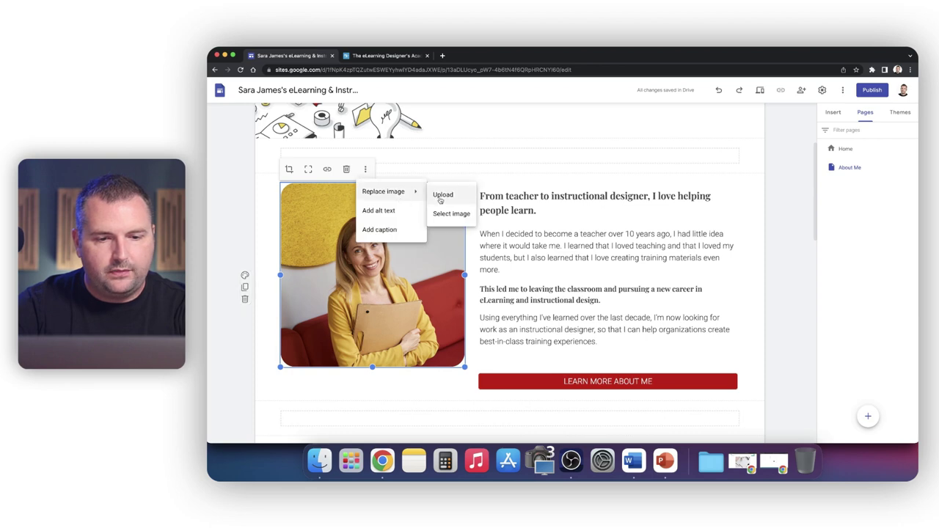
{"action": "left_click", "coordinate": [443, 197]}
{"action": "left_click", "coordinate": [470, 204]}
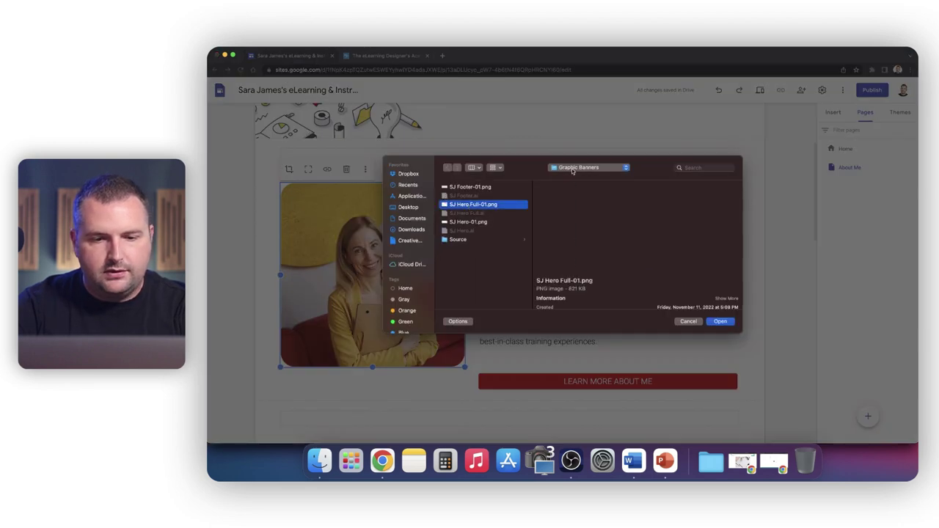
{"action": "left_click", "coordinate": [589, 168]}
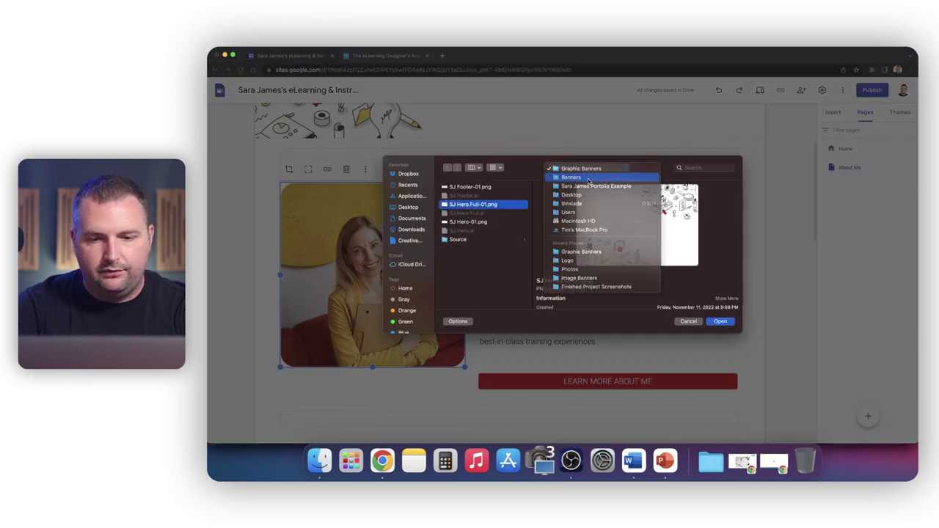
{"action": "left_click", "coordinate": [588, 180]}
{"action": "left_click", "coordinate": [552, 205]}
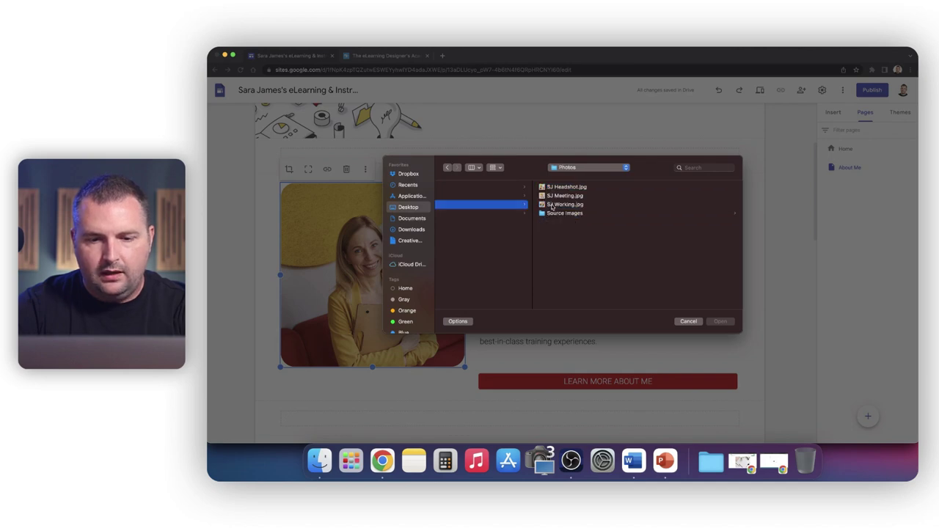
{"action": "left_click", "coordinate": [563, 197]}
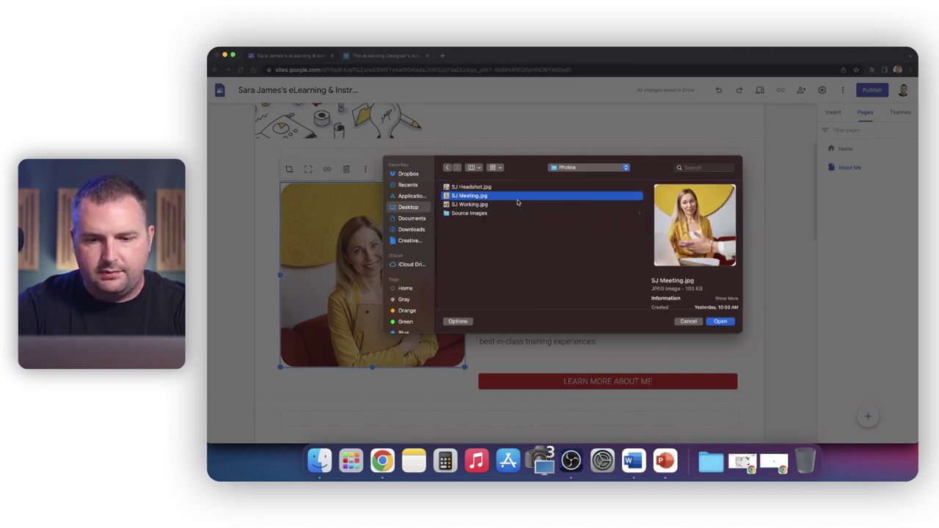
{"action": "left_click", "coordinate": [504, 206]}
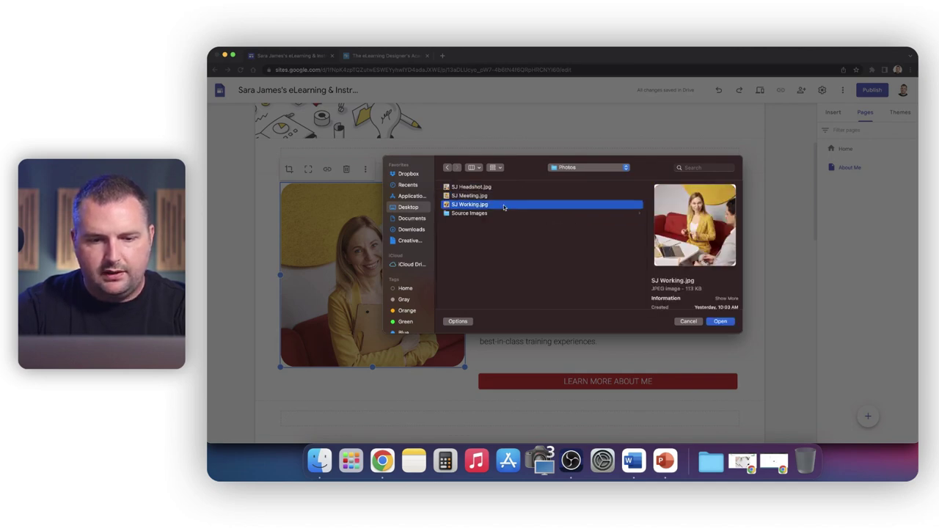
{"action": "left_click", "coordinate": [713, 322]}
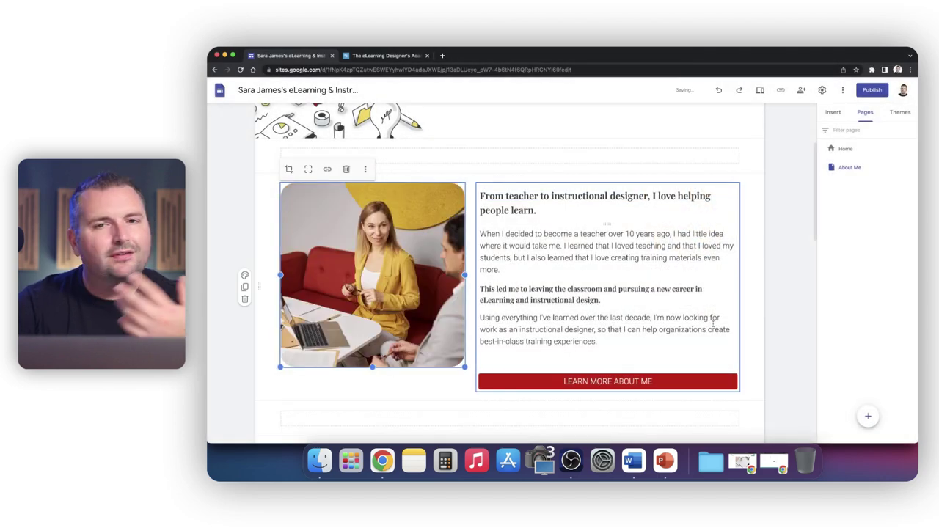
- Remove the empty line under the About Me text, checking the content document
{"action": "left_click", "coordinate": [639, 349]}
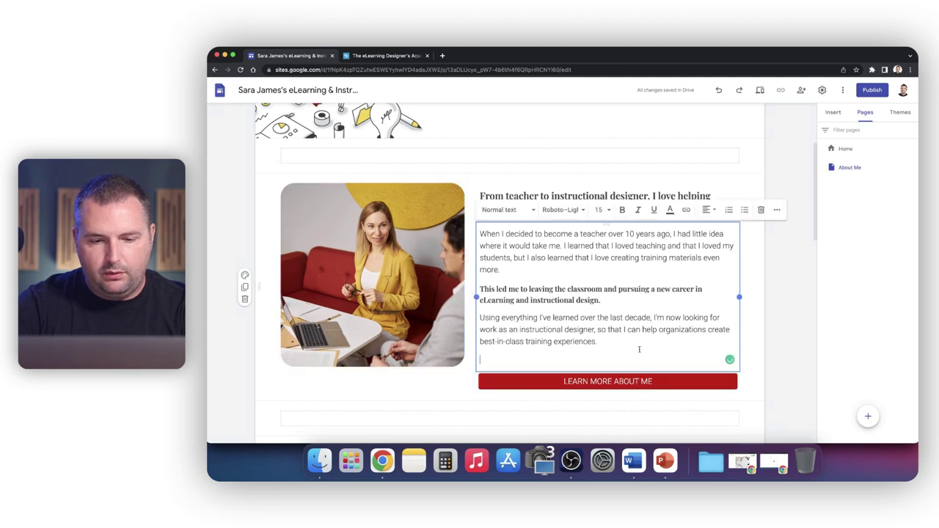
{"action": "key", "text": "BackSpace"}
{"action": "left_click", "coordinate": [633, 460]}
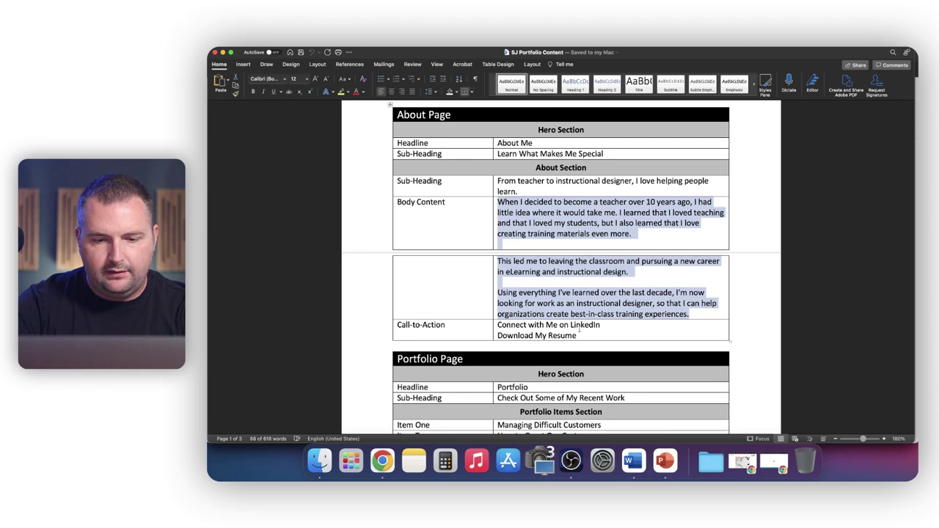
{"action": "left_click", "coordinate": [382, 461]}
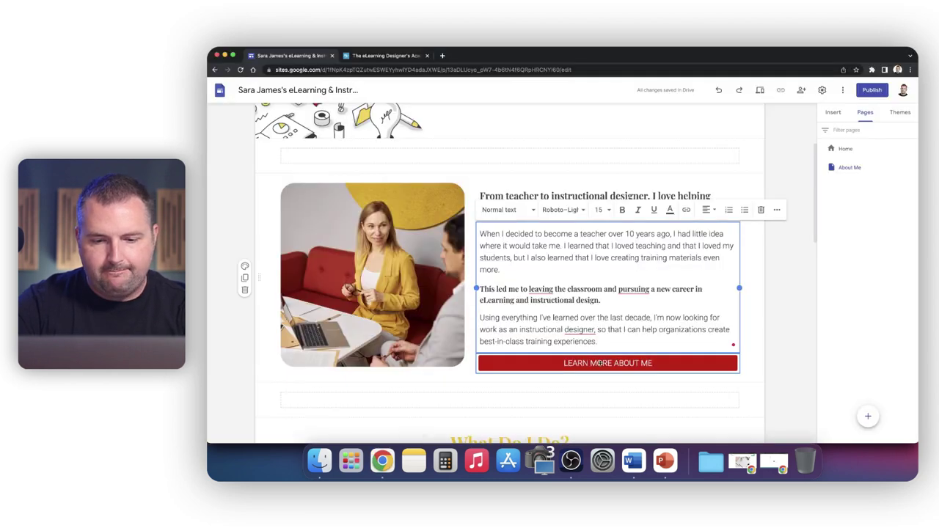
- Rename the LEARN MORE ABOUT ME button to CONNECT WITH ME ON LINKEDIN
{"action": "double_click", "coordinate": [600, 364]}
{"action": "key", "text": "super+a"}
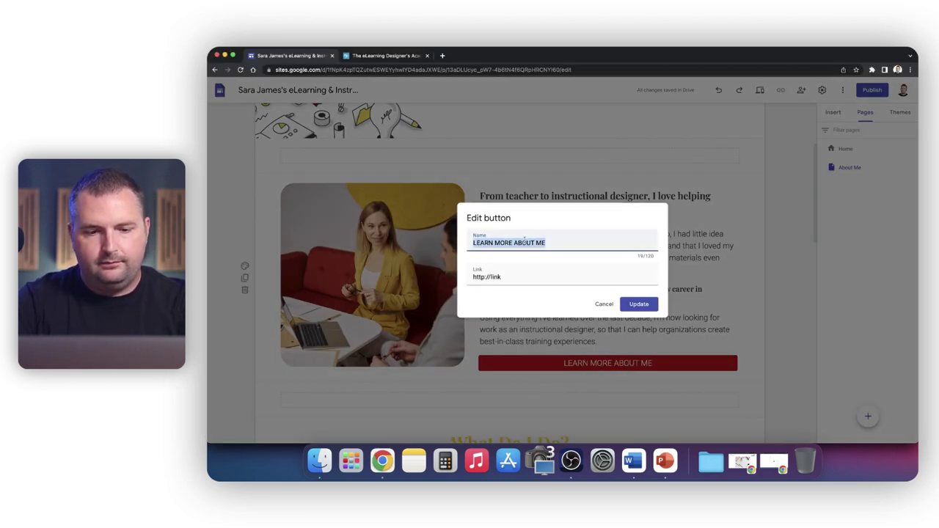
{"action": "type", "text": "CONNECT WIT"}
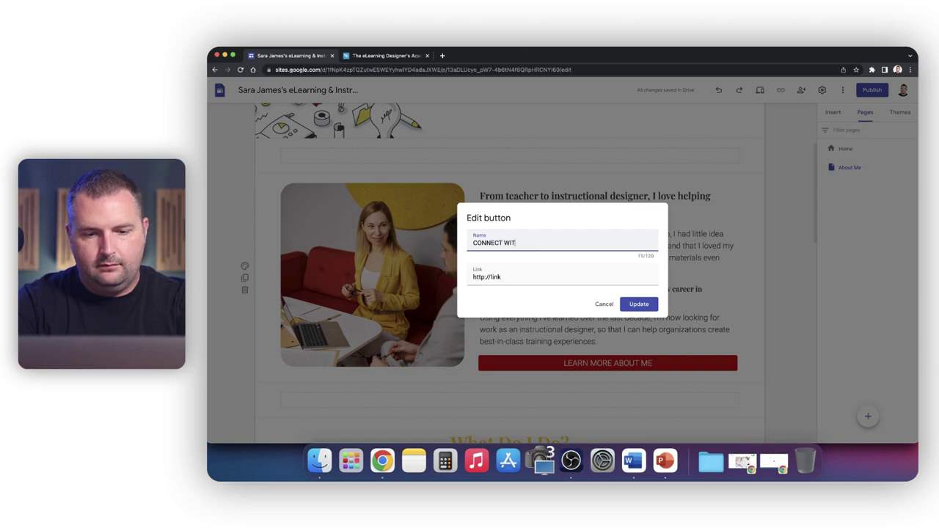
{"action": "type", "text": "H ME ON LINKEDIN"}
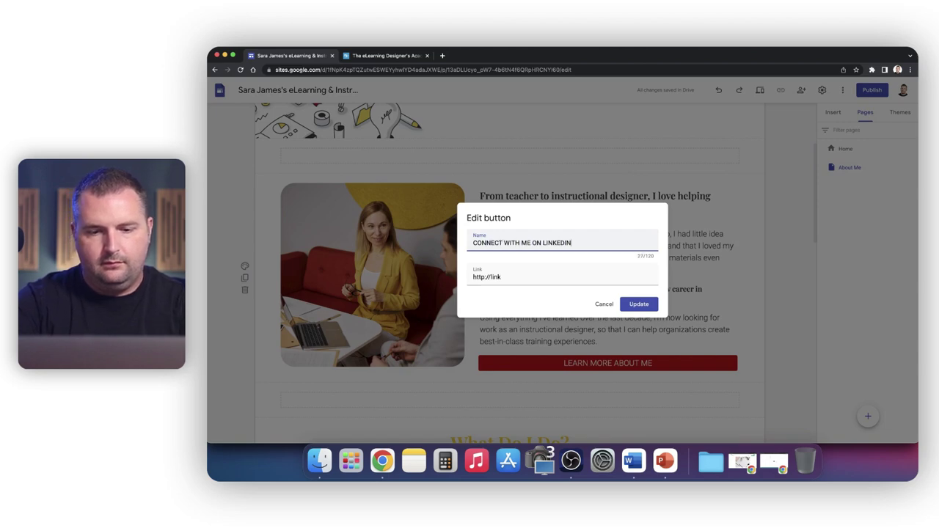
{"action": "left_click", "coordinate": [639, 304]}
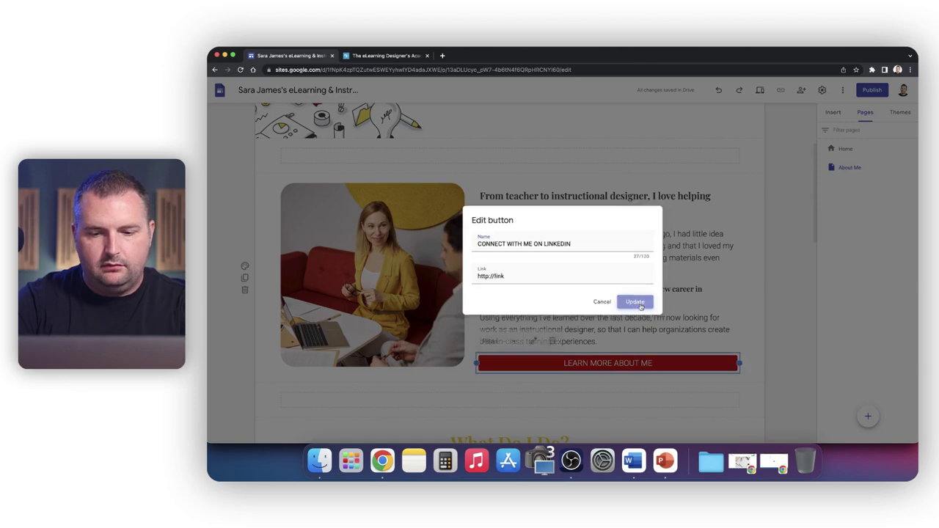
- Insert a new DOWNLOAD MY RESUME button with the placeholder link 'link'
{"action": "left_click", "coordinate": [833, 112]}
{"action": "left_click", "coordinate": [851, 302]}
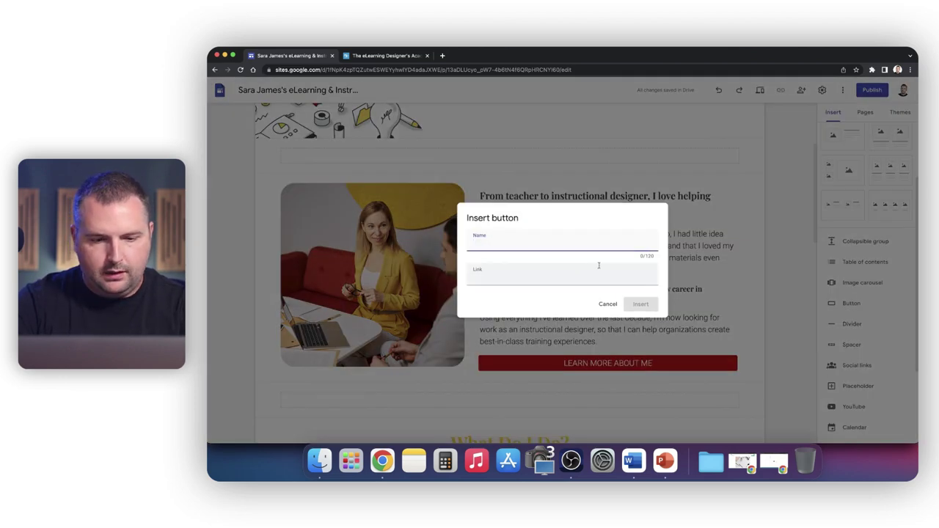
{"action": "type", "text": "DONE"}
{"action": "key", "text": "BackSpace"}
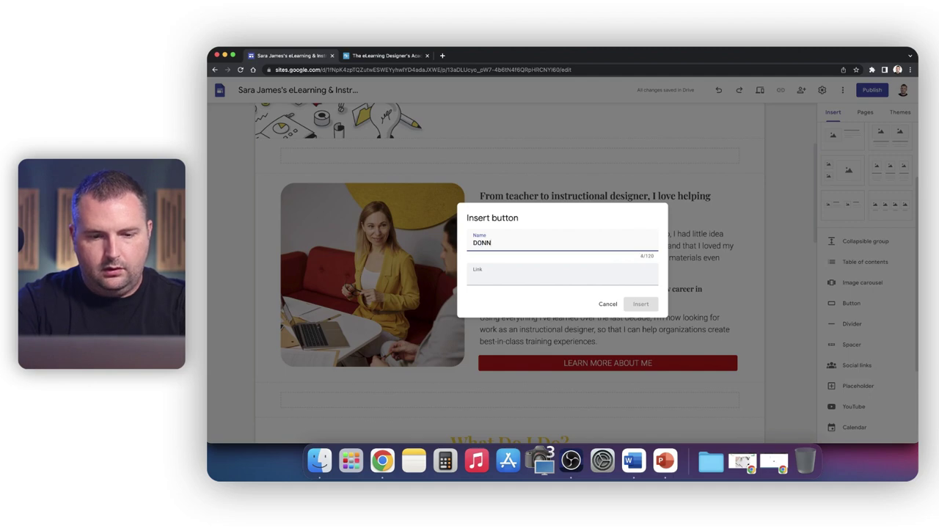
{"action": "type", "text": "NLOAD M"}
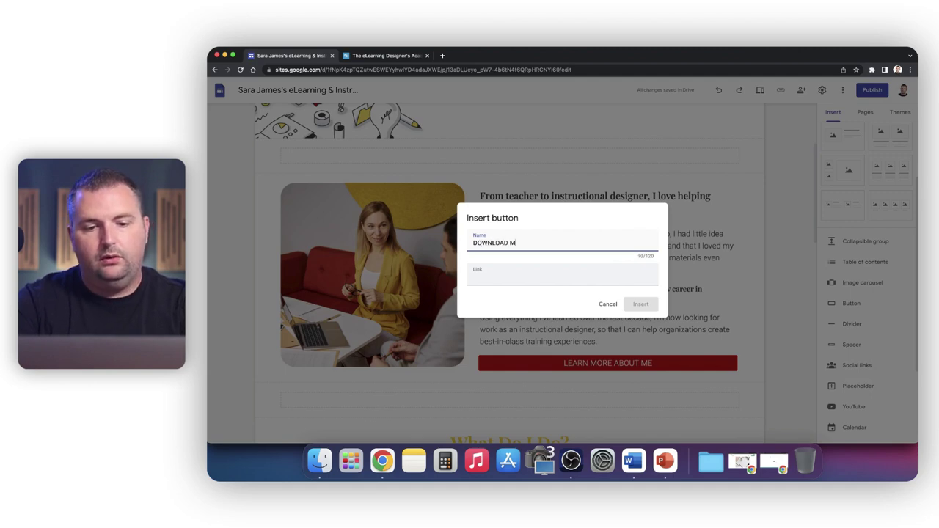
{"action": "type", "text": "Y RESUME"}
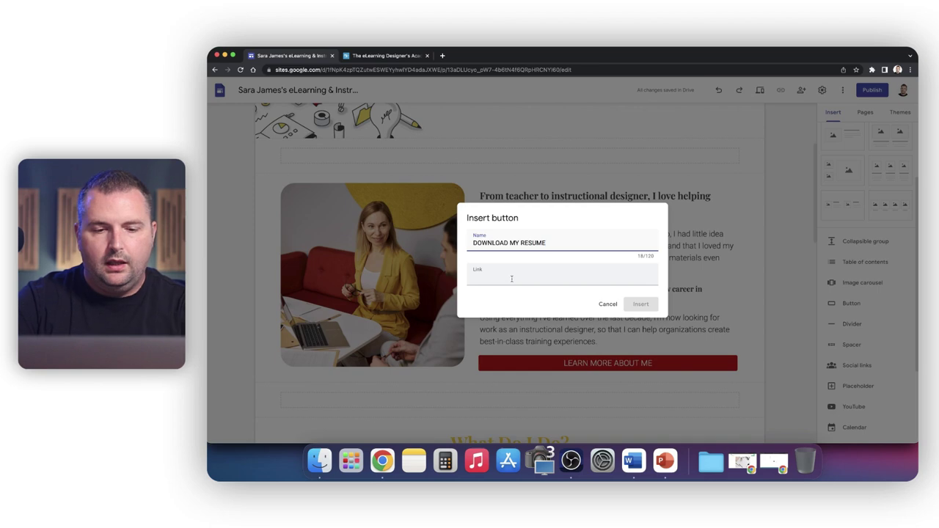
{"action": "left_click", "coordinate": [511, 279]}
{"action": "type", "text": "link"}
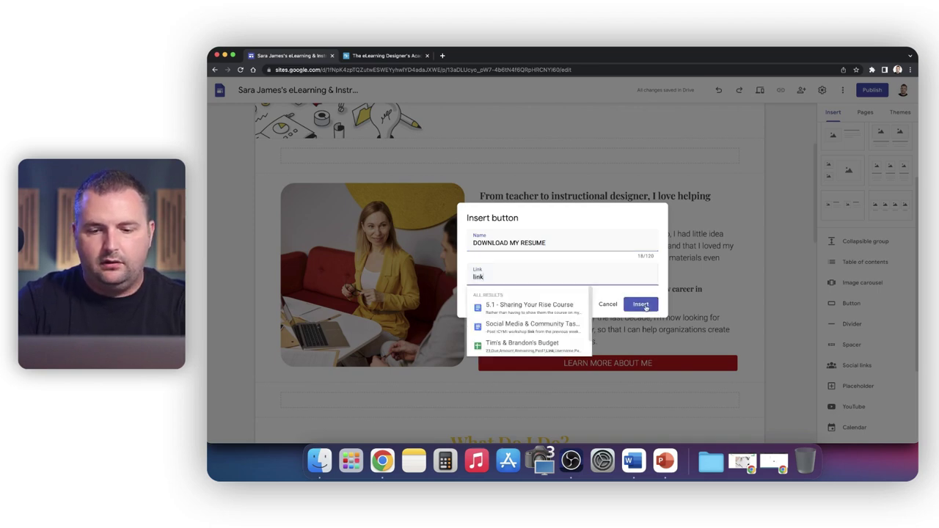
{"action": "left_click", "coordinate": [641, 305]}
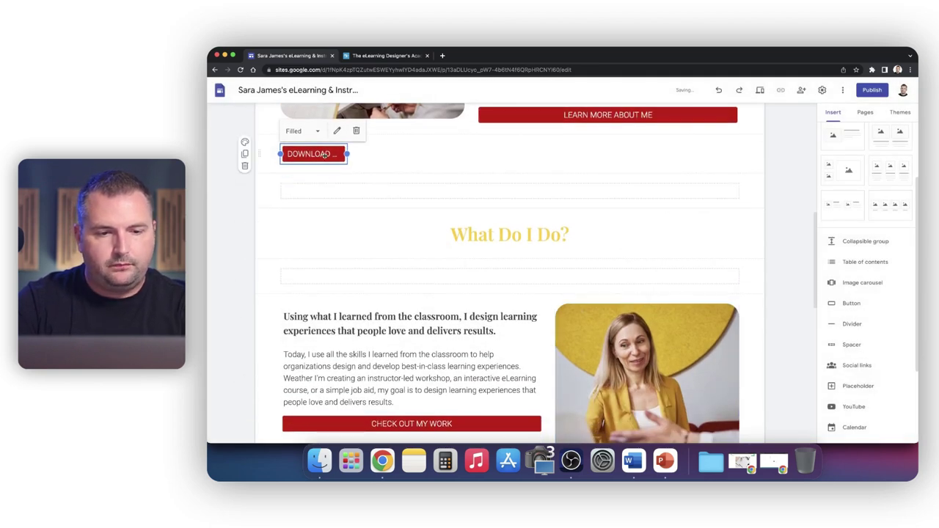
- Place DOWNLOAD MY RESUME beneath LEARN MORE ABOUT ME and give it the Outlined style
{"action": "left_click_drag", "start_coordinate": [325, 154], "coordinate": [591, 215]}
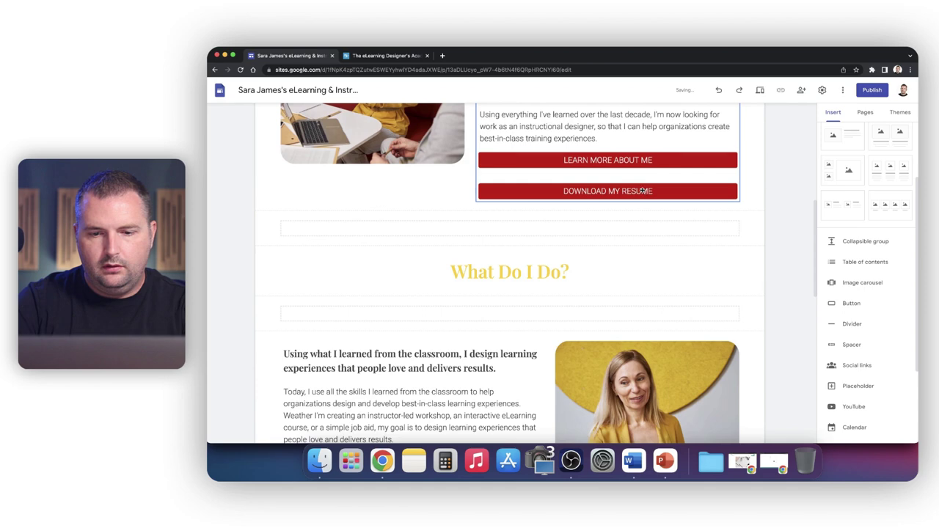
{"action": "left_click", "coordinate": [642, 190]}
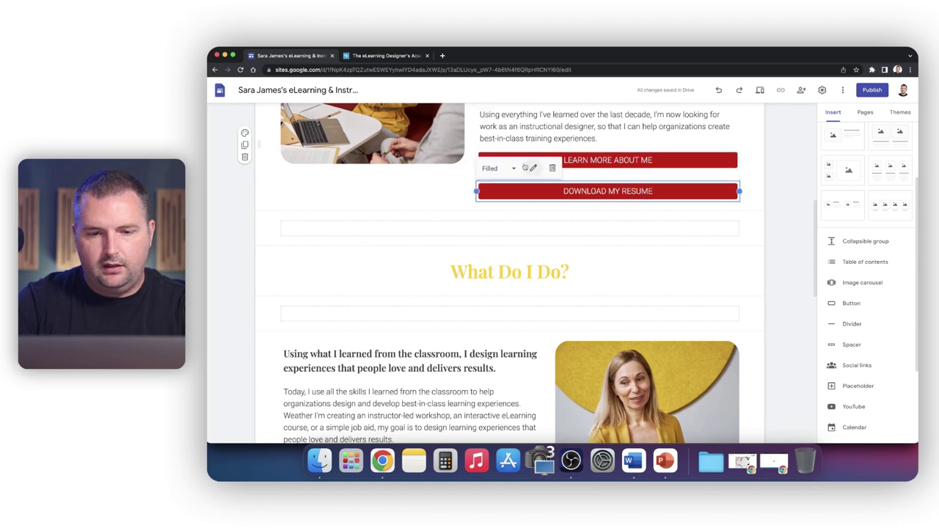
{"action": "left_click", "coordinate": [514, 168]}
{"action": "left_click", "coordinate": [493, 212]}
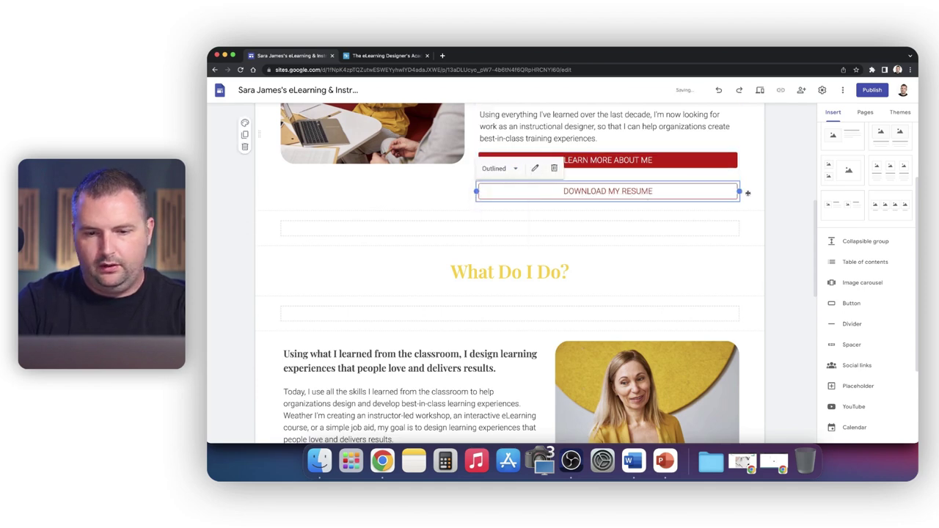
{"action": "left_click", "coordinate": [791, 224]}
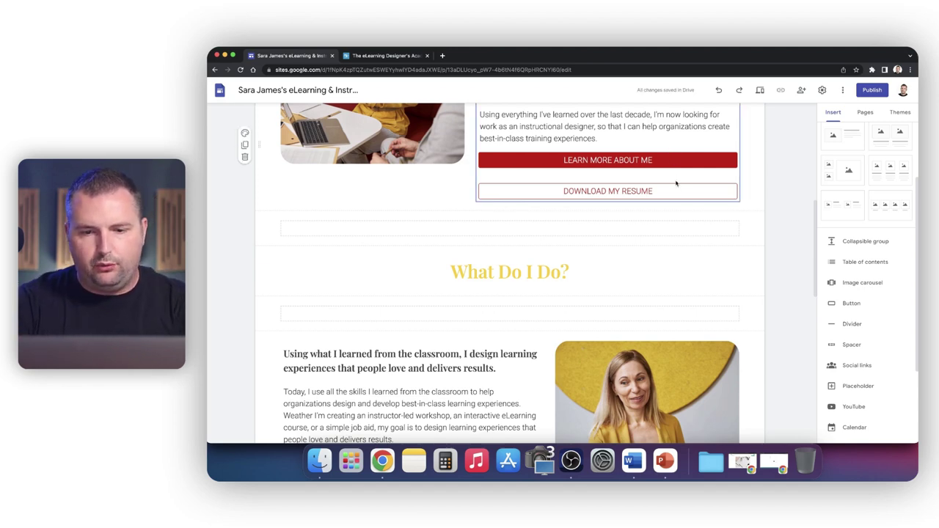
- Replace the LEARN MORE ABOUT ME button's name with CONNECT WITH ME ON LINKEDIN
{"action": "left_click", "coordinate": [630, 163]}
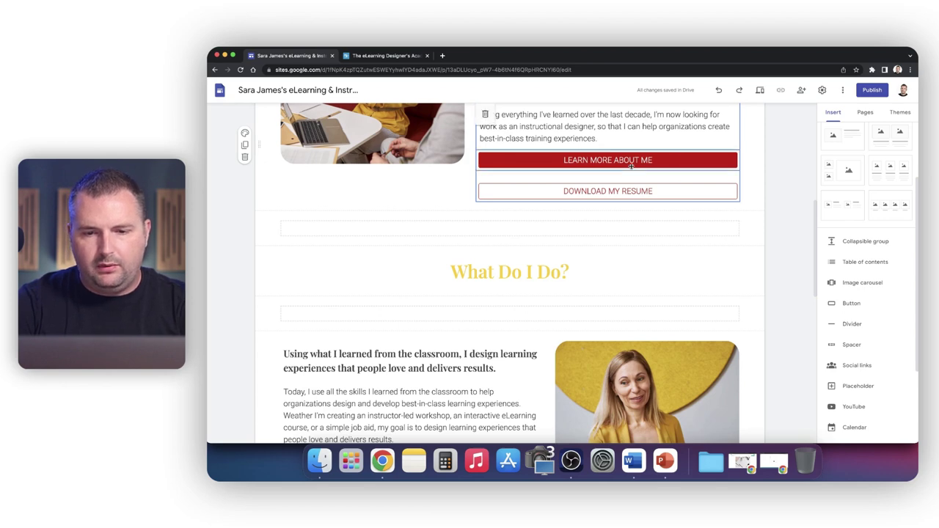
{"action": "left_click", "coordinate": [534, 137]}
{"action": "triple_click", "coordinate": [536, 243]}
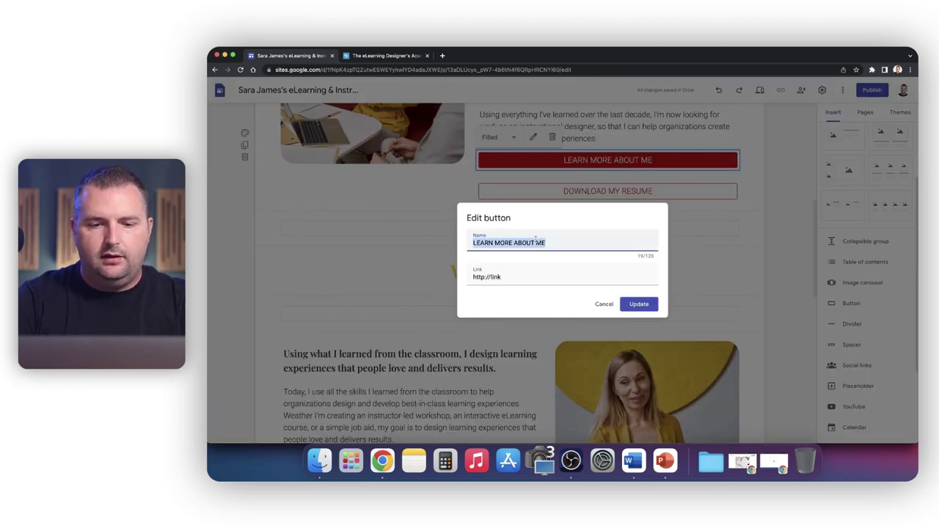
{"action": "type", "text": "CONNECT WI"}
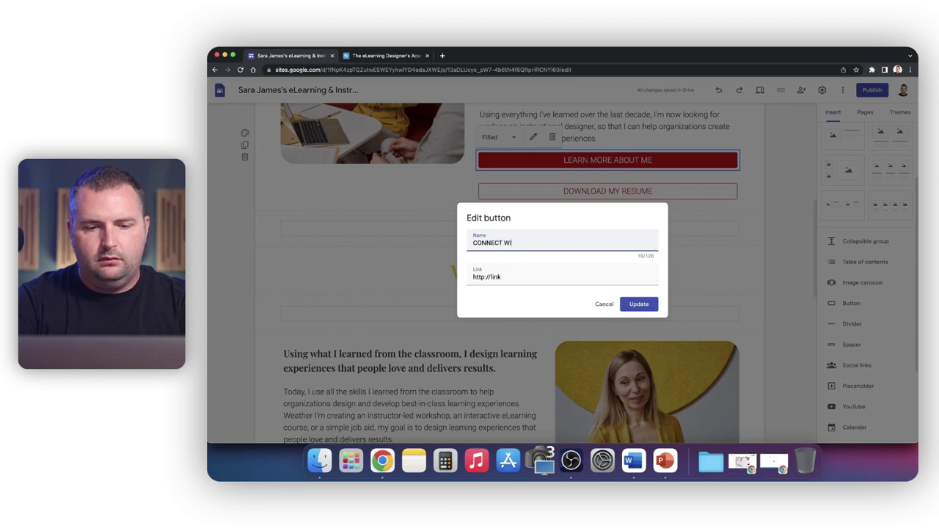
{"action": "type", "text": "TH ME ON LINKED"}
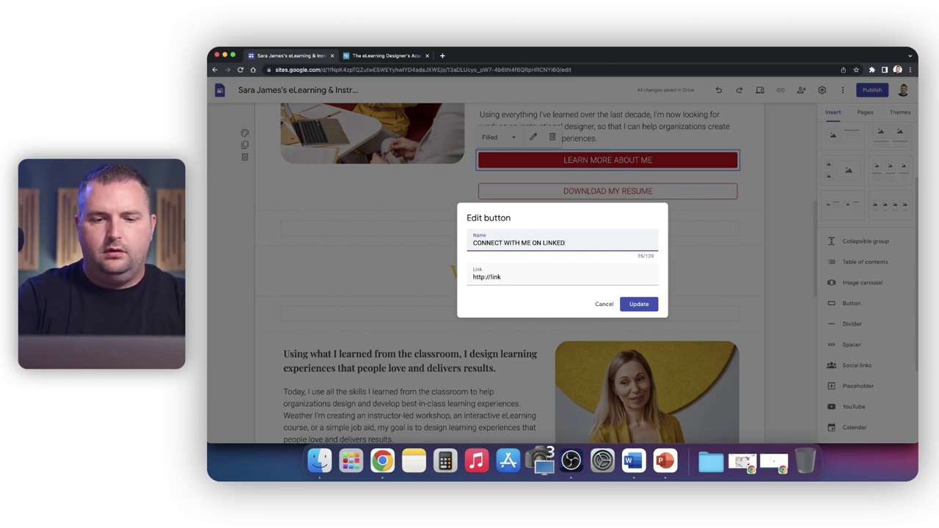
{"action": "type", "text": "IN"}
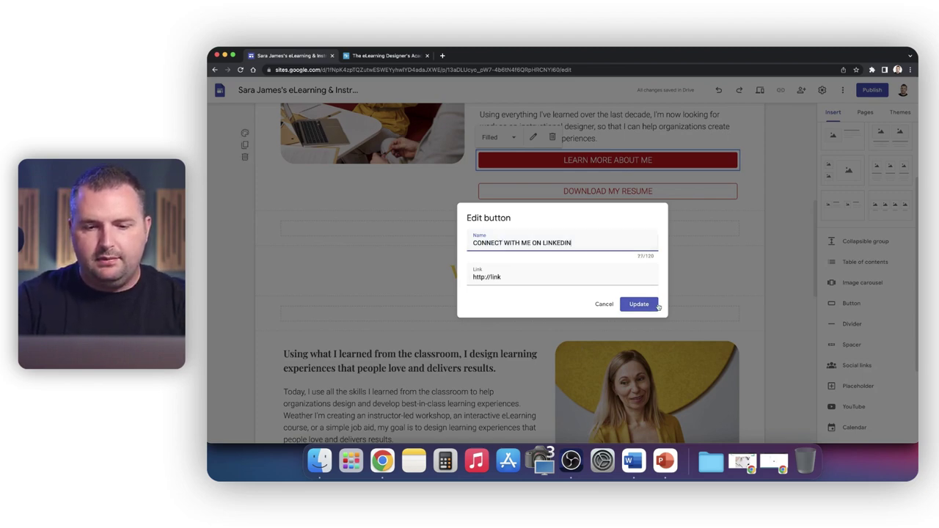
{"action": "left_click", "coordinate": [638, 304]}
{"action": "left_click", "coordinate": [791, 214]}
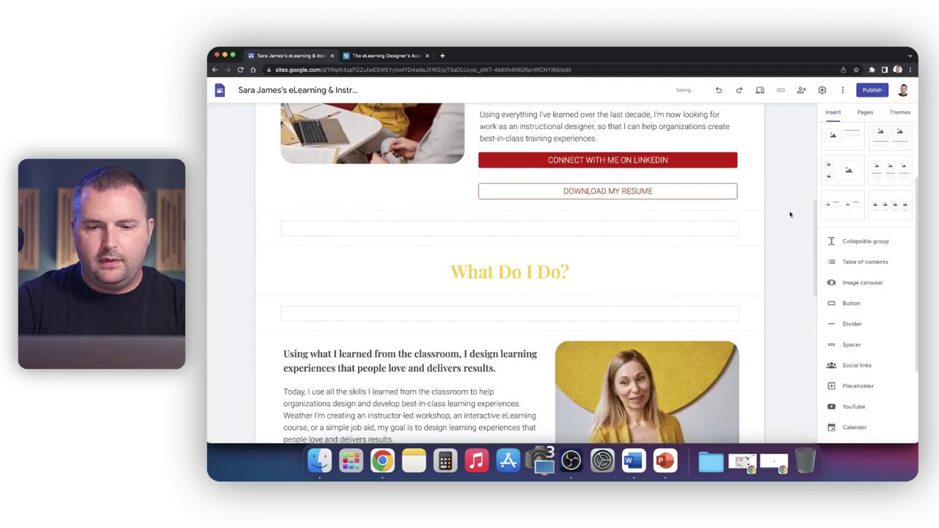
{"action": "scroll", "coordinate": [790, 213], "scroll_direction": "up", "scroll_amount": 3}
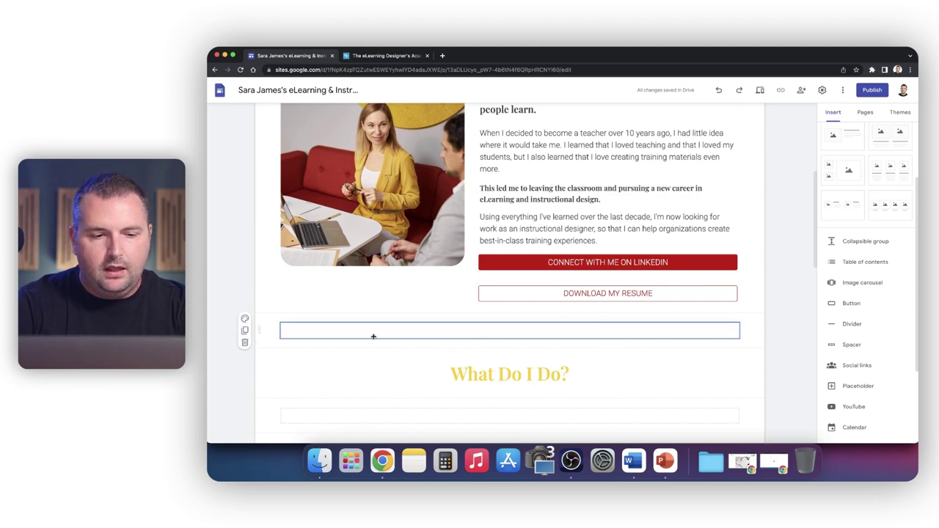
- Delete the empty placeholder, What Do I Do? and learning-experience design sections from About Me
{"action": "left_click", "coordinate": [245, 343]}
{"action": "left_click", "coordinate": [246, 380]}
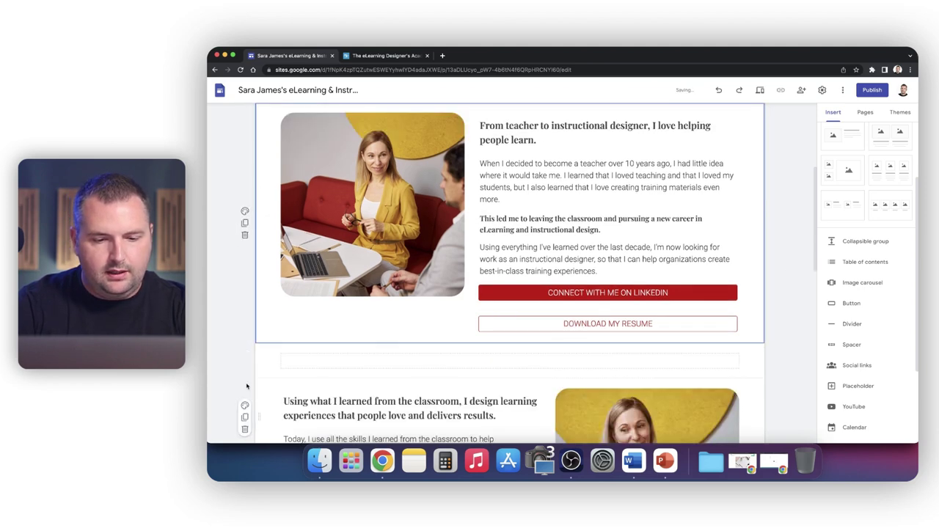
{"action": "scroll", "coordinate": [256, 308], "scroll_direction": "up", "scroll_amount": 2}
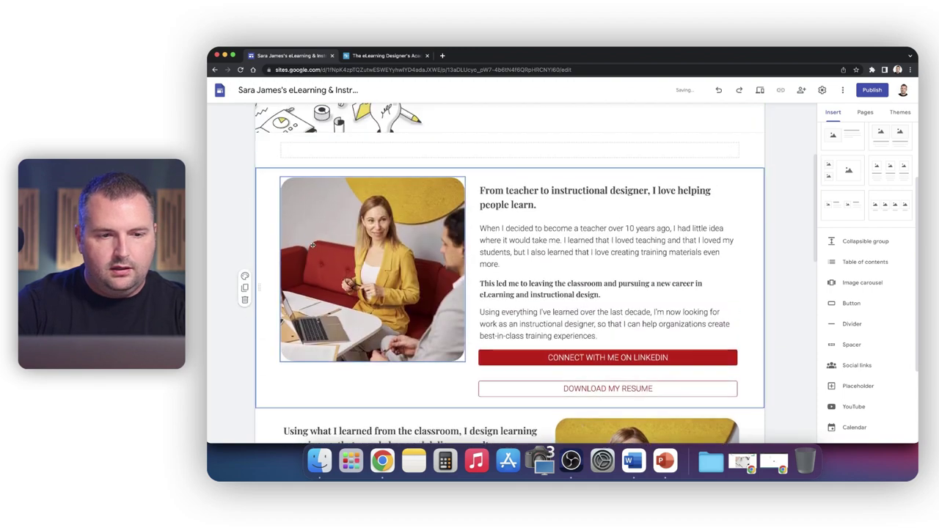
{"action": "scroll", "coordinate": [271, 293], "scroll_direction": "down", "scroll_amount": 2}
{"action": "scroll", "coordinate": [286, 279], "scroll_direction": "up", "scroll_amount": 4}
{"action": "scroll", "coordinate": [312, 245], "scroll_direction": "down", "scroll_amount": 5}
{"action": "scroll", "coordinate": [308, 250], "scroll_direction": "down", "scroll_amount": 2}
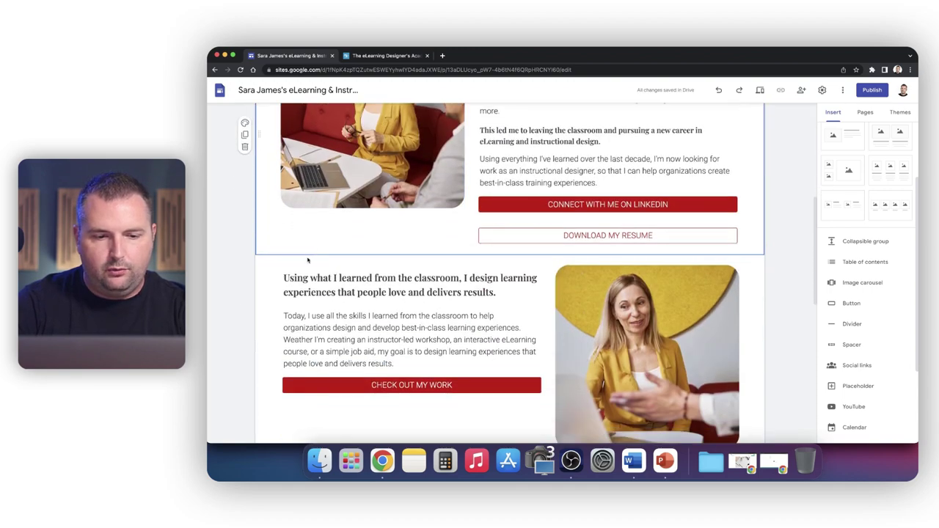
{"action": "left_click", "coordinate": [246, 326]}
{"action": "scroll", "coordinate": [332, 354], "scroll_direction": "down", "scroll_amount": 5}
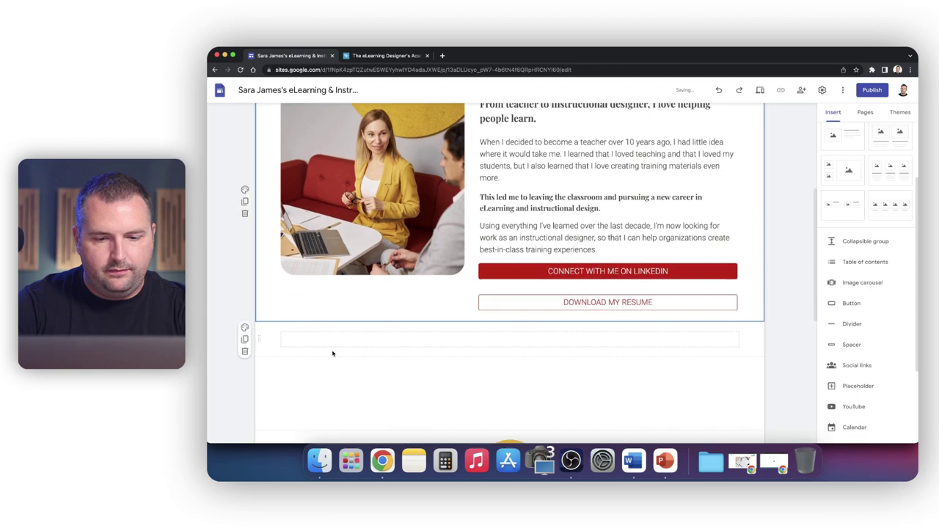
{"action": "scroll", "coordinate": [332, 354], "scroll_direction": "up", "scroll_amount": 2}
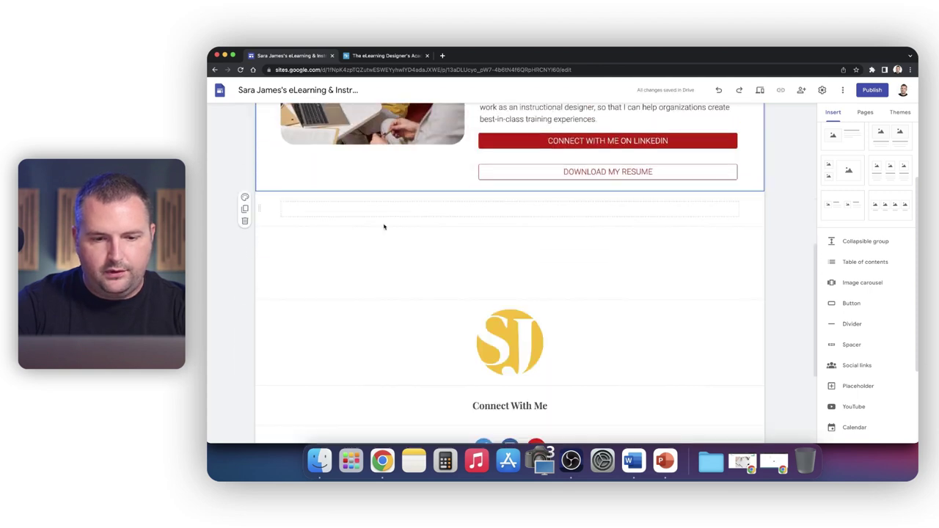
{"action": "scroll", "coordinate": [383, 224], "scroll_direction": "up", "scroll_amount": 4}
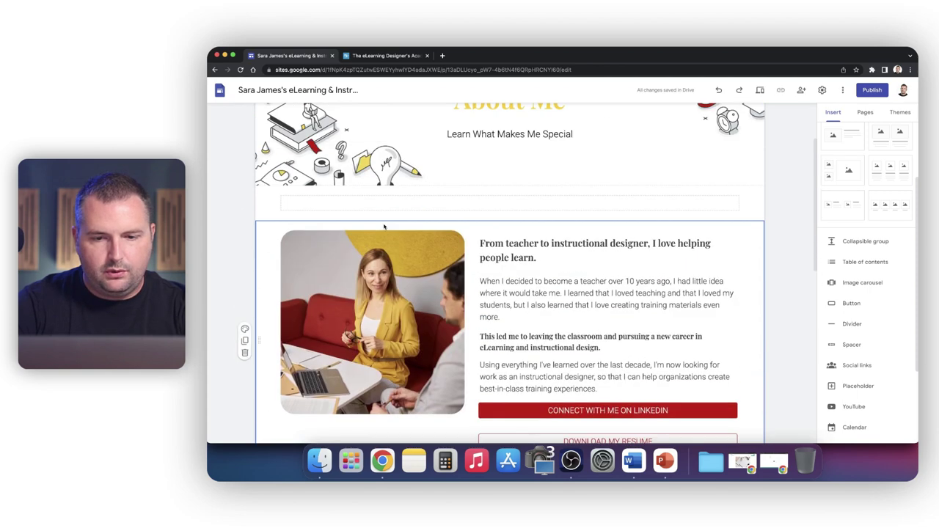
{"action": "left_click", "coordinate": [759, 89]}
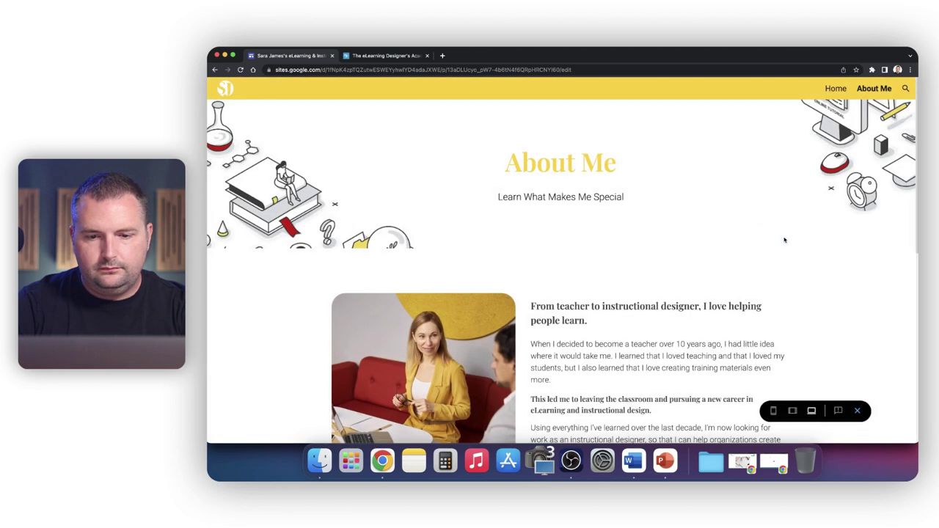
{"action": "scroll", "coordinate": [784, 240], "scroll_direction": "down", "scroll_amount": 3}
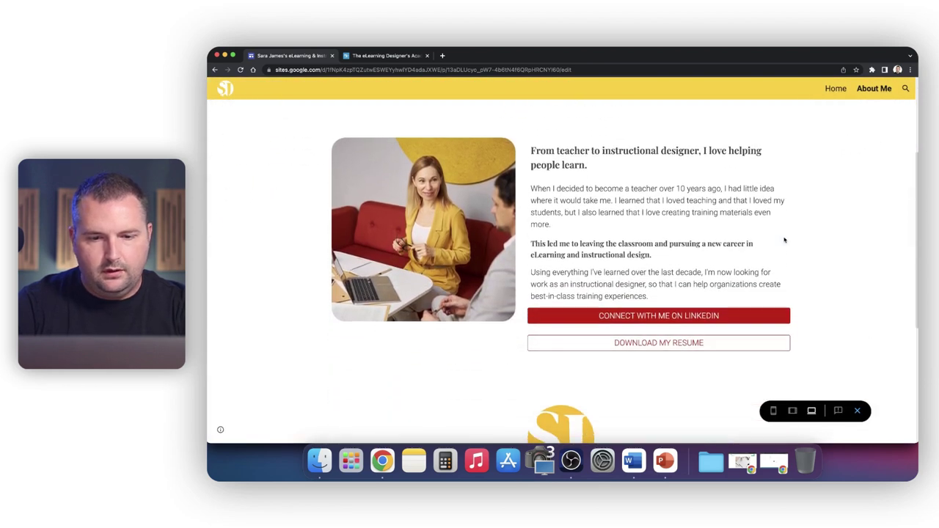
{"action": "scroll", "coordinate": [653, 203], "scroll_direction": "down", "scroll_amount": 1}
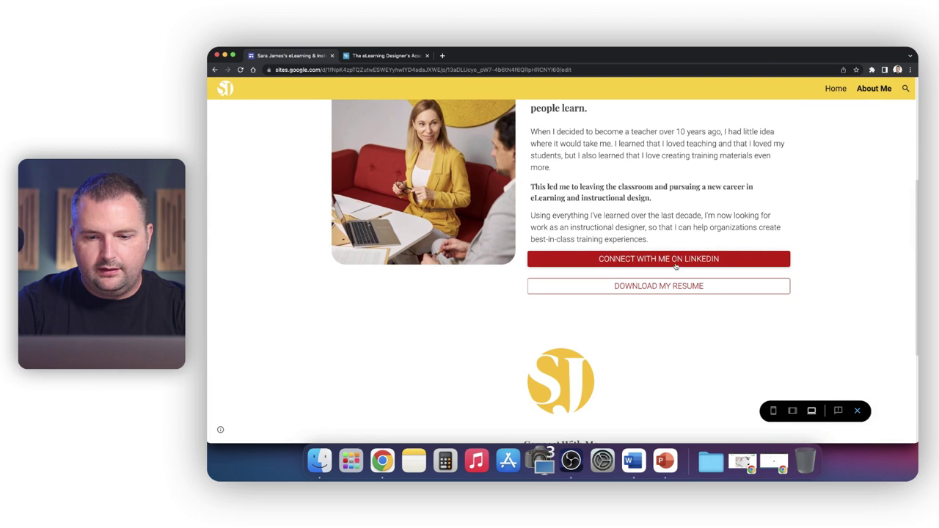
{"action": "scroll", "coordinate": [655, 293], "scroll_direction": "down", "scroll_amount": 1}
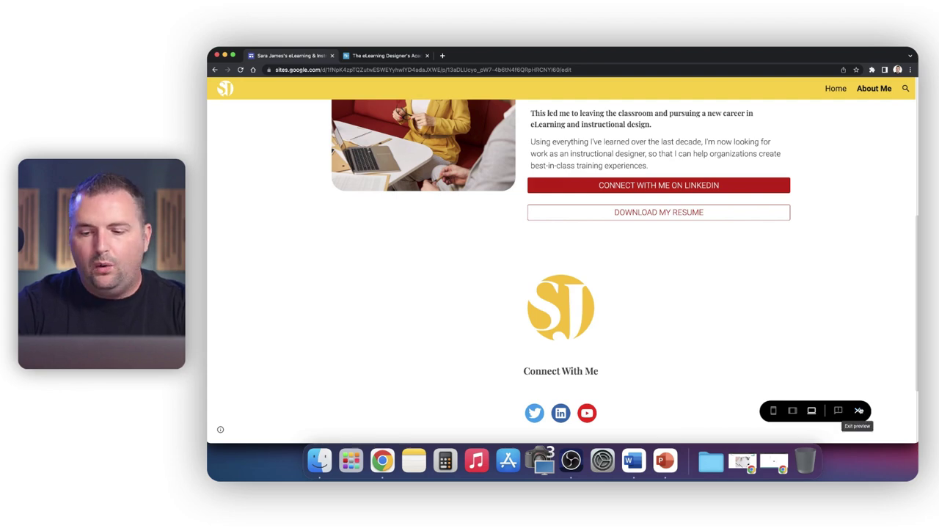
{"action": "left_click", "coordinate": [857, 410]}
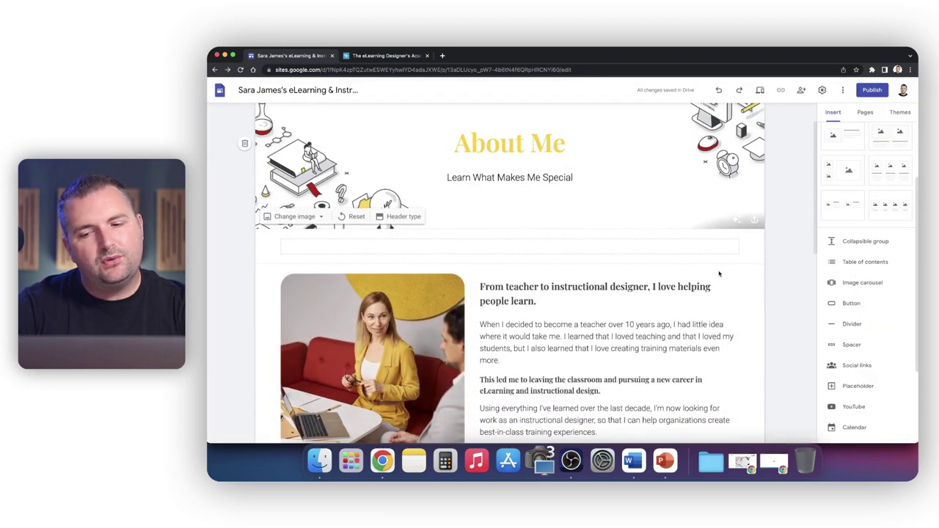
{"action": "scroll", "coordinate": [836, 368], "scroll_direction": "down", "scroll_amount": 3}
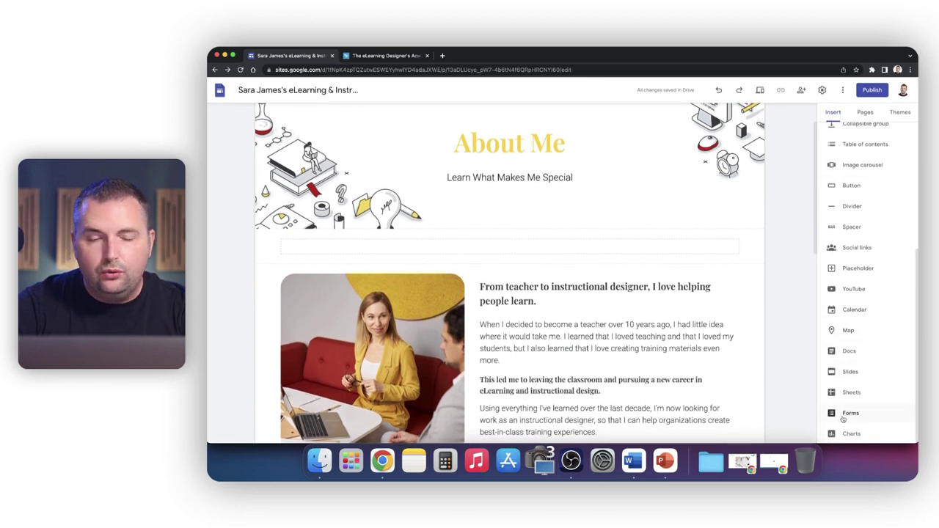
{"action": "scroll", "coordinate": [751, 358], "scroll_direction": "down", "scroll_amount": 5}
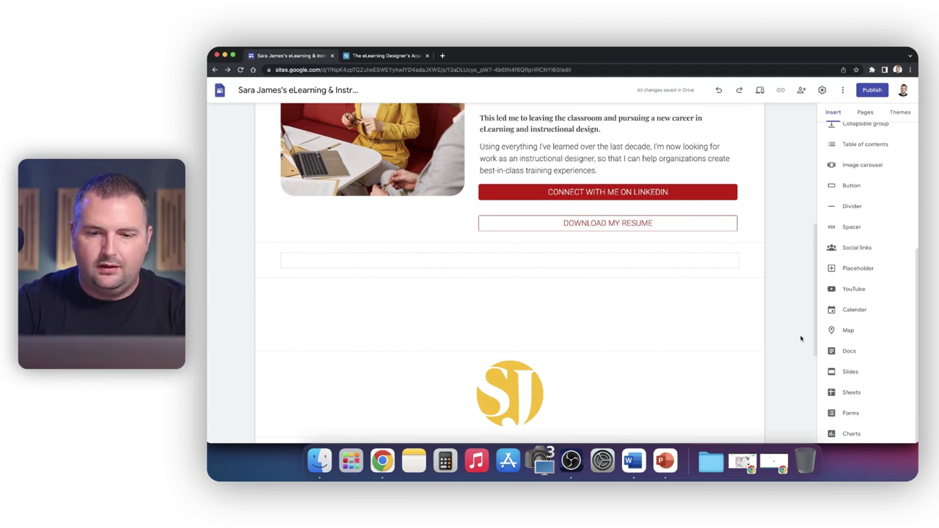
{"action": "scroll", "coordinate": [706, 262], "scroll_direction": "up", "scroll_amount": 1}
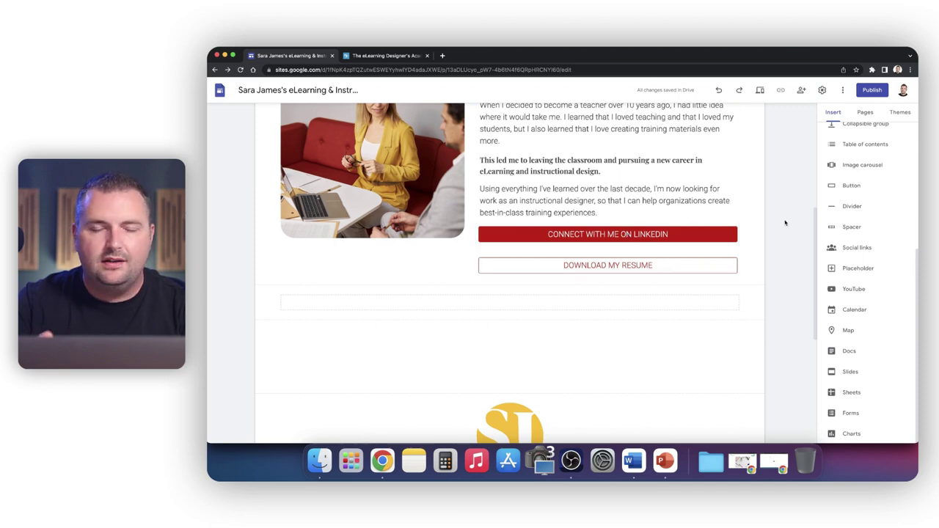
{"action": "scroll", "coordinate": [785, 223], "scroll_direction": "up", "scroll_amount": 5}
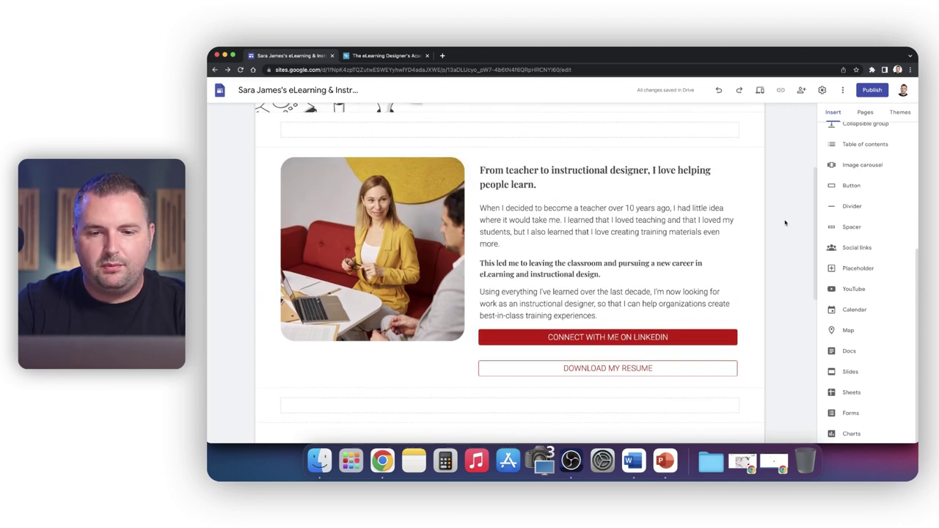
{"action": "scroll", "coordinate": [785, 223], "scroll_direction": "down", "scroll_amount": 5}
{"action": "scroll", "coordinate": [785, 223], "scroll_direction": "down", "scroll_amount": 2}
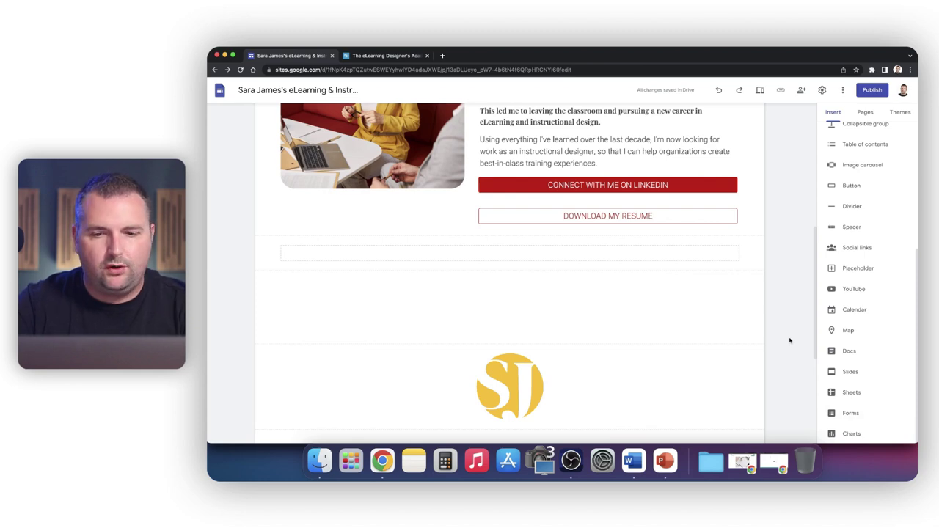
- Preview the site and browse the Home page with its welcome hero banner
{"action": "left_click", "coordinate": [760, 89]}
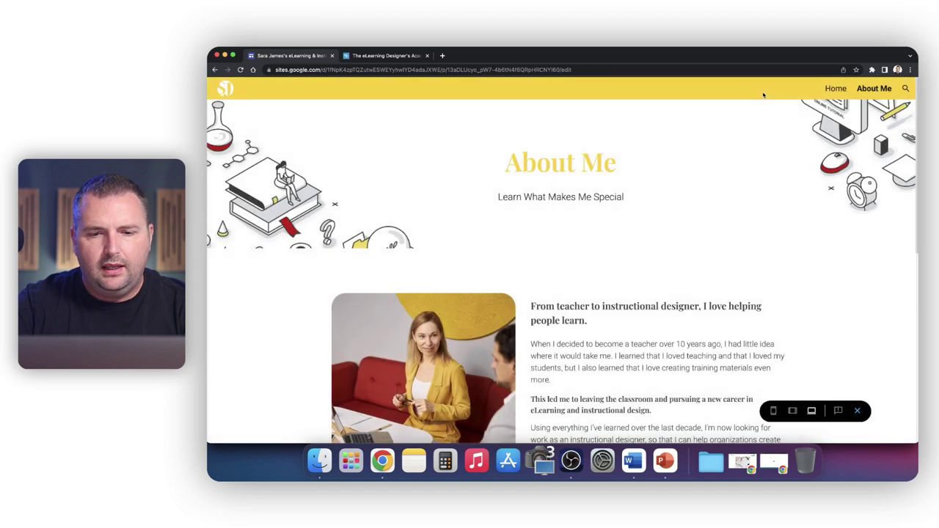
{"action": "left_click", "coordinate": [836, 88]}
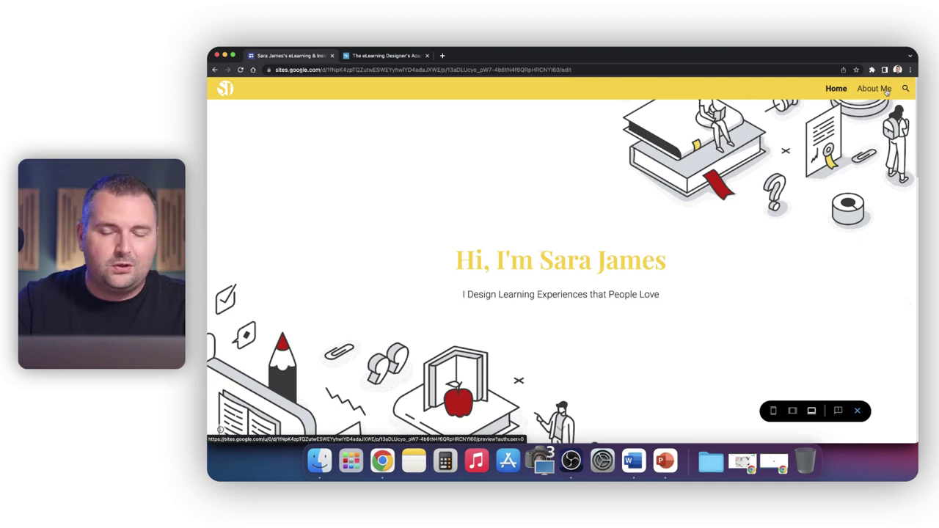
{"action": "scroll", "coordinate": [662, 249], "scroll_direction": "down", "scroll_amount": 5}
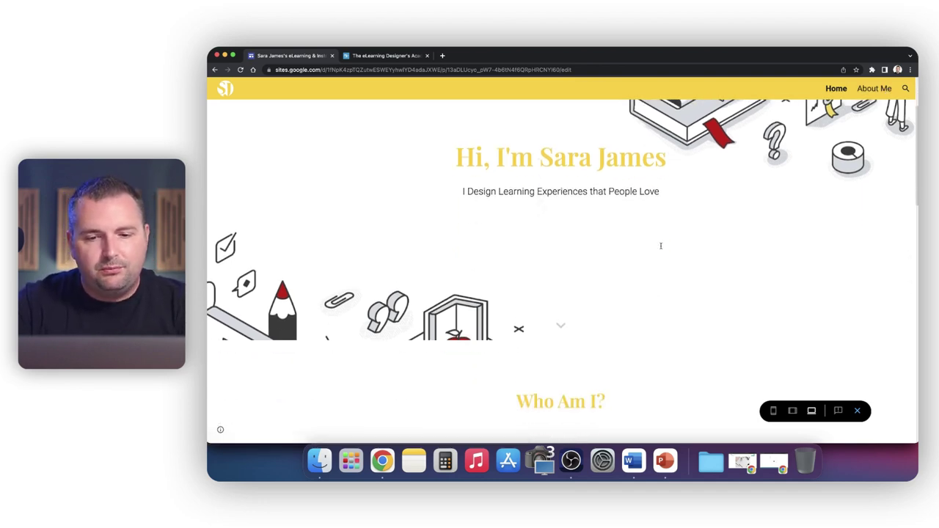
{"action": "scroll", "coordinate": [662, 250], "scroll_direction": "up", "scroll_amount": 5}
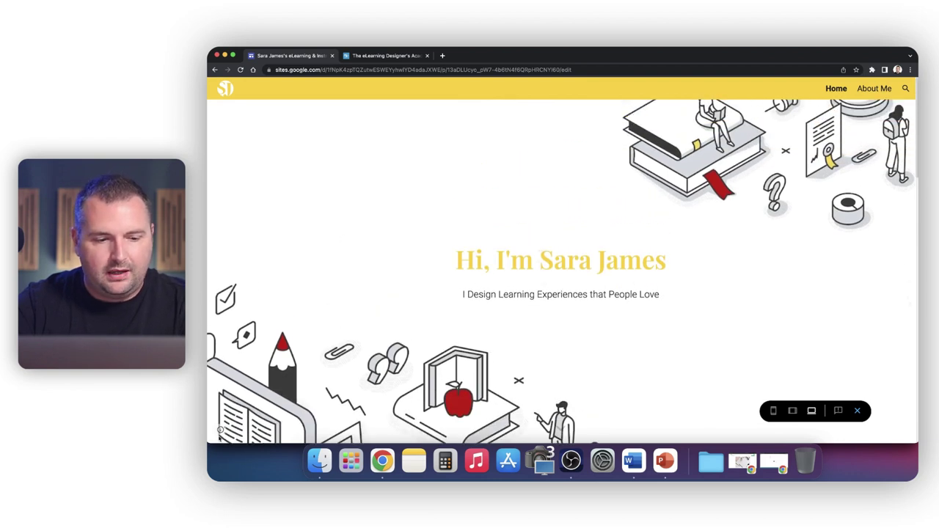
{"action": "mouse_move", "coordinate": [220, 431]}
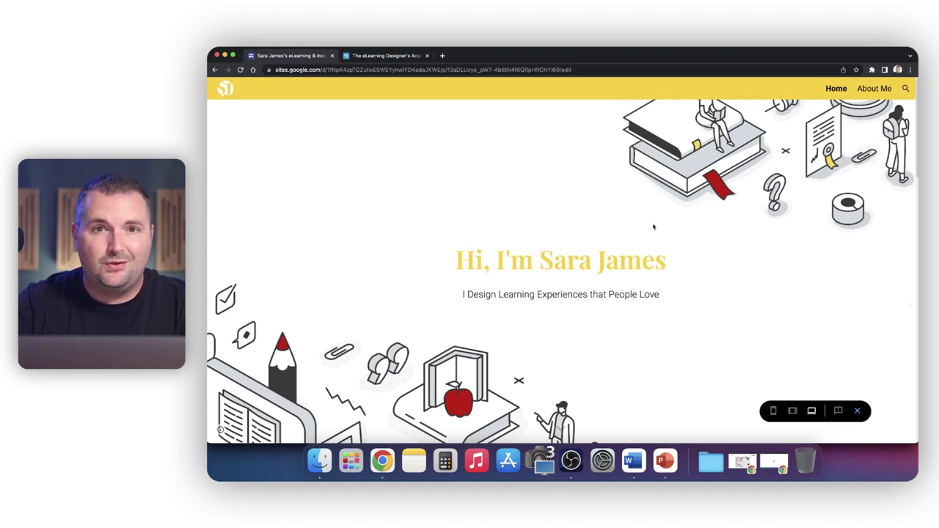
- Leave the preview and change the site's navigation mode from Top to Side
{"action": "left_click", "coordinate": [856, 411]}
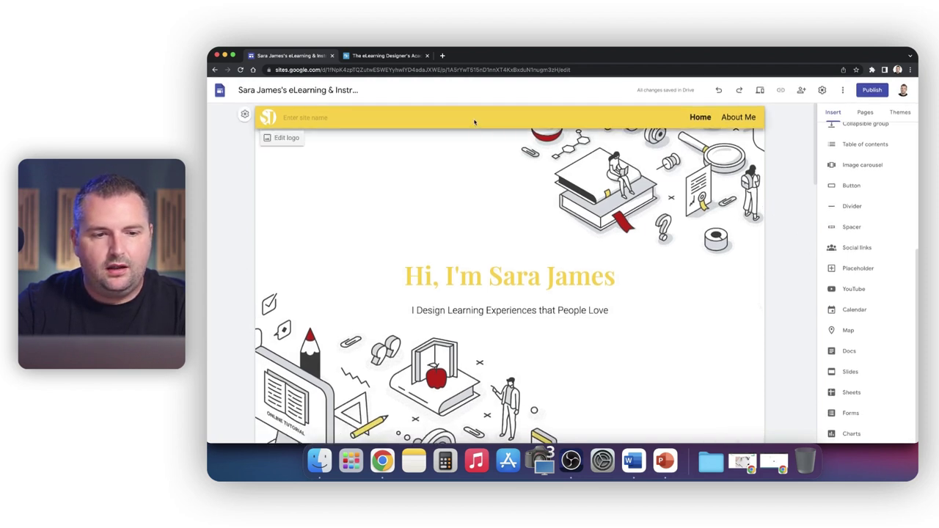
{"action": "left_click", "coordinate": [246, 115]}
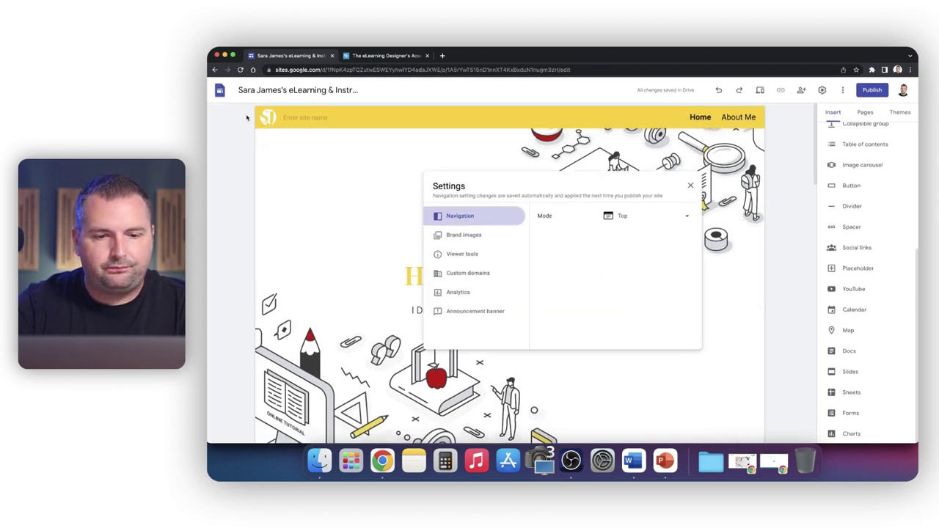
{"action": "left_click", "coordinate": [690, 185]}
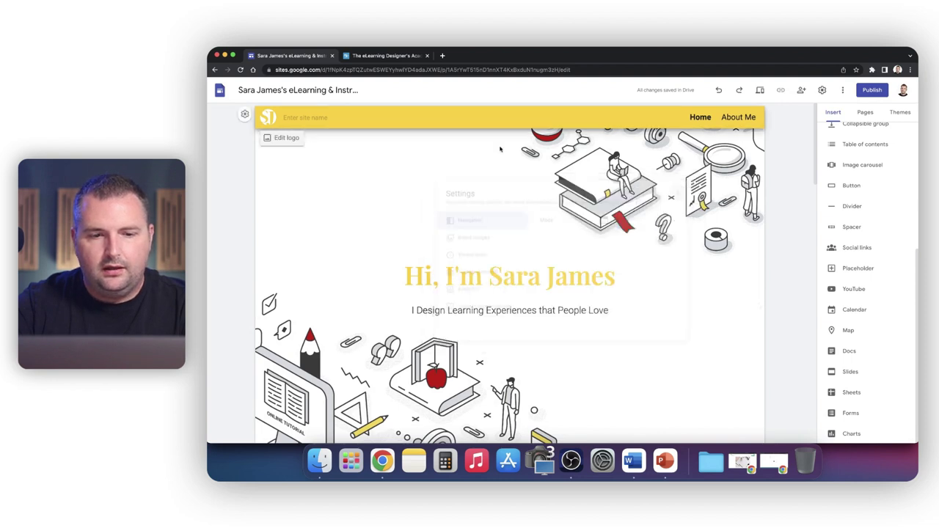
{"action": "left_click", "coordinate": [246, 113]}
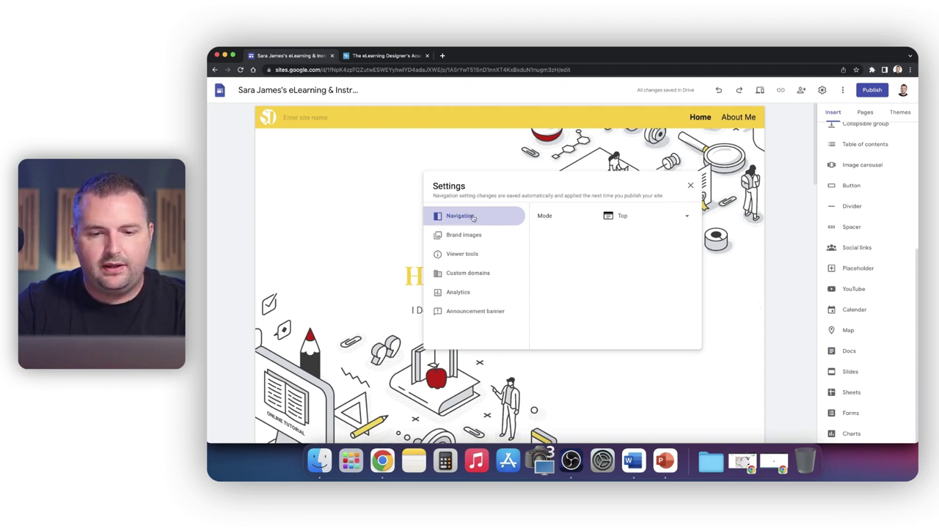
{"action": "left_click", "coordinate": [693, 217]}
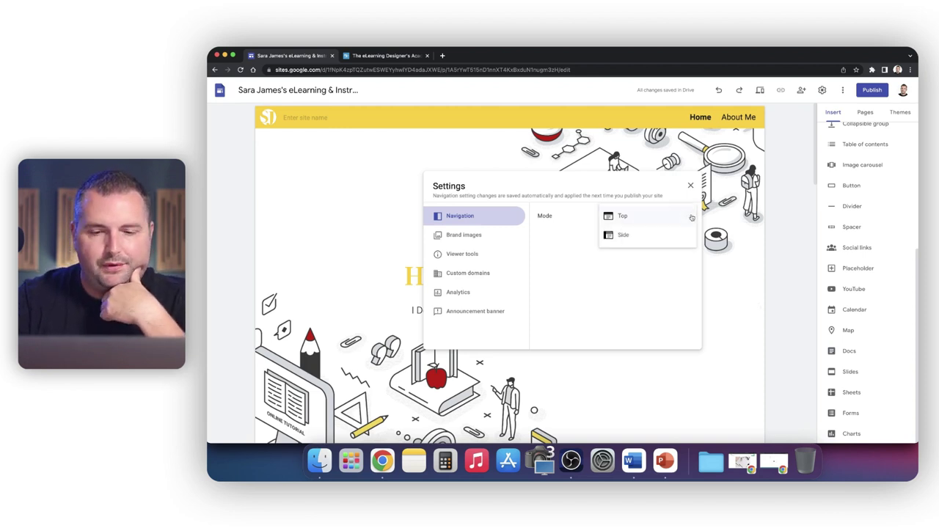
{"action": "left_click", "coordinate": [673, 235]}
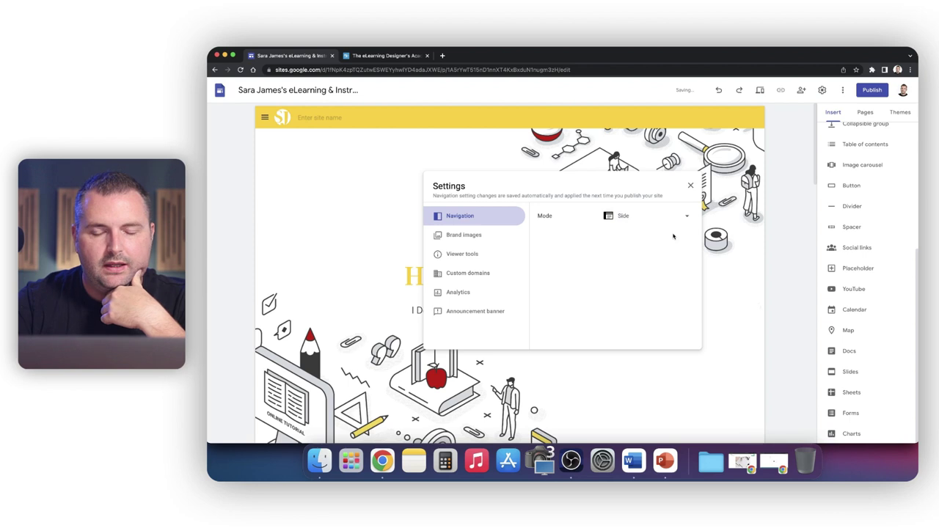
{"action": "left_click", "coordinate": [690, 186]}
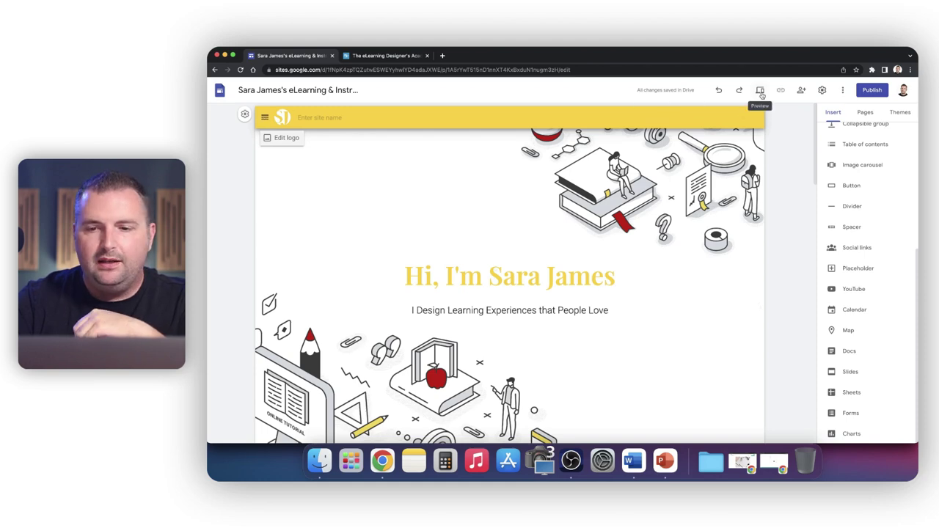
{"action": "left_click", "coordinate": [760, 90]}
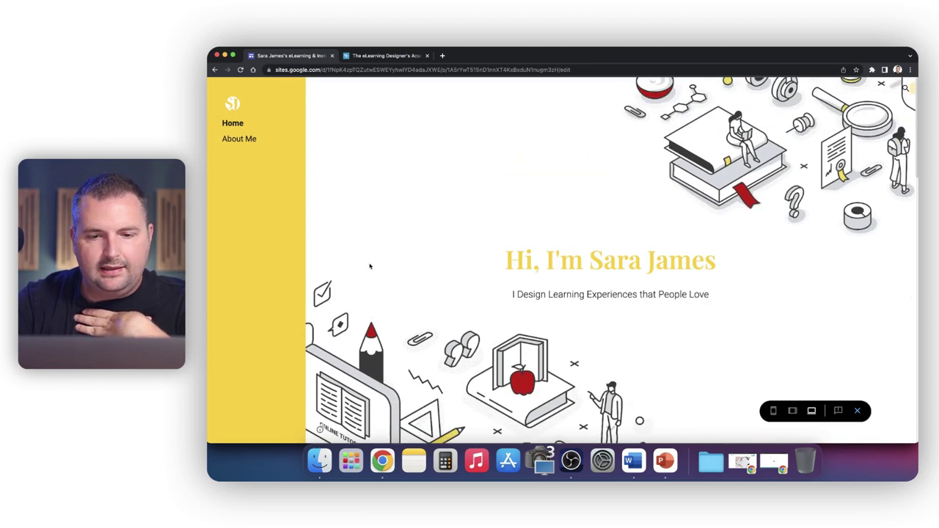
{"action": "scroll", "coordinate": [371, 266], "scroll_direction": "down", "scroll_amount": 2}
{"action": "scroll", "coordinate": [370, 266], "scroll_direction": "down", "scroll_amount": 5}
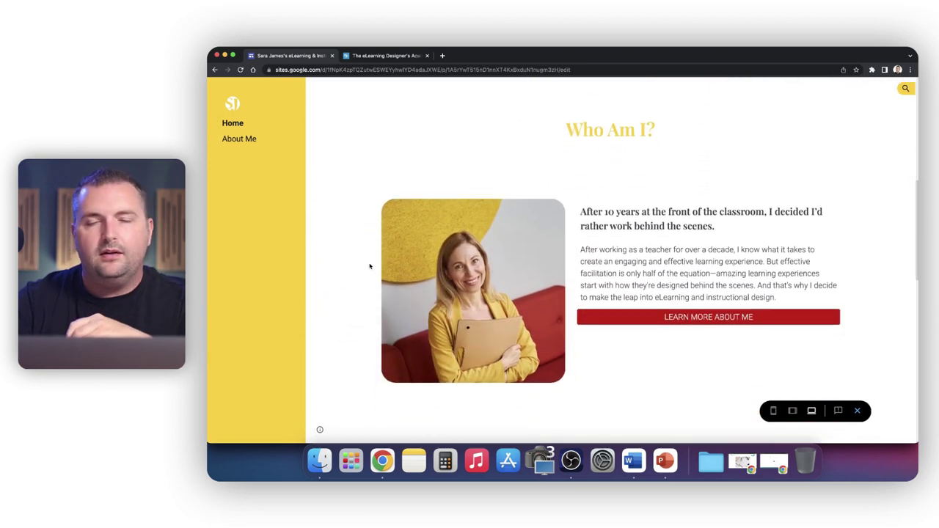
{"action": "scroll", "coordinate": [370, 266], "scroll_direction": "down", "scroll_amount": 2}
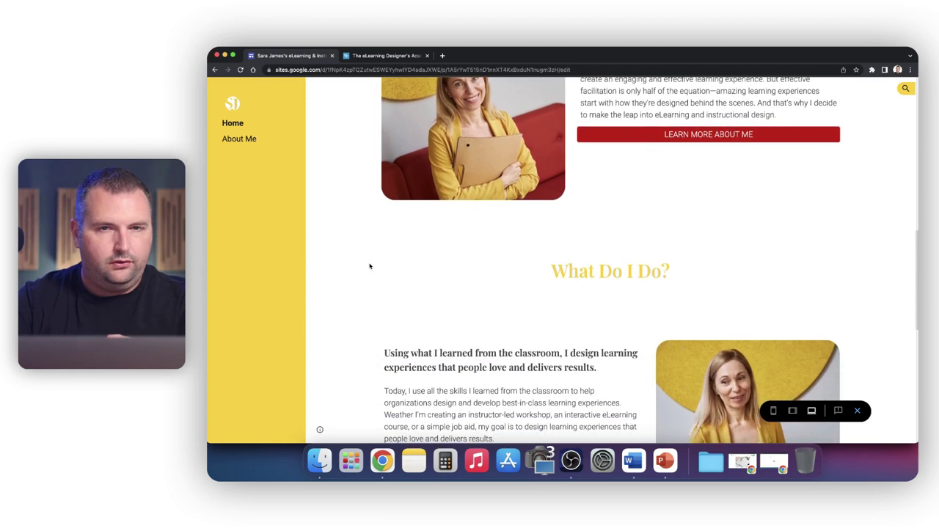
{"action": "scroll", "coordinate": [369, 266], "scroll_direction": "down", "scroll_amount": 5}
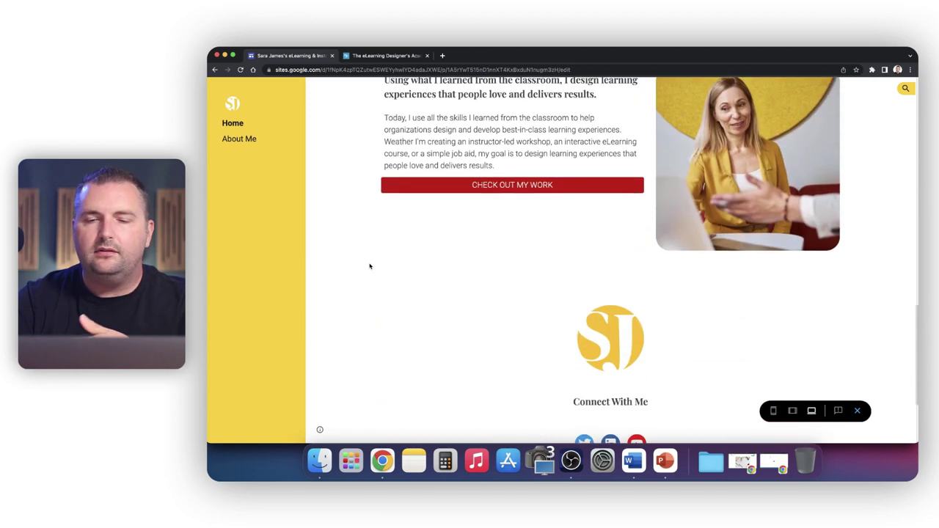
{"action": "scroll", "coordinate": [370, 267], "scroll_direction": "down", "scroll_amount": 2}
{"action": "scroll", "coordinate": [370, 266], "scroll_direction": "up", "scroll_amount": 6}
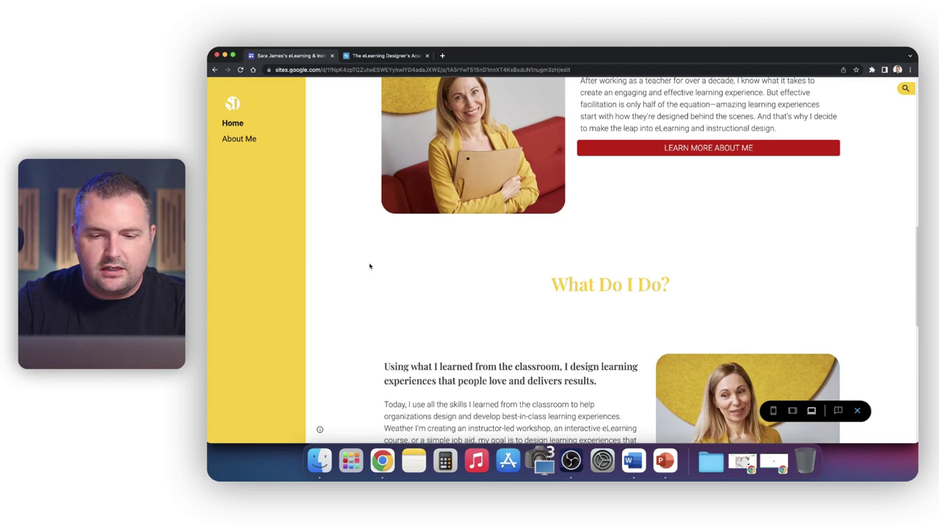
{"action": "scroll", "coordinate": [370, 267], "scroll_direction": "up", "scroll_amount": 6}
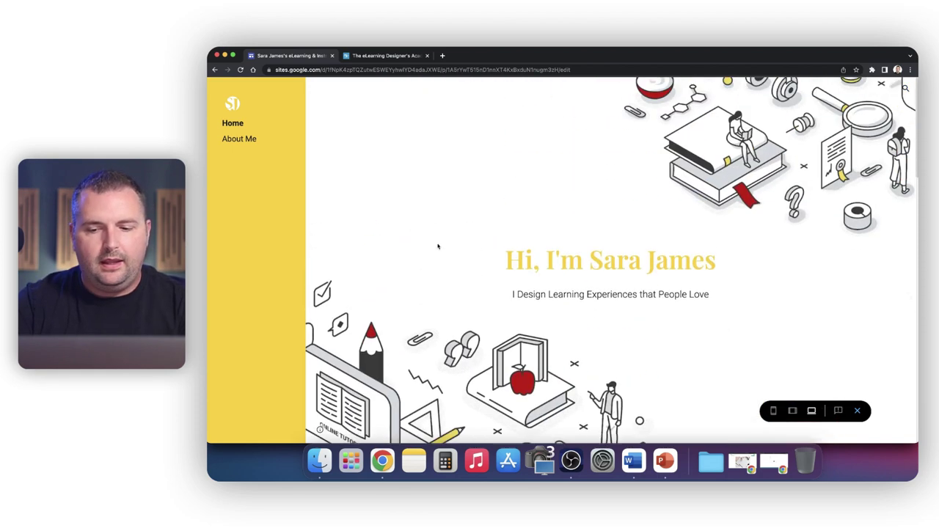
{"action": "left_click", "coordinate": [791, 413]}
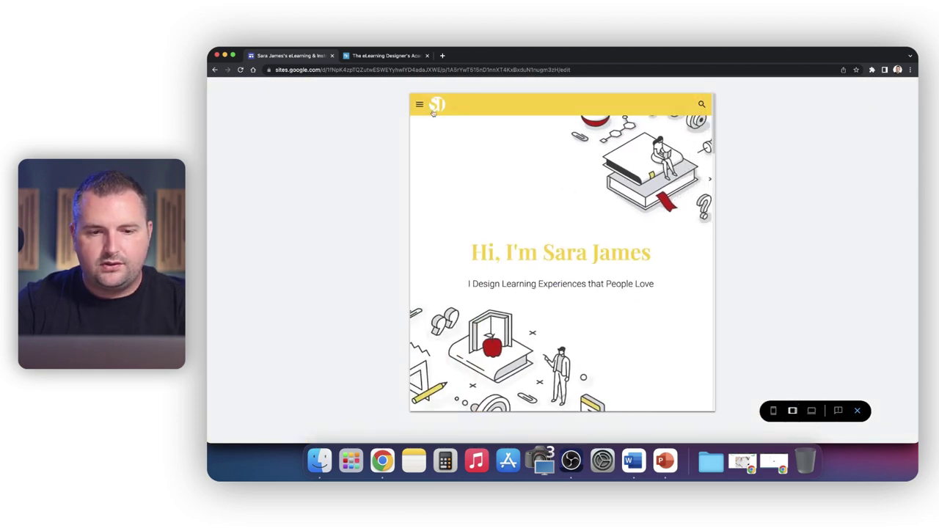
{"action": "left_click", "coordinate": [419, 106]}
{"action": "left_click", "coordinate": [419, 107]}
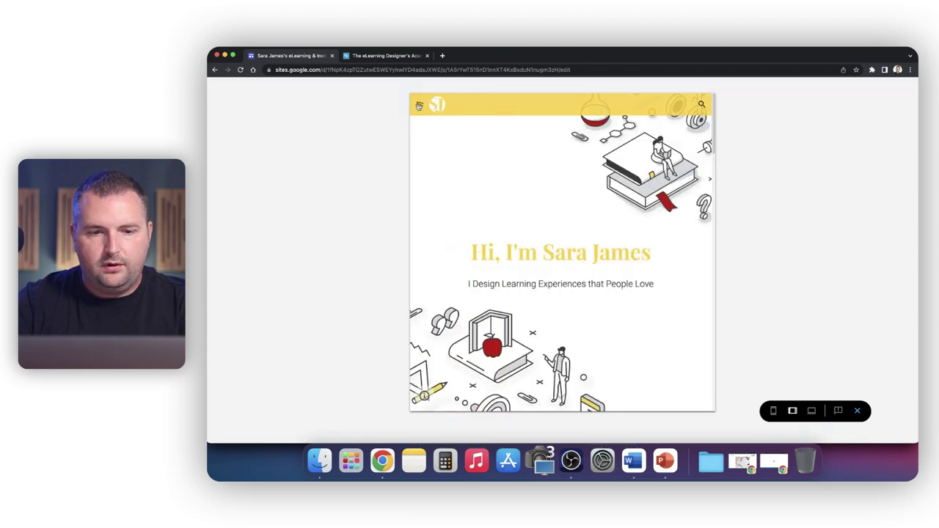
{"action": "left_click", "coordinate": [418, 106]}
{"action": "left_click", "coordinate": [434, 141]}
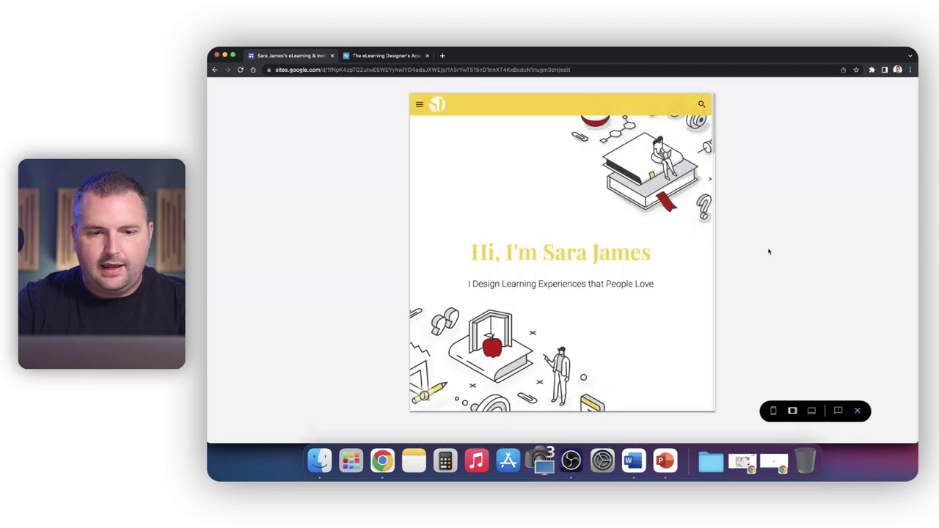
{"action": "left_click", "coordinate": [773, 410]}
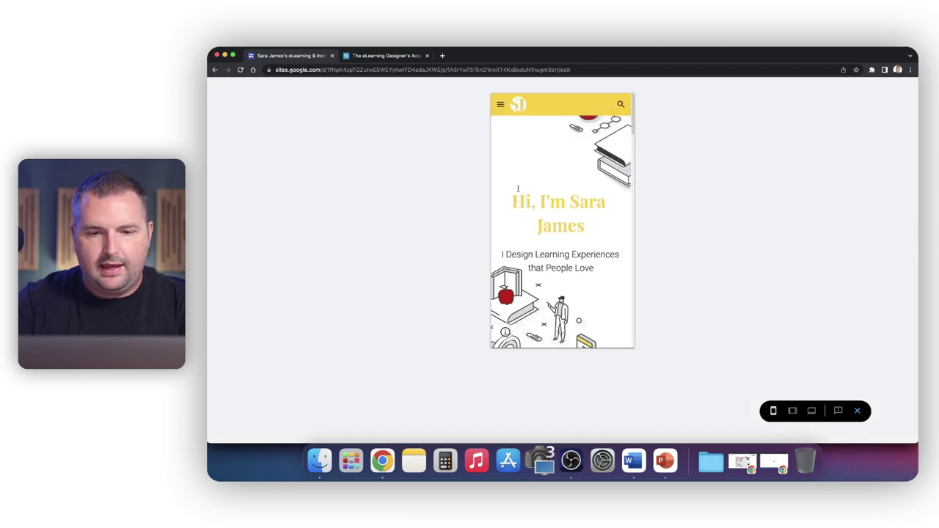
{"action": "left_click", "coordinate": [500, 108]}
{"action": "left_click", "coordinate": [501, 108]}
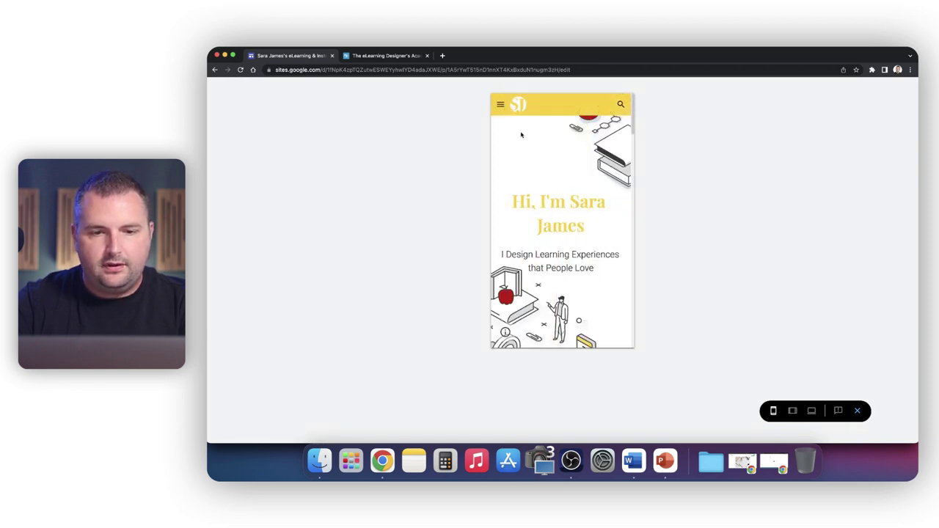
{"action": "scroll", "coordinate": [551, 204], "scroll_direction": "down", "scroll_amount": 5}
{"action": "scroll", "coordinate": [552, 204], "scroll_direction": "up", "scroll_amount": 5}
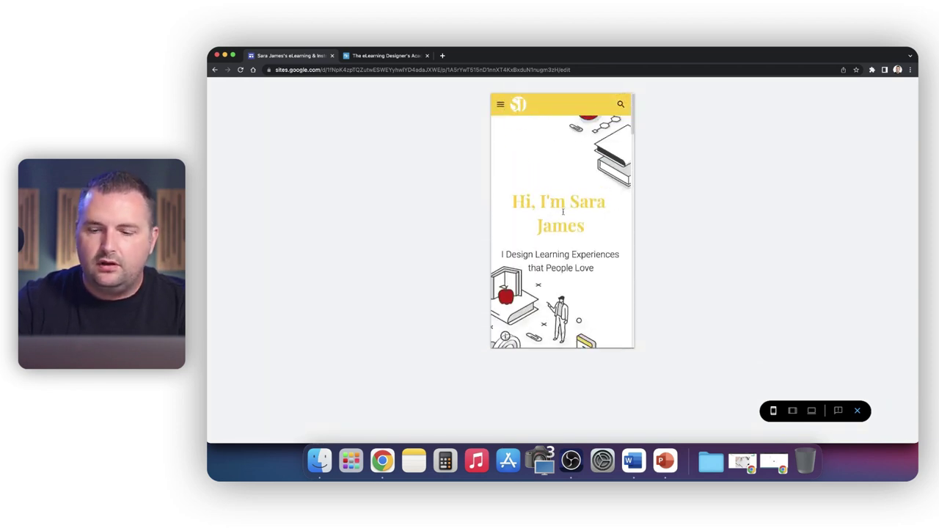
{"action": "left_click", "coordinate": [857, 410]}
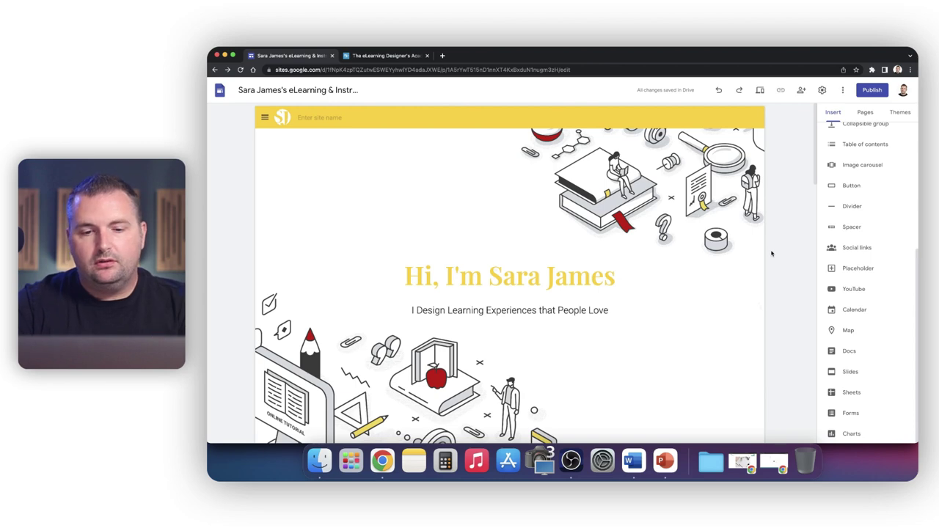
- Replace the LEARN MORE ABOUT ME button's placeholder link with the About Me page
{"action": "scroll", "coordinate": [638, 325], "scroll_direction": "down", "scroll_amount": 5}
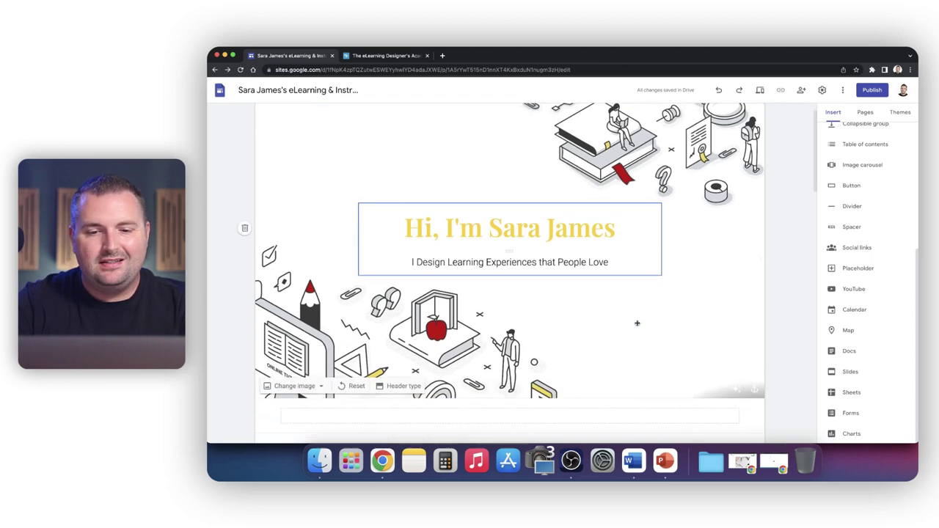
{"action": "scroll", "coordinate": [637, 325], "scroll_direction": "down", "scroll_amount": 4}
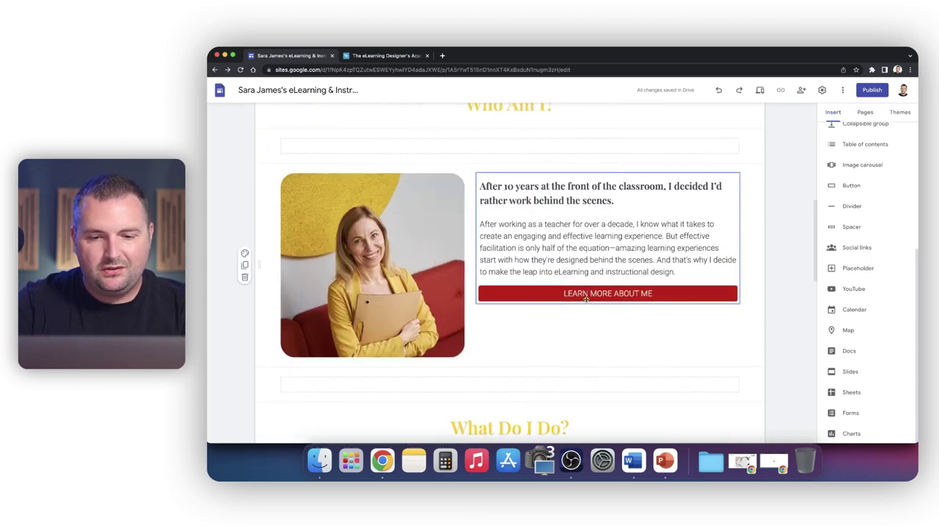
{"action": "left_click", "coordinate": [586, 297]}
{"action": "double_click", "coordinate": [586, 297]}
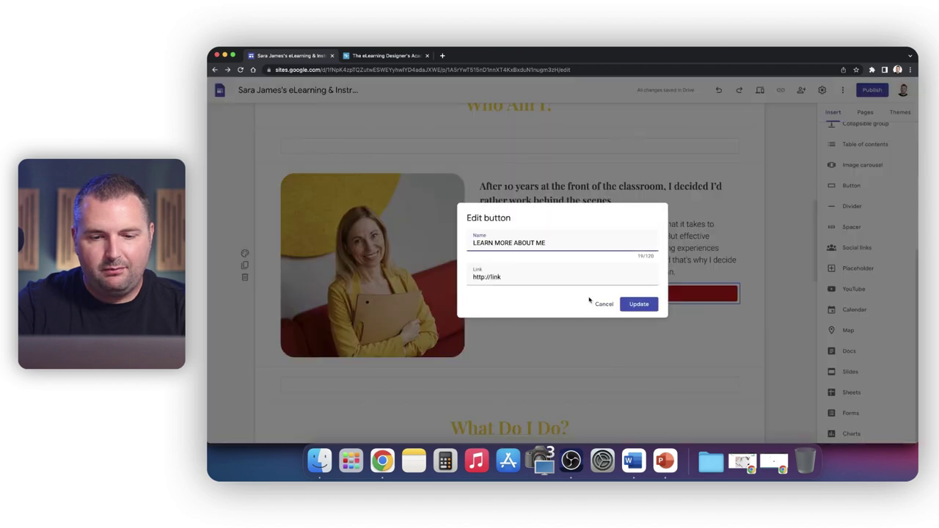
{"action": "left_click", "coordinate": [513, 276]}
{"action": "key", "text": "super+a"}
{"action": "key", "text": "BackSpace"}
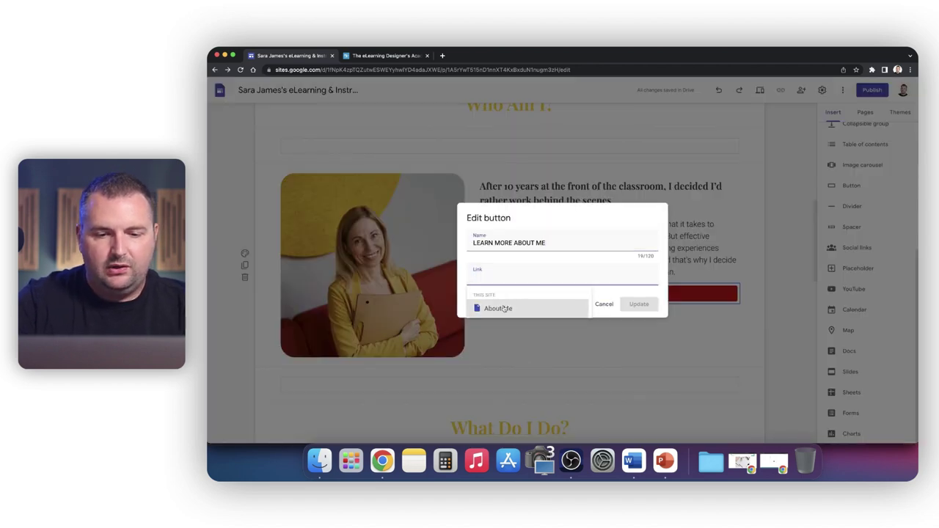
{"action": "left_click", "coordinate": [504, 310]}
{"action": "left_click", "coordinate": [639, 303]}
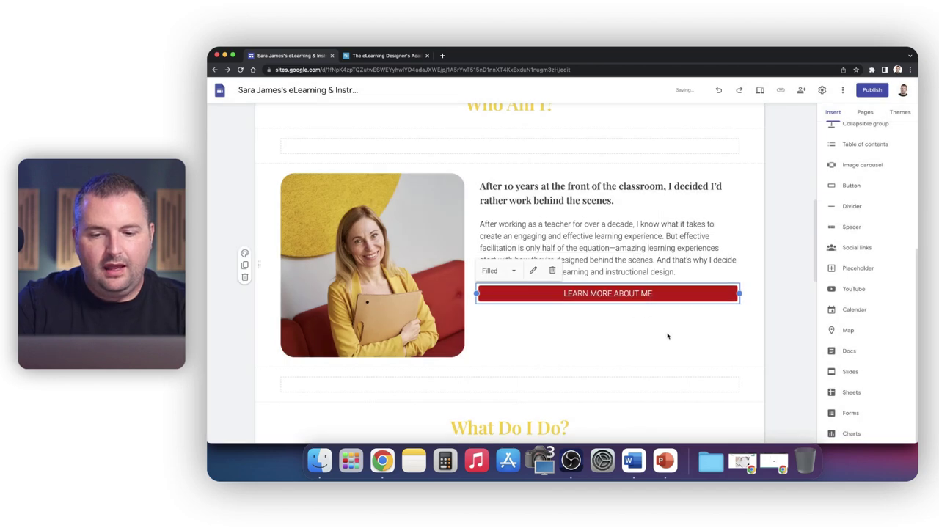
{"action": "scroll", "coordinate": [666, 337], "scroll_direction": "down", "scroll_amount": 3}
{"action": "scroll", "coordinate": [668, 336], "scroll_direction": "down", "scroll_amount": 3}
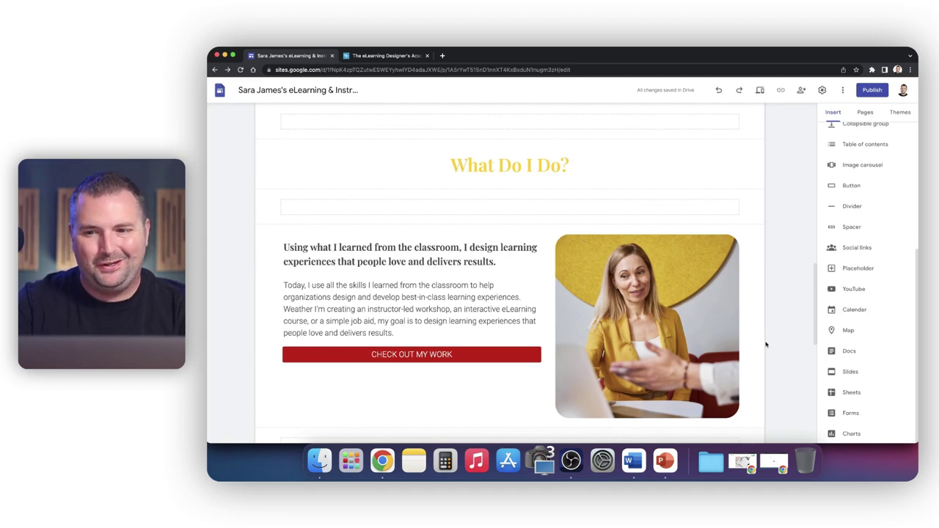
- Duplicate the About Me page and name the copy Portfolio
{"action": "left_click", "coordinate": [865, 112]}
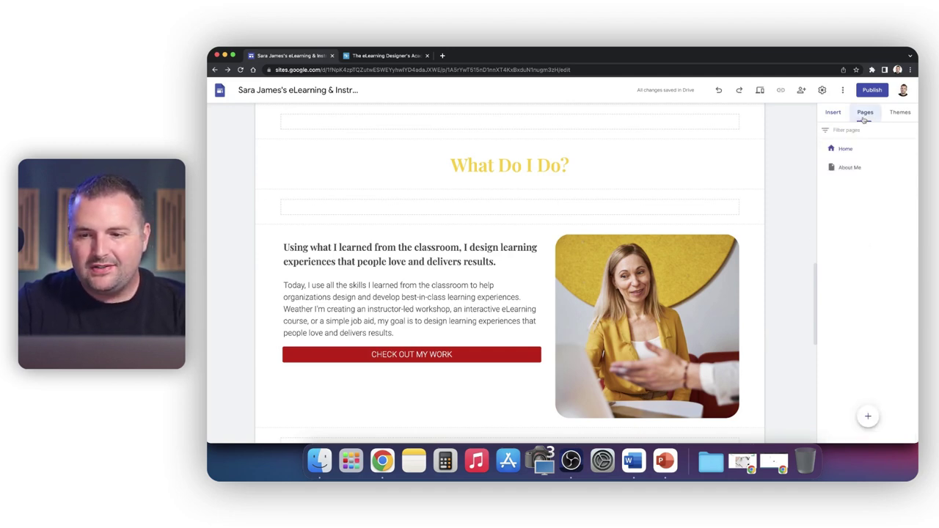
{"action": "left_click", "coordinate": [913, 168]}
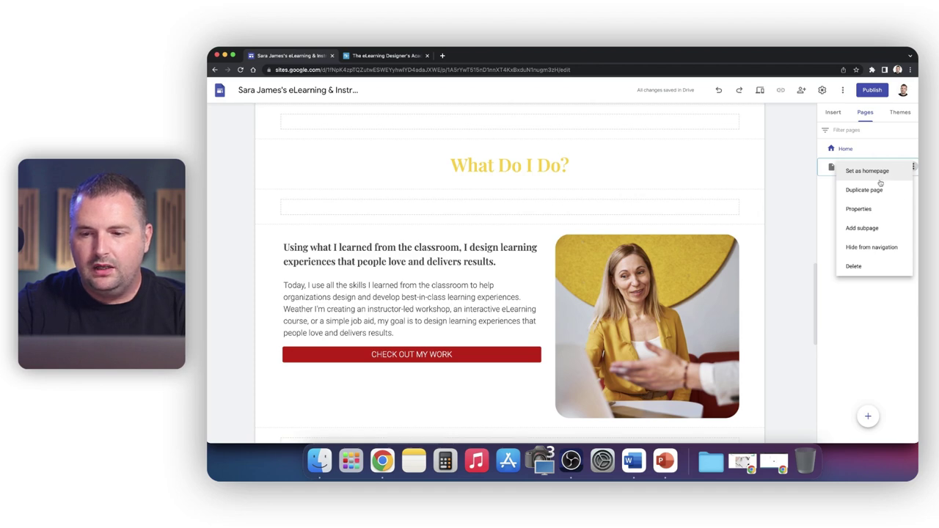
{"action": "left_click", "coordinate": [865, 189]}
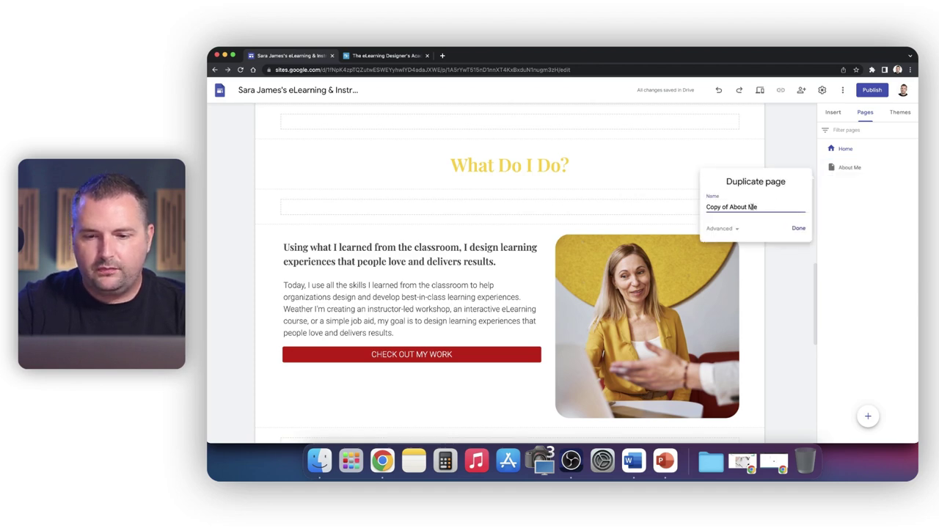
{"action": "key", "text": "super+a"}
{"action": "type", "text": "Portfol"}
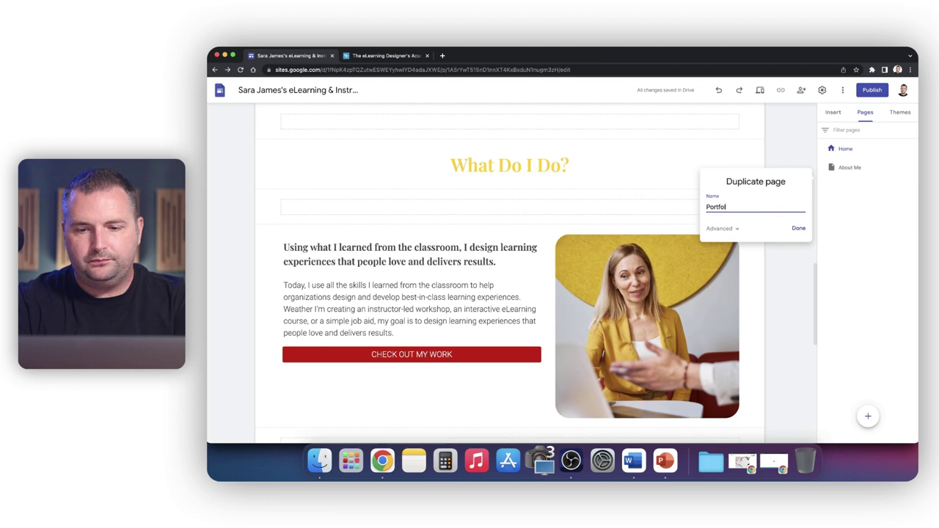
{"action": "type", "text": "io"}
{"action": "left_click", "coordinate": [794, 229]}
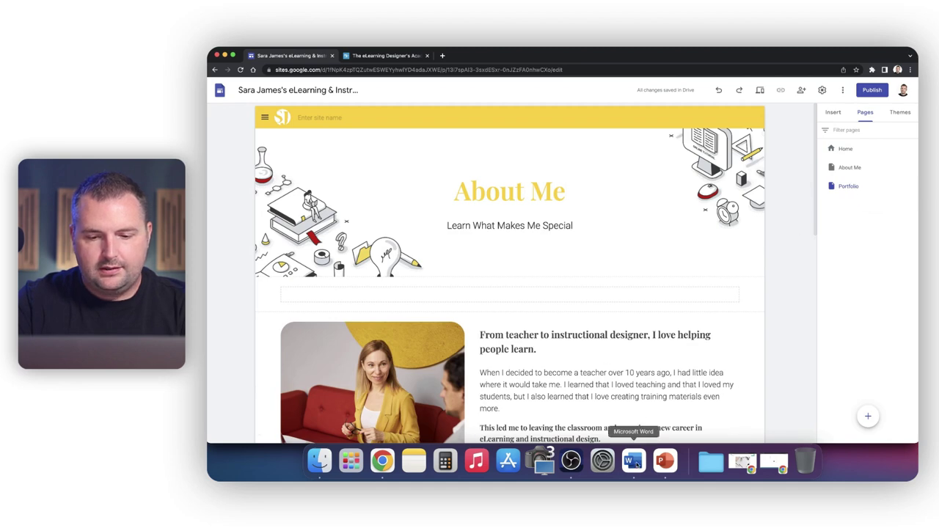
- Check the Word content document, then retitle the page header 'Portfolio'
{"action": "left_click", "coordinate": [634, 461]}
{"action": "scroll", "coordinate": [629, 344], "scroll_direction": "down", "scroll_amount": 5}
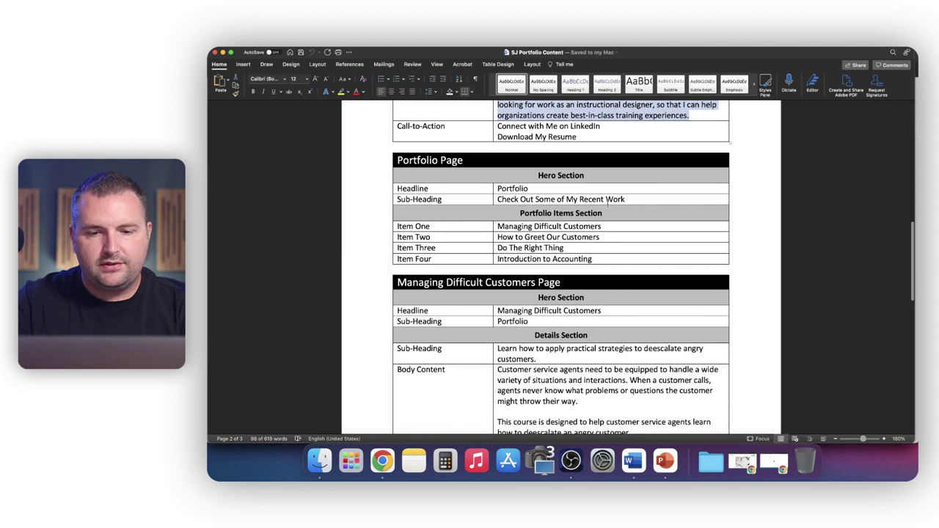
{"action": "left_click", "coordinate": [382, 461]}
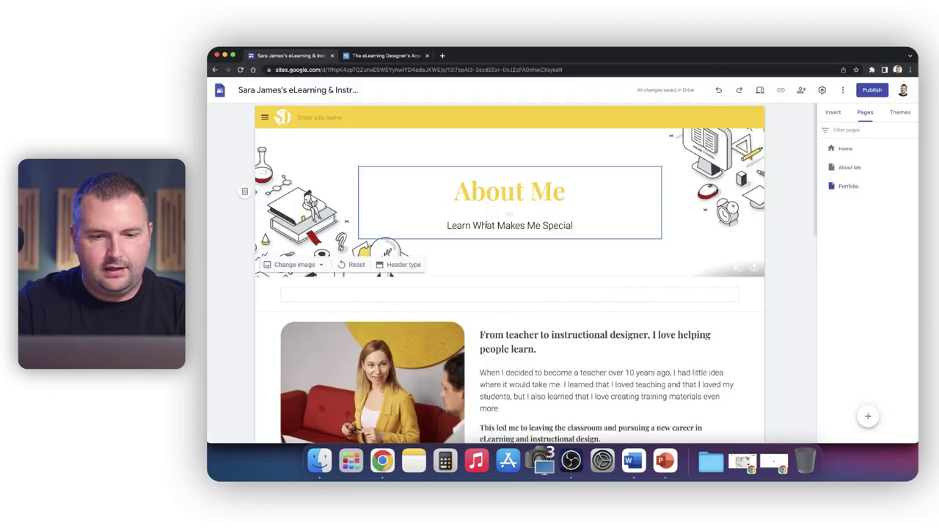
{"action": "left_click", "coordinate": [486, 190]}
{"action": "key", "text": "ctrl+a"}
{"action": "type", "text": "Port"}
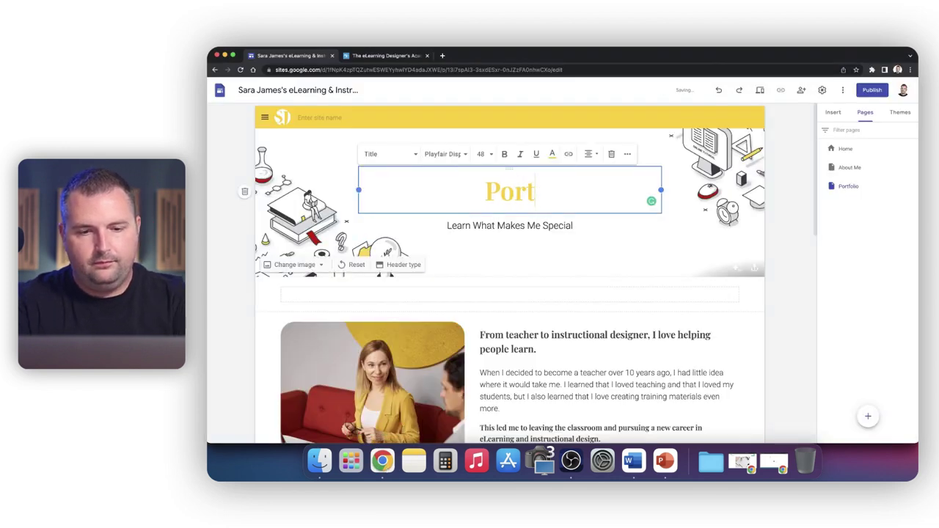
{"action": "type", "text": "folio"}
- Type the subtitle 'Check Out Some of My Recent' and compare it with the Word document
{"action": "left_click", "coordinate": [510, 226]}
{"action": "key", "text": "ctrl+a"}
{"action": "type", "text": "Cyh"}
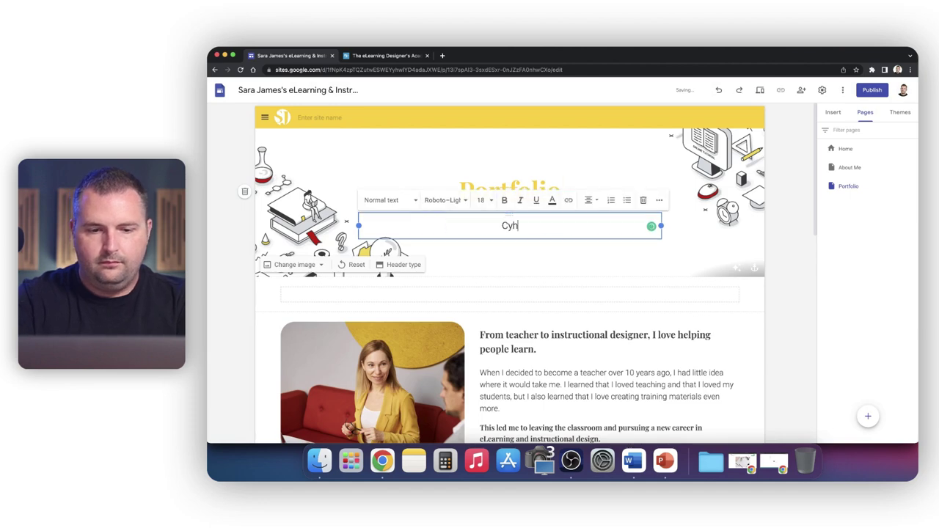
{"action": "type", "text": "e"}
{"action": "key", "text": "BackSpace"}
{"action": "key", "text": "BackSpace"}
{"action": "key", "text": "BackSpace"}
{"action": "type", "text": "hec"}
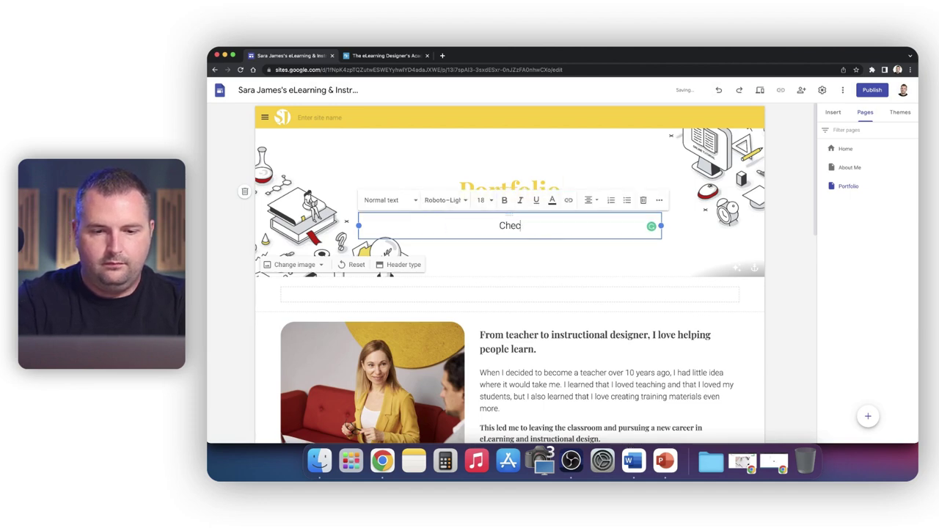
{"action": "type", "text": "k Out Some of My "}
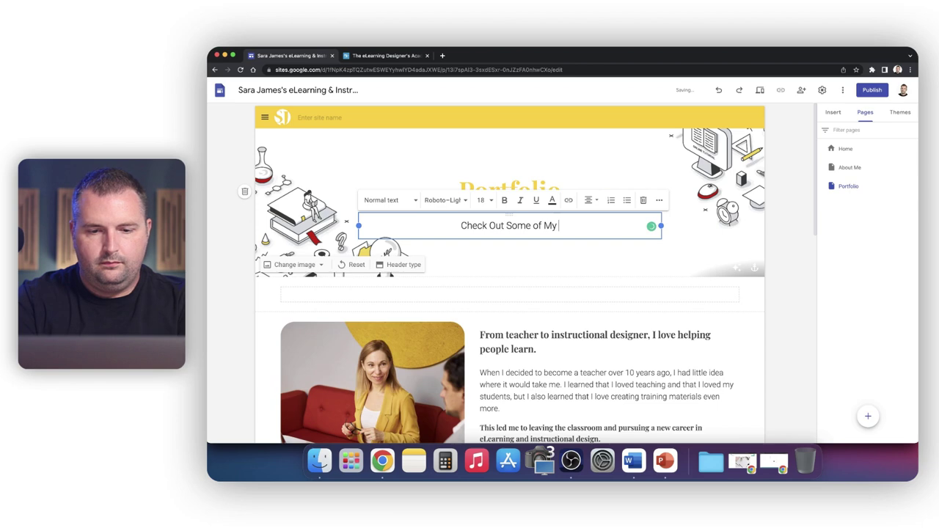
{"action": "type", "text": "Recent"}
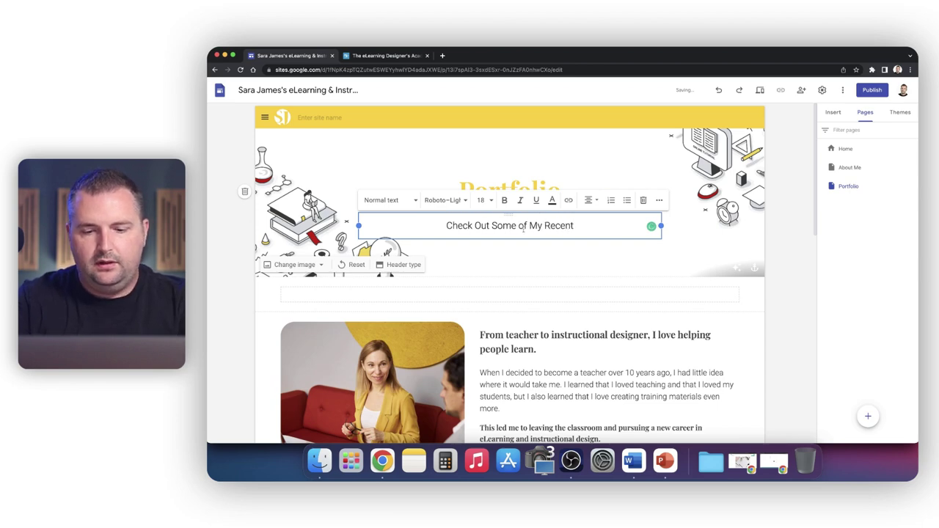
{"action": "left_click", "coordinate": [633, 461]}
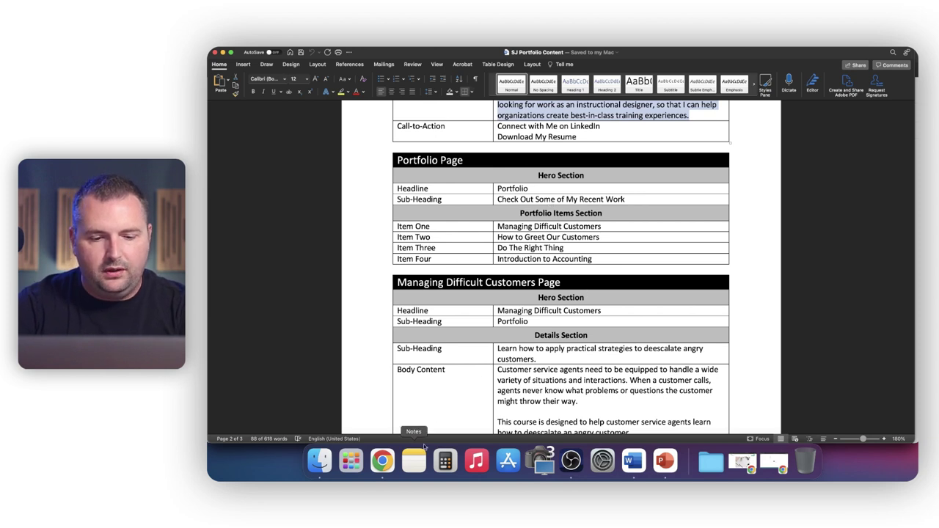
{"action": "left_click", "coordinate": [382, 460]}
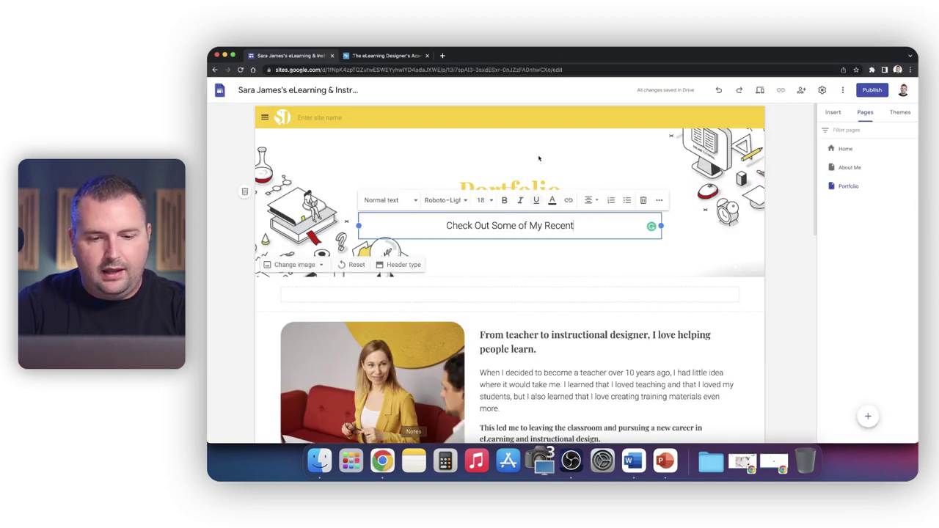
- Exit the subtitle text box, leaving 'Portfolio' over 'Check Out Some of My Recent'
{"action": "left_click", "coordinate": [787, 238]}
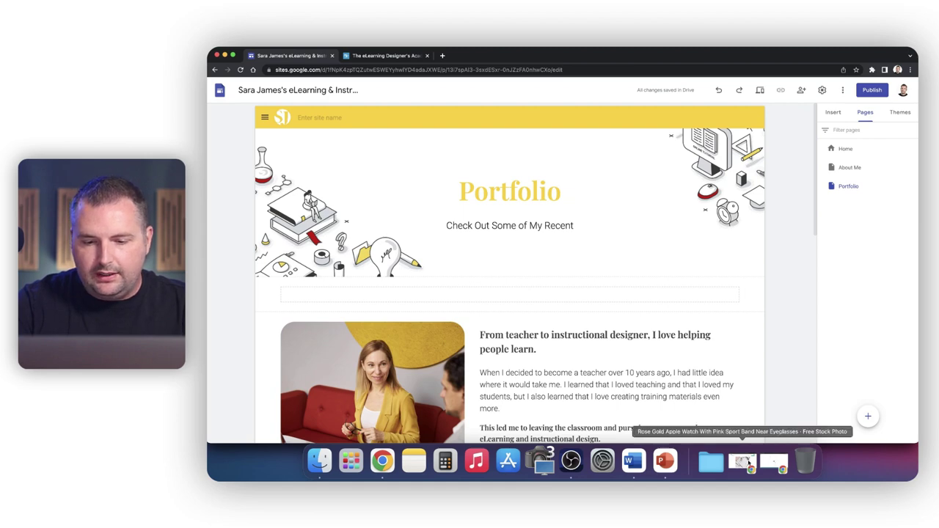
- Restore the example portfolios window and scroll through the first example portfolio
{"action": "left_click", "coordinate": [774, 462]}
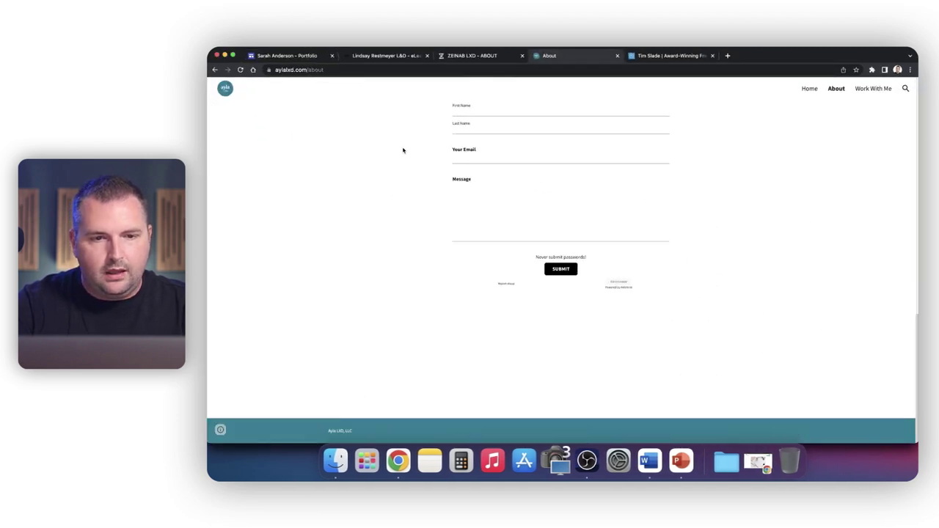
{"action": "left_click", "coordinate": [300, 57]}
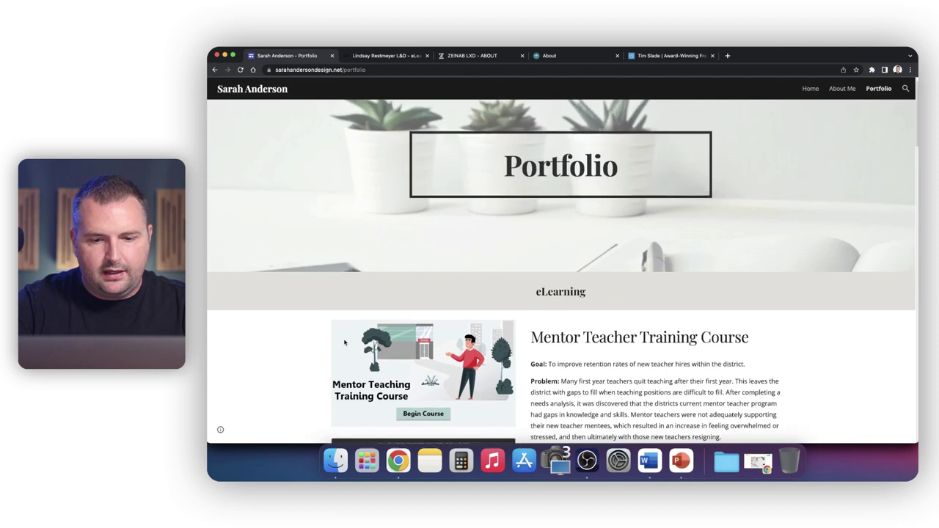
{"action": "scroll", "coordinate": [344, 342], "scroll_direction": "down", "scroll_amount": 5}
{"action": "scroll", "coordinate": [344, 340], "scroll_direction": "up", "scroll_amount": 5}
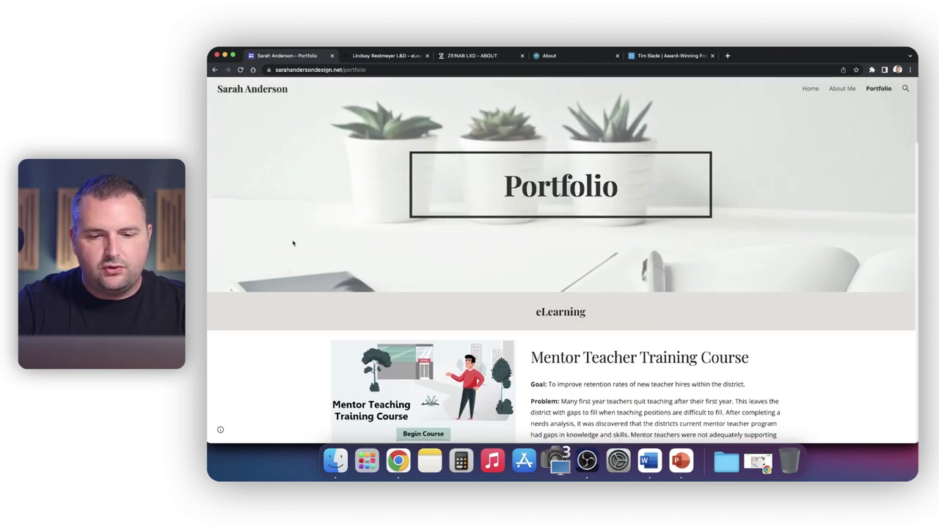
{"action": "scroll", "coordinate": [293, 243], "scroll_direction": "down", "scroll_amount": 5}
{"action": "scroll", "coordinate": [293, 243], "scroll_direction": "up", "scroll_amount": 1}
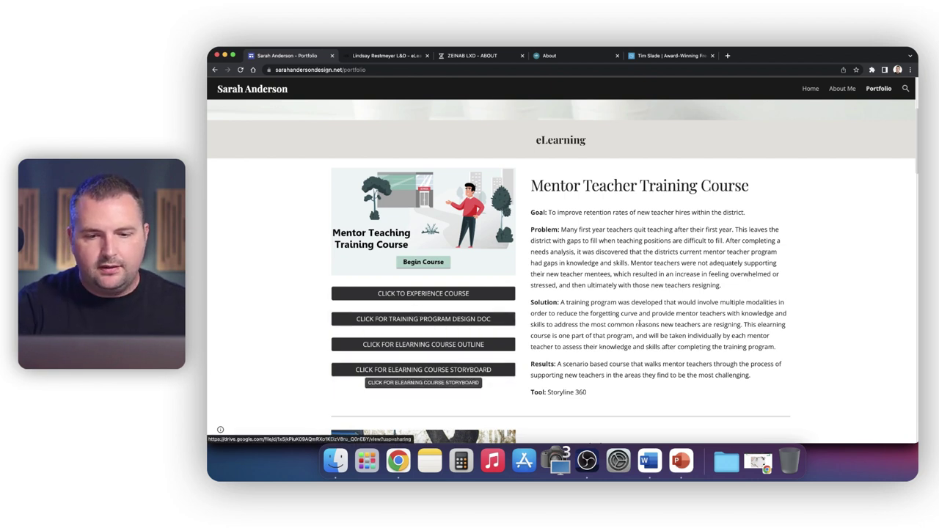
{"action": "scroll", "coordinate": [595, 334], "scroll_direction": "down", "scroll_amount": 2}
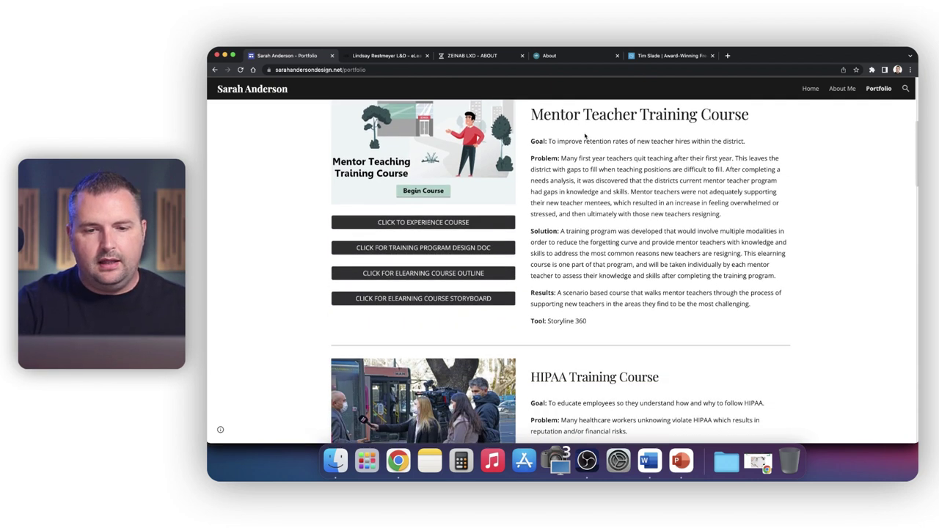
{"action": "scroll", "coordinate": [578, 286], "scroll_direction": "down", "scroll_amount": 10}
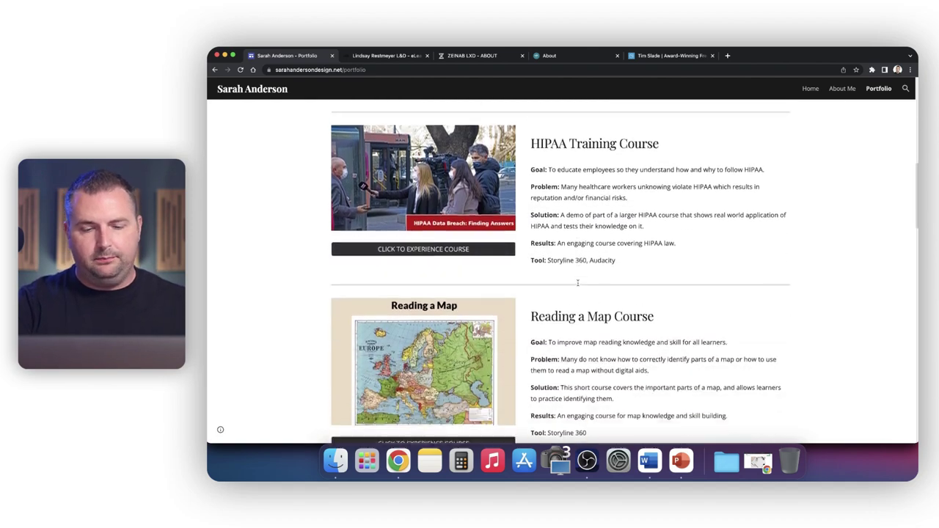
{"action": "scroll", "coordinate": [578, 286], "scroll_direction": "down", "scroll_amount": 6}
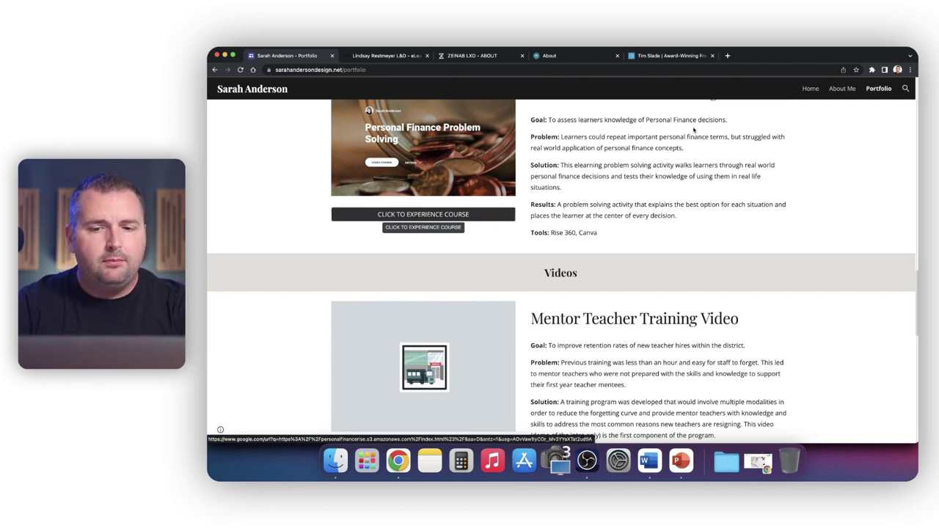
- Switch to another designer's site and browse its portfolio page
{"action": "left_click", "coordinate": [674, 57]}
{"action": "scroll", "coordinate": [763, 85], "scroll_direction": "up", "scroll_amount": 20}
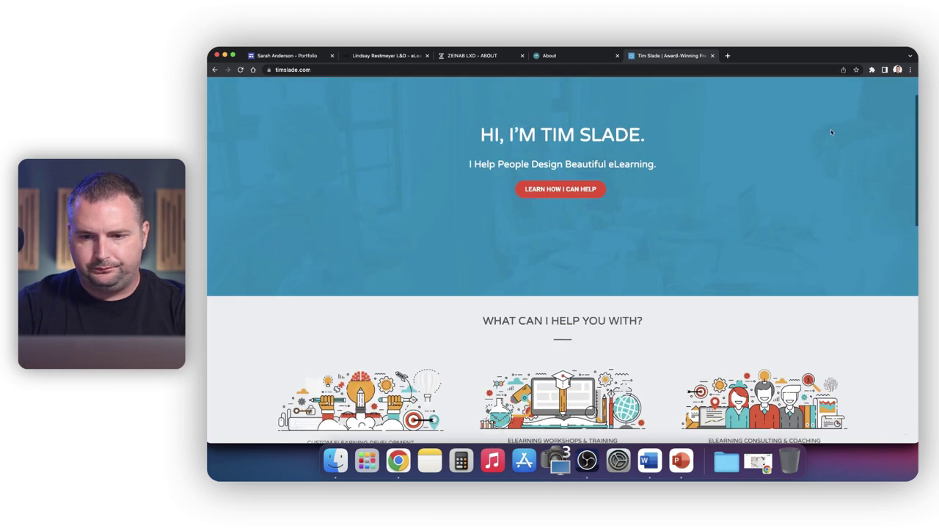
{"action": "mouse_move", "coordinate": [854, 90]}
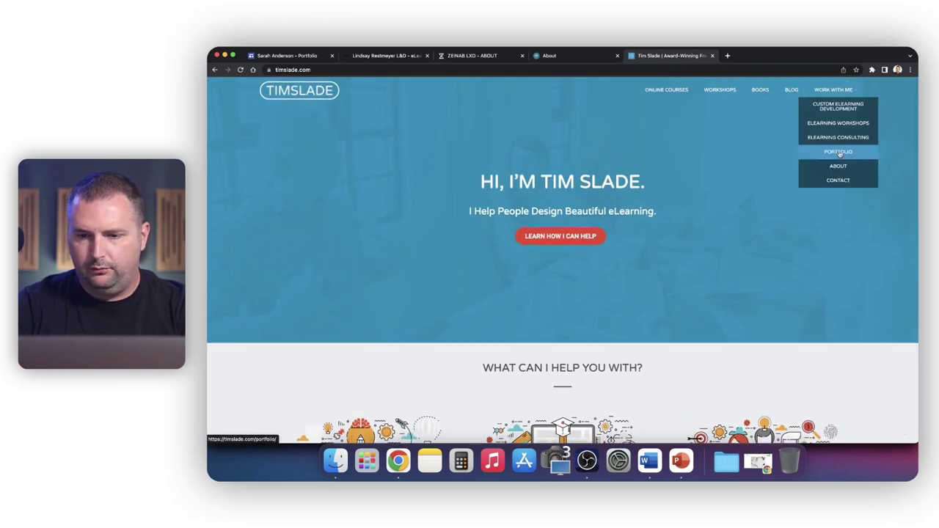
{"action": "left_click", "coordinate": [834, 153]}
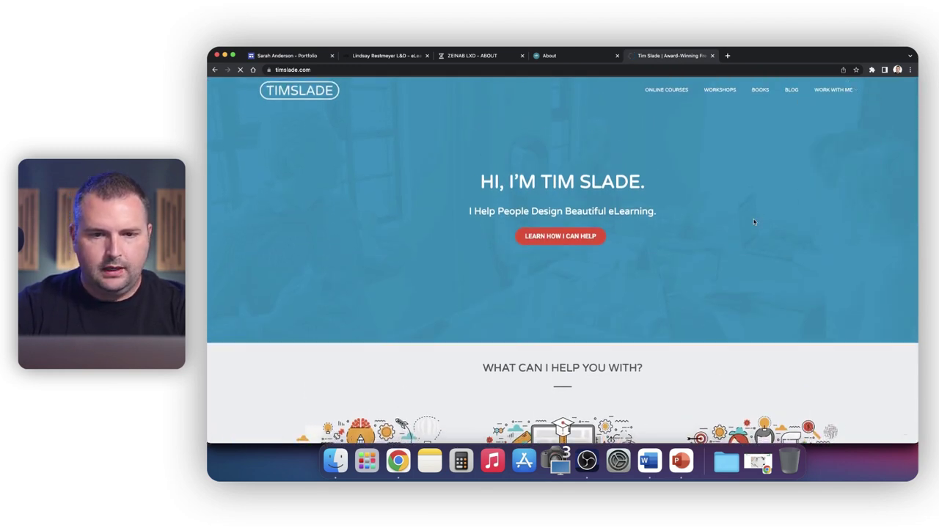
{"action": "scroll", "coordinate": [753, 222], "scroll_direction": "down", "scroll_amount": 5}
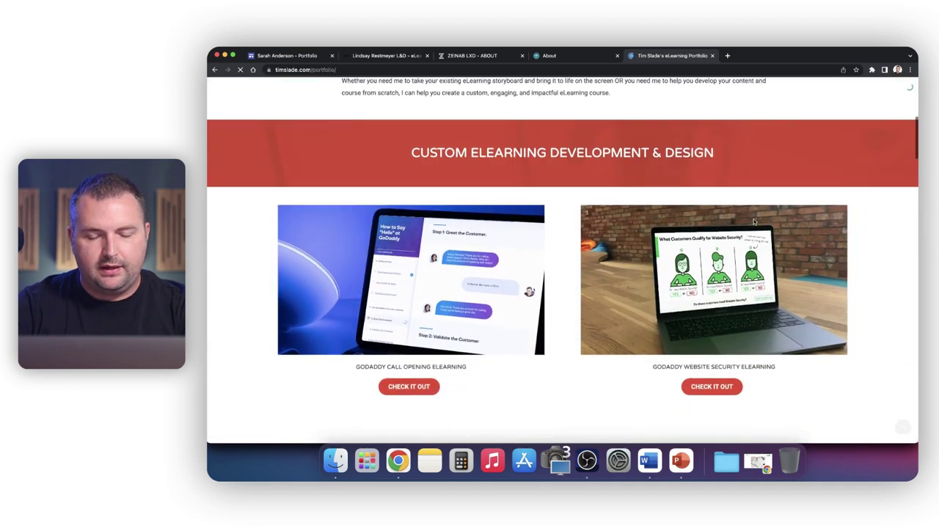
{"action": "scroll", "coordinate": [754, 221], "scroll_direction": "down", "scroll_amount": 2}
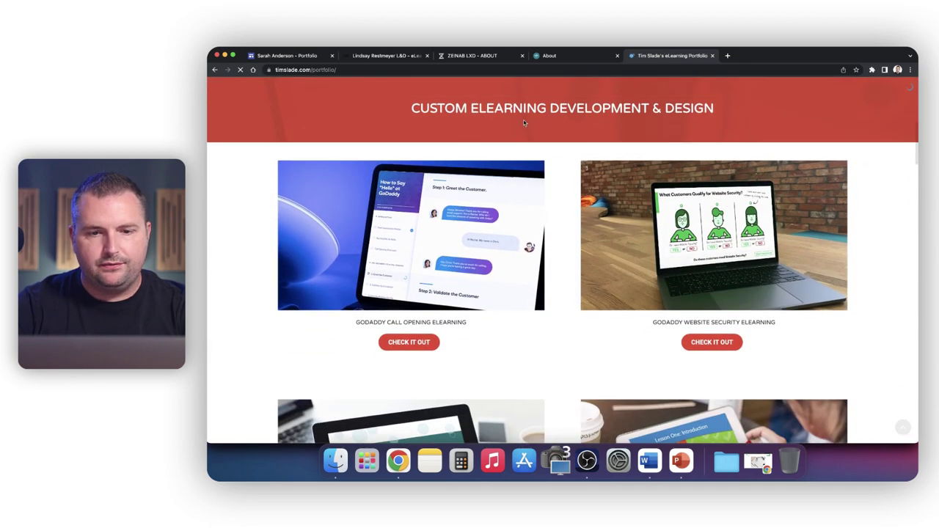
{"action": "scroll", "coordinate": [617, 276], "scroll_direction": "down", "scroll_amount": 3}
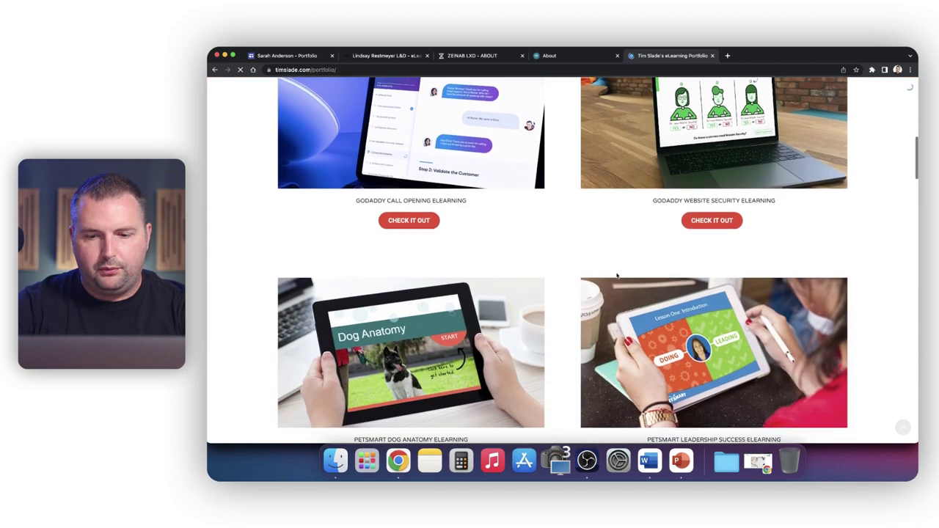
- Review the GoDaddy Call Opening eLearning project, then minimise the example window
{"action": "left_click", "coordinate": [414, 282]}
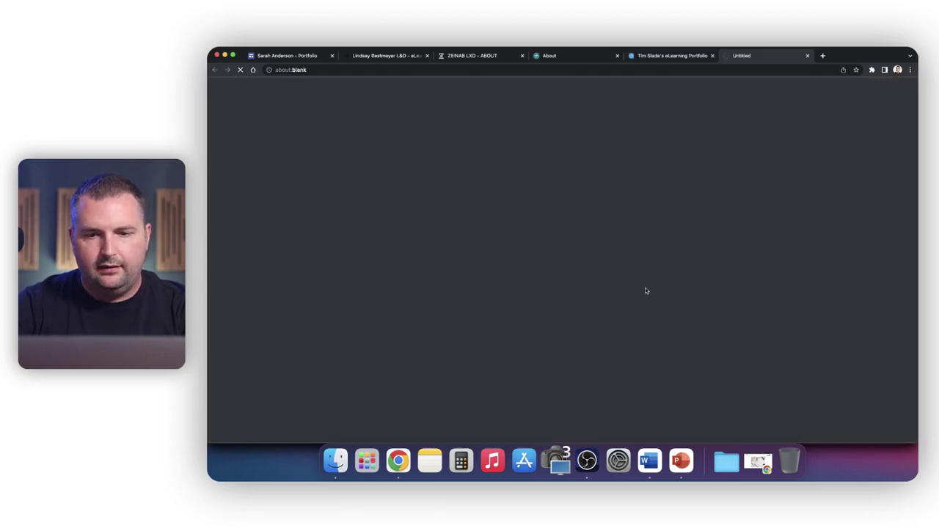
{"action": "scroll", "coordinate": [645, 291], "scroll_direction": "down", "scroll_amount": 10}
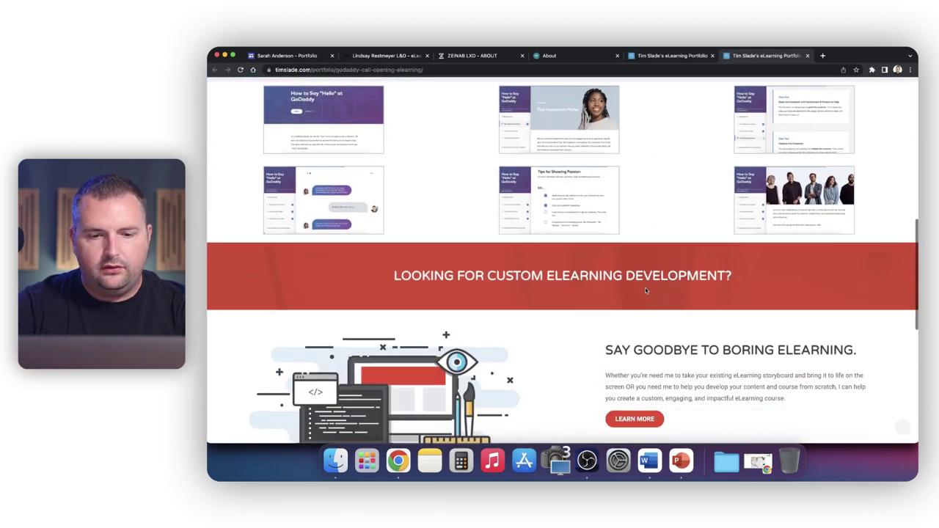
{"action": "scroll", "coordinate": [646, 291], "scroll_direction": "down", "scroll_amount": 4}
{"action": "scroll", "coordinate": [645, 291], "scroll_direction": "up", "scroll_amount": 6}
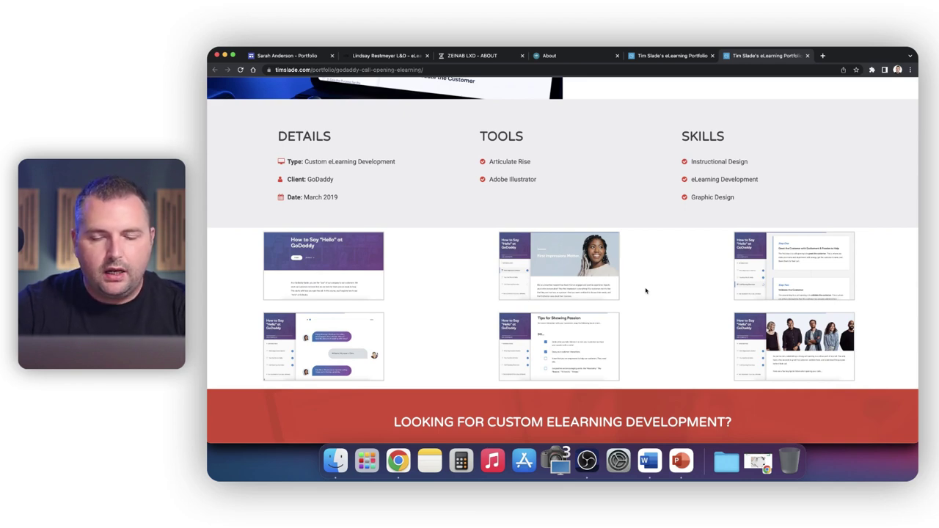
{"action": "scroll", "coordinate": [645, 290], "scroll_direction": "up", "scroll_amount": 5}
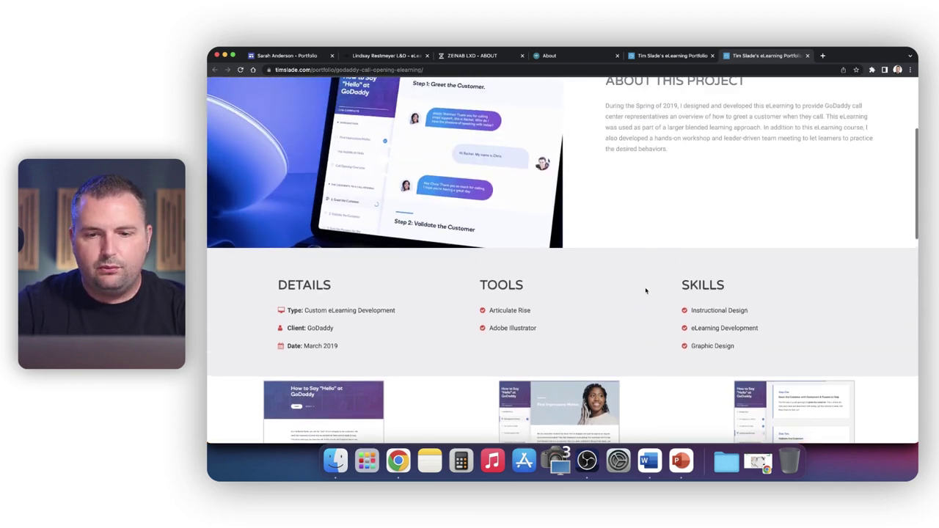
{"action": "left_click", "coordinate": [669, 56]}
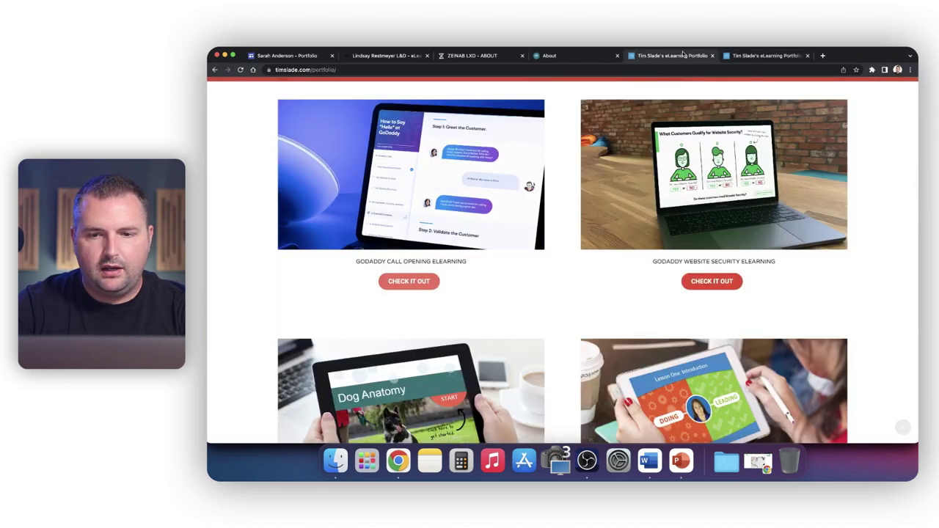
{"action": "left_click", "coordinate": [760, 62]}
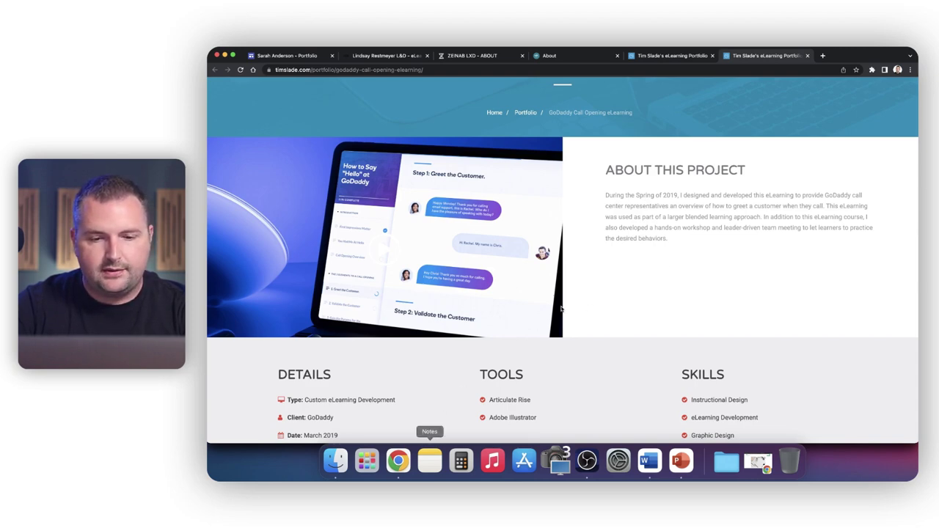
{"action": "left_click", "coordinate": [225, 56]}
{"action": "scroll", "coordinate": [609, 301], "scroll_direction": "down", "scroll_amount": 5}
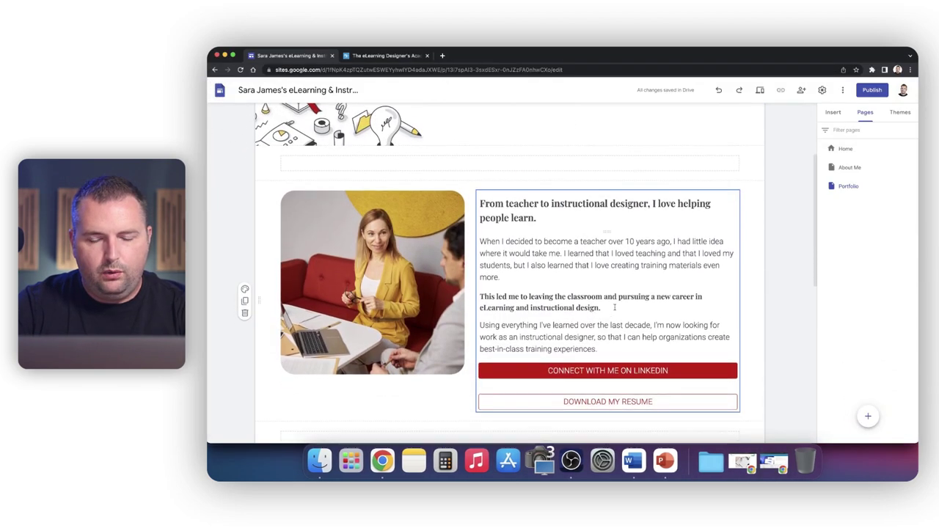
{"action": "left_click", "coordinate": [834, 112]}
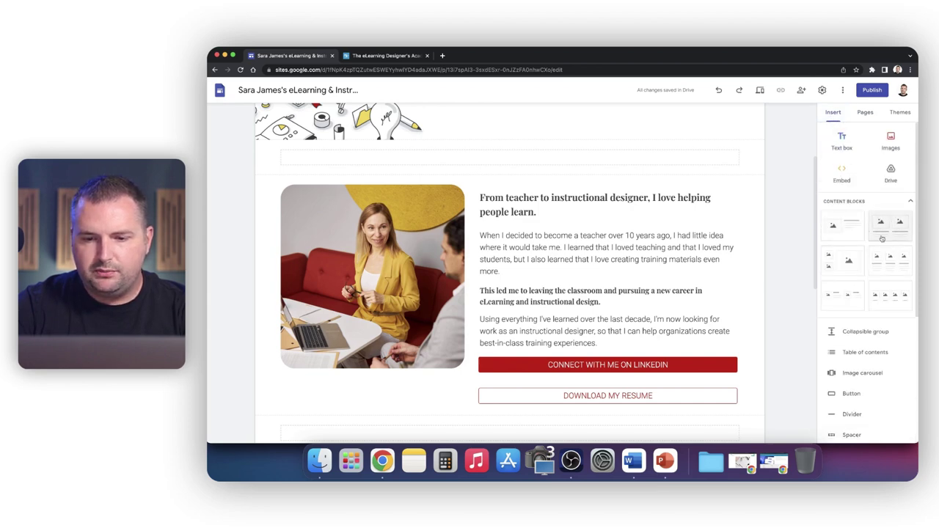
{"action": "scroll", "coordinate": [646, 298], "scroll_direction": "down", "scroll_amount": 2}
{"action": "scroll", "coordinate": [647, 299], "scroll_direction": "up", "scroll_amount": 3}
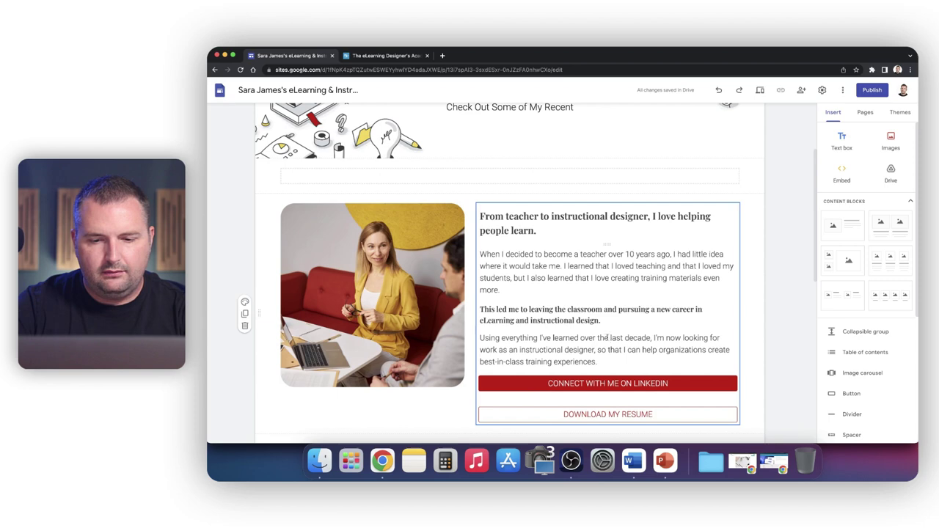
{"action": "left_click", "coordinate": [245, 325]}
{"action": "scroll", "coordinate": [316, 245], "scroll_direction": "up", "scroll_amount": 2}
{"action": "scroll", "coordinate": [316, 246], "scroll_direction": "down", "scroll_amount": 3}
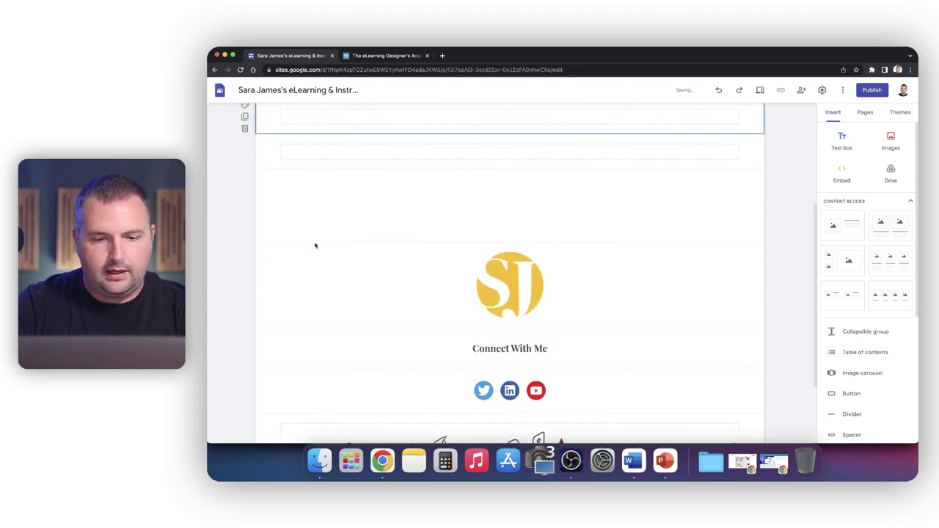
{"action": "scroll", "coordinate": [316, 246], "scroll_direction": "up", "scroll_amount": 3}
{"action": "left_click", "coordinate": [890, 226]}
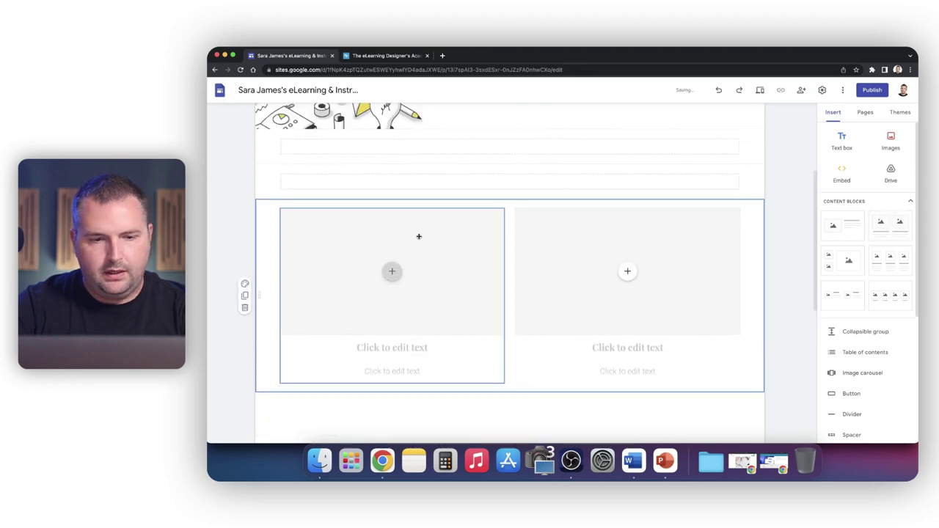
{"action": "scroll", "coordinate": [402, 246], "scroll_direction": "up", "scroll_amount": 3}
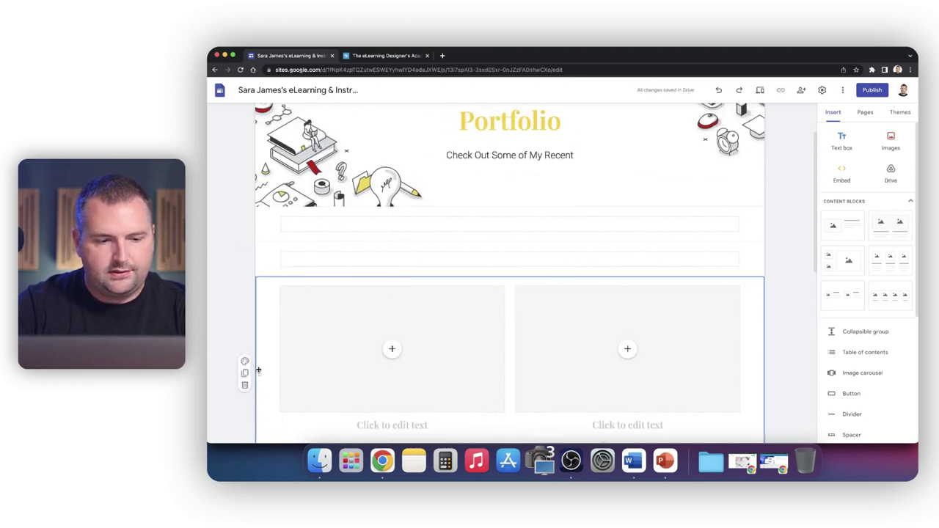
{"action": "left_click_drag", "start_coordinate": [258, 370], "coordinate": [322, 247]}
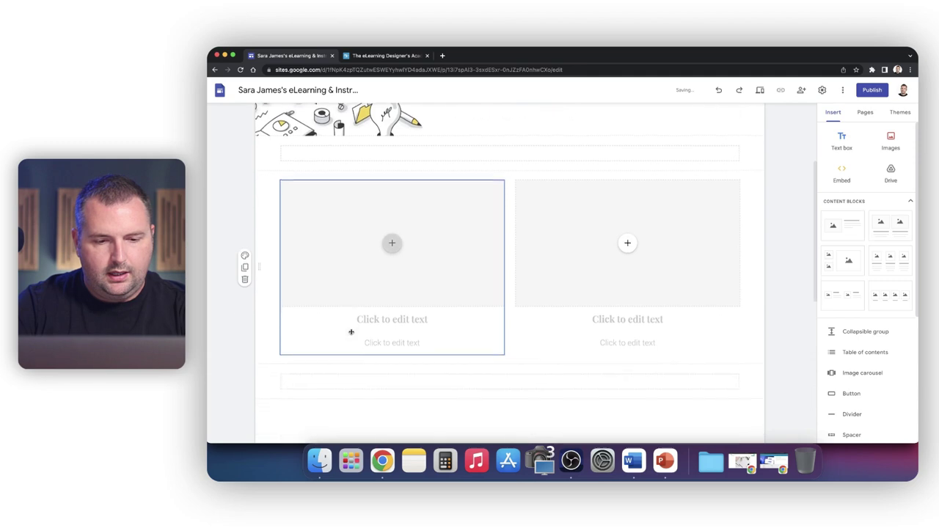
{"action": "left_click", "coordinate": [383, 337]}
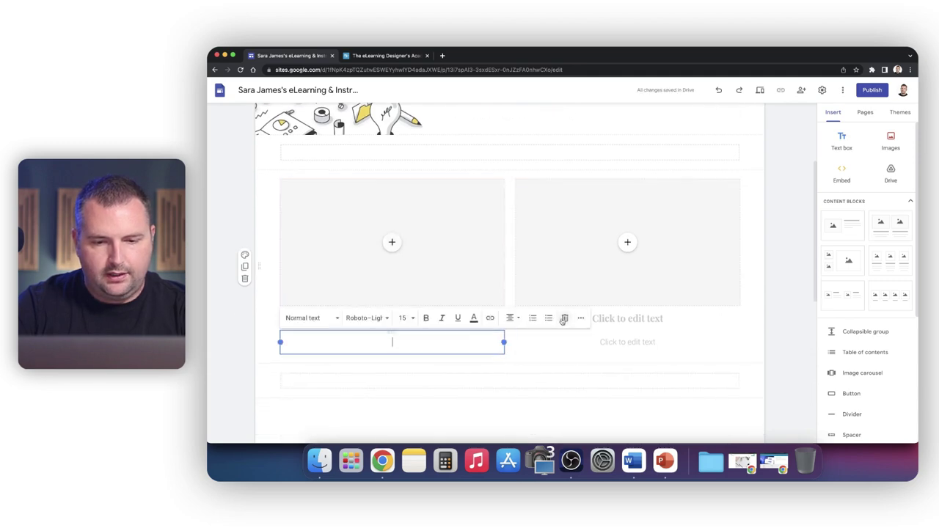
{"action": "key", "text": "Escape"}
{"action": "left_click", "coordinate": [625, 345]}
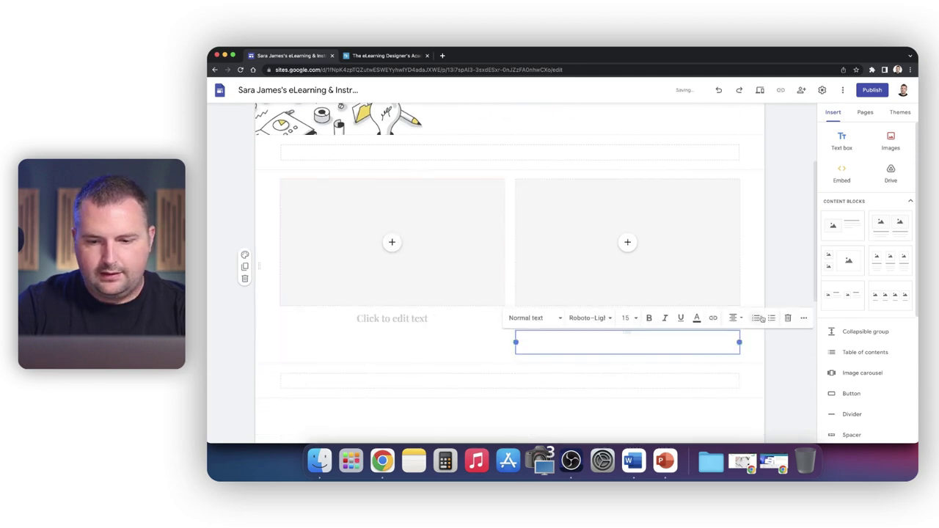
{"action": "key", "text": "Escape"}
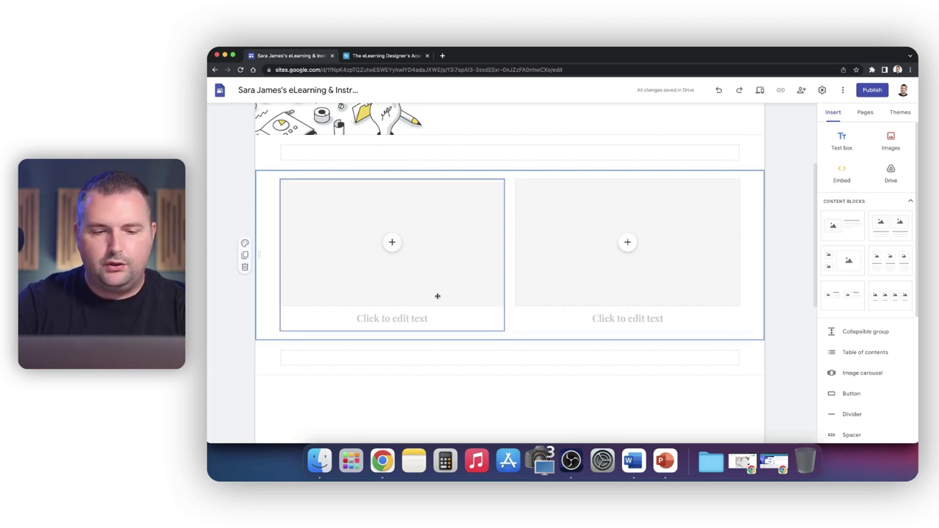
- Upload Portfolio > Item 1 > Main Thumbnail into the left image placeholder
{"action": "left_click", "coordinate": [393, 241]}
{"action": "left_click", "coordinate": [411, 266]}
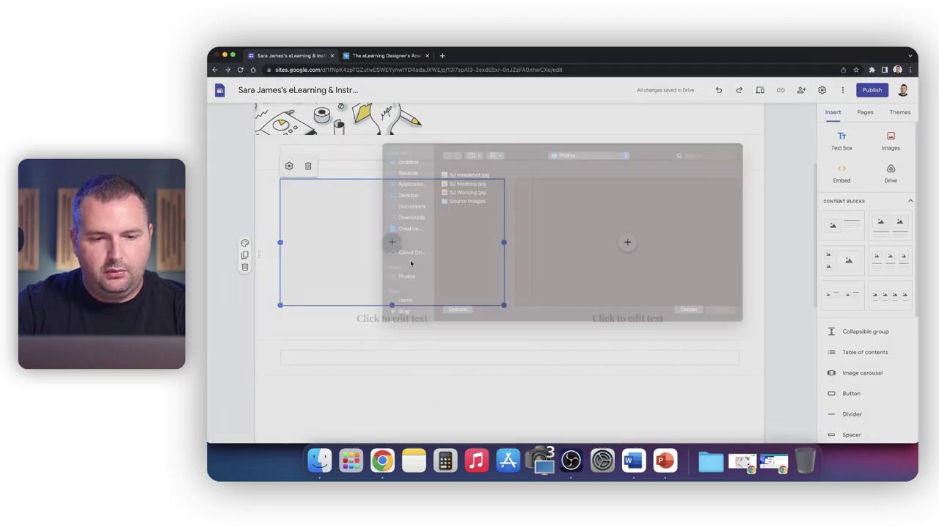
{"action": "left_click", "coordinate": [600, 169]}
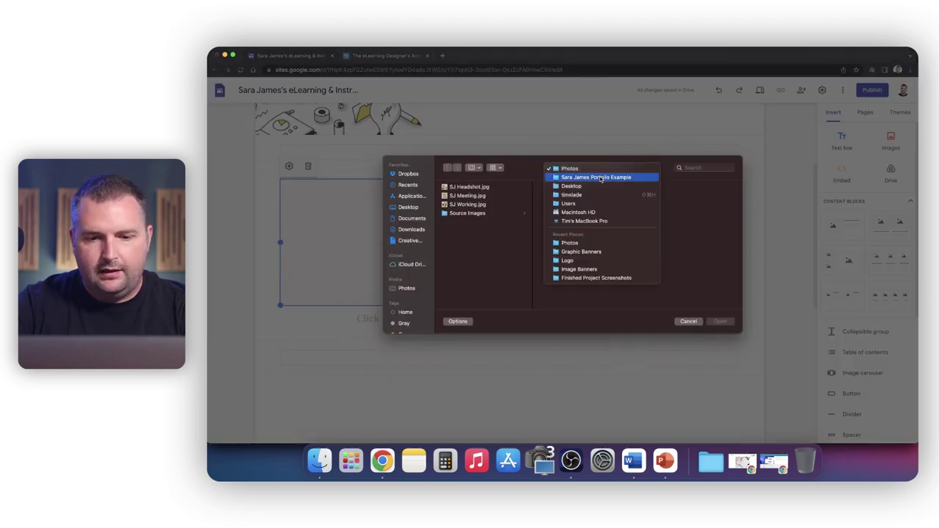
{"action": "left_click", "coordinate": [600, 178]}
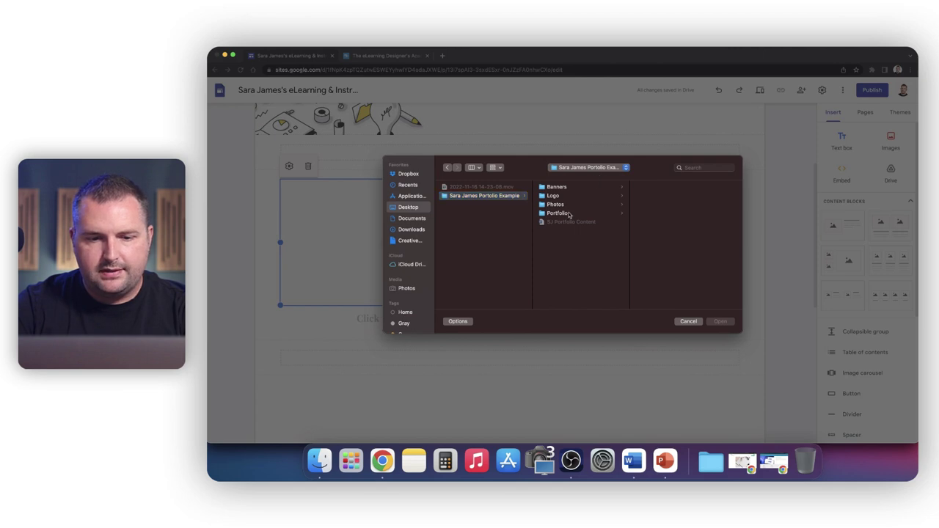
{"action": "left_click", "coordinate": [570, 213]}
{"action": "left_click", "coordinate": [667, 188]}
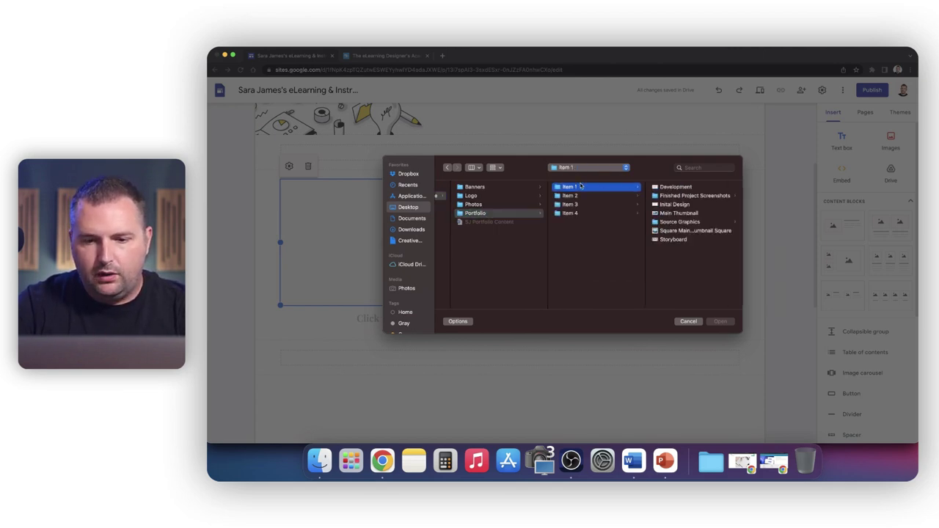
{"action": "left_click", "coordinate": [680, 214]}
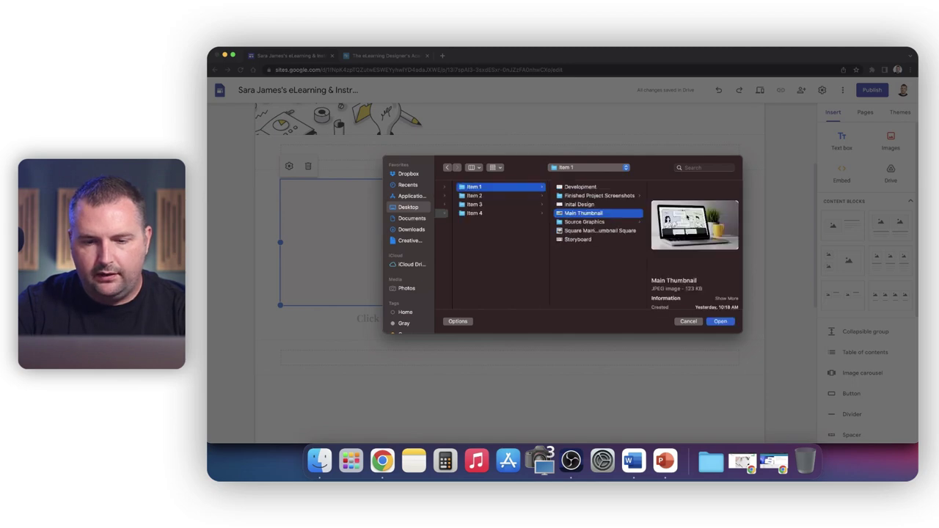
{"action": "left_click", "coordinate": [720, 321]}
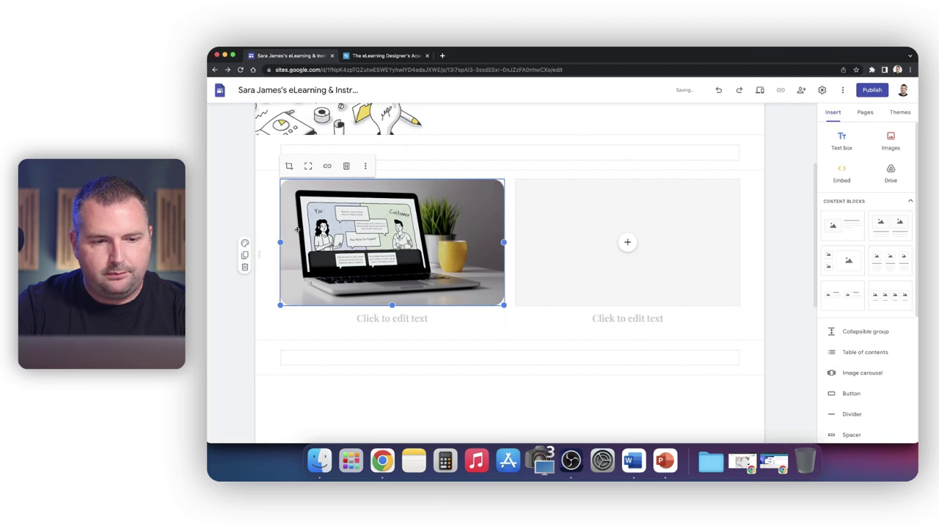
{"action": "left_click", "coordinate": [309, 168]}
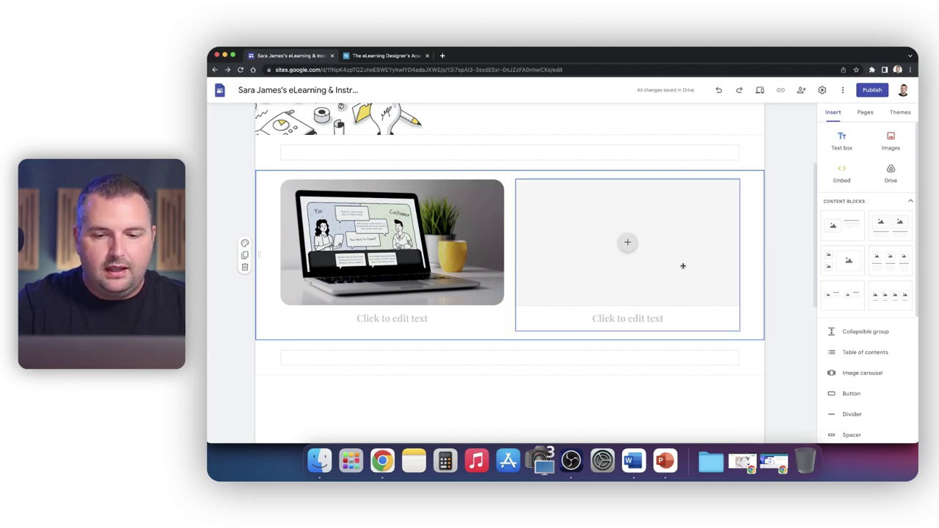
- Upload Portfolio > Item 2 > Main Thumbnail into the right image placeholder
{"action": "left_click", "coordinate": [628, 242]}
{"action": "left_click", "coordinate": [642, 268]}
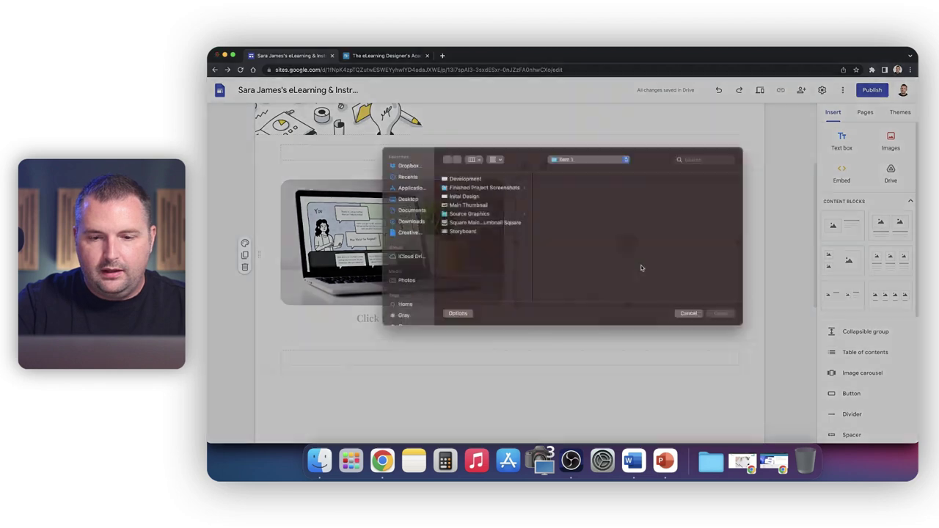
{"action": "left_click", "coordinate": [573, 169]}
{"action": "left_click", "coordinate": [578, 178]}
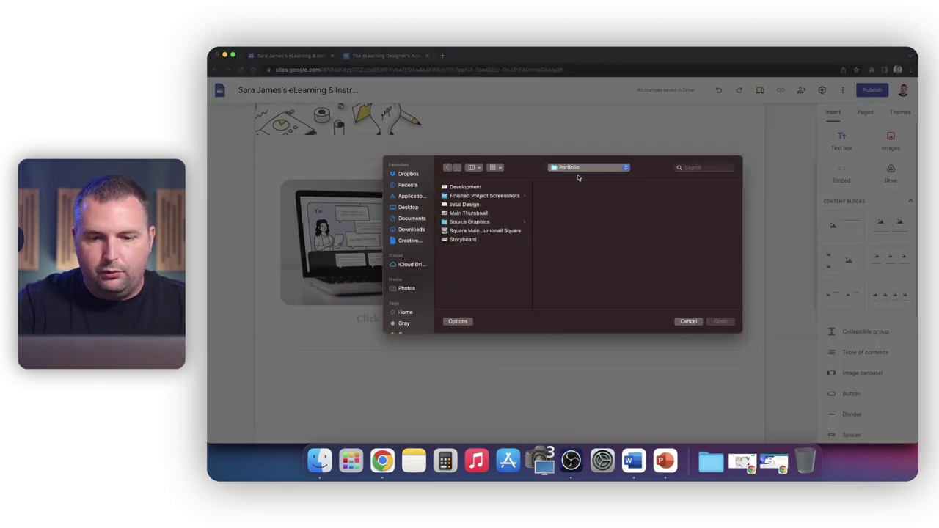
{"action": "left_click", "coordinate": [639, 196]}
{"action": "left_click", "coordinate": [679, 188]}
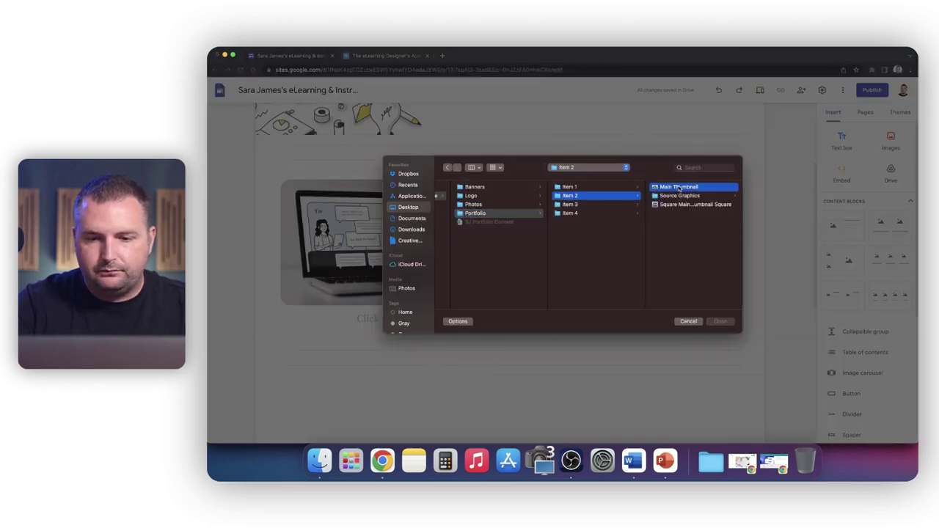
{"action": "left_click", "coordinate": [722, 321]}
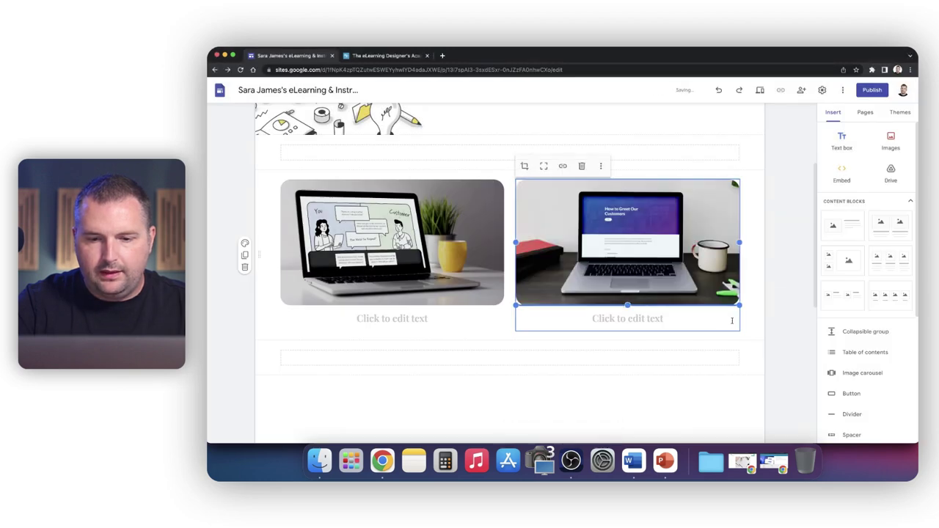
- Caption the left thumbnail 'Dealing with Angry Customers' and the right one 'How to Greet Our Customers'
{"action": "left_click", "coordinate": [419, 319]}
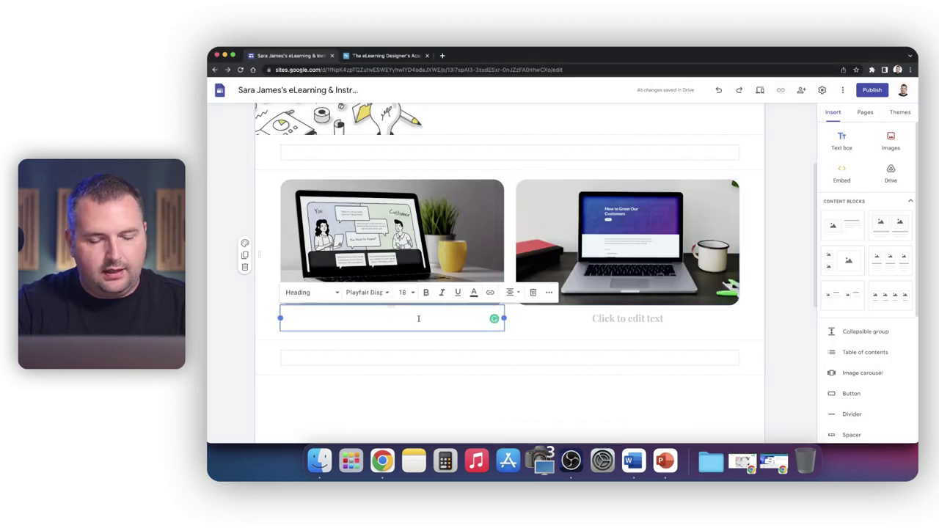
{"action": "type", "text": "Deali"}
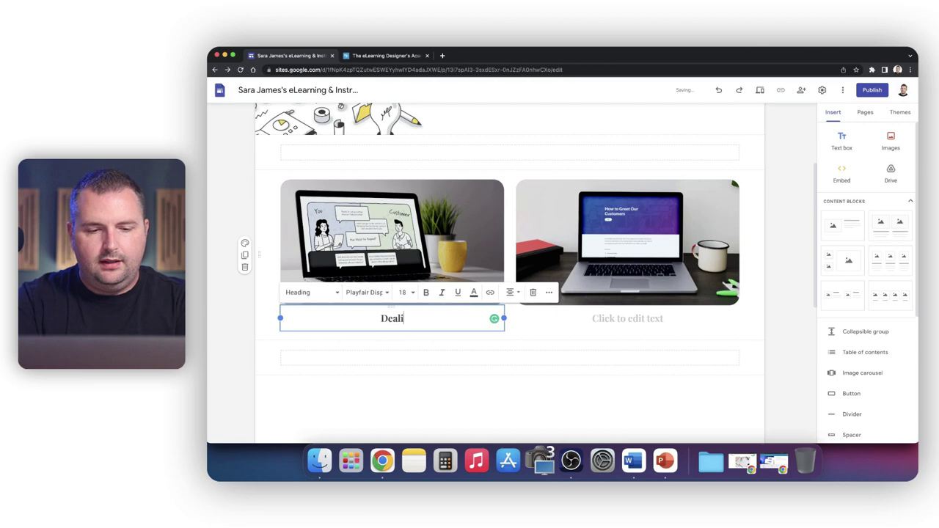
{"action": "type", "text": "ng with Angr"}
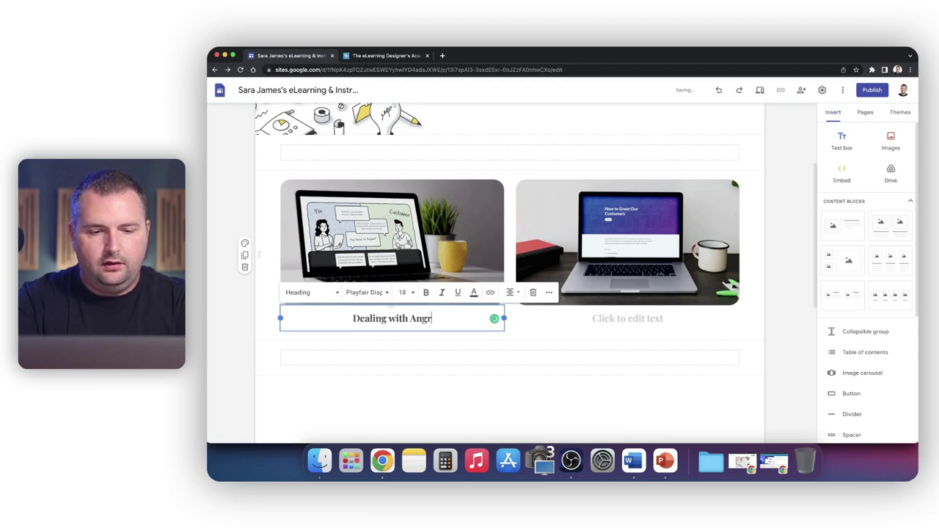
{"action": "type", "text": "y Customers"}
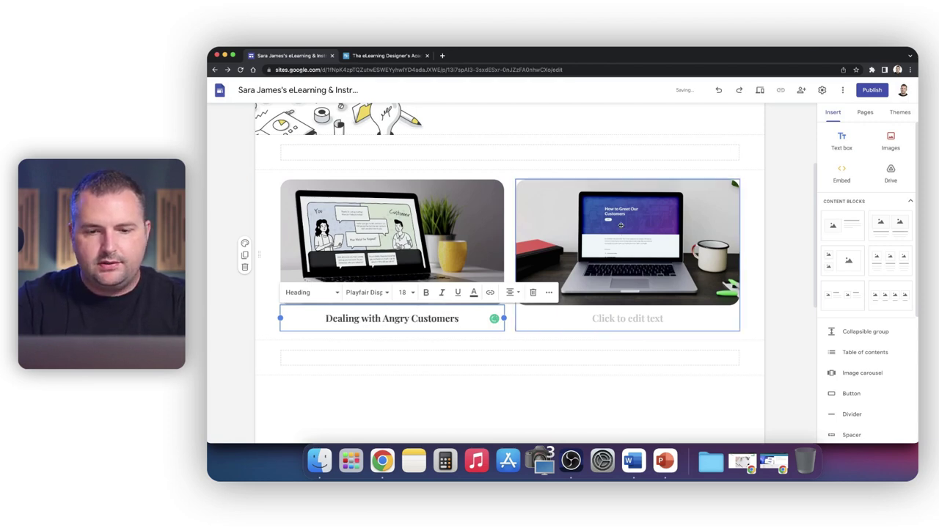
{"action": "left_click", "coordinate": [624, 327]}
{"action": "type", "text": "How "}
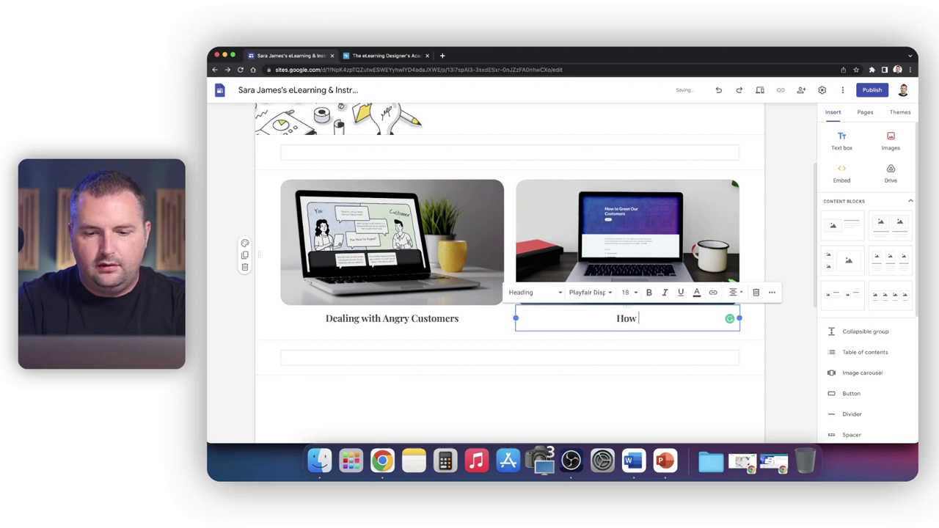
{"action": "type", "text": "to Greet Our "}
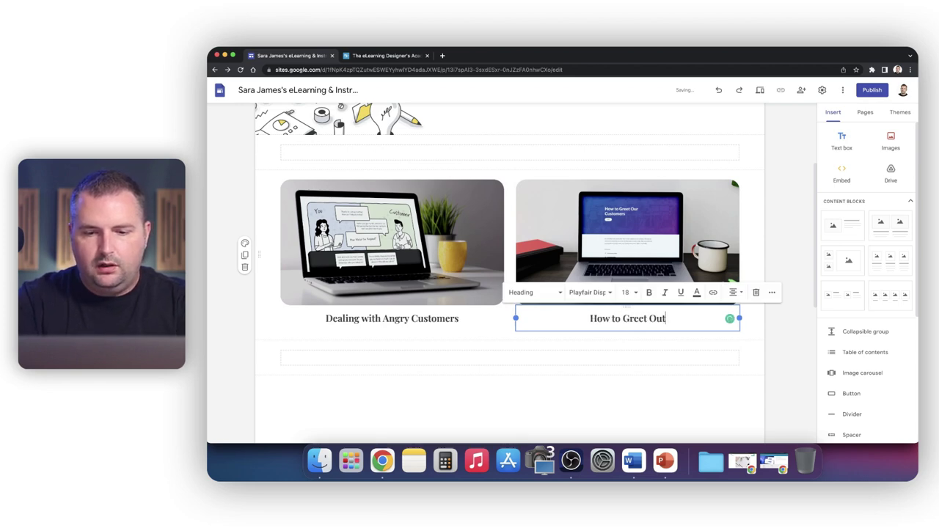
{"action": "type", "text": "Customers"}
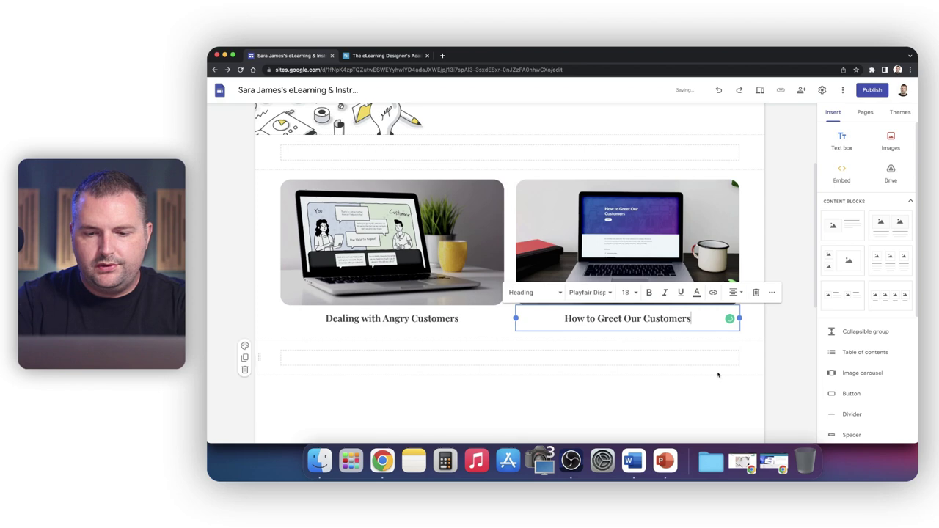
{"action": "left_click", "coordinate": [792, 276]}
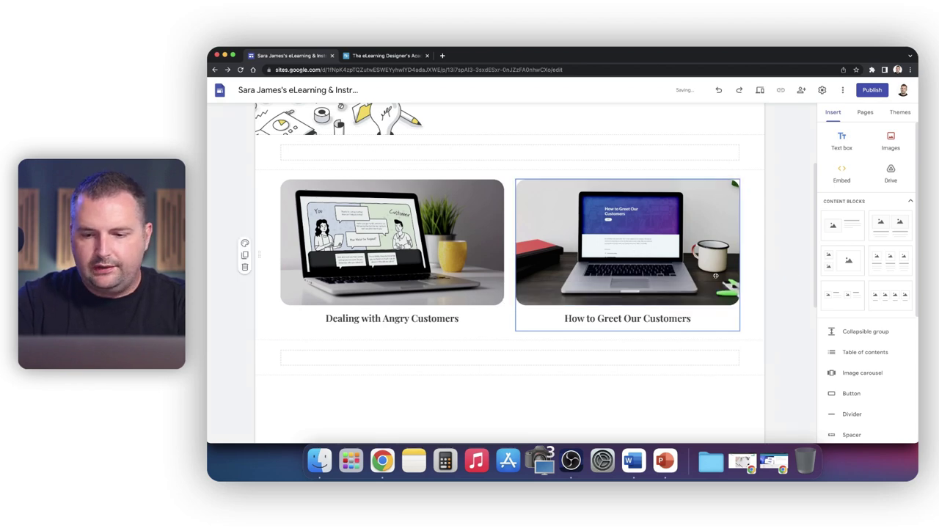
- Insert a CHECK IT OUT button linked to 'link' and place it under Dealing with Angry Customers
{"action": "left_click", "coordinate": [866, 395]}
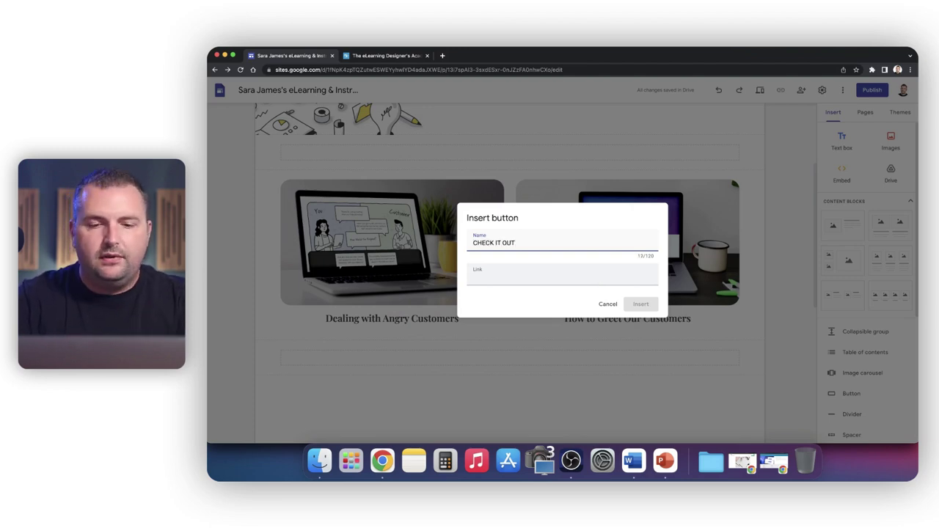
{"action": "left_click", "coordinate": [522, 272]}
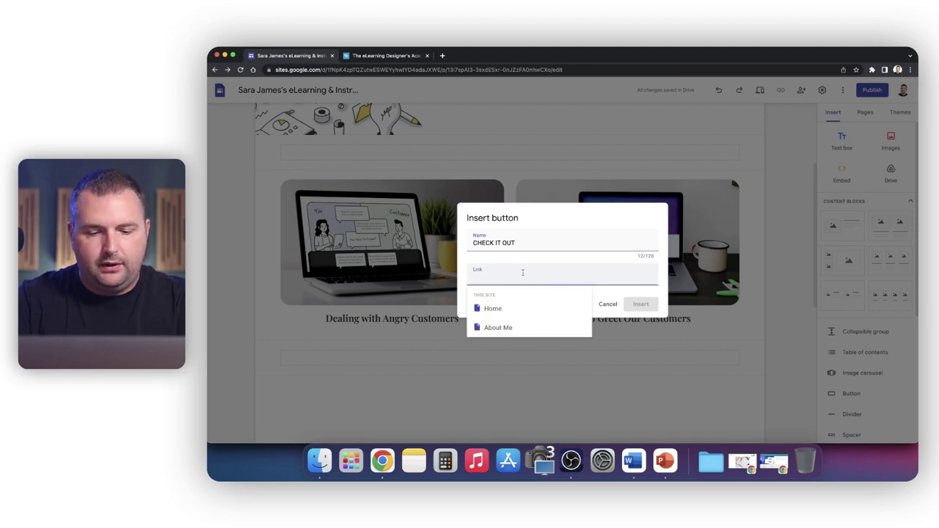
{"action": "type", "text": "link"}
{"action": "left_click", "coordinate": [638, 304]}
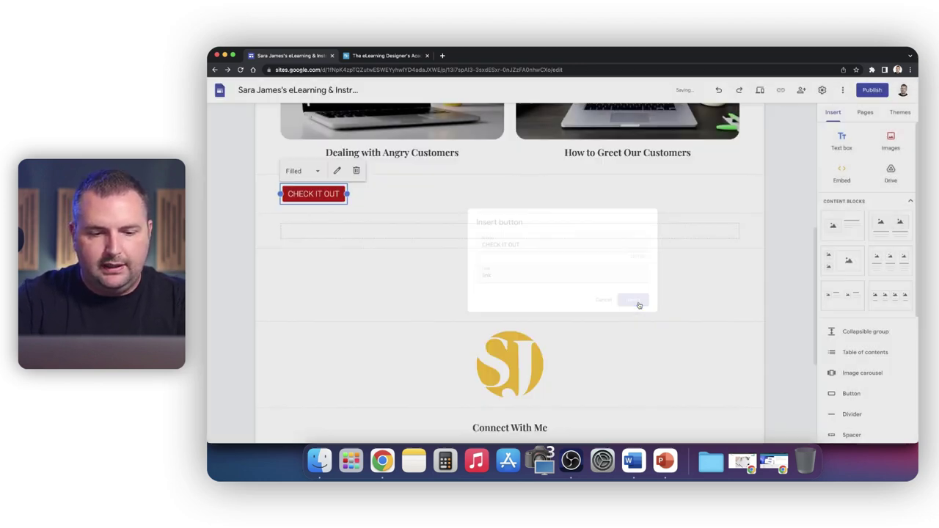
{"action": "scroll", "coordinate": [274, 220], "scroll_direction": "up", "scroll_amount": 5}
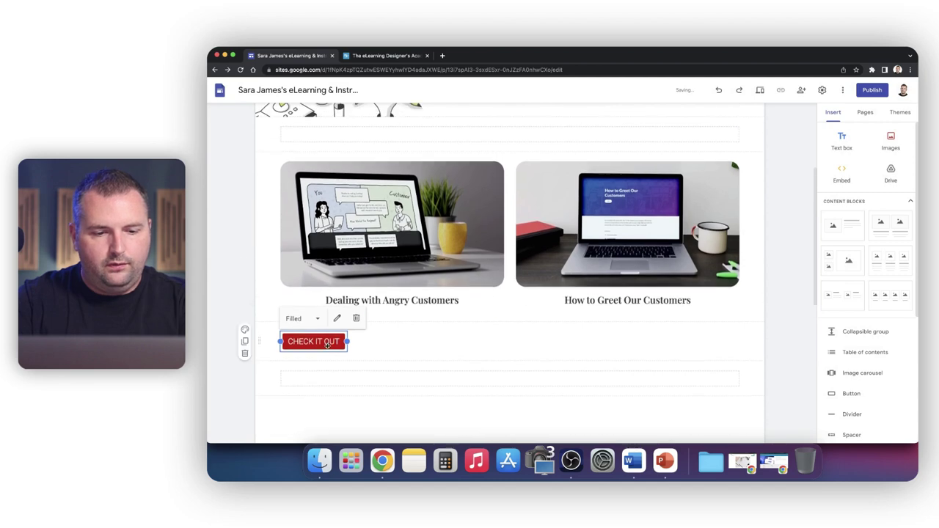
{"action": "left_click_drag", "start_coordinate": [327, 345], "coordinate": [382, 313]}
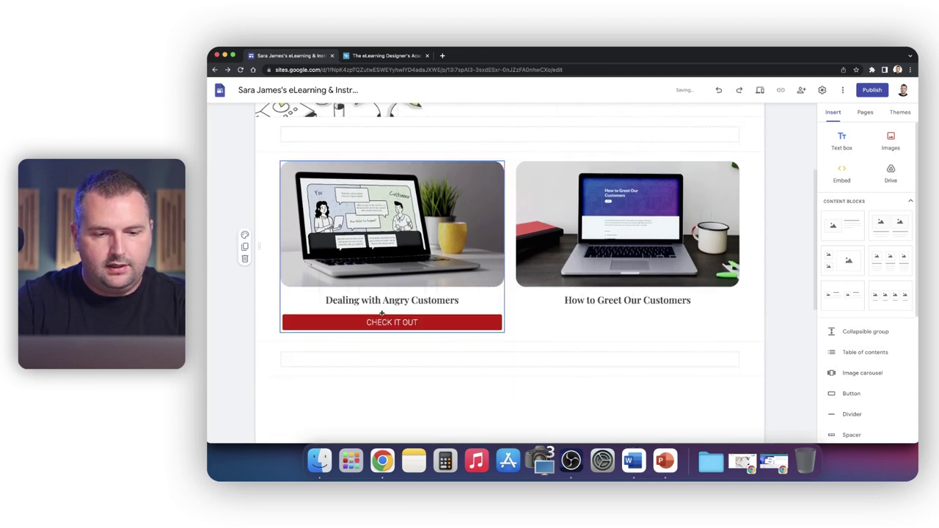
- Insert a second CHECK IT OUT button linked to 'link' and place it under How to Greet Our Customers
{"action": "left_click", "coordinate": [848, 395]}
{"action": "type", "text": "CHEC"}
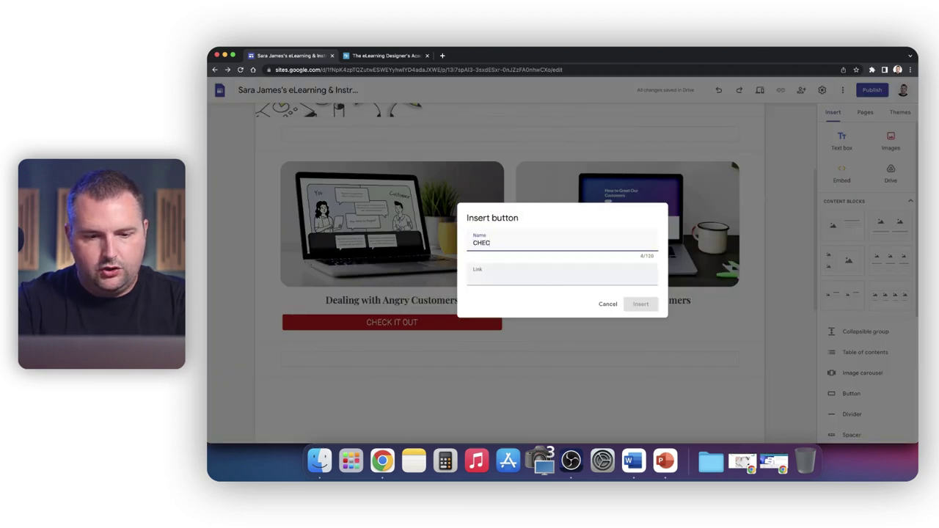
{"action": "type", "text": "K IT OUT"}
{"action": "left_click", "coordinate": [579, 277]}
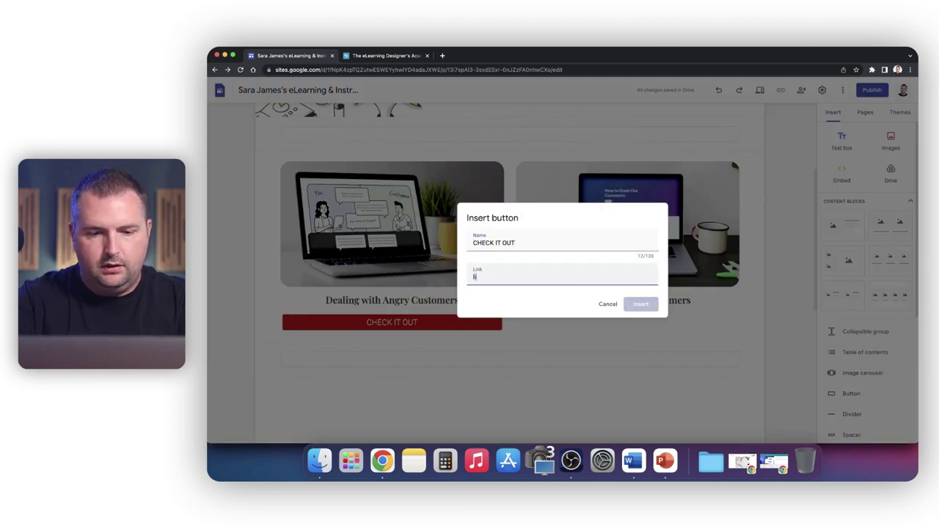
{"action": "type", "text": "link"}
{"action": "left_click", "coordinate": [640, 304]}
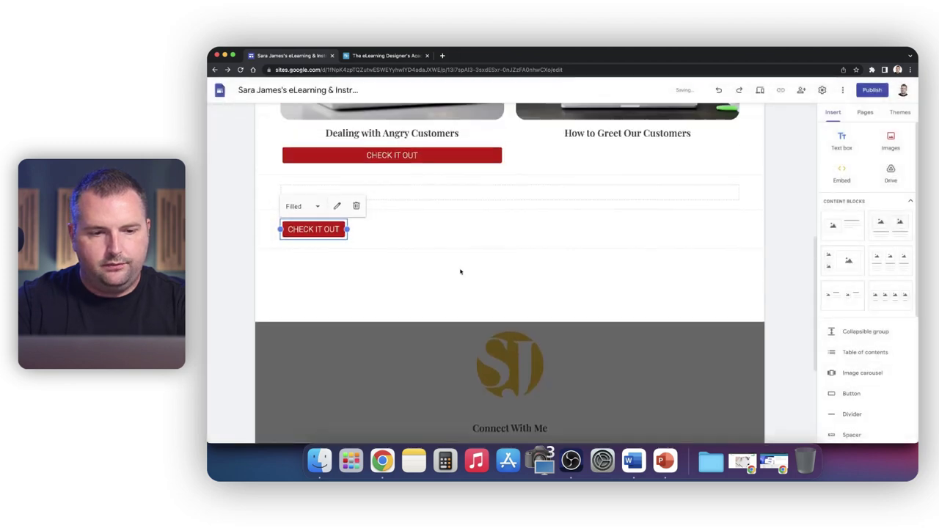
{"action": "scroll", "coordinate": [459, 271], "scroll_direction": "up", "scroll_amount": 2}
{"action": "left_click_drag", "start_coordinate": [325, 304], "coordinate": [582, 236]}
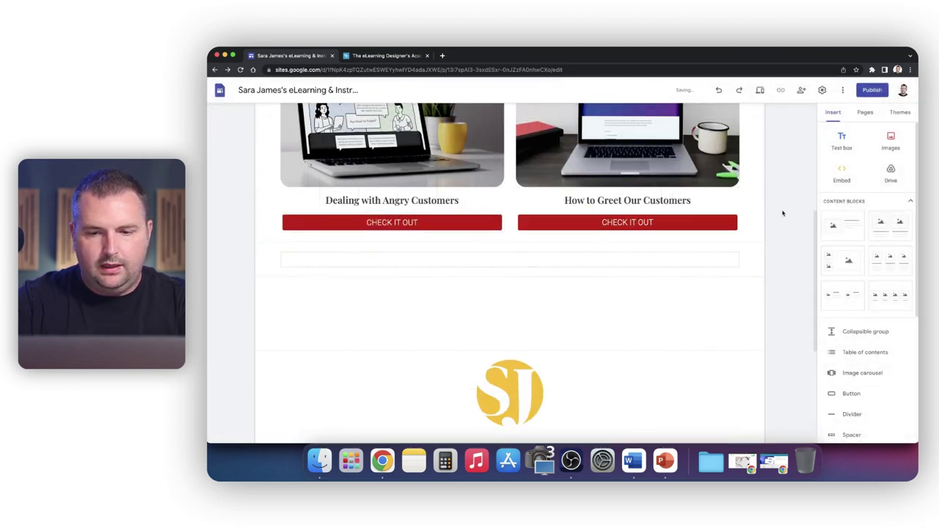
{"action": "scroll", "coordinate": [782, 210], "scroll_direction": "up", "scroll_amount": 4}
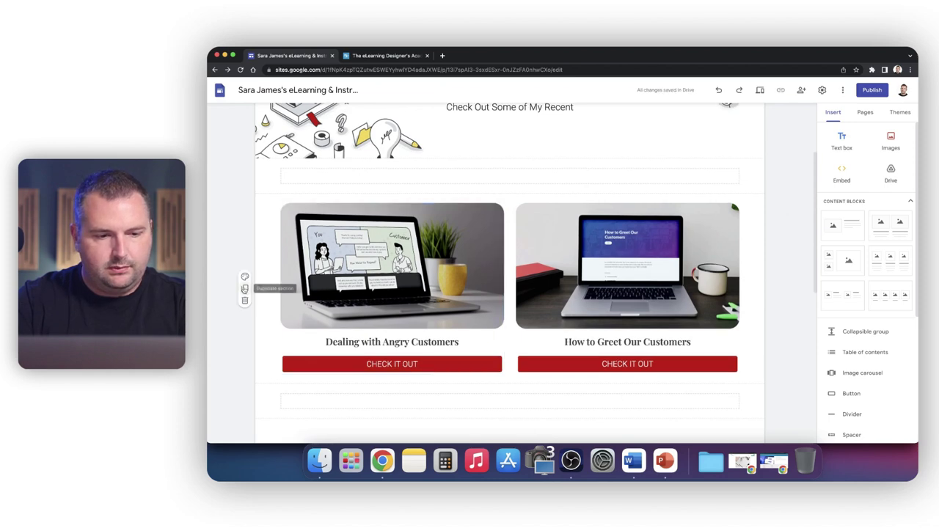
- Place an empty spacer section between the rows and replace the left second-row image with Item 3's Main Thumbnail
{"action": "left_click", "coordinate": [244, 289]}
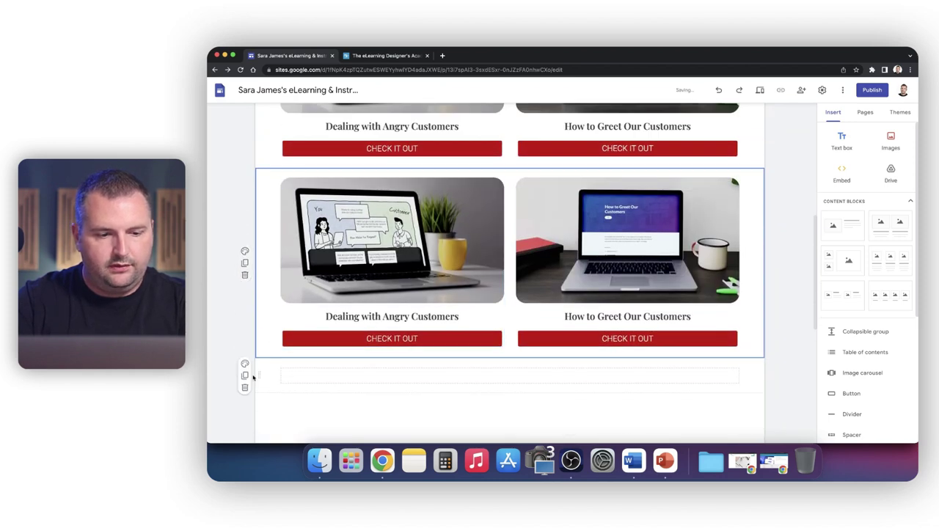
{"action": "left_click_drag", "start_coordinate": [259, 375], "coordinate": [379, 186]}
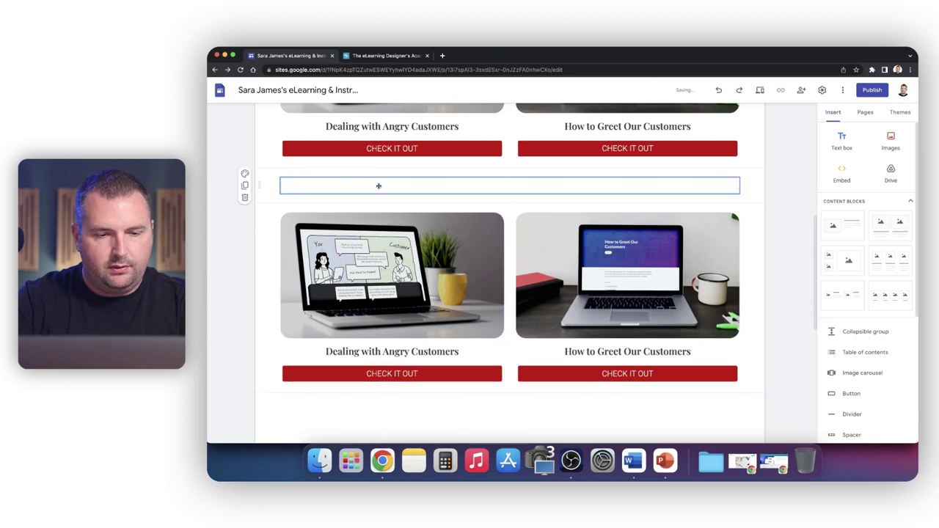
{"action": "left_click", "coordinate": [388, 282]}
{"action": "left_click", "coordinate": [328, 244]}
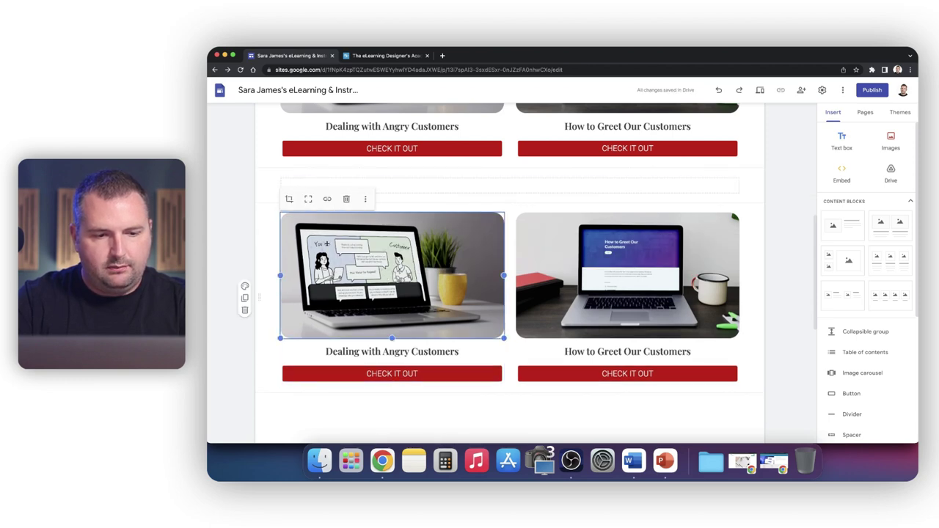
{"action": "left_click", "coordinate": [365, 199]}
{"action": "mouse_move", "coordinate": [373, 223]}
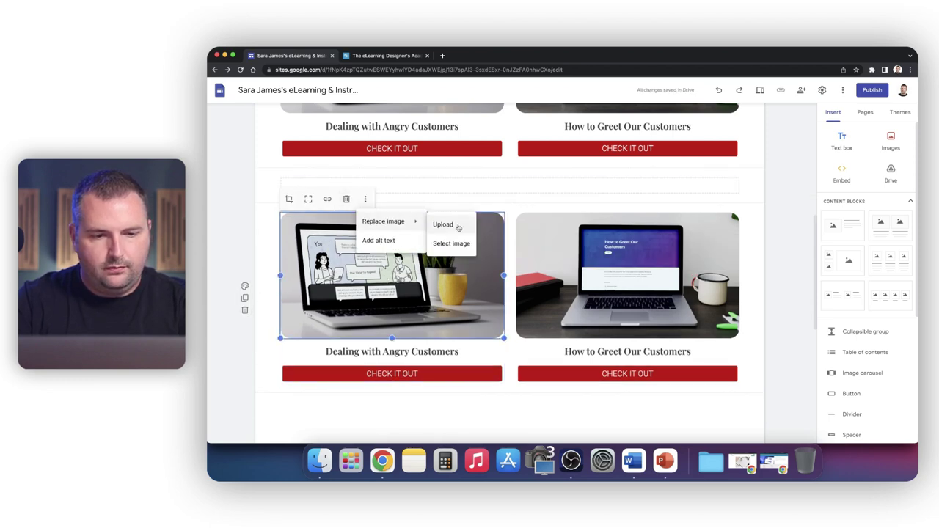
{"action": "left_click", "coordinate": [444, 222]}
{"action": "left_click", "coordinate": [583, 169]}
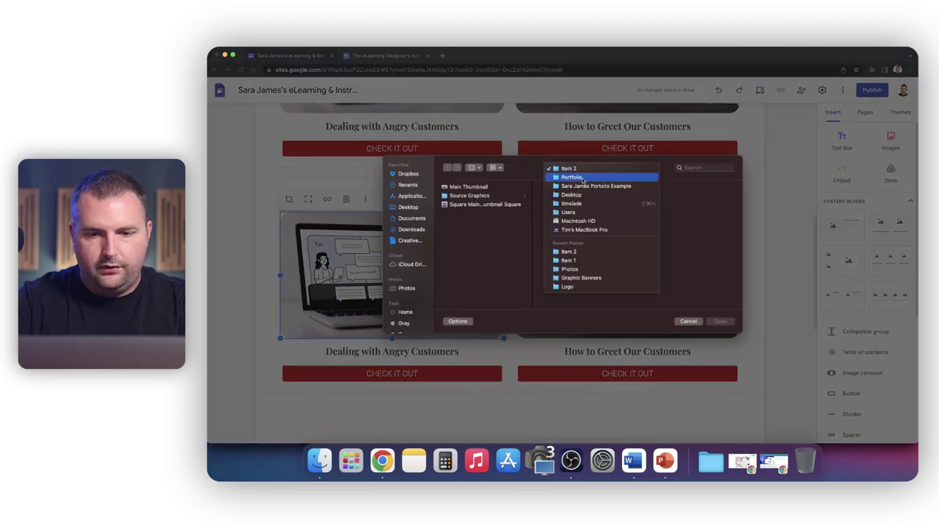
{"action": "left_click", "coordinate": [584, 181]}
{"action": "left_click", "coordinate": [652, 203]}
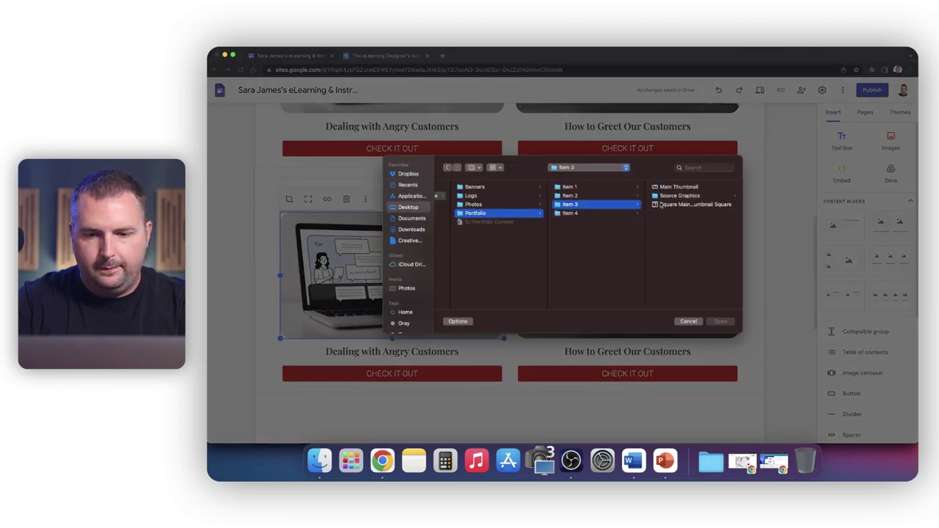
{"action": "left_click", "coordinate": [678, 188]}
{"action": "left_click", "coordinate": [716, 320]}
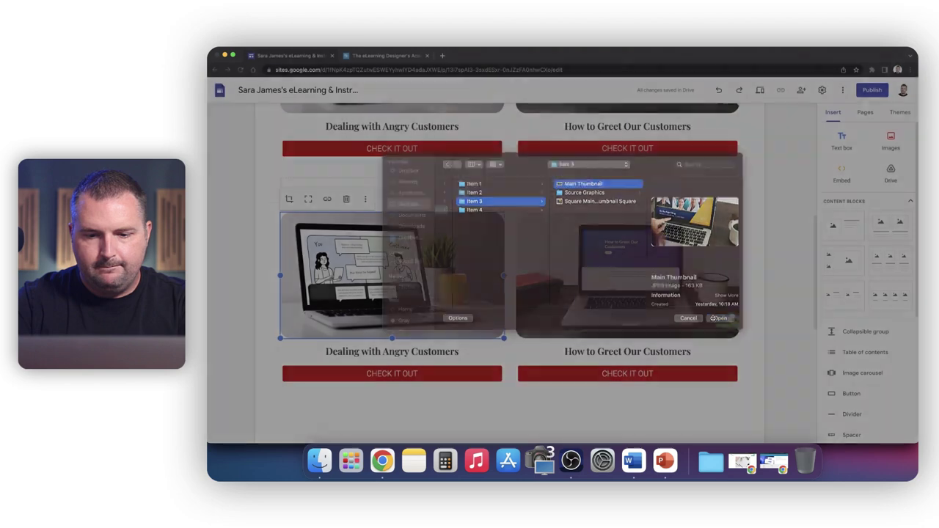
- Replace the right second-row image with Item 4's Main Thumbnail
{"action": "left_click", "coordinate": [615, 247]}
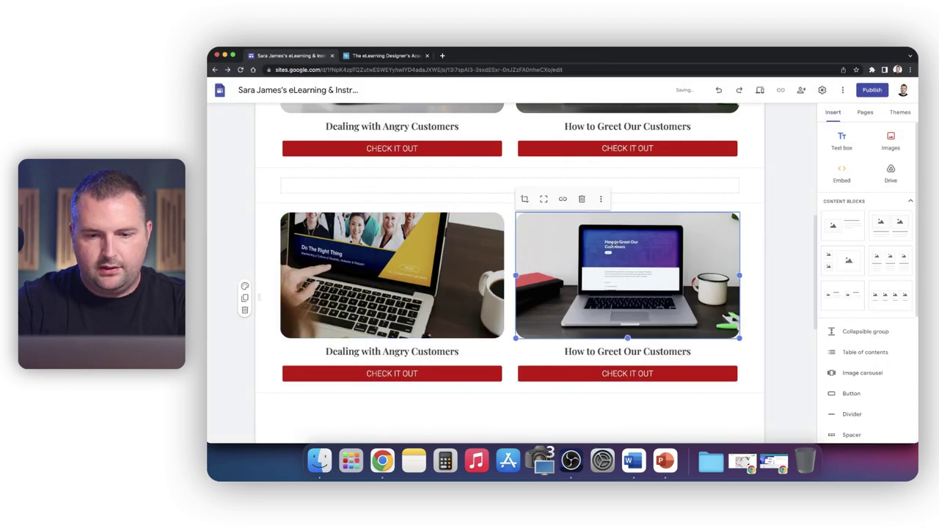
{"action": "left_click", "coordinate": [601, 199]}
{"action": "mouse_move", "coordinate": [624, 222]}
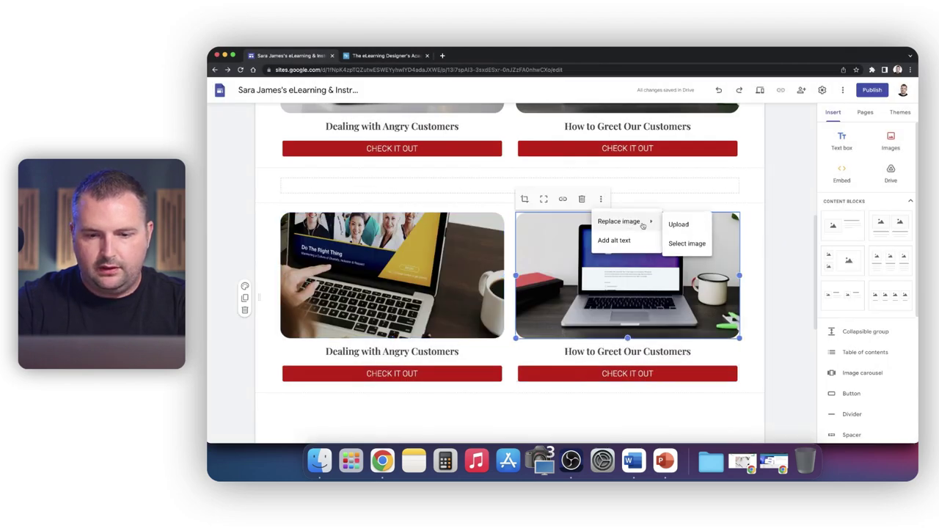
{"action": "left_click", "coordinate": [676, 223]}
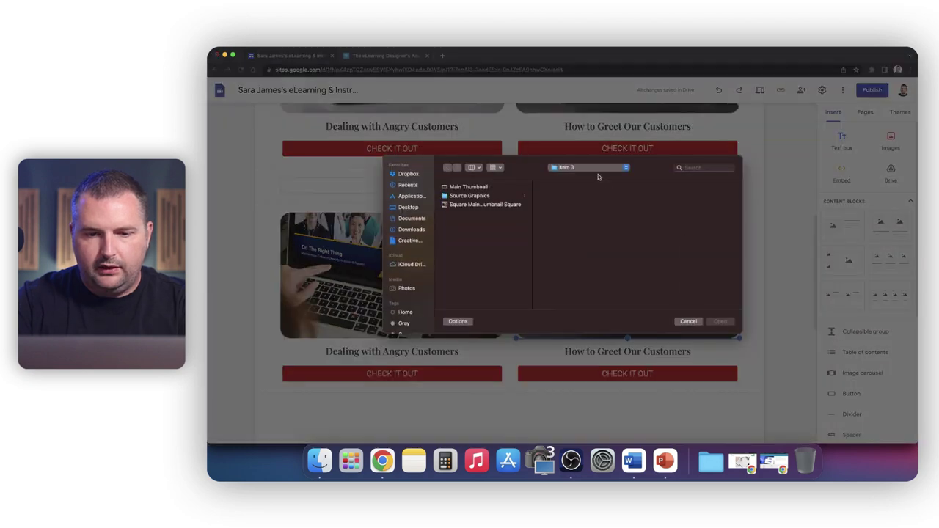
{"action": "left_click", "coordinate": [597, 173]}
{"action": "left_click", "coordinate": [599, 178]}
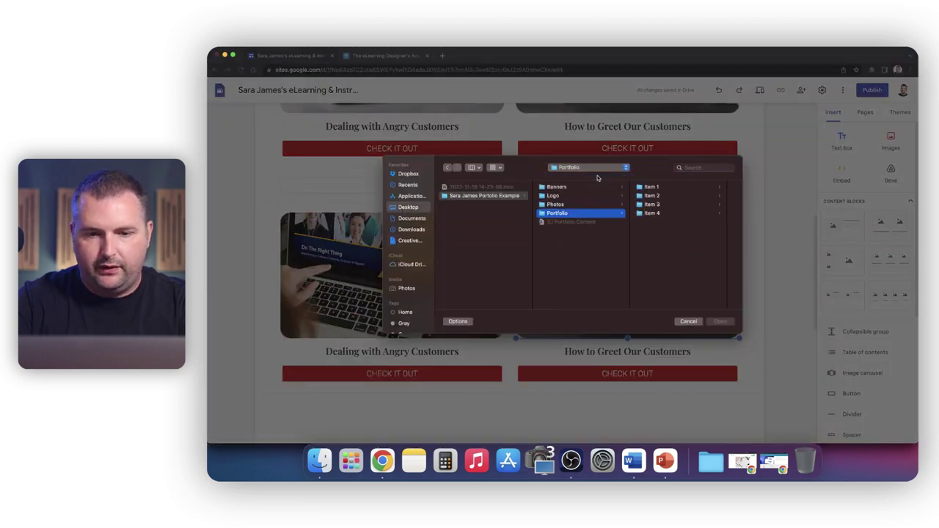
{"action": "left_click", "coordinate": [650, 213]}
{"action": "left_click", "coordinate": [680, 188]}
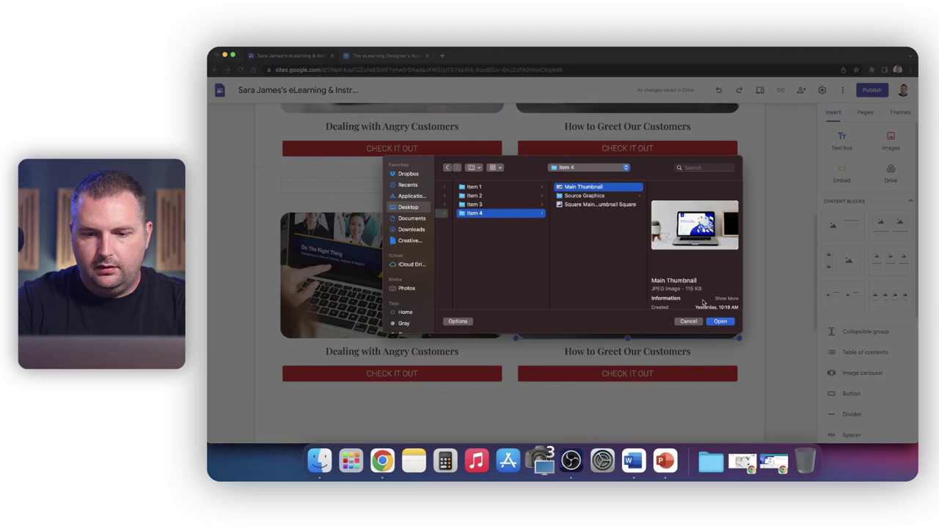
{"action": "left_click", "coordinate": [717, 320]}
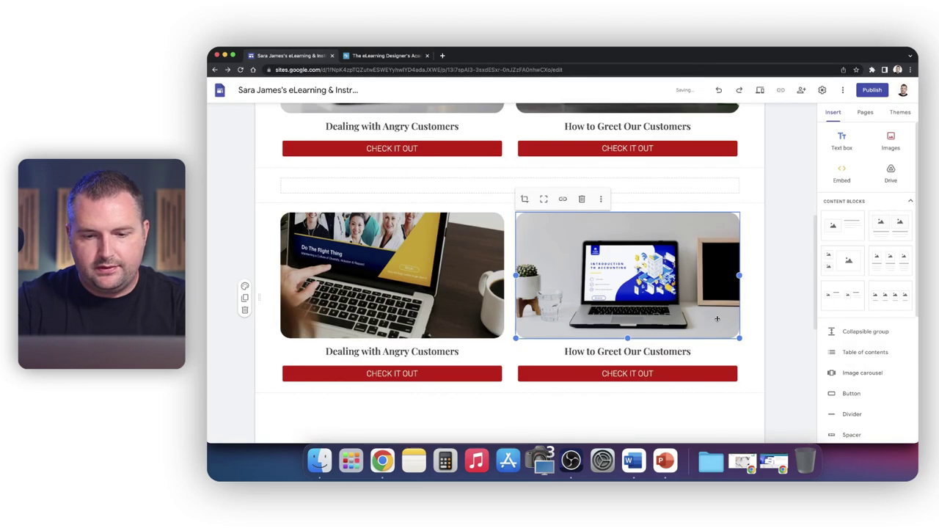
{"action": "left_click", "coordinate": [402, 359]}
- Retitle the second-row captions 'Do The Right Thing' and 'Introduction to Accounting'
{"action": "triple_click", "coordinate": [402, 353]}
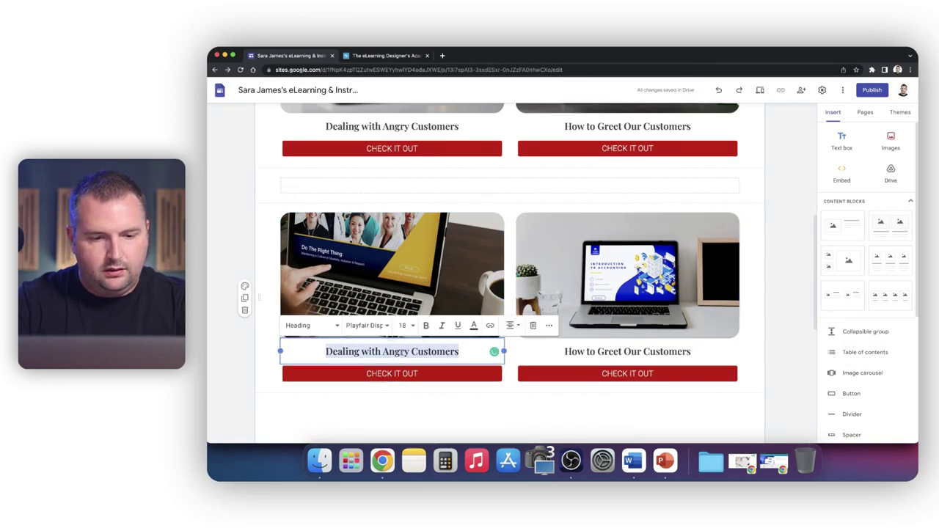
{"action": "type", "text": "Do The "}
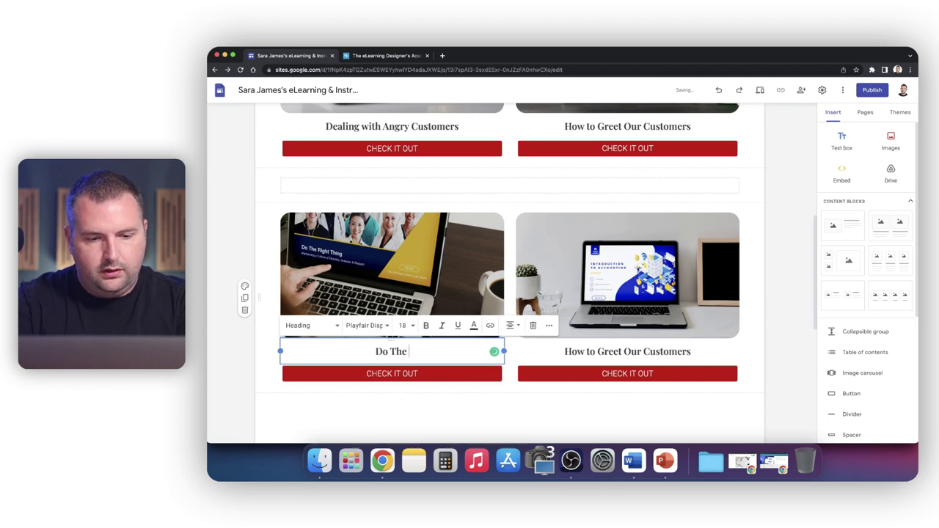
{"action": "type", "text": "Right Thing"}
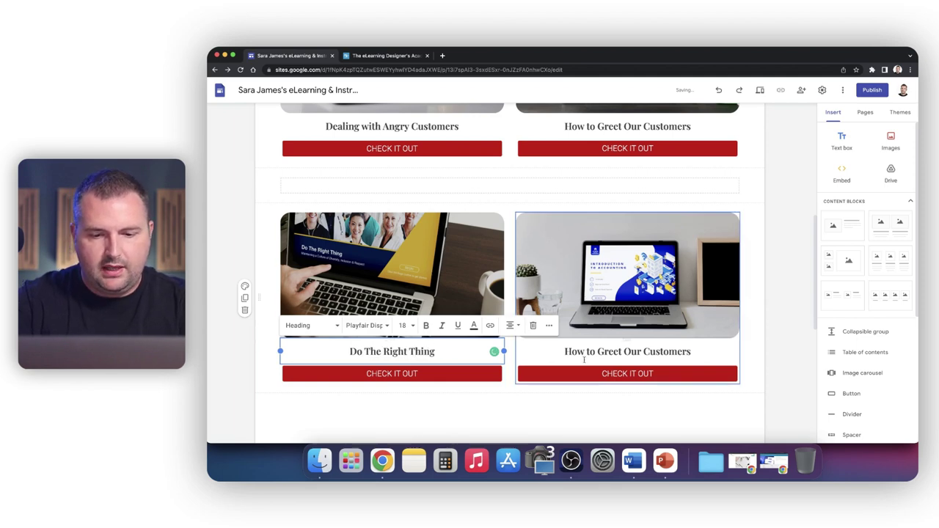
{"action": "left_click", "coordinate": [598, 360]}
{"action": "triple_click", "coordinate": [598, 355]}
{"action": "type", "text": "Intro"}
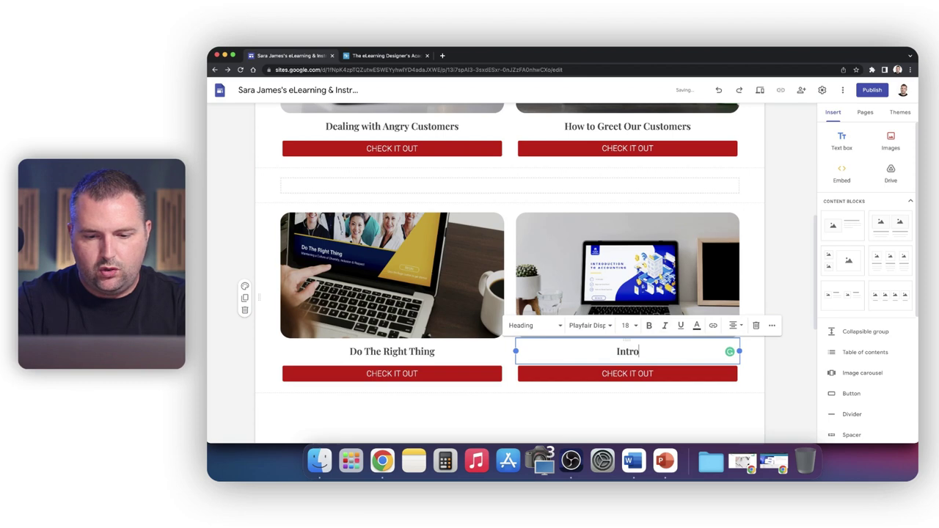
{"action": "type", "text": "duction to Accounti"}
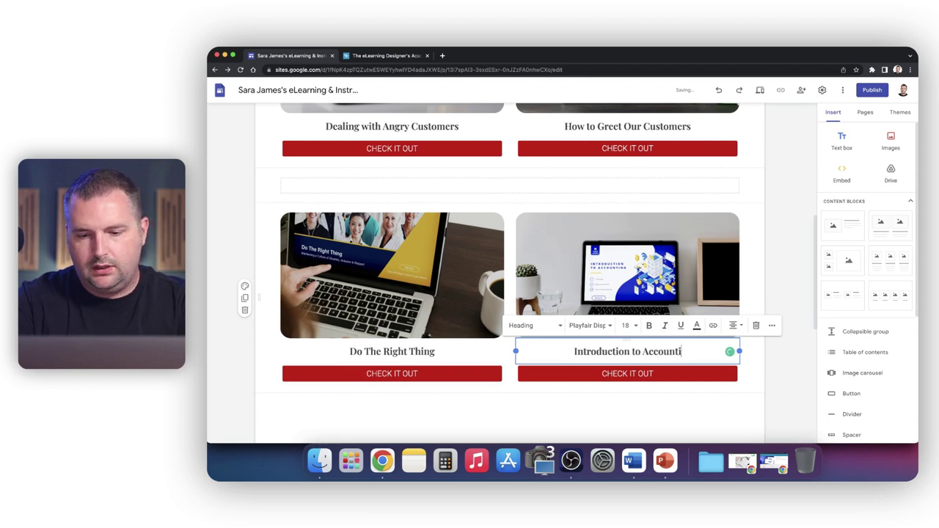
{"action": "type", "text": "ng"}
{"action": "left_click", "coordinate": [778, 275]}
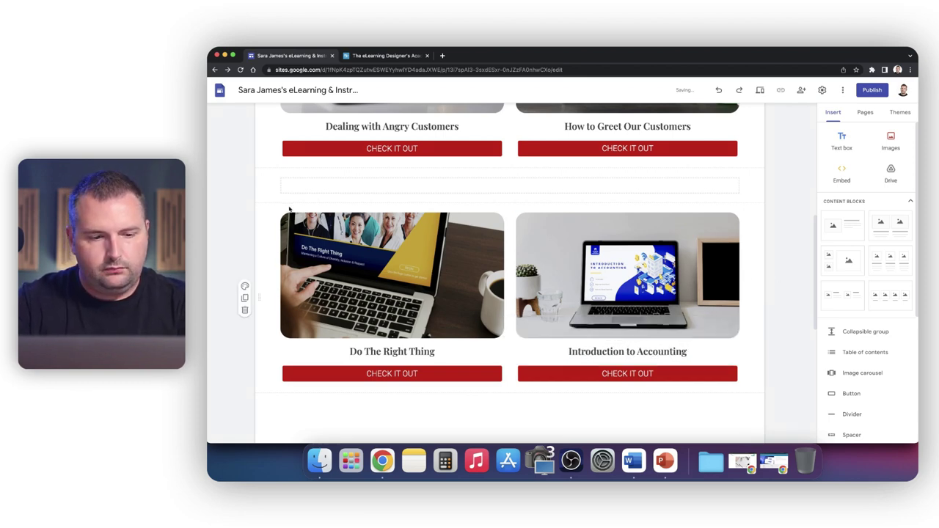
- Delete the extra empty section and review the page
{"action": "left_click", "coordinate": [245, 187]}
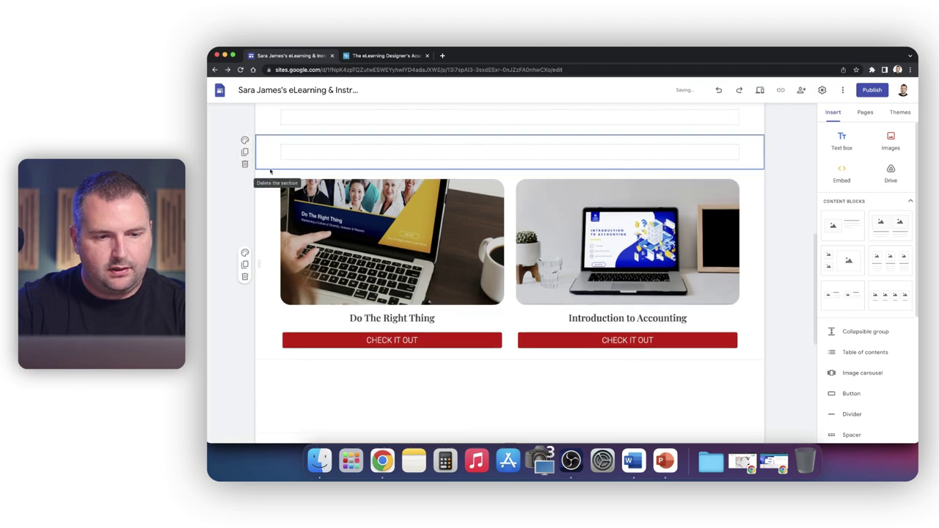
{"action": "key", "text": "BackSpace"}
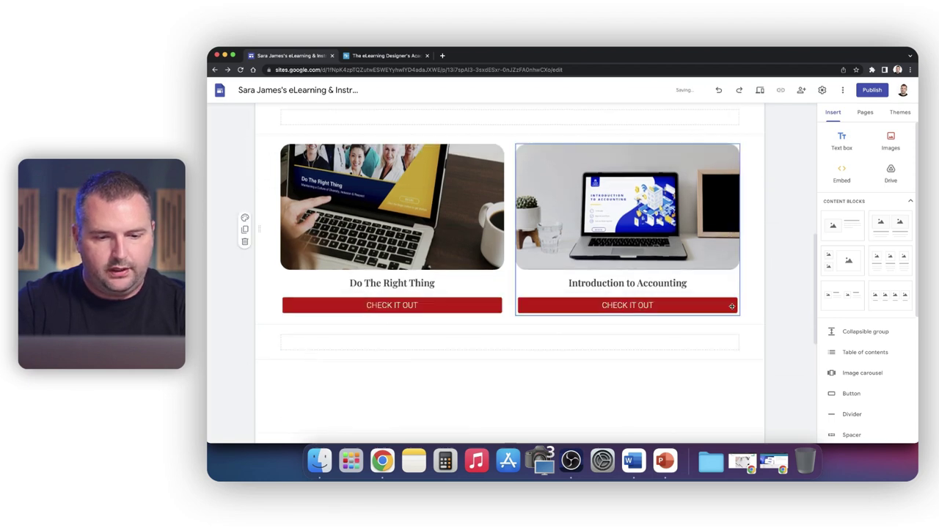
{"action": "scroll", "coordinate": [776, 309], "scroll_direction": "up", "scroll_amount": 5}
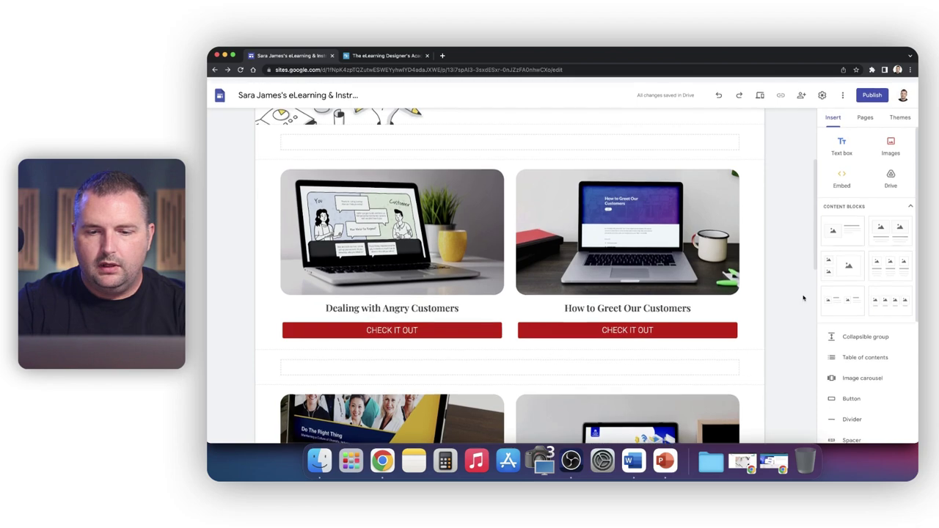
{"action": "scroll", "coordinate": [804, 297], "scroll_direction": "up", "scroll_amount": 3}
{"action": "scroll", "coordinate": [803, 298], "scroll_direction": "down", "scroll_amount": 6}
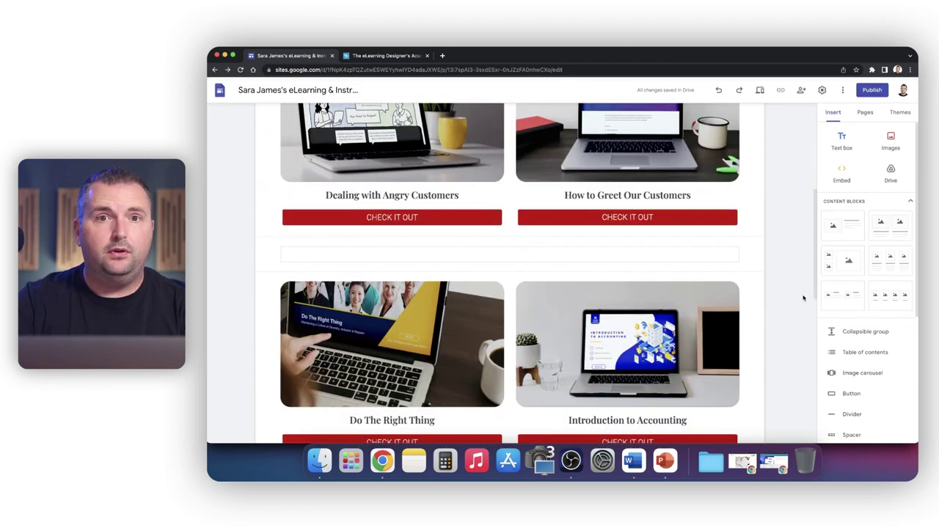
{"action": "scroll", "coordinate": [804, 297], "scroll_direction": "up", "scroll_amount": 3}
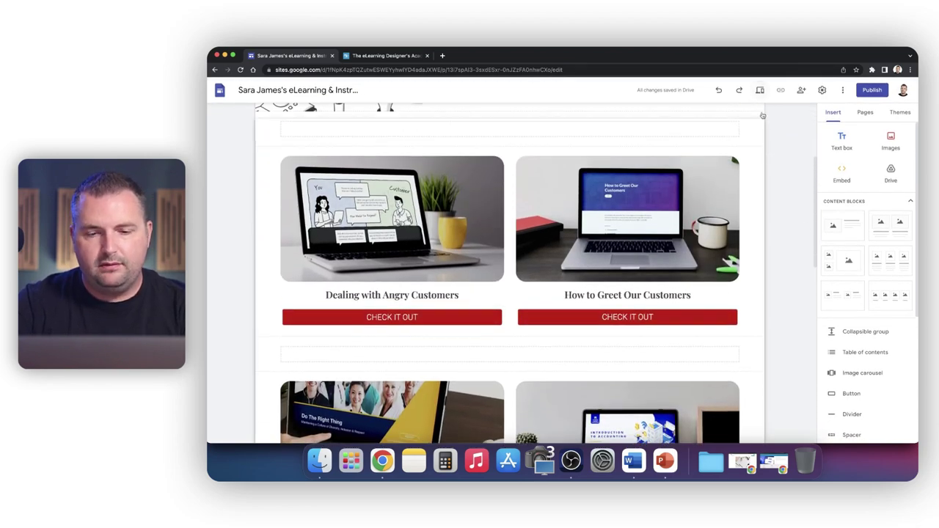
- Preview the Portfolio page at desktop width and scroll through the four project cards
{"action": "left_click", "coordinate": [759, 90]}
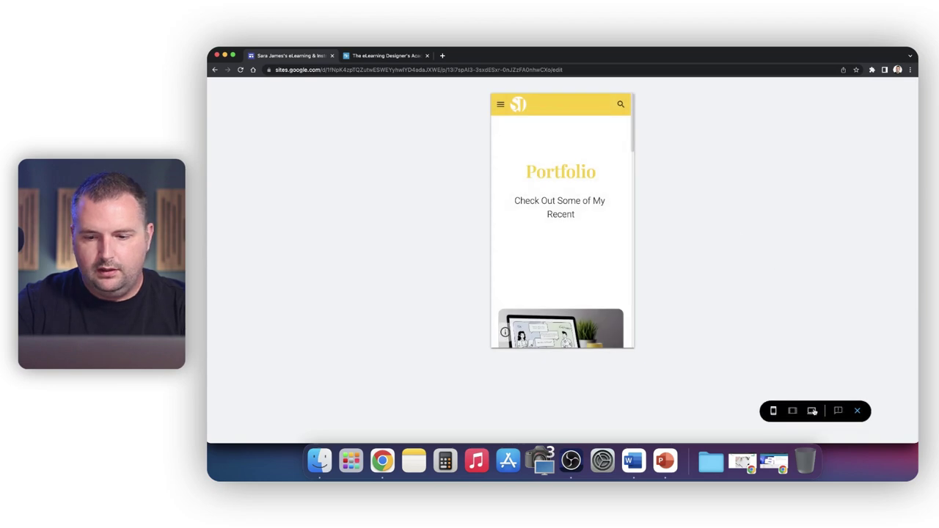
{"action": "left_click", "coordinate": [812, 411]}
{"action": "scroll", "coordinate": [781, 262], "scroll_direction": "down", "scroll_amount": 4}
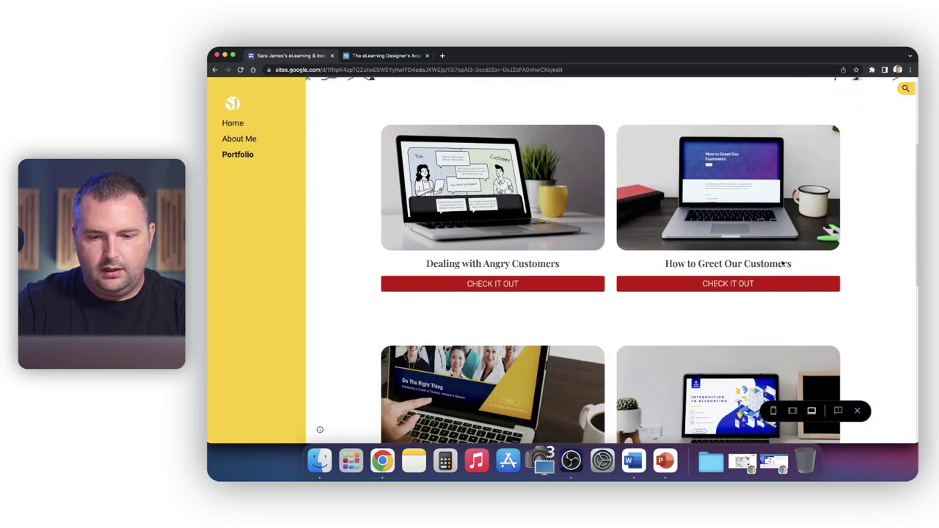
{"action": "scroll", "coordinate": [782, 264], "scroll_direction": "down", "scroll_amount": 5}
{"action": "scroll", "coordinate": [782, 262], "scroll_direction": "up", "scroll_amount": 5}
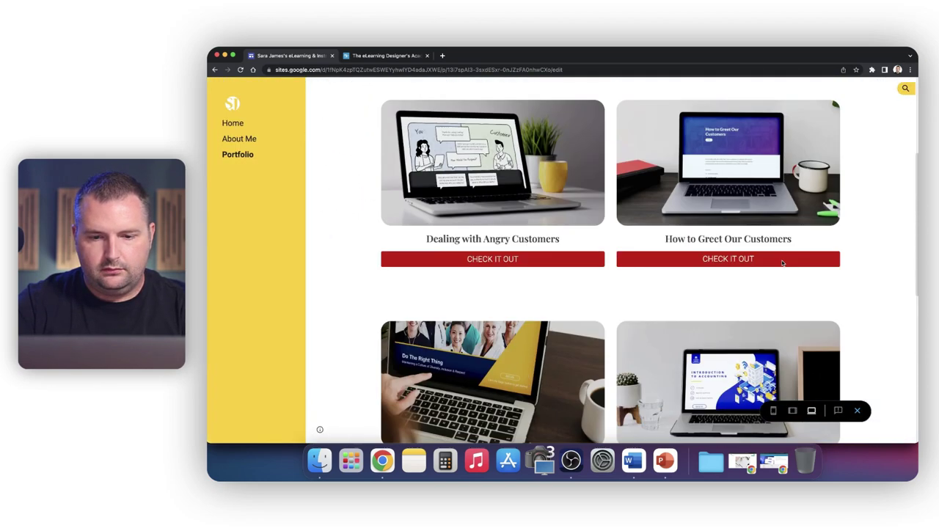
{"action": "scroll", "coordinate": [783, 262], "scroll_direction": "up", "scroll_amount": 3}
{"action": "scroll", "coordinate": [782, 263], "scroll_direction": "down", "scroll_amount": 3}
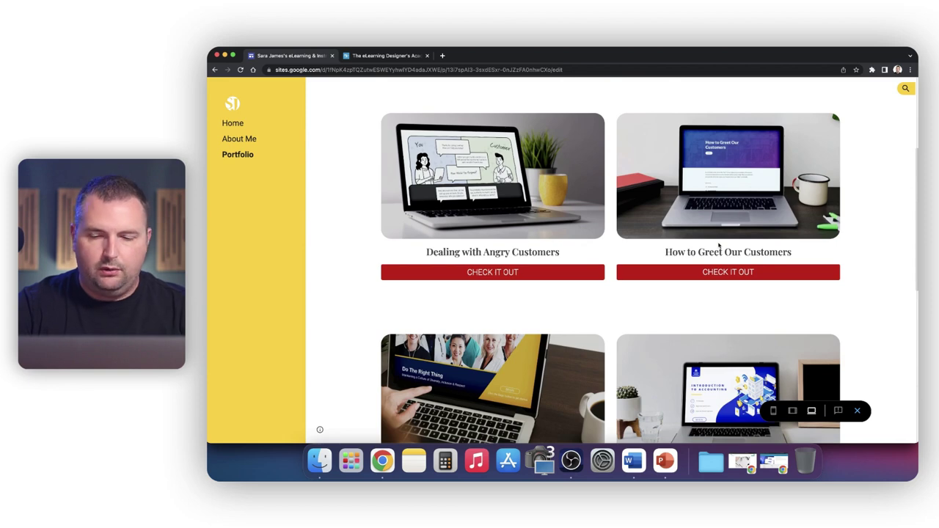
{"action": "scroll", "coordinate": [719, 246], "scroll_direction": "down", "scroll_amount": 5}
{"action": "scroll", "coordinate": [587, 349], "scroll_direction": "down", "scroll_amount": 1}
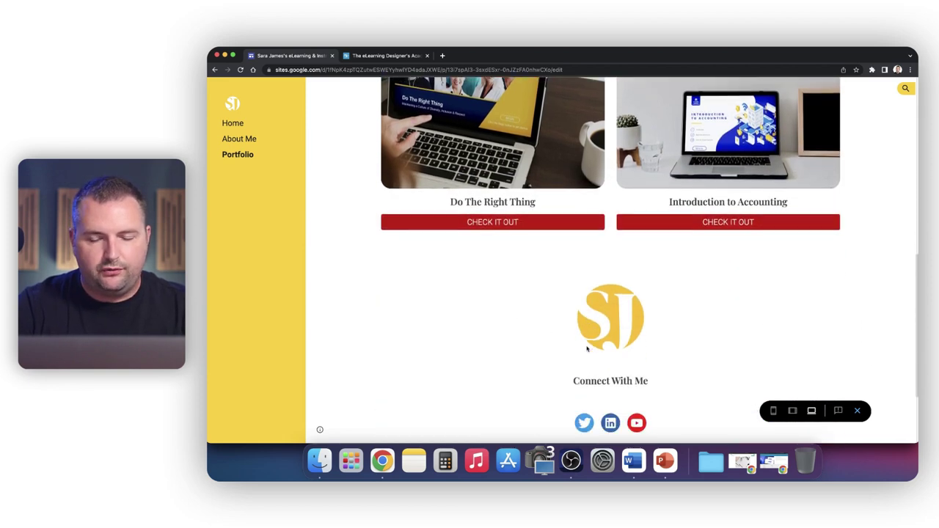
{"action": "scroll", "coordinate": [587, 348], "scroll_direction": "up", "scroll_amount": 2}
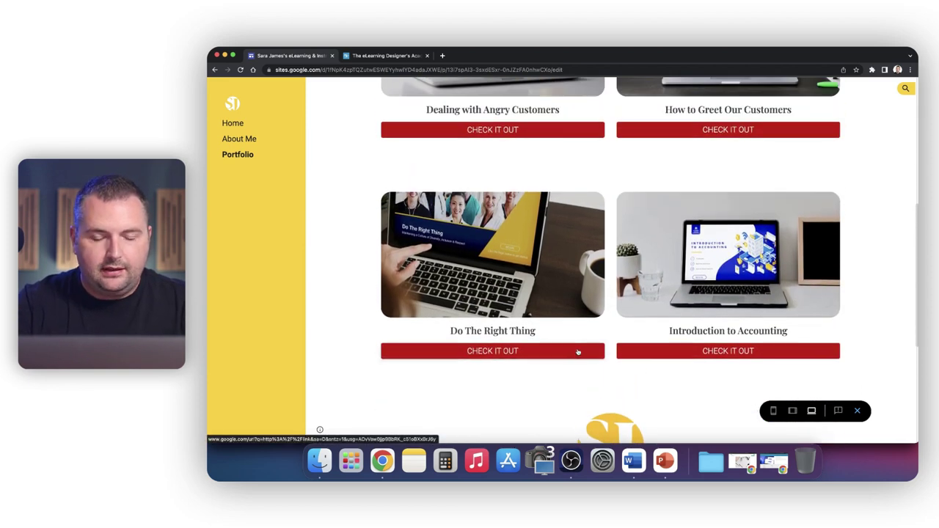
{"action": "scroll", "coordinate": [577, 351], "scroll_direction": "up", "scroll_amount": 1}
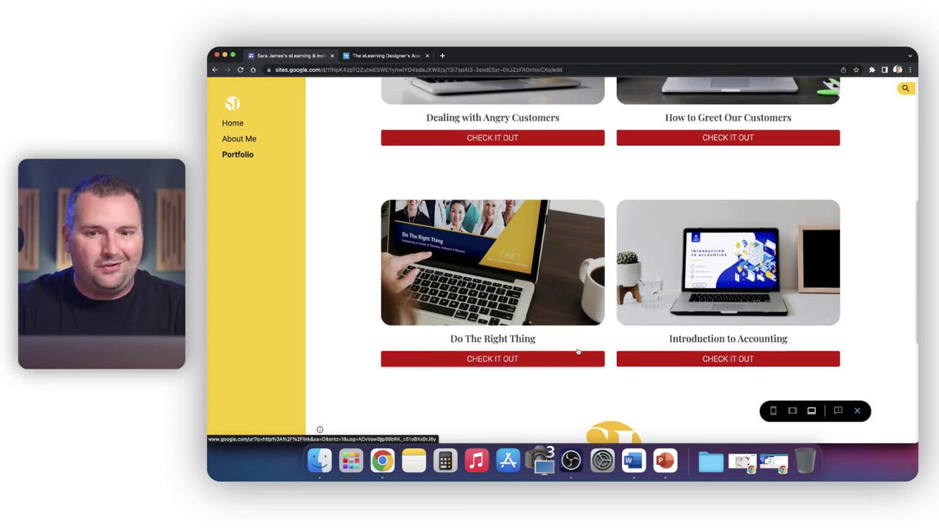
{"action": "scroll", "coordinate": [577, 352], "scroll_direction": "up", "scroll_amount": 3}
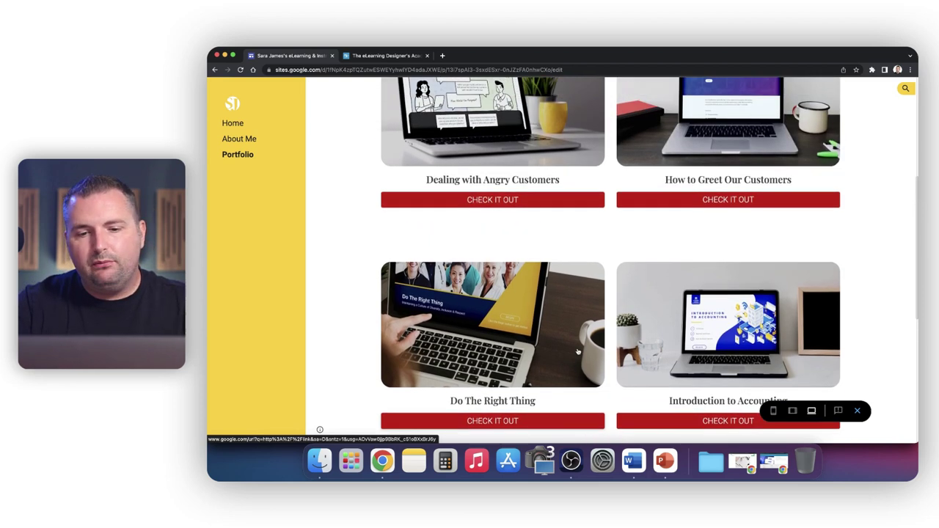
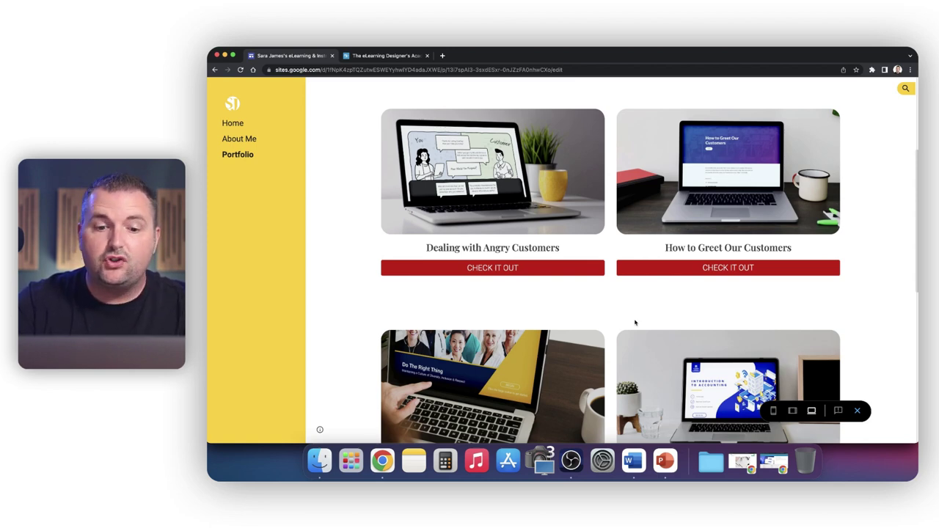
- Scroll through the Portfolio page preview twice to check each course card, returning to the editor
{"action": "scroll", "coordinate": [636, 322], "scroll_direction": "down", "scroll_amount": 2}
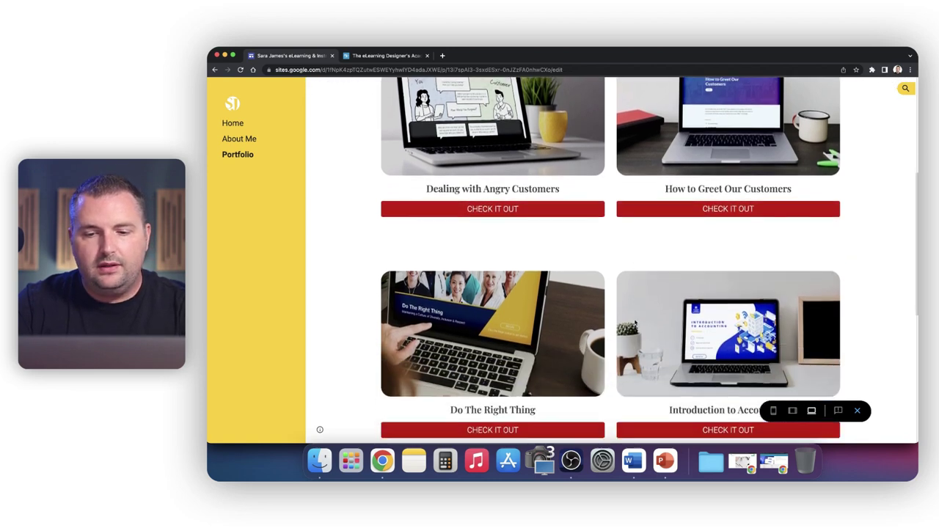
{"action": "scroll", "coordinate": [674, 261], "scroll_direction": "up", "scroll_amount": 2}
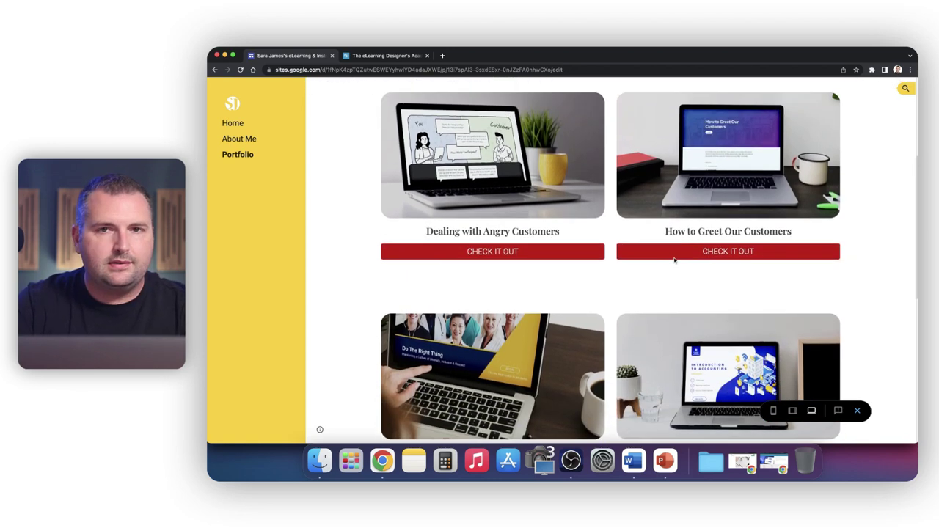
{"action": "scroll", "coordinate": [674, 260], "scroll_direction": "down", "scroll_amount": 2}
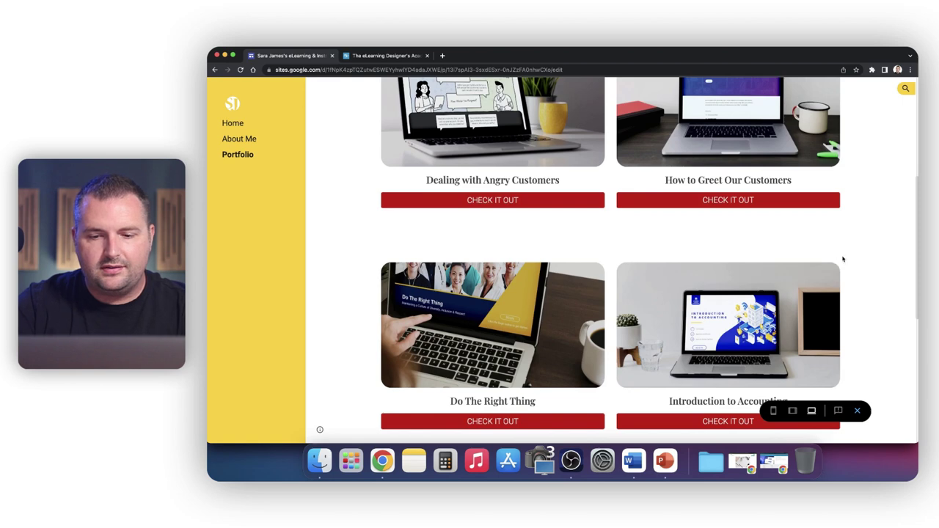
{"action": "scroll", "coordinate": [674, 260], "scroll_direction": "up", "scroll_amount": 3}
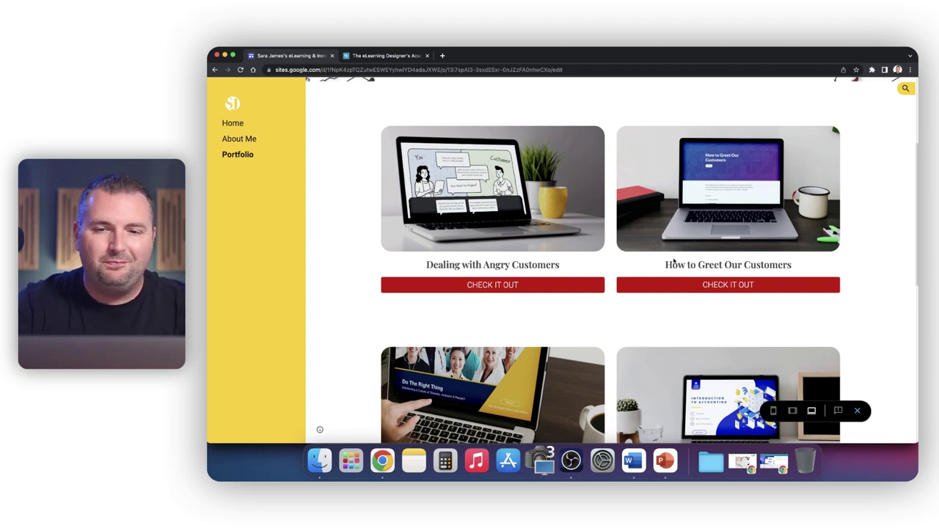
{"action": "scroll", "coordinate": [680, 345], "scroll_direction": "up", "scroll_amount": 2}
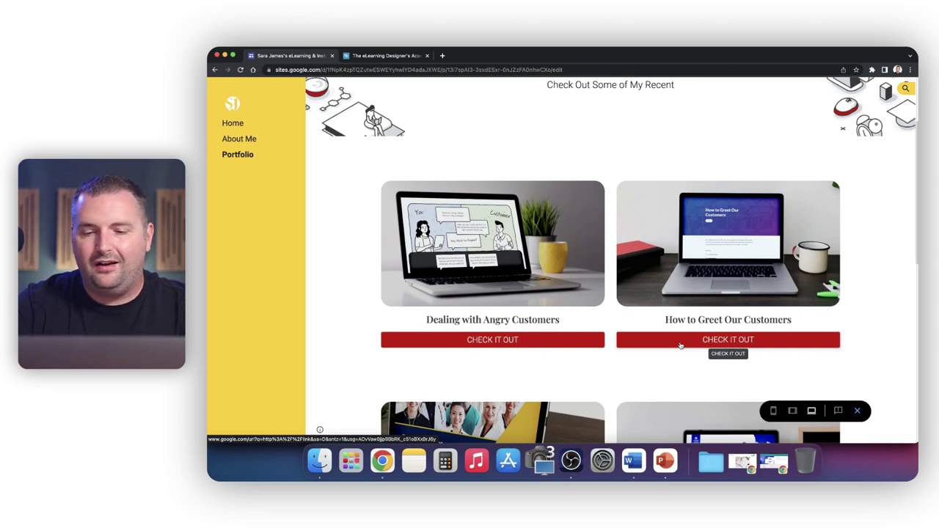
{"action": "scroll", "coordinate": [680, 345], "scroll_direction": "up", "scroll_amount": 1}
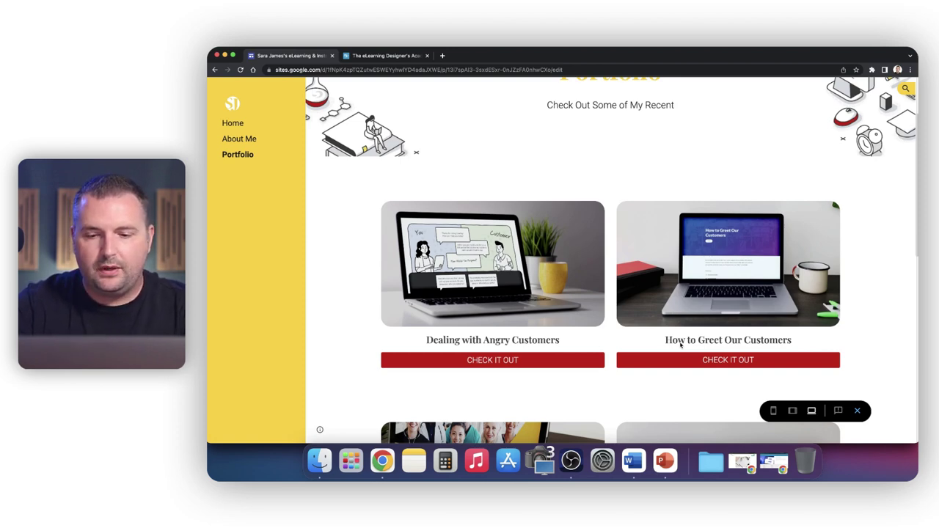
{"action": "left_click", "coordinate": [857, 411]}
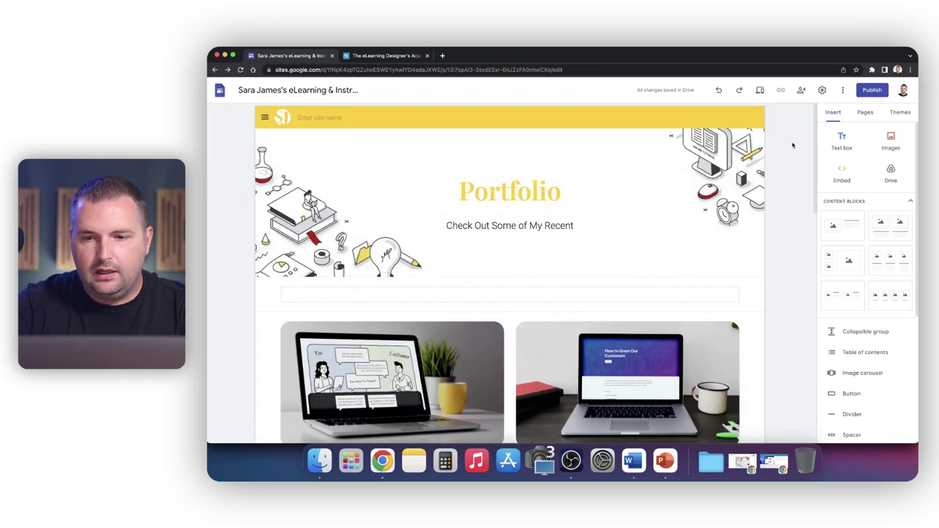
{"action": "left_click", "coordinate": [759, 89]}
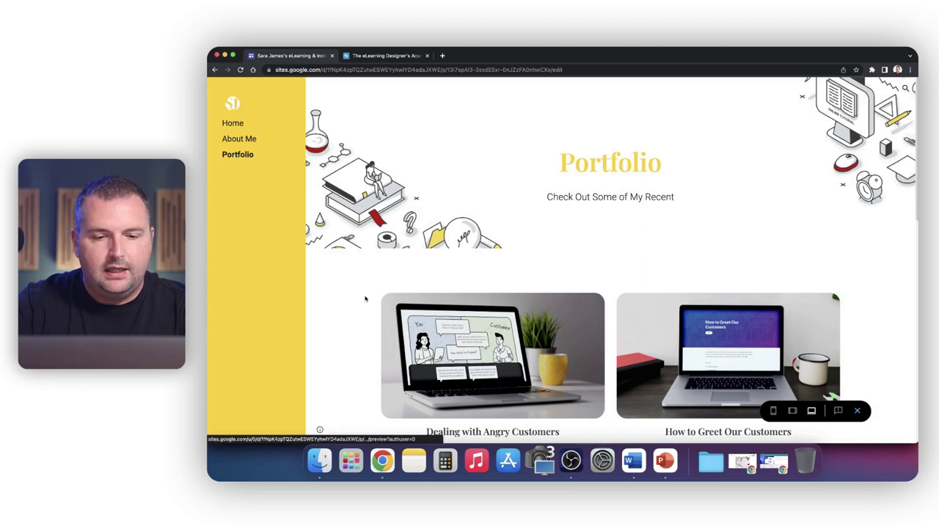
{"action": "scroll", "coordinate": [365, 299], "scroll_direction": "down", "scroll_amount": 3}
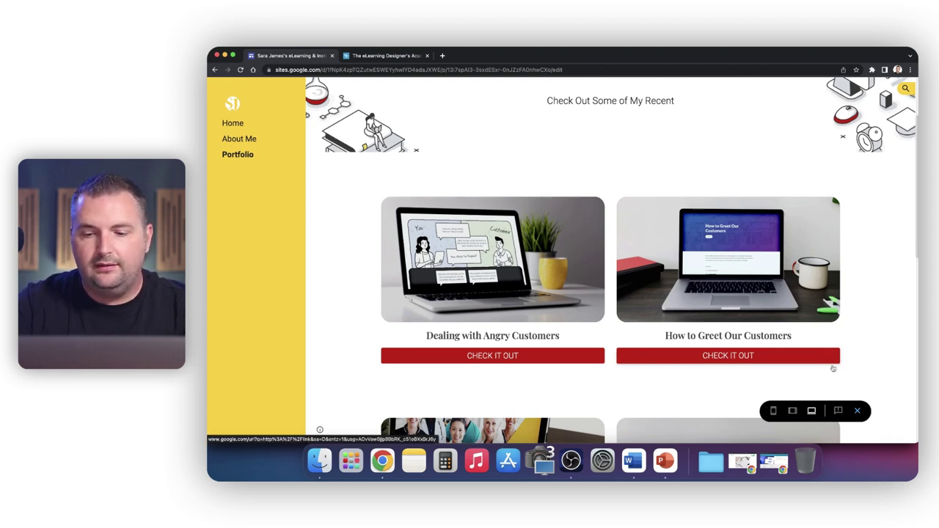
{"action": "left_click", "coordinate": [857, 411]}
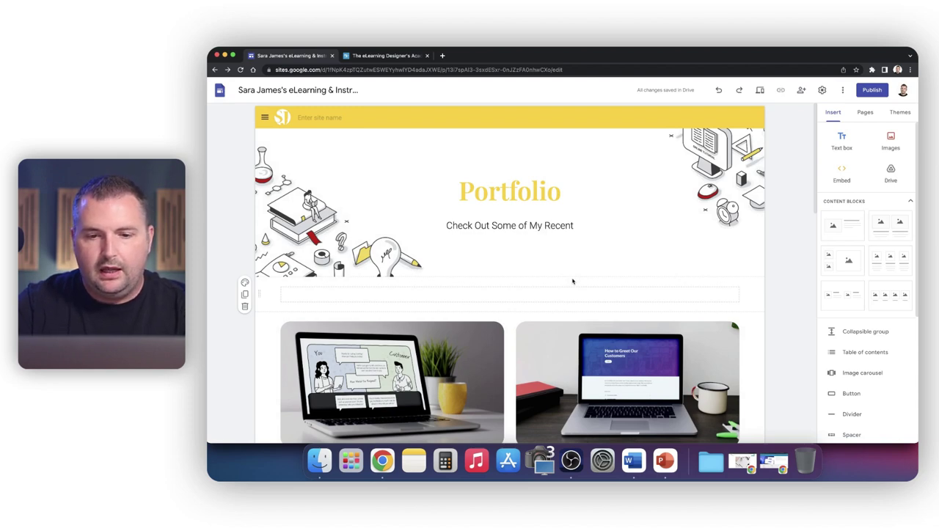
- Duplicate the Portfolio page from the Pages list
{"action": "left_click", "coordinate": [865, 112]}
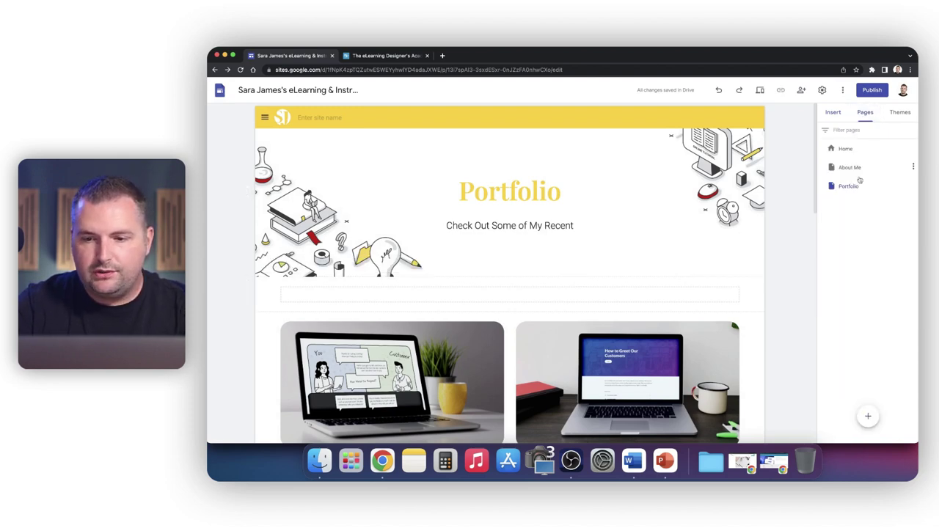
{"action": "left_click", "coordinate": [913, 186]}
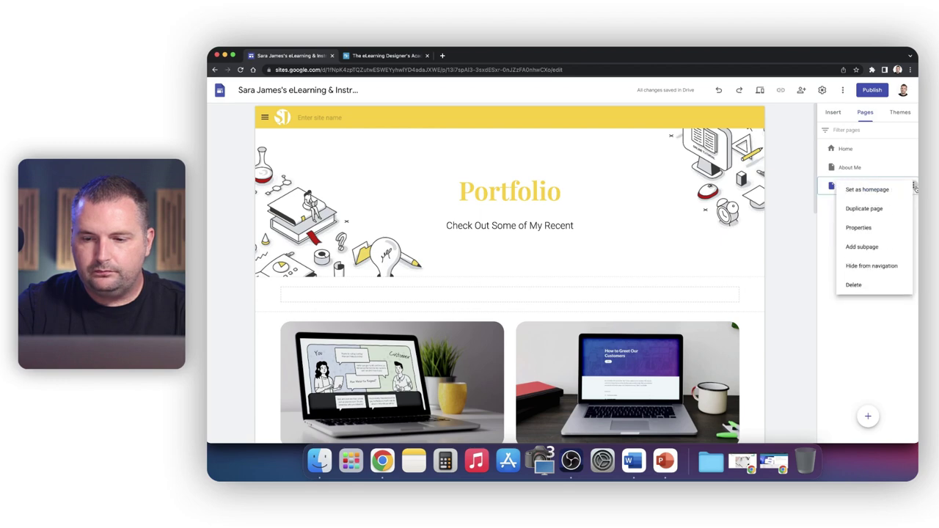
{"action": "left_click", "coordinate": [884, 209]}
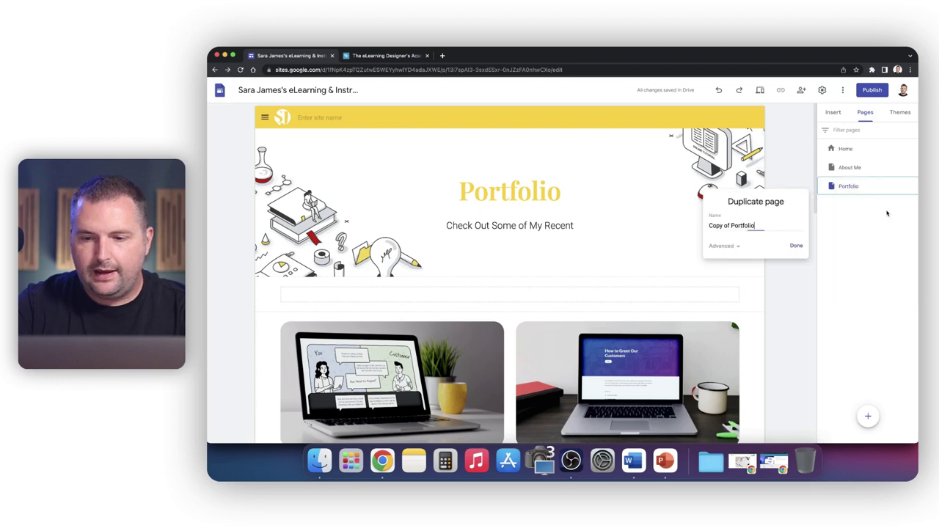
{"action": "triple_click", "coordinate": [759, 222]}
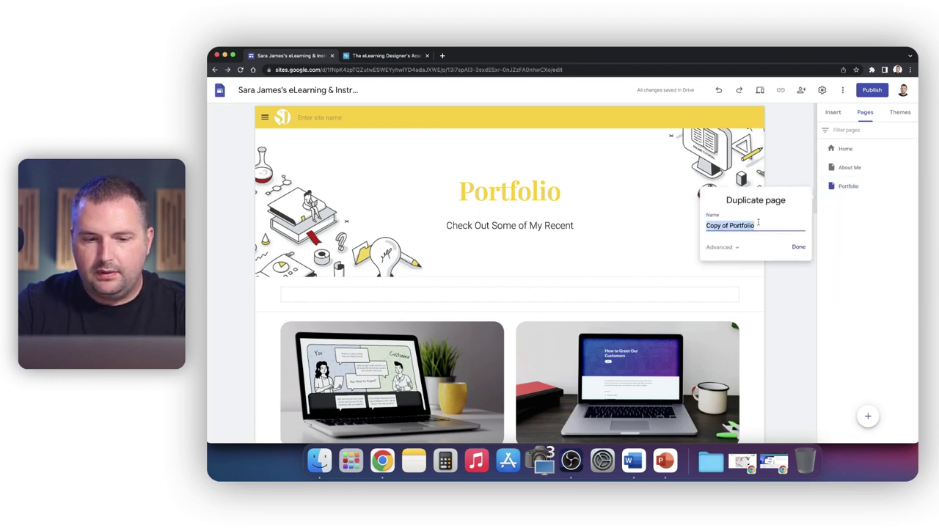
{"action": "left_click", "coordinate": [797, 248]}
- Rename the copy to 'Dealing with Angry Customers' and preview the site with it
{"action": "scroll", "coordinate": [405, 347], "scroll_direction": "down", "scroll_amount": 2}
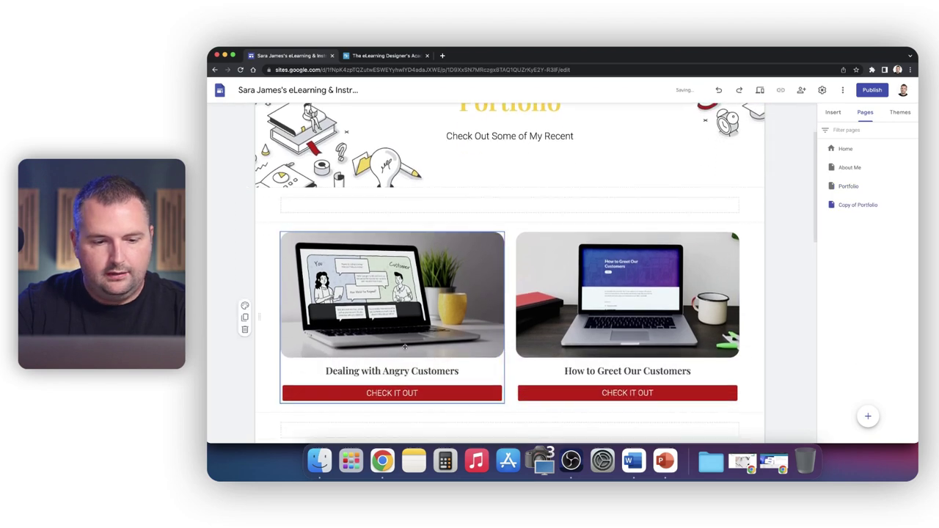
{"action": "double_click", "coordinate": [867, 205]}
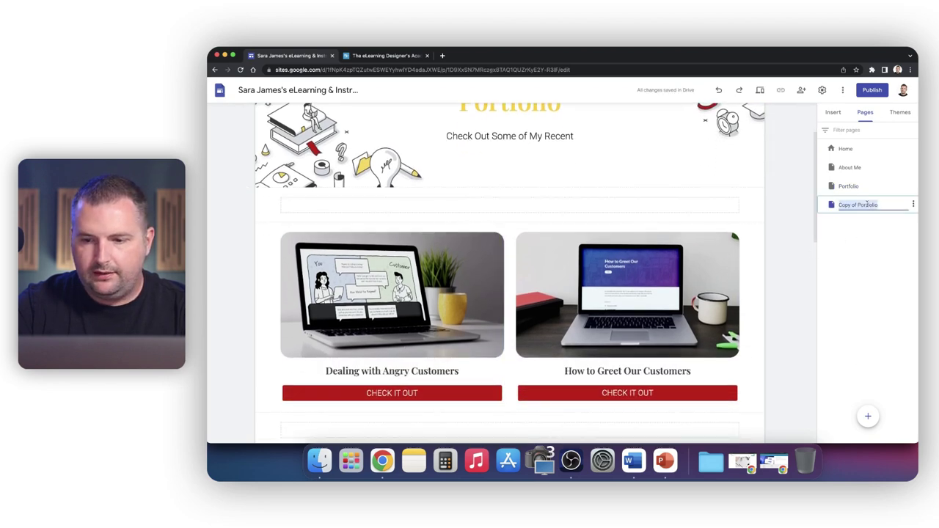
{"action": "type", "text": "Dealing with An"}
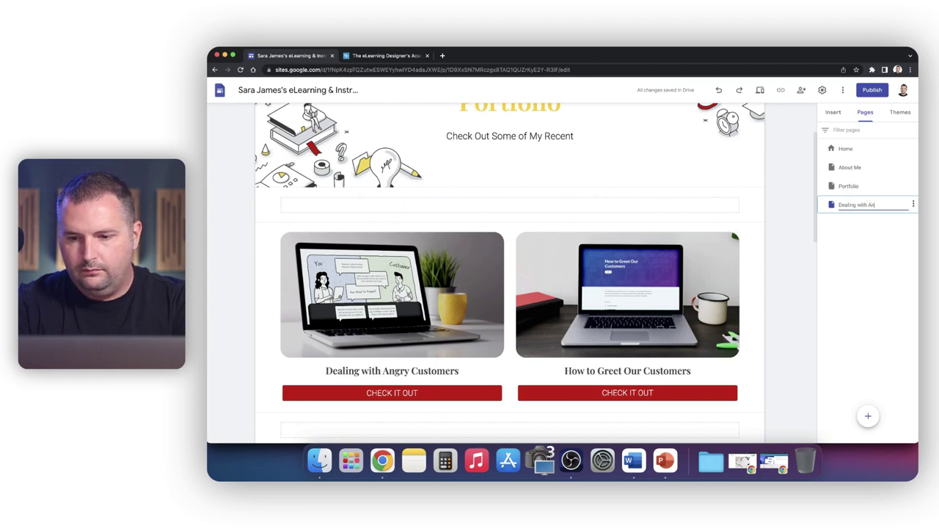
{"action": "type", "text": "gry Customers"}
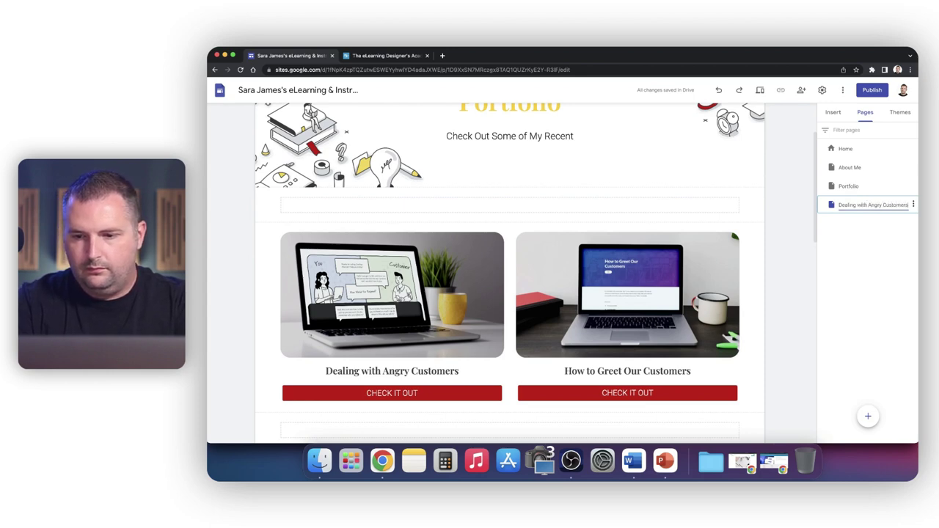
{"action": "key", "text": "Return"}
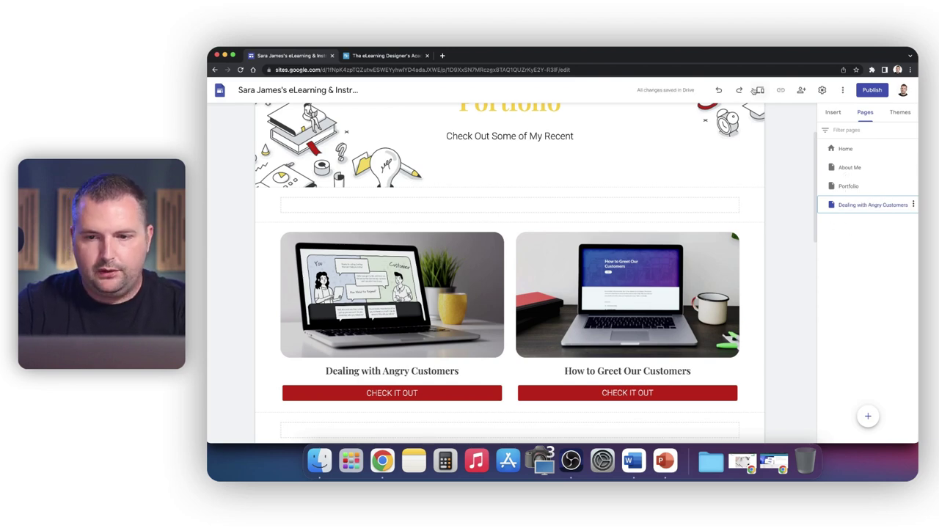
{"action": "left_click", "coordinate": [756, 90]}
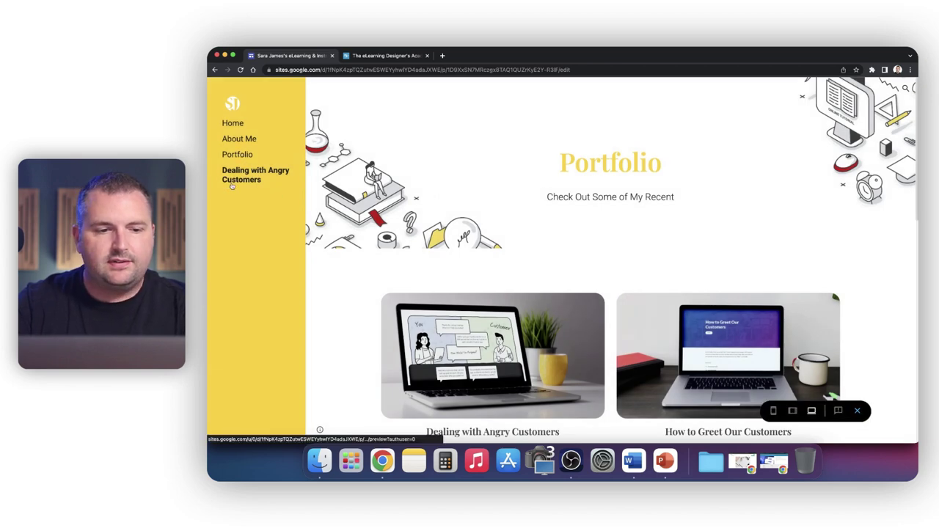
{"action": "left_click", "coordinate": [857, 411]}
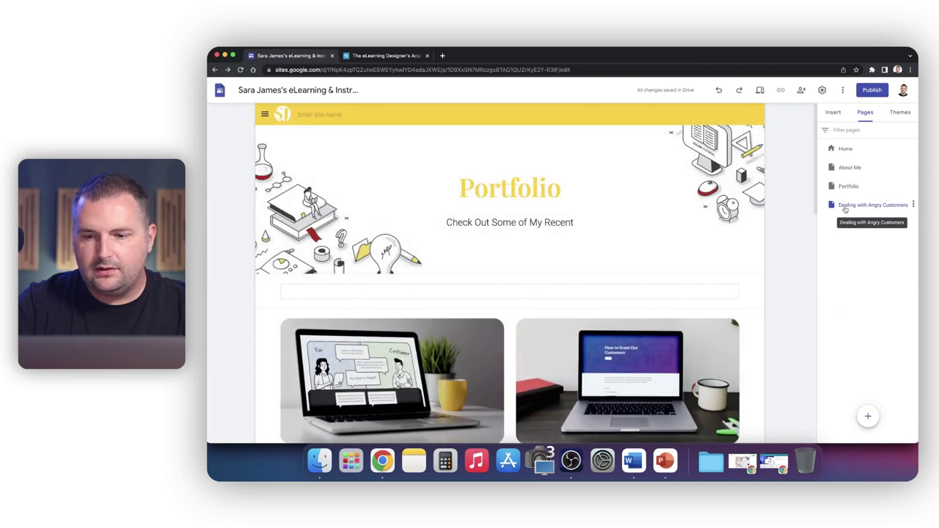
- Nest Dealing with Angry Customers under Portfolio and test the navigation dropdown in preview
{"action": "left_click_drag", "start_coordinate": [842, 198], "coordinate": [855, 193]}
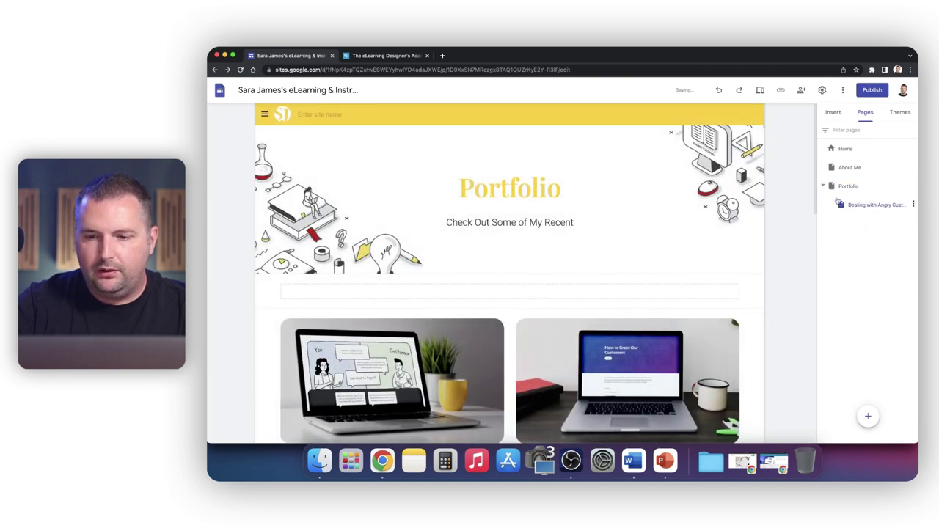
{"action": "left_click", "coordinate": [761, 90]}
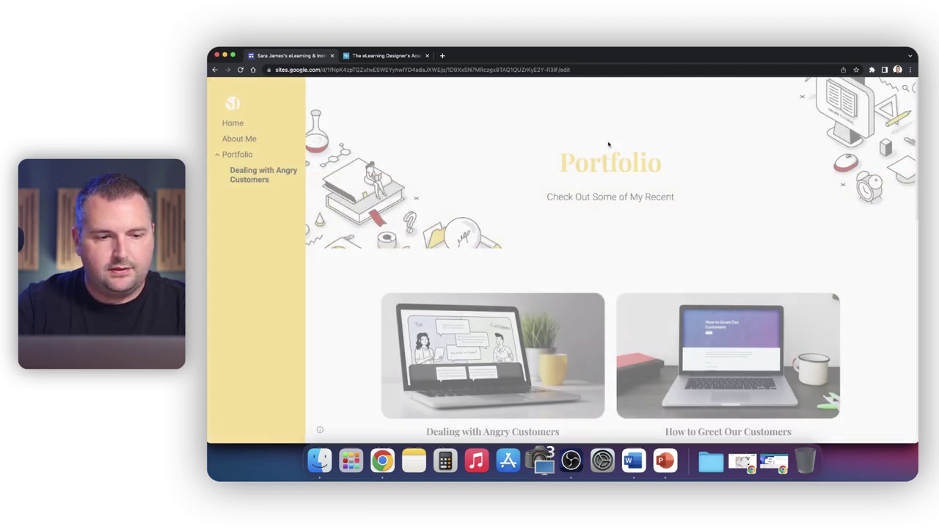
{"action": "left_click", "coordinate": [219, 155]}
{"action": "left_click", "coordinate": [218, 155]}
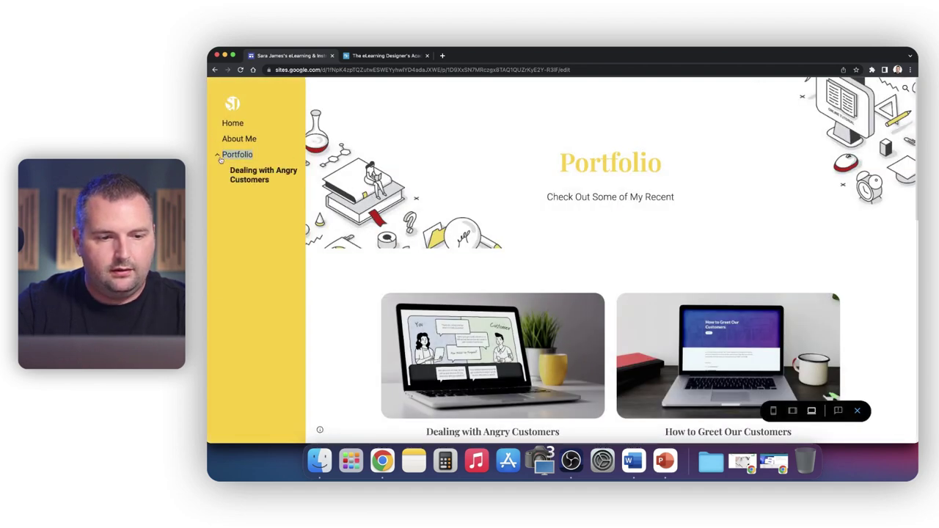
{"action": "left_click", "coordinate": [219, 156]}
{"action": "left_click", "coordinate": [219, 157]}
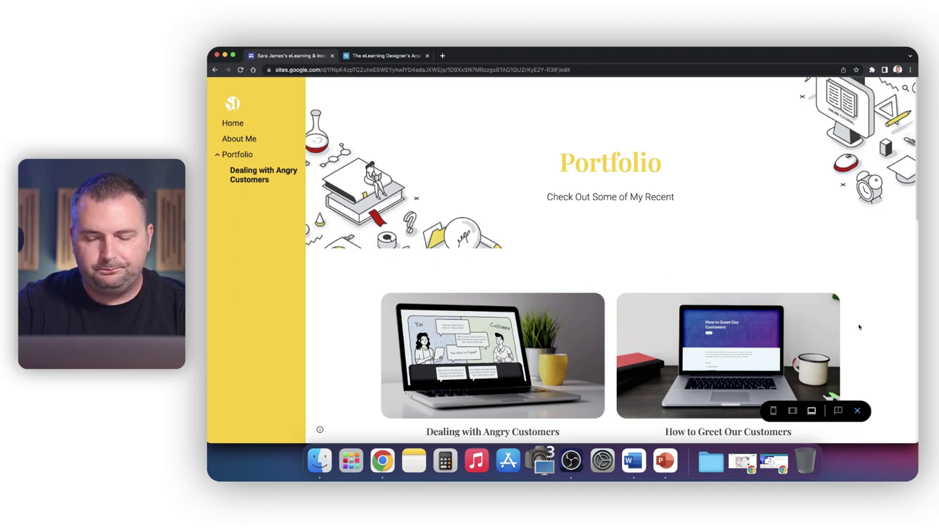
{"action": "left_click", "coordinate": [857, 410]}
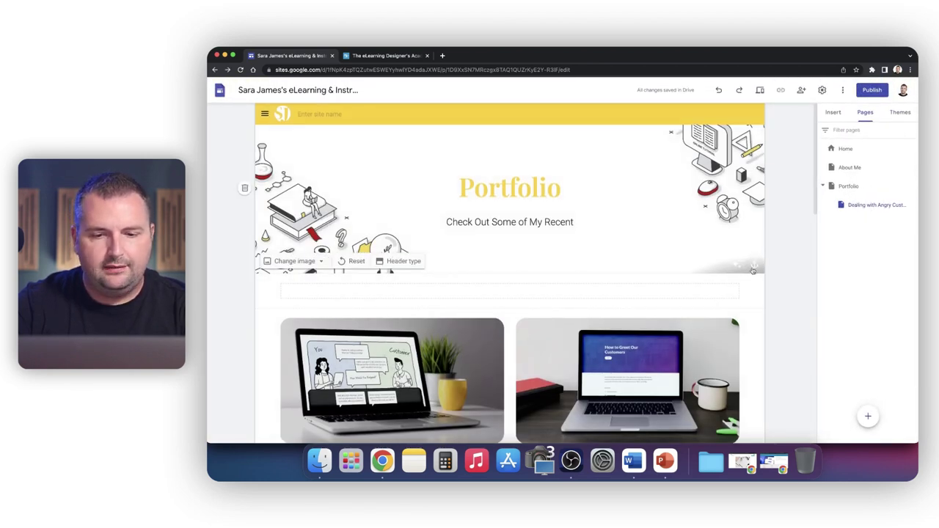
- Delete the two leftover card sections below the header, then switch to the Word content document
{"action": "scroll", "coordinate": [763, 270], "scroll_direction": "down", "scroll_amount": 3}
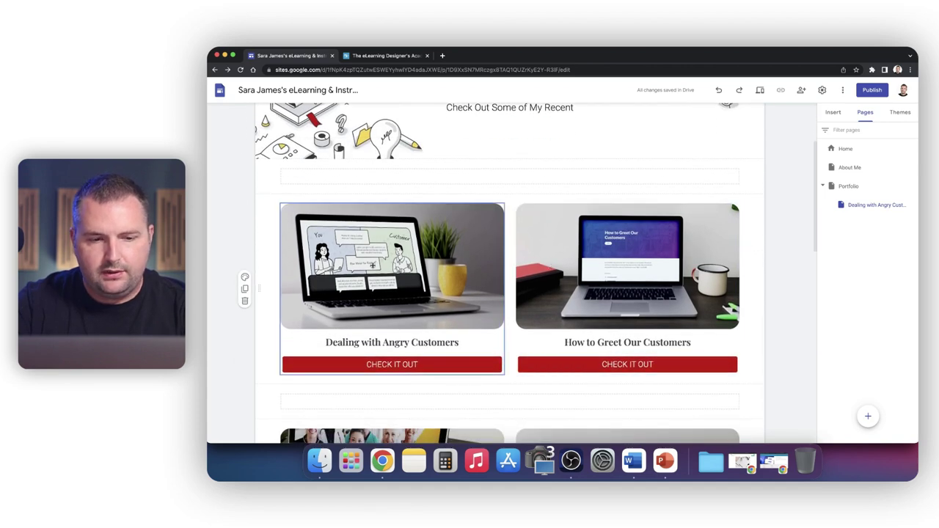
{"action": "left_click", "coordinate": [245, 304]}
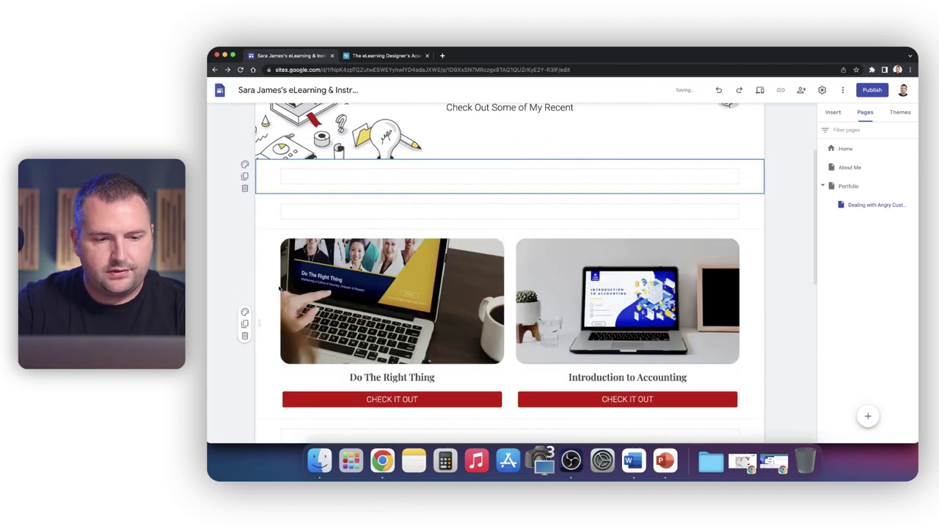
{"action": "left_click", "coordinate": [245, 336]}
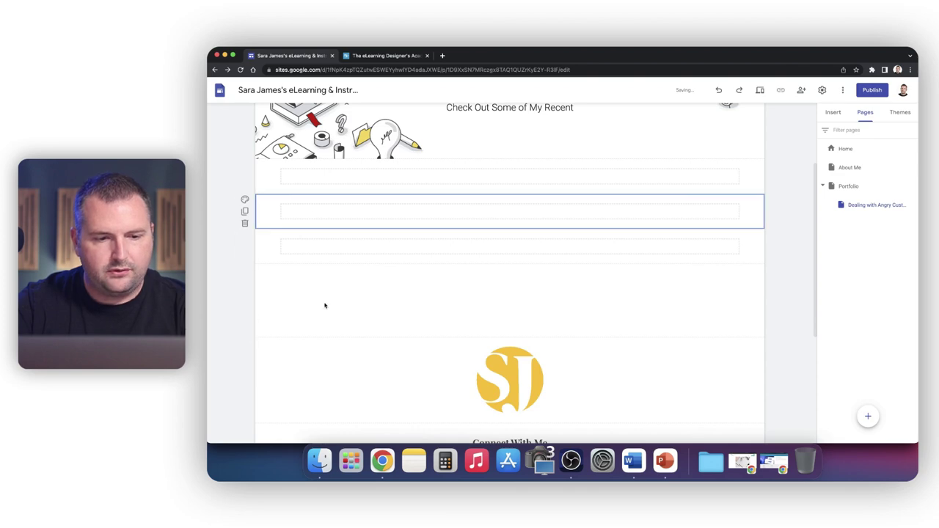
{"action": "scroll", "coordinate": [325, 305], "scroll_direction": "up", "scroll_amount": 3}
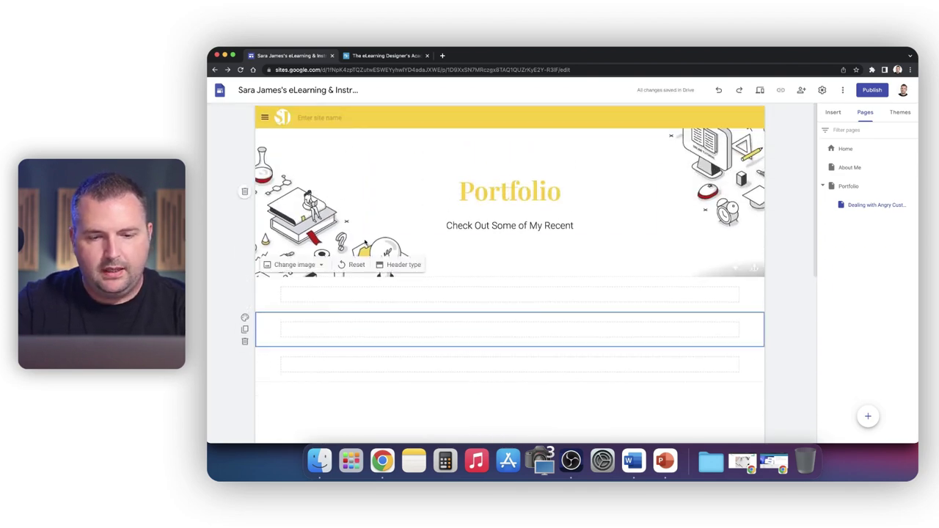
{"action": "left_click", "coordinate": [634, 460]}
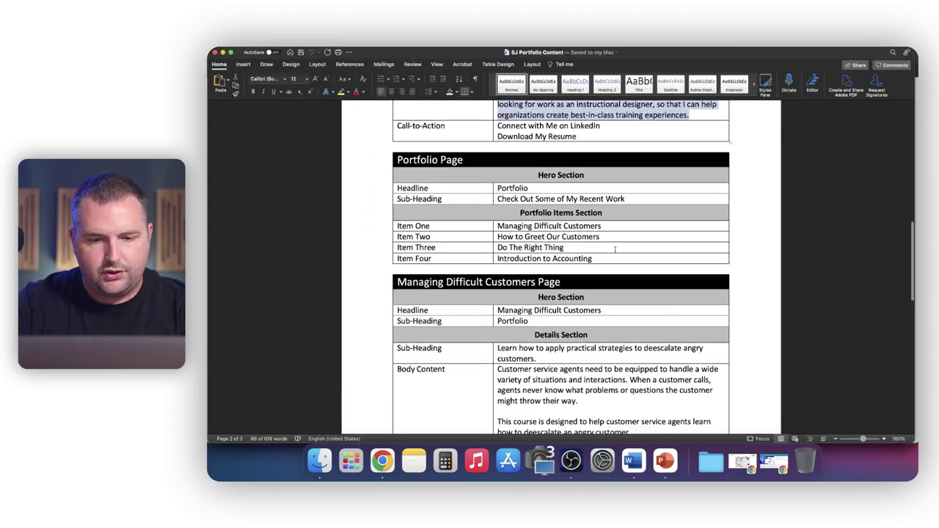
- Scroll the Word document to the Managing Difficult Customers Page headline and sub-heading
{"action": "scroll", "coordinate": [476, 141], "scroll_direction": "down", "scroll_amount": 5}
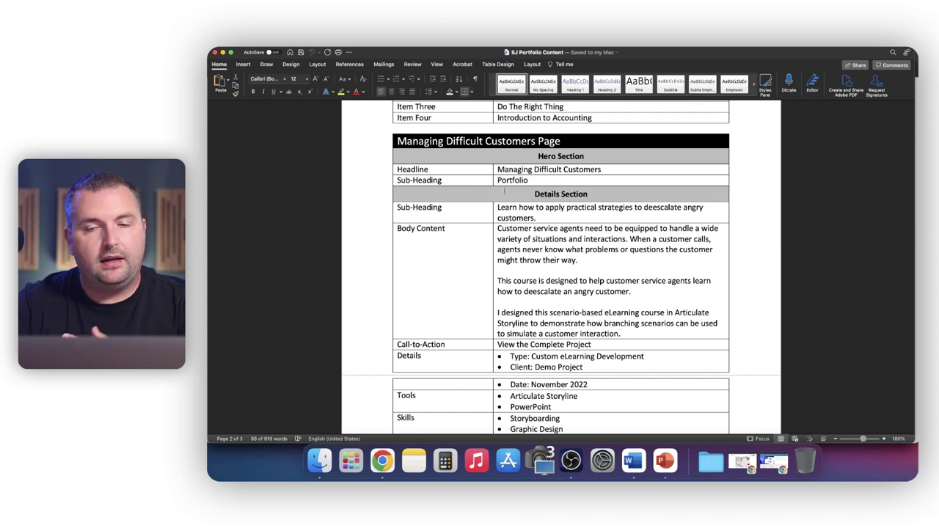
- Change the page title to 'Dealing with Angry Customers' and the subtitle to 'Portfolio'
{"action": "left_click", "coordinate": [382, 462]}
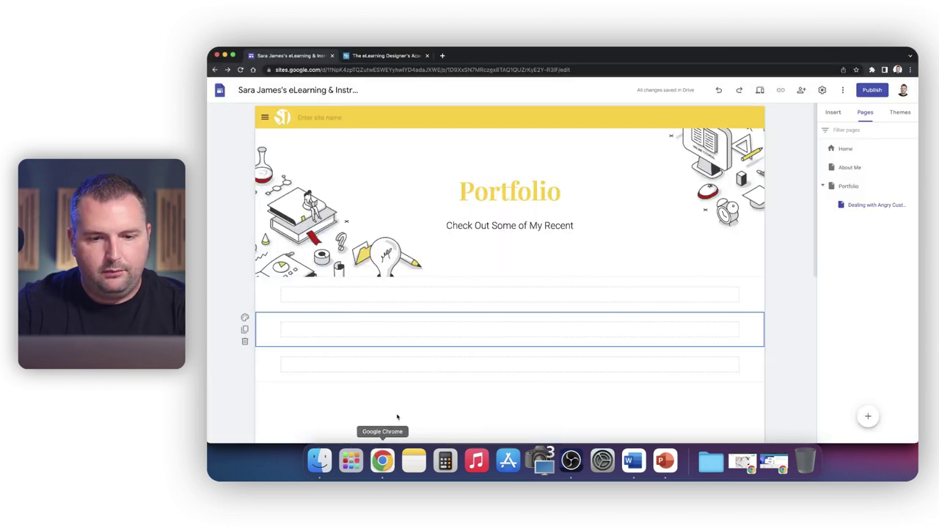
{"action": "left_click", "coordinate": [496, 197]}
{"action": "double_click", "coordinate": [507, 192]}
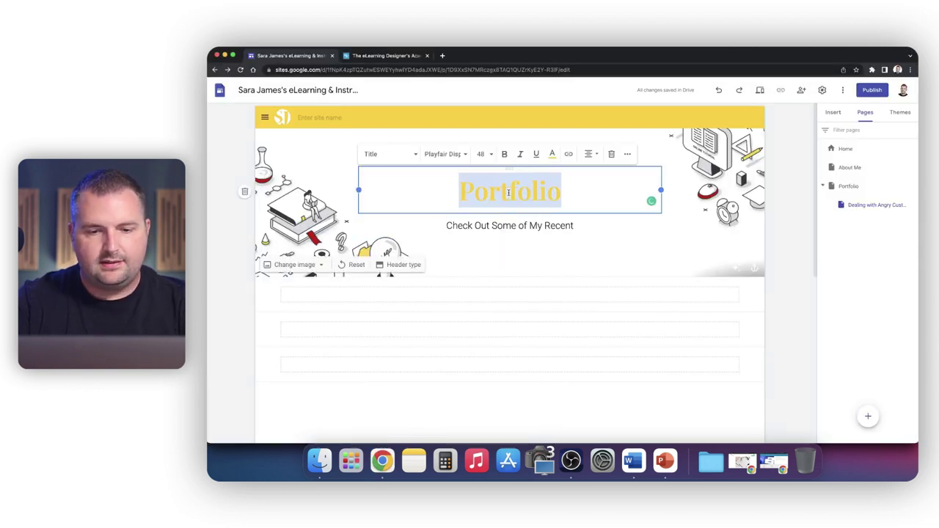
{"action": "type", "text": "D"}
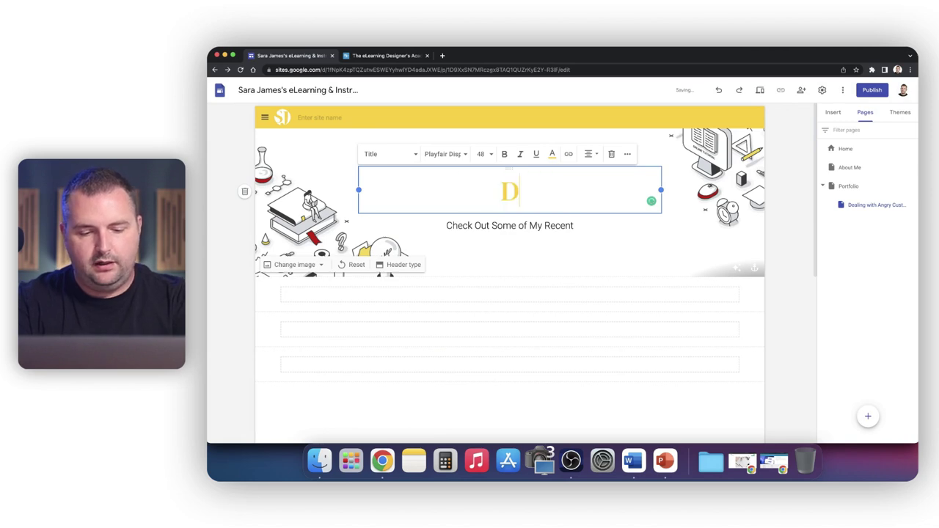
{"action": "type", "text": "ealing with Angry Customers"}
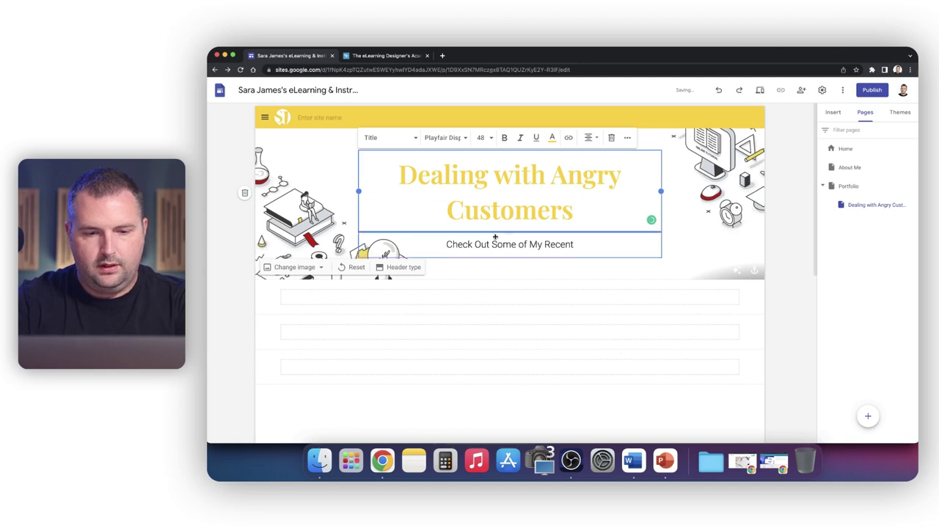
{"action": "triple_click", "coordinate": [492, 245]}
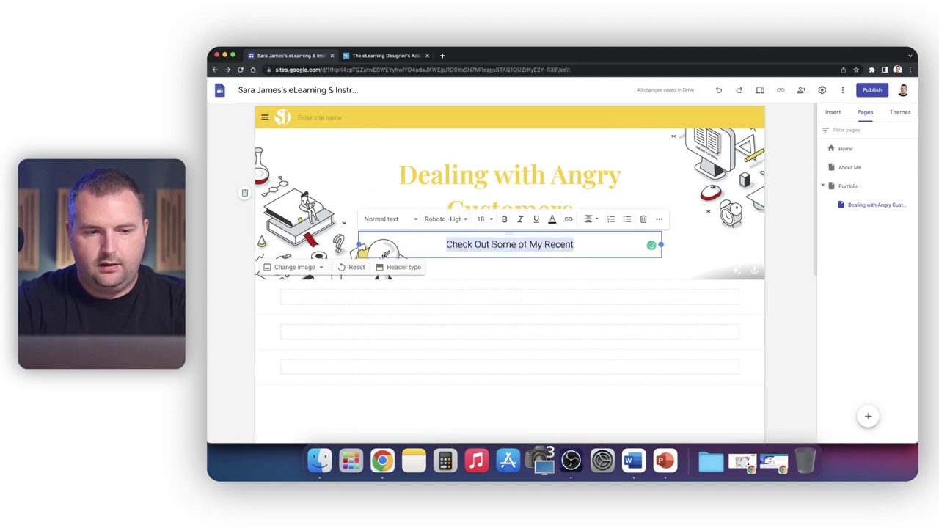
{"action": "type", "text": "Portfolio"}
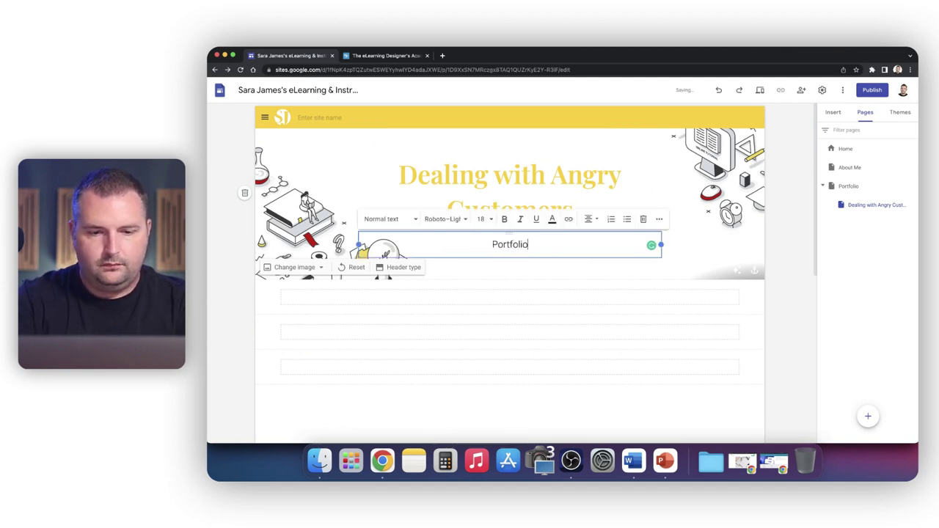
{"action": "left_click", "coordinate": [784, 228]}
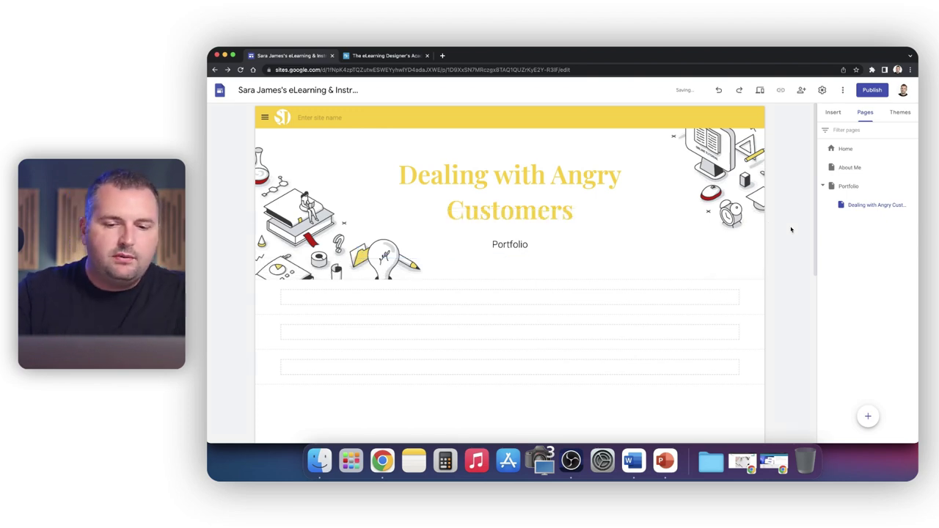
{"action": "scroll", "coordinate": [791, 230], "scroll_direction": "down", "scroll_amount": 1}
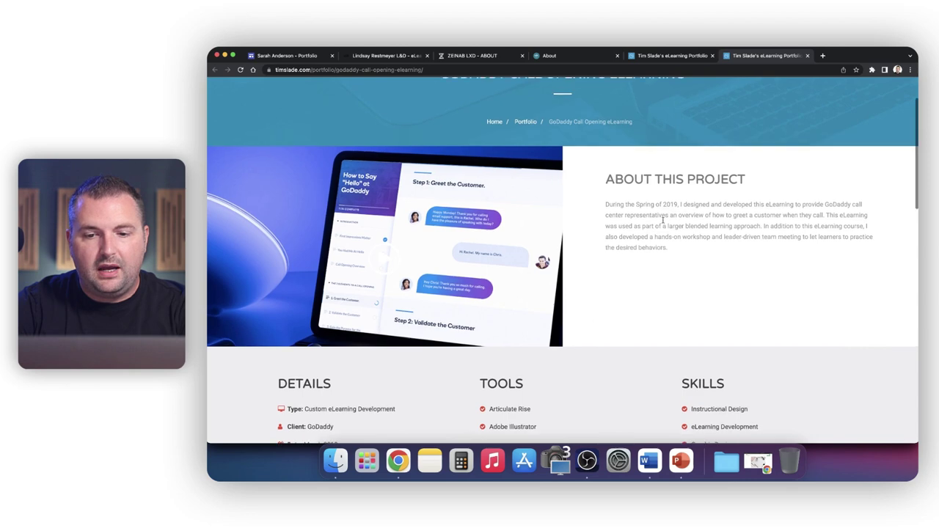
- Read the GoDaddy Call Opening project's About this project description on timslade.com
{"action": "scroll", "coordinate": [662, 219], "scroll_direction": "up", "scroll_amount": 2}
{"action": "scroll", "coordinate": [663, 220], "scroll_direction": "down", "scroll_amount": 10}
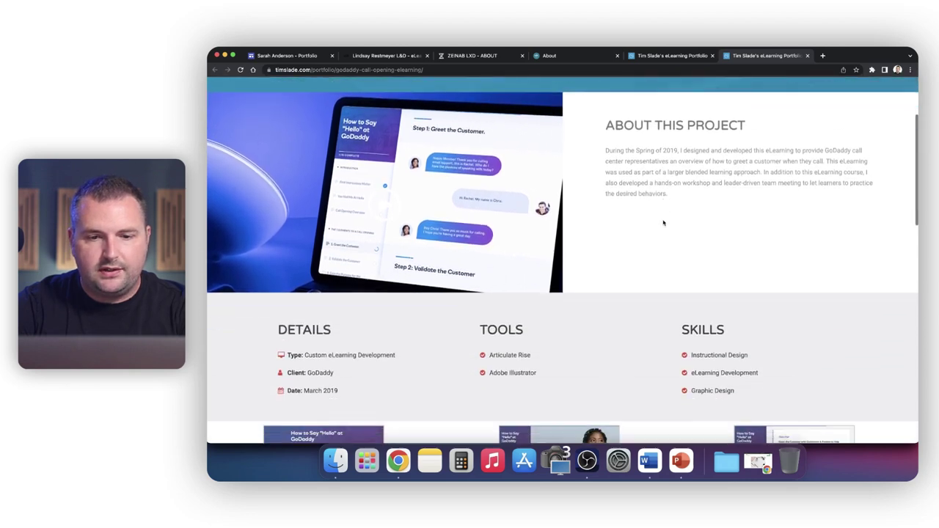
{"action": "scroll", "coordinate": [663, 222], "scroll_direction": "up", "scroll_amount": 10}
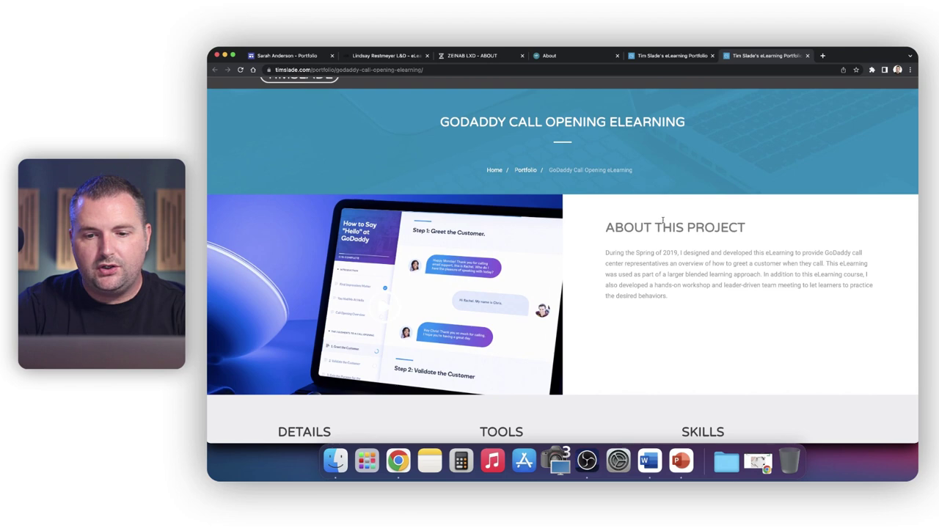
{"action": "left_click_drag", "start_coordinate": [626, 224], "coordinate": [725, 309]}
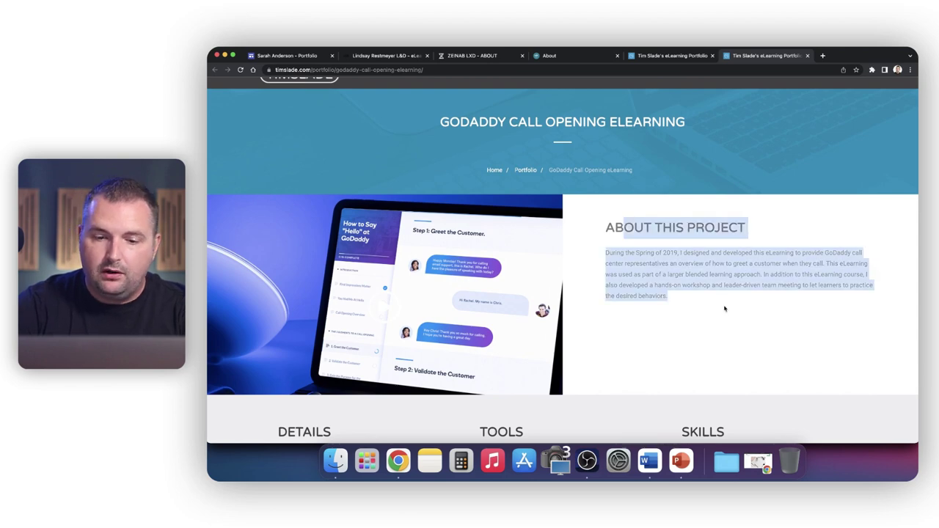
{"action": "scroll", "coordinate": [725, 309], "scroll_direction": "down", "scroll_amount": 3}
{"action": "scroll", "coordinate": [723, 308], "scroll_direction": "up", "scroll_amount": 2}
- Play the demo video, scrub it to 0:36, pause, and scroll to the screenshot grid
{"action": "left_click", "coordinate": [377, 237]}
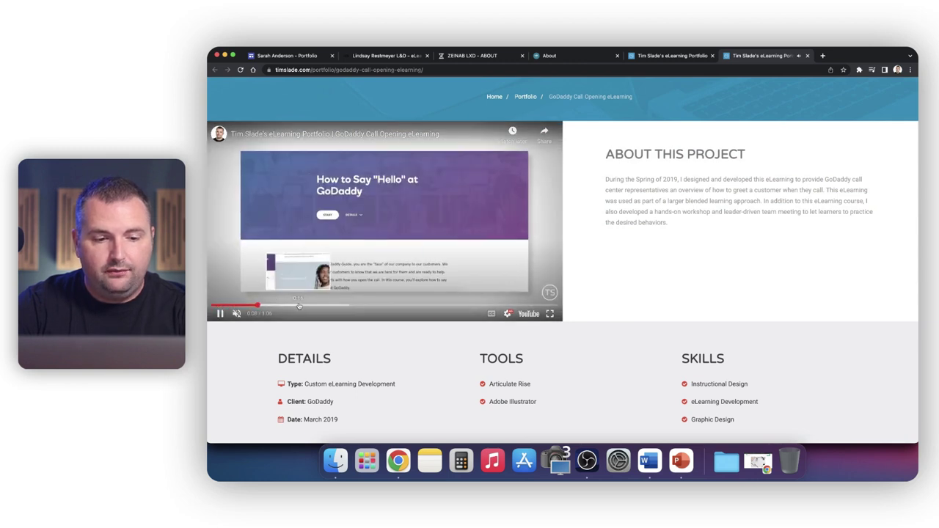
{"action": "left_click", "coordinate": [342, 307]}
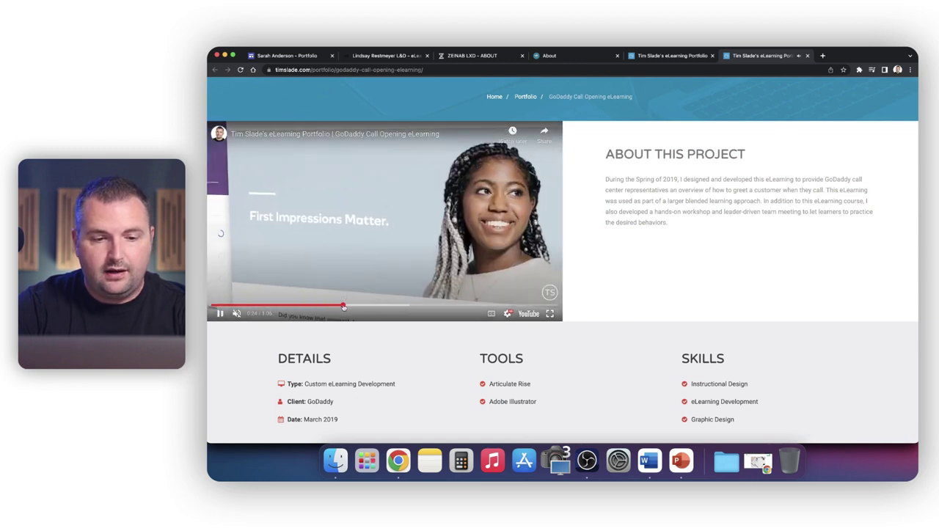
{"action": "left_click_drag", "start_coordinate": [343, 307], "coordinate": [403, 306]}
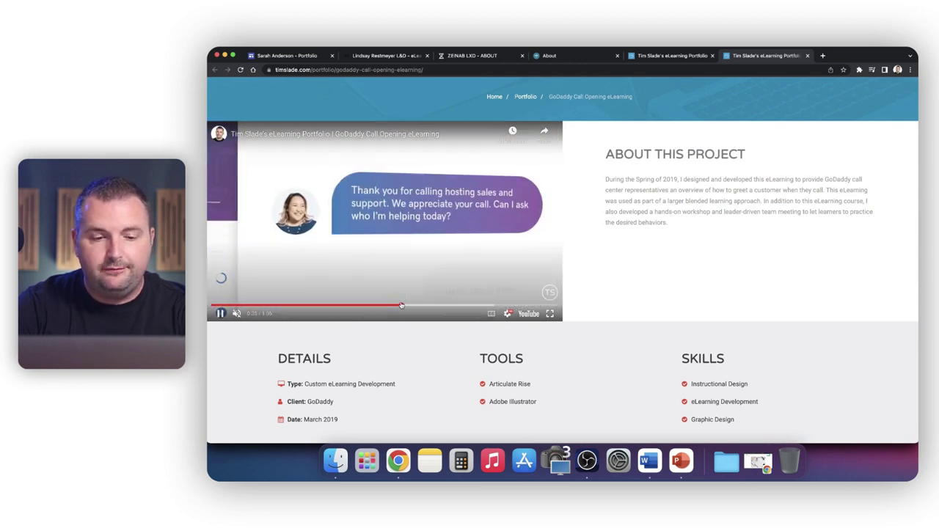
{"action": "left_click", "coordinate": [220, 313]}
{"action": "scroll", "coordinate": [242, 360], "scroll_direction": "down", "scroll_amount": 2}
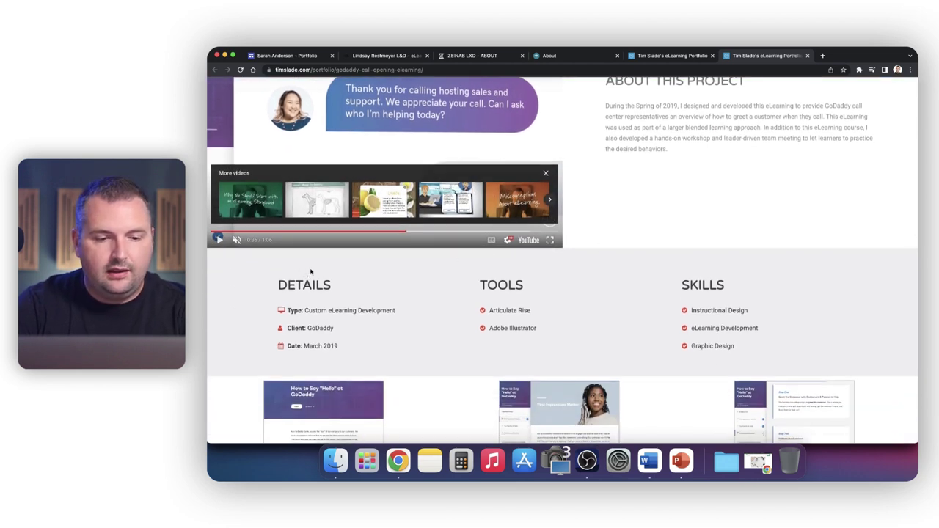
{"action": "scroll", "coordinate": [687, 342], "scroll_direction": "down", "scroll_amount": 3}
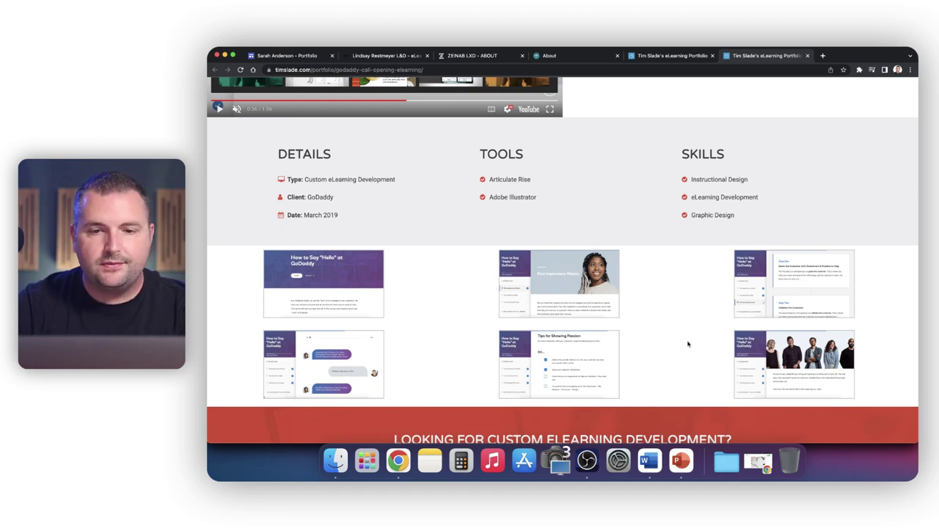
- Browse the Canine Nose Work course page from the eLearning Modules portfolio, then return to the editor tab
{"action": "left_click", "coordinate": [400, 59]}
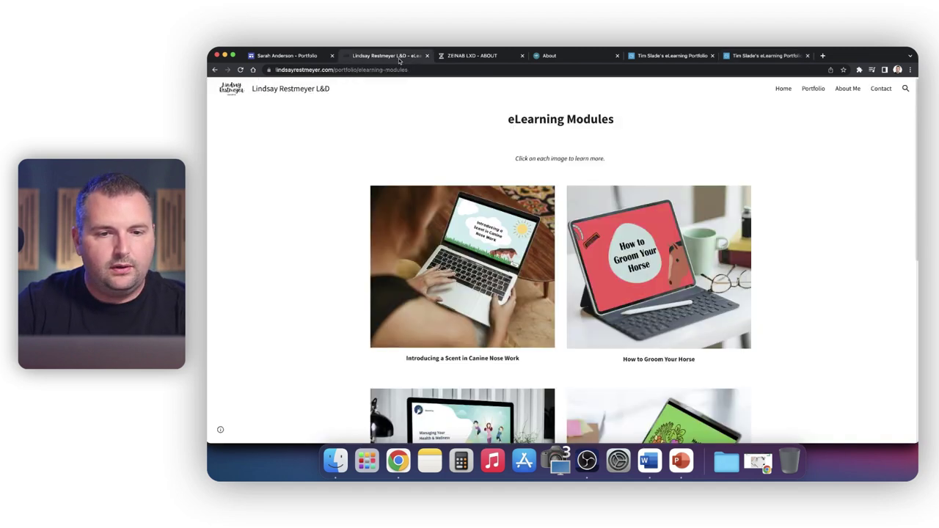
{"action": "left_click", "coordinate": [411, 223]}
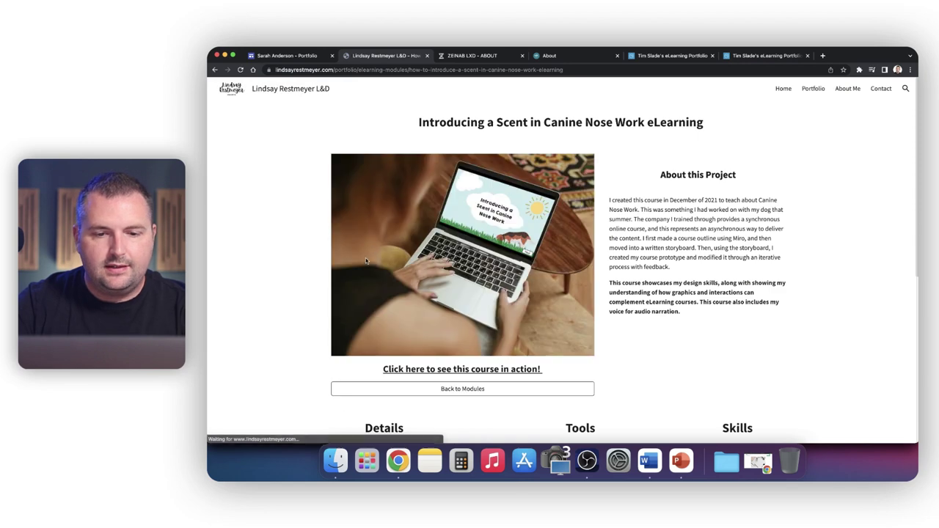
{"action": "scroll", "coordinate": [365, 257], "scroll_direction": "down", "scroll_amount": 3}
{"action": "scroll", "coordinate": [365, 260], "scroll_direction": "up", "scroll_amount": 3}
{"action": "scroll", "coordinate": [617, 308], "scroll_direction": "down", "scroll_amount": 8}
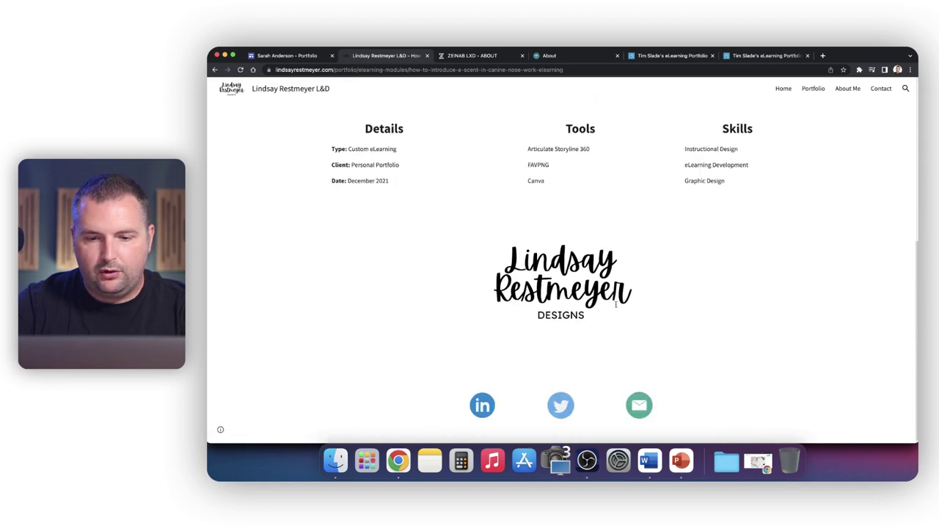
{"action": "key", "text": "ctrl+shift+Tab"}
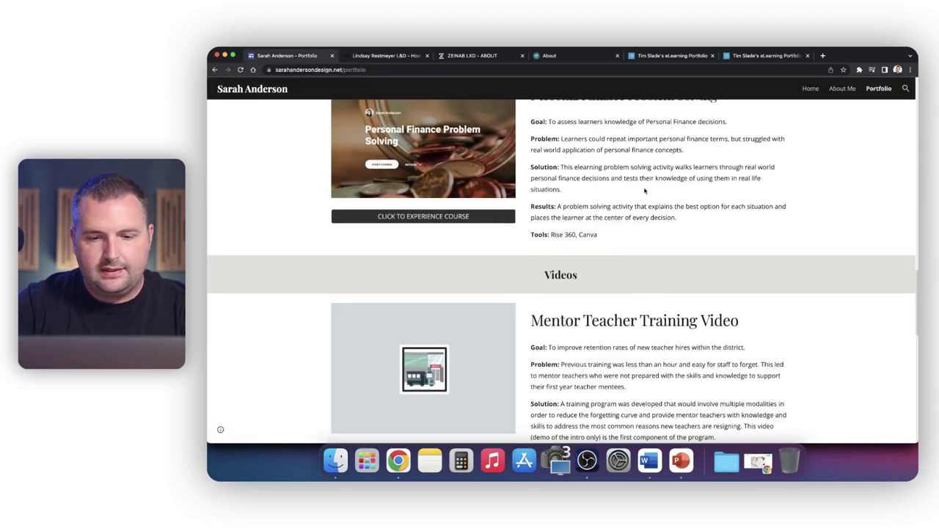
{"action": "scroll", "coordinate": [645, 191], "scroll_direction": "up", "scroll_amount": 2}
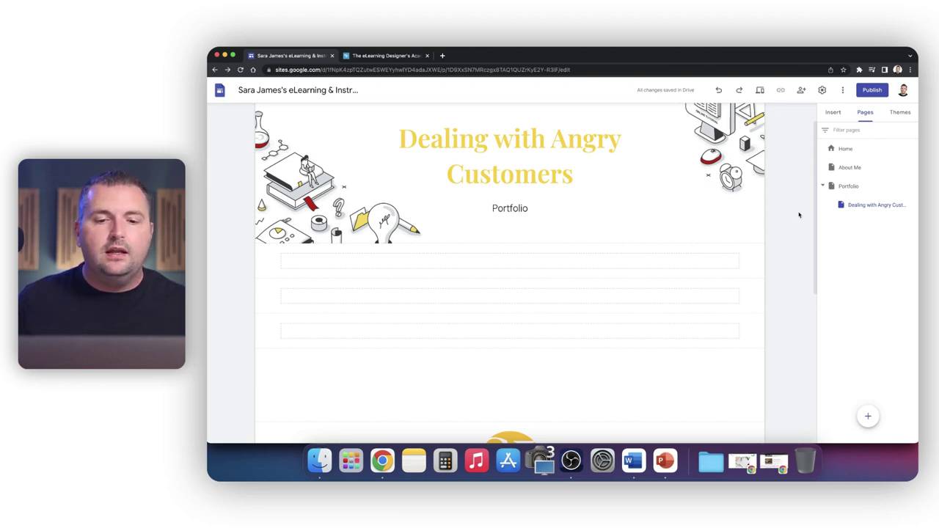
- Scroll to the top of the Dealing with Angry Customers page and list the Insert panel's content blocks
{"action": "scroll", "coordinate": [799, 215], "scroll_direction": "up", "scroll_amount": 2}
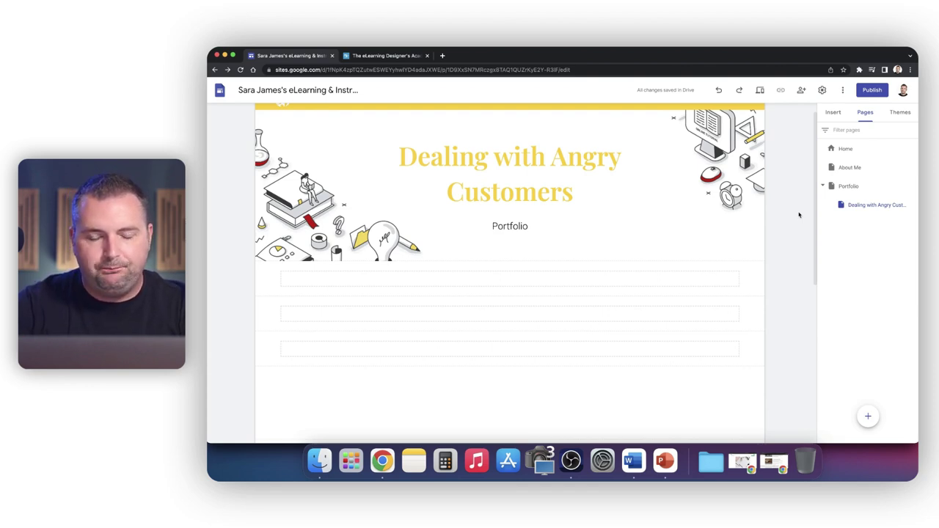
{"action": "left_click", "coordinate": [833, 112]}
{"action": "scroll", "coordinate": [848, 292], "scroll_direction": "down", "scroll_amount": 1}
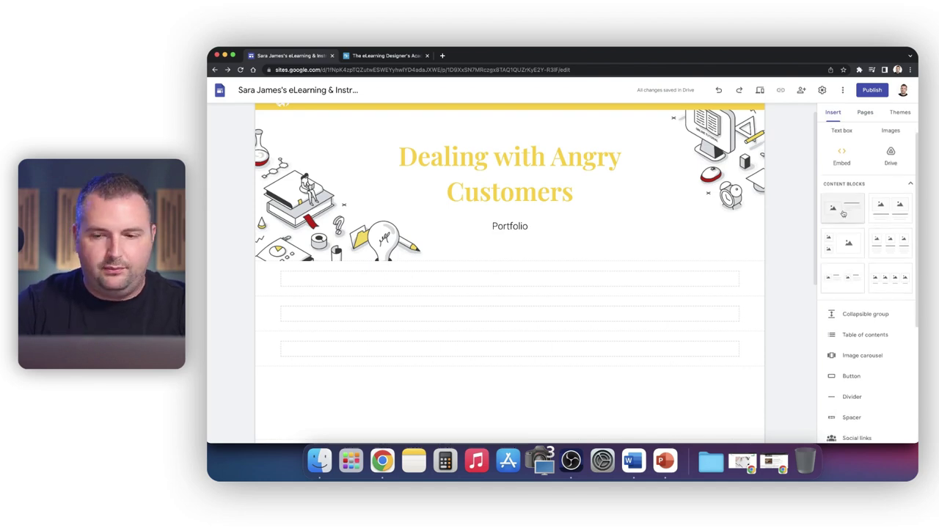
- Add an image-and-text content block and move it up the page
{"action": "left_click", "coordinate": [843, 214]}
{"action": "scroll", "coordinate": [551, 260], "scroll_direction": "up", "scroll_amount": 3}
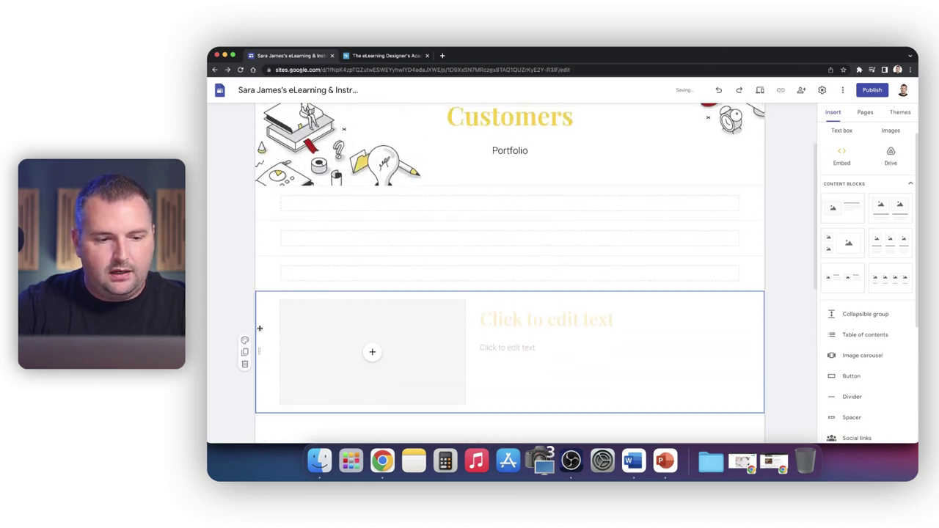
{"action": "left_click_drag", "start_coordinate": [258, 350], "coordinate": [300, 234]}
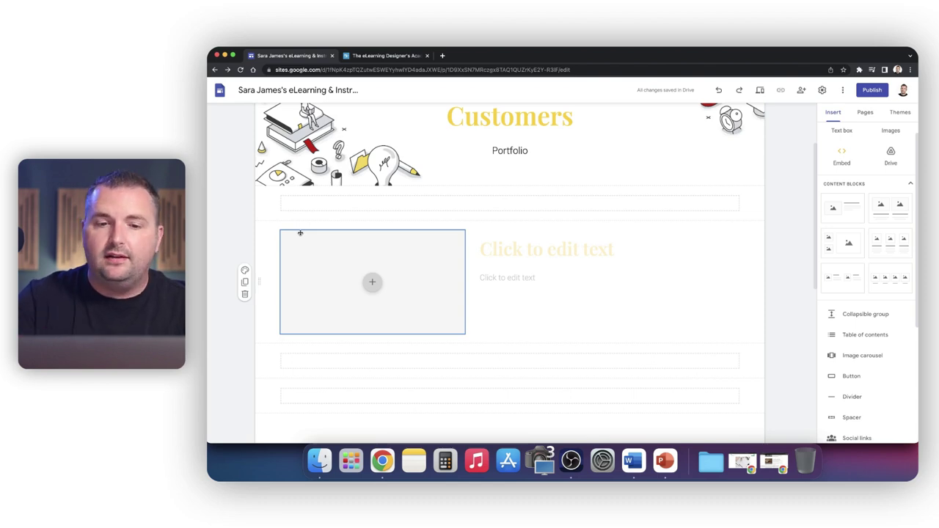
{"action": "scroll", "coordinate": [384, 198], "scroll_direction": "up", "scroll_amount": 2}
{"action": "scroll", "coordinate": [384, 198], "scroll_direction": "down", "scroll_amount": 2}
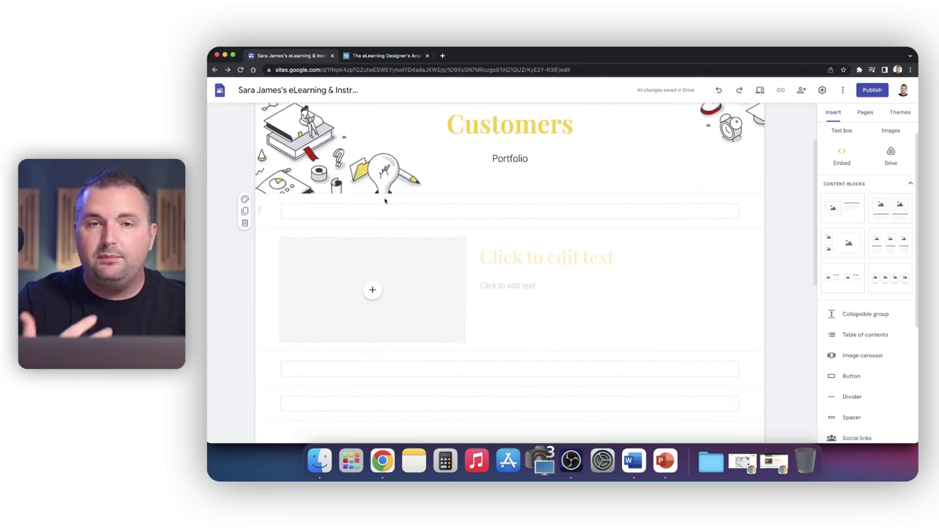
- Upload 'Square Main Thumbnail Square' into the image placeholder and show it uncropped
{"action": "left_click", "coordinate": [372, 290]}
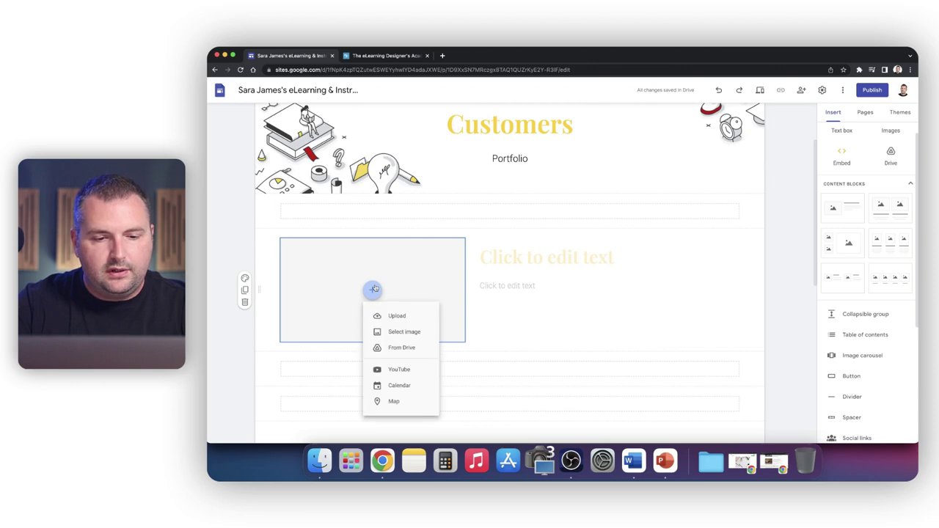
{"action": "left_click", "coordinate": [397, 316]}
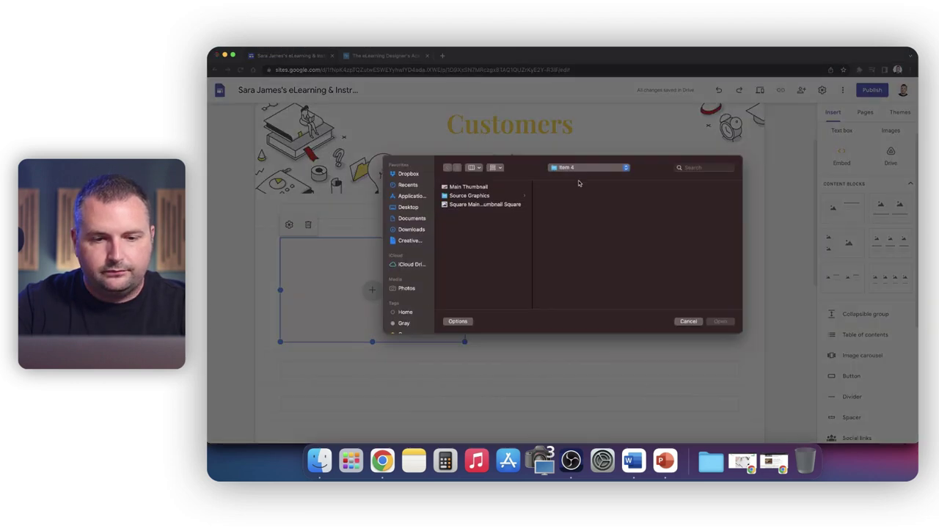
{"action": "left_click", "coordinate": [488, 205]}
{"action": "key", "text": "space"}
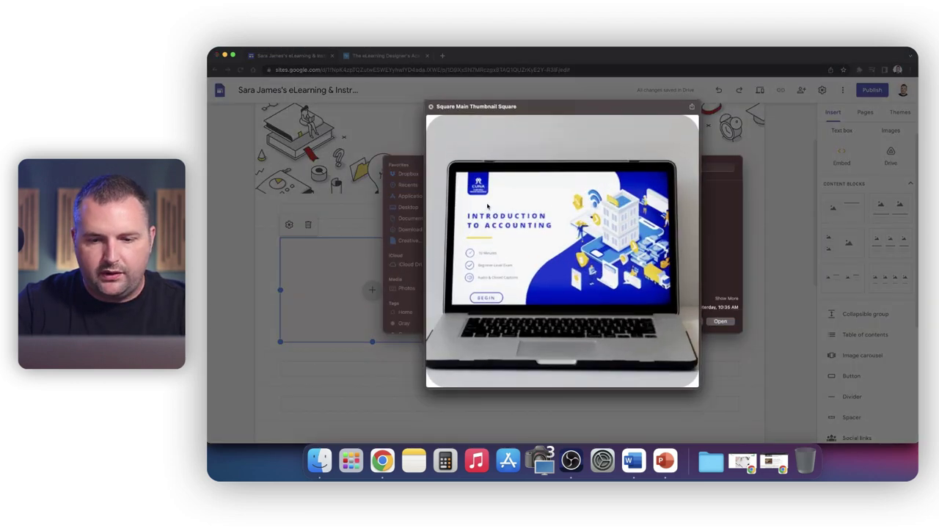
{"action": "key", "text": "space"}
{"action": "left_click", "coordinate": [474, 186]}
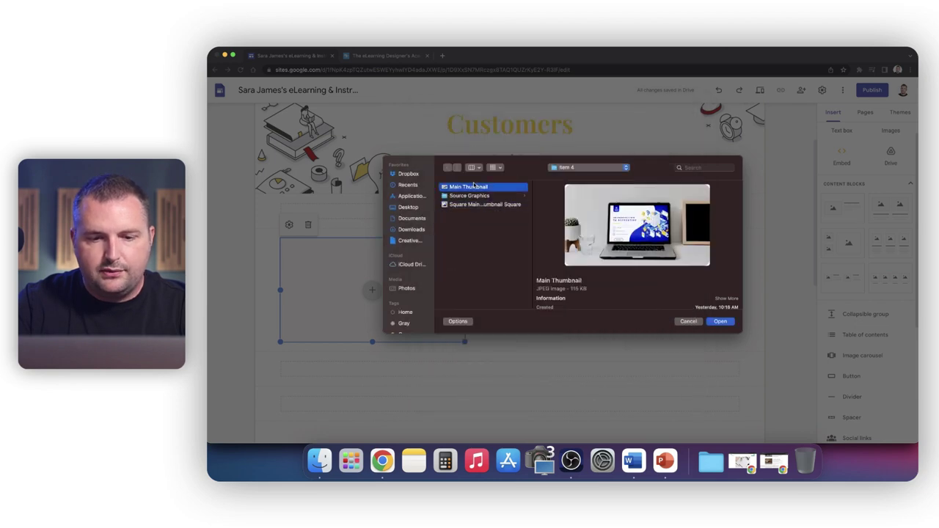
{"action": "left_click", "coordinate": [478, 205]}
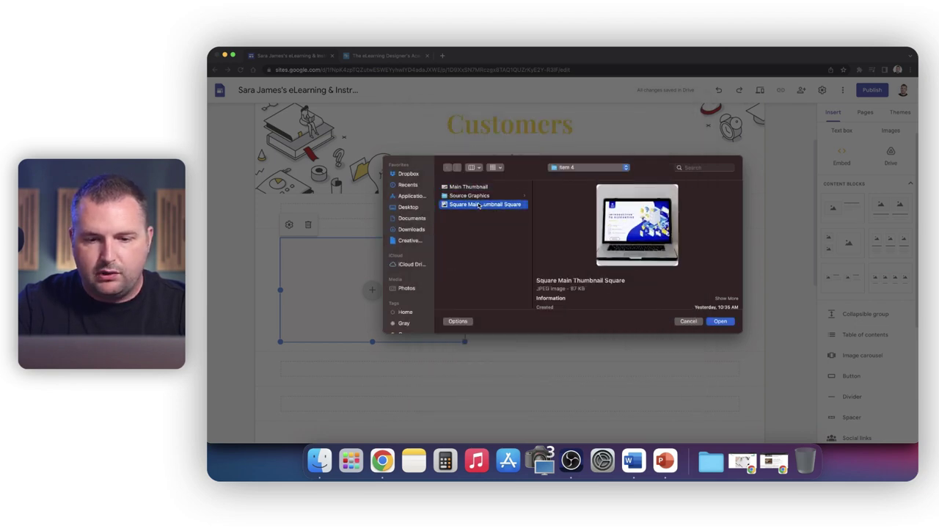
{"action": "left_click", "coordinate": [721, 321]}
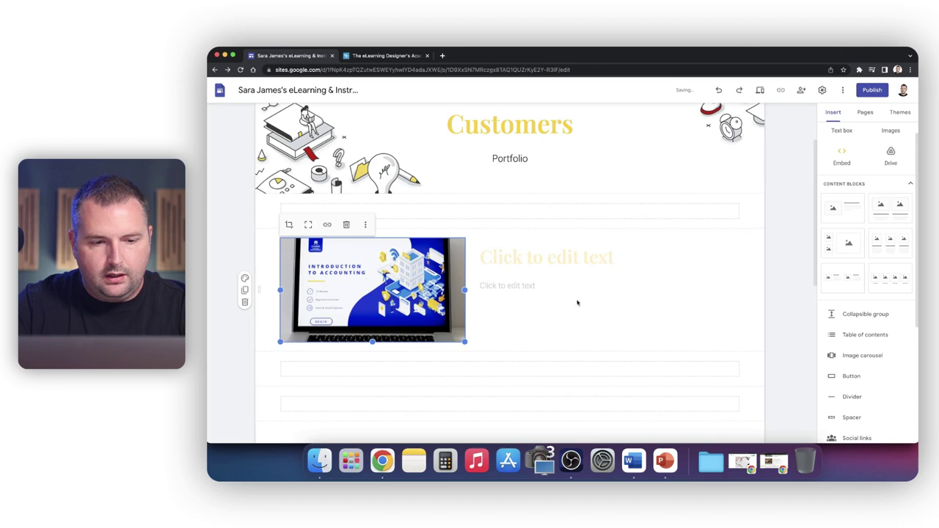
{"action": "left_click", "coordinate": [308, 225]}
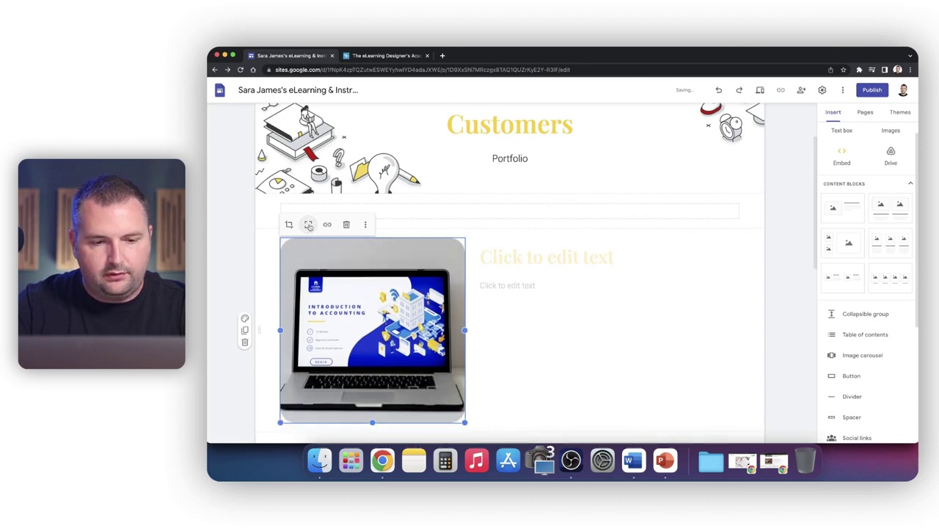
{"action": "scroll", "coordinate": [518, 308], "scroll_direction": "down", "scroll_amount": 2}
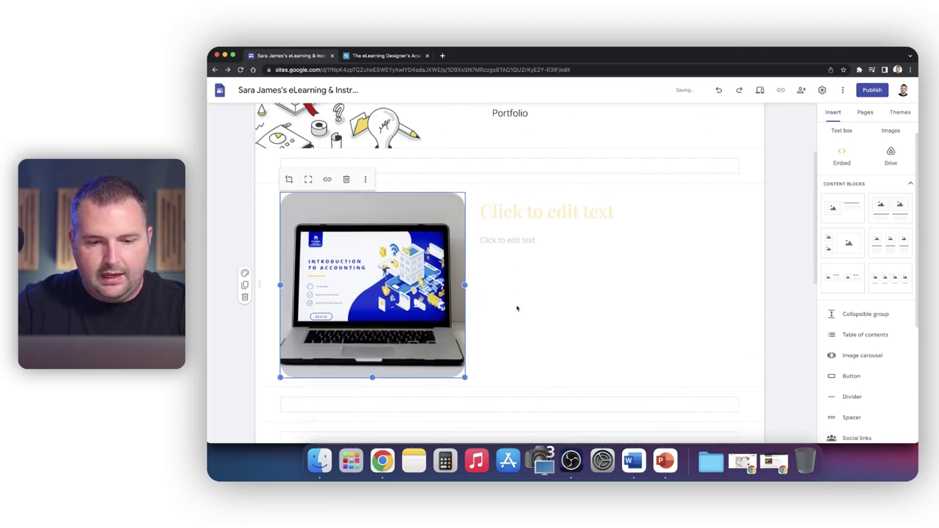
- Copy the 'deescalate angry customers' sentence from the Managing Difficult Customers Sub-Heading cell in Word
{"action": "left_click", "coordinate": [633, 461]}
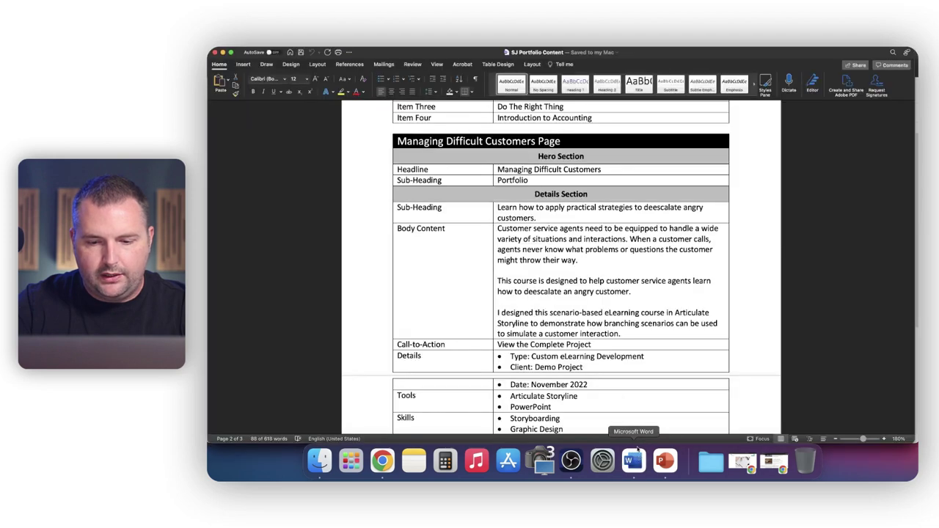
{"action": "scroll", "coordinate": [600, 267], "scroll_direction": "down", "scroll_amount": 1}
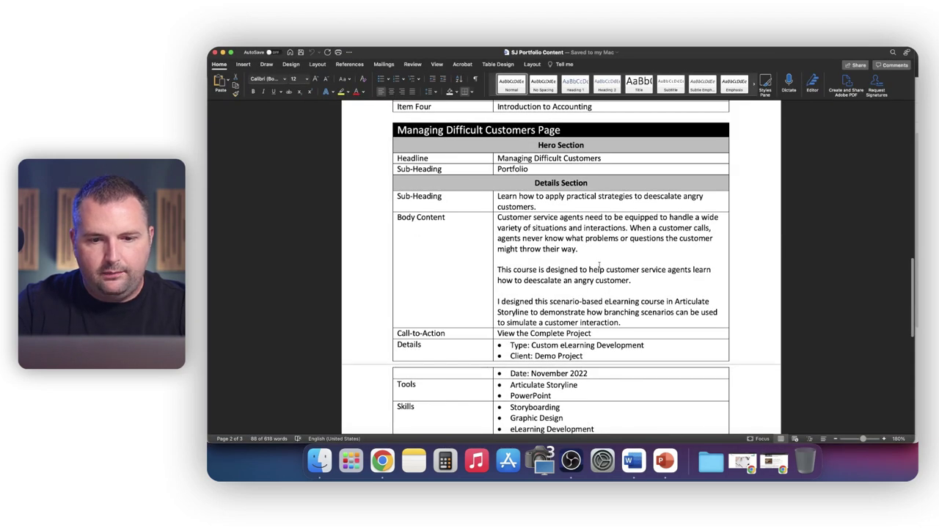
{"action": "scroll", "coordinate": [533, 157], "scroll_direction": "down", "scroll_amount": 1}
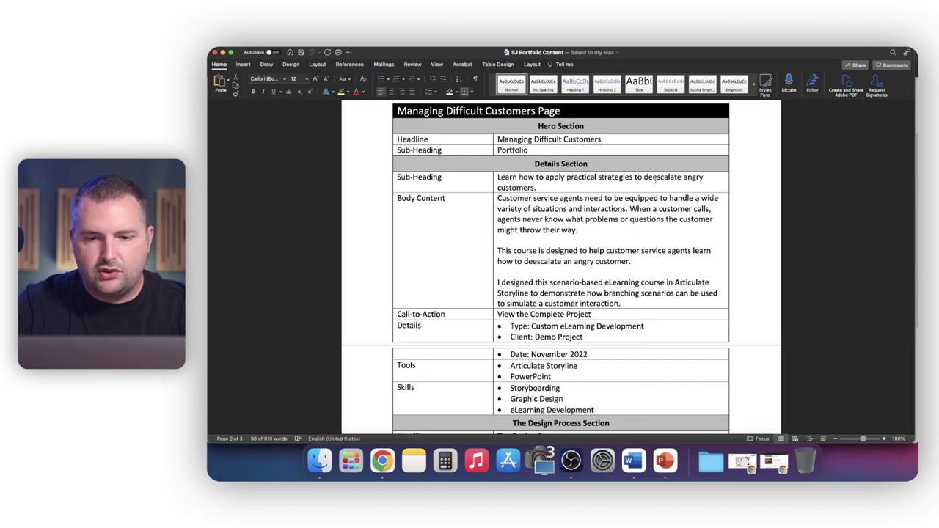
{"action": "left_click_drag", "start_coordinate": [549, 188], "coordinate": [505, 180]}
{"action": "key", "text": "super+c"}
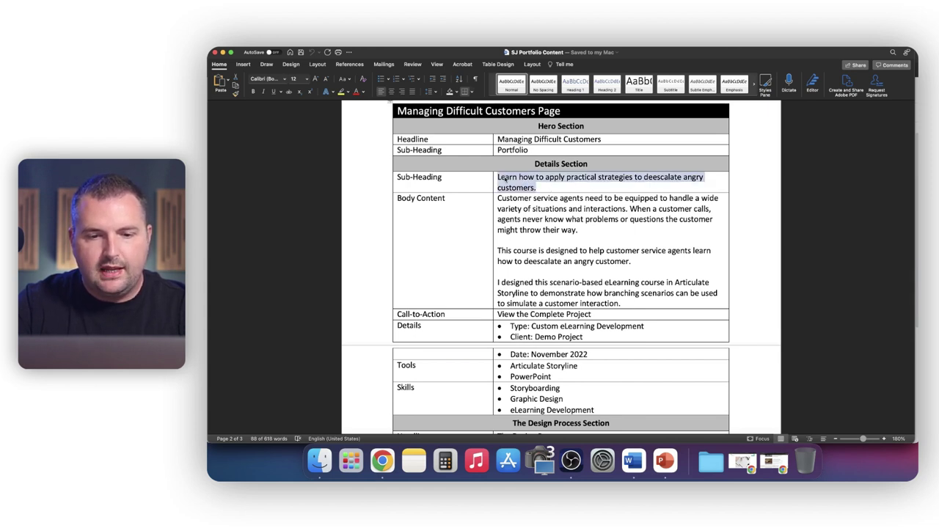
- Paste the copied sentence into the empty title box beside the image
{"action": "left_click", "coordinate": [382, 461]}
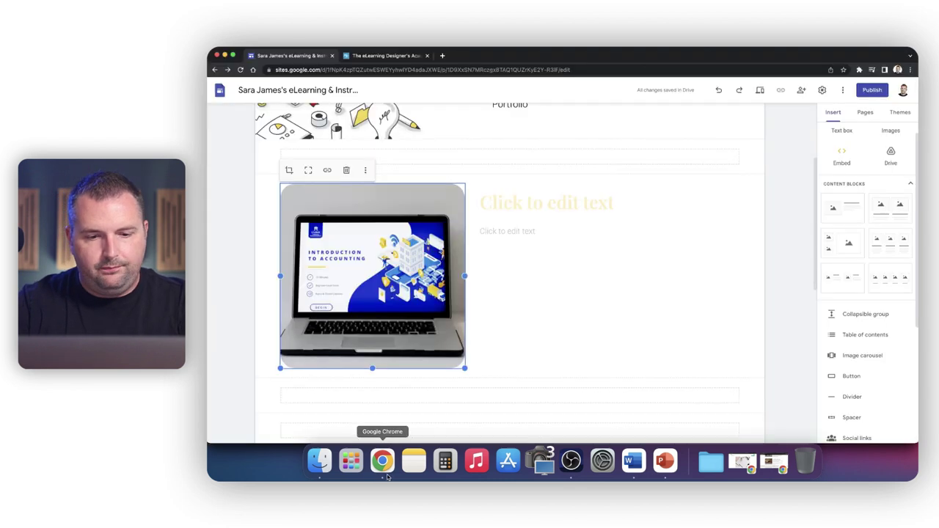
{"action": "left_click", "coordinate": [515, 194]}
{"action": "right_click", "coordinate": [520, 202]}
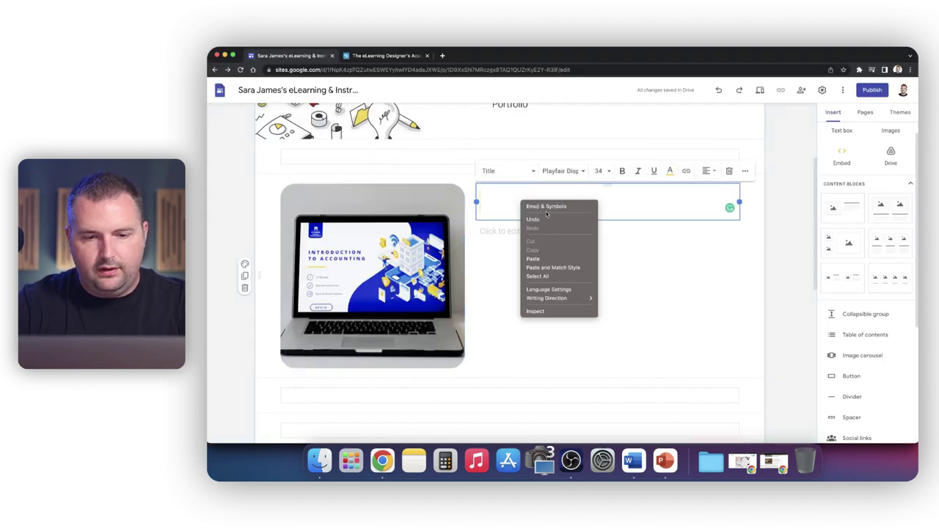
{"action": "left_click", "coordinate": [562, 268]}
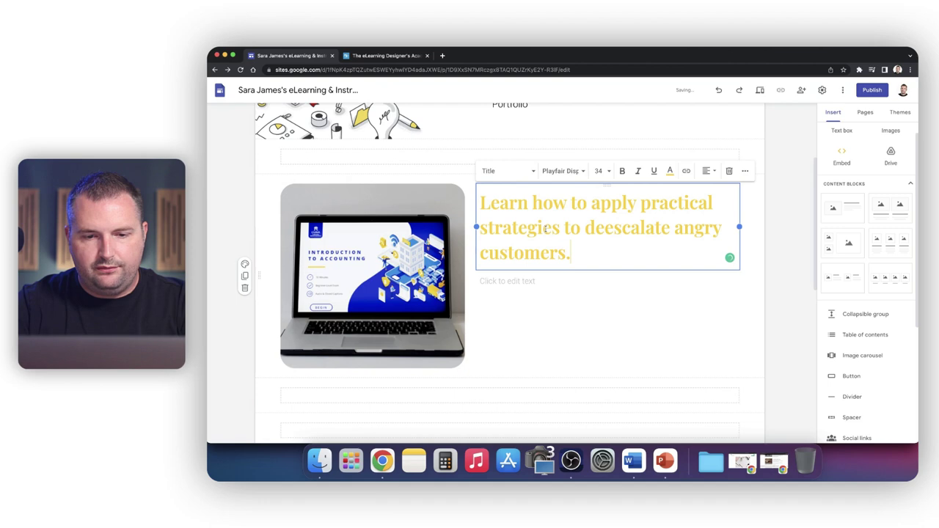
- Style the pasted sentence as a Heading, then return to the Word document
{"action": "left_click", "coordinate": [520, 173]}
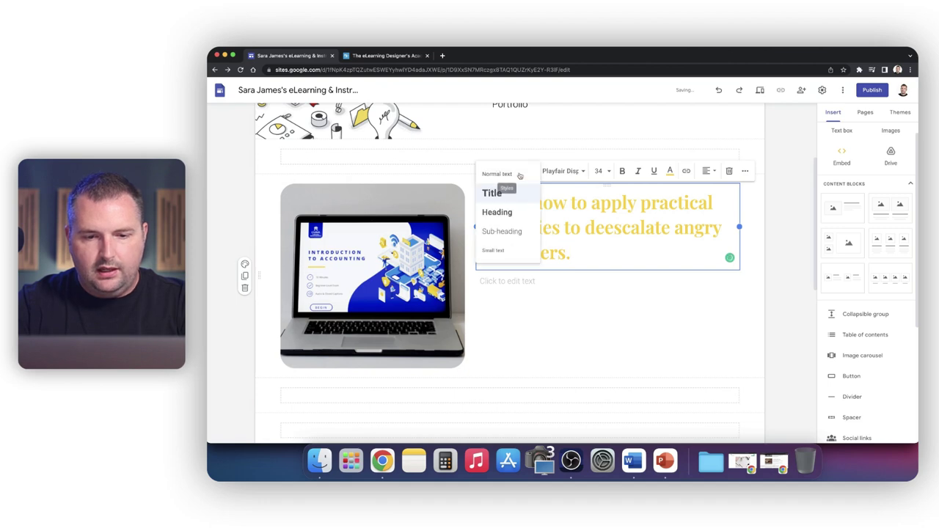
{"action": "left_click", "coordinate": [517, 231]}
{"action": "left_click", "coordinate": [513, 173]}
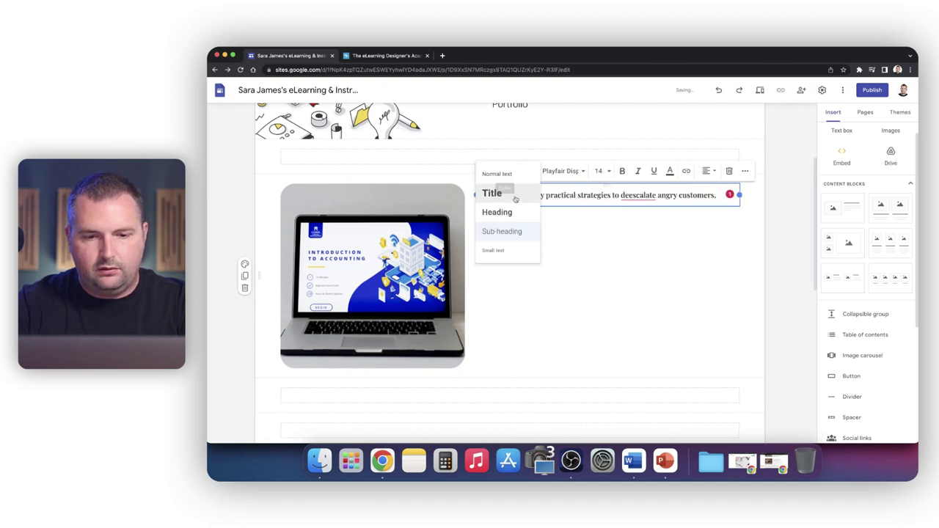
{"action": "left_click", "coordinate": [510, 212]}
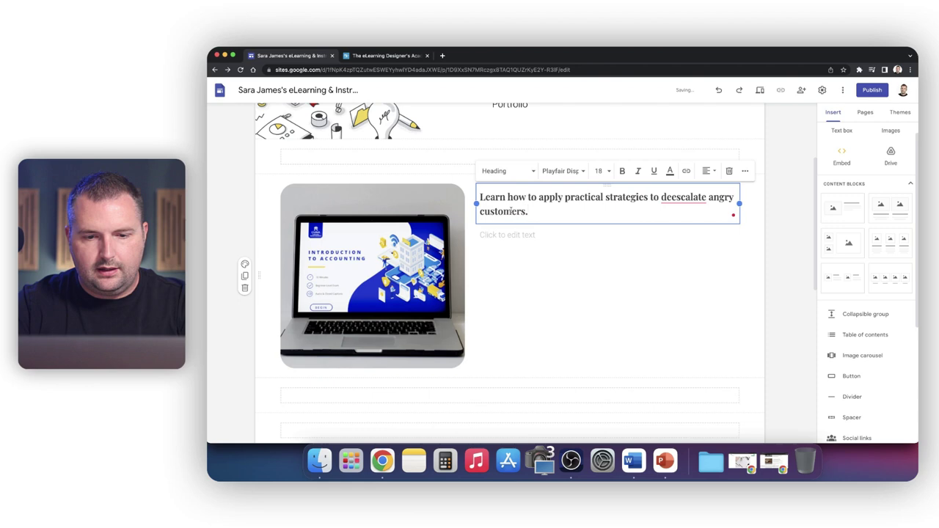
{"action": "left_click", "coordinate": [763, 236]}
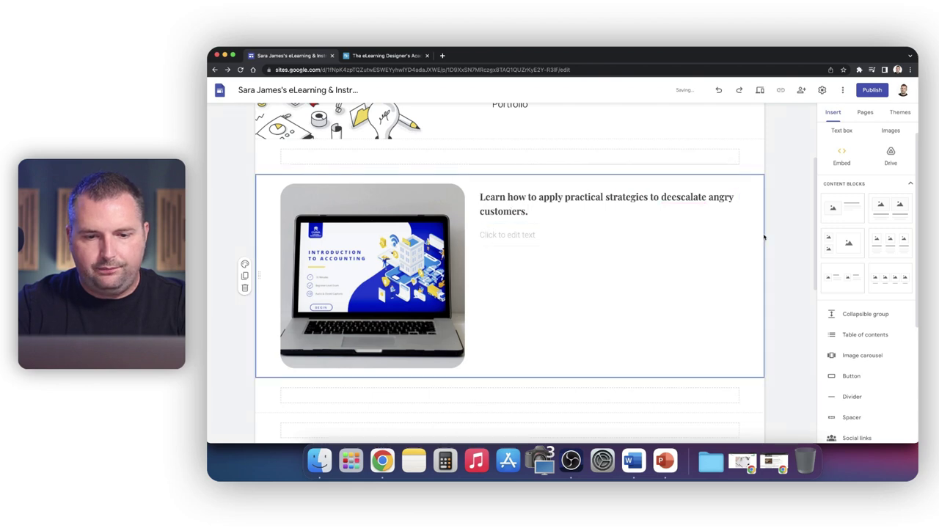
{"action": "left_click", "coordinate": [633, 460]}
{"action": "left_click", "coordinate": [651, 297]}
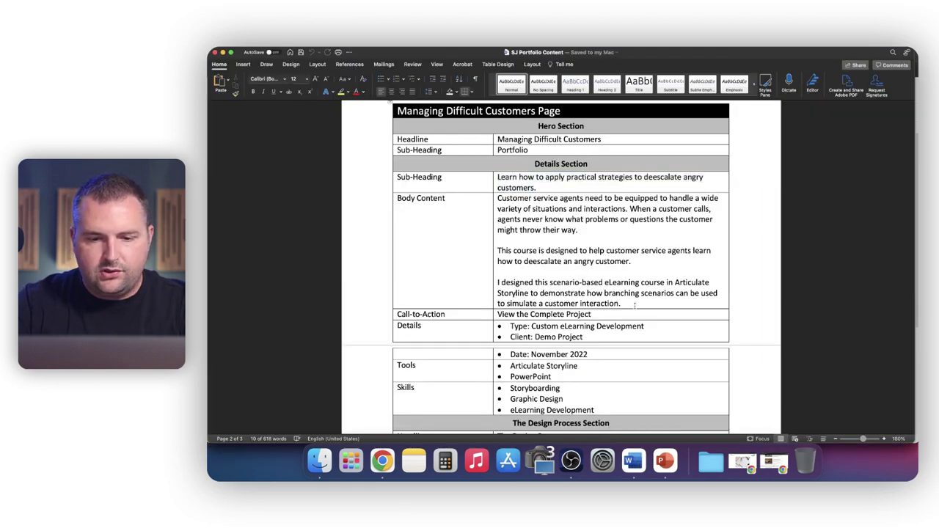
- Paste the Word Body Content into the body box with matched style, removing blank lines
{"action": "left_click_drag", "start_coordinate": [635, 306], "coordinate": [506, 205]}
{"action": "key", "text": "super+c"}
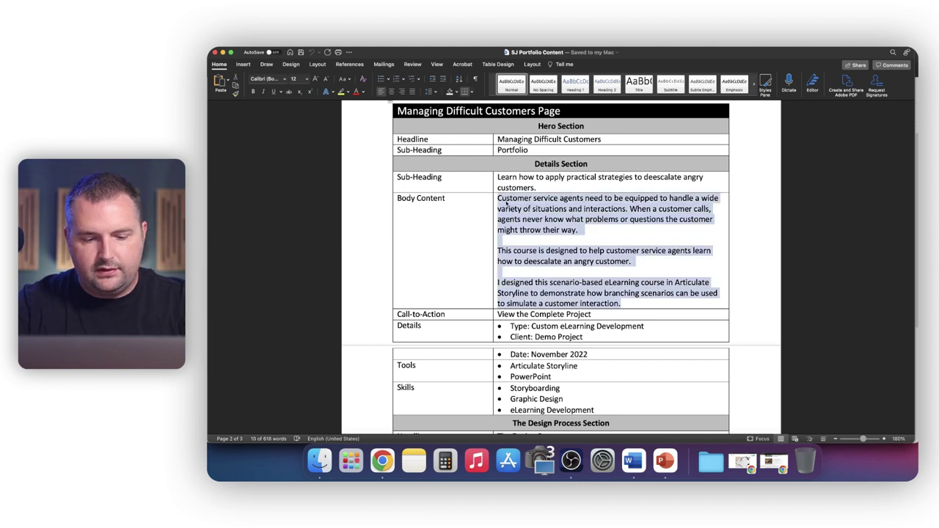
{"action": "left_click", "coordinate": [382, 461]}
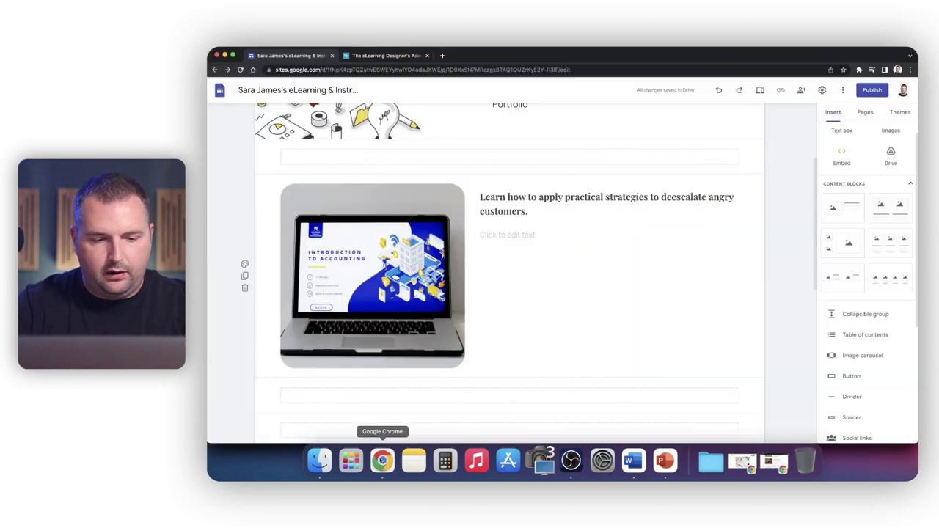
{"action": "left_click", "coordinate": [509, 235]}
{"action": "right_click", "coordinate": [511, 235]}
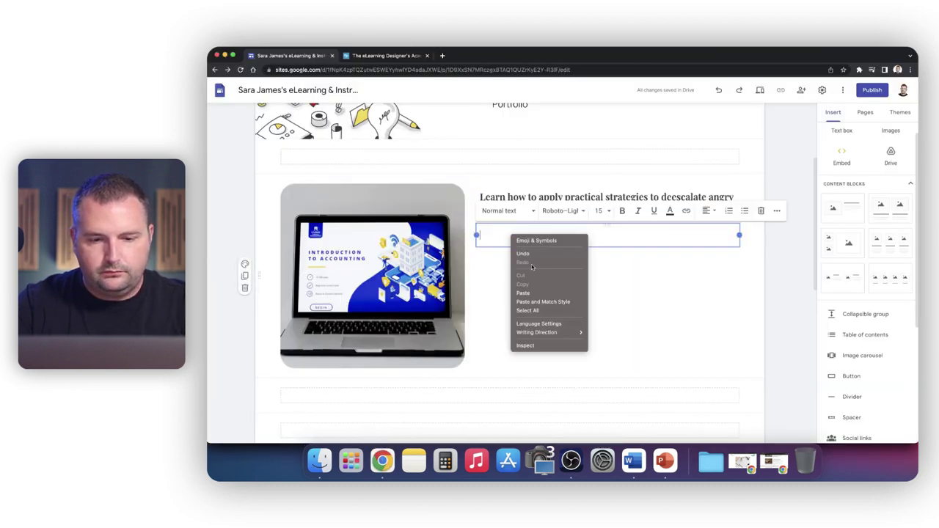
{"action": "left_click", "coordinate": [545, 302]}
{"action": "key", "text": "BackSpace"}
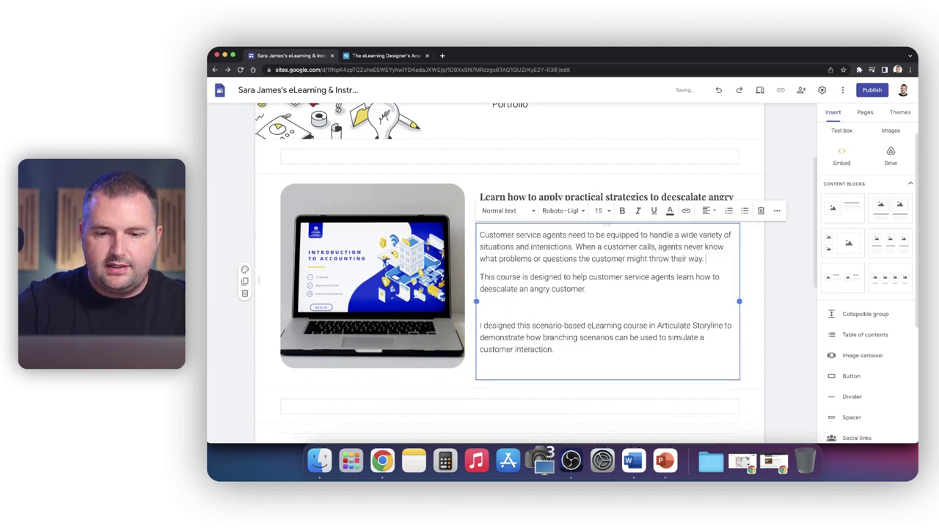
{"action": "key", "text": "BackSpace"}
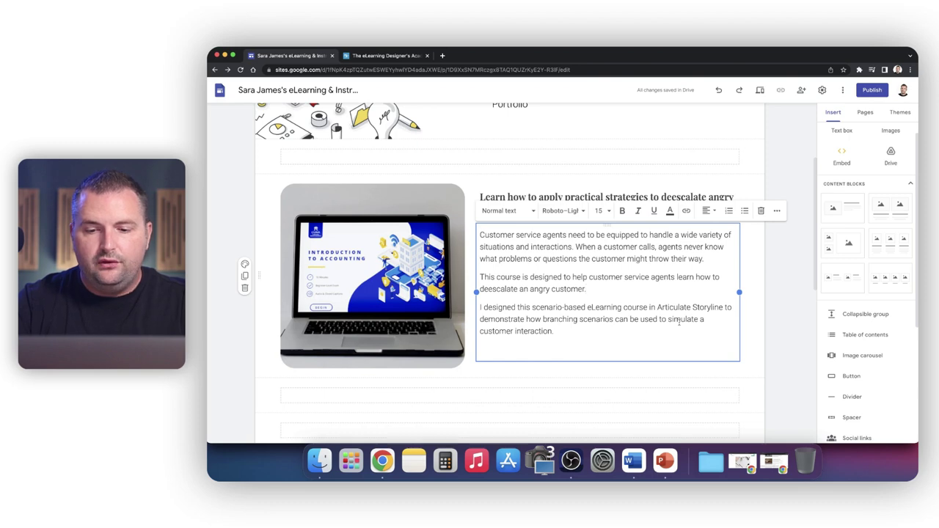
- Make the second paragraph, 'This course is designed…', a Sub-heading
{"action": "triple_click", "coordinate": [555, 287]}
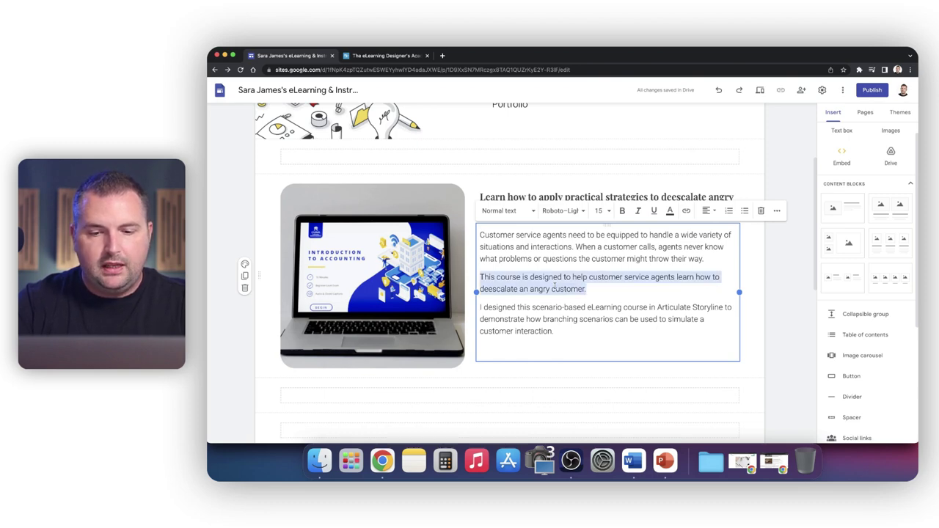
{"action": "left_click", "coordinate": [519, 210]}
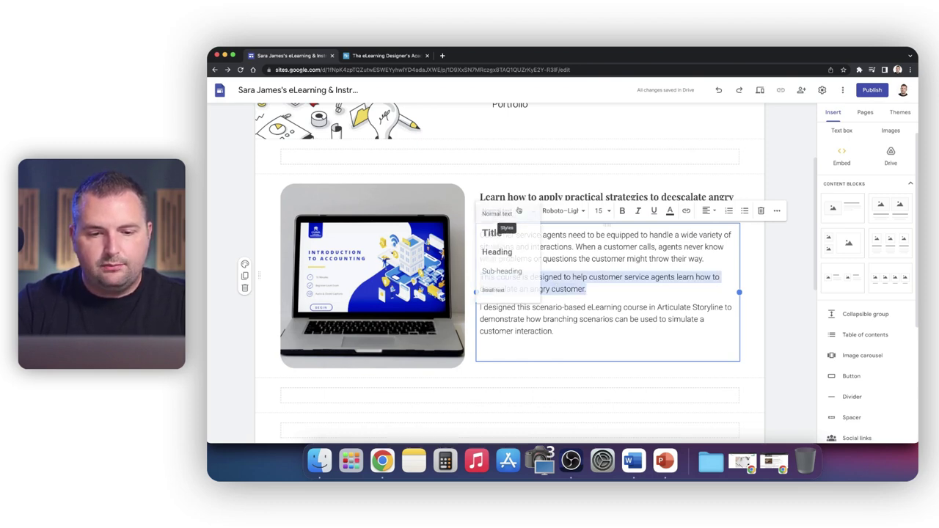
{"action": "left_click", "coordinate": [513, 269]}
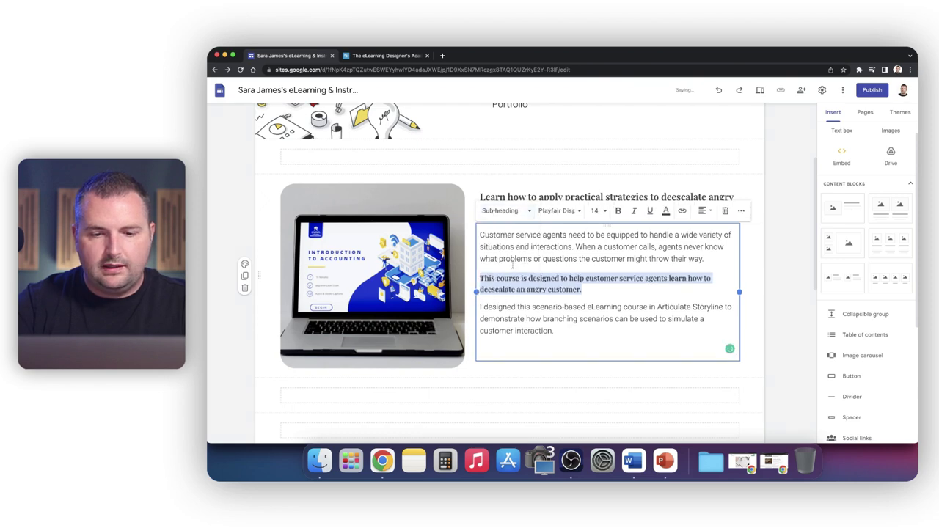
- Replace the laptop image with Square Main Thumbnail Square from the Item 1 folder
{"action": "left_click", "coordinate": [356, 270]}
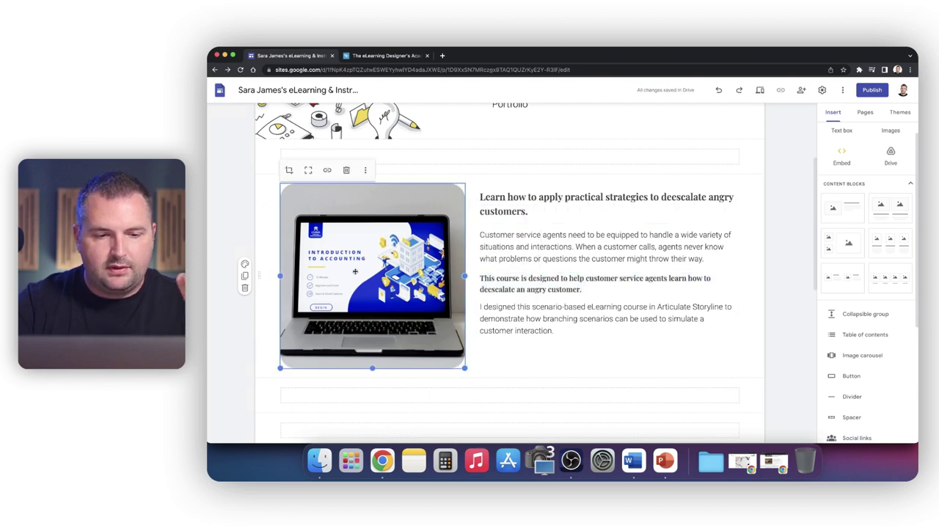
{"action": "left_click", "coordinate": [367, 170]}
{"action": "mouse_move", "coordinate": [391, 194]}
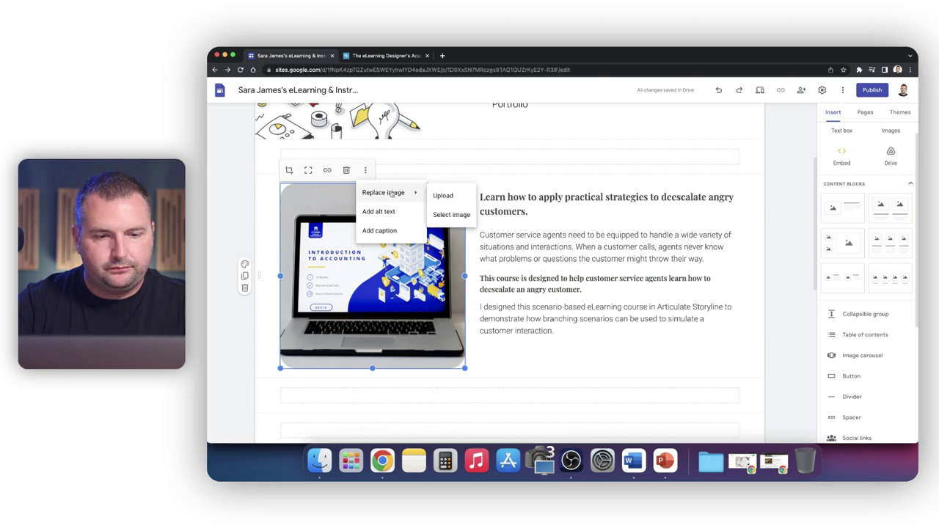
{"action": "left_click", "coordinate": [437, 196]}
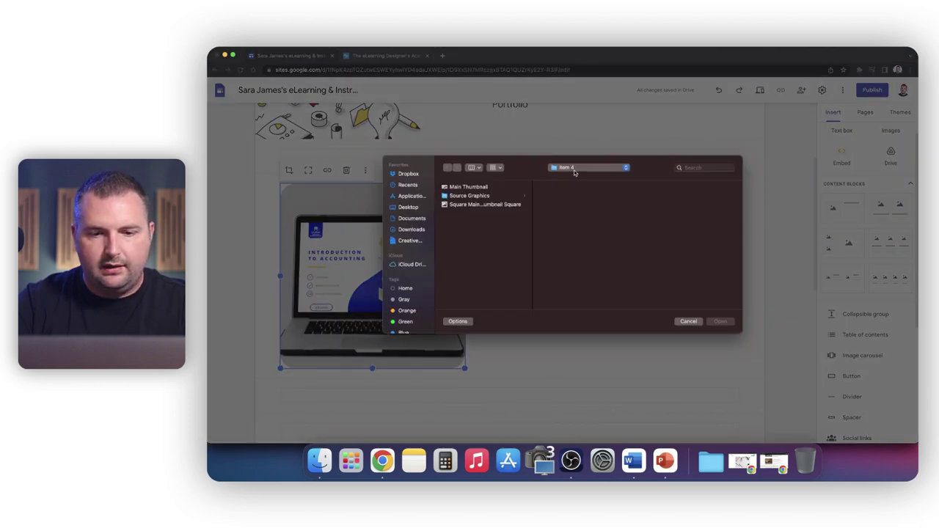
{"action": "left_click", "coordinate": [577, 170]}
{"action": "left_click", "coordinate": [570, 278]}
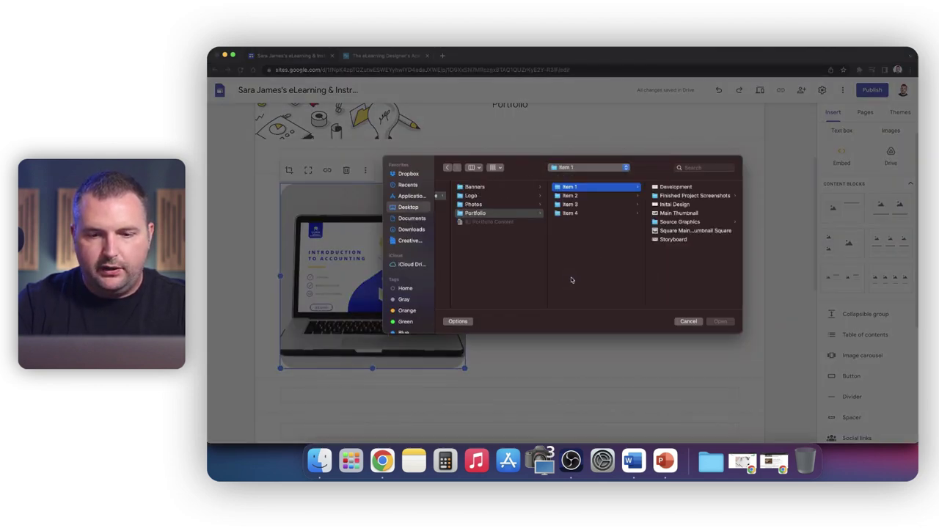
{"action": "left_click", "coordinate": [676, 234]}
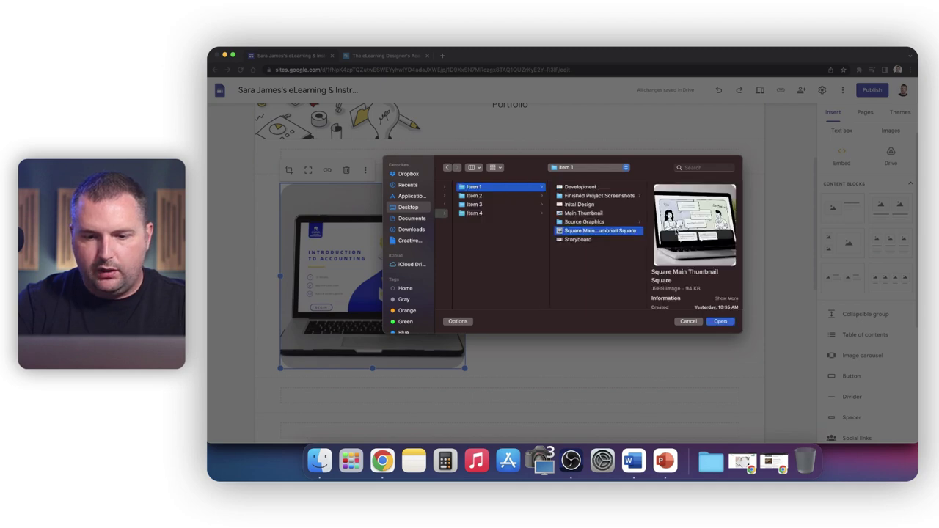
{"action": "left_click", "coordinate": [721, 321]}
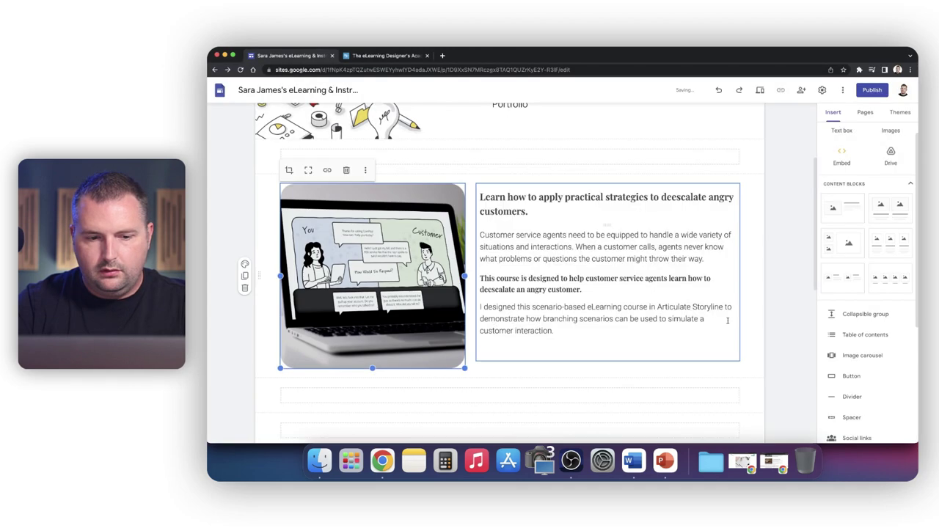
- Deselect the image, look down the page, and switch to the eLearning Designer's Academy tab
{"action": "left_click", "coordinate": [779, 298]}
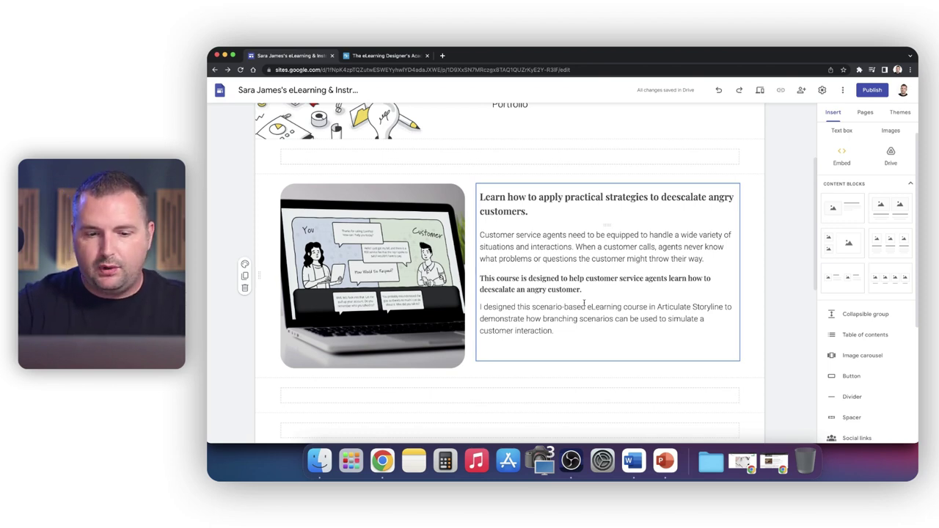
{"action": "scroll", "coordinate": [602, 304], "scroll_direction": "down", "scroll_amount": 1}
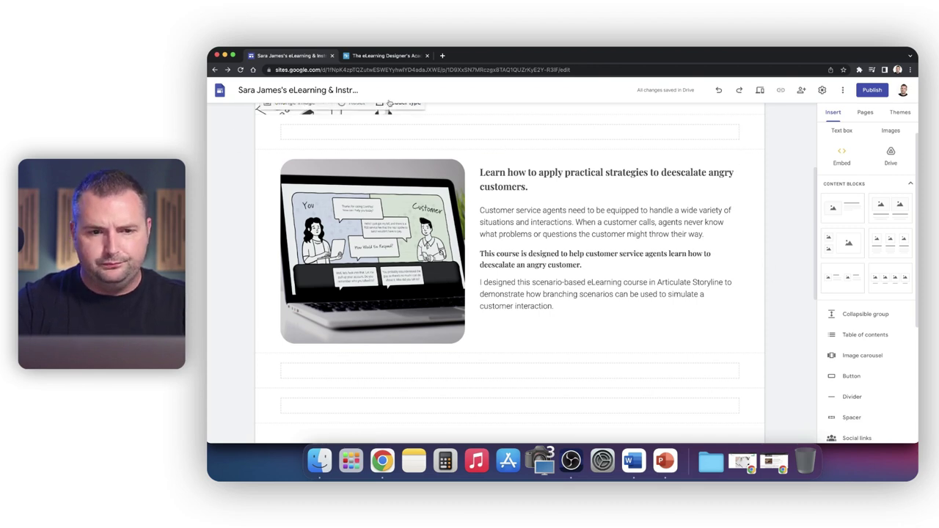
{"action": "left_click", "coordinate": [390, 59]}
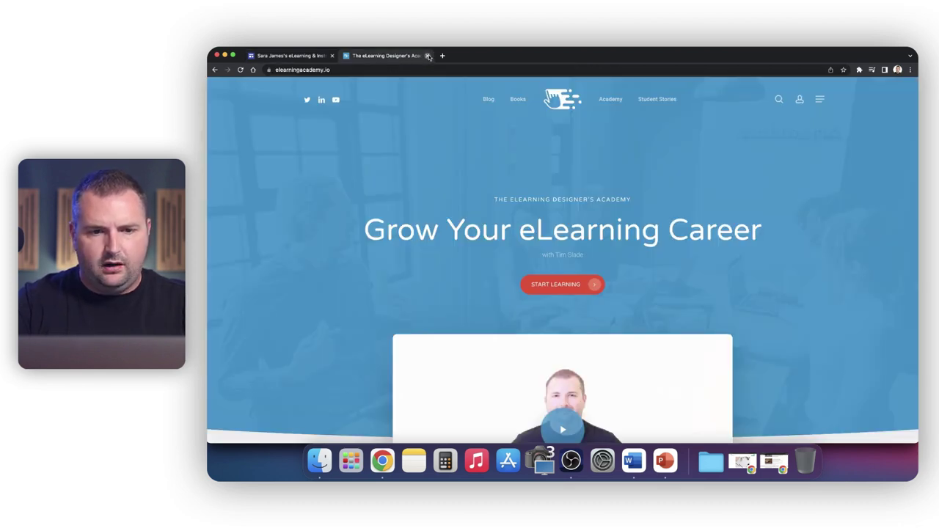
- Close the Academy tab, browse the Tim Slade portfolio listing, then minimize that window
{"action": "left_click", "coordinate": [427, 56]}
{"action": "left_click", "coordinate": [773, 461]}
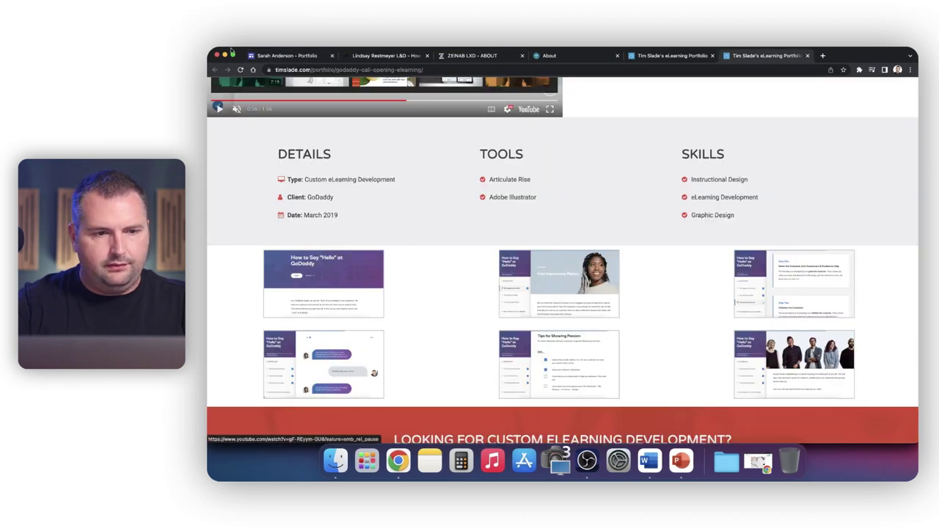
{"action": "left_click", "coordinate": [628, 55]}
{"action": "scroll", "coordinate": [452, 296], "scroll_direction": "down", "scroll_amount": 10}
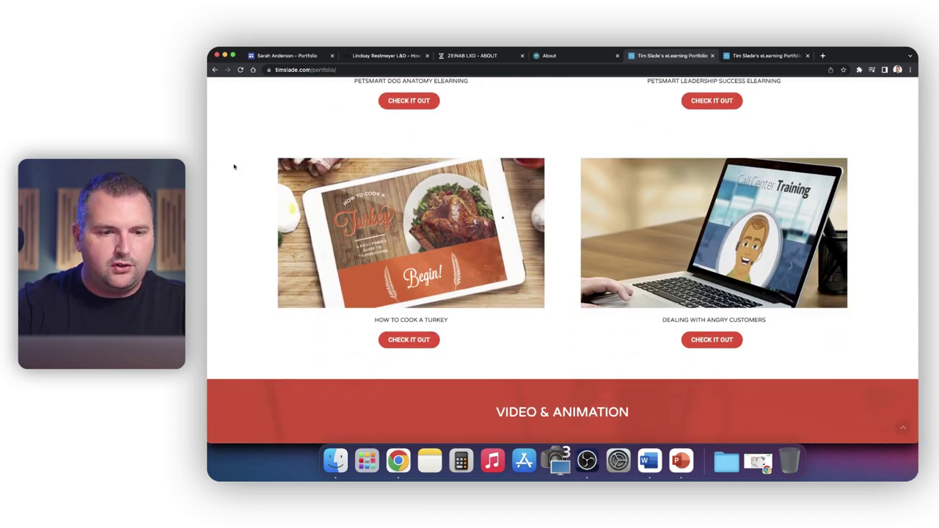
{"action": "left_click", "coordinate": [225, 55]}
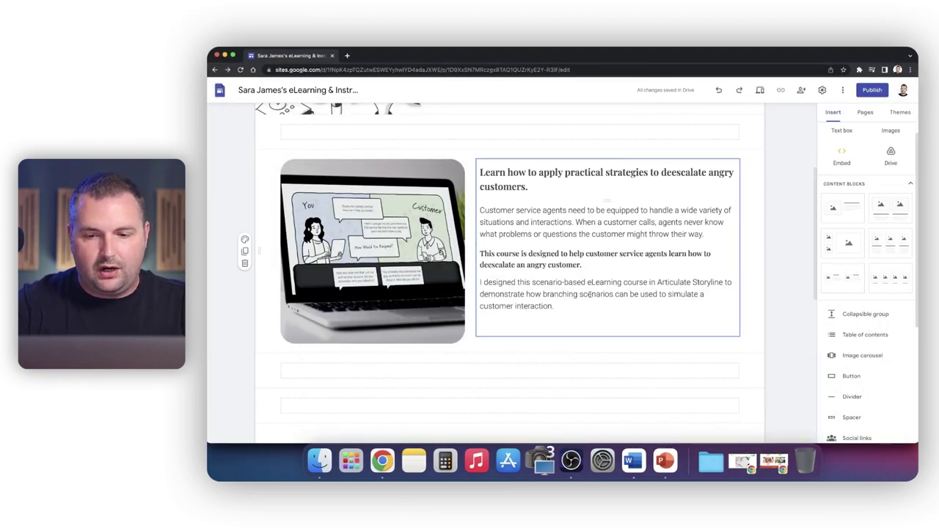
- Insert a 'VIEW THE FINISHED PROJECT' button with the placeholder link 'link'
{"action": "left_click", "coordinate": [569, 330]}
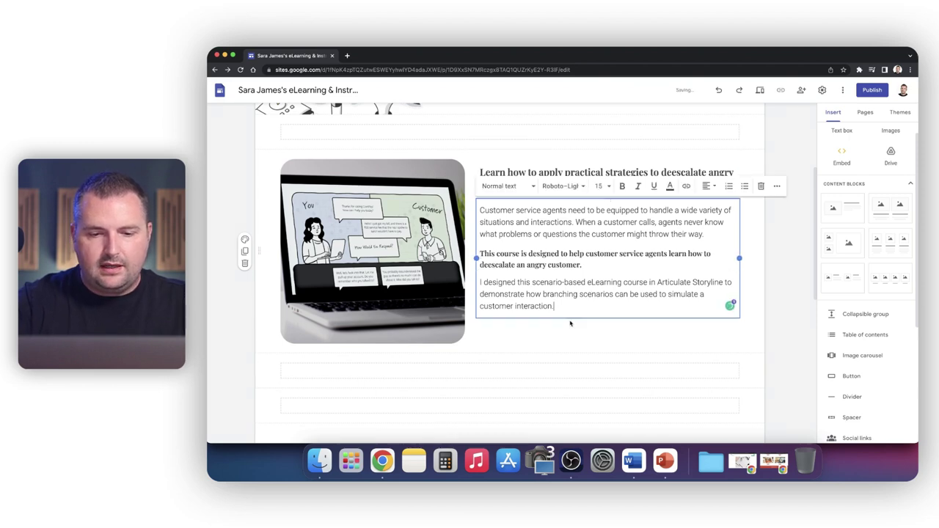
{"action": "left_click", "coordinate": [570, 323]}
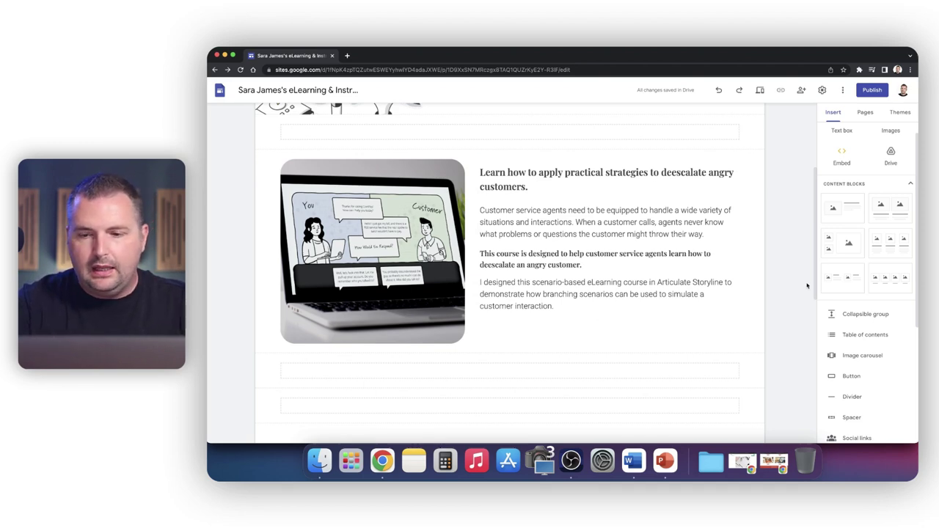
{"action": "left_click", "coordinate": [847, 376]}
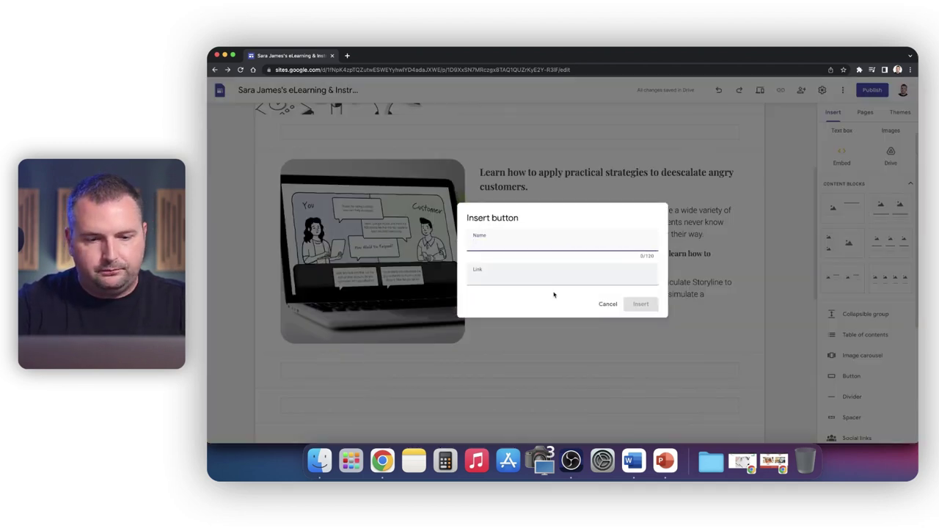
{"action": "type", "text": "C"}
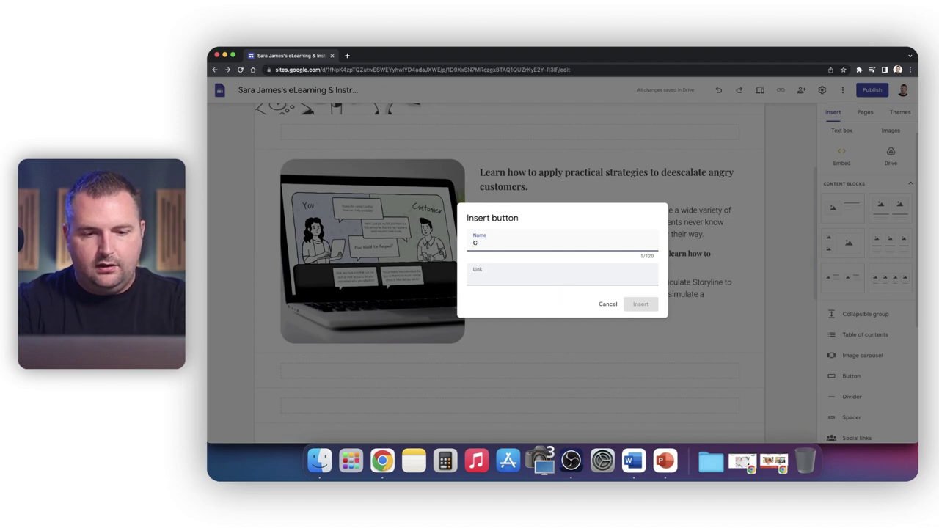
{"action": "type", "text": "HECK"}
{"action": "key", "text": "BackSpace"}
{"action": "key", "text": "BackSpace"}
{"action": "key", "text": "BackSpace"}
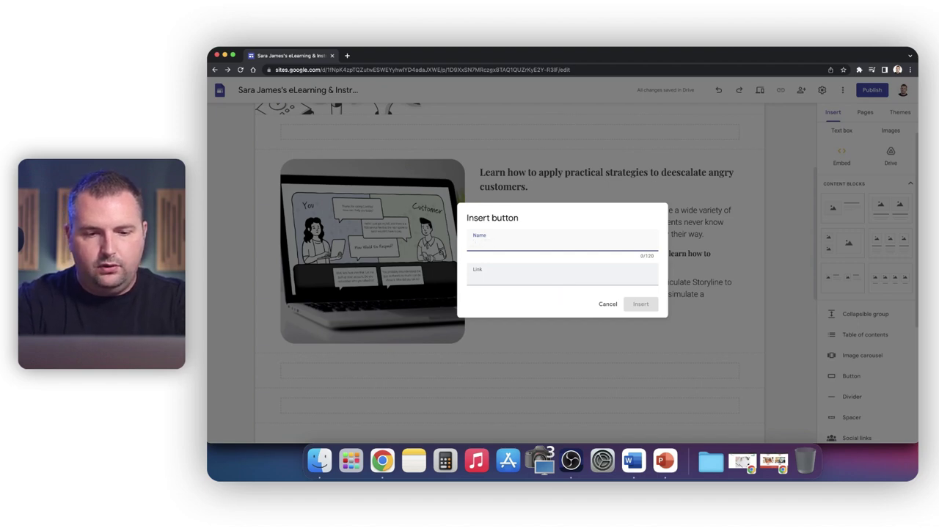
{"action": "type", "text": "VIEW THE FINISHED "}
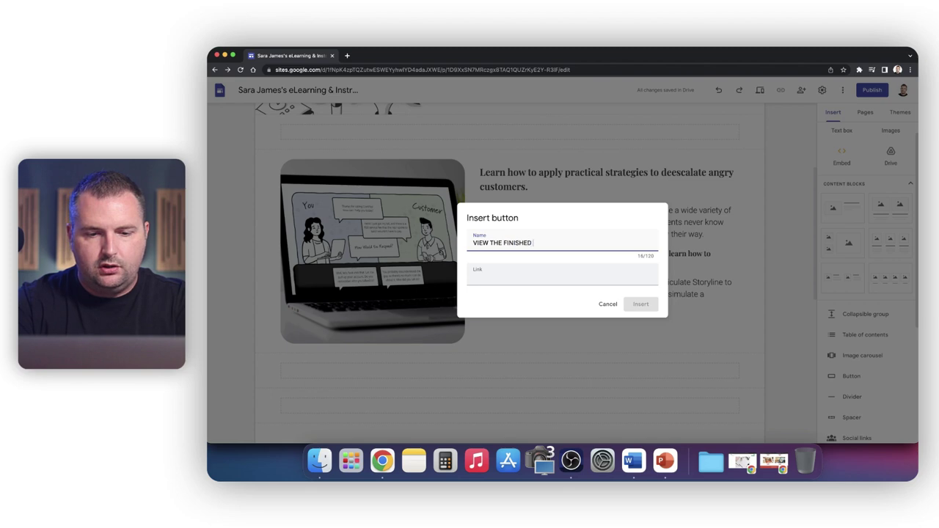
{"action": "type", "text": "PROJECT"}
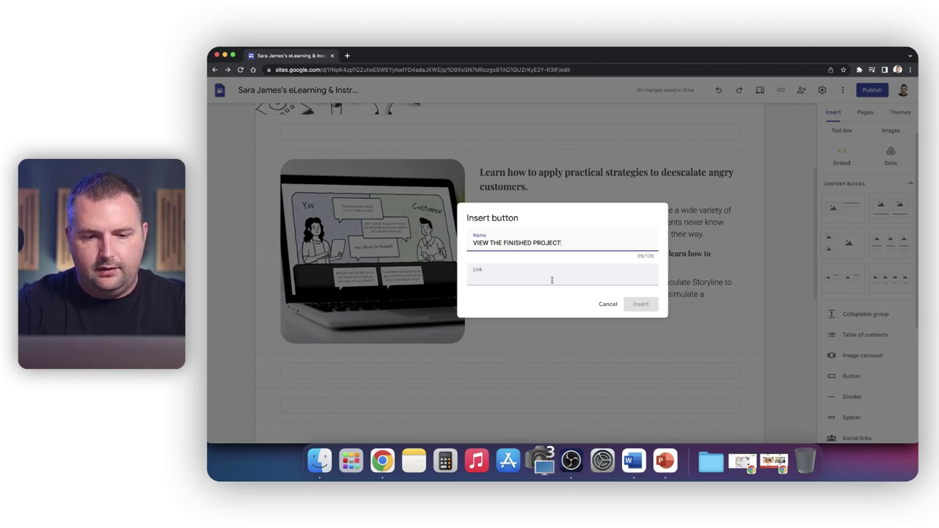
{"action": "left_click", "coordinate": [552, 279]}
{"action": "type", "text": "link"}
{"action": "left_click", "coordinate": [638, 304]}
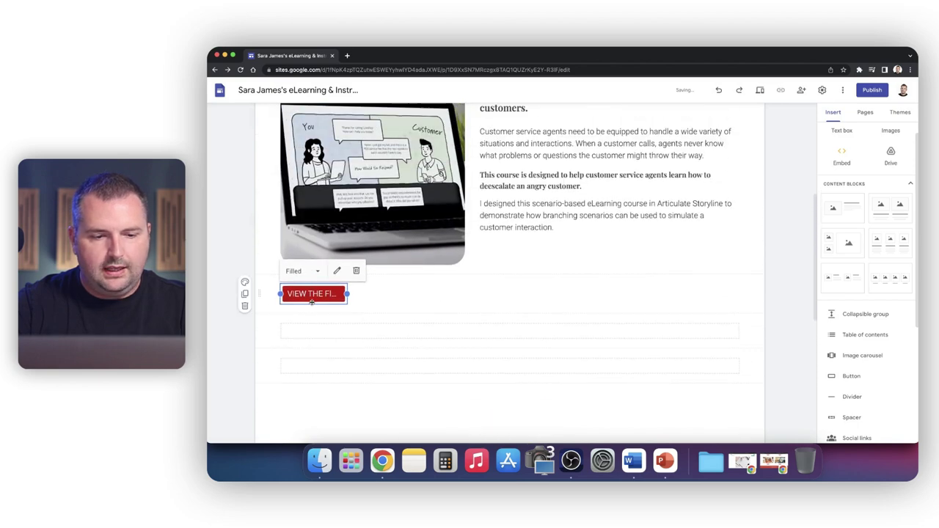
- Drag the VIEW THE FINISHED PROJECT button into the text column beneath the description
{"action": "left_click_drag", "start_coordinate": [312, 301], "coordinate": [592, 254]}
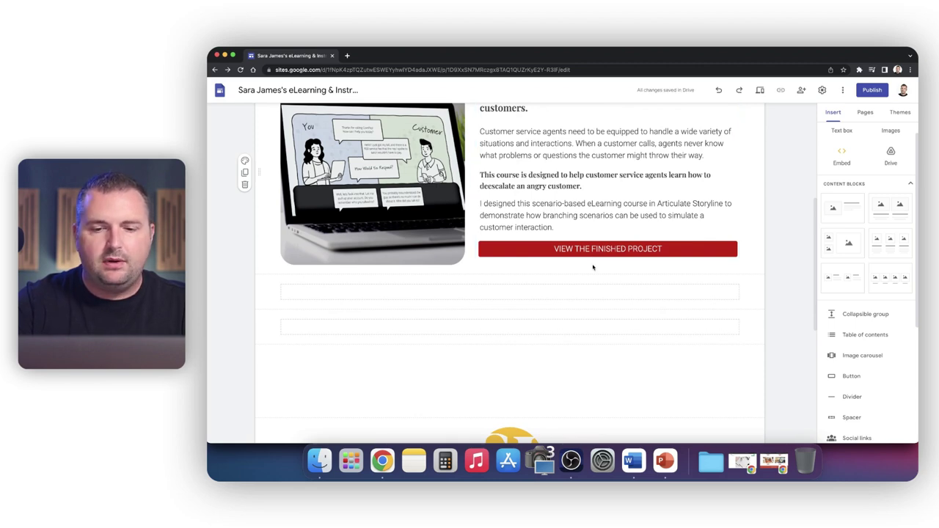
{"action": "scroll", "coordinate": [592, 254], "scroll_direction": "up", "scroll_amount": 1}
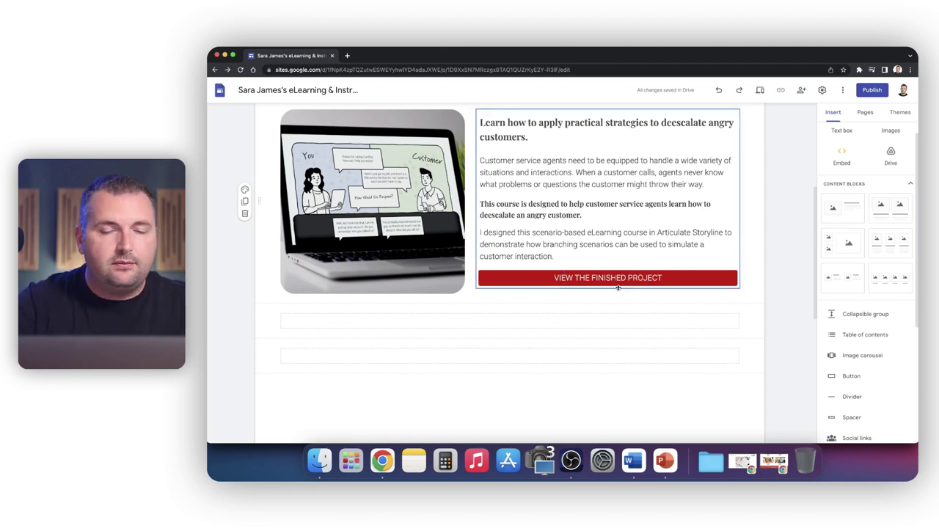
- In a new tab, open Review 360's 'Can You Help This Customer?' and copy its share link
{"action": "left_click", "coordinate": [348, 56]}
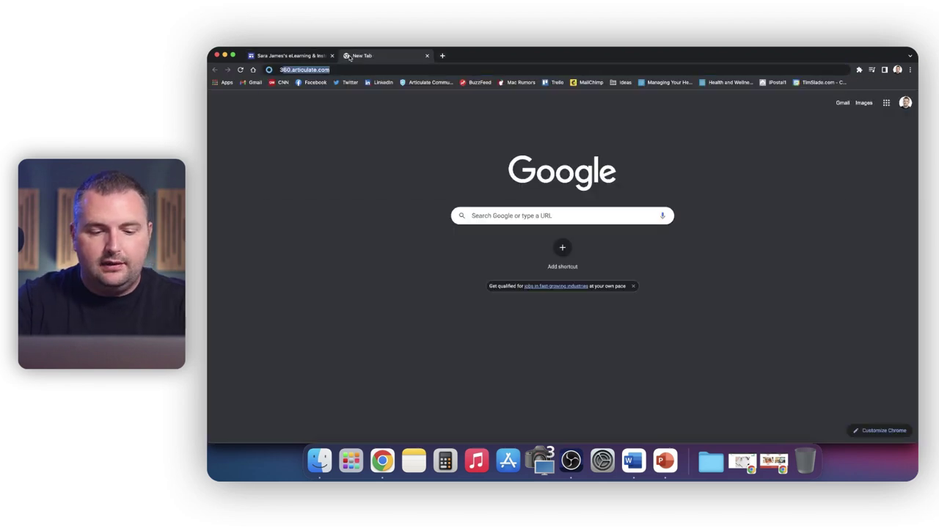
{"action": "type", "text": "36"}
{"action": "key", "text": "Return"}
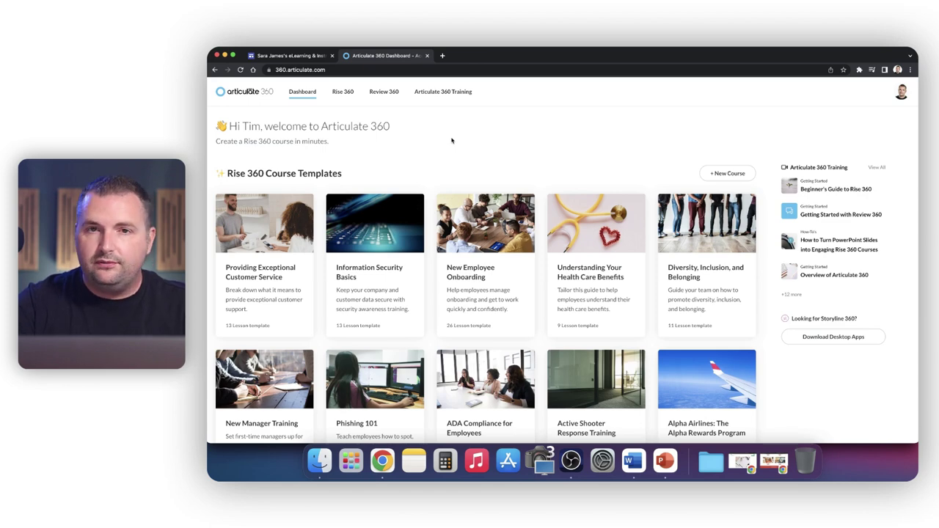
{"action": "left_click", "coordinate": [380, 92]}
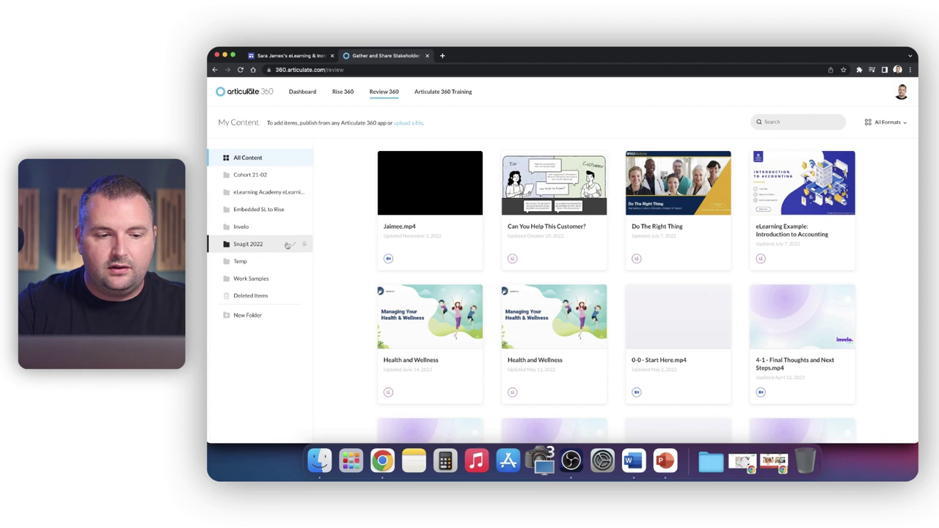
{"action": "left_click", "coordinate": [551, 177]}
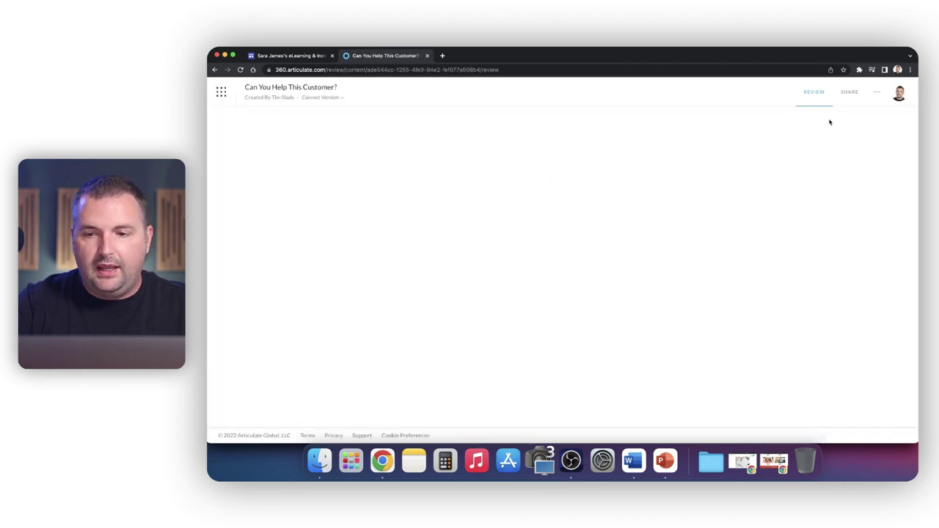
{"action": "left_click", "coordinate": [849, 92]}
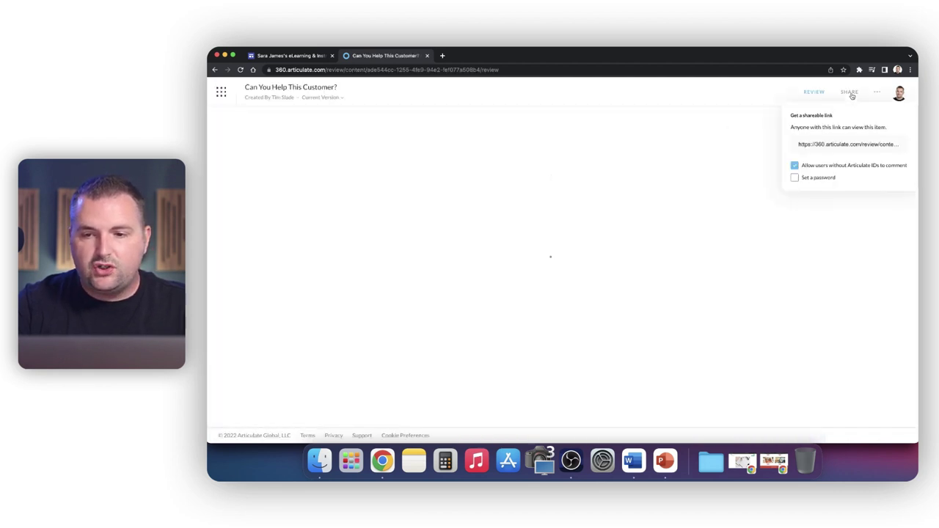
{"action": "right_click", "coordinate": [831, 145]}
{"action": "left_click", "coordinate": [807, 159]}
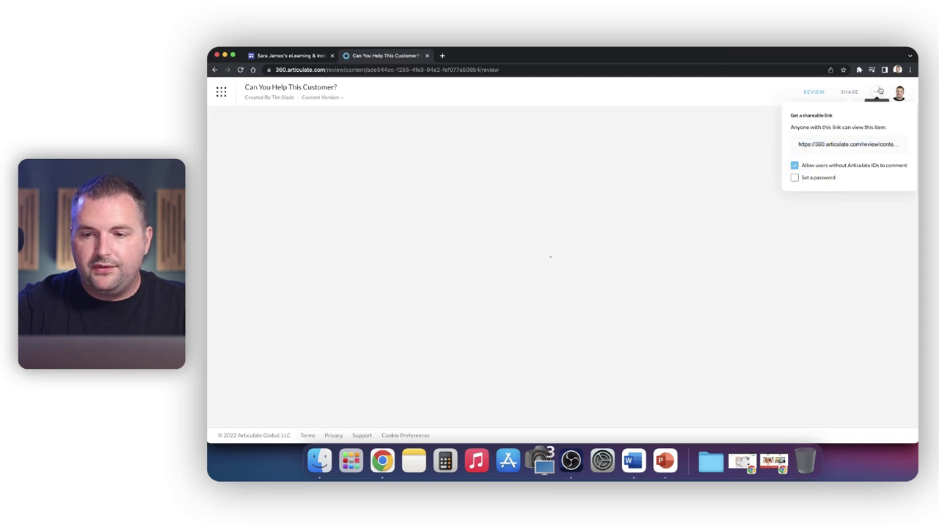
- Close the share popup and open the project button's settings in Google Sites
{"action": "left_click", "coordinate": [880, 90]}
{"action": "left_click", "coordinate": [877, 92]}
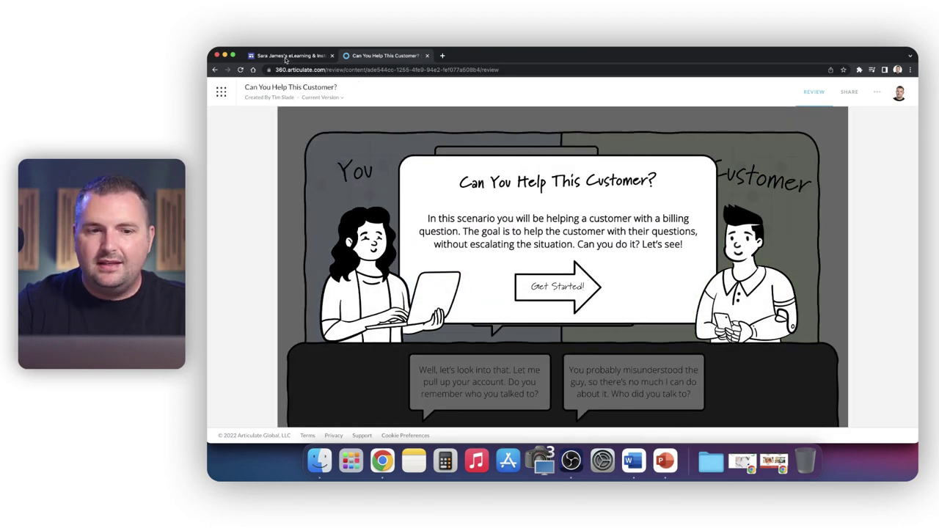
{"action": "left_click", "coordinate": [286, 59]}
{"action": "double_click", "coordinate": [522, 269]}
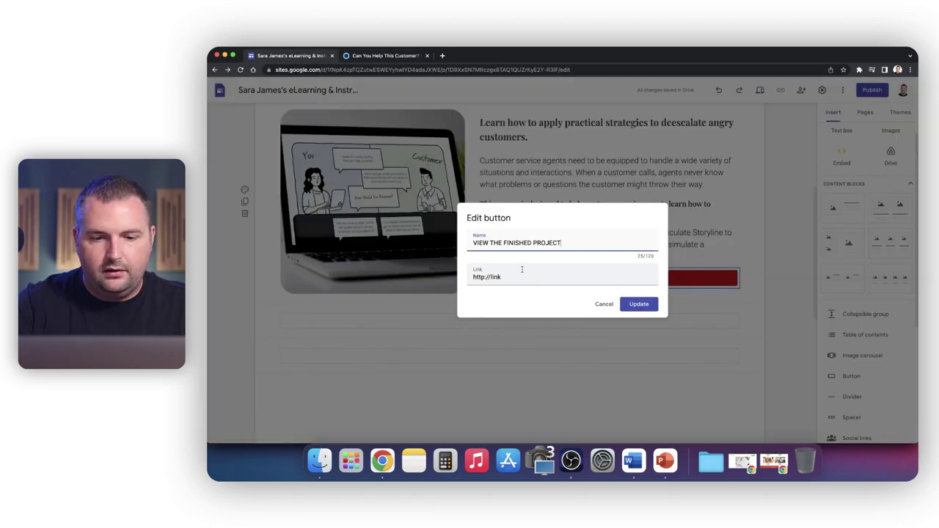
- Replace the button's placeholder link with the Articulate review URL, then close the review tab
{"action": "left_click", "coordinate": [522, 269]}
{"action": "key", "text": "super+a"}
{"action": "key", "text": "super+v"}
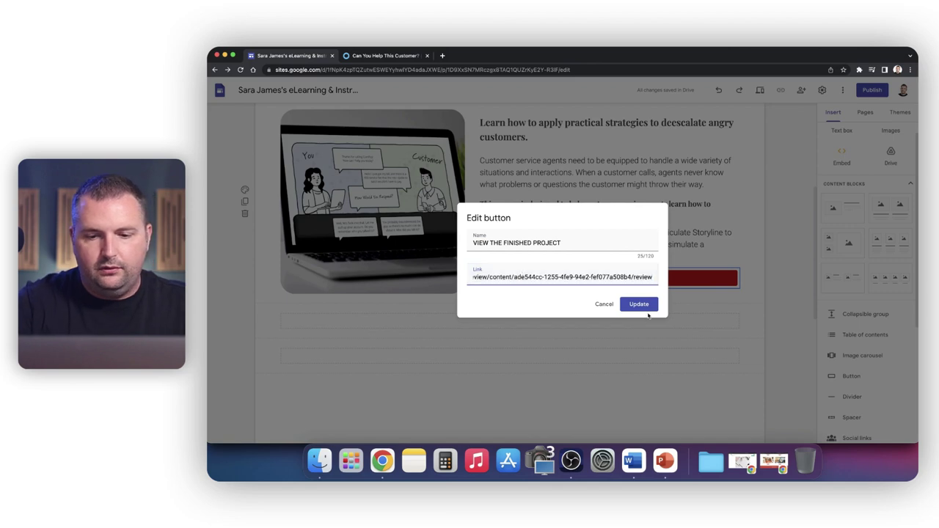
{"action": "left_click", "coordinate": [639, 304]}
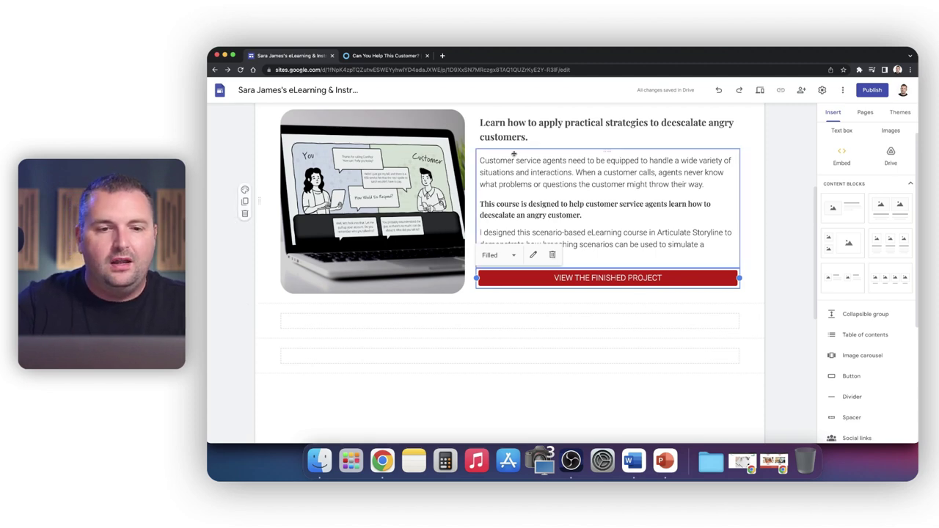
{"action": "left_click", "coordinate": [428, 56]}
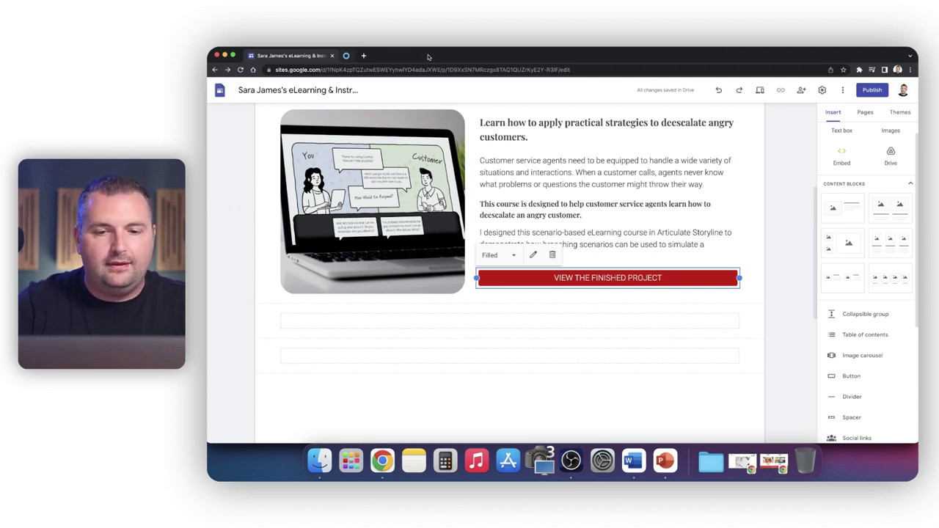
{"action": "left_click", "coordinate": [772, 179]}
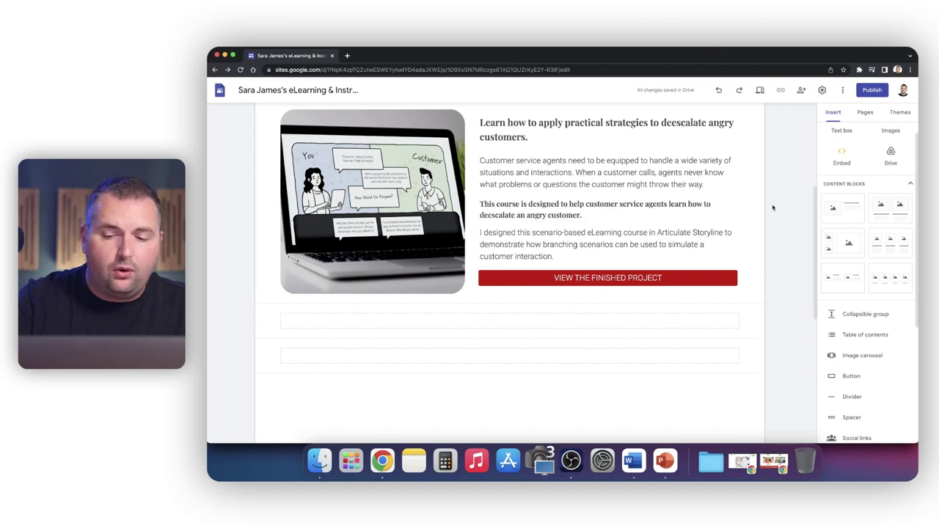
- Play the course video on the timslade.com GoDaddy Call Opening project page
{"action": "left_click", "coordinate": [774, 461]}
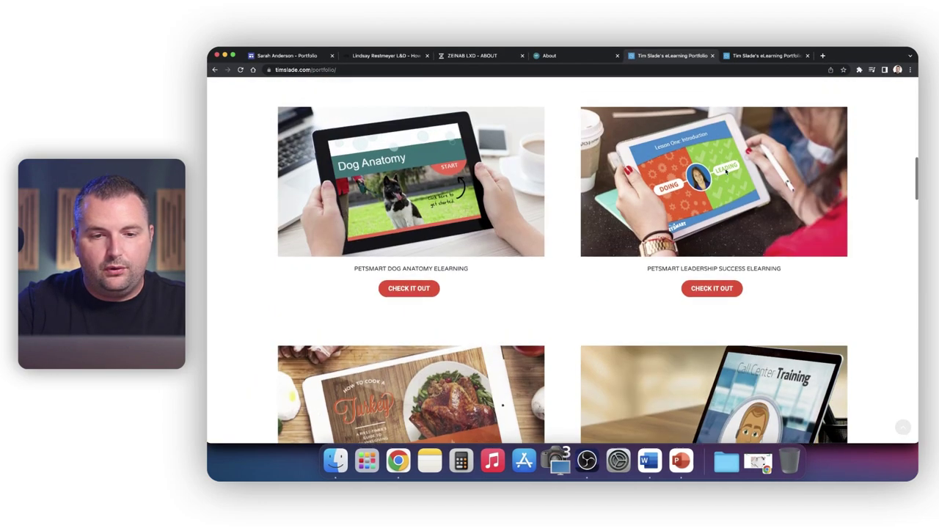
{"action": "left_click", "coordinate": [767, 56]}
{"action": "scroll", "coordinate": [394, 263], "scroll_direction": "up", "scroll_amount": 5}
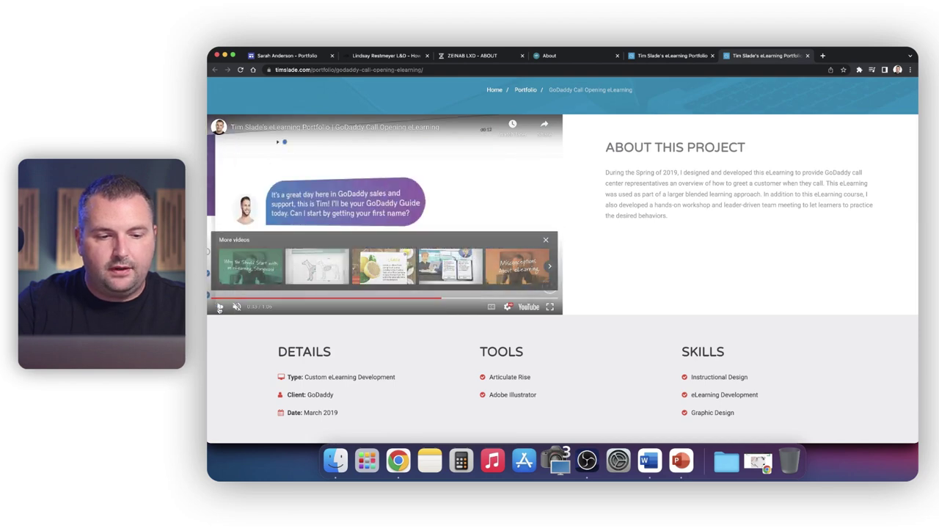
{"action": "left_click", "coordinate": [219, 308]}
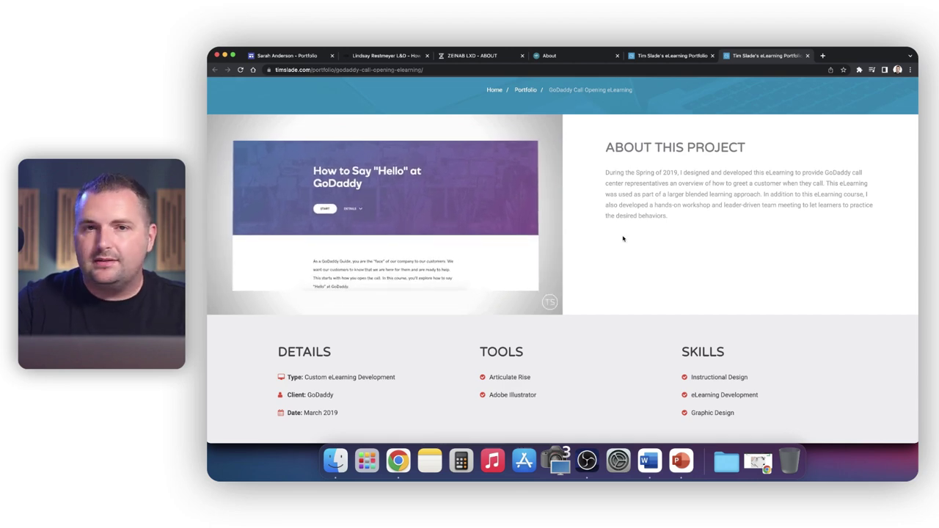
- Review the finished project card in Sites, then return to the portfolio page's Details, Tools and Skills
{"action": "left_click", "coordinate": [225, 56]}
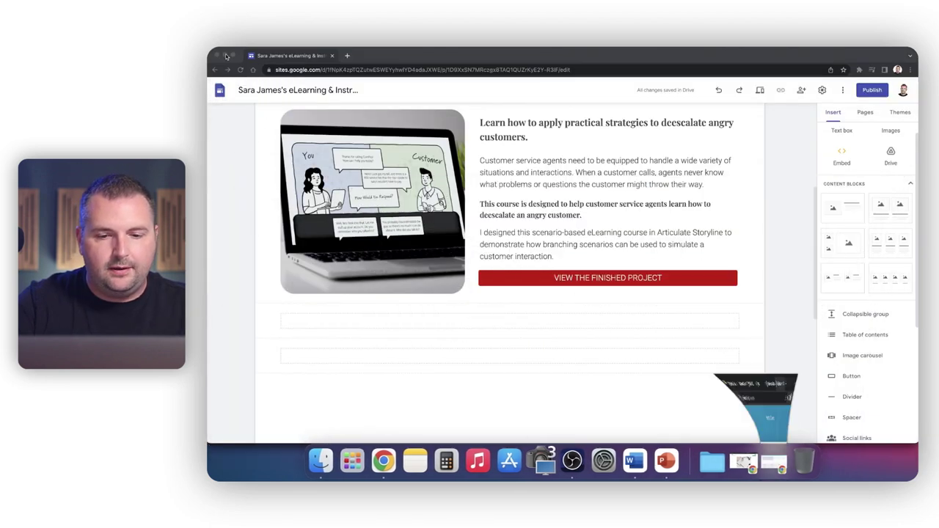
{"action": "scroll", "coordinate": [439, 226], "scroll_direction": "up", "scroll_amount": 5}
{"action": "scroll", "coordinate": [439, 226], "scroll_direction": "down", "scroll_amount": 3}
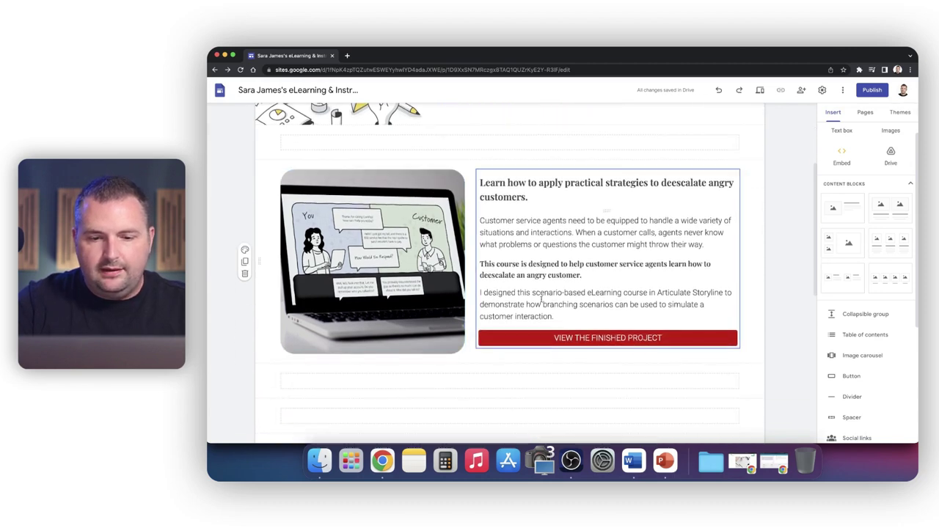
{"action": "scroll", "coordinate": [671, 338], "scroll_direction": "down", "scroll_amount": 2}
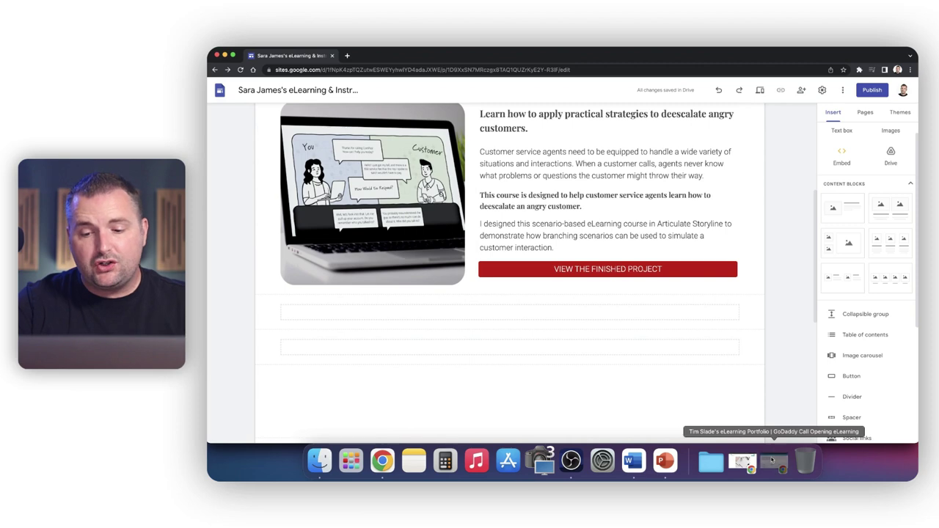
{"action": "left_click", "coordinate": [772, 460]}
{"action": "scroll", "coordinate": [695, 266], "scroll_direction": "down", "scroll_amount": 3}
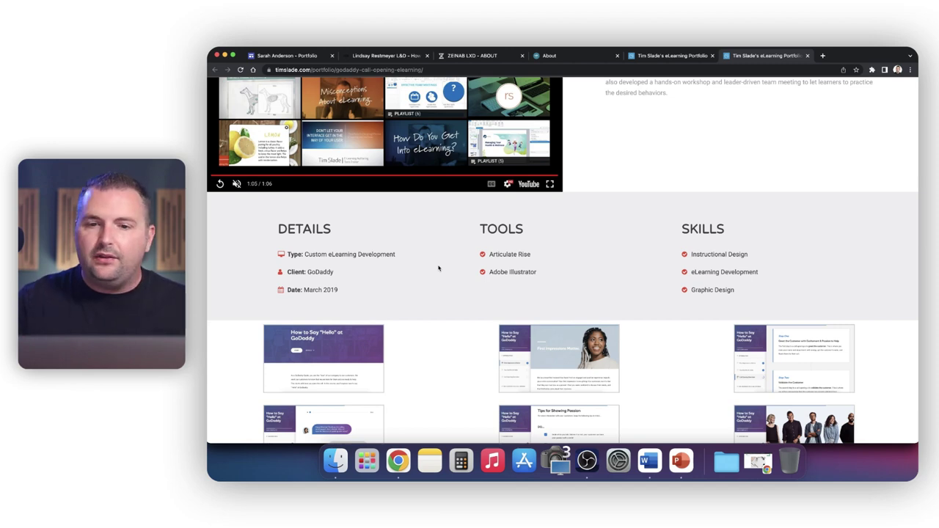
- Search Google for 'custom elearning development', look through the results, and close the tab
{"action": "left_click", "coordinate": [823, 56]}
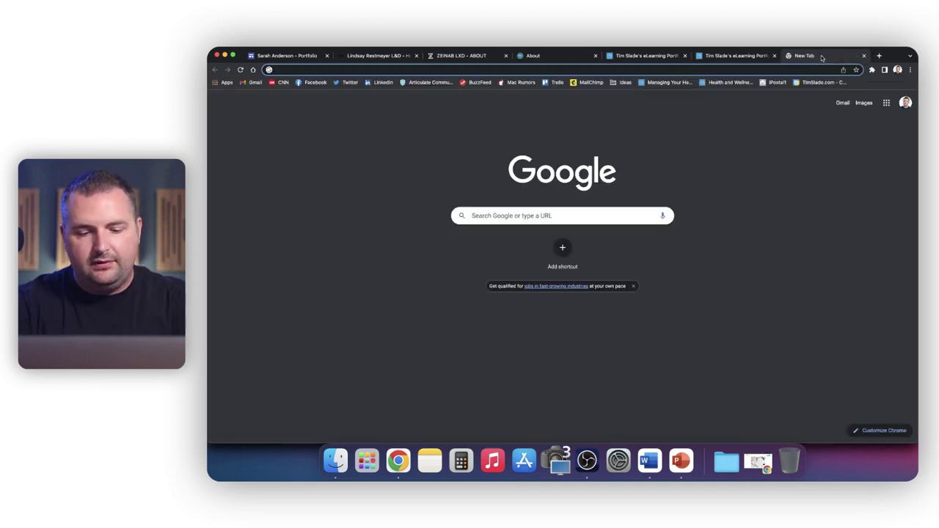
{"action": "type", "text": "custom elearning development"}
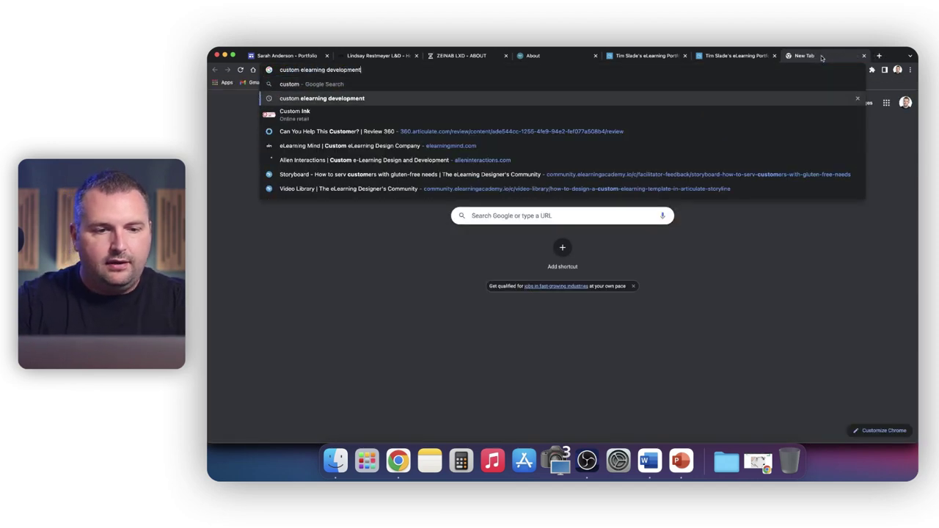
{"action": "key", "text": "Return"}
{"action": "scroll", "coordinate": [625, 228], "scroll_direction": "down", "scroll_amount": 5}
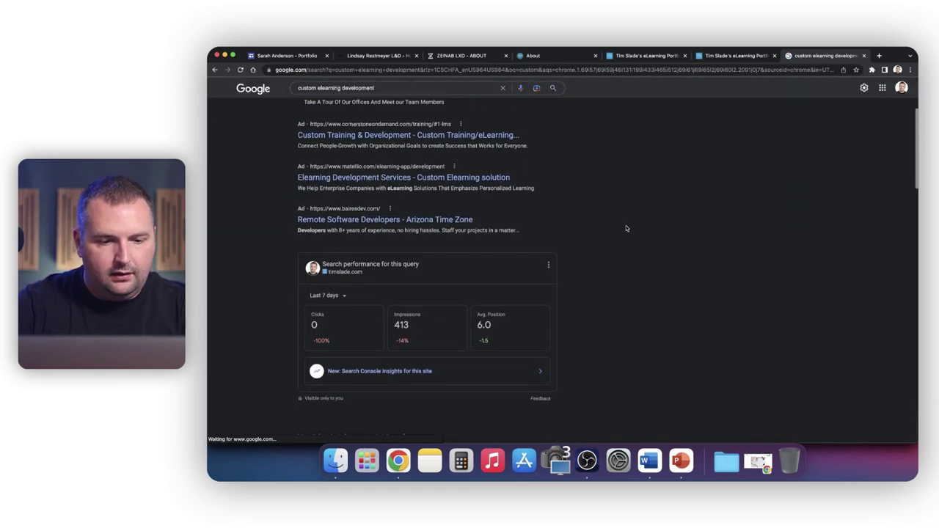
{"action": "scroll", "coordinate": [626, 228], "scroll_direction": "down", "scroll_amount": 8}
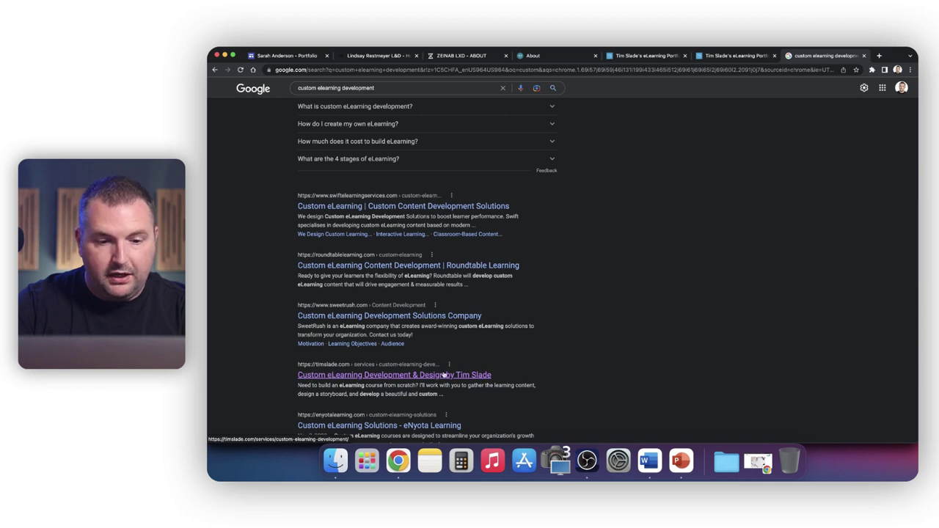
{"action": "scroll", "coordinate": [628, 346], "scroll_direction": "down", "scroll_amount": 1}
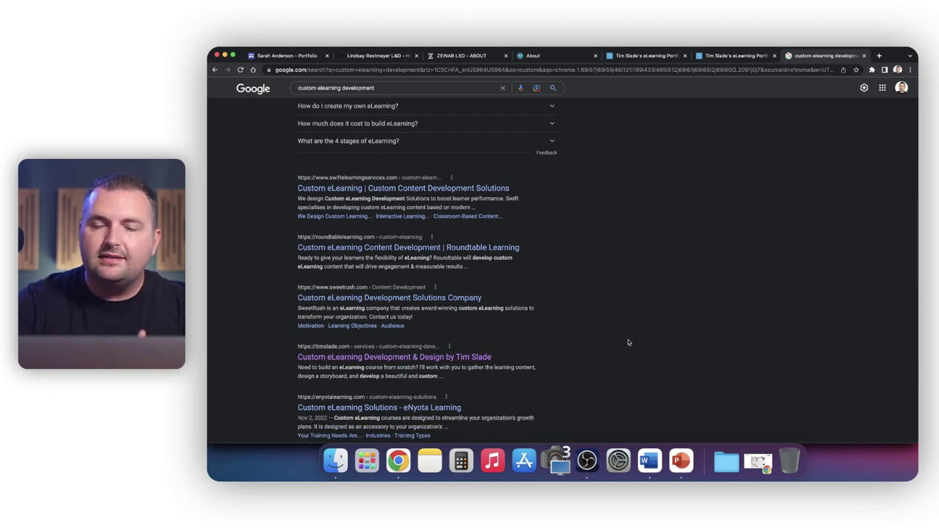
{"action": "left_click", "coordinate": [865, 55]}
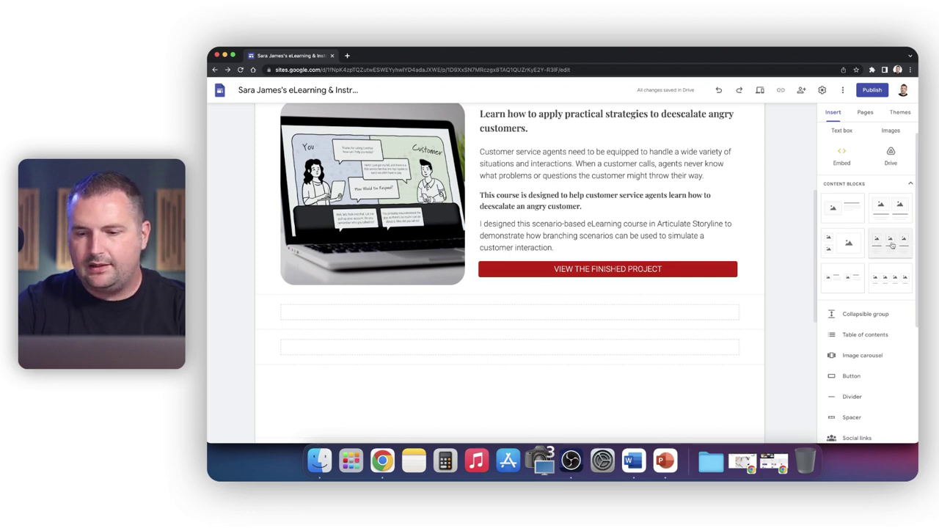
- Insert a three-column image-and-text block and move it up below the project card
{"action": "left_click", "coordinate": [888, 246]}
{"action": "scroll", "coordinate": [565, 230], "scroll_direction": "up", "scroll_amount": 3}
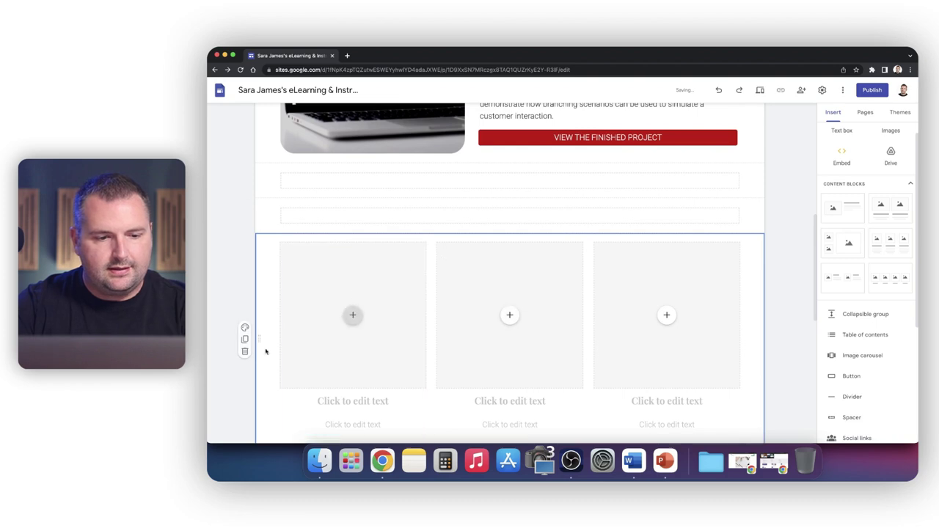
{"action": "left_click_drag", "start_coordinate": [260, 337], "coordinate": [329, 209]}
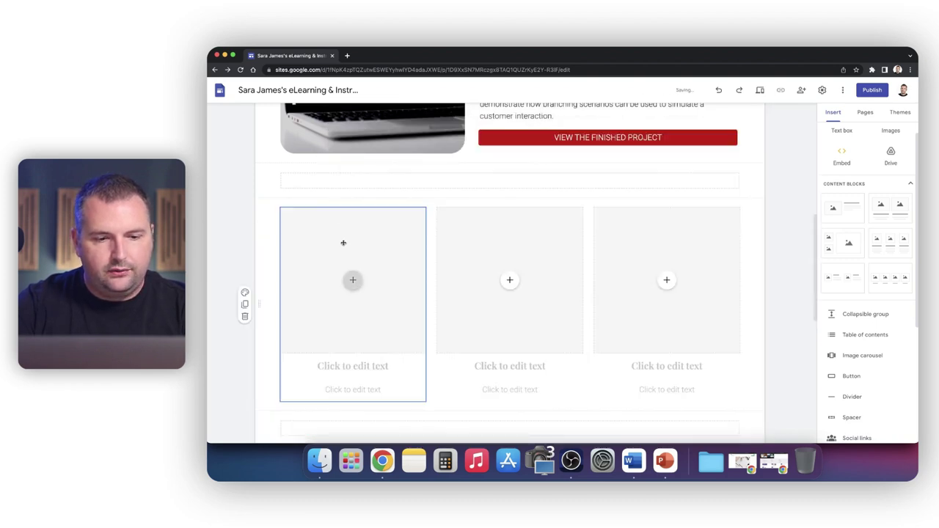
- Delete the image placeholders from all three columns, then bring up the Word content document
{"action": "left_click", "coordinate": [378, 244]}
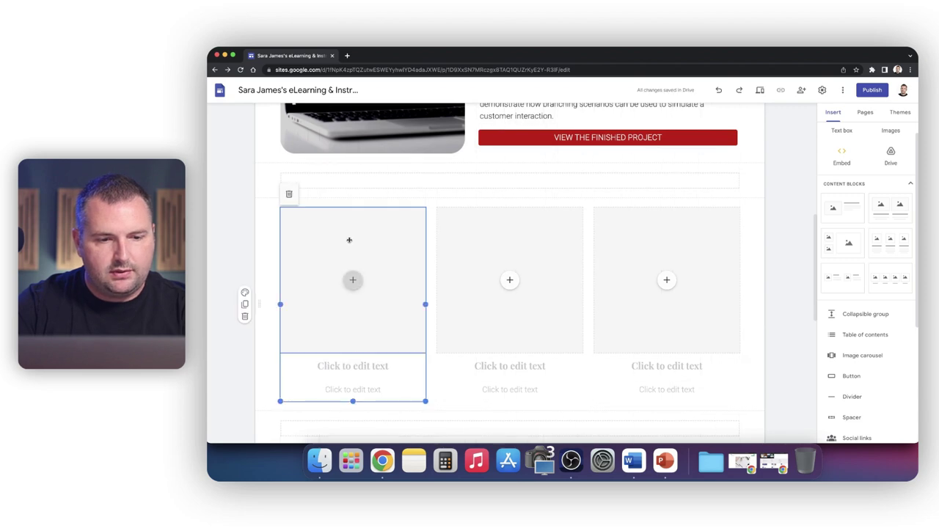
{"action": "left_click", "coordinate": [308, 195]}
{"action": "left_click", "coordinate": [445, 223]}
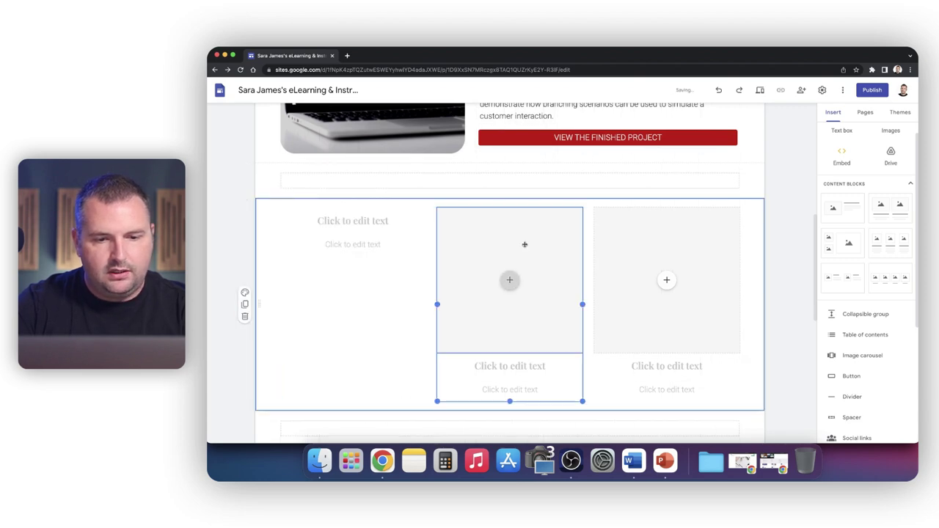
{"action": "left_click", "coordinate": [467, 195]}
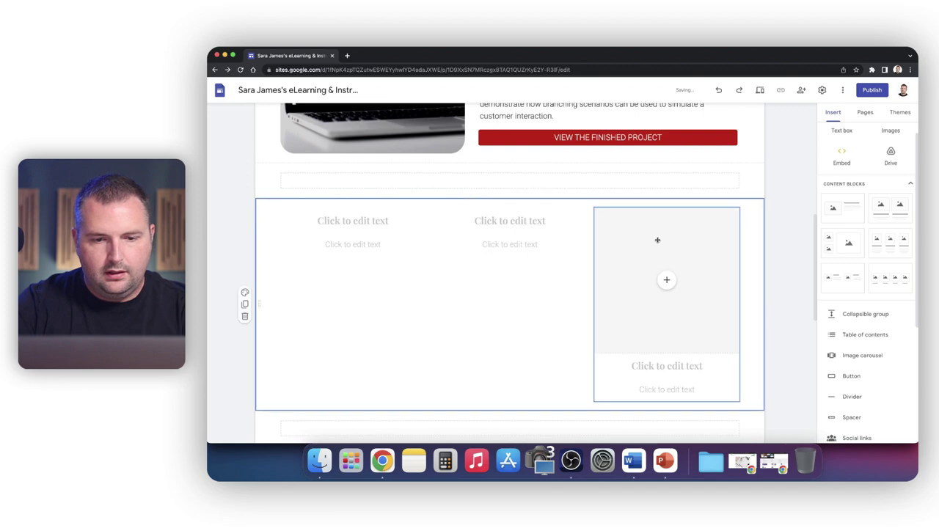
{"action": "left_click", "coordinate": [658, 241]}
{"action": "left_click", "coordinate": [622, 194]}
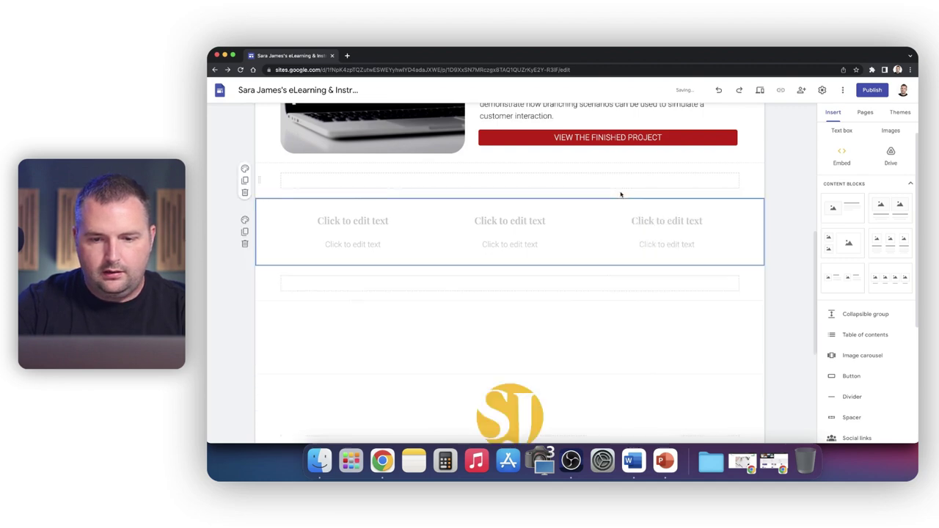
{"action": "left_click", "coordinate": [633, 460]}
{"action": "scroll", "coordinate": [439, 284], "scroll_direction": "down", "scroll_amount": 2}
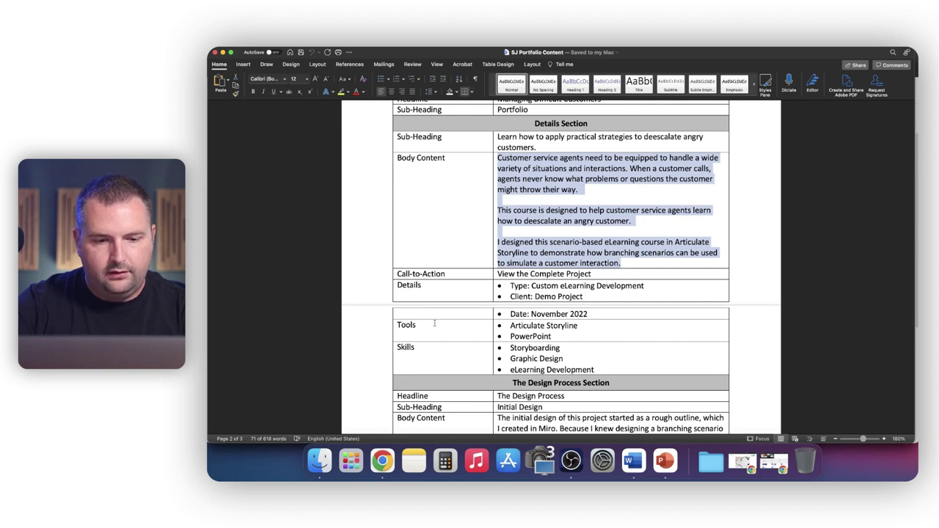
- Title the three columns Details, Tools and Skills
{"action": "left_click", "coordinate": [382, 460]}
{"action": "left_click", "coordinate": [340, 221]}
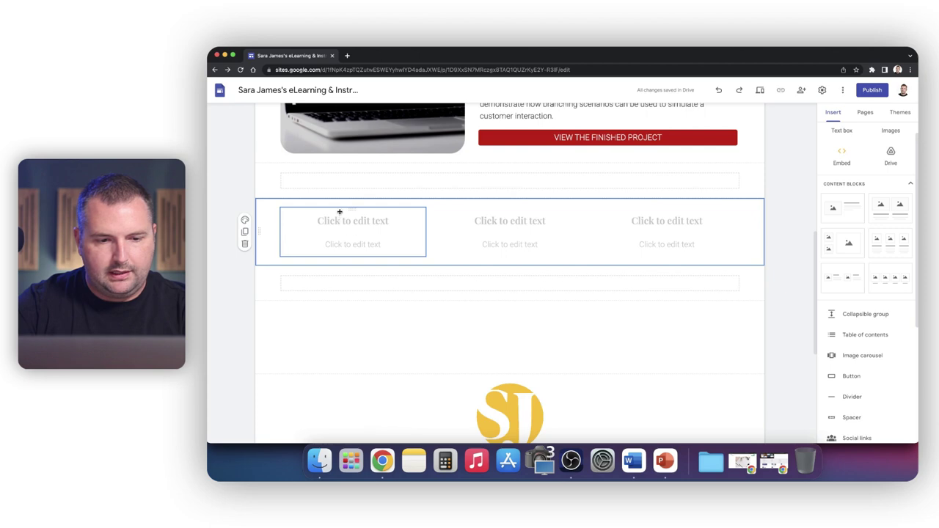
{"action": "type", "text": "Details"}
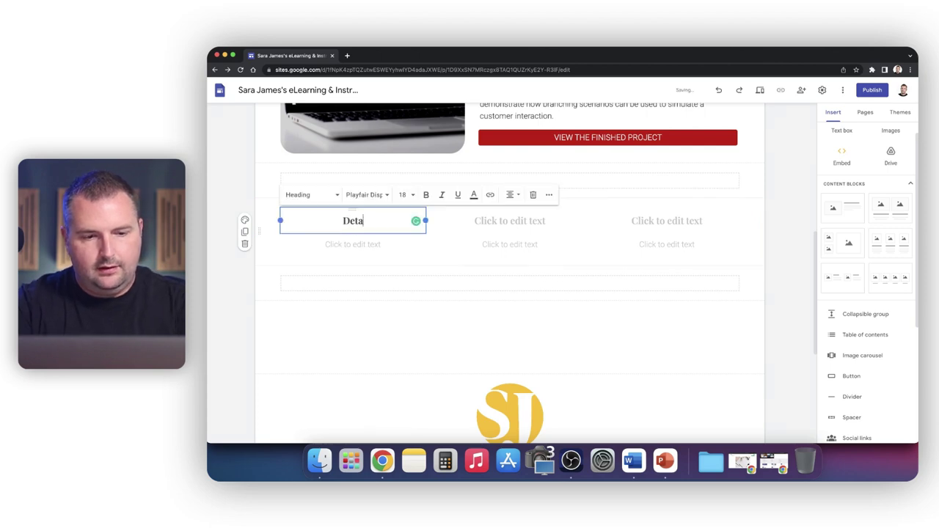
{"action": "left_click", "coordinate": [509, 222]}
{"action": "type", "text": "Tools"}
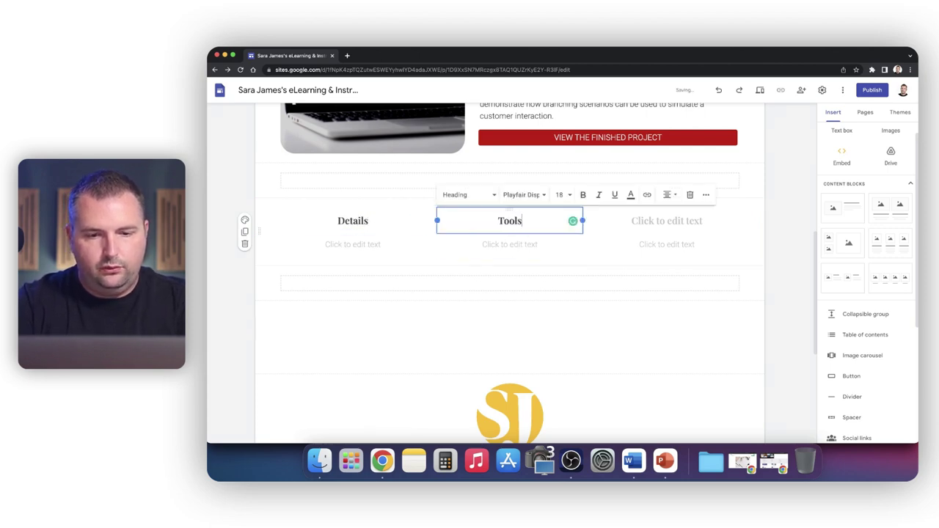
{"action": "left_click", "coordinate": [642, 219]}
{"action": "type", "text": "Skills"}
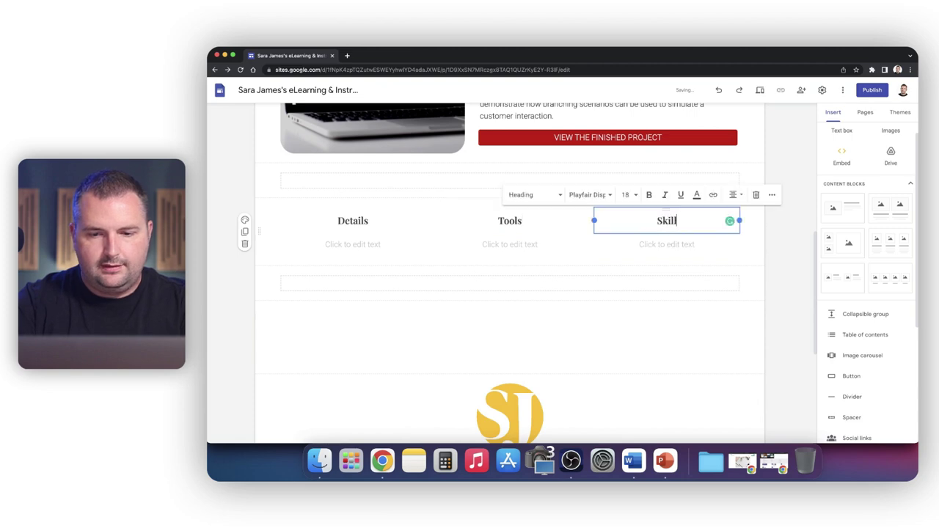
- Select the Type, Client and Date lines in Word and go to the box under Details
{"action": "left_click", "coordinate": [633, 460]}
{"action": "left_click", "coordinate": [559, 297]}
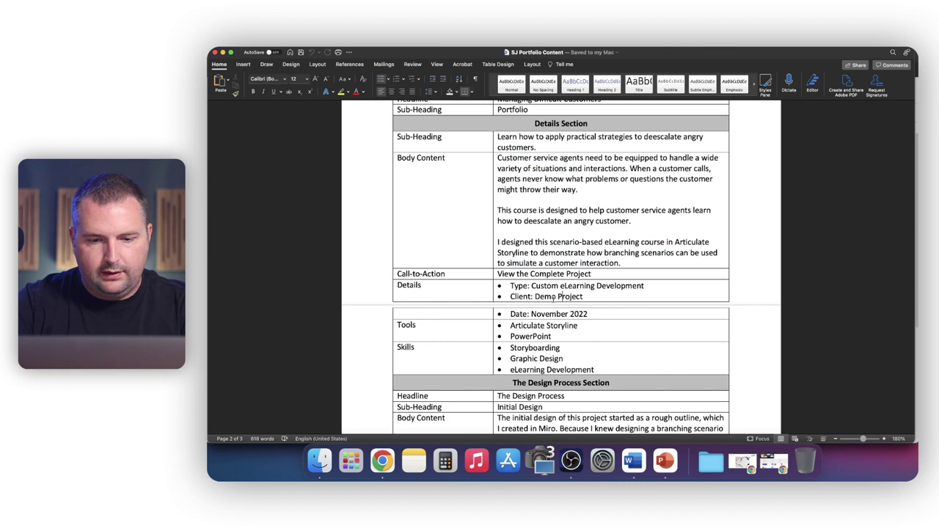
{"action": "left_click_drag", "start_coordinate": [592, 313], "coordinate": [511, 291]}
{"action": "key", "text": "super+c"}
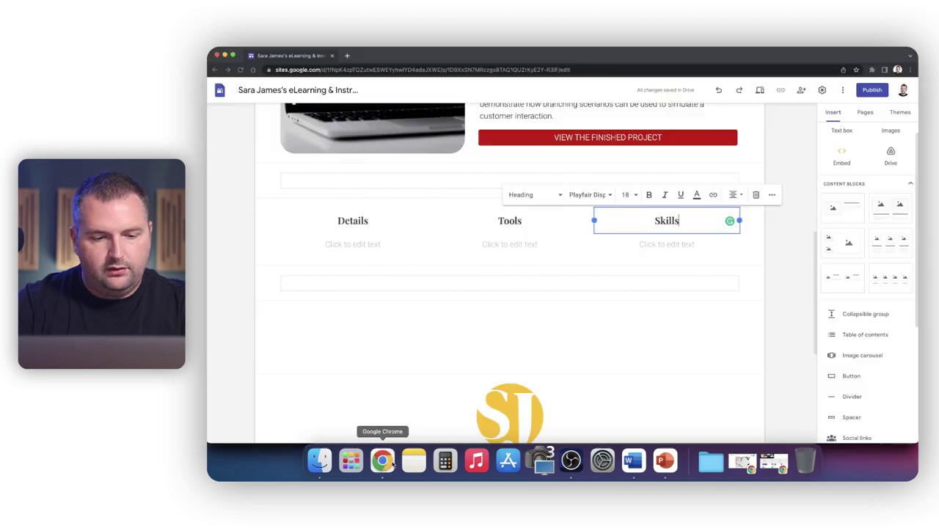
{"action": "left_click", "coordinate": [383, 461]}
{"action": "left_click", "coordinate": [367, 244]}
- Paste the Type, Client and Date lines under Details and reformat them as a bulleted list
{"action": "right_click", "coordinate": [356, 250]}
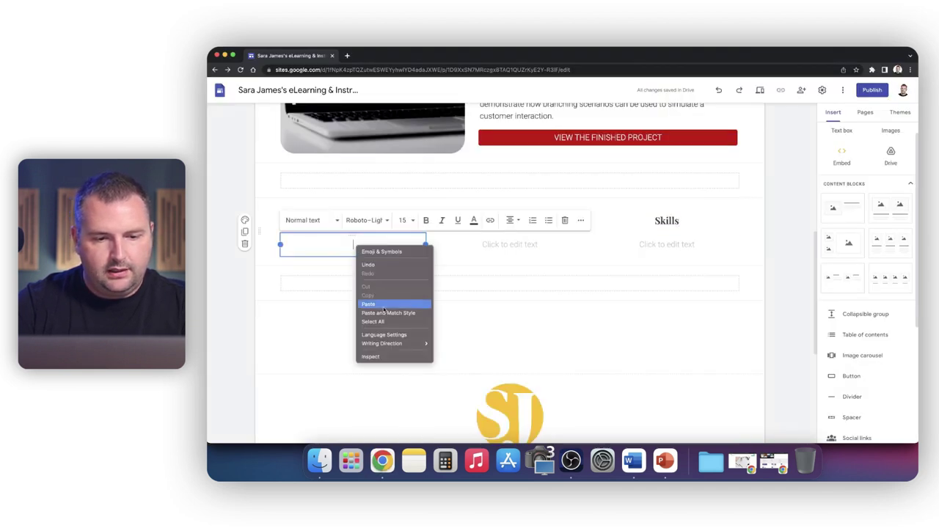
{"action": "left_click", "coordinate": [378, 316]}
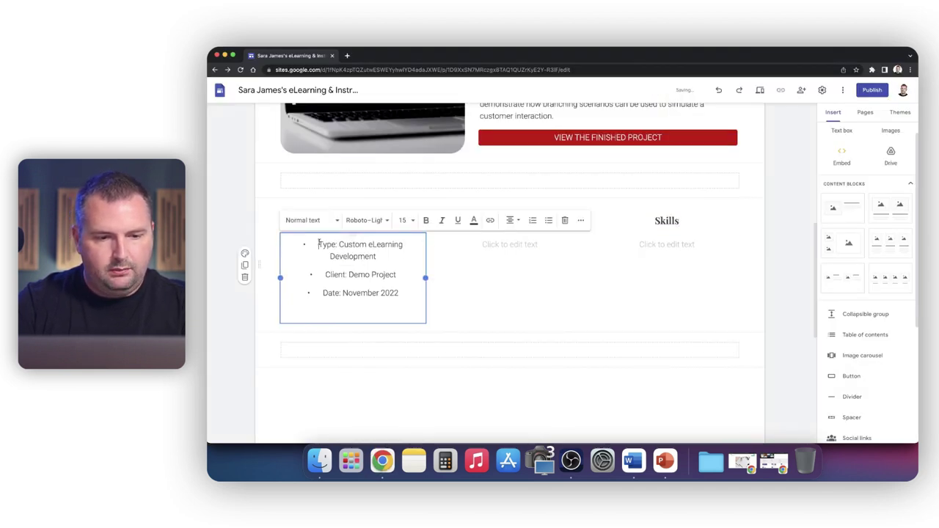
{"action": "key", "text": "BackSpace"}
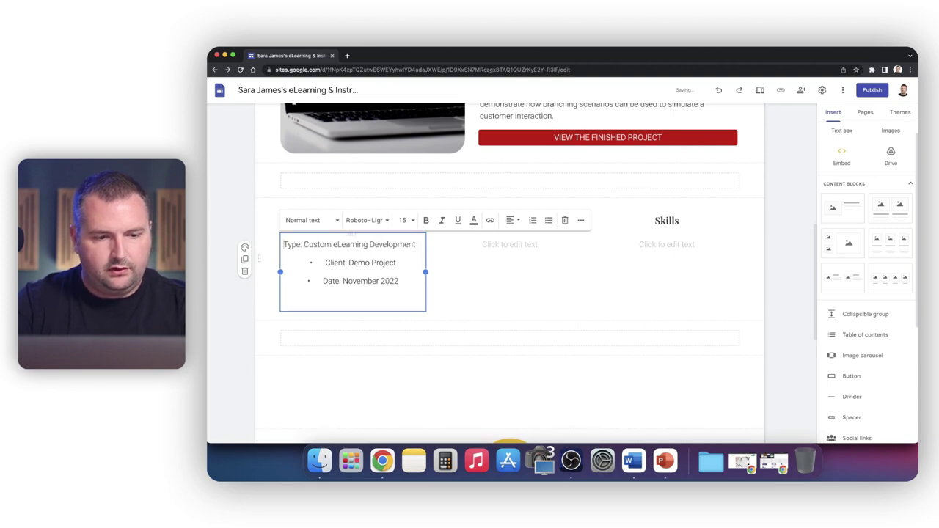
{"action": "left_click", "coordinate": [324, 263]}
{"action": "key", "text": "BackSpace"}
{"action": "key", "text": "BackSpace"}
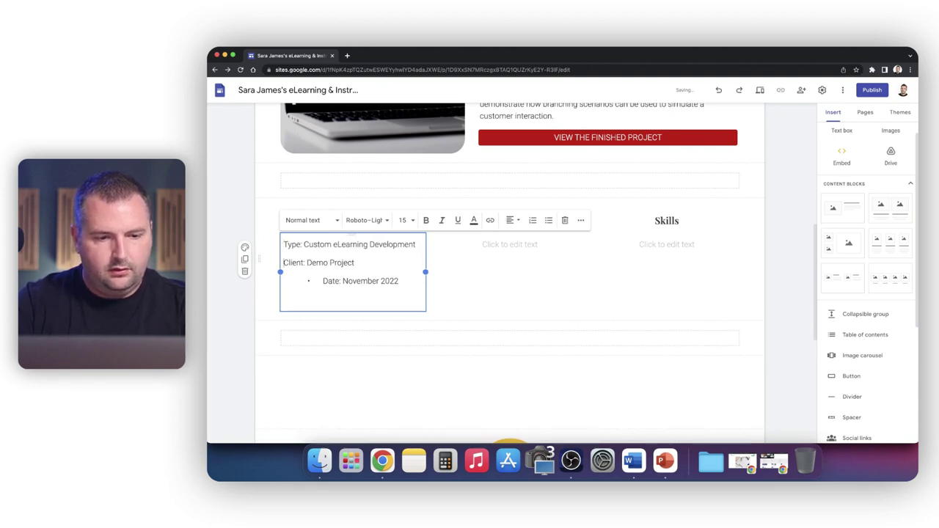
{"action": "key", "text": "Return"}
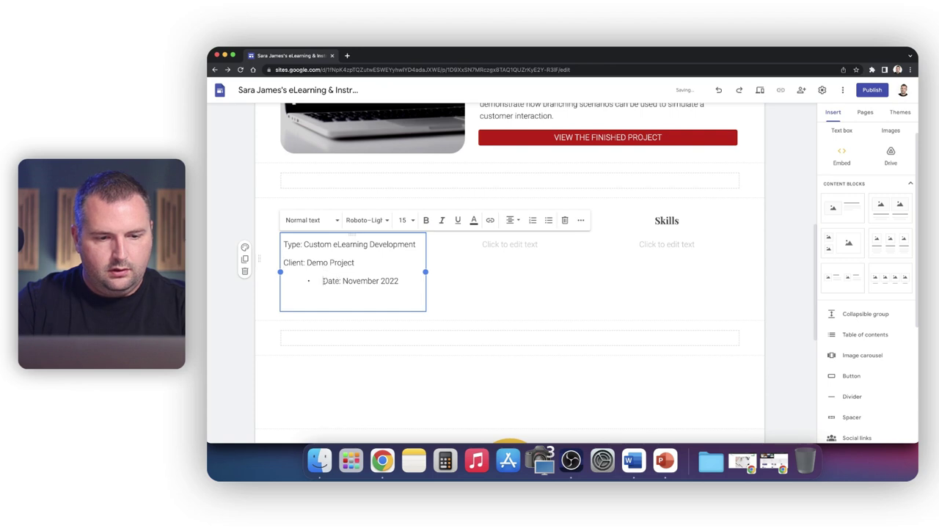
{"action": "key", "text": "BackSpace"}
{"action": "key", "text": "BackSpace"}
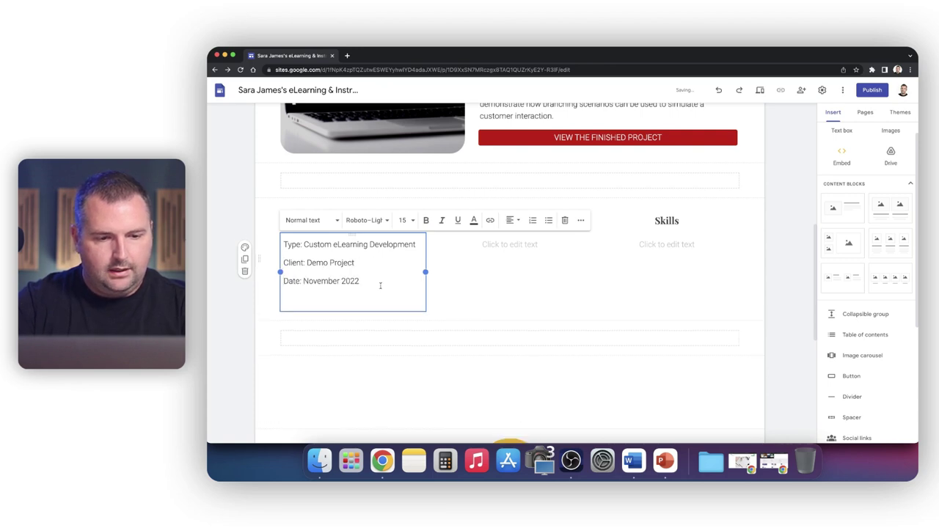
{"action": "left_click_drag", "start_coordinate": [381, 285], "coordinate": [283, 245]}
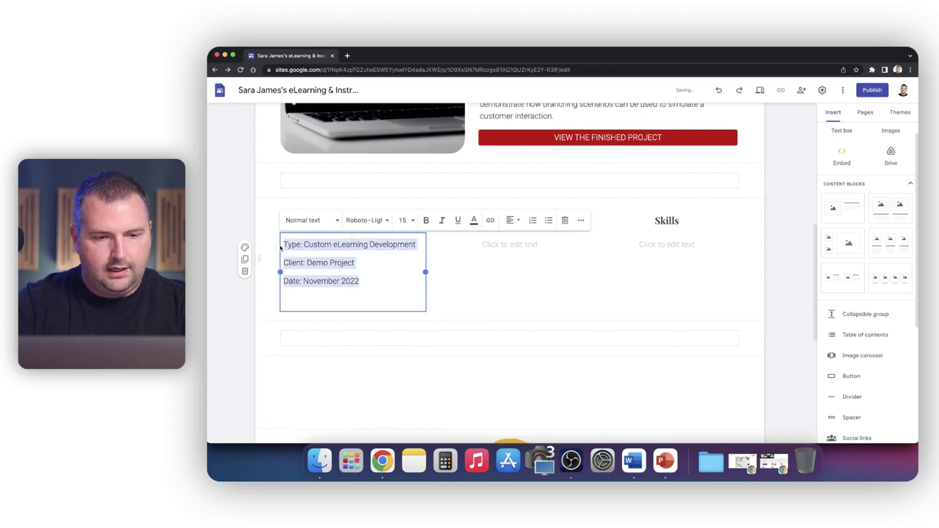
{"action": "left_click", "coordinate": [549, 221]}
- Copy the bulleted list into the Tools and Skills boxes, then bring Word forward
{"action": "left_click", "coordinate": [367, 292]}
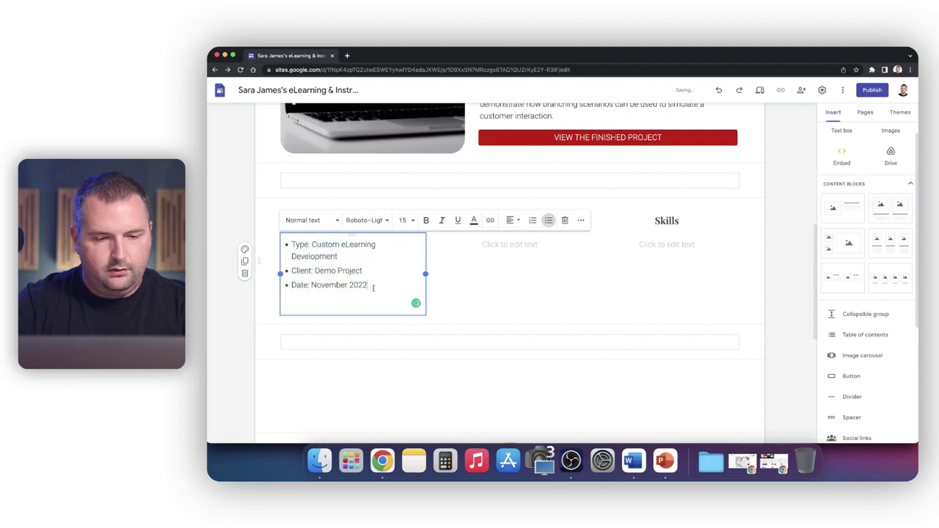
{"action": "left_click_drag", "start_coordinate": [372, 288], "coordinate": [284, 245]}
{"action": "key", "text": "ctrl+c"}
{"action": "left_click", "coordinate": [510, 244]}
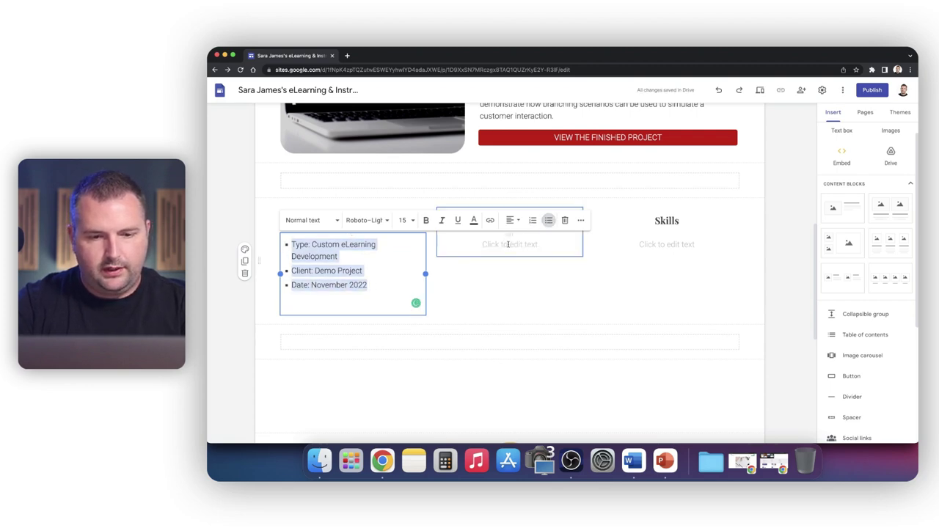
{"action": "key", "text": "ctrl+v"}
{"action": "left_click", "coordinate": [667, 250]}
{"action": "key", "text": "cmd+v"}
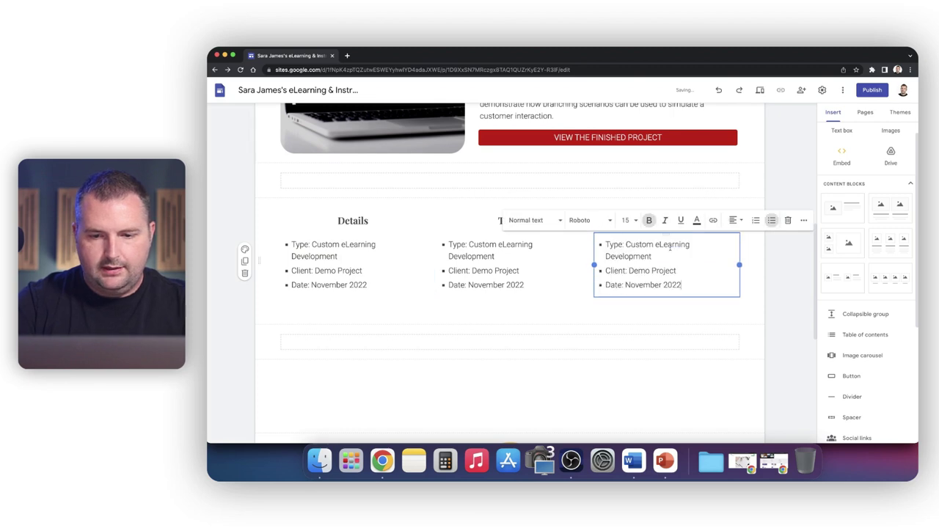
{"action": "left_click", "coordinate": [633, 460]}
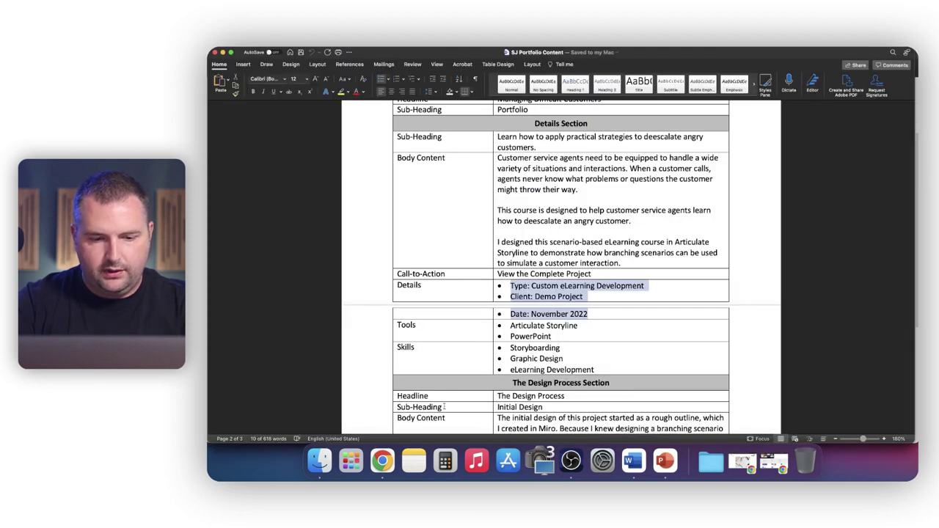
- Replace the Tools list with Articulate Storyline and PowerPoint
{"action": "left_click", "coordinate": [382, 460]}
{"action": "left_click_drag", "start_coordinate": [528, 284], "coordinate": [449, 246]}
{"action": "type", "text": "Articula"}
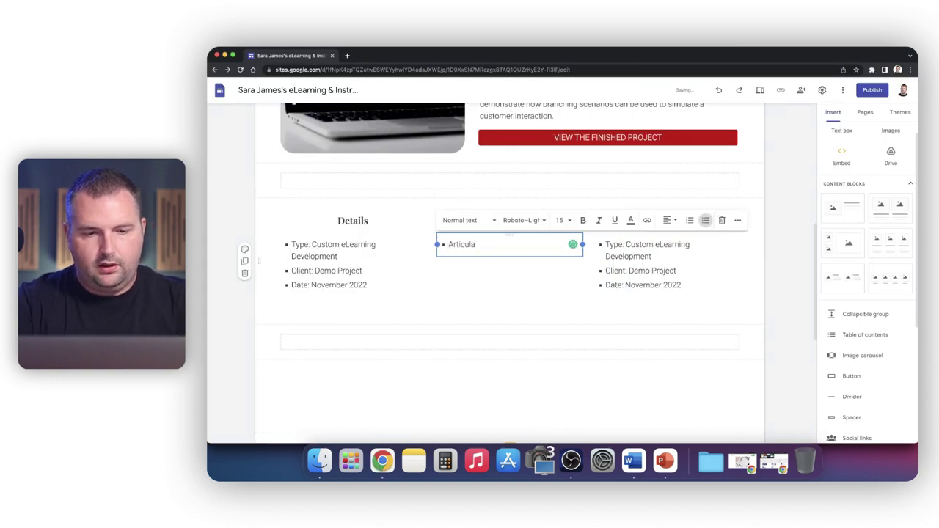
{"action": "type", "text": "te Storyline"}
{"action": "key", "text": "Return"}
{"action": "type", "text": "PowerPoint"}
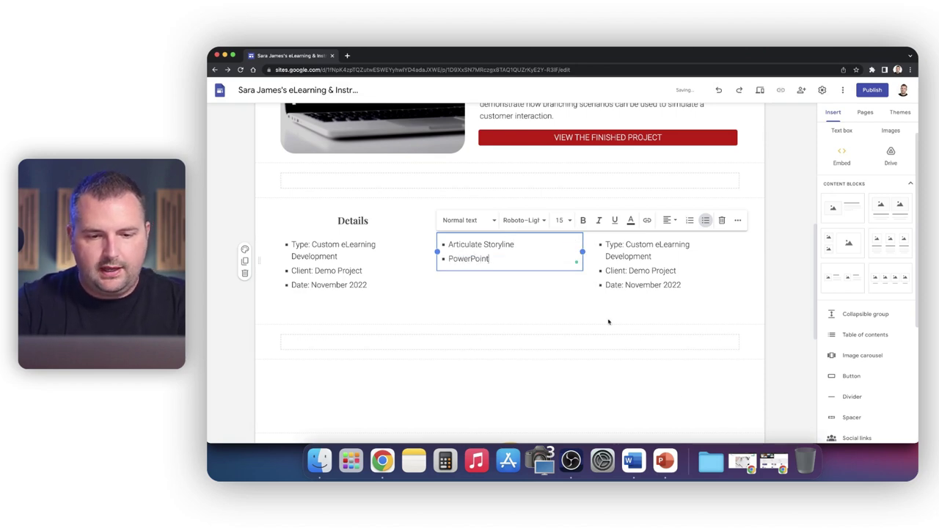
- Replace the Skills list with Instructional Design, Storyboarding and eLearning Development, then preview the page
{"action": "left_click", "coordinate": [633, 460]}
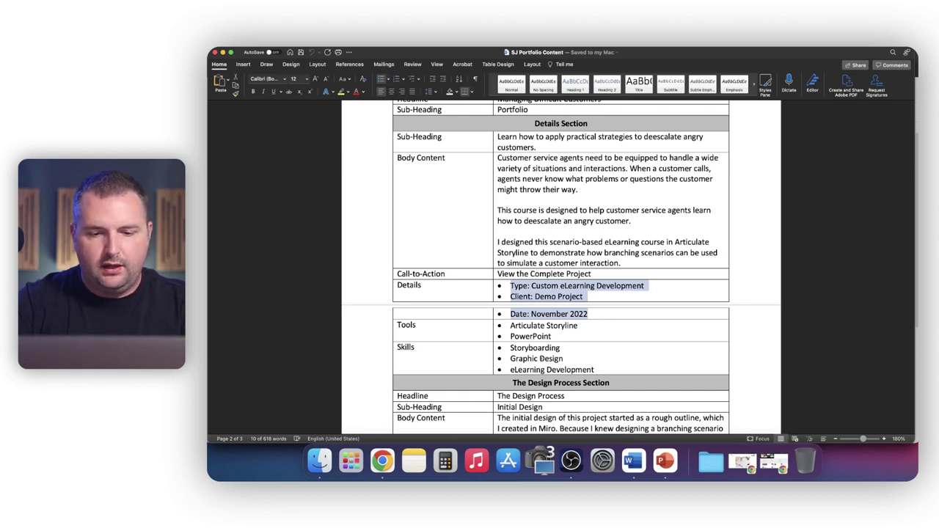
{"action": "left_click", "coordinate": [381, 460]}
{"action": "left_click", "coordinate": [661, 284]}
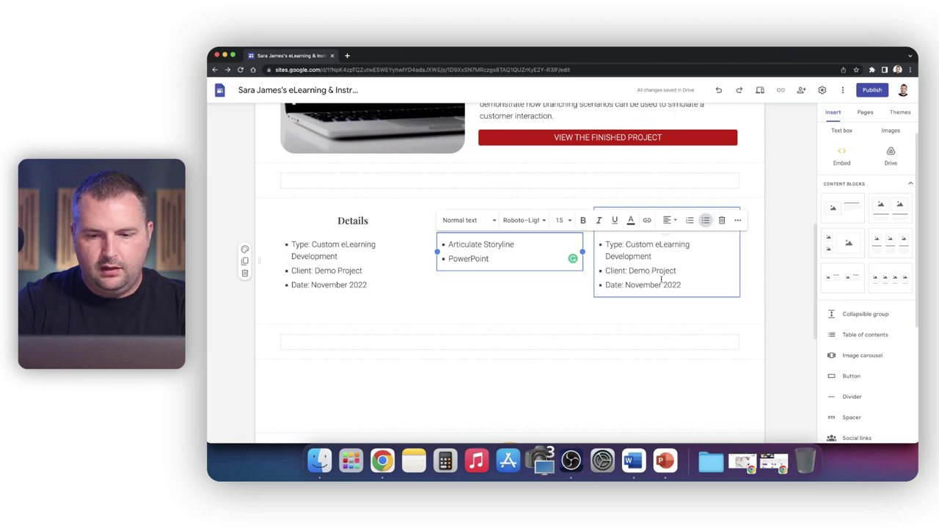
{"action": "left_click_drag", "start_coordinate": [693, 286], "coordinate": [592, 247]}
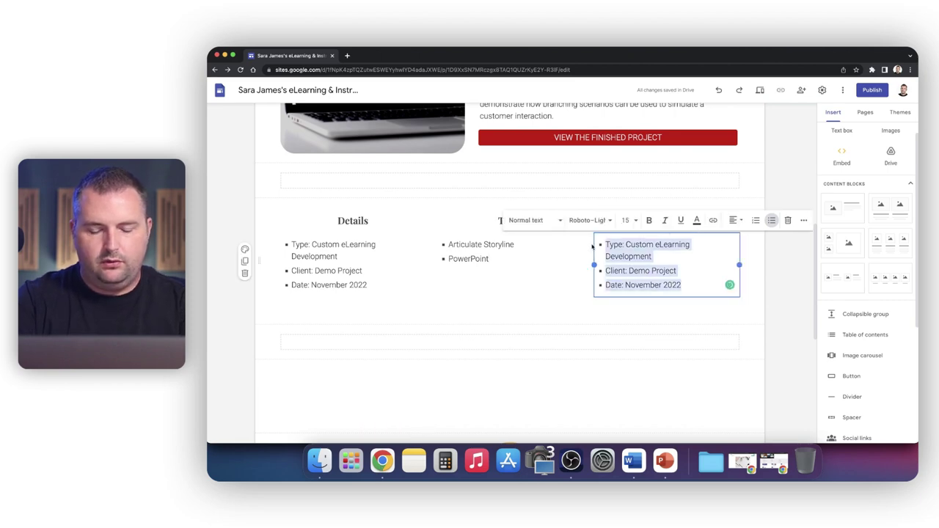
{"action": "type", "text": "Instructional De"}
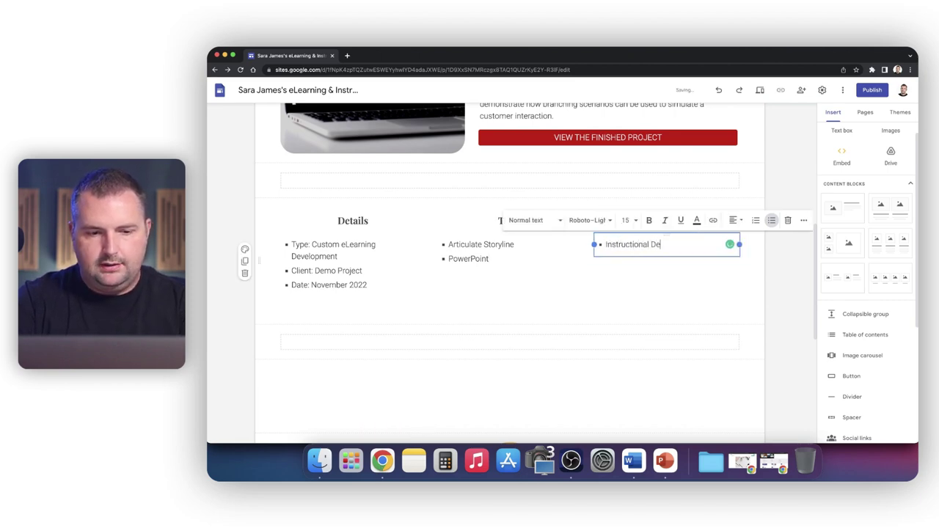
{"action": "type", "text": "sign"}
{"action": "key", "text": "Return"}
{"action": "type", "text": "Storyboardi"}
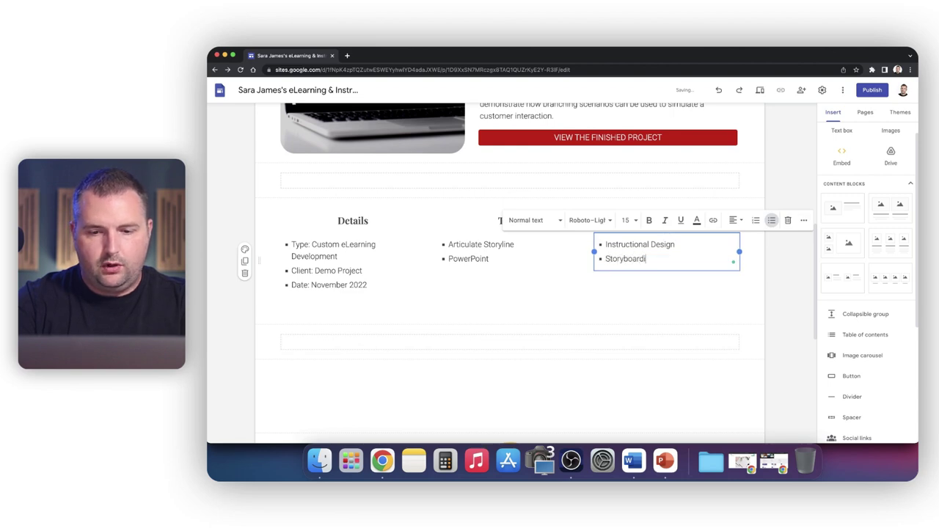
{"action": "type", "text": "ng"}
{"action": "key", "text": "Return"}
{"action": "type", "text": "eLearning Dev"}
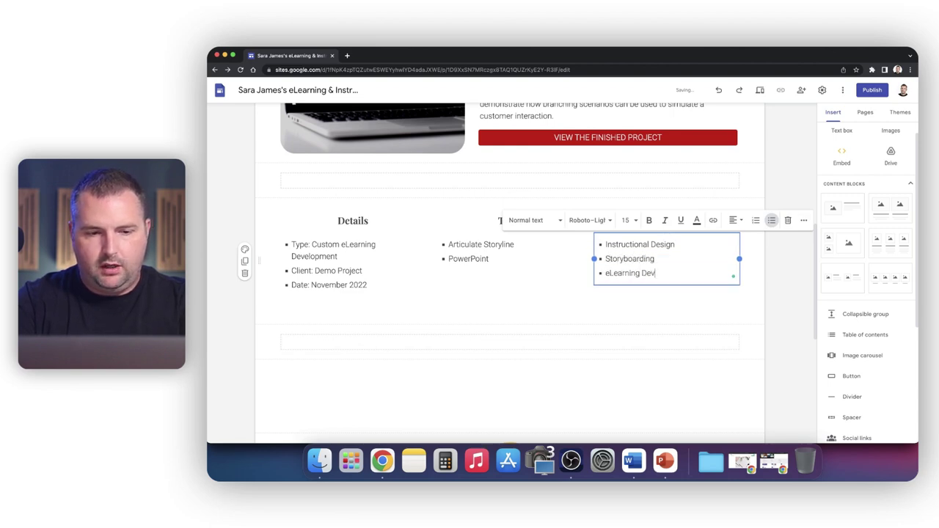
{"action": "type", "text": "elopment"}
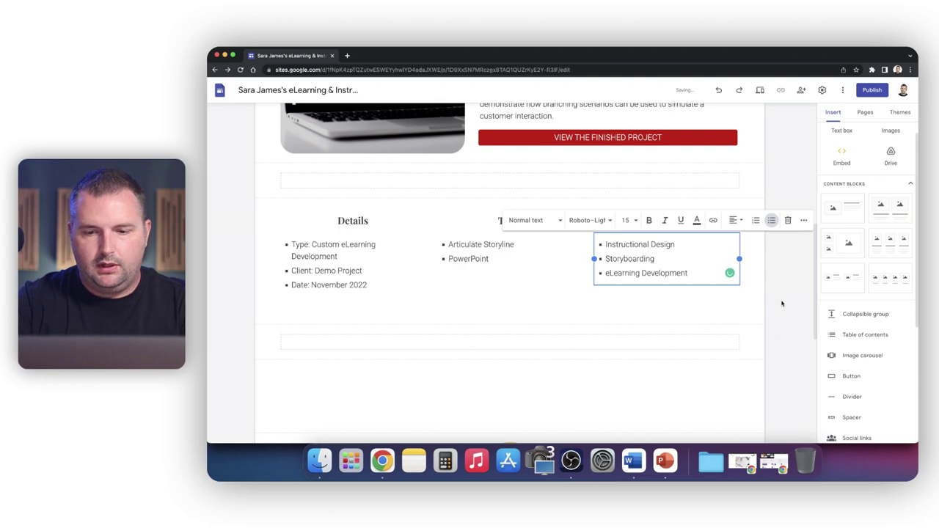
{"action": "left_click", "coordinate": [781, 303]}
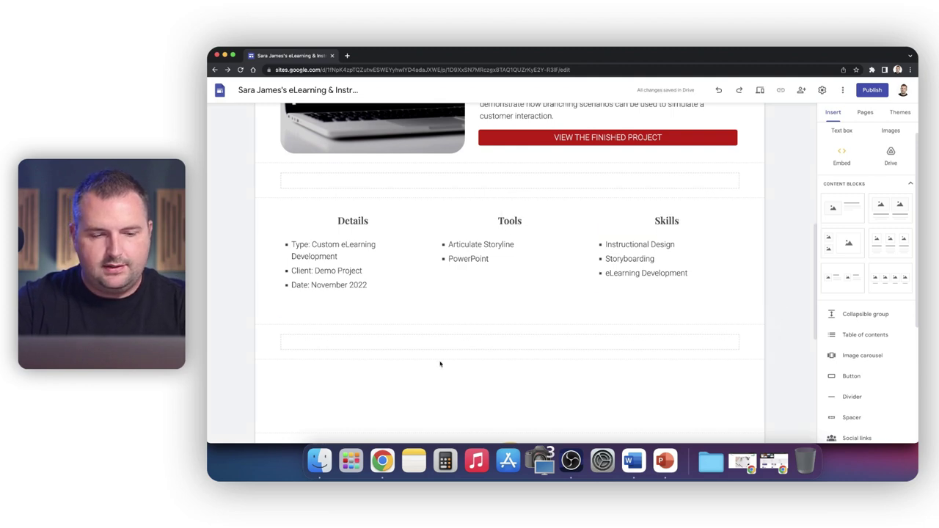
{"action": "left_click", "coordinate": [760, 90]}
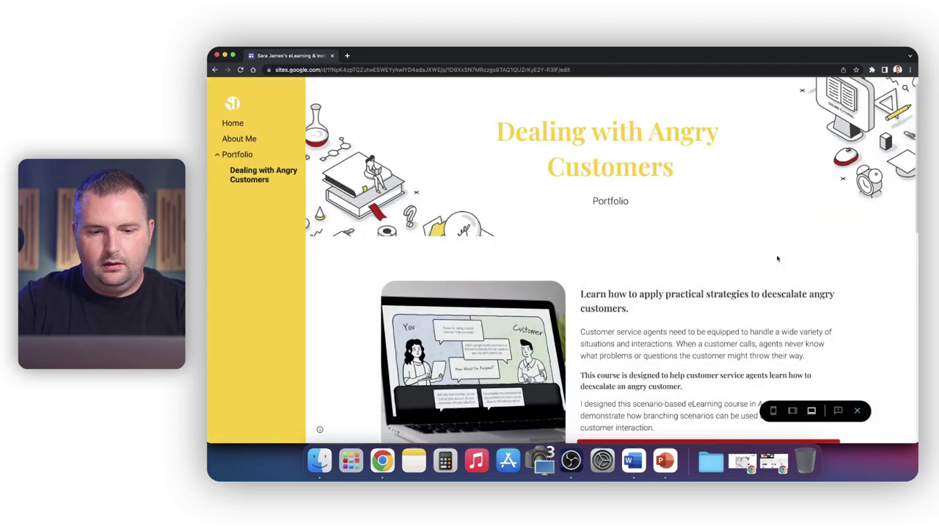
- Scroll through the page preview, close it, and scroll to the space below the Details section
{"action": "scroll", "coordinate": [777, 258], "scroll_direction": "down", "scroll_amount": 3}
{"action": "scroll", "coordinate": [778, 258], "scroll_direction": "down", "scroll_amount": 5}
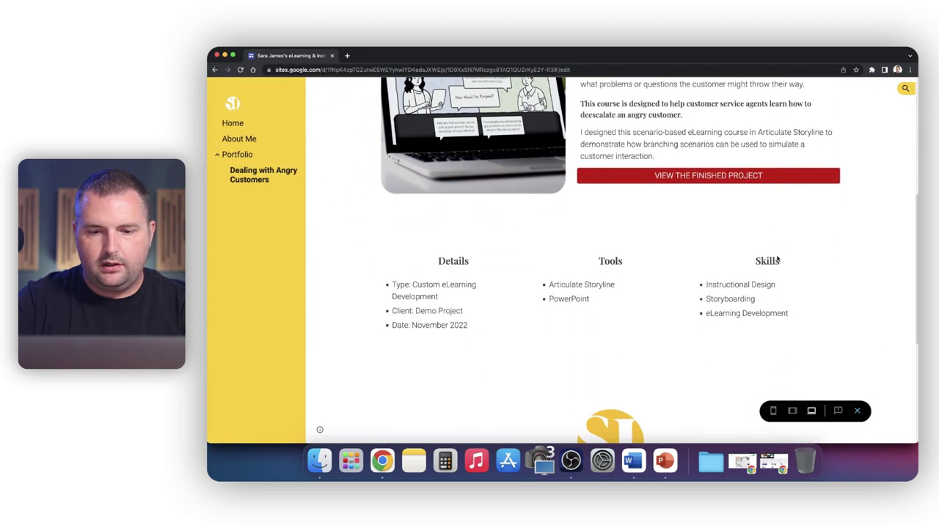
{"action": "scroll", "coordinate": [778, 259], "scroll_direction": "up", "scroll_amount": 3}
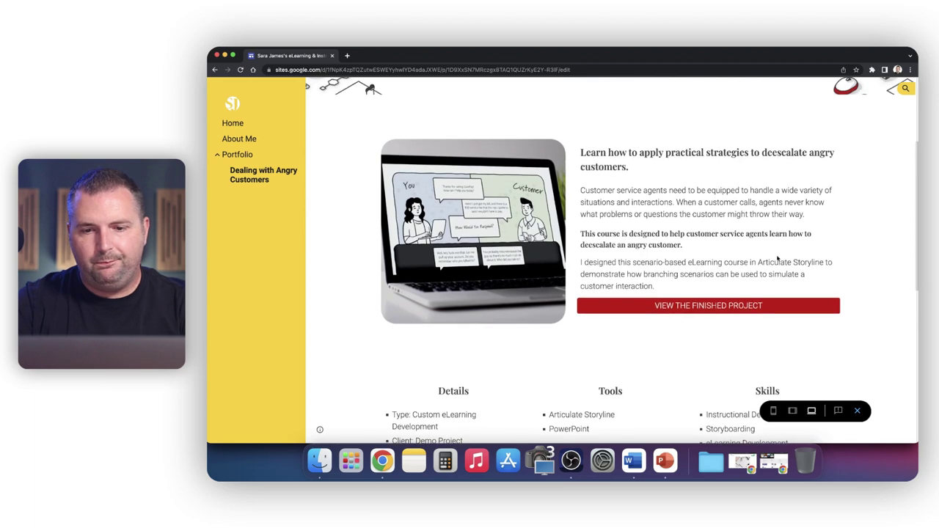
{"action": "scroll", "coordinate": [777, 258], "scroll_direction": "down", "scroll_amount": 4}
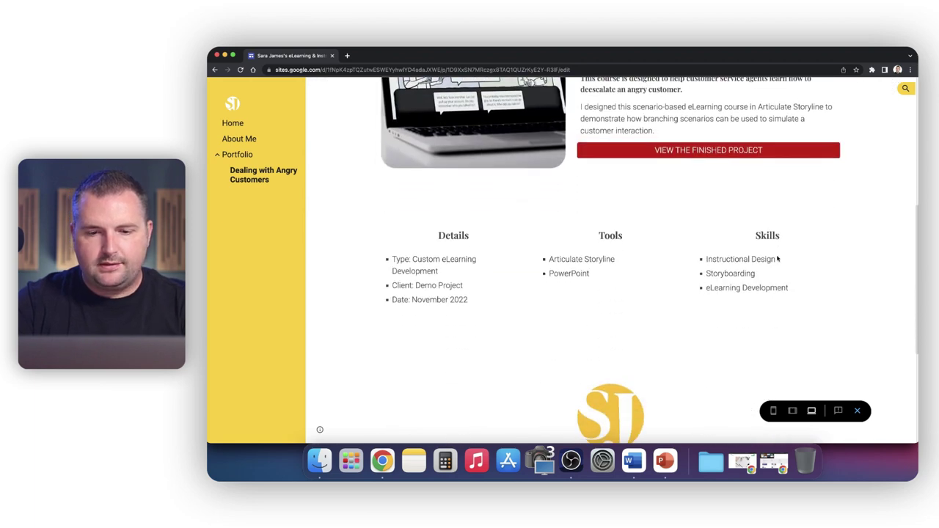
{"action": "scroll", "coordinate": [777, 258], "scroll_direction": "up", "scroll_amount": 3}
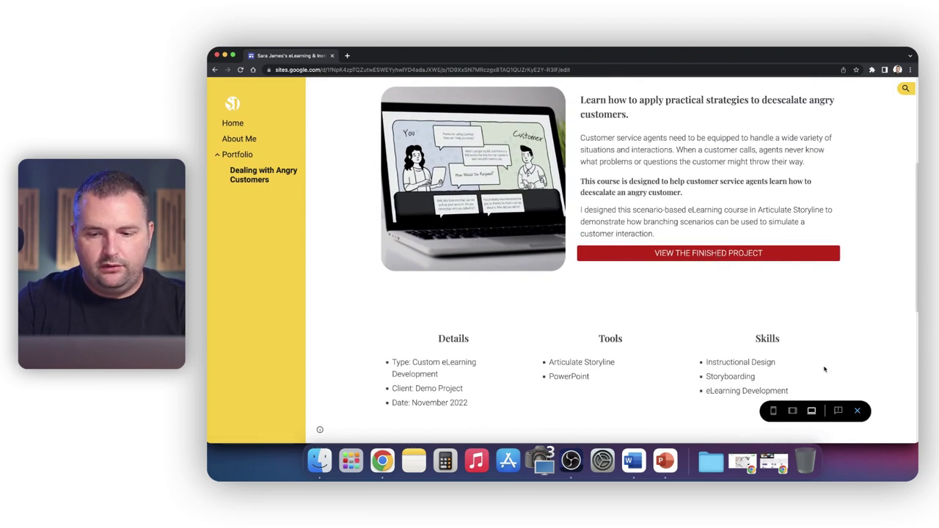
{"action": "left_click", "coordinate": [856, 410]}
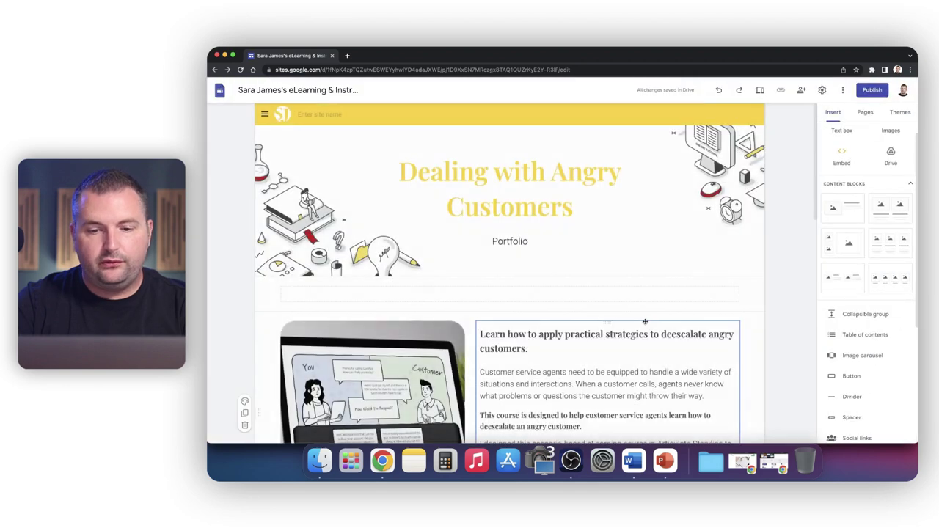
{"action": "scroll", "coordinate": [645, 323], "scroll_direction": "down", "scroll_amount": 3}
{"action": "scroll", "coordinate": [645, 321], "scroll_direction": "down", "scroll_amount": 6}
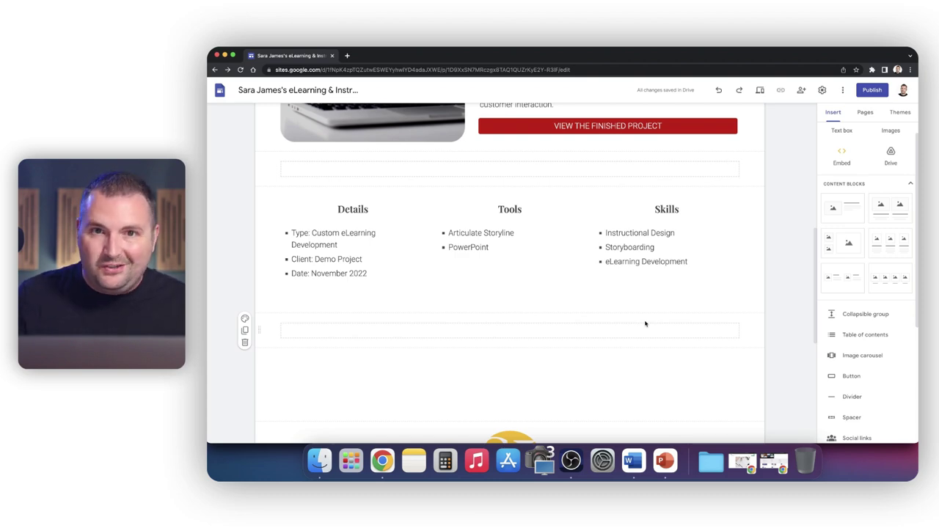
{"action": "scroll", "coordinate": [645, 323], "scroll_direction": "down", "scroll_amount": 1}
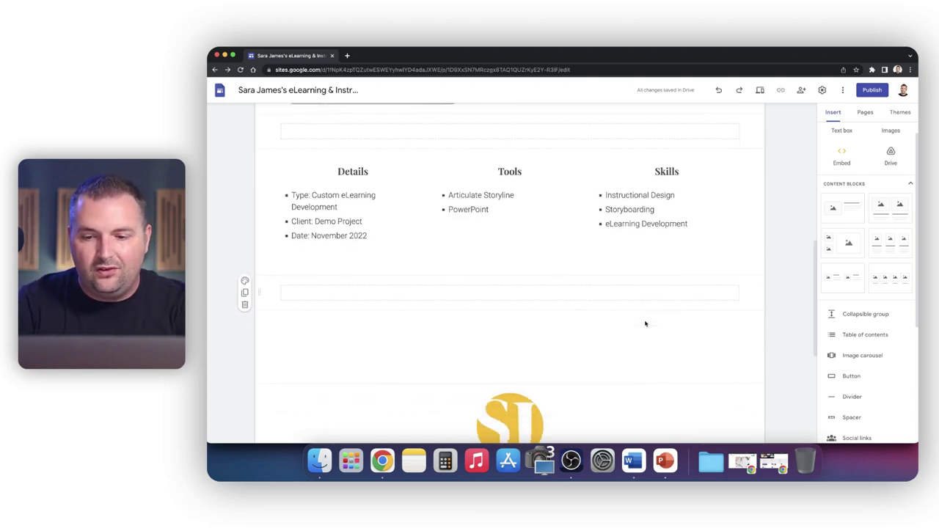
{"action": "scroll", "coordinate": [878, 242], "scroll_direction": "up", "scroll_amount": 1}
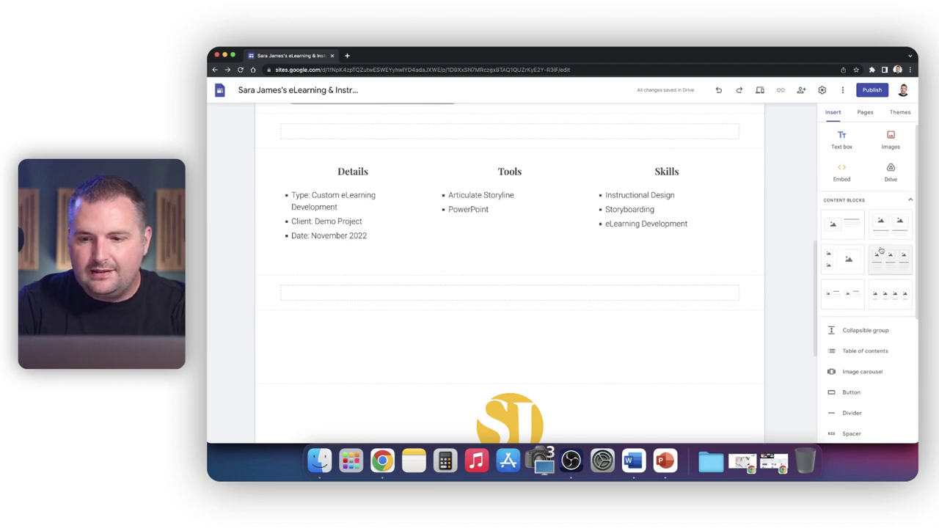
- Add a text box with 'The Design Process' styled as a centred Title
{"action": "left_click", "coordinate": [842, 139]}
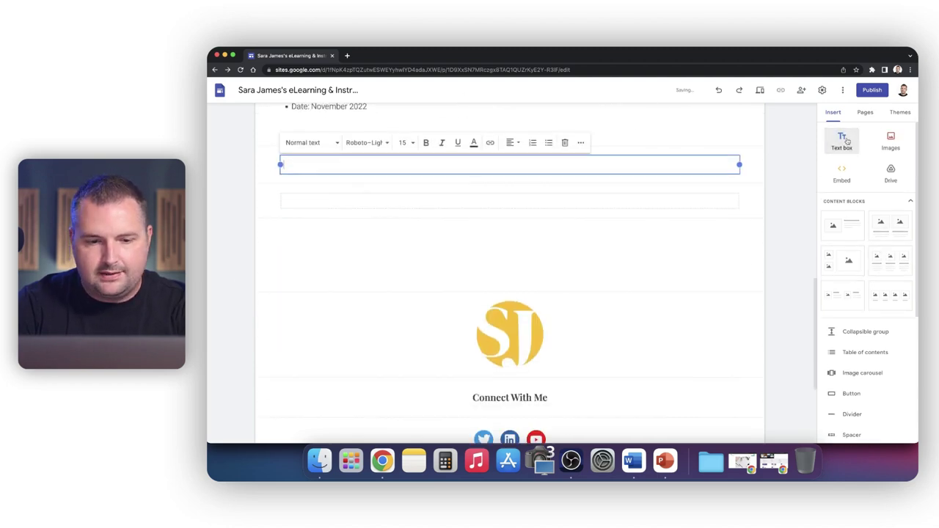
{"action": "scroll", "coordinate": [440, 247], "scroll_direction": "up", "scroll_amount": 2}
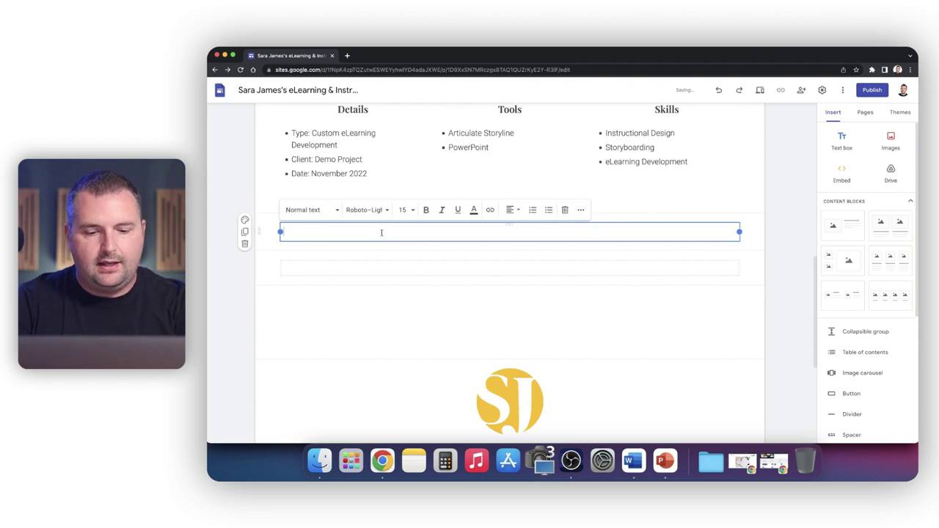
{"action": "type", "text": "The Design Process"}
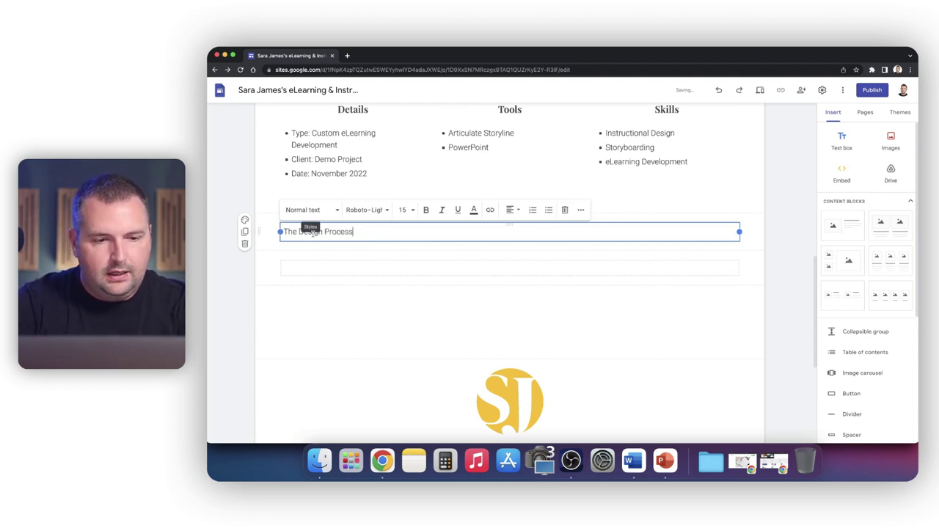
{"action": "key", "text": "super+a"}
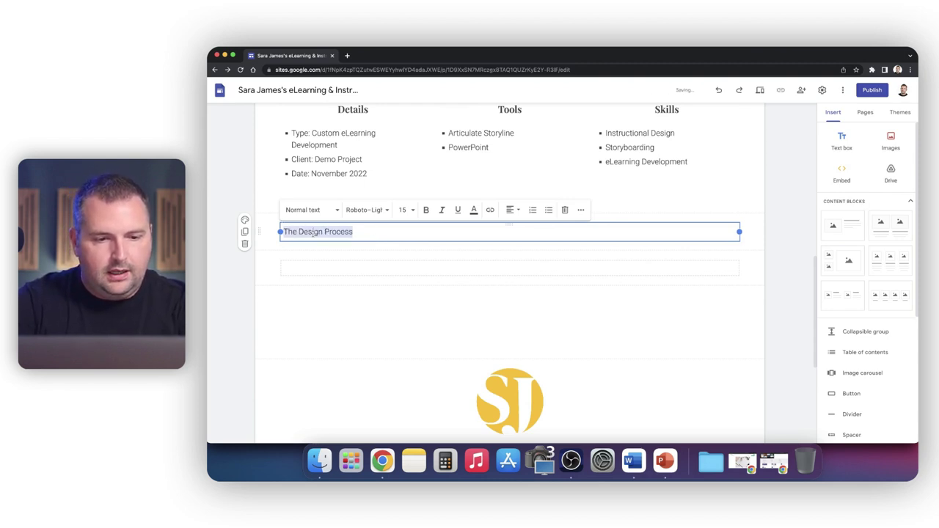
{"action": "left_click", "coordinate": [309, 210]}
{"action": "left_click", "coordinate": [316, 233]}
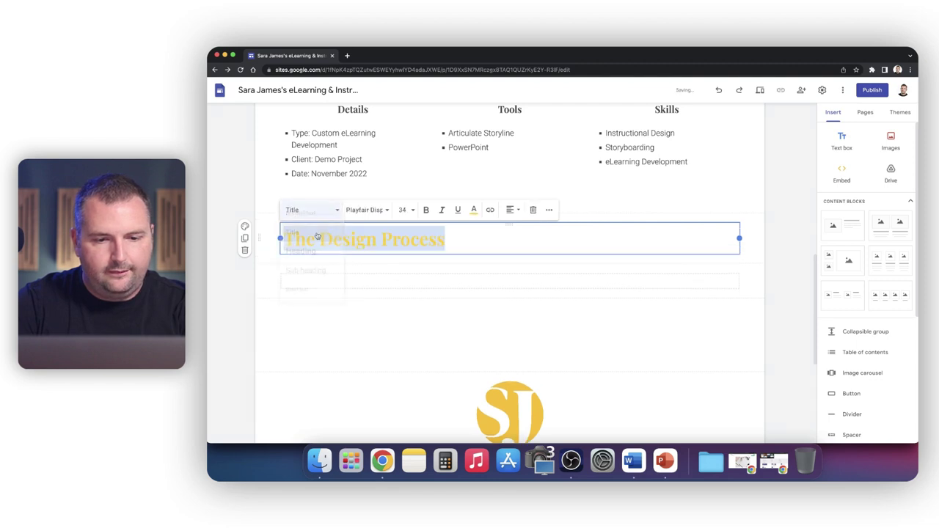
{"action": "left_click", "coordinate": [510, 211]}
{"action": "left_click", "coordinate": [513, 233]}
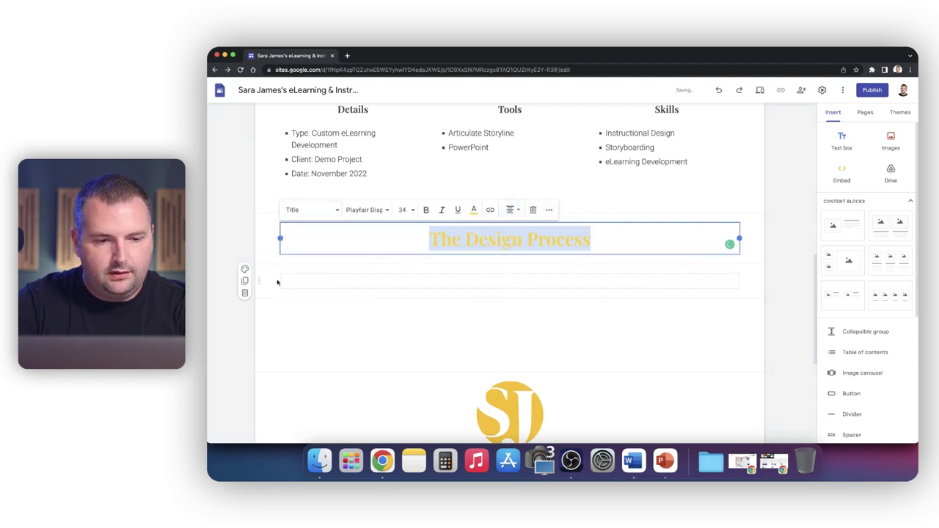
- Place empty spacer sections above and below The Design Process heading
{"action": "left_click_drag", "start_coordinate": [261, 280], "coordinate": [285, 225]}
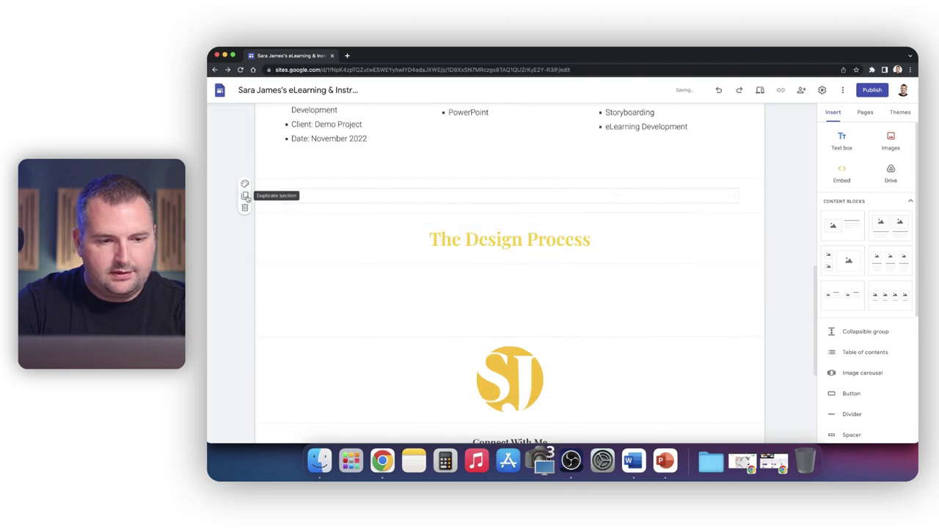
{"action": "left_click", "coordinate": [245, 191]}
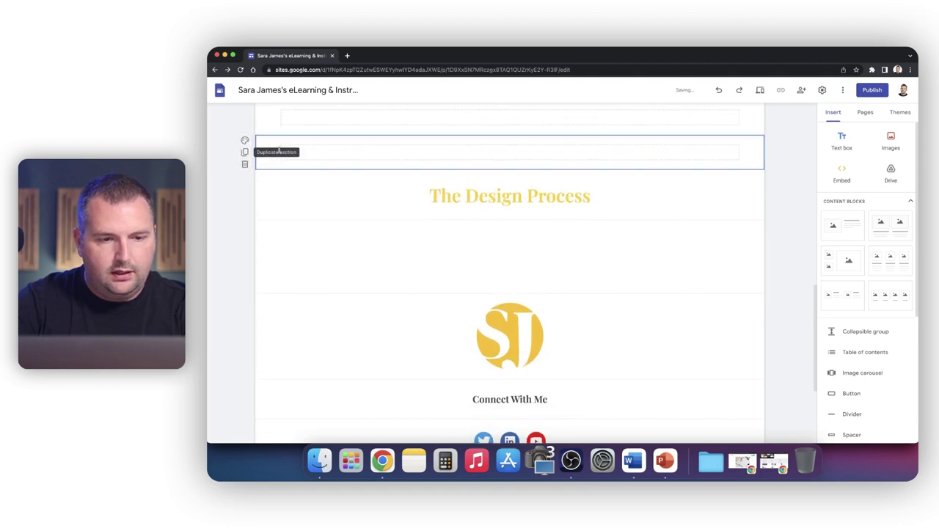
{"action": "left_click_drag", "start_coordinate": [260, 155], "coordinate": [287, 217]}
{"action": "scroll", "coordinate": [287, 217], "scroll_direction": "up", "scroll_amount": 3}
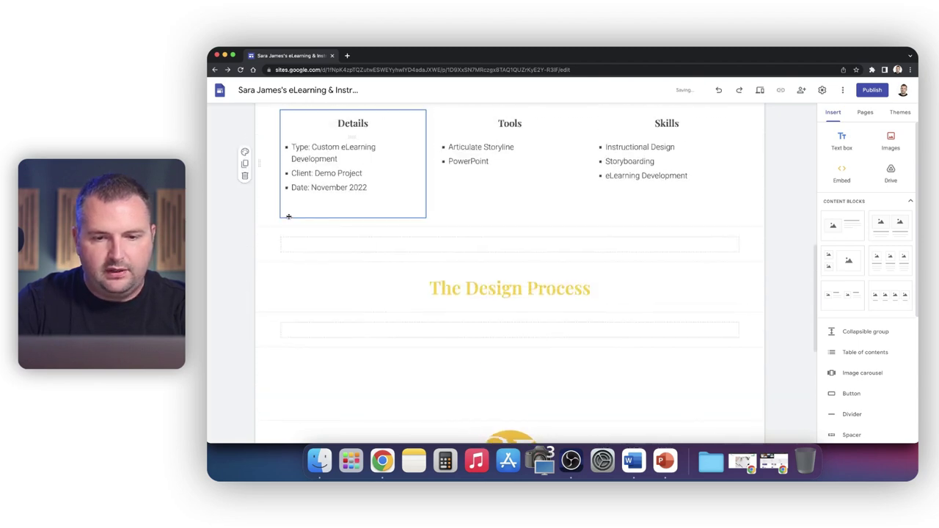
{"action": "scroll", "coordinate": [289, 216], "scroll_direction": "down", "scroll_amount": 2}
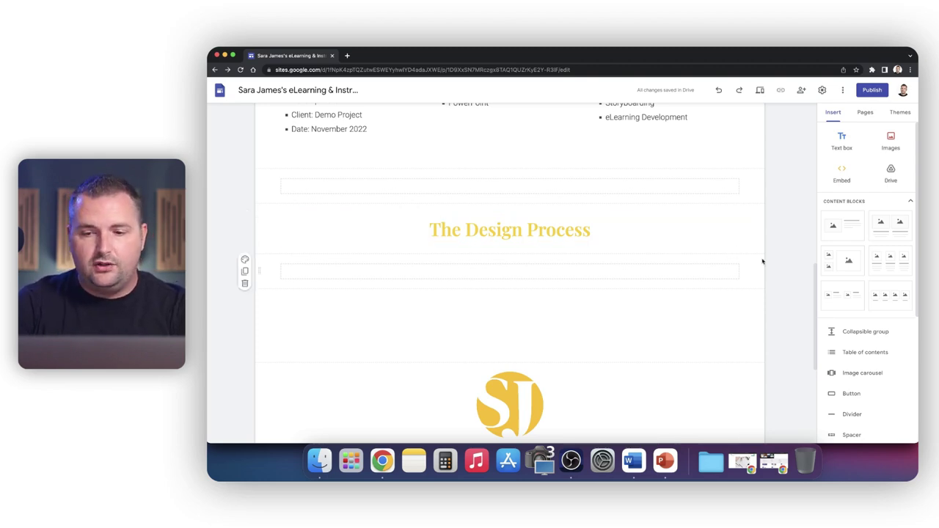
{"action": "scroll", "coordinate": [773, 259], "scroll_direction": "down", "scroll_amount": 1}
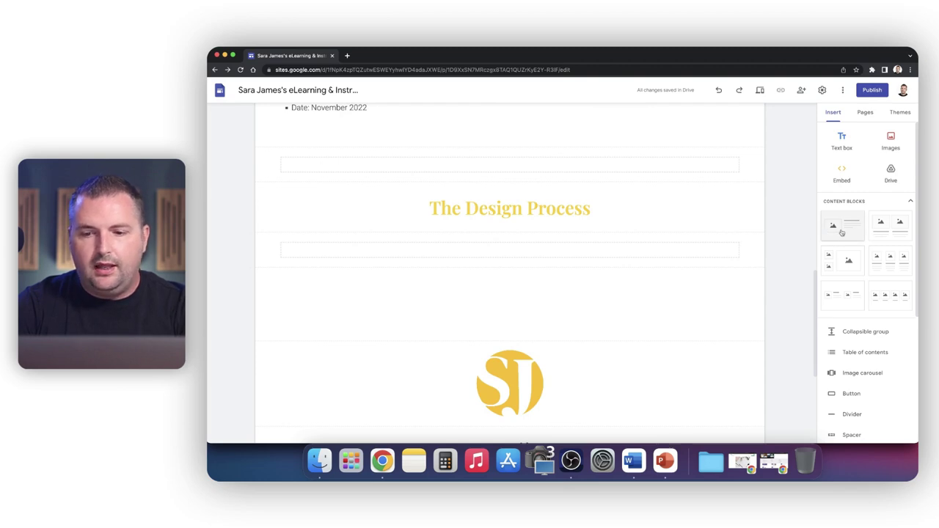
- Insert an image-and-text block beneath the heading and bring up the Word document
{"action": "left_click", "coordinate": [841, 233]}
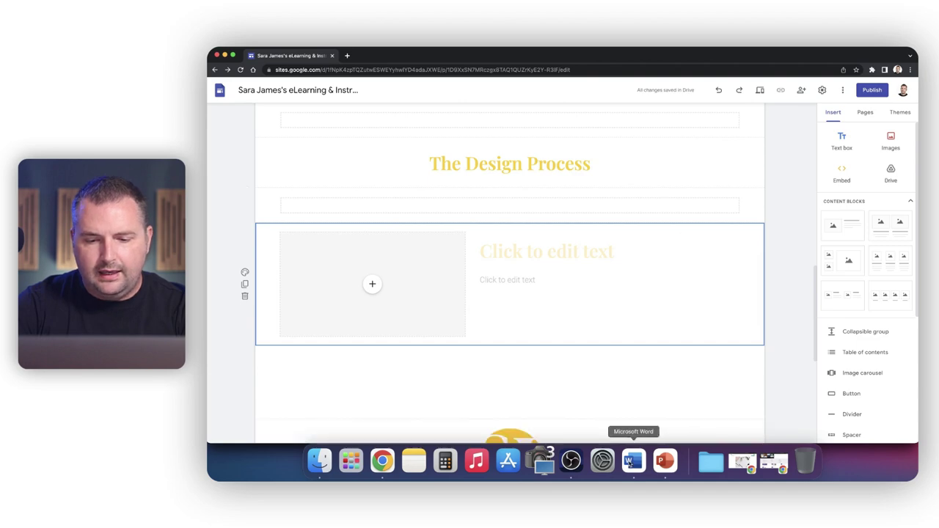
{"action": "left_click", "coordinate": [633, 461]}
{"action": "scroll", "coordinate": [651, 294], "scroll_direction": "down", "scroll_amount": 8}
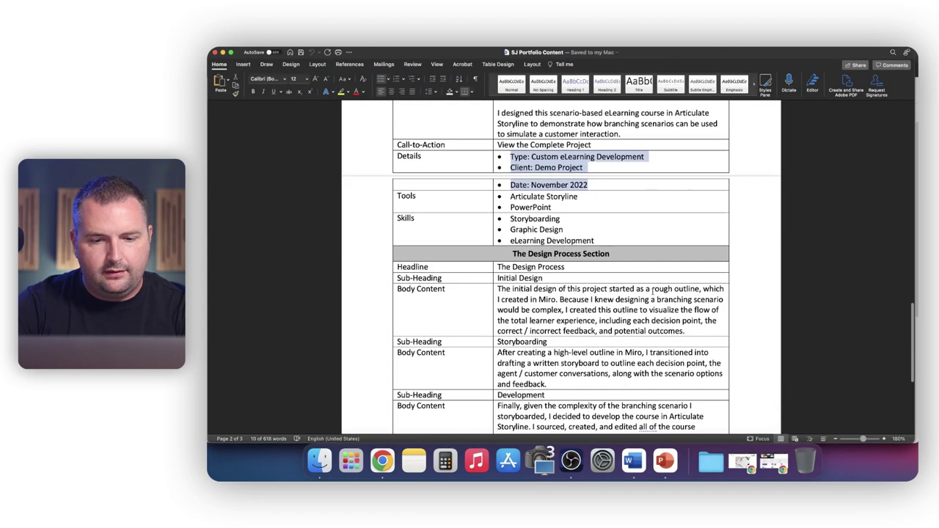
- Scroll to the Design Process section in Word and select the Initial Design body paragraph
{"action": "scroll", "coordinate": [570, 197], "scroll_direction": "down", "scroll_amount": 2}
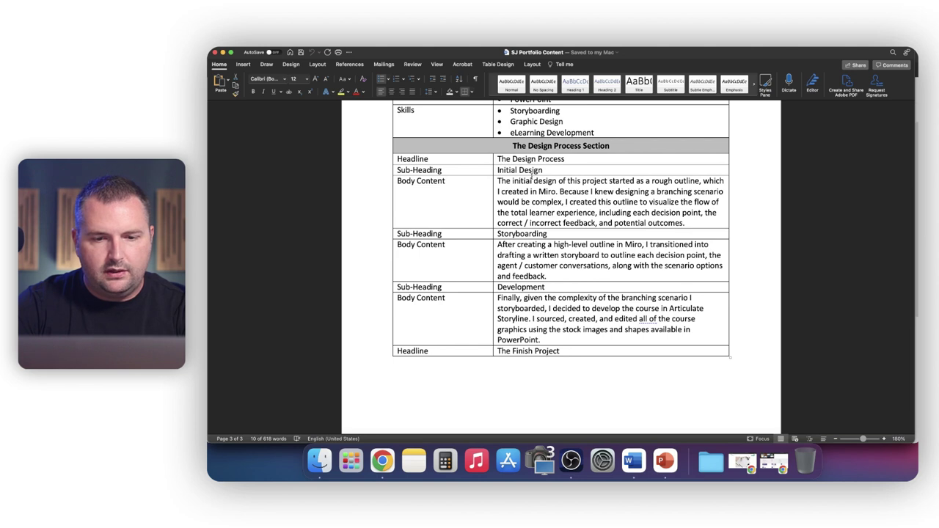
{"action": "left_click_drag", "start_coordinate": [690, 221], "coordinate": [496, 181]}
{"action": "key", "text": "super+c"}
- Paste the Initial Design paragraph into the image-and-text block's body
{"action": "left_click", "coordinate": [382, 461]}
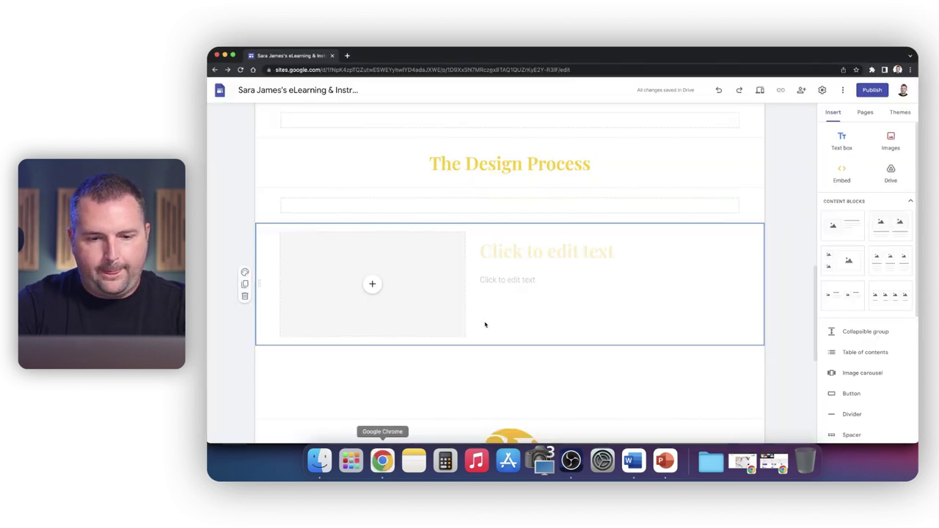
{"action": "left_click", "coordinate": [520, 279]}
{"action": "right_click", "coordinate": [519, 280]}
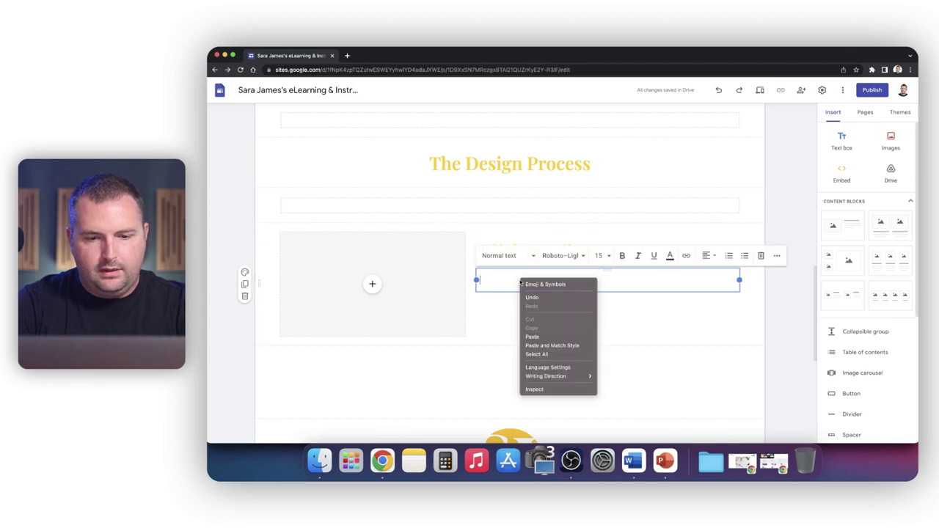
{"action": "left_click", "coordinate": [544, 346]}
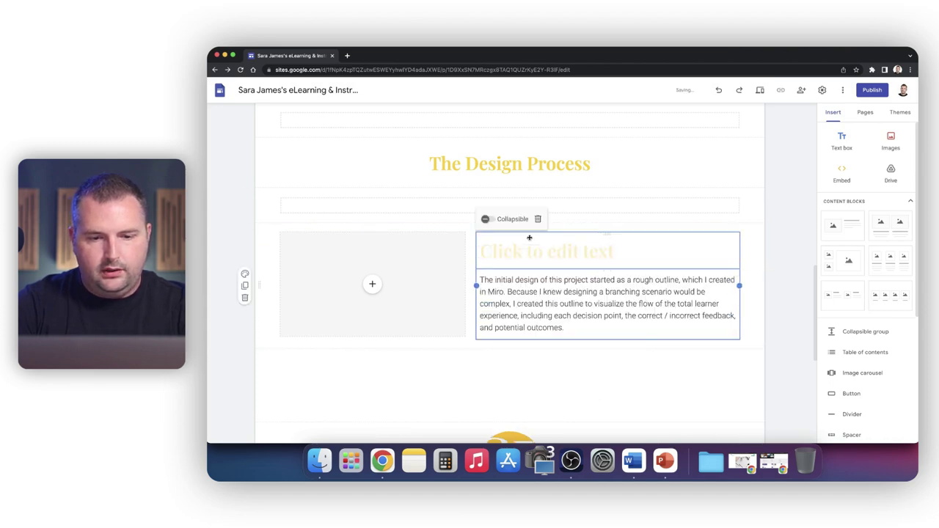
- Title the block 'Initial Design', correcting the spelling, in Heading style
{"action": "left_click", "coordinate": [526, 247]}
{"action": "type", "text": "Inital Design"}
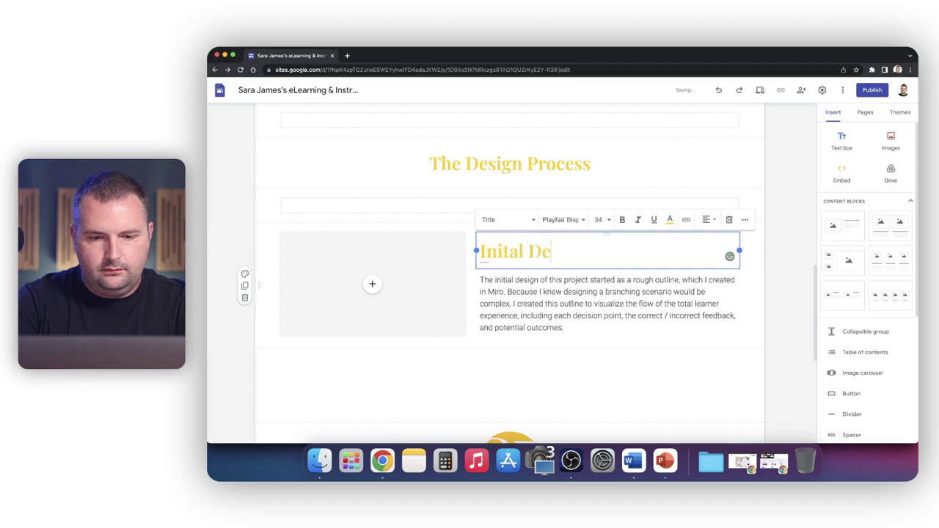
{"action": "left_click", "coordinate": [516, 253]}
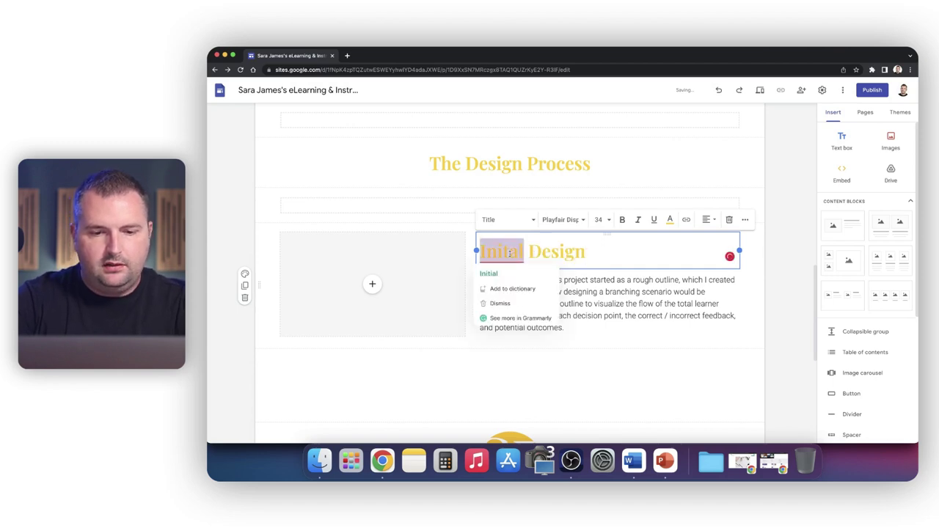
{"action": "left_click", "coordinate": [489, 273]}
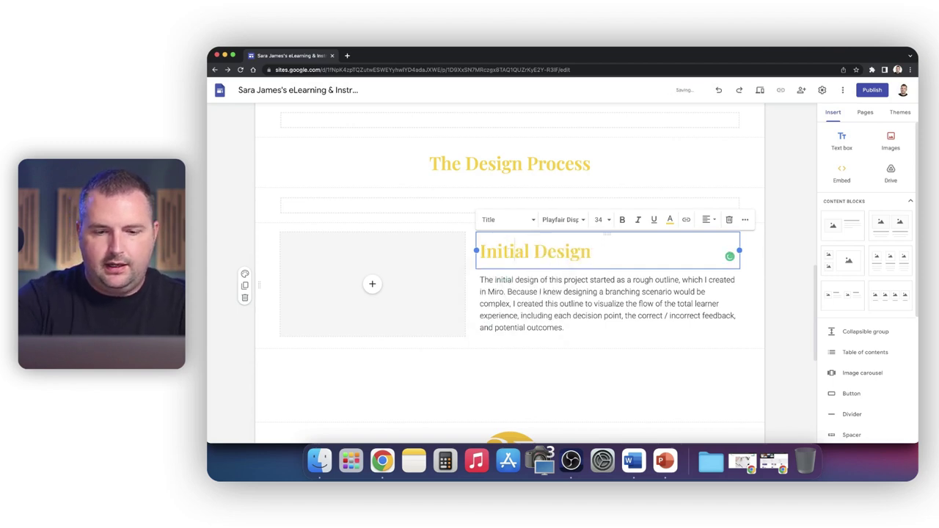
{"action": "triple_click", "coordinate": [522, 255]}
{"action": "left_click", "coordinate": [491, 219]}
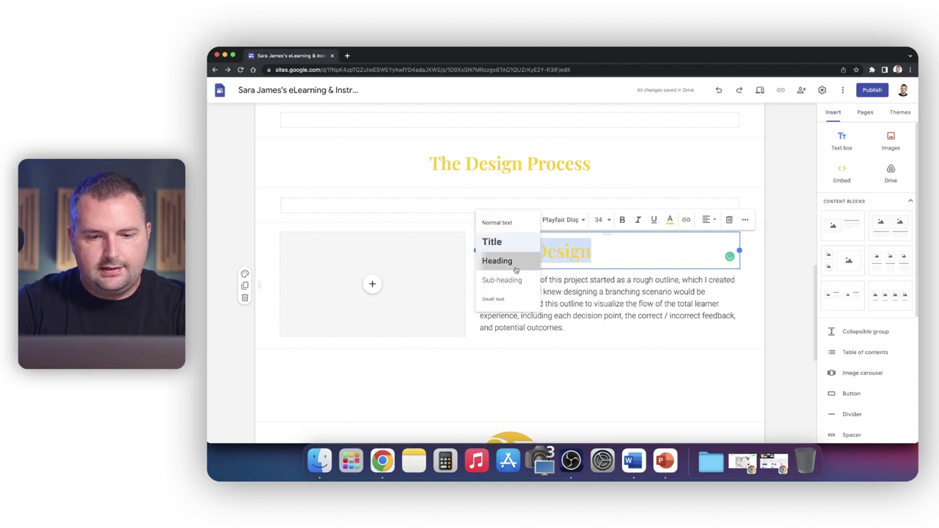
{"action": "left_click", "coordinate": [499, 259]}
{"action": "left_click", "coordinate": [515, 269]}
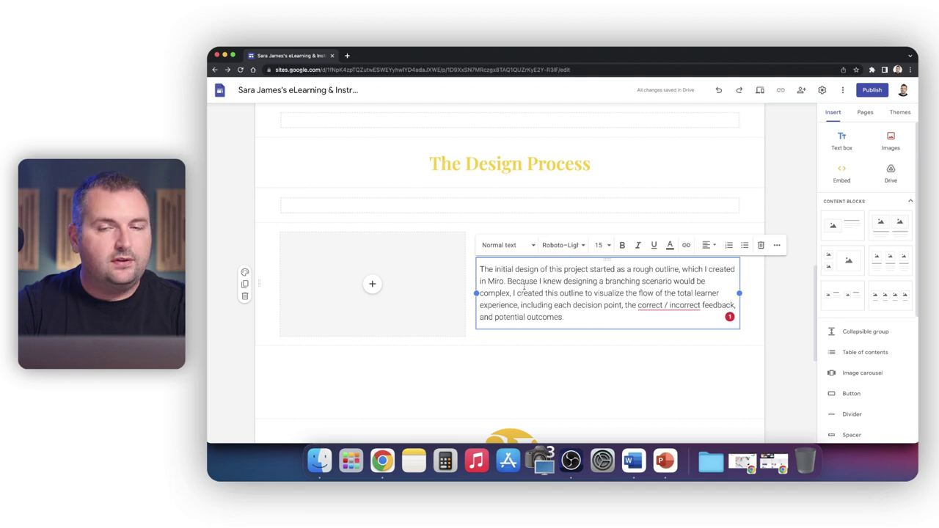
- Choose Upload on the block's image placeholder to add an image from the computer
{"action": "left_click", "coordinate": [785, 298]}
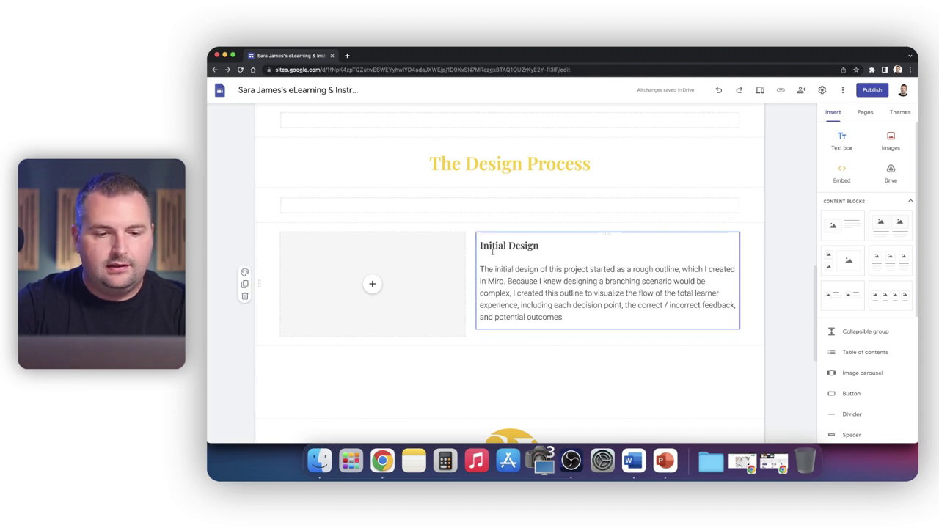
{"action": "left_click", "coordinate": [372, 284]}
{"action": "left_click", "coordinate": [386, 309]}
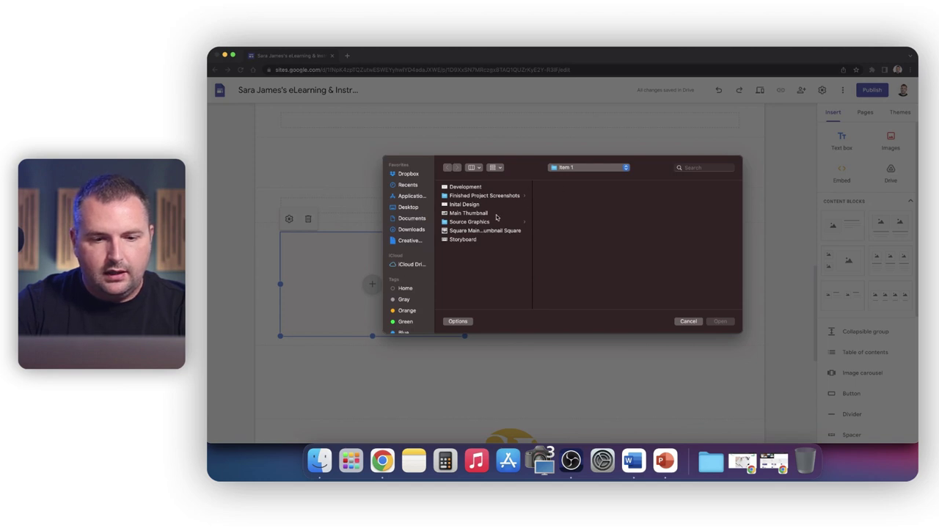
- Insert the Initial Design screenshot into the Initial Design section's empty image slot
{"action": "left_click", "coordinate": [472, 205]}
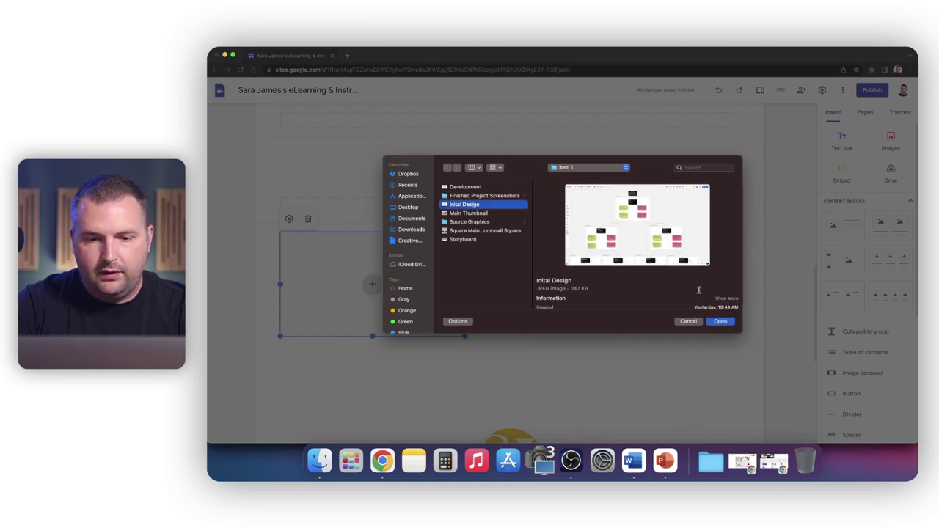
{"action": "left_click", "coordinate": [721, 321]}
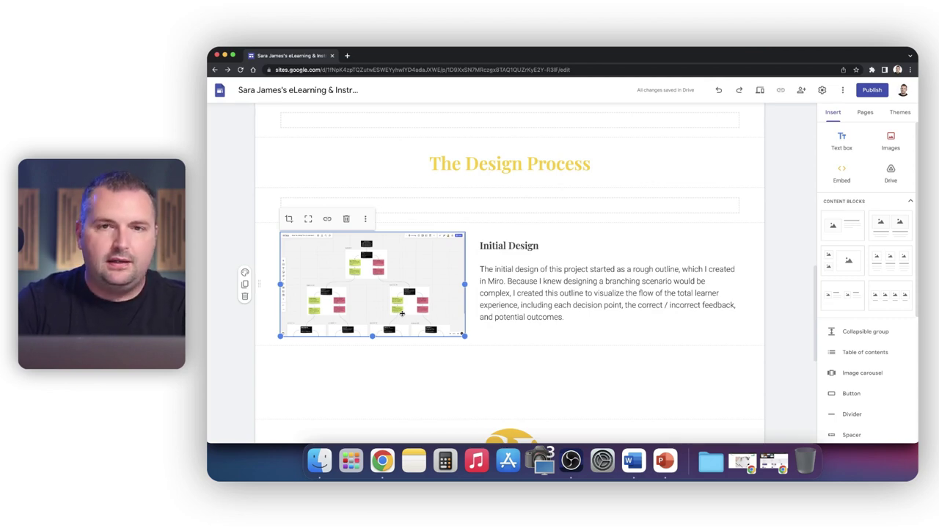
{"action": "left_click", "coordinate": [791, 266]}
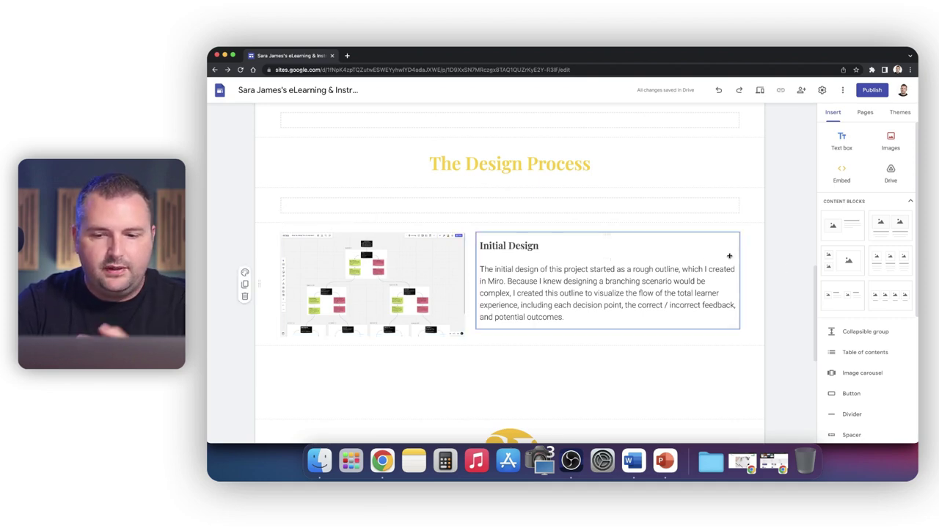
{"action": "scroll", "coordinate": [779, 280], "scroll_direction": "down", "scroll_amount": 1}
{"action": "scroll", "coordinate": [779, 279], "scroll_direction": "down", "scroll_amount": 1}
- Duplicate the Initial Design section and move the copy's image to the right of its text
{"action": "mouse_move", "coordinate": [260, 226]}
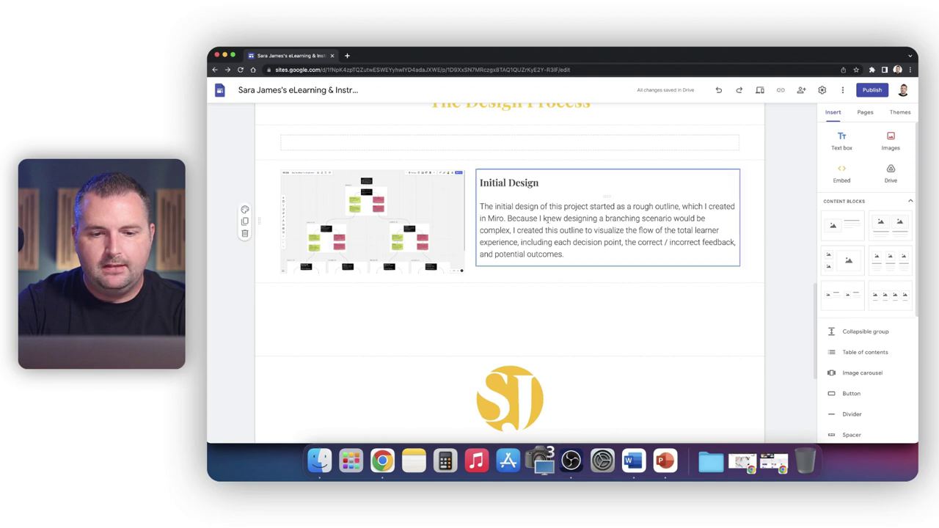
{"action": "left_click", "coordinate": [245, 222]}
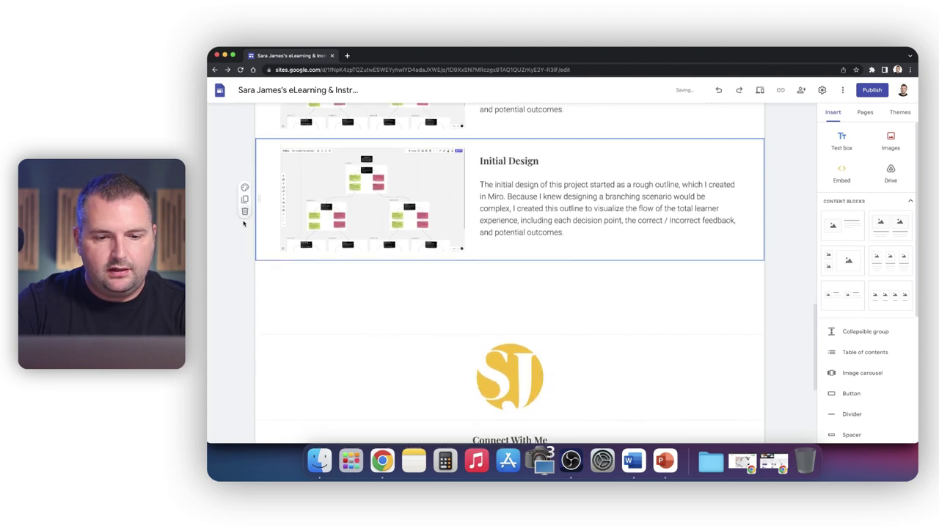
{"action": "left_click", "coordinate": [319, 214]}
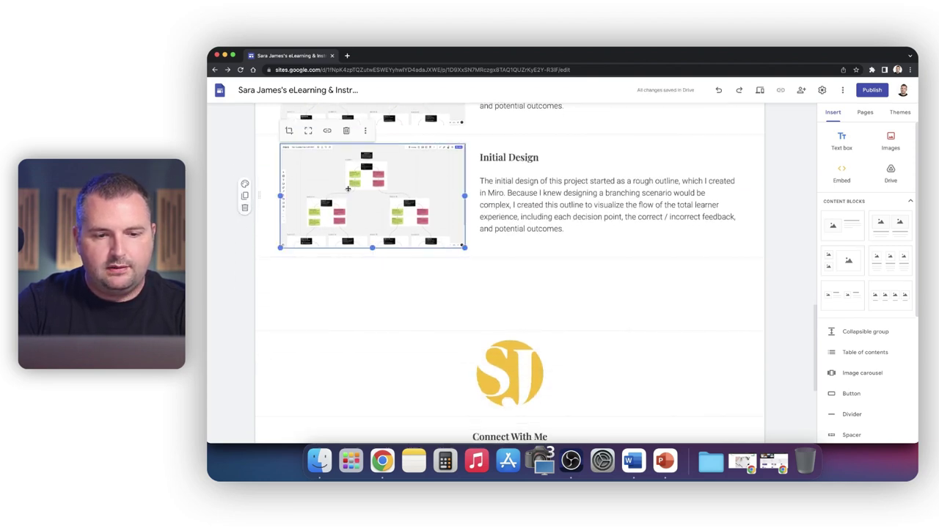
{"action": "left_click_drag", "start_coordinate": [352, 184], "coordinate": [745, 193]}
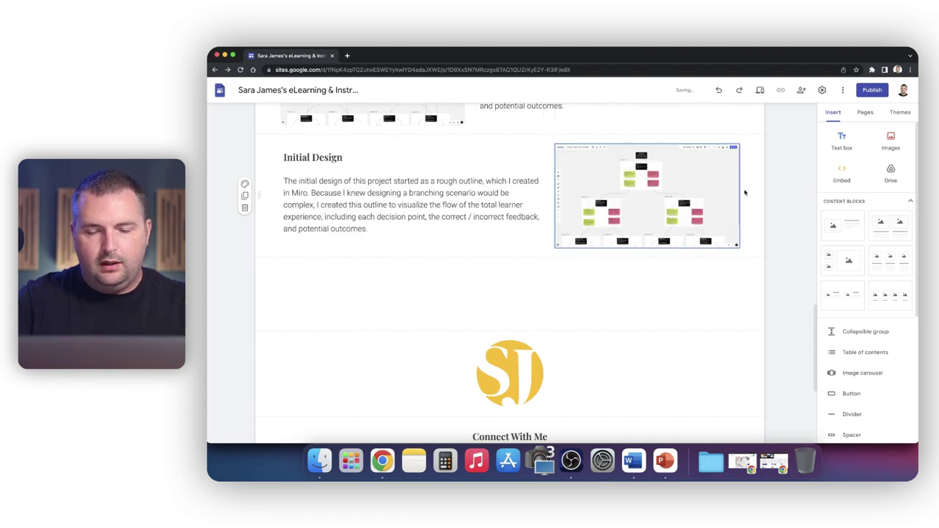
{"action": "scroll", "coordinate": [744, 192], "scroll_direction": "up", "scroll_amount": 3}
- Retitle the copied section 'Storyboarding' and select its body paragraph in the Word notes
{"action": "left_click", "coordinate": [404, 266]}
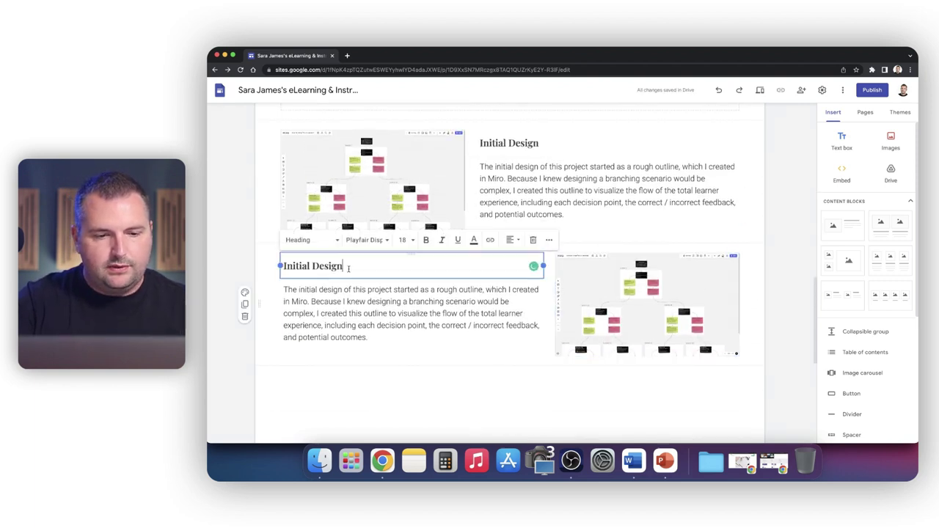
{"action": "left_click_drag", "start_coordinate": [404, 267], "coordinate": [263, 272]}
{"action": "type", "text": "Storyboarding"}
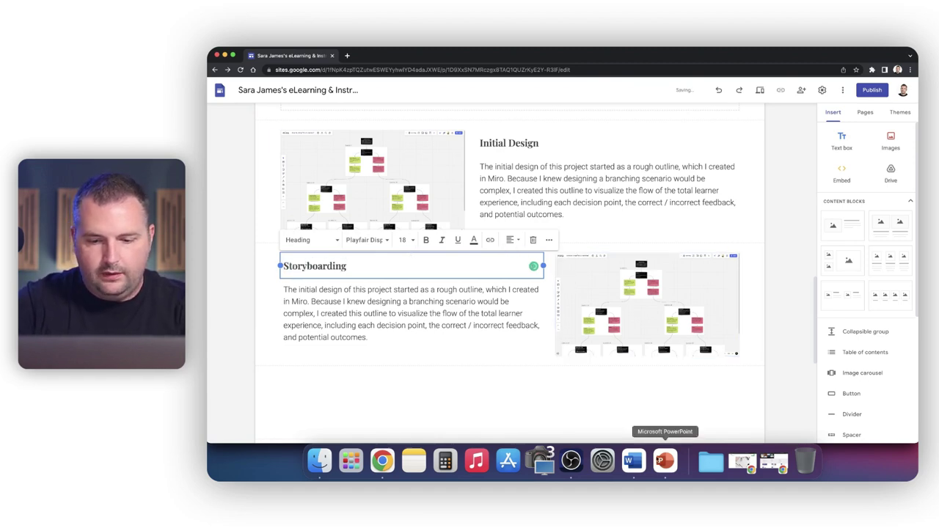
{"action": "left_click", "coordinate": [633, 460]}
{"action": "left_click_drag", "start_coordinate": [547, 276], "coordinate": [503, 245]}
{"action": "key", "text": "super+c"}
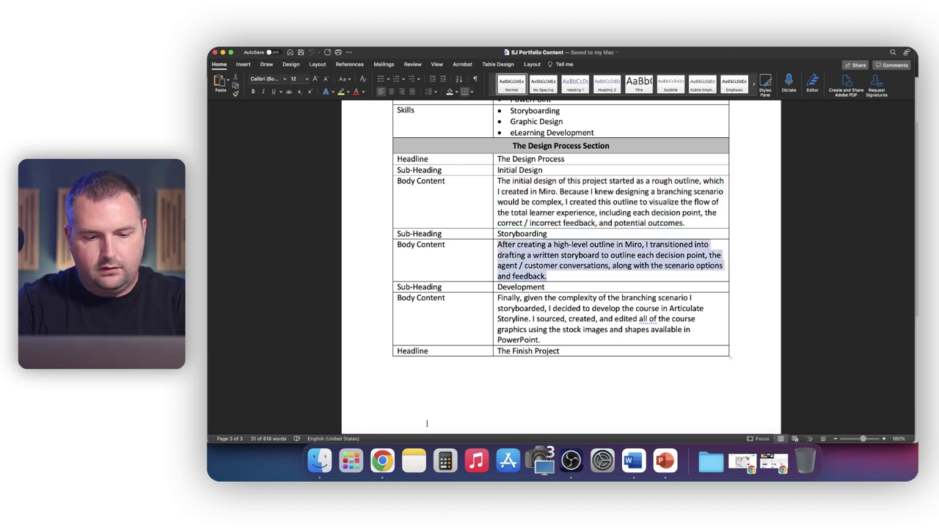
- Replace the Storyboarding body text with the Word paragraph, pasted to match the site style
{"action": "left_click", "coordinate": [382, 460]}
{"action": "triple_click", "coordinate": [403, 315]}
{"action": "right_click", "coordinate": [400, 315]}
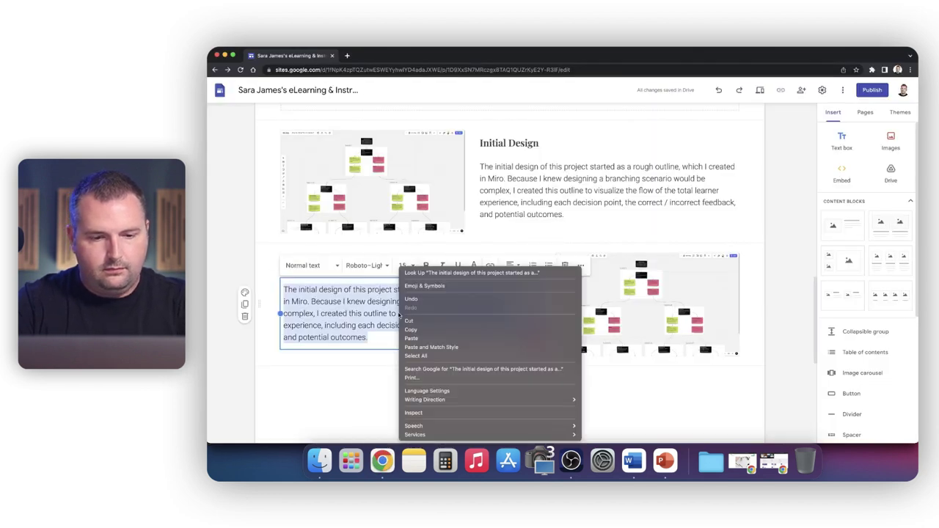
{"action": "left_click", "coordinate": [431, 347]}
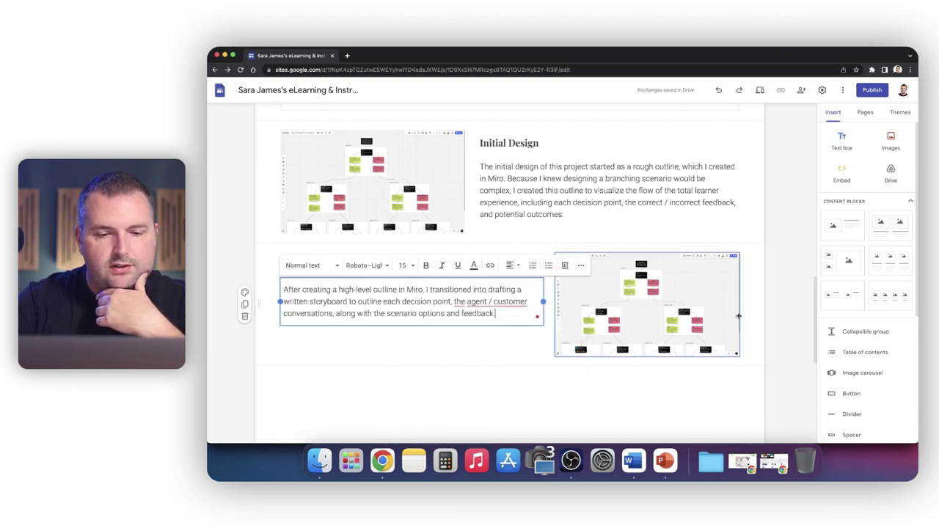
{"action": "left_click", "coordinate": [785, 319]}
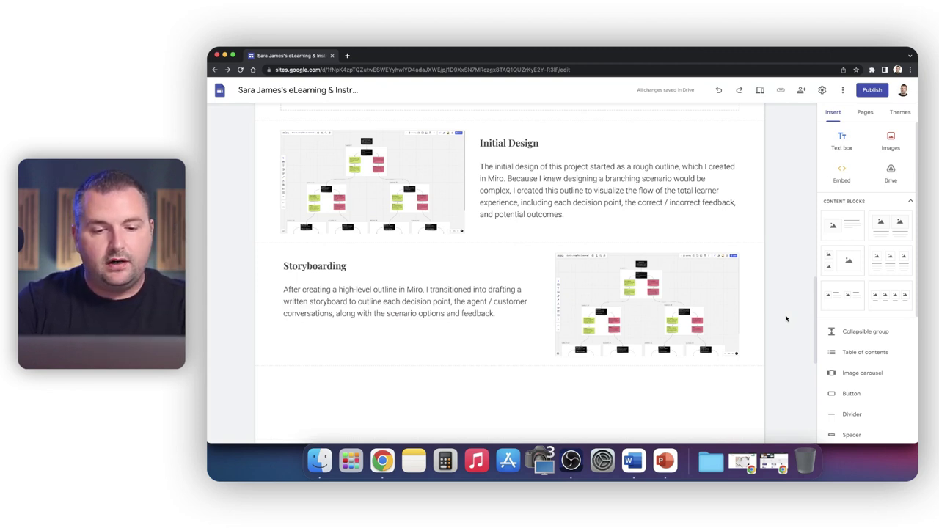
- Swap the Storyboarding section's picture for the uploaded Storyboard screenshot
{"action": "left_click", "coordinate": [640, 310]}
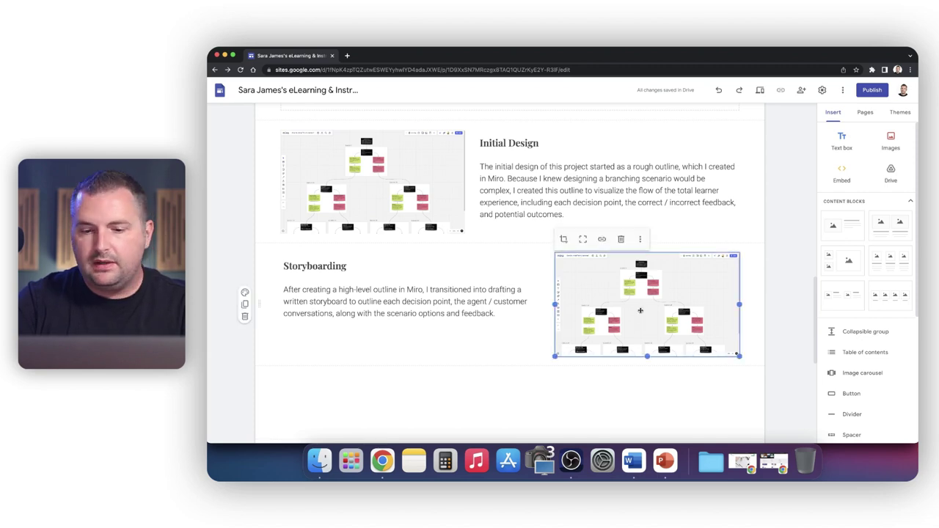
{"action": "left_click", "coordinate": [641, 240]}
{"action": "mouse_move", "coordinate": [671, 260]}
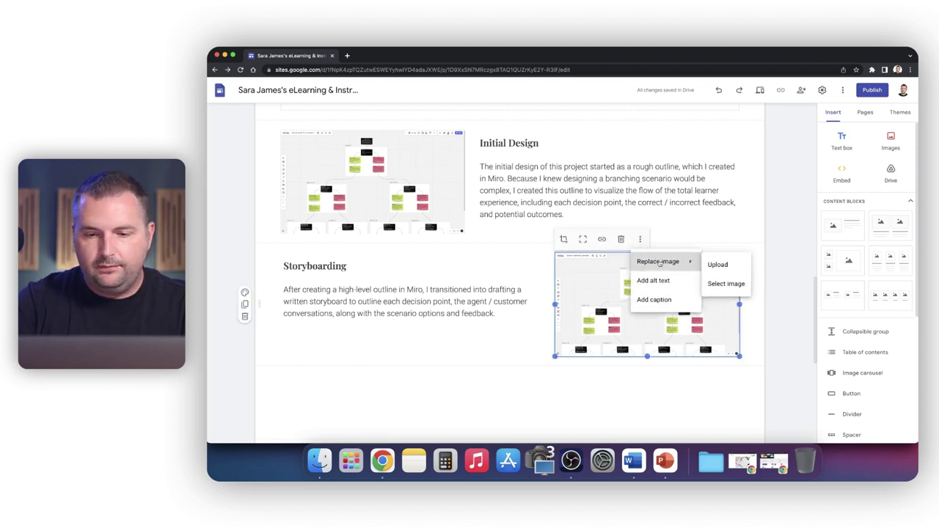
{"action": "left_click", "coordinate": [716, 268]}
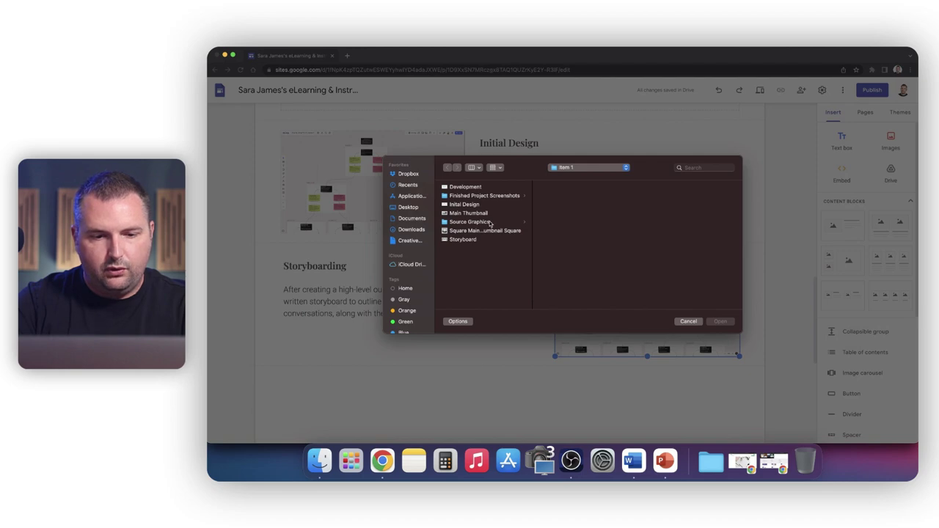
{"action": "left_click", "coordinate": [457, 239]}
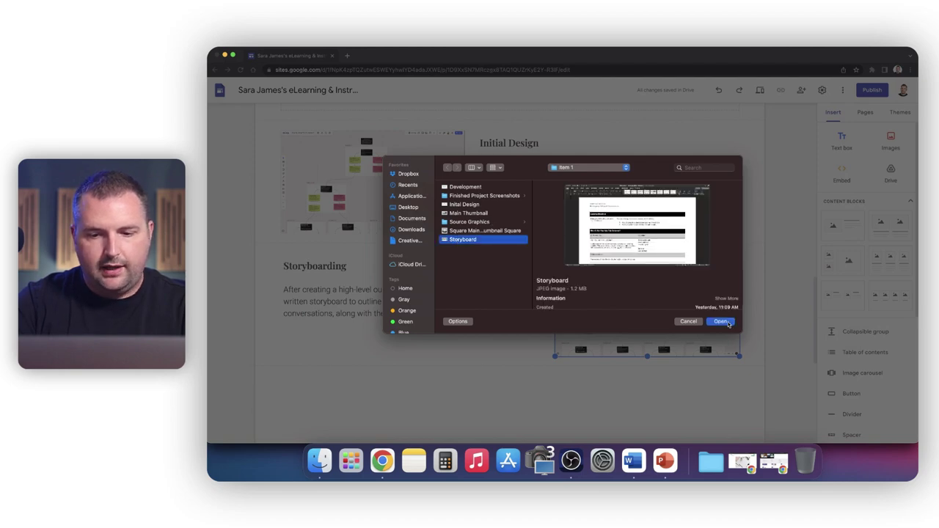
{"action": "left_click", "coordinate": [727, 322]}
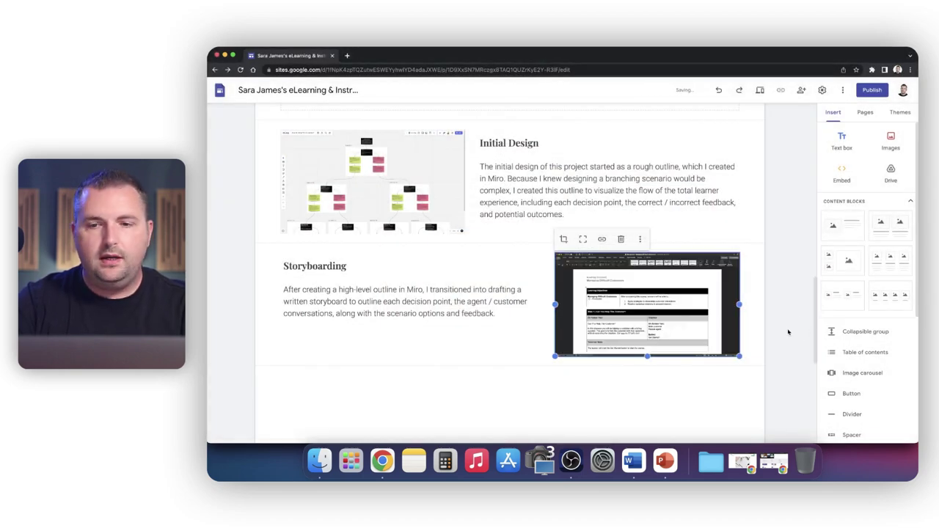
{"action": "left_click", "coordinate": [788, 332]}
{"action": "scroll", "coordinate": [788, 332], "scroll_direction": "down", "scroll_amount": 1}
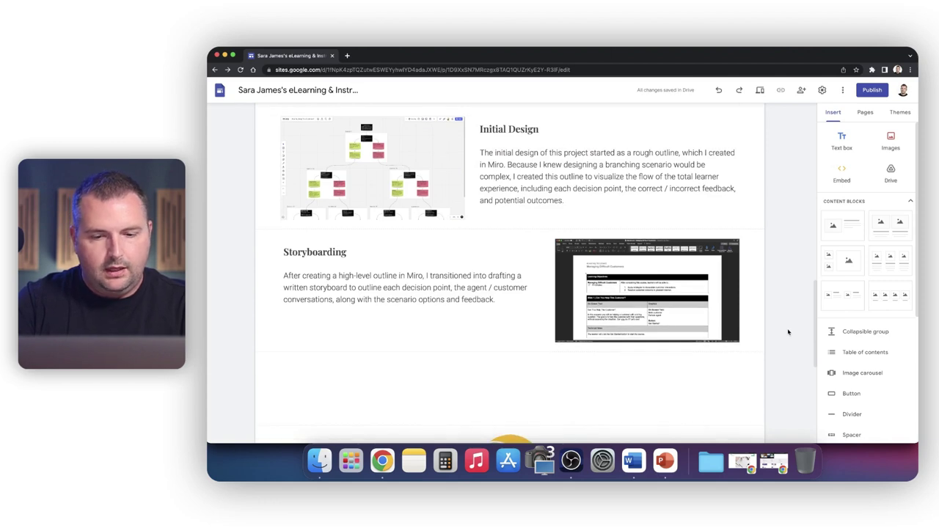
{"action": "scroll", "coordinate": [371, 290], "scroll_direction": "up", "scroll_amount": 2}
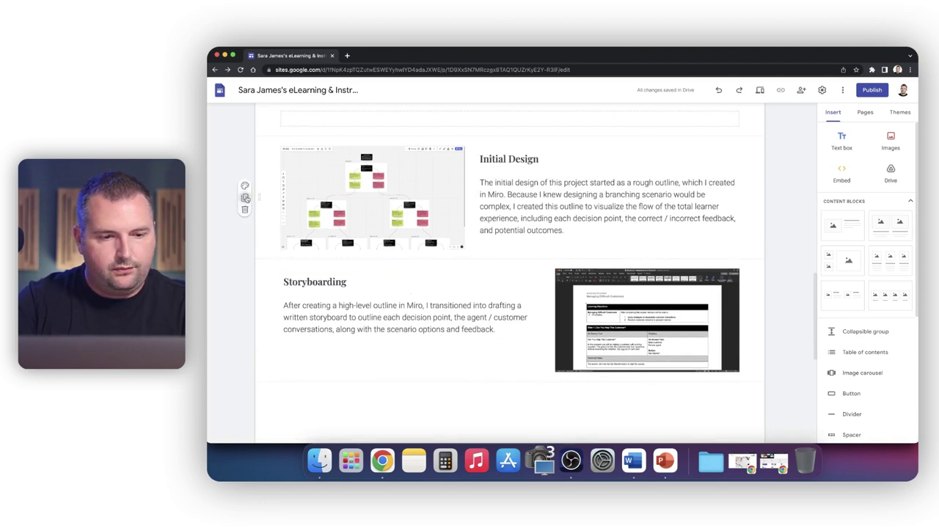
- Add another Initial Design copy below Storyboarding, holding the Development paragraph from Word
{"action": "left_click", "coordinate": [246, 198]}
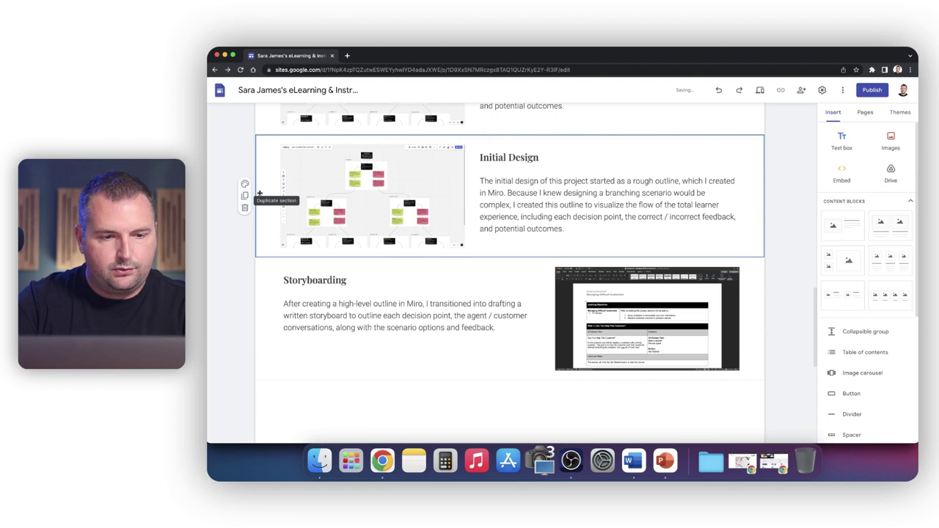
{"action": "left_click_drag", "start_coordinate": [260, 193], "coordinate": [258, 317]}
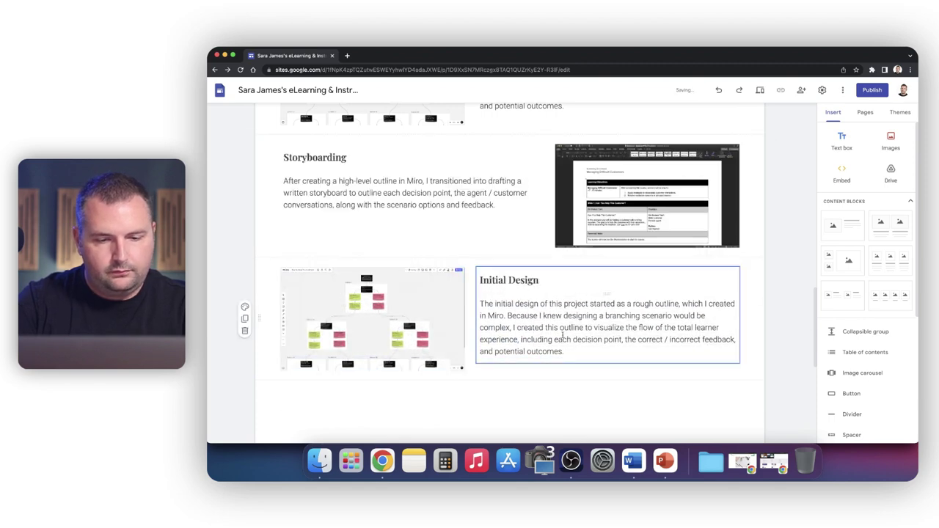
{"action": "left_click", "coordinate": [633, 461]}
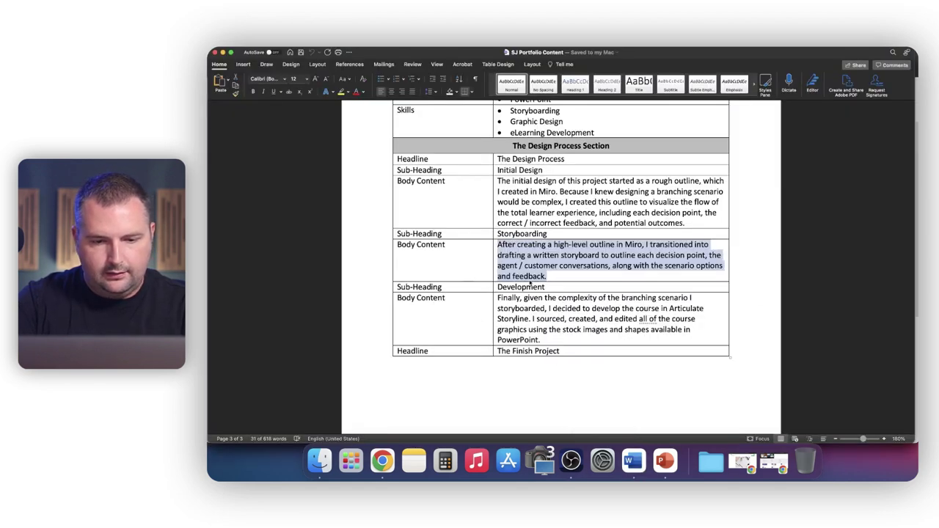
{"action": "left_click_drag", "start_coordinate": [539, 342], "coordinate": [505, 300]}
{"action": "key", "text": "super+c"}
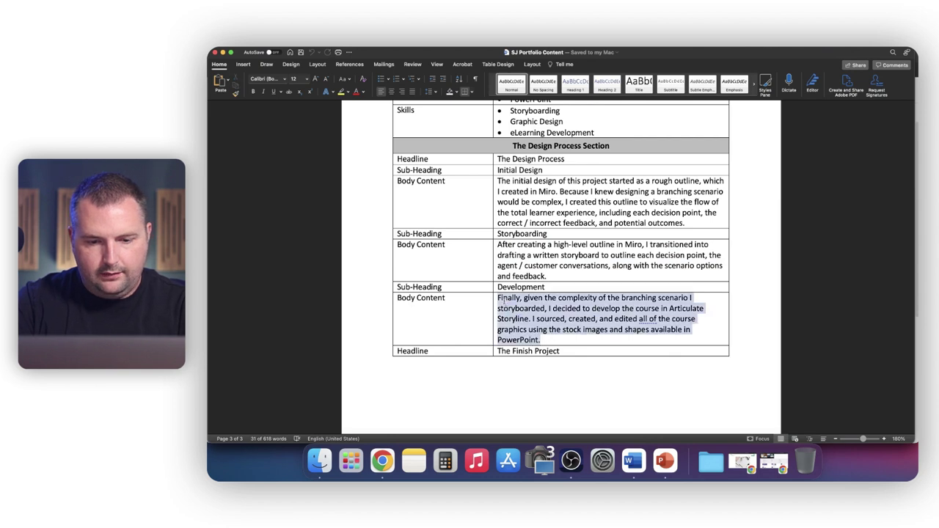
{"action": "left_click", "coordinate": [381, 461]}
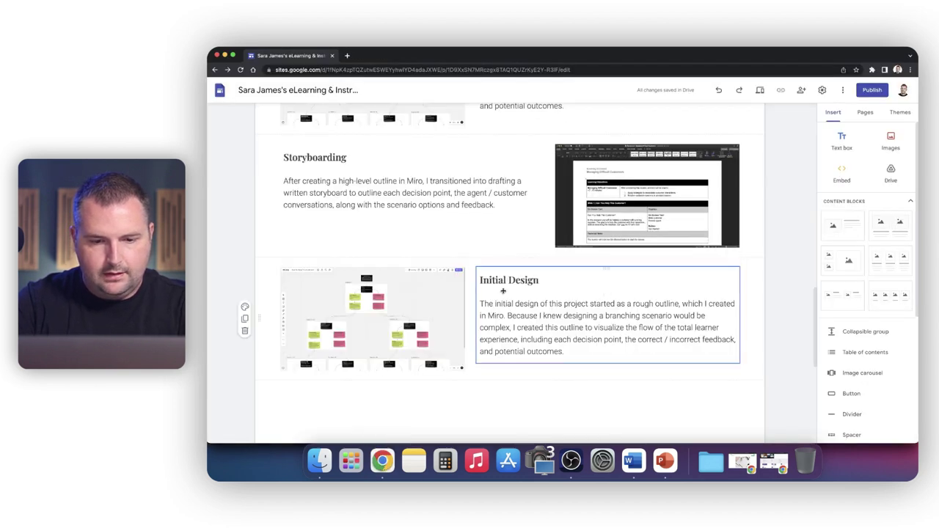
{"action": "triple_click", "coordinate": [503, 315]}
{"action": "right_click", "coordinate": [504, 316]}
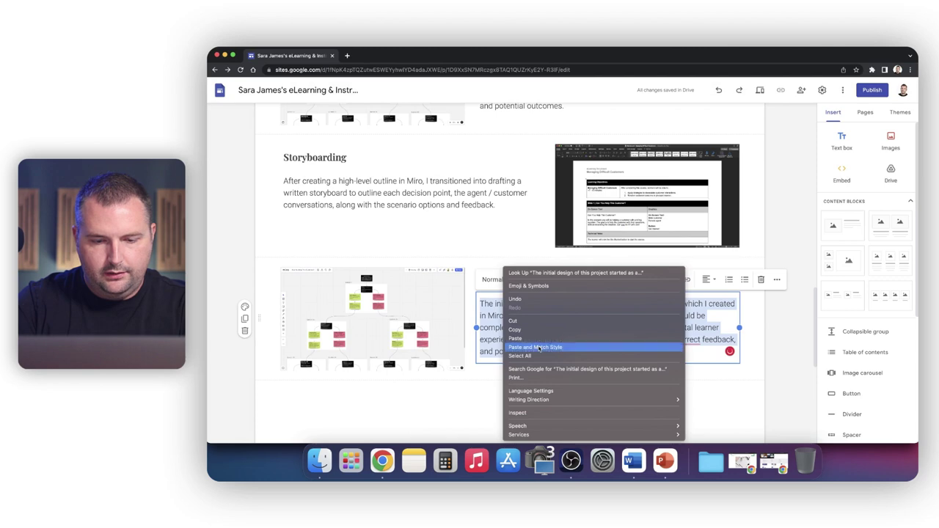
{"action": "left_click", "coordinate": [506, 345]}
- Rename the copied section's heading to Development
{"action": "triple_click", "coordinate": [498, 280]}
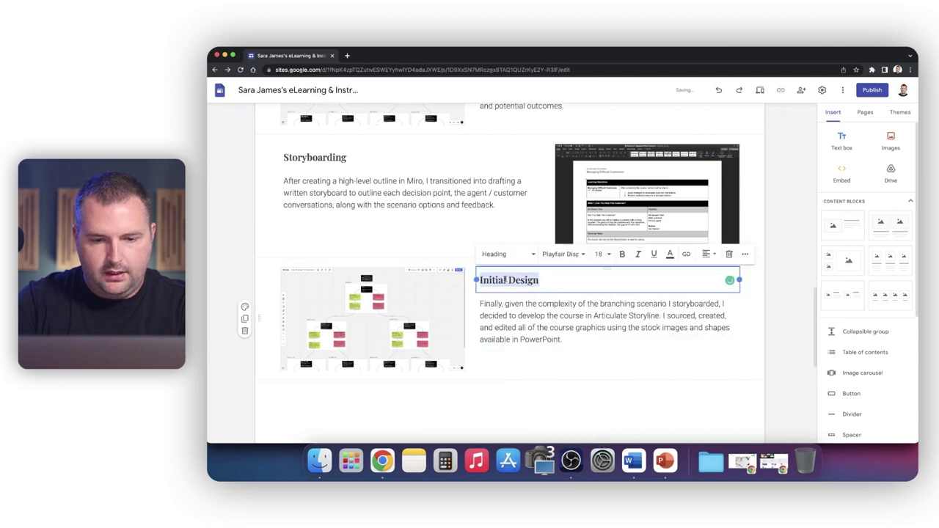
{"action": "type", "text": "Development"}
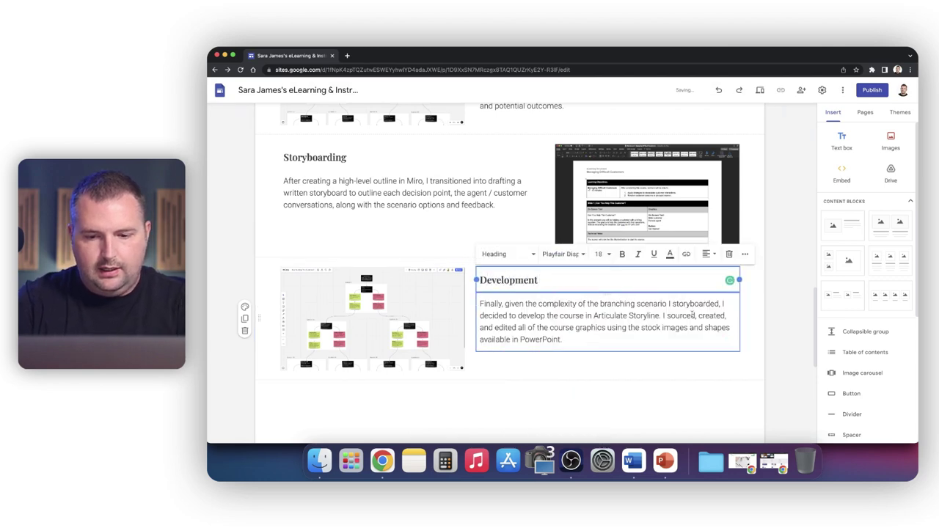
{"action": "left_click", "coordinate": [772, 318]}
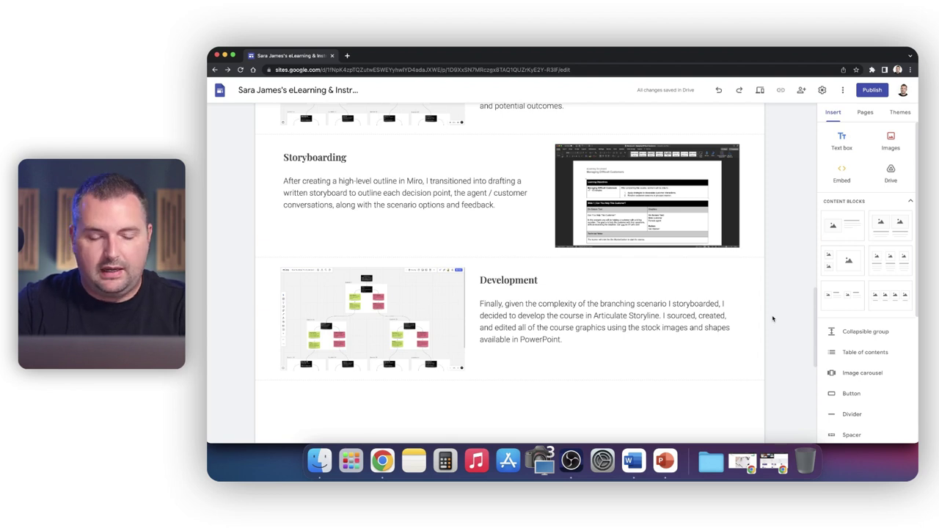
- Replace the Development section's image with the uploaded Development screenshot
{"action": "left_click", "coordinate": [416, 302]}
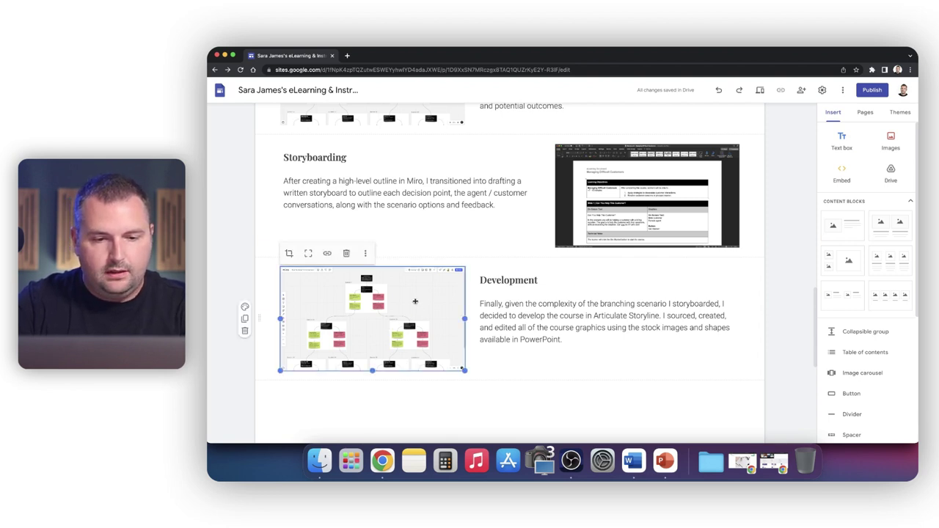
{"action": "left_click", "coordinate": [365, 254]}
{"action": "mouse_move", "coordinate": [381, 274]}
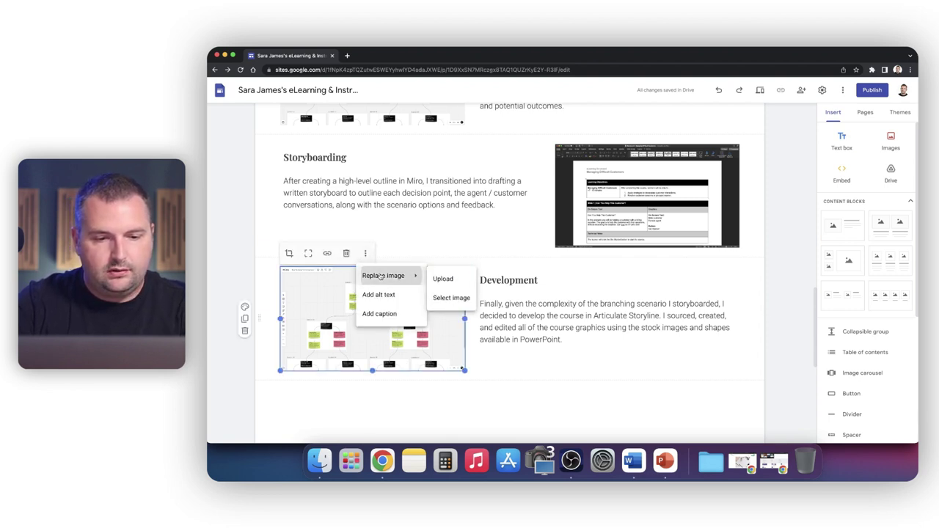
{"action": "left_click", "coordinate": [438, 278]}
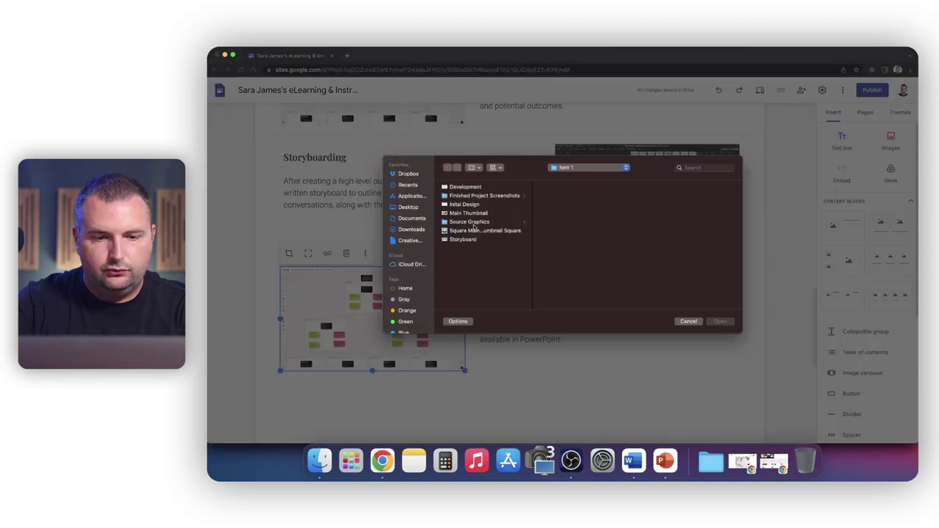
{"action": "left_click", "coordinate": [469, 187]}
{"action": "left_click", "coordinate": [720, 321]}
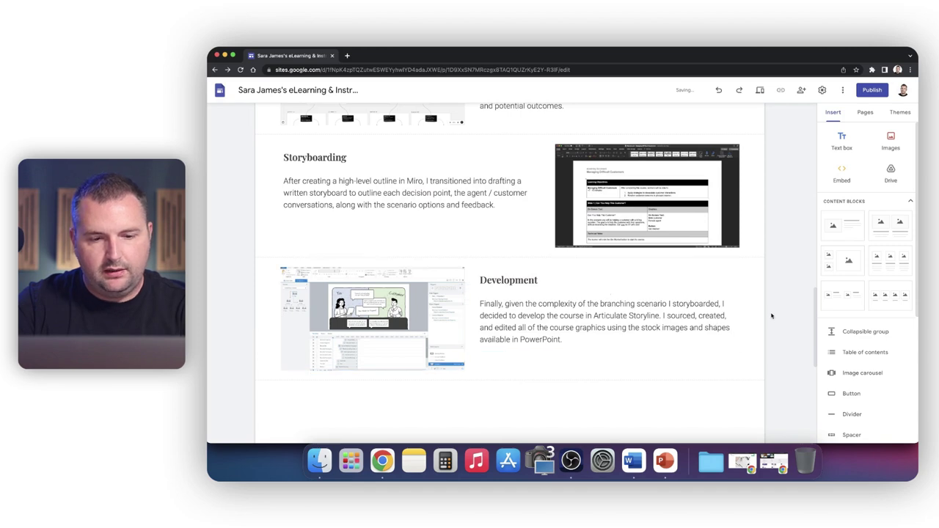
{"action": "scroll", "coordinate": [772, 317], "scroll_direction": "up", "scroll_amount": 3}
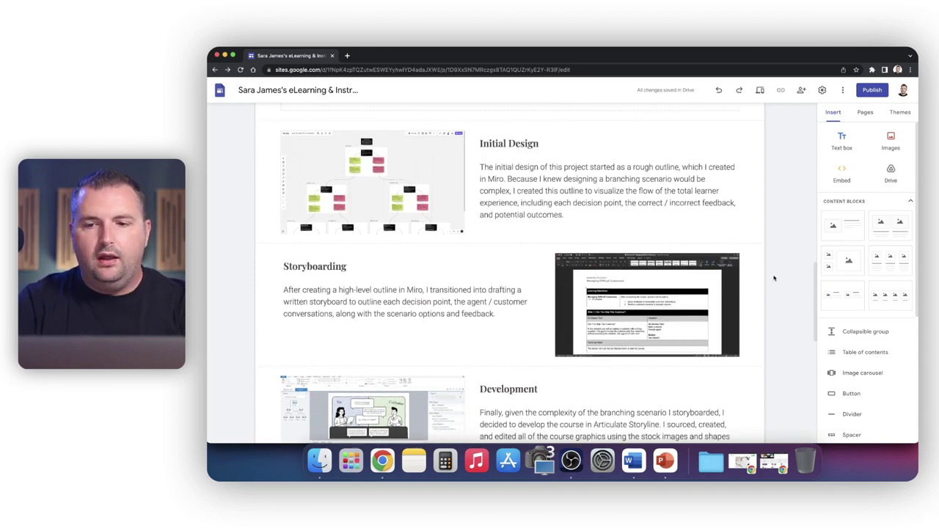
{"action": "left_click", "coordinate": [760, 91]}
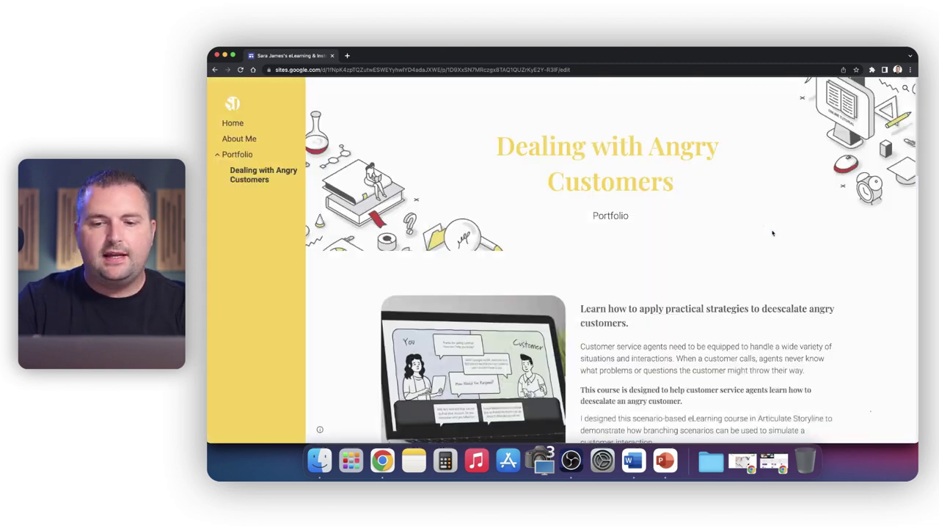
{"action": "scroll", "coordinate": [772, 234], "scroll_direction": "down", "scroll_amount": 5}
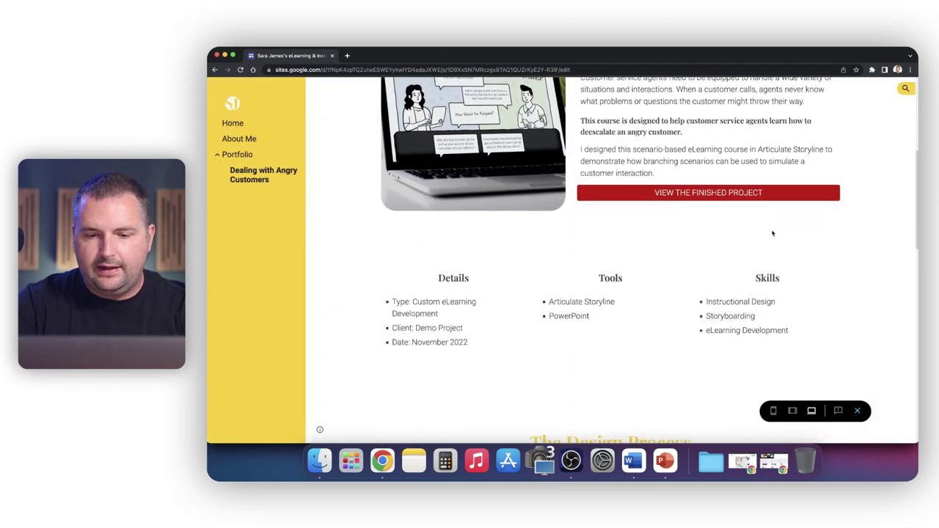
{"action": "scroll", "coordinate": [772, 234], "scroll_direction": "up", "scroll_amount": 2}
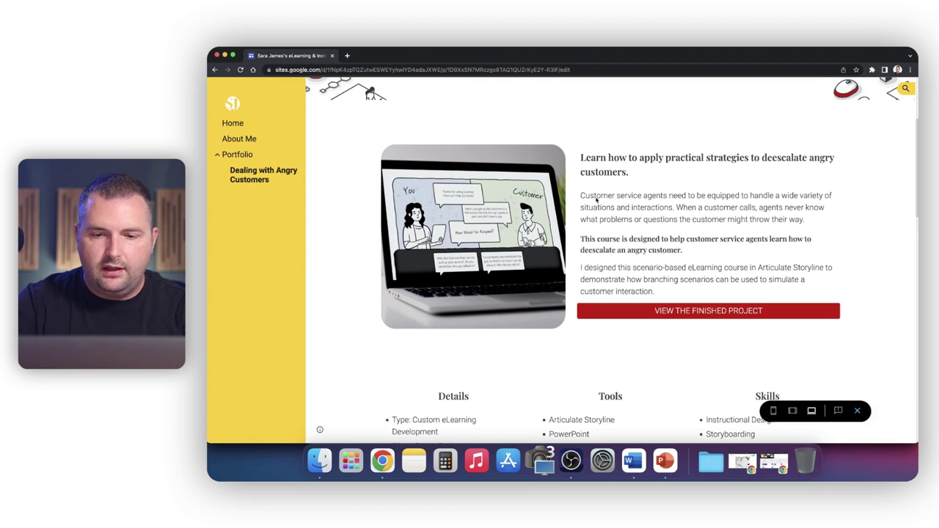
{"action": "scroll", "coordinate": [629, 222], "scroll_direction": "down", "scroll_amount": 3}
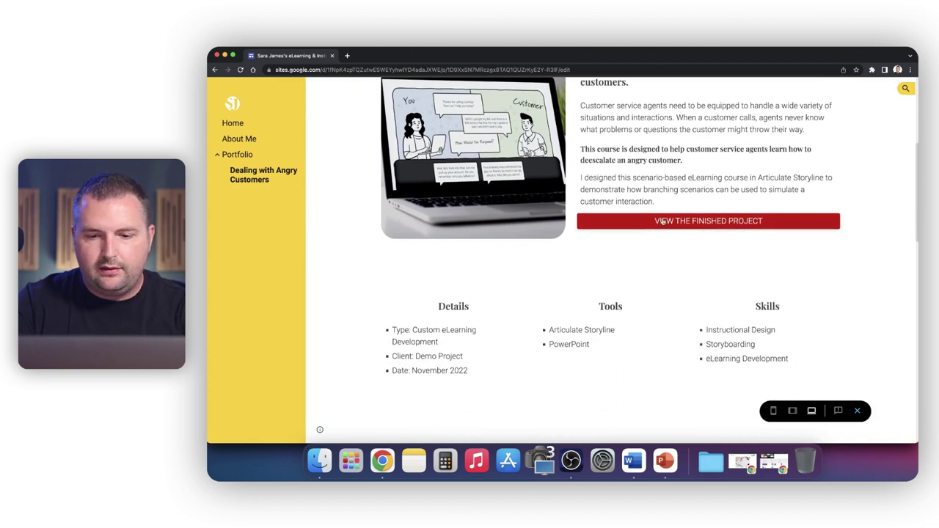
{"action": "right_click", "coordinate": [662, 221]}
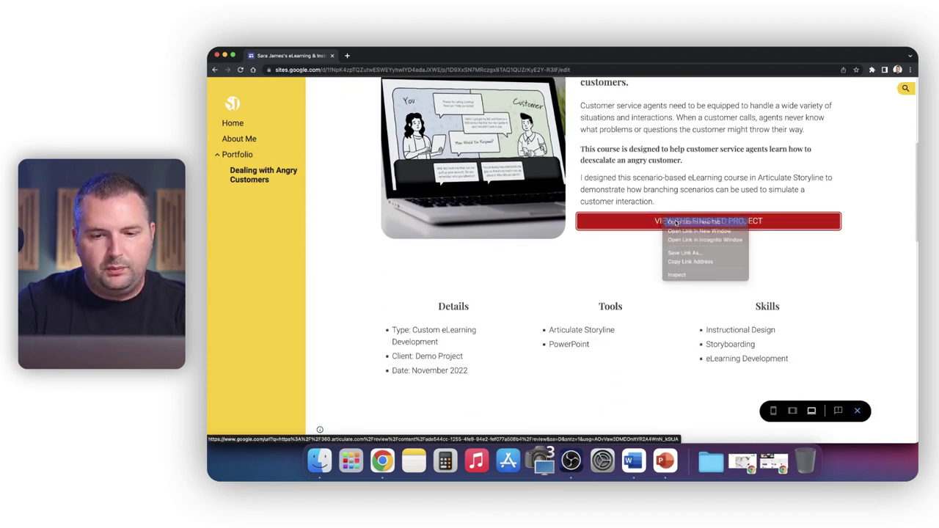
{"action": "left_click", "coordinate": [669, 223]}
{"action": "left_click", "coordinate": [381, 58]}
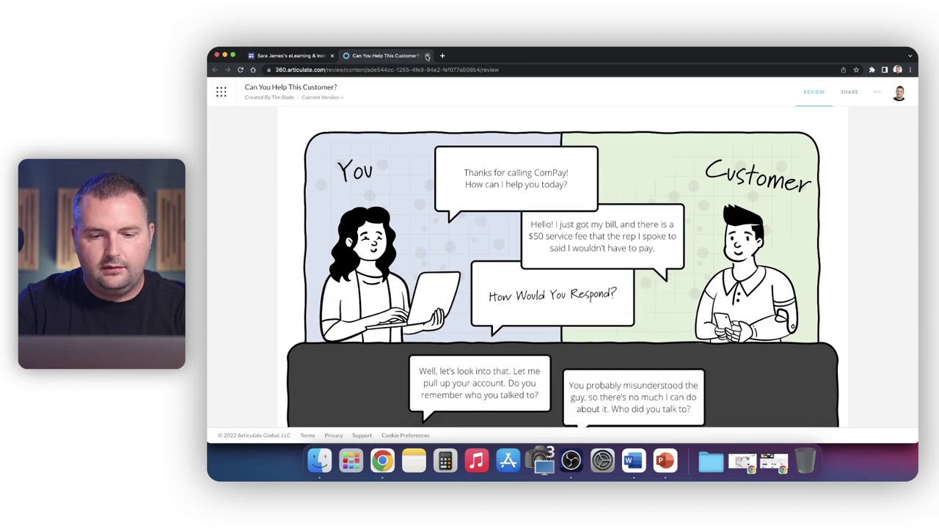
{"action": "left_click", "coordinate": [427, 55]}
{"action": "scroll", "coordinate": [635, 232], "scroll_direction": "down", "scroll_amount": 2}
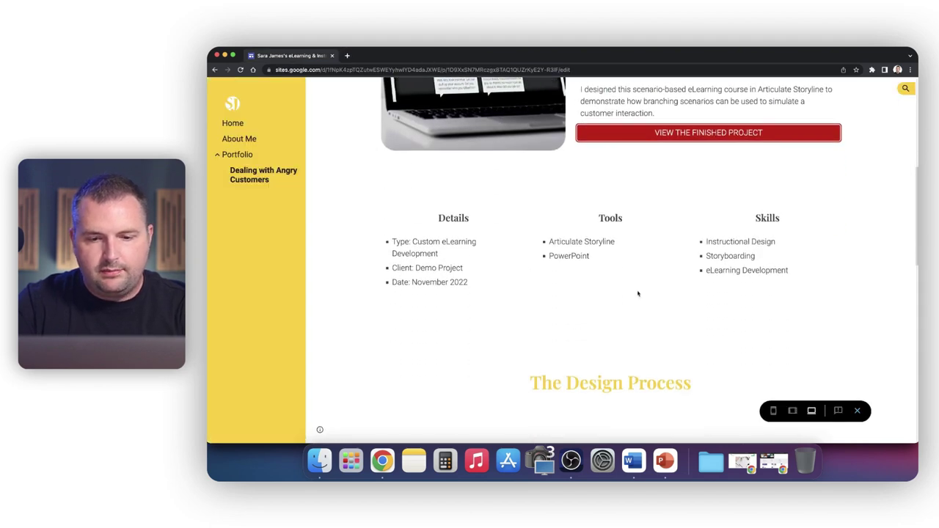
{"action": "scroll", "coordinate": [522, 309], "scroll_direction": "down", "scroll_amount": 5}
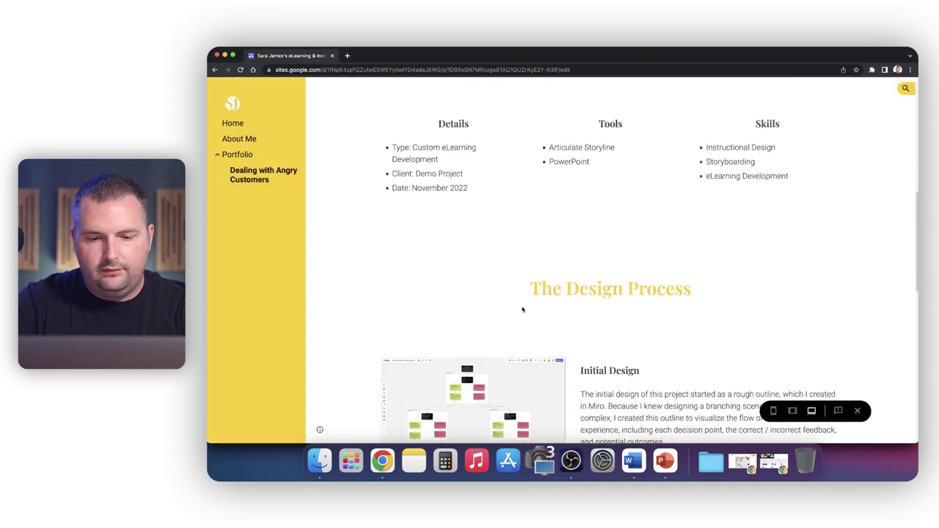
{"action": "scroll", "coordinate": [576, 202], "scroll_direction": "down", "scroll_amount": 2}
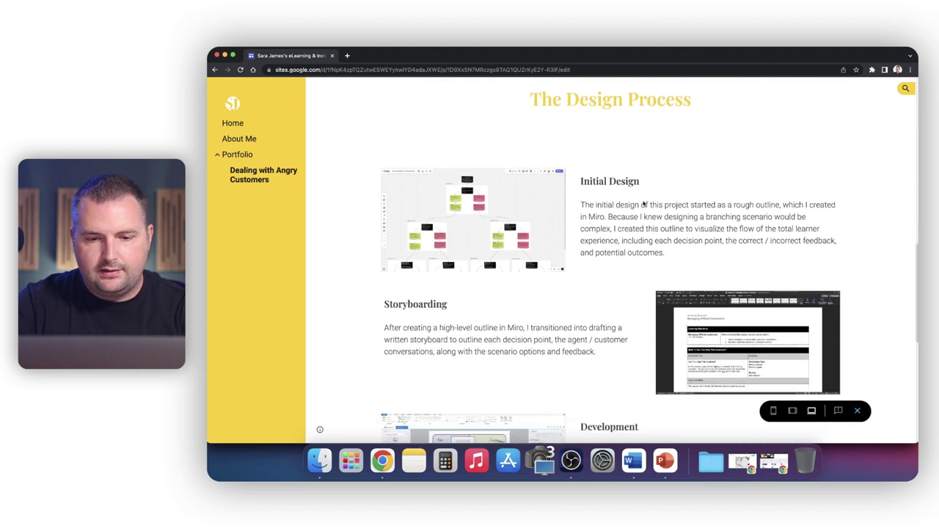
{"action": "scroll", "coordinate": [520, 317], "scroll_direction": "down", "scroll_amount": 6}
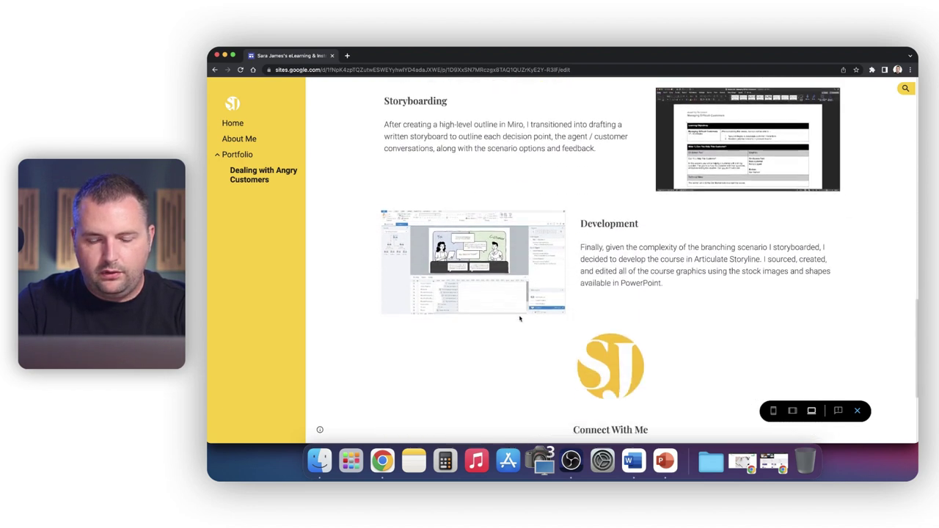
{"action": "scroll", "coordinate": [519, 318], "scroll_direction": "up", "scroll_amount": 1}
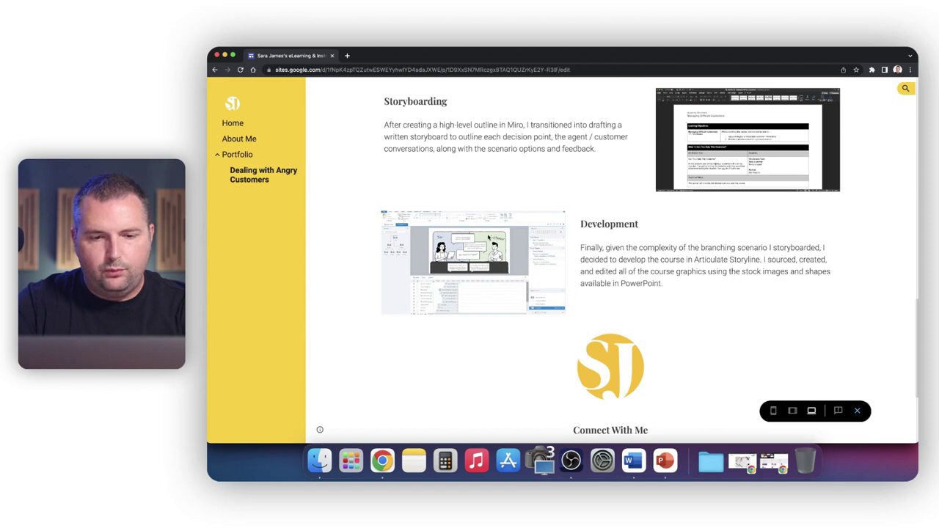
{"action": "scroll", "coordinate": [488, 236], "scroll_direction": "up", "scroll_amount": 10}
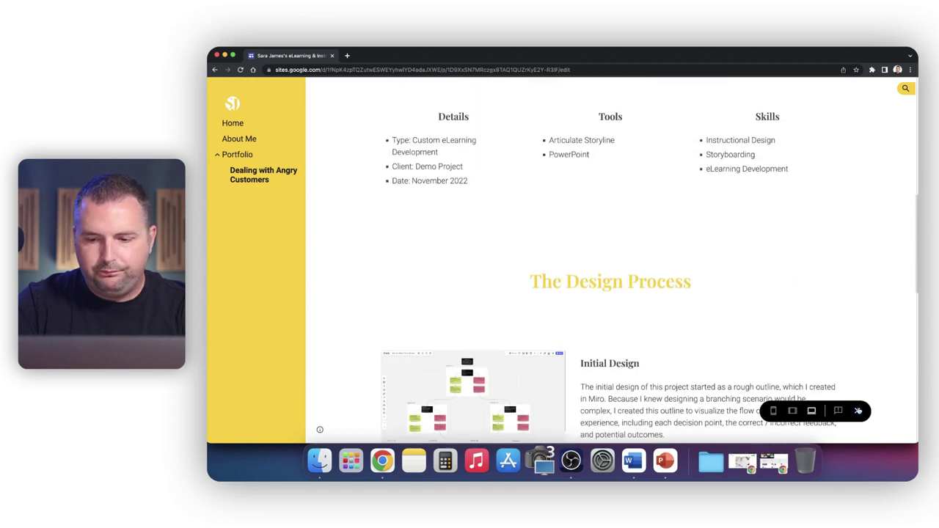
{"action": "left_click", "coordinate": [857, 411]}
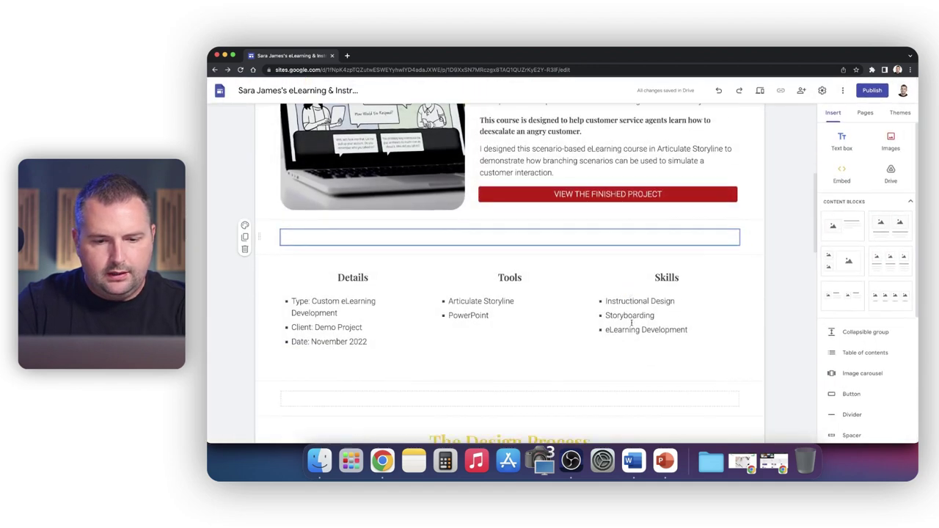
- Delete the empty section above The Design Process
{"action": "scroll", "coordinate": [631, 323], "scroll_direction": "down", "scroll_amount": 5}
{"action": "scroll", "coordinate": [631, 325], "scroll_direction": "up", "scroll_amount": 2}
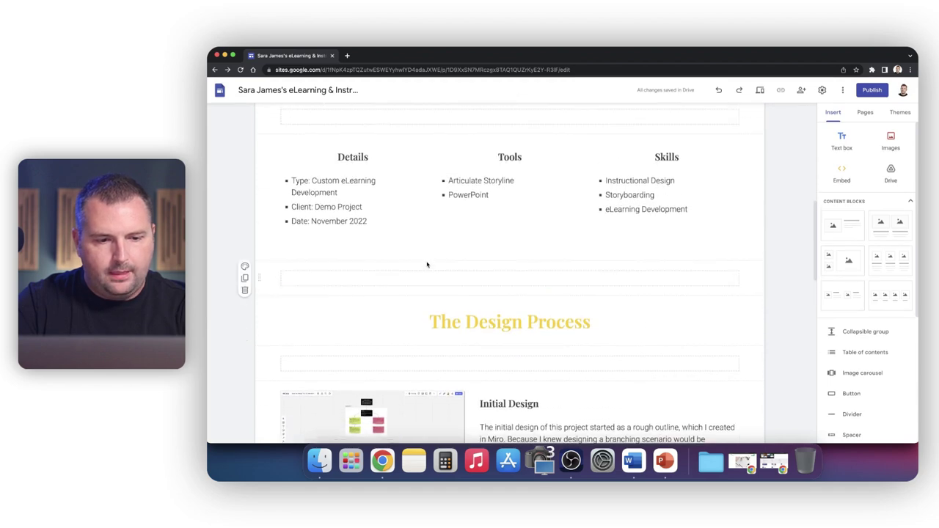
{"action": "left_click", "coordinate": [245, 291]}
{"action": "scroll", "coordinate": [443, 269], "scroll_direction": "down", "scroll_amount": 2}
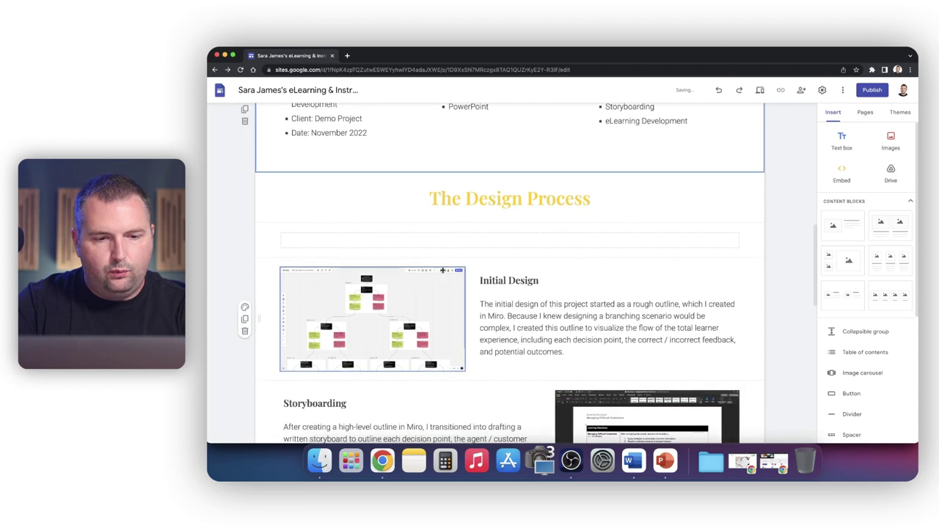
- Copy The Design Process heading below Development and retitle it 'The Finish Project'
{"action": "left_click", "coordinate": [245, 197]}
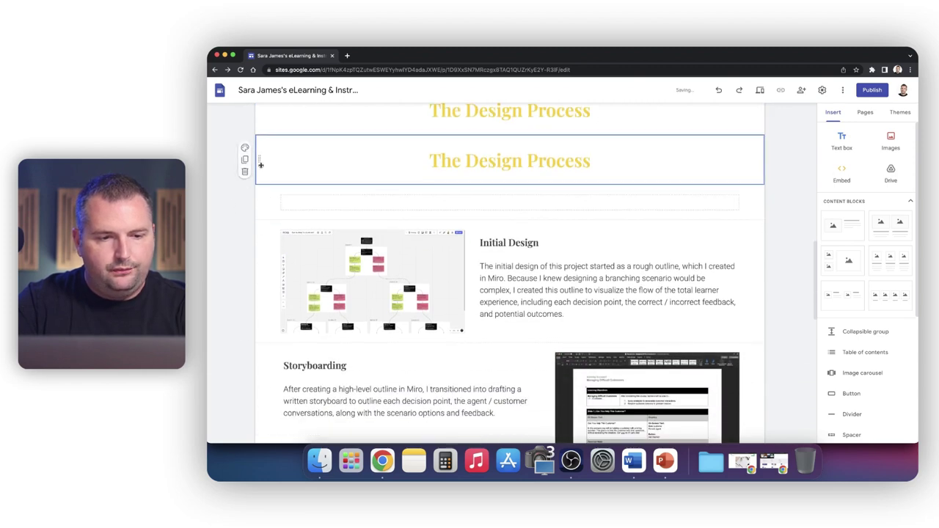
{"action": "left_click_drag", "start_coordinate": [259, 159], "coordinate": [281, 335]}
{"action": "triple_click", "coordinate": [439, 289]}
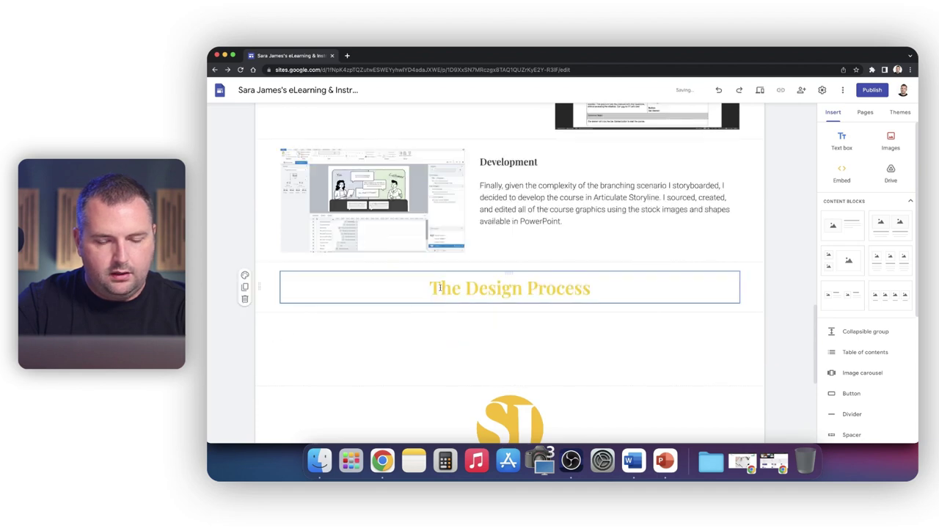
{"action": "type", "text": "The Finis"}
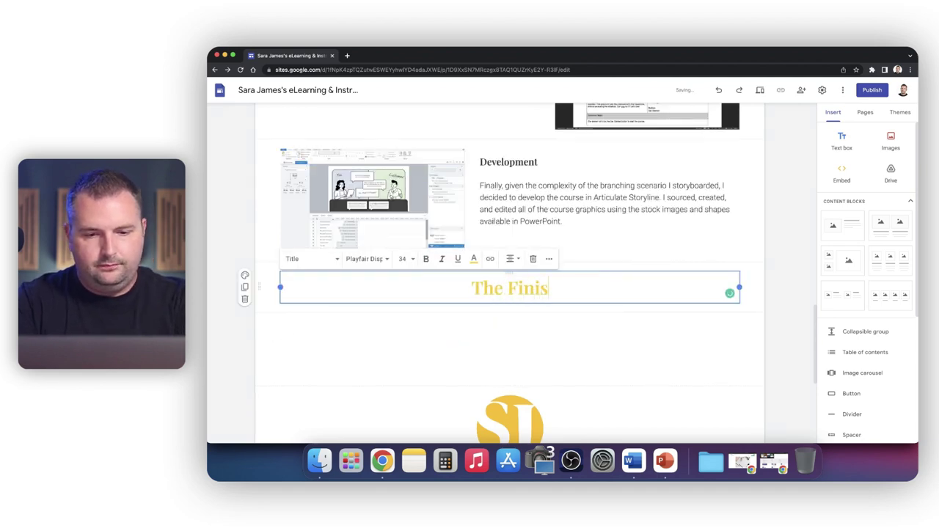
{"action": "type", "text": "h Project"}
{"action": "left_click", "coordinate": [783, 281]}
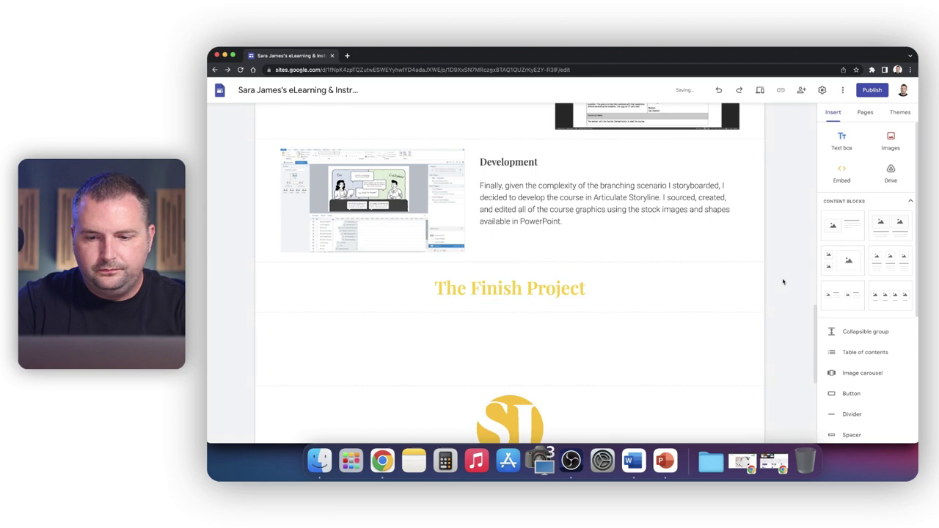
- Add three spacers under The Finish Project heading and move one above it
{"action": "scroll", "coordinate": [783, 282], "scroll_direction": "up", "scroll_amount": 5}
{"action": "scroll", "coordinate": [783, 282], "scroll_direction": "down", "scroll_amount": 4}
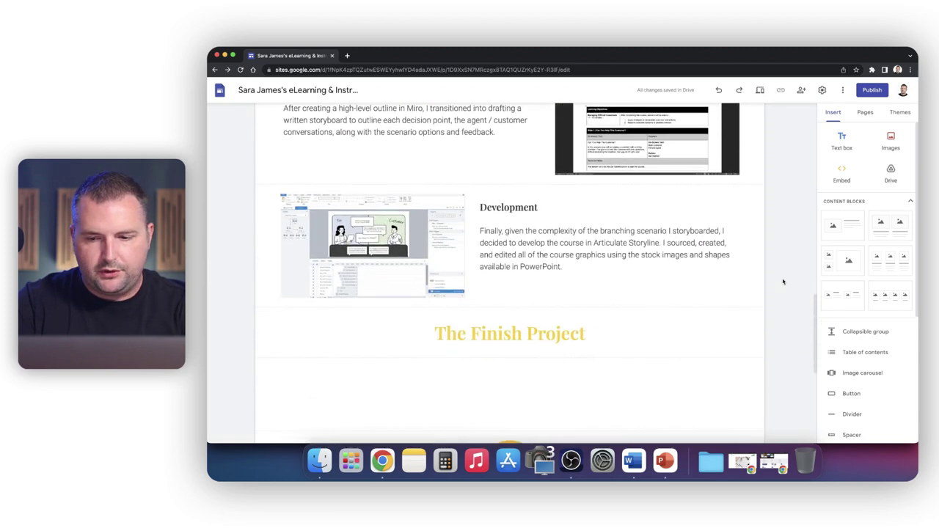
{"action": "scroll", "coordinate": [855, 352], "scroll_direction": "down", "scroll_amount": 1}
{"action": "left_click", "coordinate": [851, 396]}
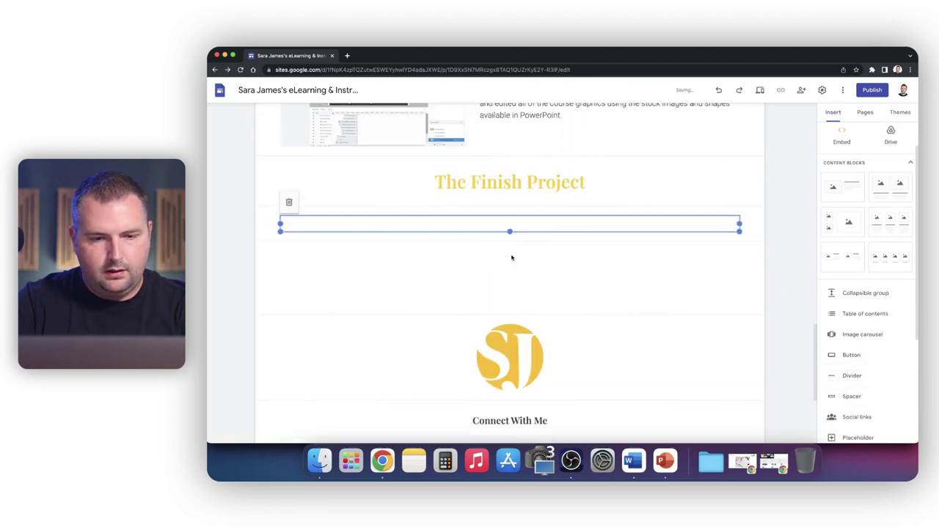
{"action": "left_click", "coordinate": [851, 396]}
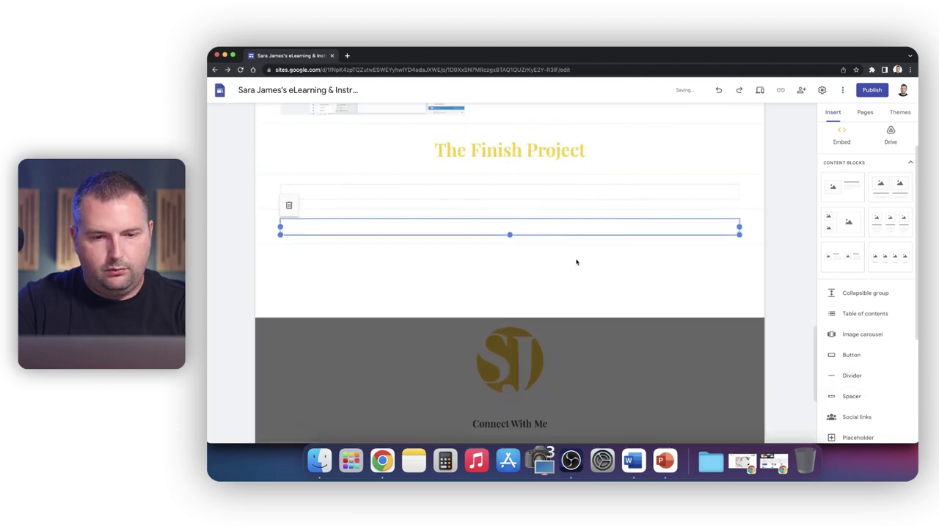
{"action": "left_click", "coordinate": [851, 396]}
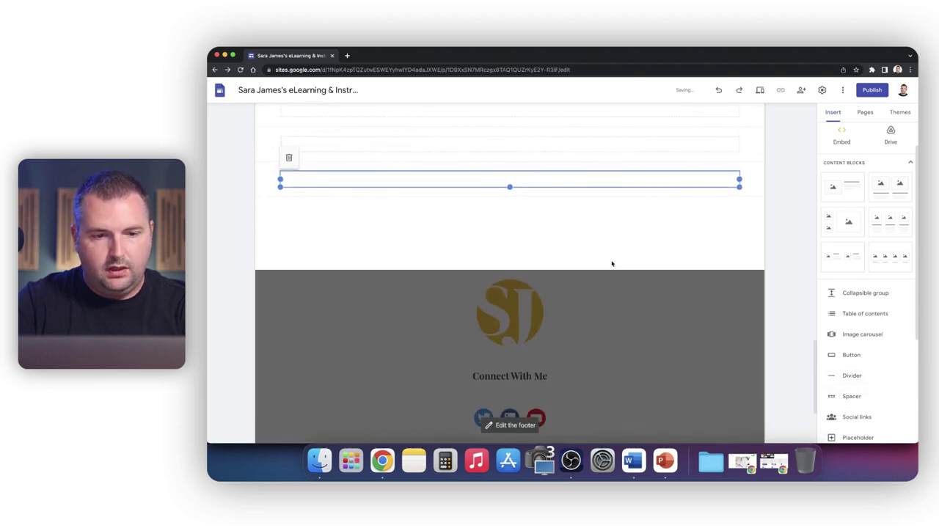
{"action": "left_click_drag", "start_coordinate": [260, 264], "coordinate": [289, 206]}
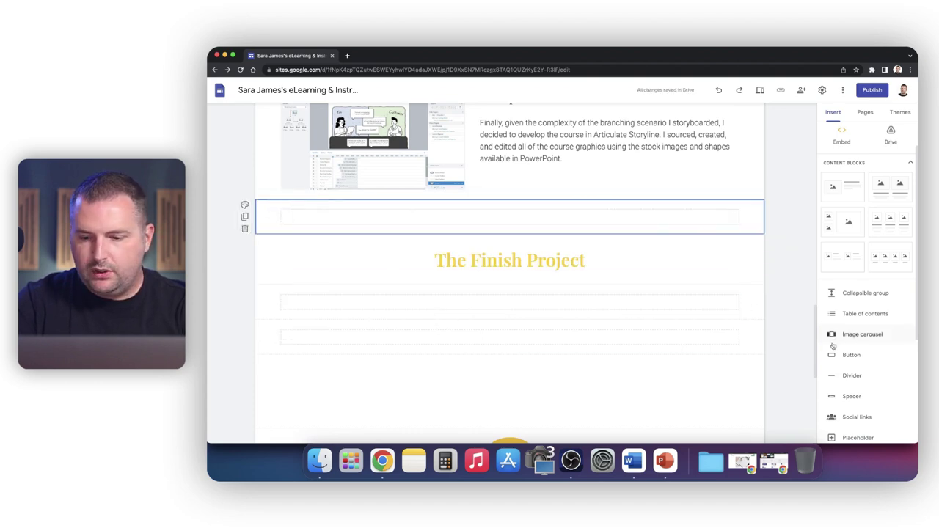
{"action": "scroll", "coordinate": [836, 337], "scroll_direction": "down", "scroll_amount": 2}
- Insert an image carousel of screenshots 1–4 from the Finished Project Screenshots folder
{"action": "left_click", "coordinate": [851, 303]}
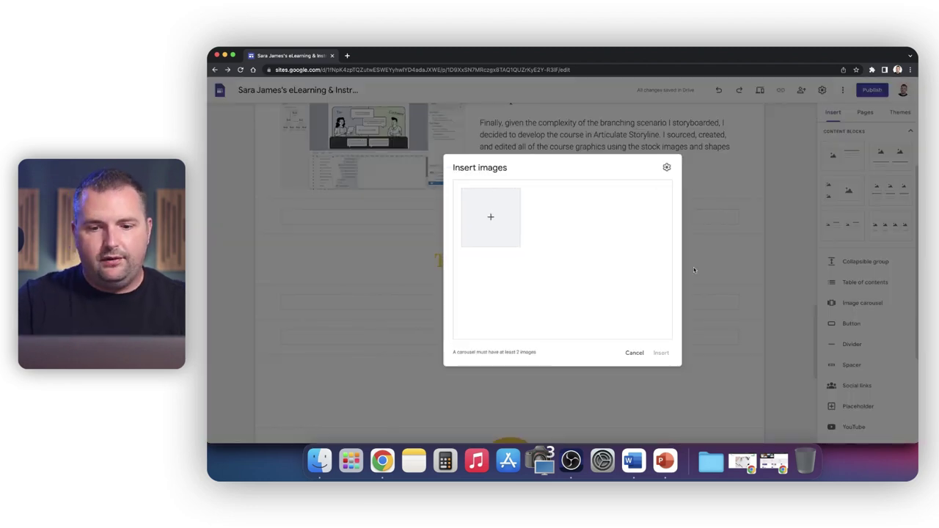
{"action": "left_click", "coordinate": [493, 218]}
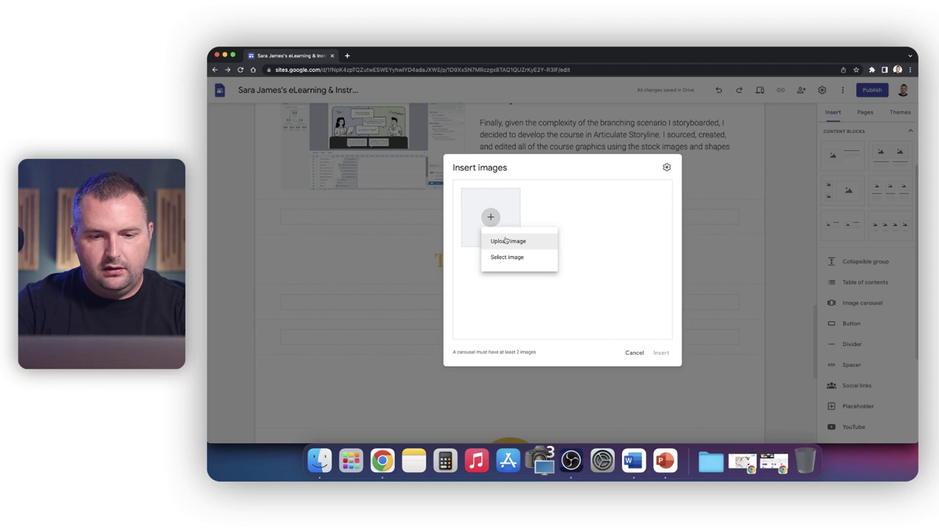
{"action": "left_click", "coordinate": [505, 240]}
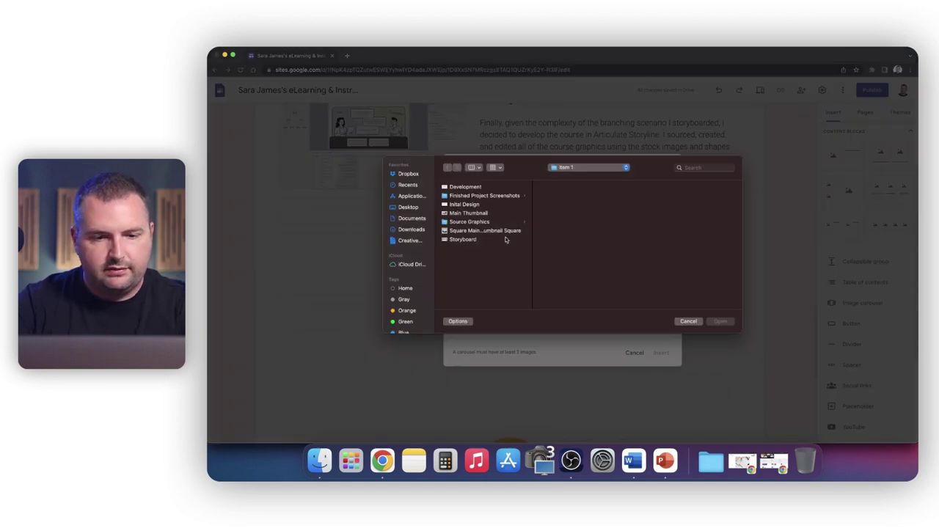
{"action": "left_click", "coordinate": [507, 197]}
{"action": "left_click", "coordinate": [561, 188]}
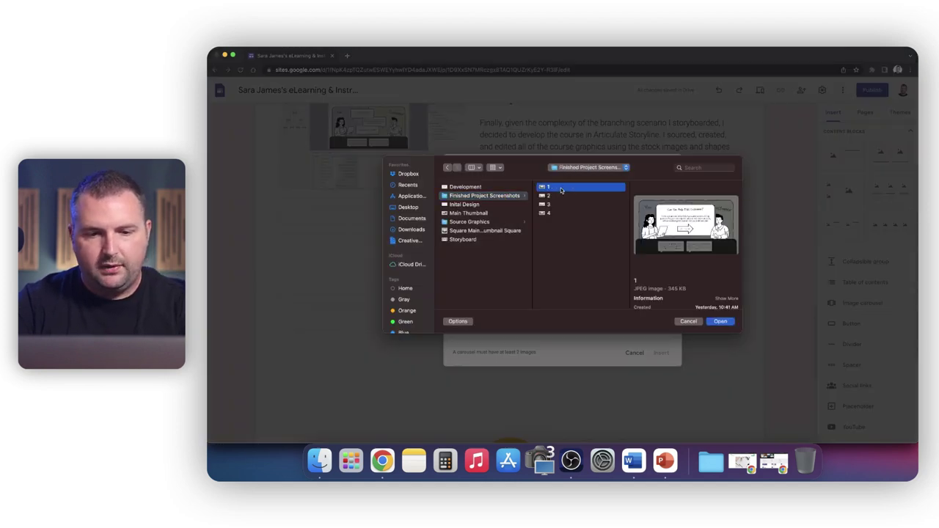
{"action": "left_click", "coordinate": [561, 214], "text": "shift"}
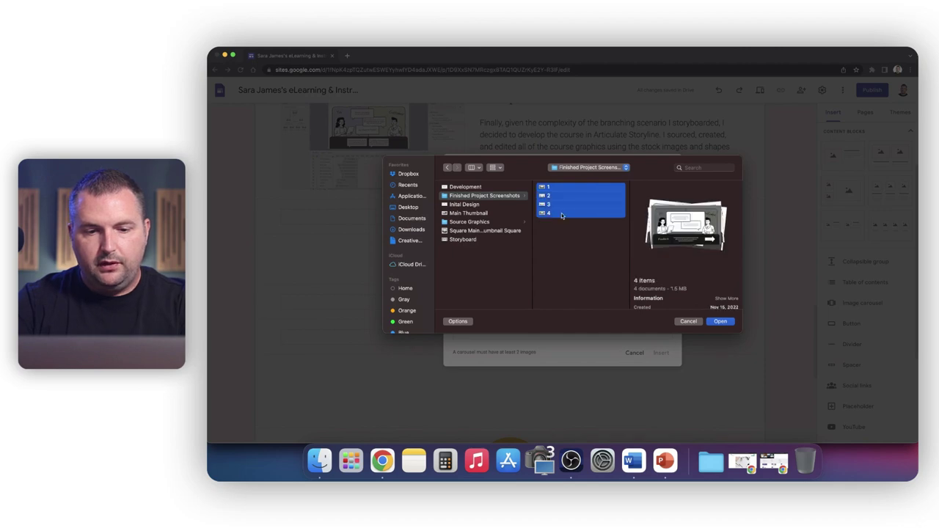
{"action": "left_click", "coordinate": [726, 320]}
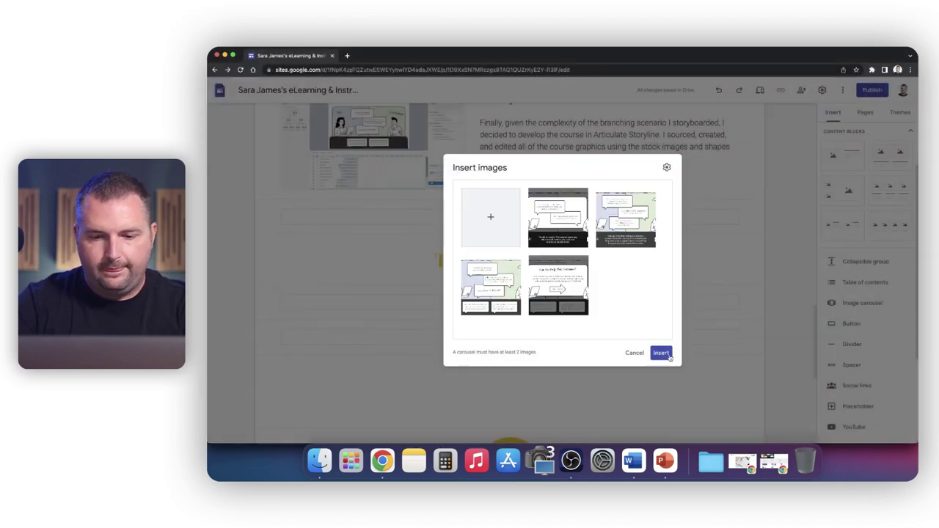
{"action": "left_click", "coordinate": [651, 343]}
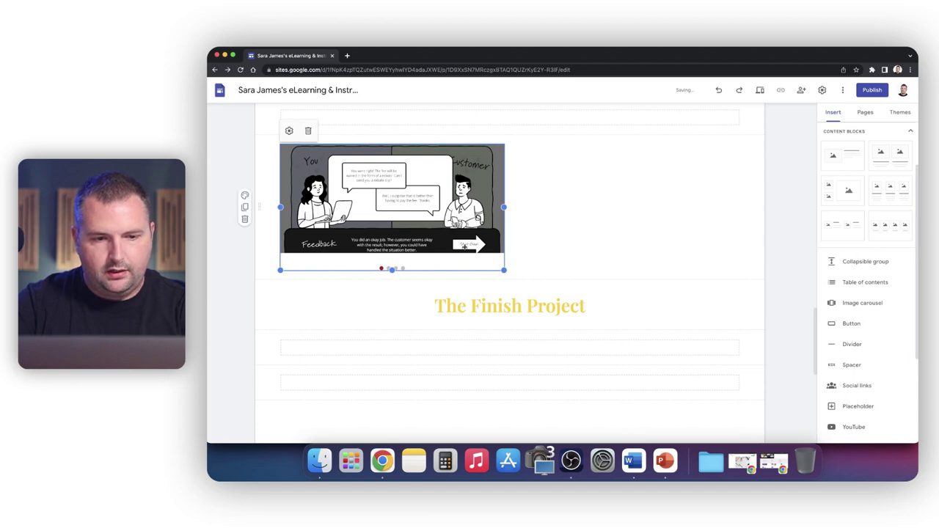
- Reorder the carousel images so the Can You Help This Customer? slide comes first
{"action": "left_click", "coordinate": [289, 131]}
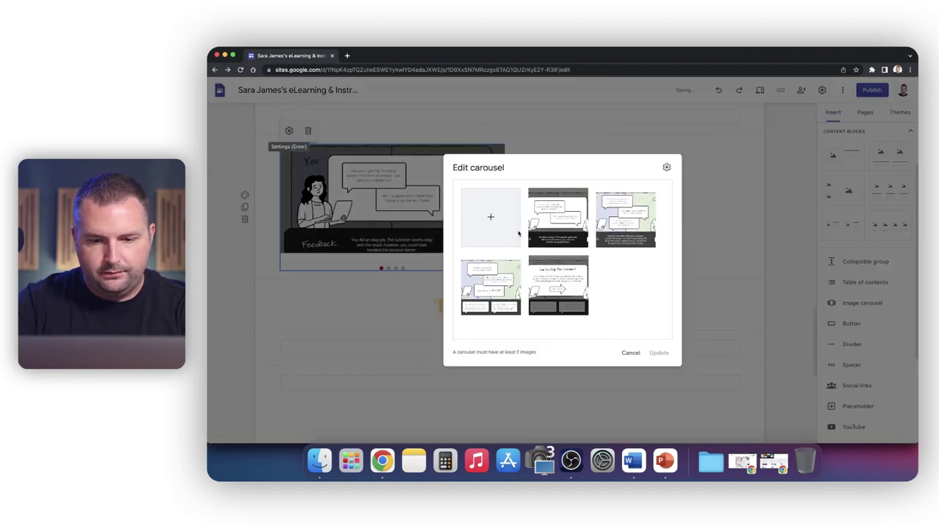
{"action": "left_click_drag", "start_coordinate": [547, 260], "coordinate": [531, 231]}
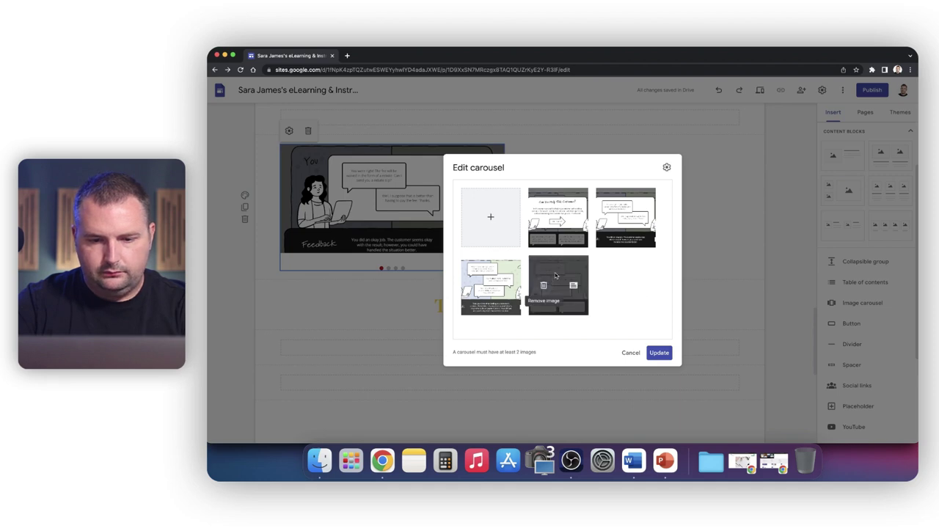
{"action": "right_click", "coordinate": [558, 273]}
{"action": "key", "text": "Escape"}
{"action": "left_click_drag", "start_coordinate": [566, 268], "coordinate": [477, 277]}
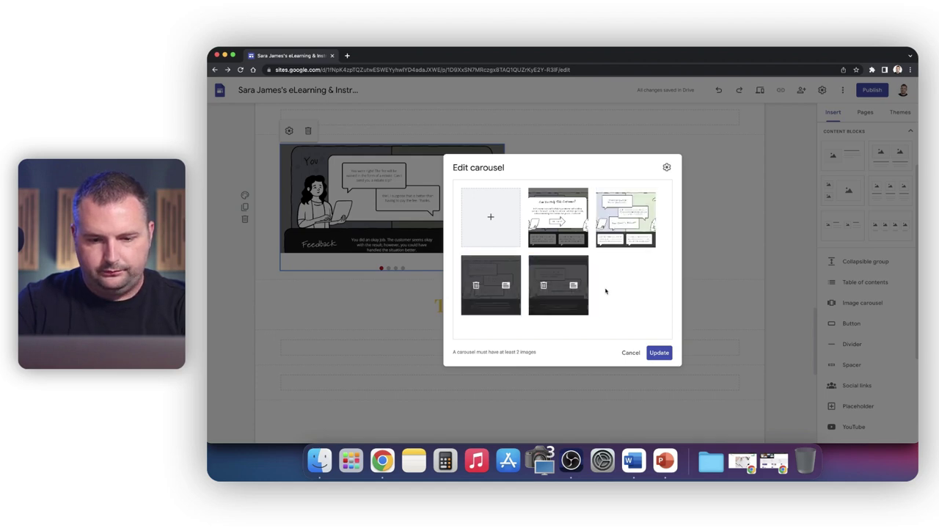
{"action": "left_click", "coordinate": [659, 352]}
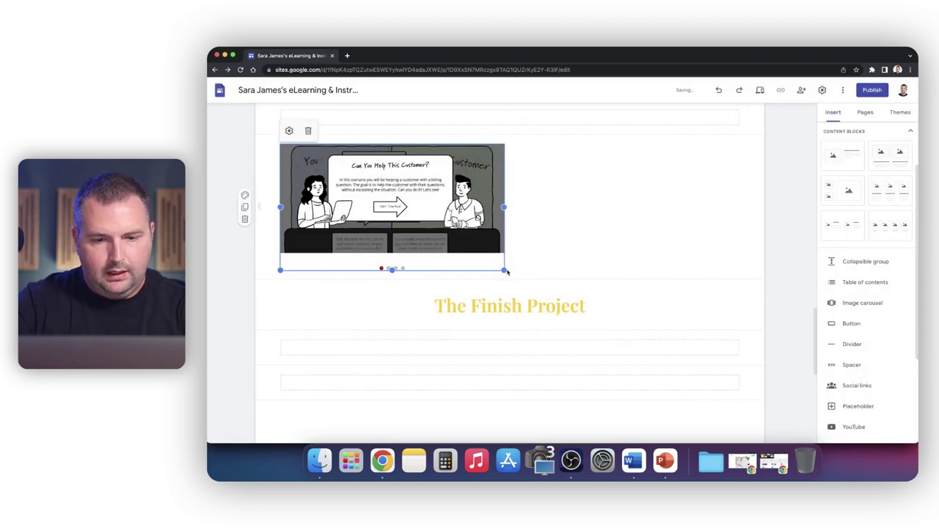
- Resize the screenshot carousel to span the full content width
{"action": "left_click_drag", "start_coordinate": [505, 270], "coordinate": [739, 413]}
{"action": "left_click_drag", "start_coordinate": [742, 418], "coordinate": [742, 418]}
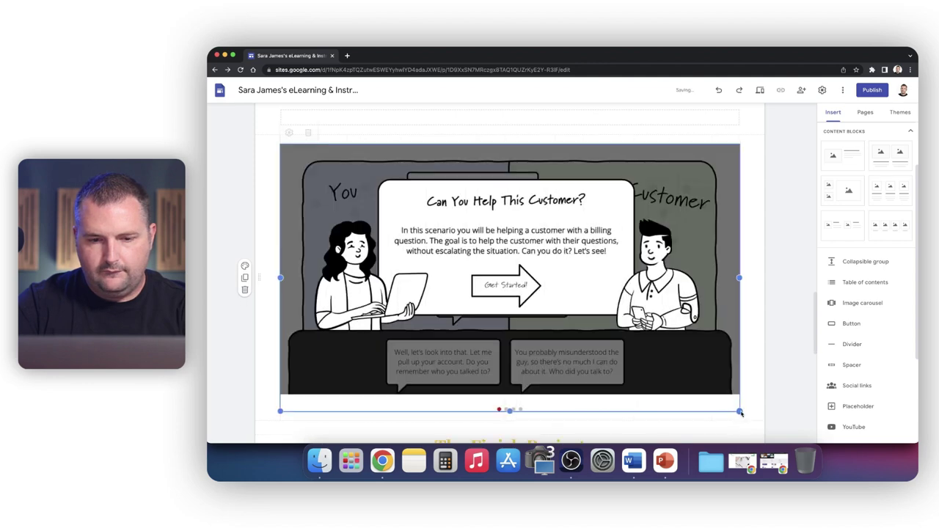
{"action": "scroll", "coordinate": [358, 328], "scroll_direction": "down", "scroll_amount": 3}
{"action": "scroll", "coordinate": [358, 328], "scroll_direction": "up", "scroll_amount": 2}
{"action": "scroll", "coordinate": [358, 328], "scroll_direction": "down", "scroll_amount": 1}
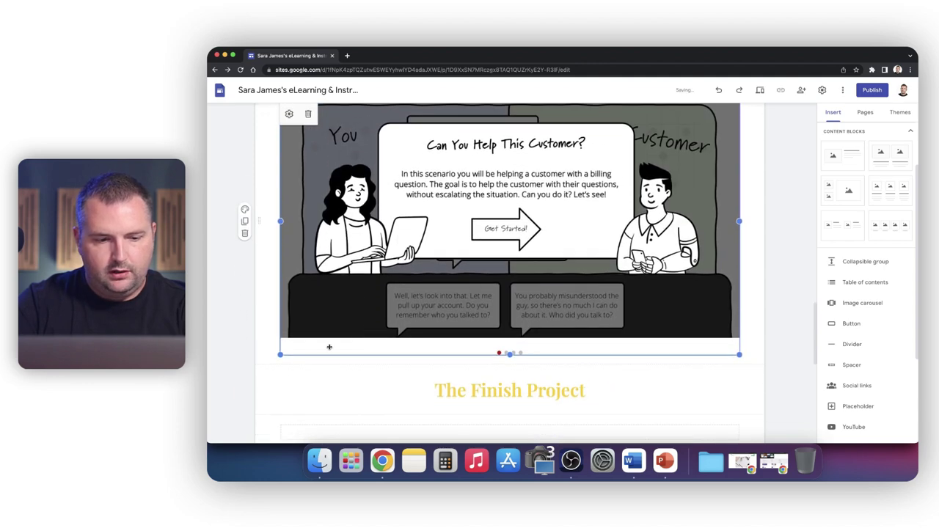
- Move The Finish Project heading and its empty spacer block above the carousel
{"action": "left_click_drag", "start_coordinate": [245, 377], "coordinate": [330, 340]}
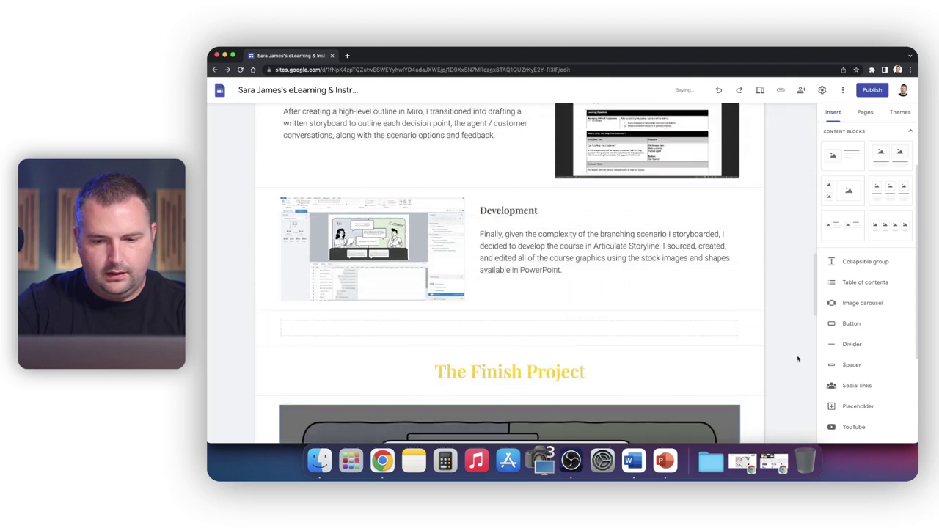
{"action": "scroll", "coordinate": [800, 358], "scroll_direction": "down", "scroll_amount": 5}
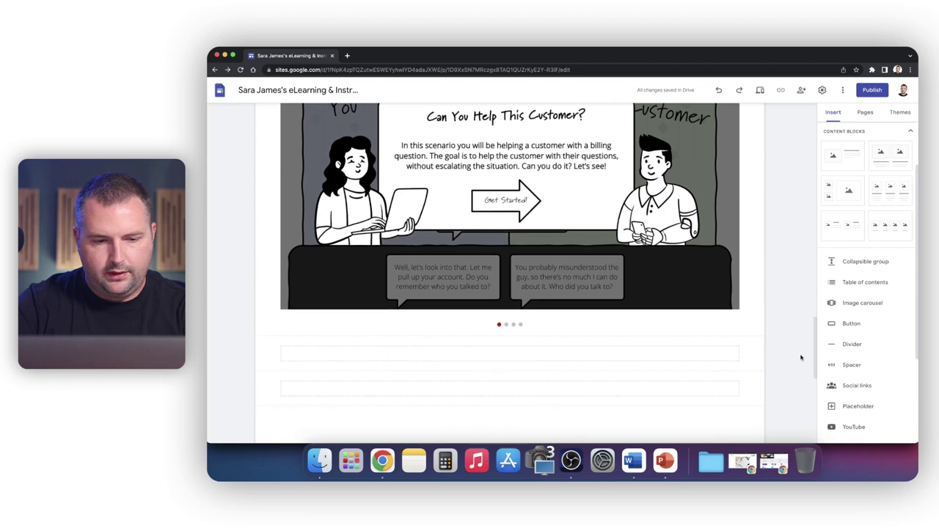
{"action": "scroll", "coordinate": [801, 357], "scroll_direction": "up", "scroll_amount": 4}
{"action": "scroll", "coordinate": [801, 357], "scroll_direction": "down", "scroll_amount": 3}
{"action": "scroll", "coordinate": [801, 357], "scroll_direction": "down", "scroll_amount": 1}
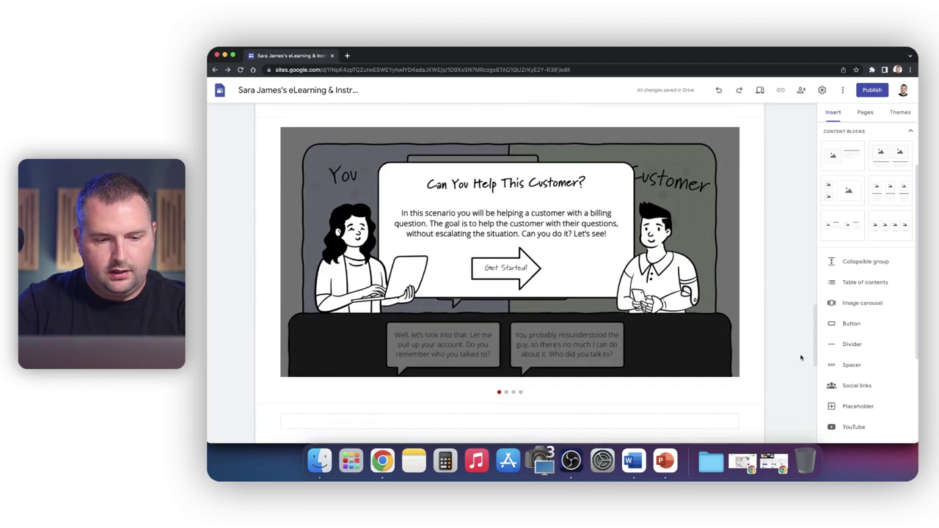
{"action": "left_click_drag", "start_coordinate": [260, 423], "coordinate": [315, 223]}
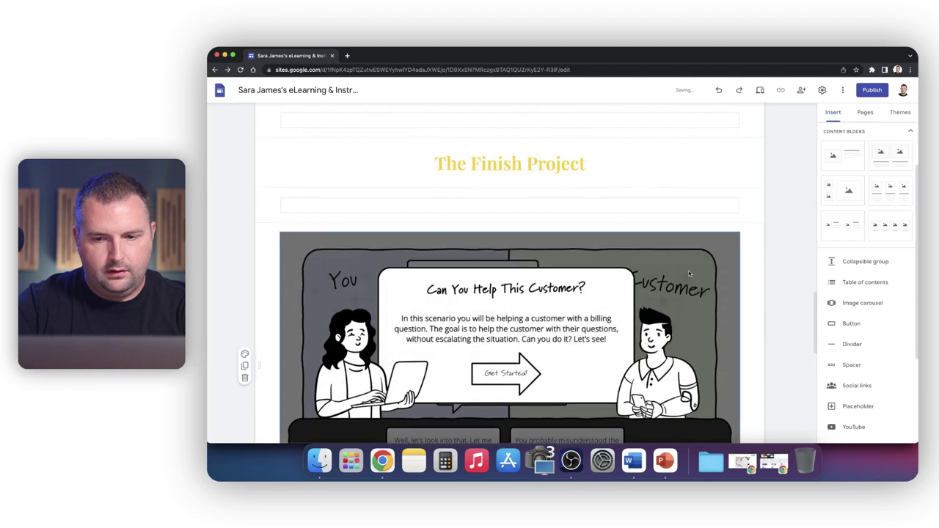
{"action": "left_click", "coordinate": [761, 91]}
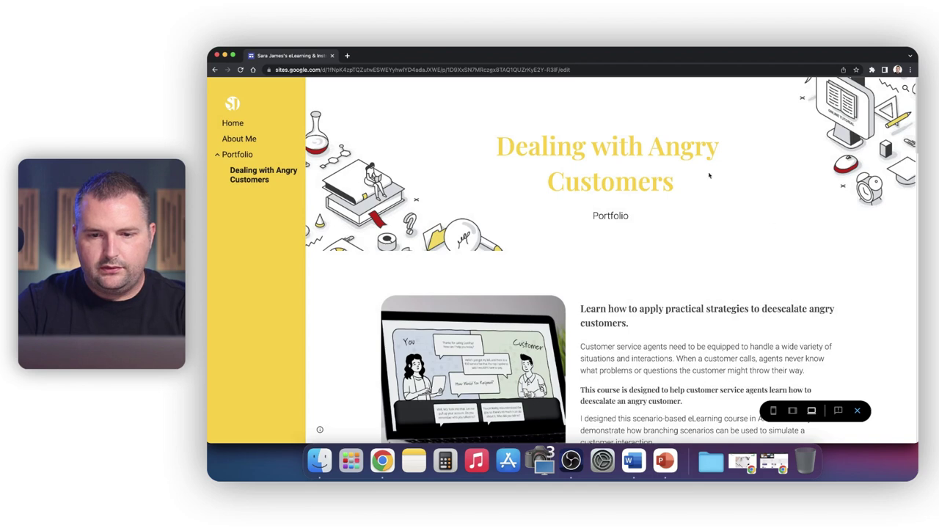
{"action": "scroll", "coordinate": [578, 180], "scroll_direction": "down", "scroll_amount": 5}
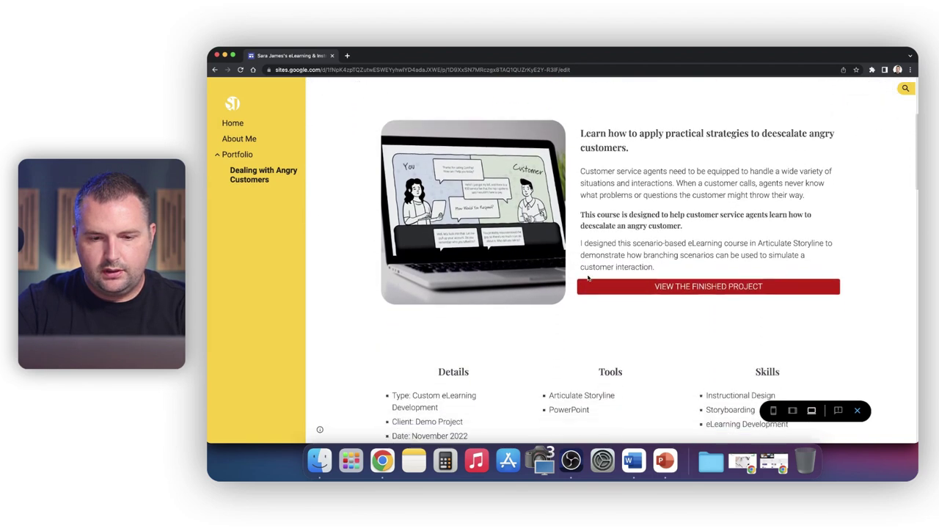
{"action": "scroll", "coordinate": [599, 297], "scroll_direction": "down", "scroll_amount": 3}
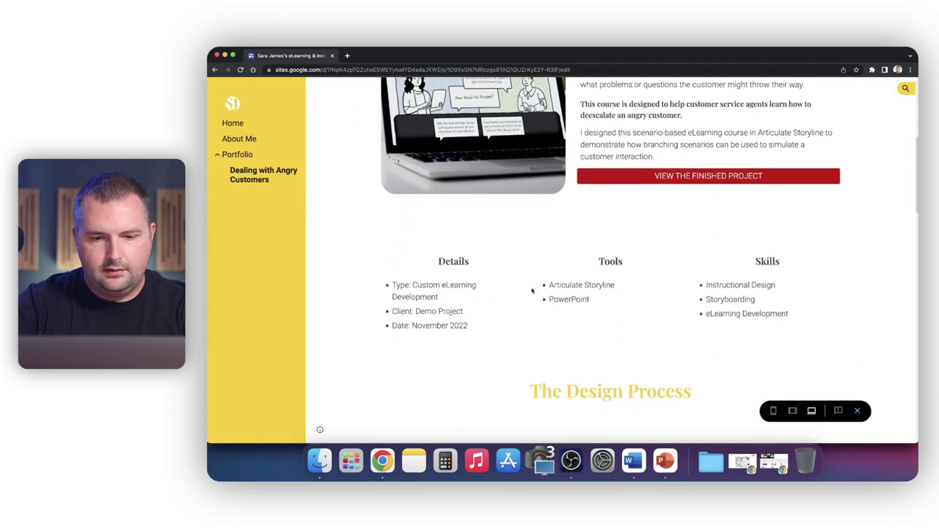
{"action": "scroll", "coordinate": [774, 327], "scroll_direction": "down", "scroll_amount": 10}
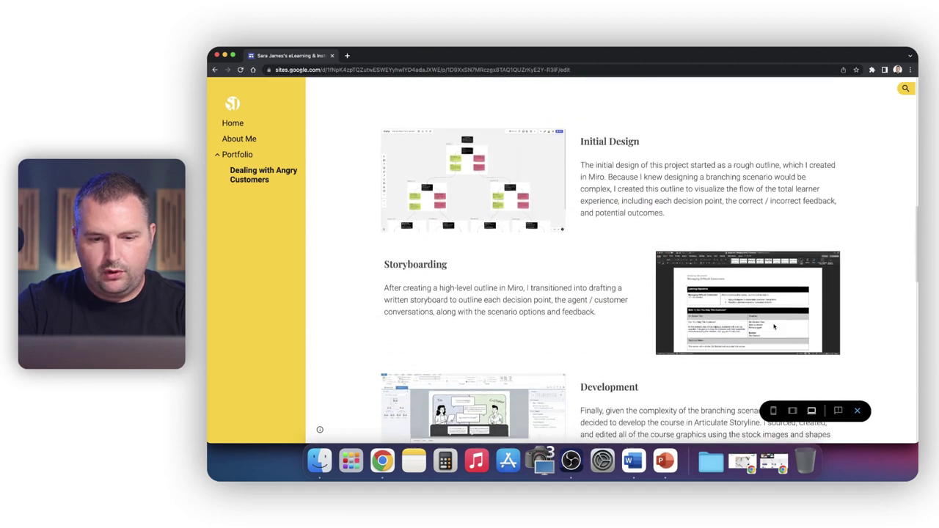
{"action": "scroll", "coordinate": [774, 327], "scroll_direction": "down", "scroll_amount": 8}
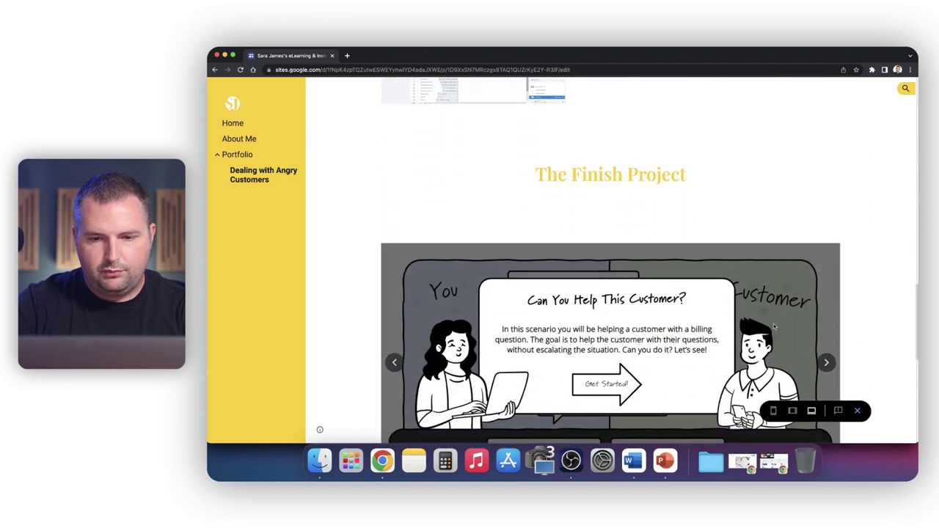
{"action": "scroll", "coordinate": [774, 326], "scroll_direction": "up", "scroll_amount": 1}
{"action": "left_click", "coordinate": [827, 247]}
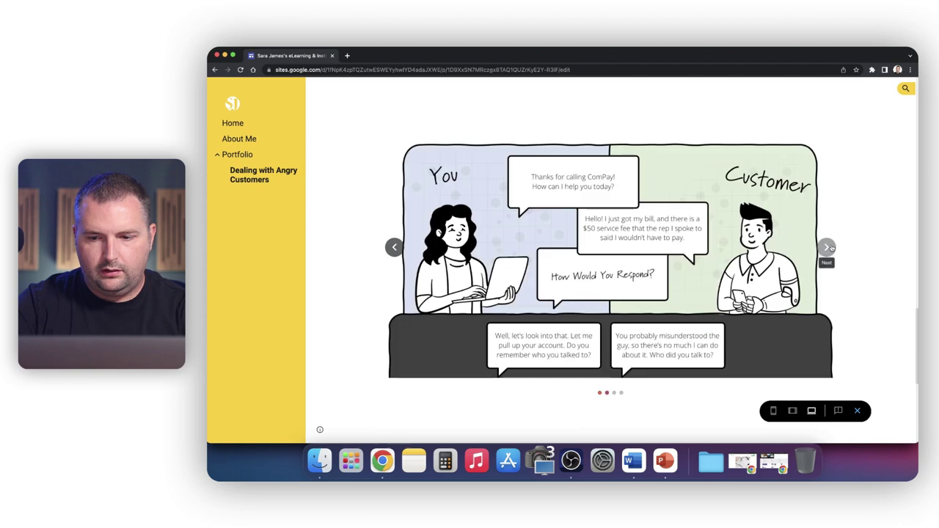
{"action": "left_click", "coordinate": [828, 247]}
{"action": "left_click", "coordinate": [827, 248]}
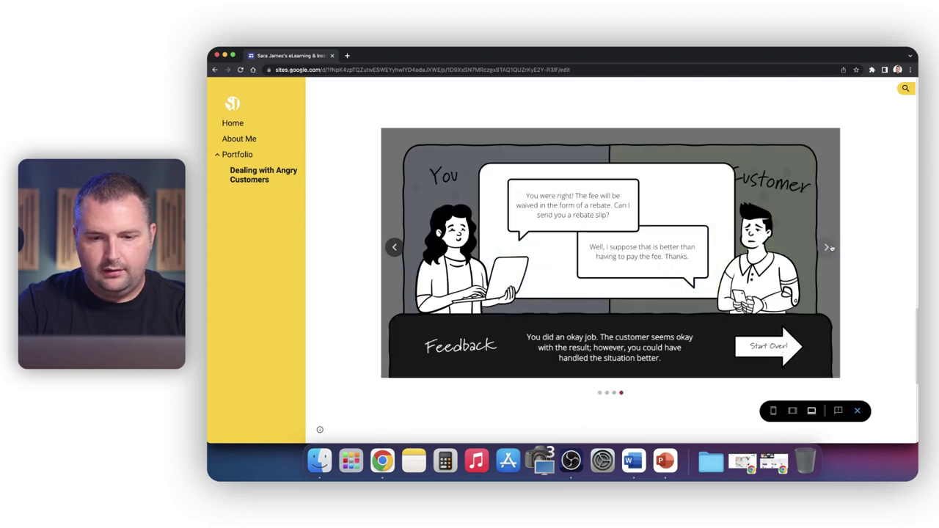
{"action": "left_click", "coordinate": [828, 248]}
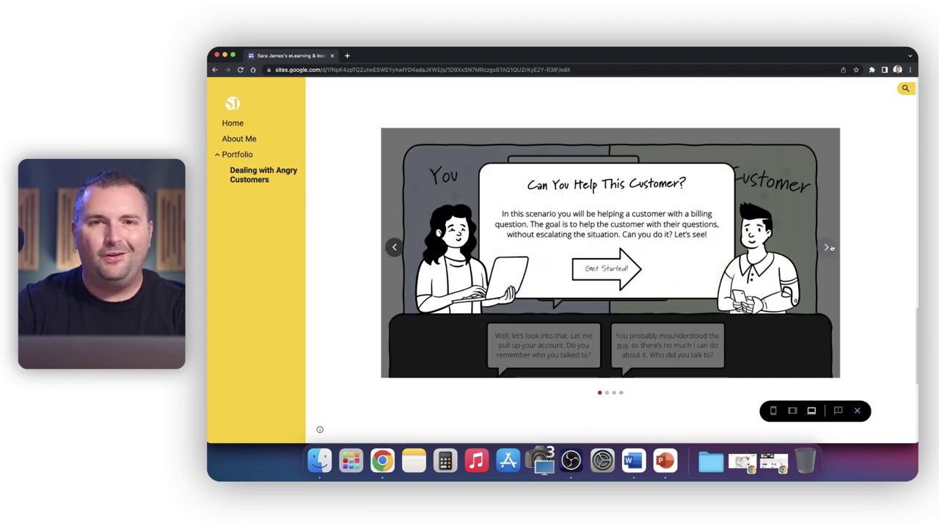
{"action": "scroll", "coordinate": [830, 248], "scroll_direction": "down", "scroll_amount": 3}
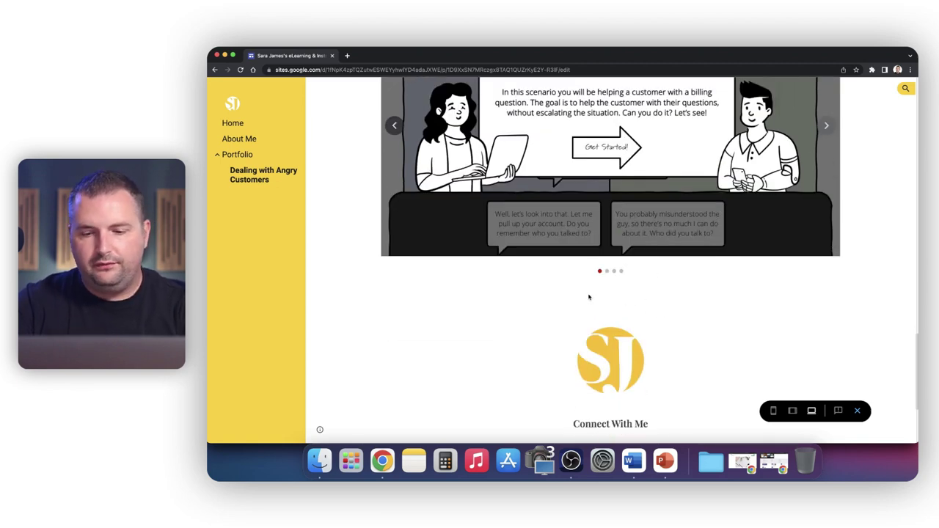
{"action": "scroll", "coordinate": [589, 297], "scroll_direction": "down", "scroll_amount": 2}
{"action": "scroll", "coordinate": [588, 297], "scroll_direction": "down", "scroll_amount": 2}
{"action": "scroll", "coordinate": [588, 297], "scroll_direction": "up", "scroll_amount": 5}
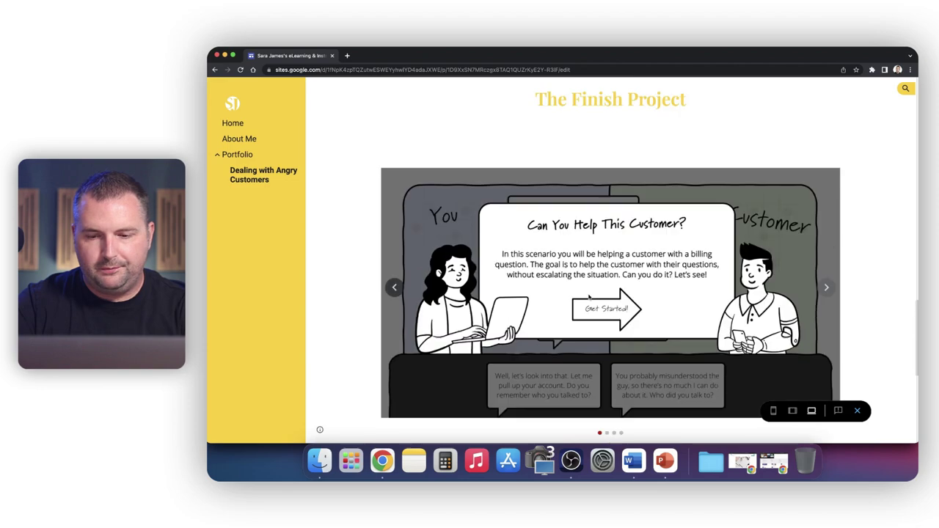
{"action": "scroll", "coordinate": [588, 297], "scroll_direction": "up", "scroll_amount": 5}
{"action": "scroll", "coordinate": [588, 297], "scroll_direction": "up", "scroll_amount": 10}
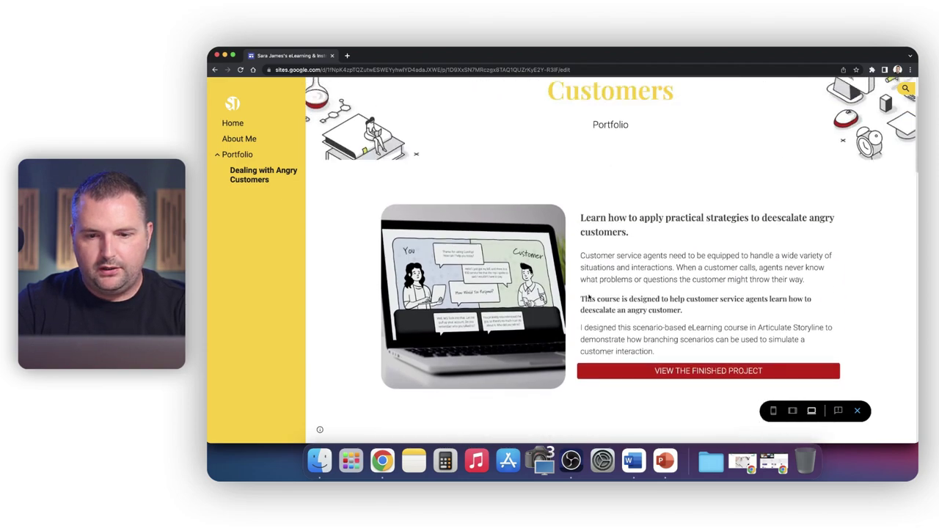
- Exit preview and show the Pages list: Home, About Me, and Portfolio's angry-customers subpage
{"action": "left_click", "coordinate": [858, 412]}
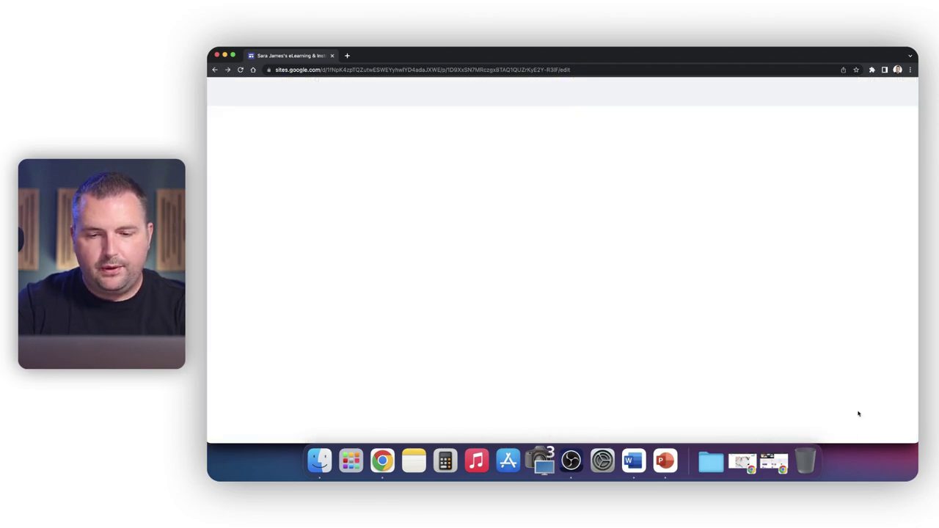
{"action": "left_click", "coordinate": [858, 113]}
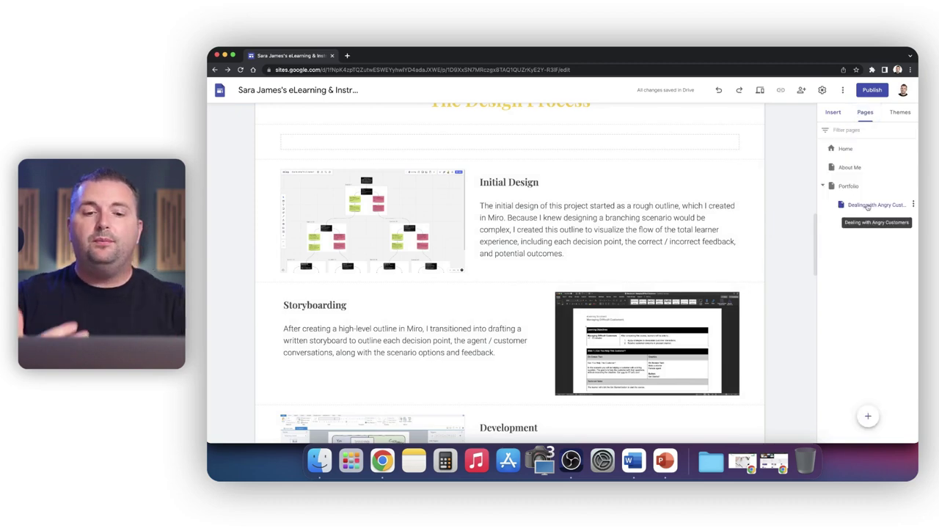
{"action": "scroll", "coordinate": [644, 226], "scroll_direction": "up", "scroll_amount": 5}
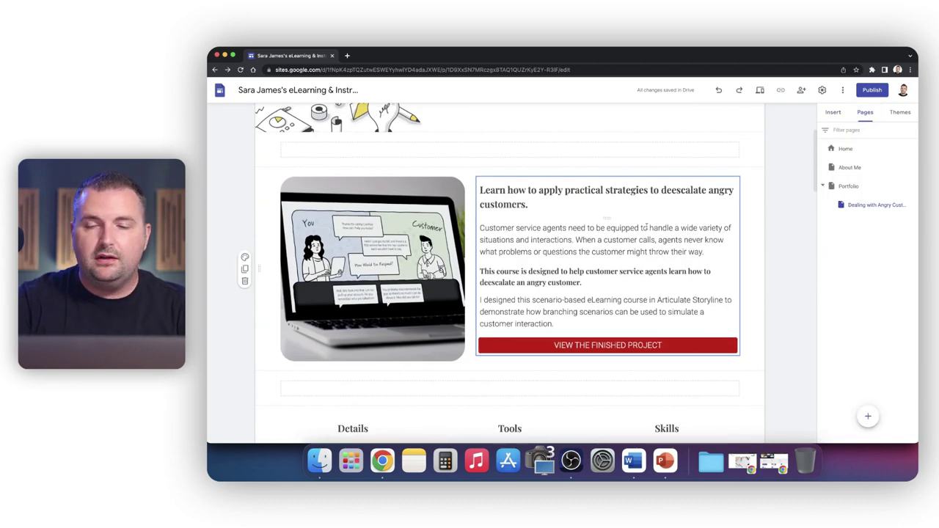
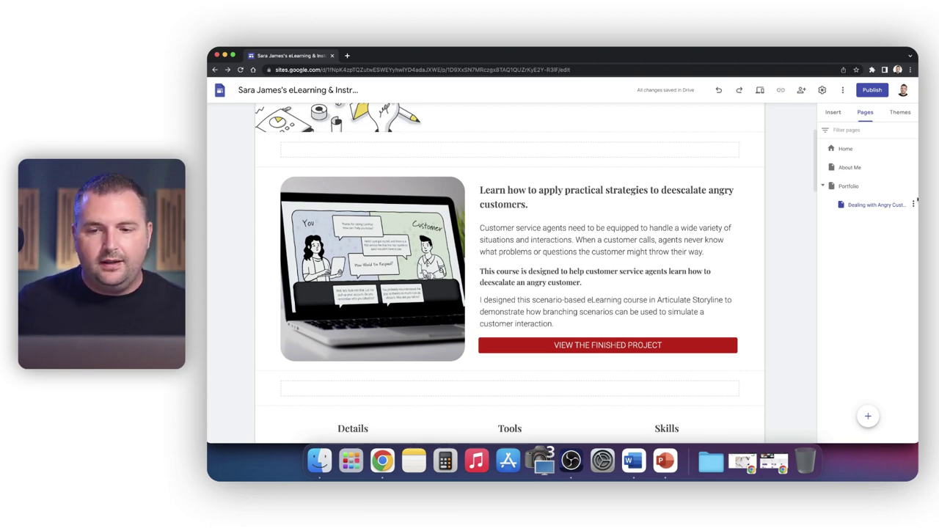
- Preview the site's Home page and open its LEARN MORE ABOUT ME link in a new tab
{"action": "left_click", "coordinate": [760, 90]}
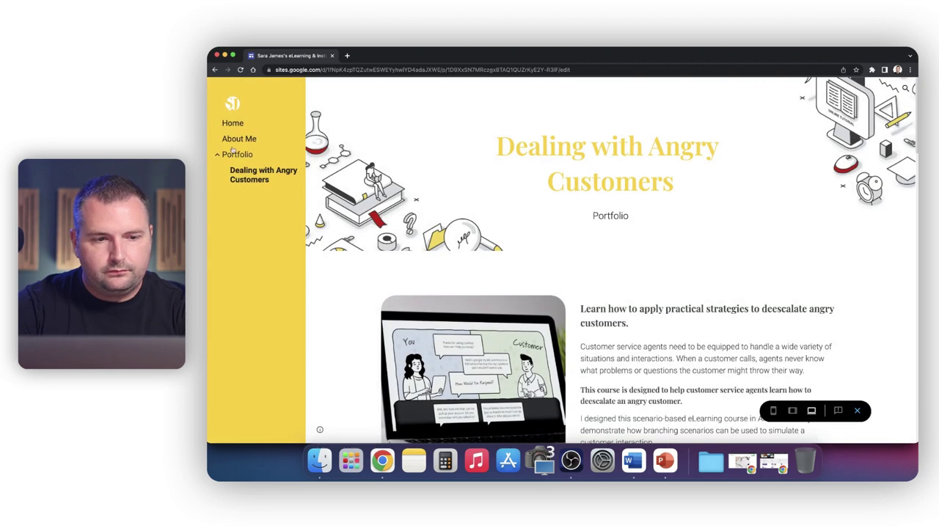
{"action": "left_click", "coordinate": [228, 125]}
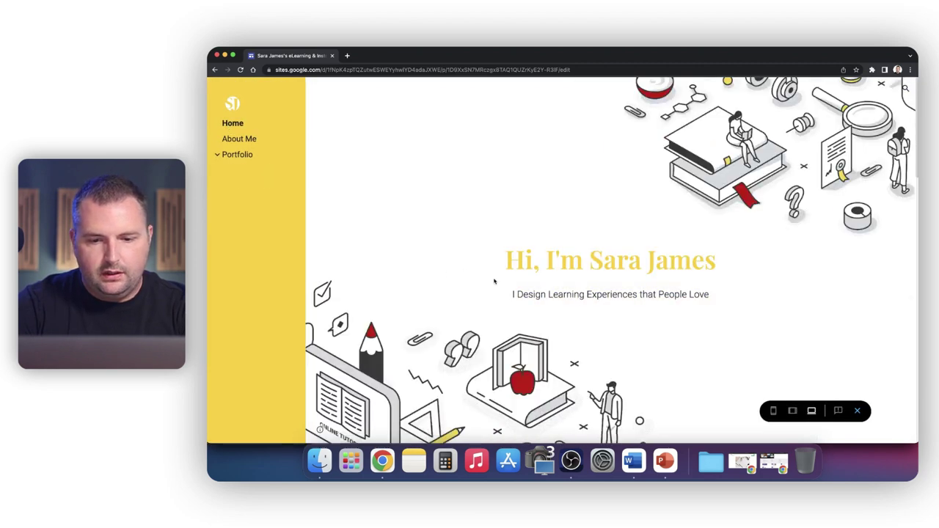
{"action": "scroll", "coordinate": [494, 282], "scroll_direction": "down", "scroll_amount": 10}
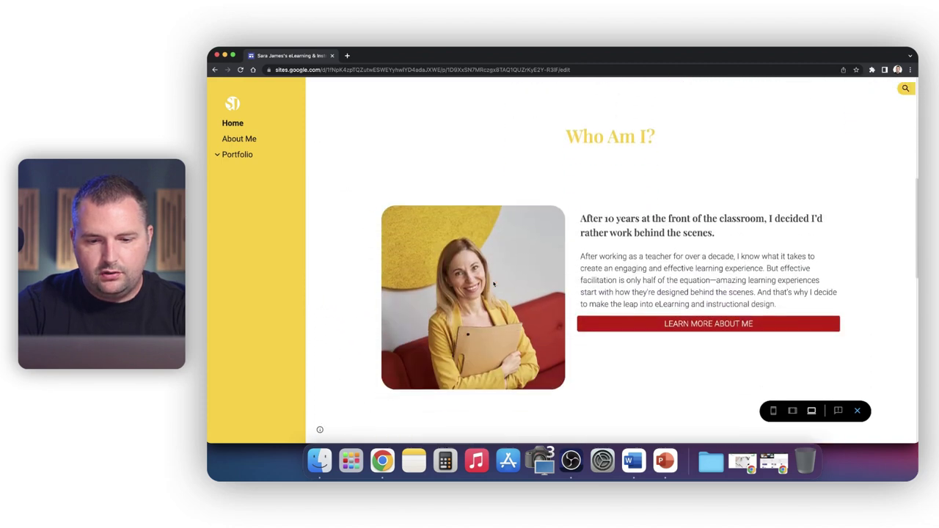
{"action": "right_click", "coordinate": [664, 331]}
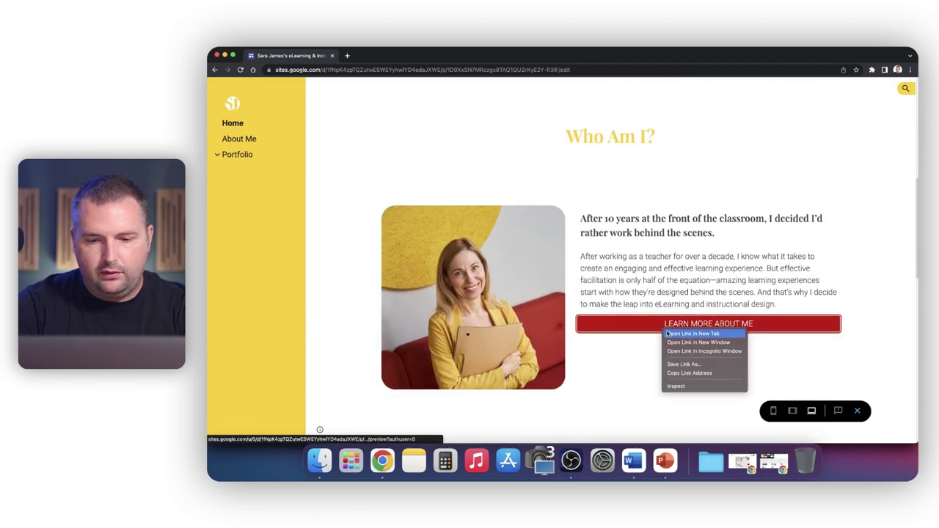
{"action": "left_click", "coordinate": [668, 334]}
{"action": "scroll", "coordinate": [620, 352], "scroll_direction": "down", "scroll_amount": 5}
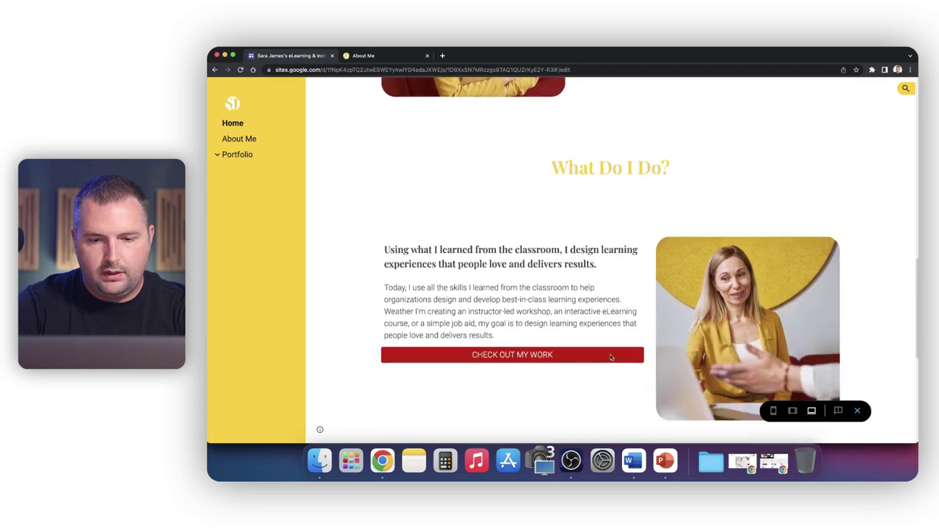
{"action": "scroll", "coordinate": [610, 358], "scroll_direction": "down", "scroll_amount": 2}
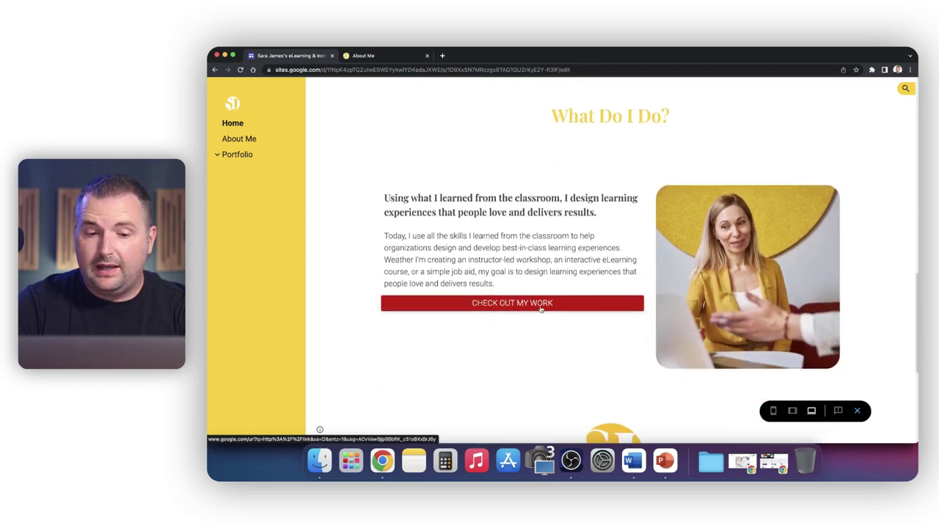
{"action": "scroll", "coordinate": [540, 309], "scroll_direction": "down", "scroll_amount": 5}
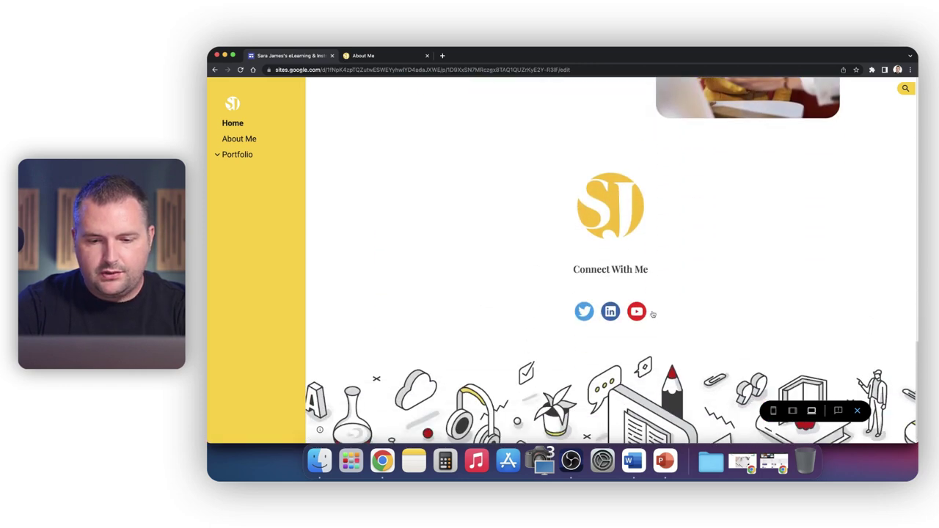
- Review the About Me page in the new tab
{"action": "left_click", "coordinate": [415, 57]}
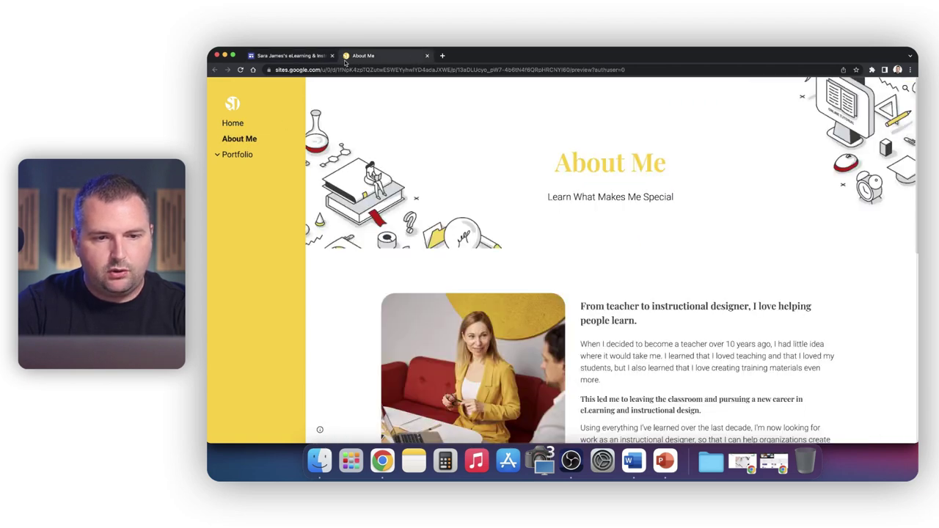
{"action": "scroll", "coordinate": [479, 157], "scroll_direction": "down", "scroll_amount": 2}
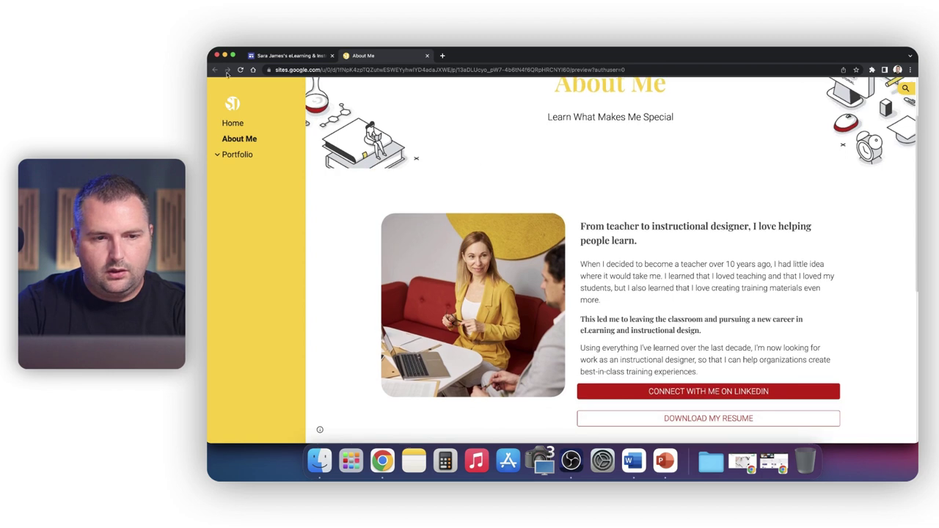
{"action": "scroll", "coordinate": [466, 183], "scroll_direction": "down", "scroll_amount": 2}
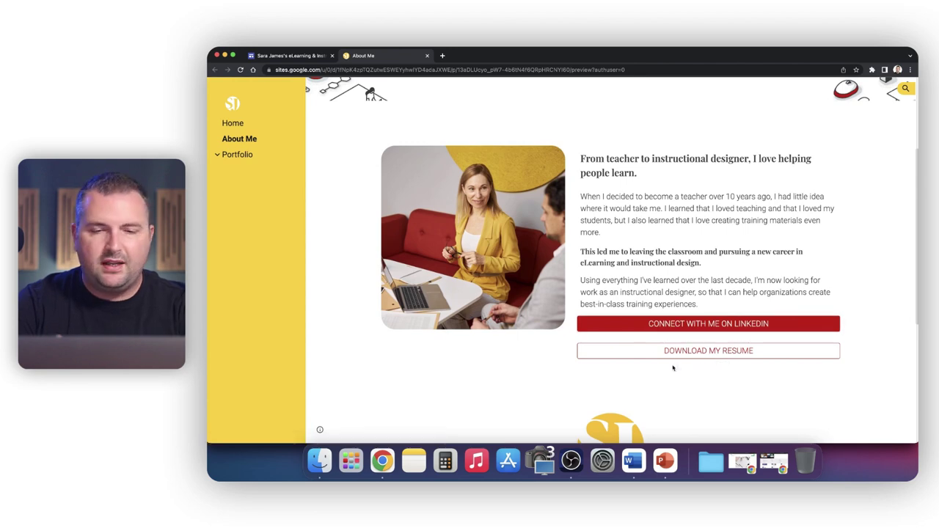
{"action": "scroll", "coordinate": [673, 353], "scroll_direction": "down", "scroll_amount": 3}
{"action": "scroll", "coordinate": [673, 352], "scroll_direction": "up", "scroll_amount": 5}
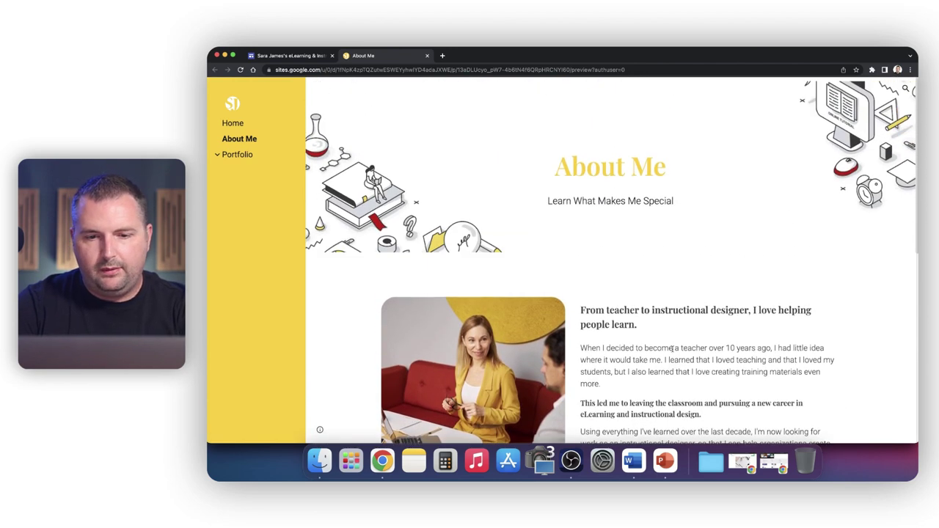
- Check the Portfolio page, close the extra tab, and exit the preview
{"action": "left_click", "coordinate": [250, 155]}
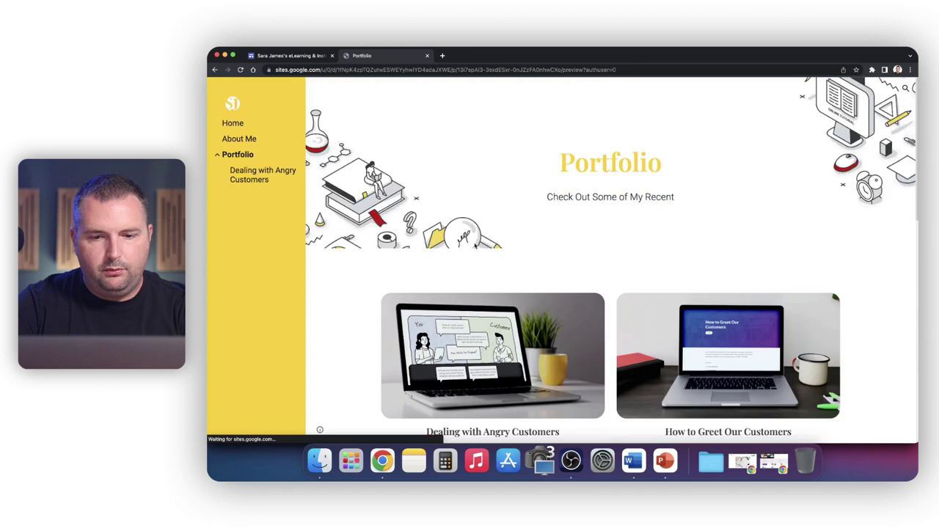
{"action": "scroll", "coordinate": [612, 261], "scroll_direction": "down", "scroll_amount": 5}
{"action": "scroll", "coordinate": [472, 255], "scroll_direction": "down", "scroll_amount": 3}
{"action": "scroll", "coordinate": [472, 254], "scroll_direction": "up", "scroll_amount": 5}
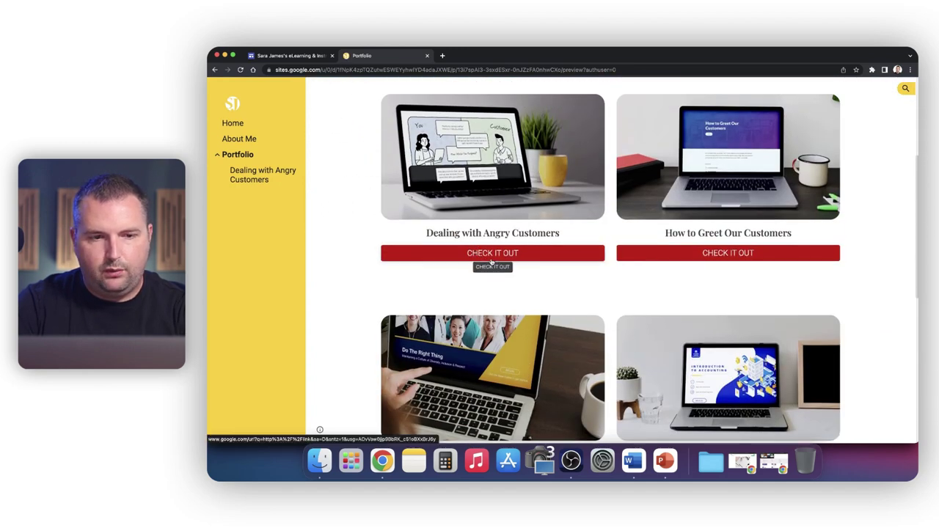
{"action": "scroll", "coordinate": [490, 261], "scroll_direction": "up", "scroll_amount": 2}
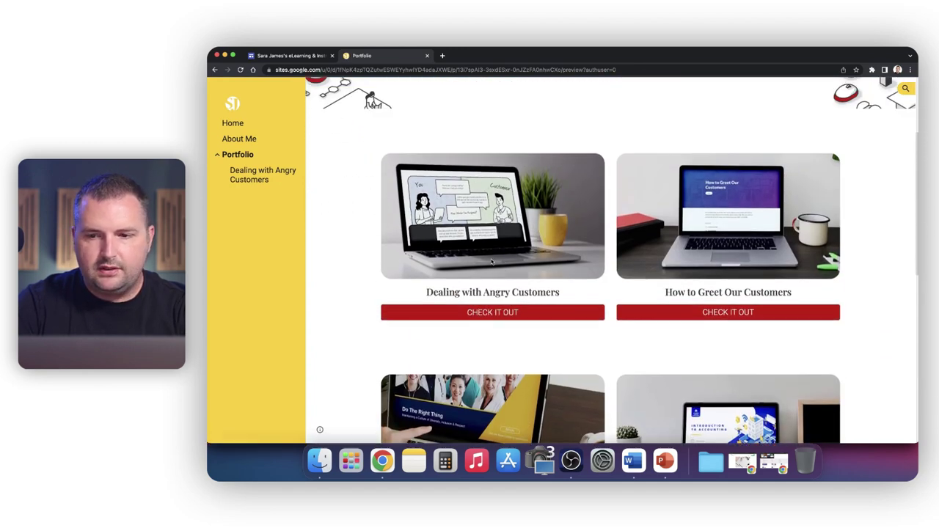
{"action": "left_click", "coordinate": [427, 55]}
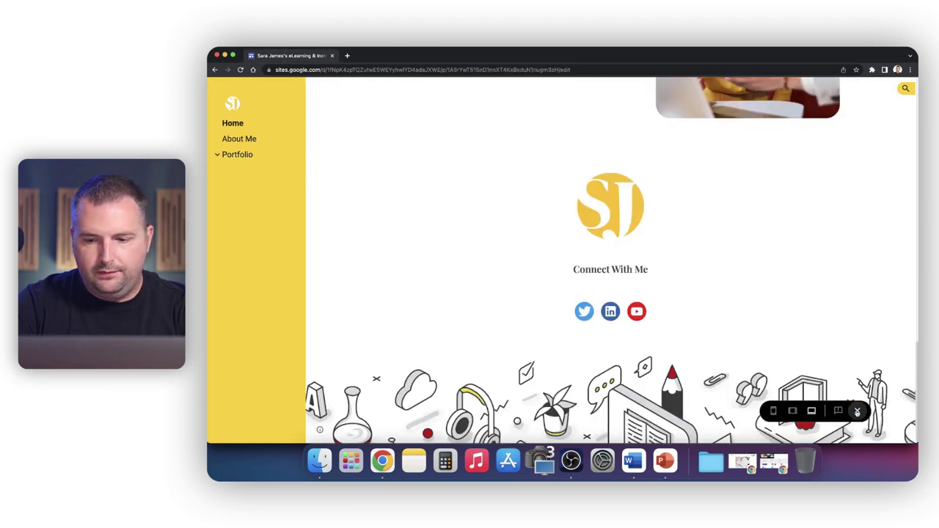
{"action": "left_click", "coordinate": [857, 411]}
- Replace the CHECK OUT MY WORK button's placeholder link with the Portfolio page
{"action": "scroll", "coordinate": [646, 259], "scroll_direction": "down", "scroll_amount": 3}
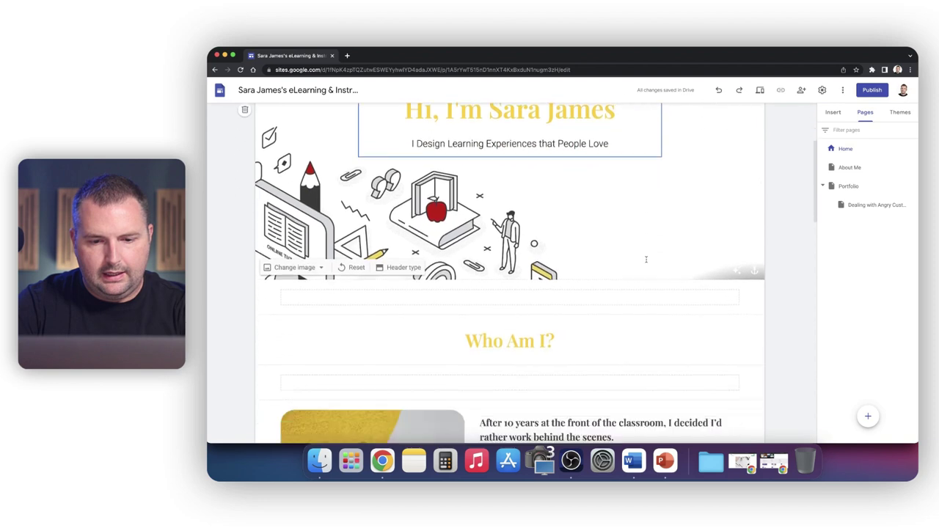
{"action": "scroll", "coordinate": [645, 261], "scroll_direction": "up", "scroll_amount": 1}
{"action": "scroll", "coordinate": [647, 262], "scroll_direction": "down", "scroll_amount": 8}
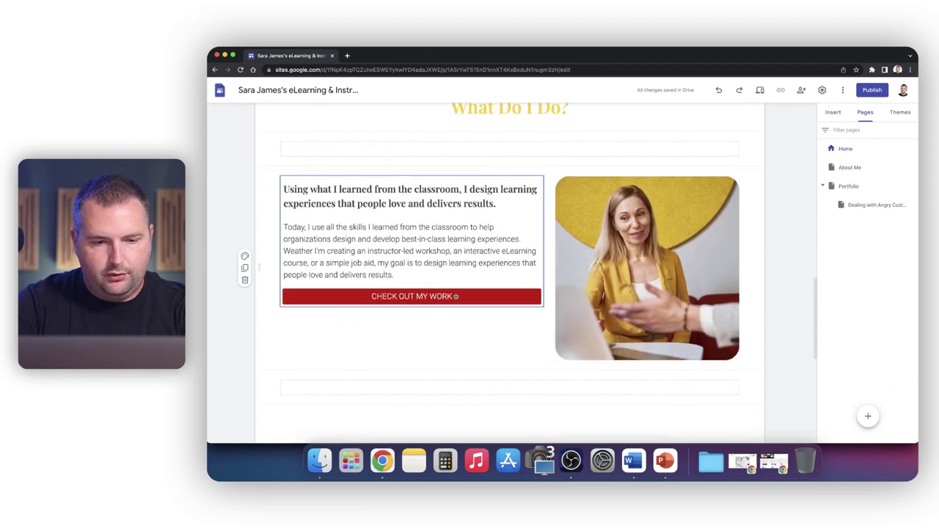
{"action": "left_click", "coordinate": [455, 297]}
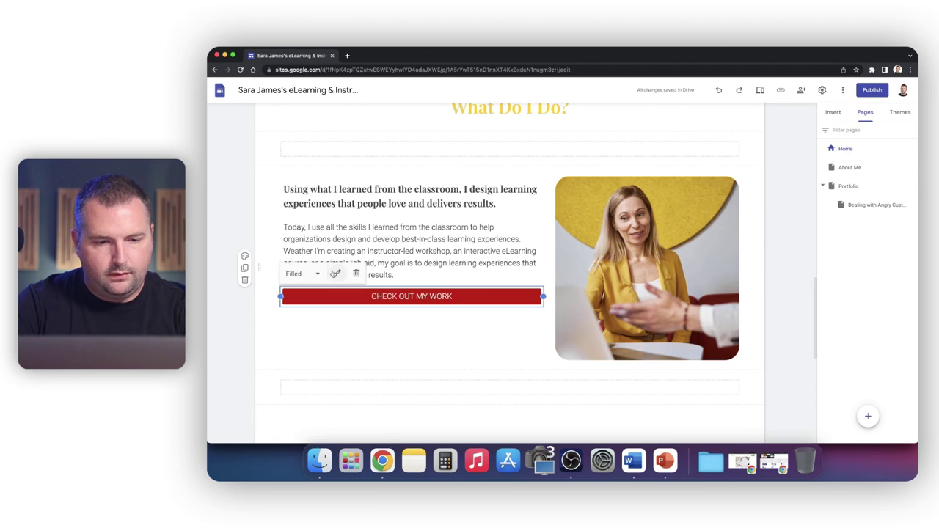
{"action": "left_click", "coordinate": [336, 273]}
{"action": "triple_click", "coordinate": [481, 277]}
{"action": "key", "text": "BackSpace"}
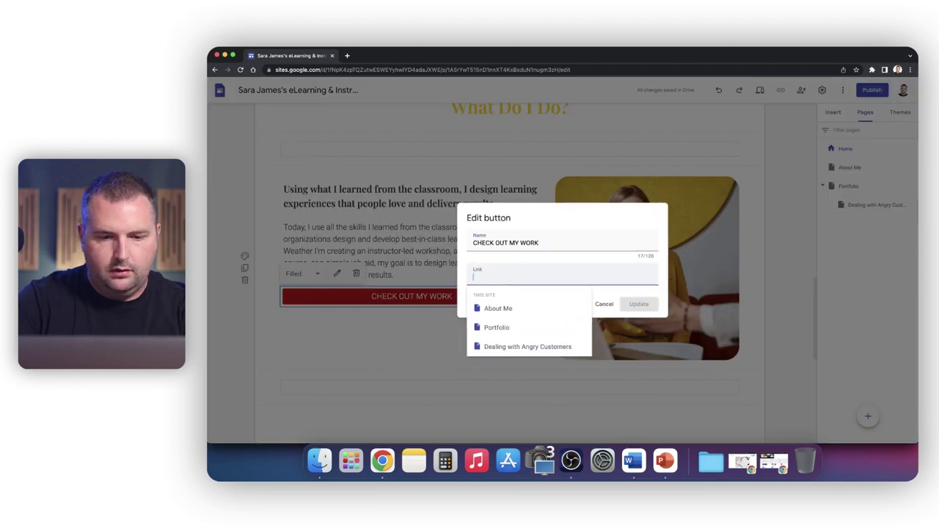
{"action": "left_click", "coordinate": [491, 327]}
{"action": "left_click", "coordinate": [638, 304]}
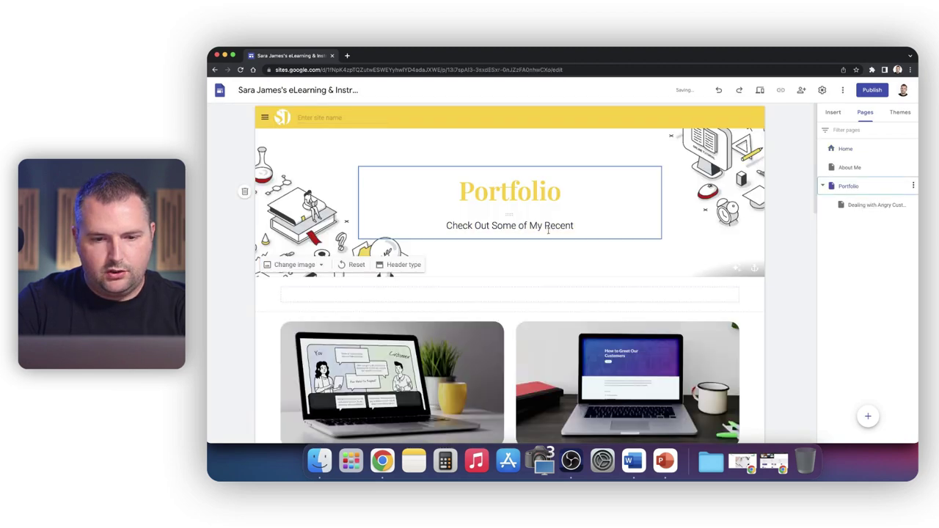
- Point the first card's CHECK IT OUT button to the Dealing with Angry Customers page
{"action": "scroll", "coordinate": [465, 323], "scroll_direction": "down", "scroll_amount": 5}
{"action": "left_click", "coordinate": [458, 311]}
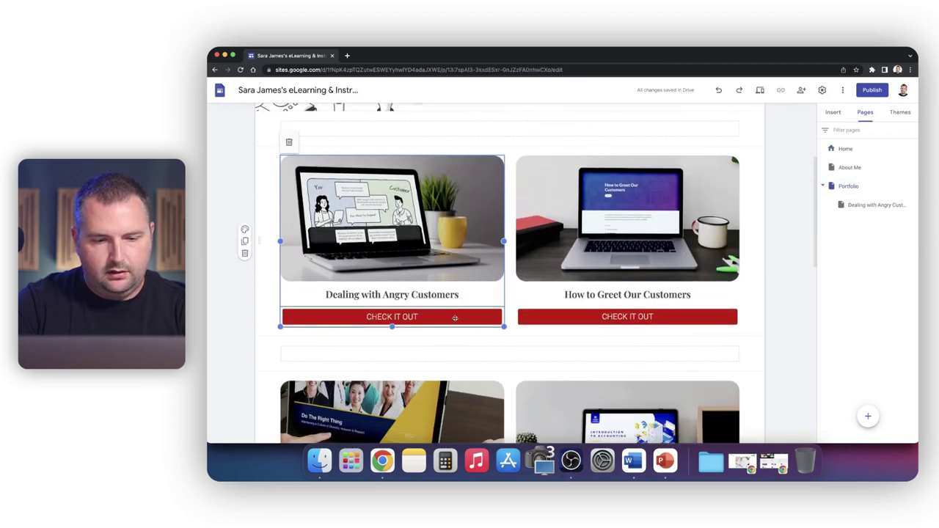
{"action": "double_click", "coordinate": [455, 319]}
{"action": "left_click", "coordinate": [520, 271]}
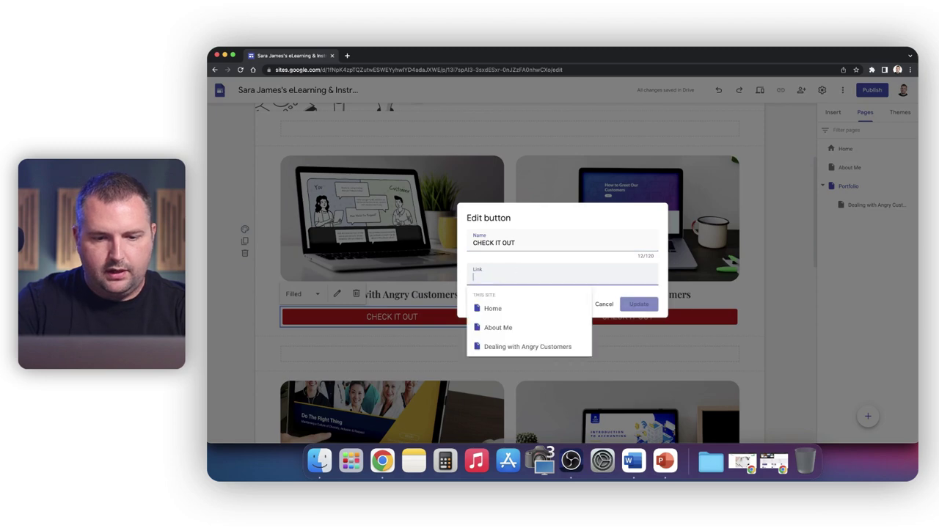
{"action": "left_click", "coordinate": [518, 347]}
{"action": "left_click", "coordinate": [635, 304]}
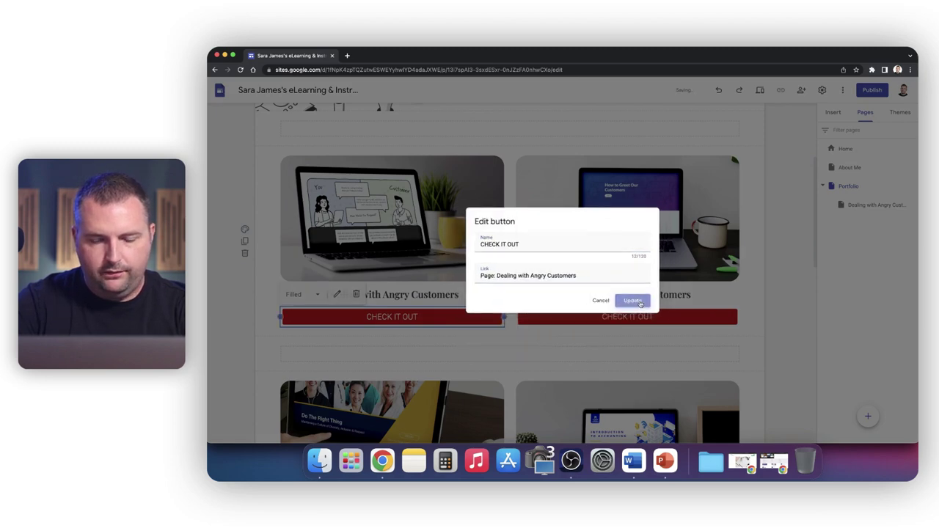
{"action": "scroll", "coordinate": [613, 319], "scroll_direction": "down", "scroll_amount": 4}
{"action": "scroll", "coordinate": [609, 323], "scroll_direction": "up", "scroll_amount": 3}
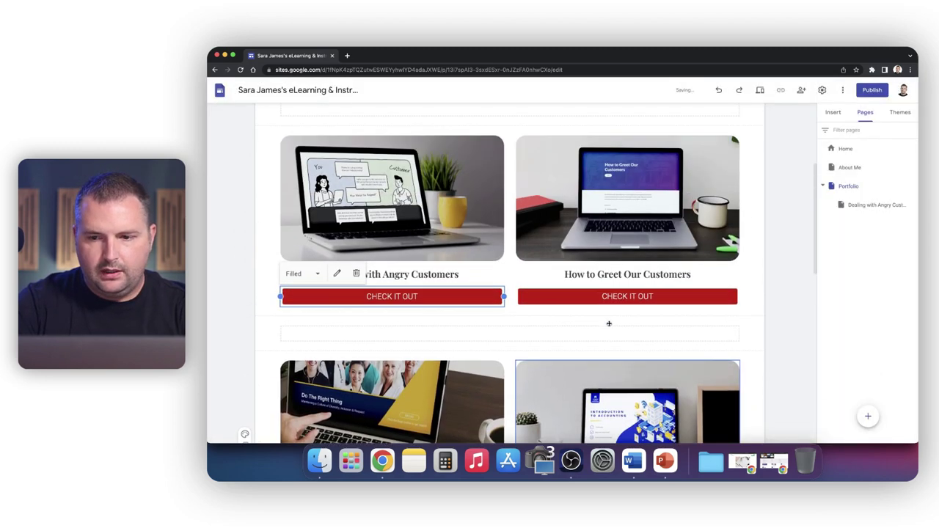
{"action": "scroll", "coordinate": [793, 206], "scroll_direction": "up", "scroll_amount": 2}
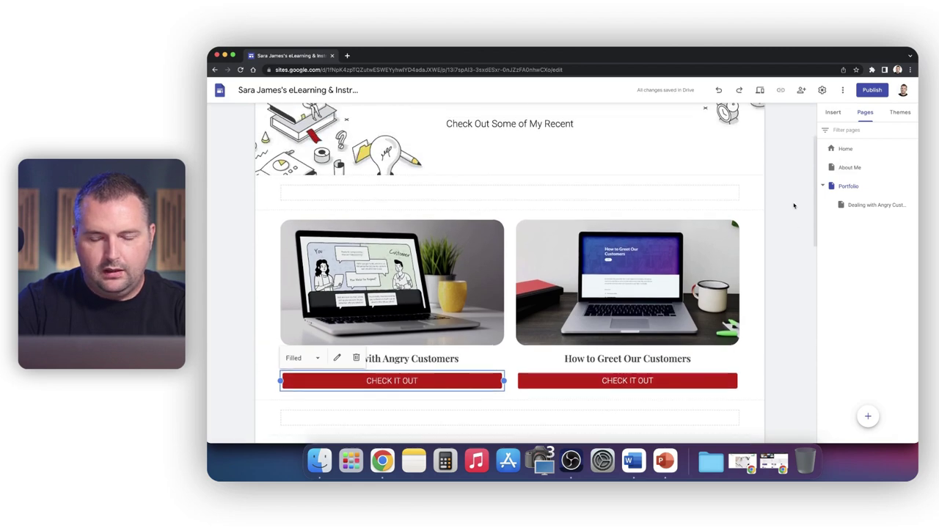
{"action": "scroll", "coordinate": [793, 206], "scroll_direction": "up", "scroll_amount": 3}
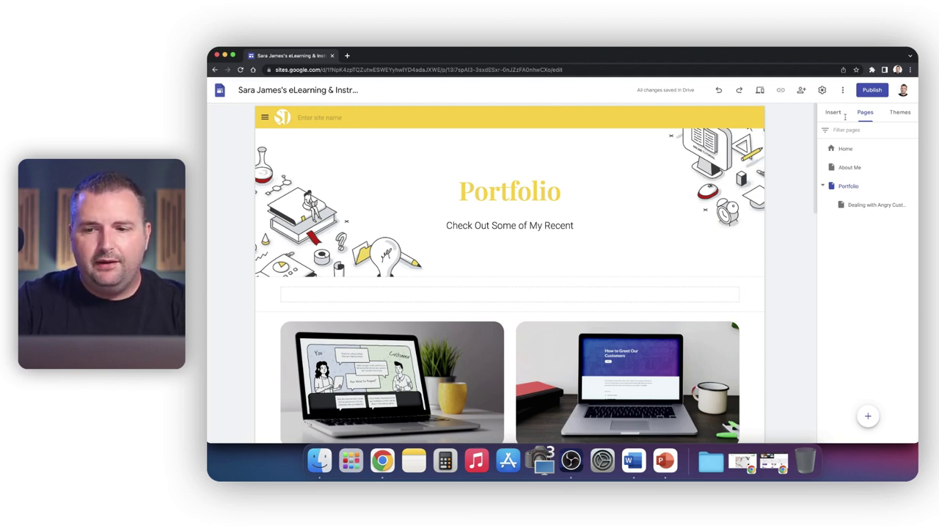
- Publish the site at a shorter name-based web address and view the live site
{"action": "left_click", "coordinate": [869, 90]}
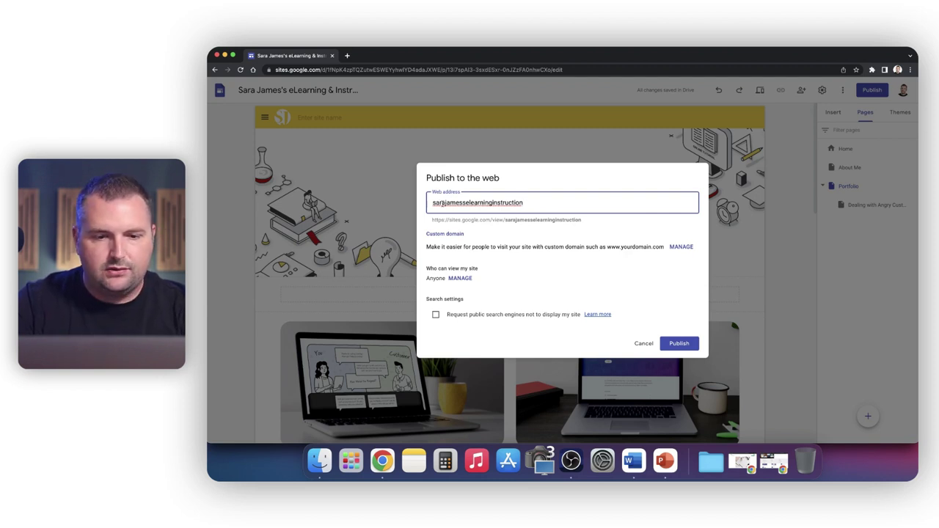
{"action": "key", "text": "super+a"}
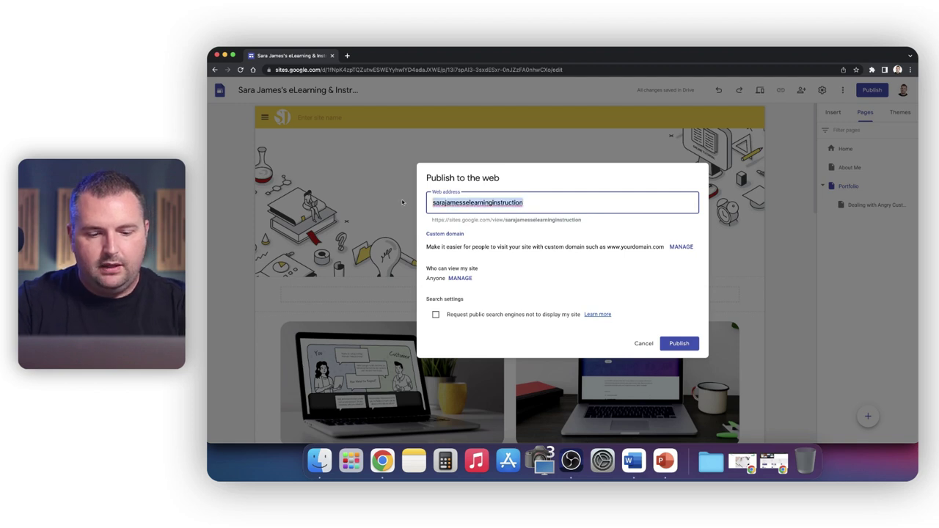
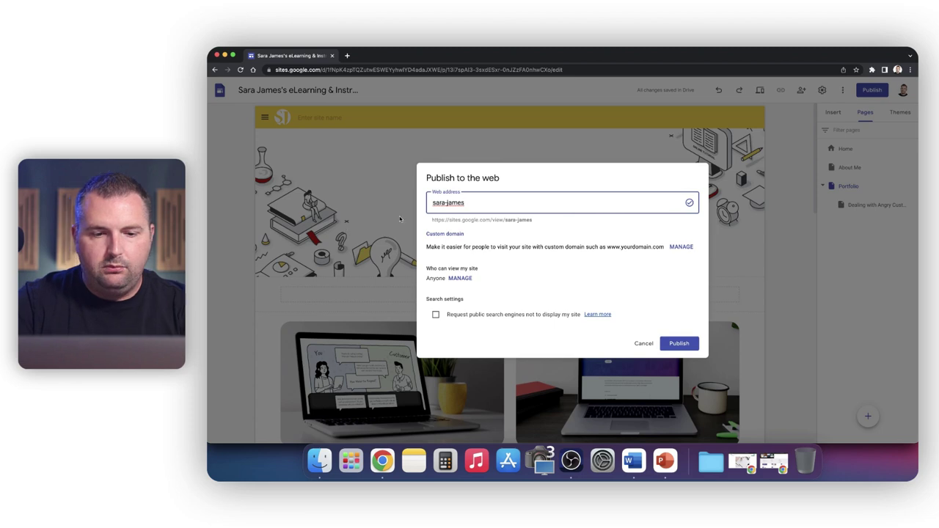
{"action": "left_click", "coordinate": [685, 350]}
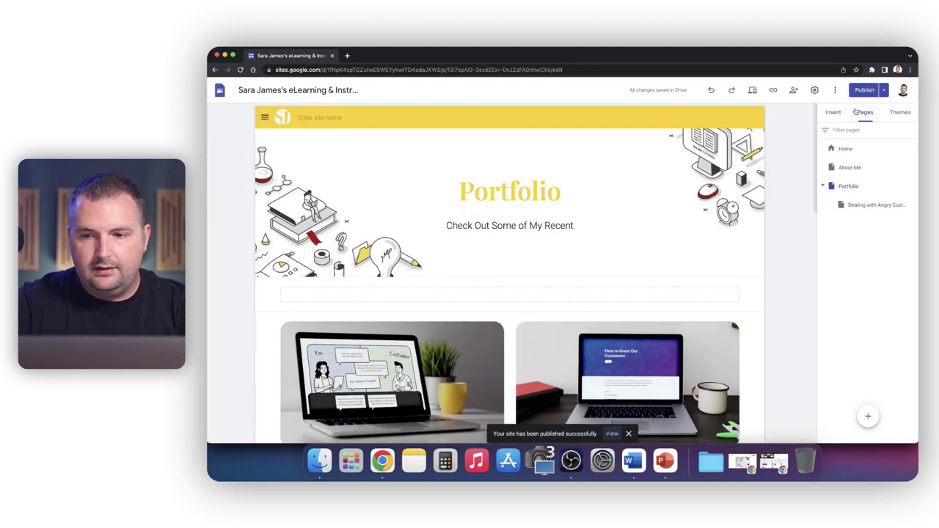
{"action": "left_click", "coordinate": [884, 90]}
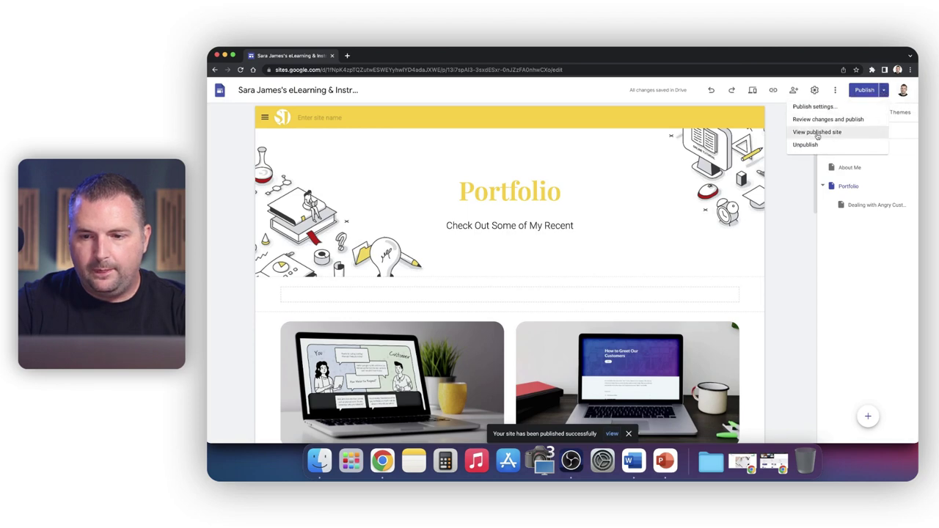
{"action": "left_click", "coordinate": [816, 132]}
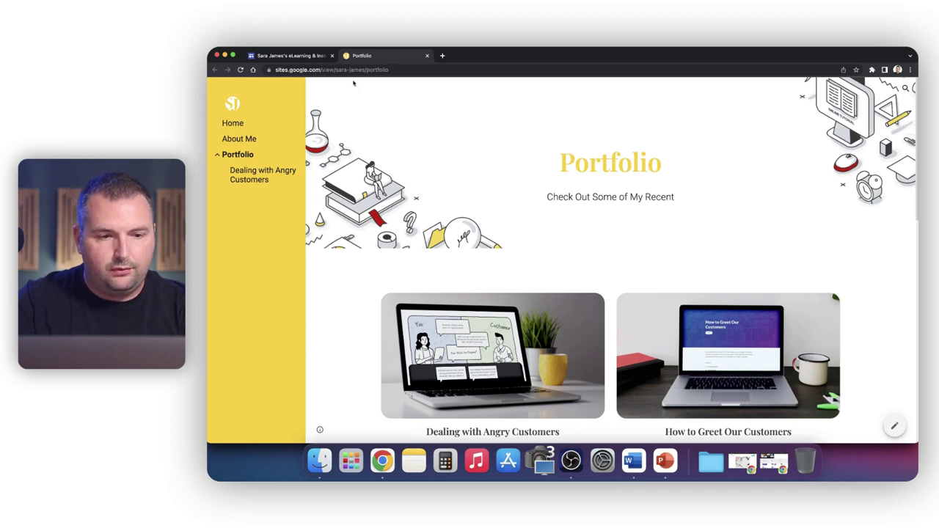
- Test the live Home link, add the missing hyphen to the page URL, and close the tab
{"action": "left_click", "coordinate": [247, 123]}
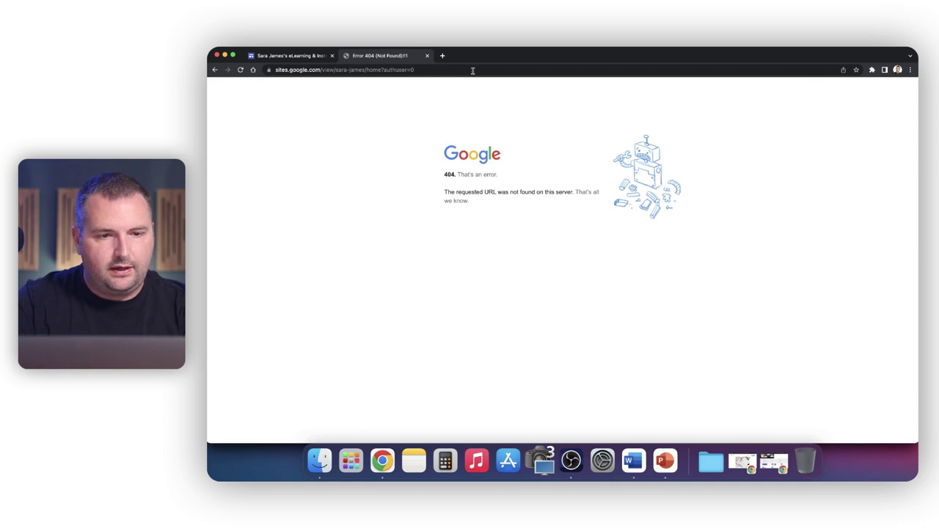
{"action": "left_click", "coordinate": [215, 70]}
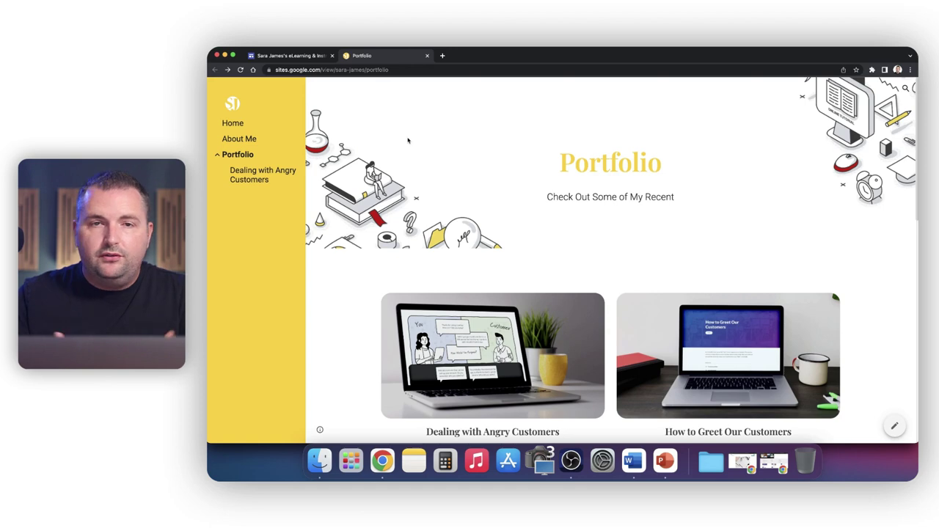
{"action": "left_click", "coordinate": [364, 69]}
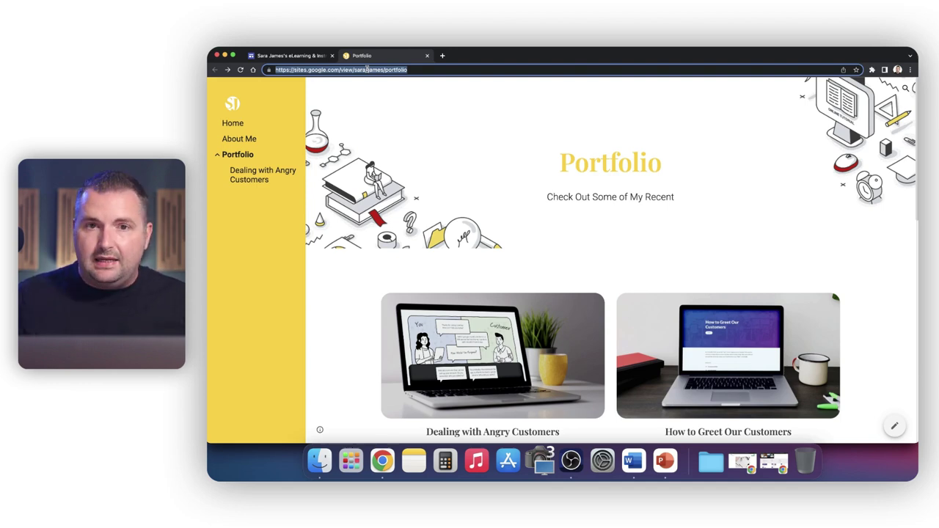
{"action": "left_click", "coordinate": [366, 69]}
{"action": "type", "text": "-"}
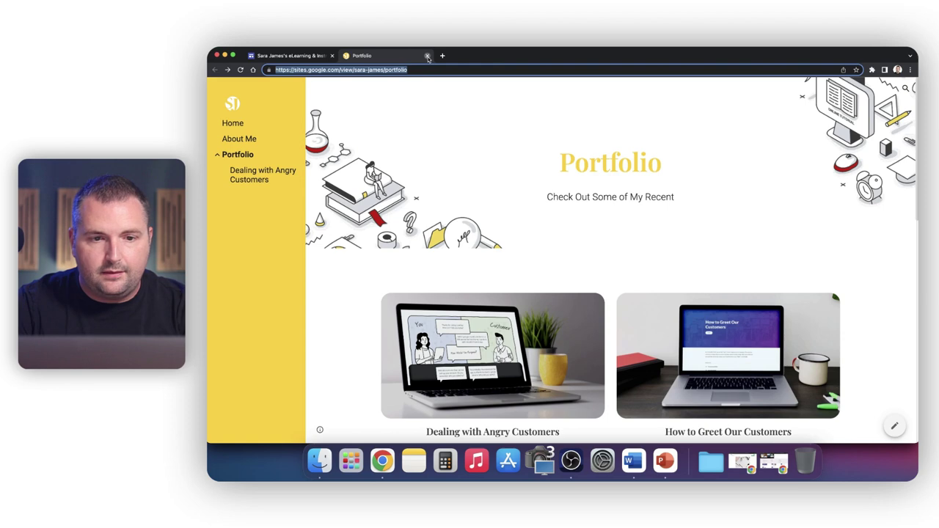
{"action": "left_click", "coordinate": [428, 55]}
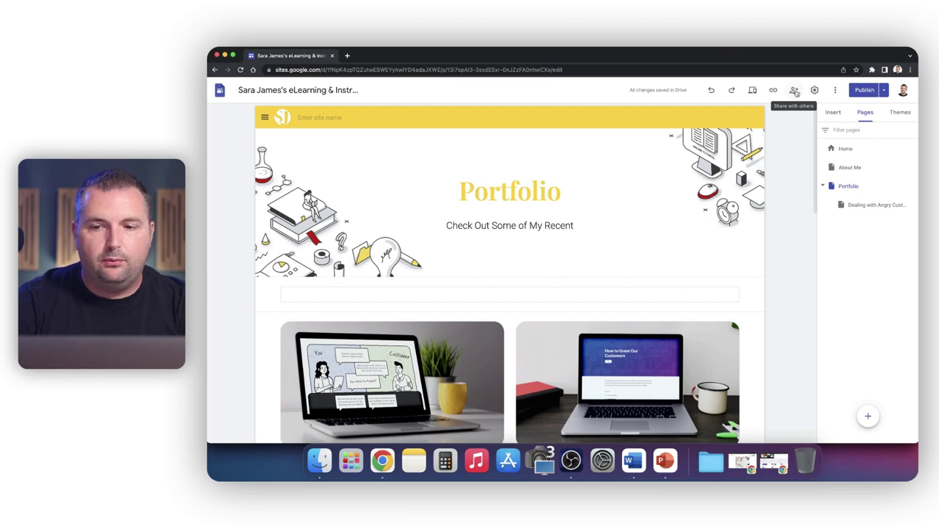
{"action": "left_click", "coordinate": [793, 90]}
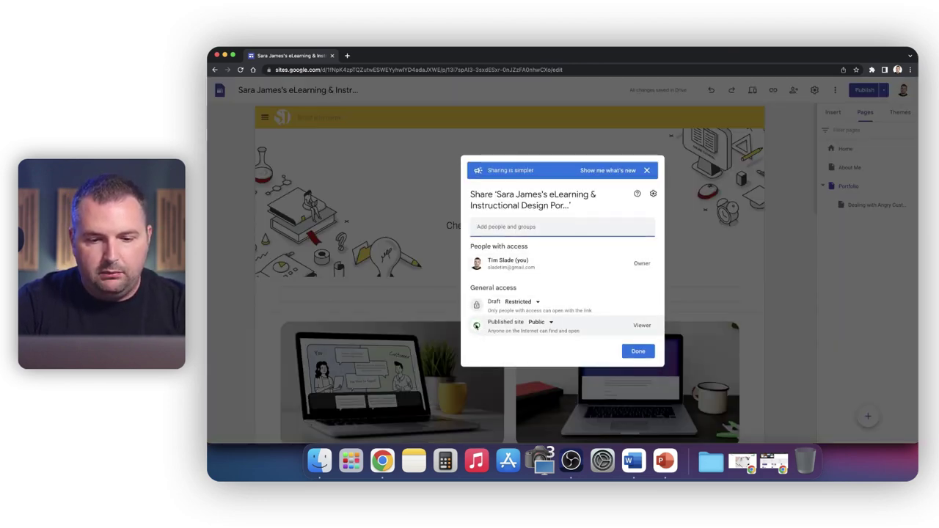
{"action": "left_click", "coordinate": [542, 322]}
{"action": "left_click", "coordinate": [547, 323]}
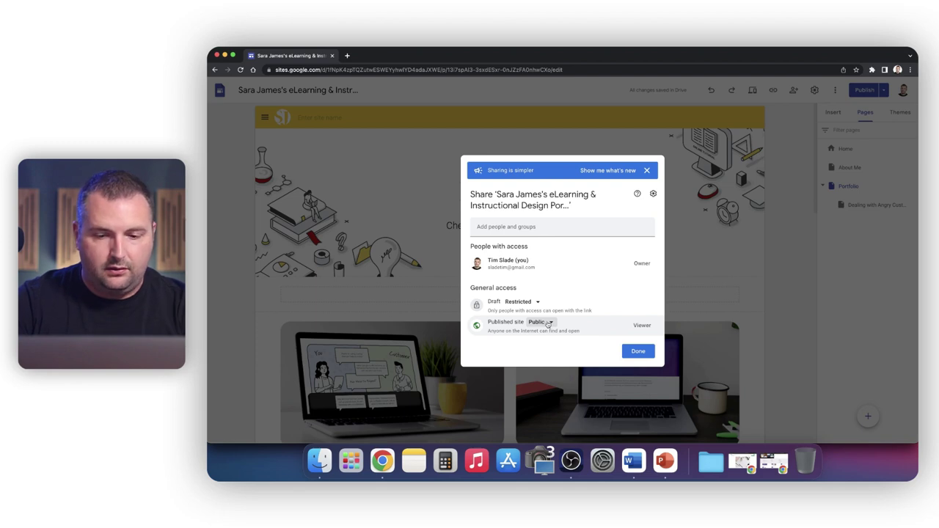
{"action": "left_click", "coordinate": [627, 352]}
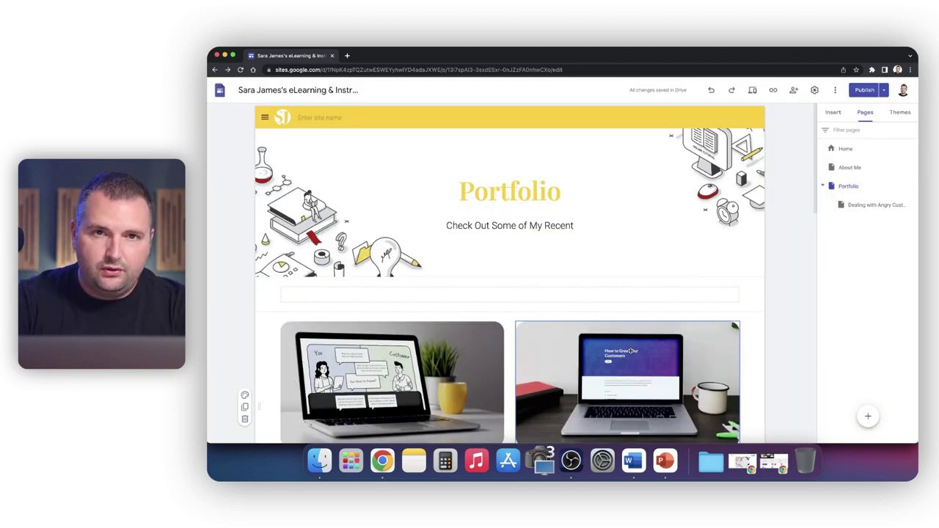
- View the published site in a new tab, then open Publish settings back in the editor
{"action": "left_click", "coordinate": [888, 90]}
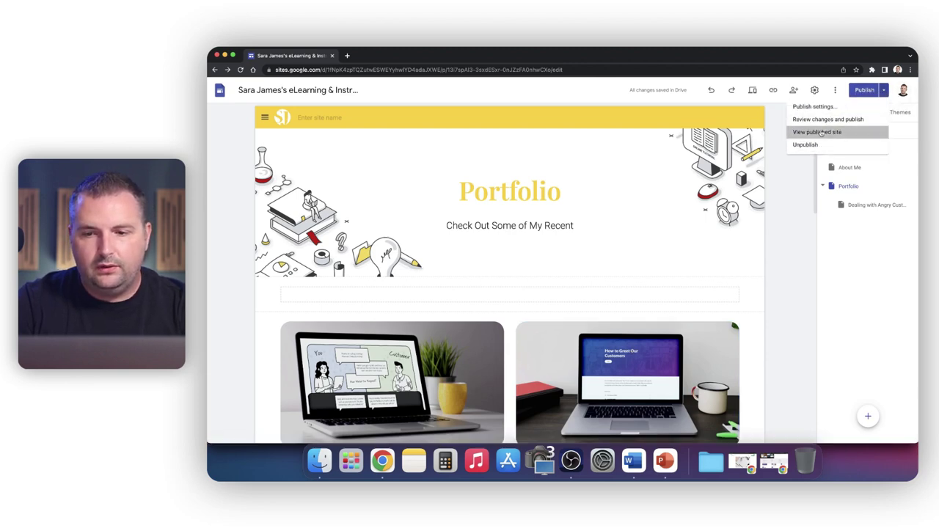
{"action": "left_click", "coordinate": [820, 132]}
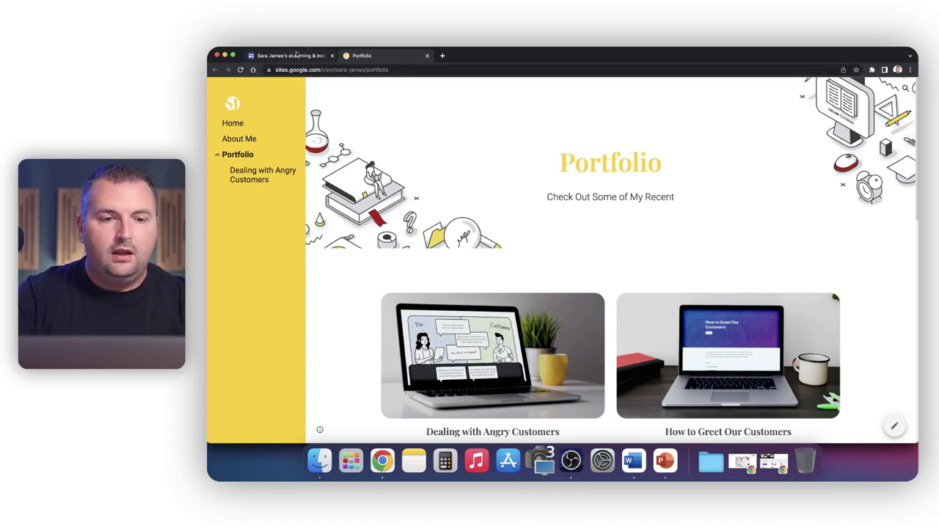
{"action": "left_click", "coordinate": [292, 55]}
{"action": "left_click", "coordinate": [884, 90]}
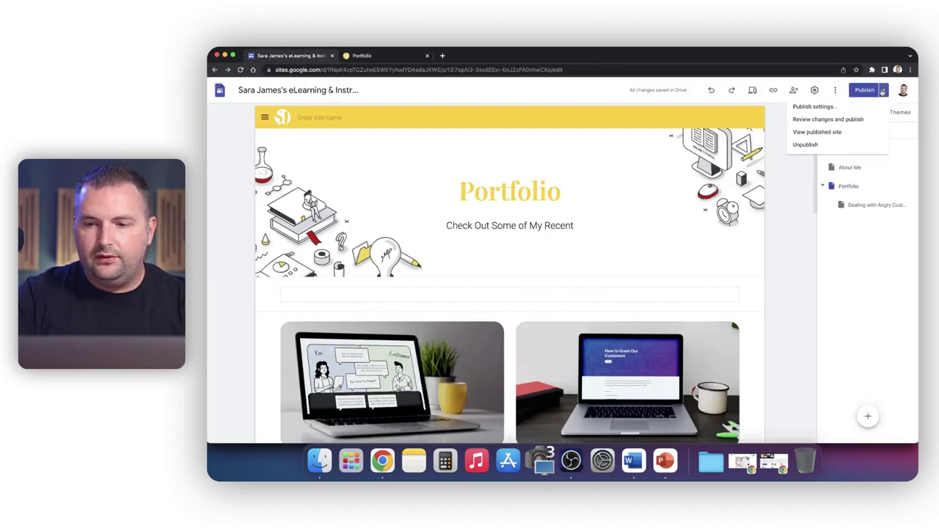
{"action": "left_click", "coordinate": [802, 107]}
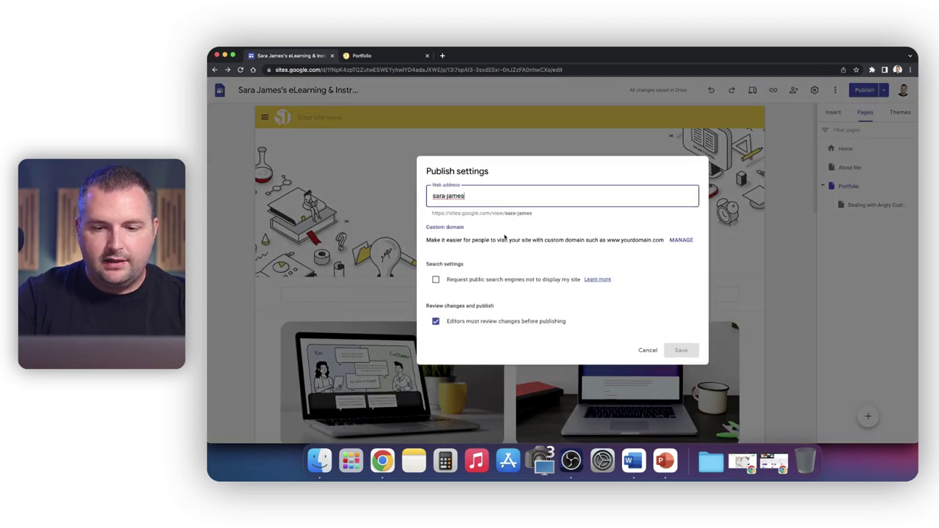
- Inspect the custom domain options, cancel Publish settings unchanged, and return to the live Portfolio tab
{"action": "left_click", "coordinate": [678, 240]}
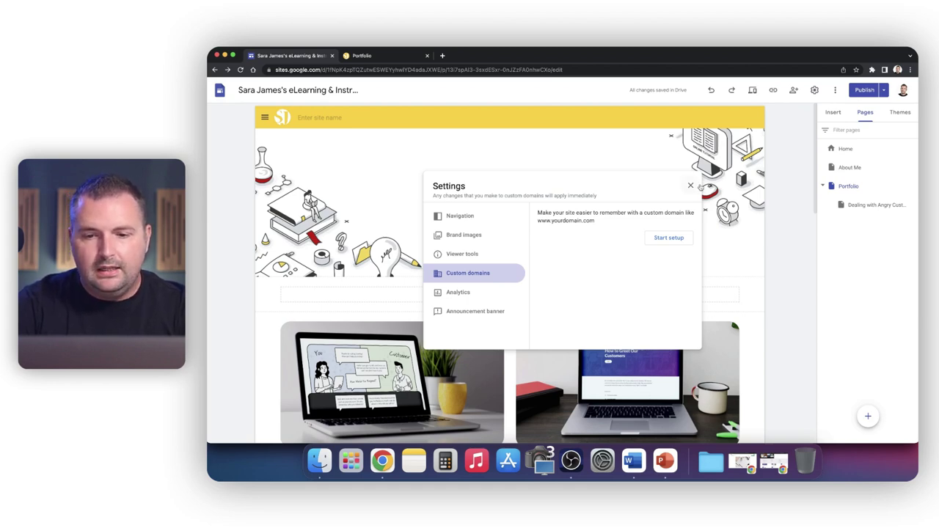
{"action": "left_click", "coordinate": [691, 186]}
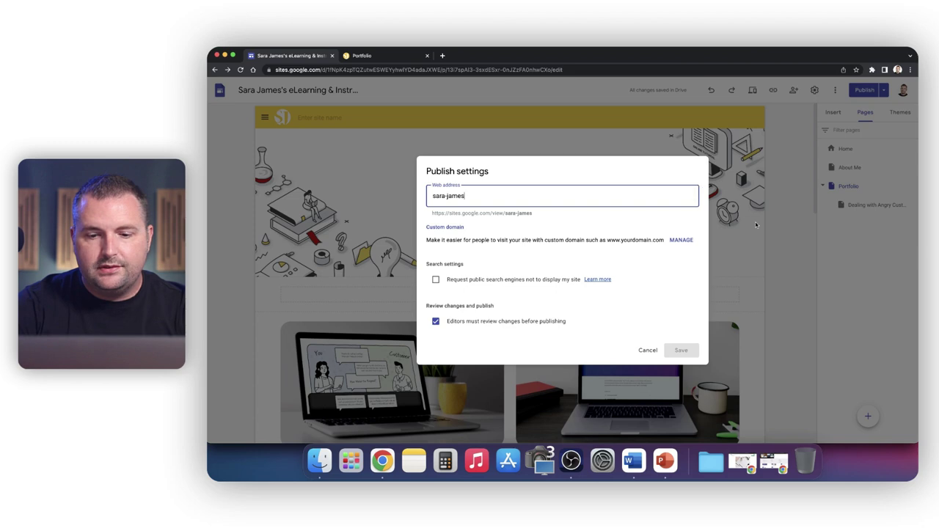
{"action": "left_click", "coordinate": [638, 342]}
{"action": "left_click", "coordinate": [408, 56]}
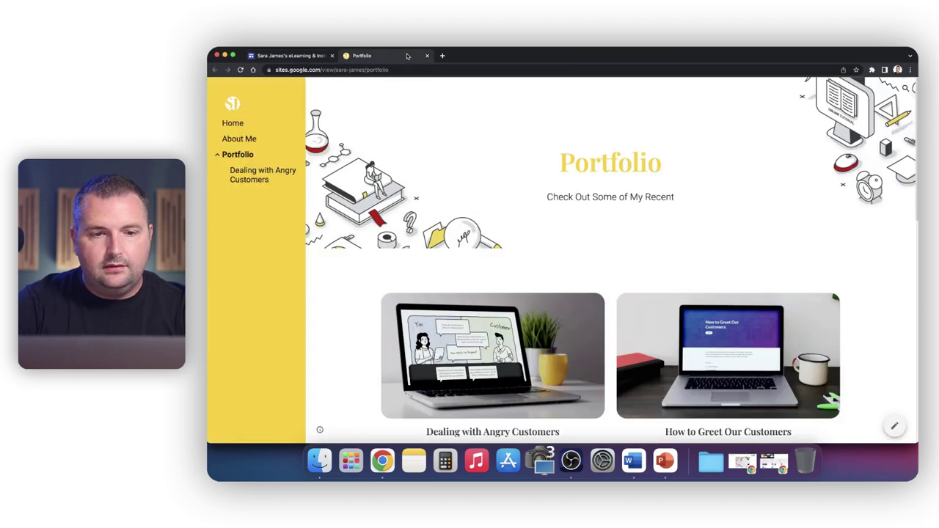
- Open the live Home page headed 'I Design Learning Experiences that People Love'
{"action": "left_click", "coordinate": [232, 124]}
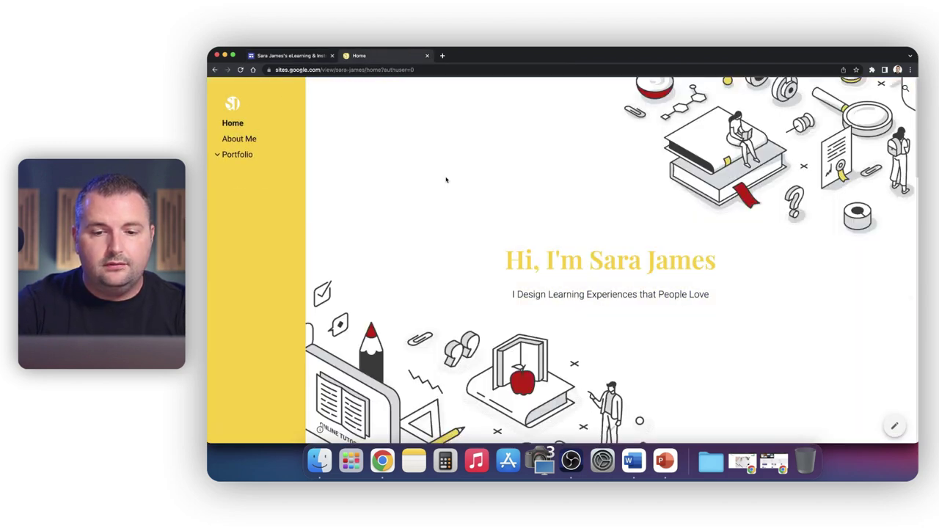
{"action": "scroll", "coordinate": [445, 180], "scroll_direction": "down", "scroll_amount": 10}
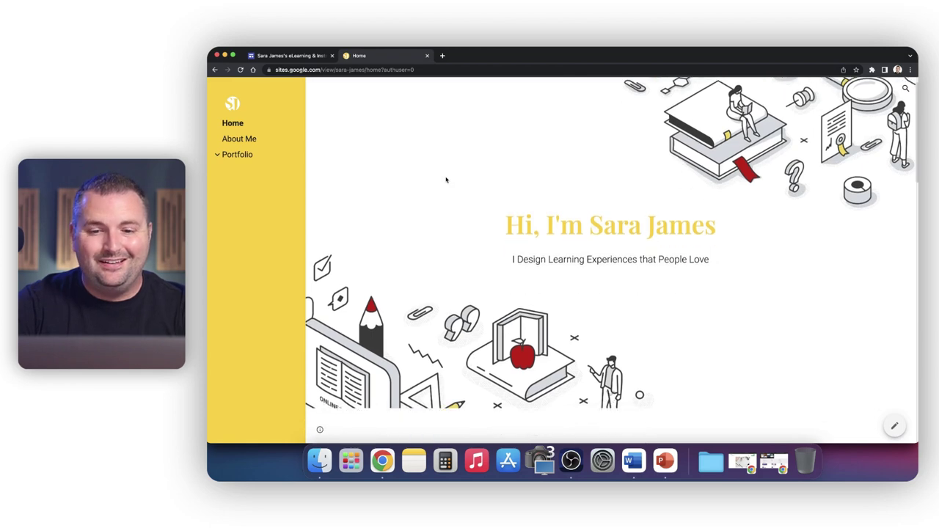
{"action": "scroll", "coordinate": [445, 180], "scroll_direction": "up", "scroll_amount": 10}
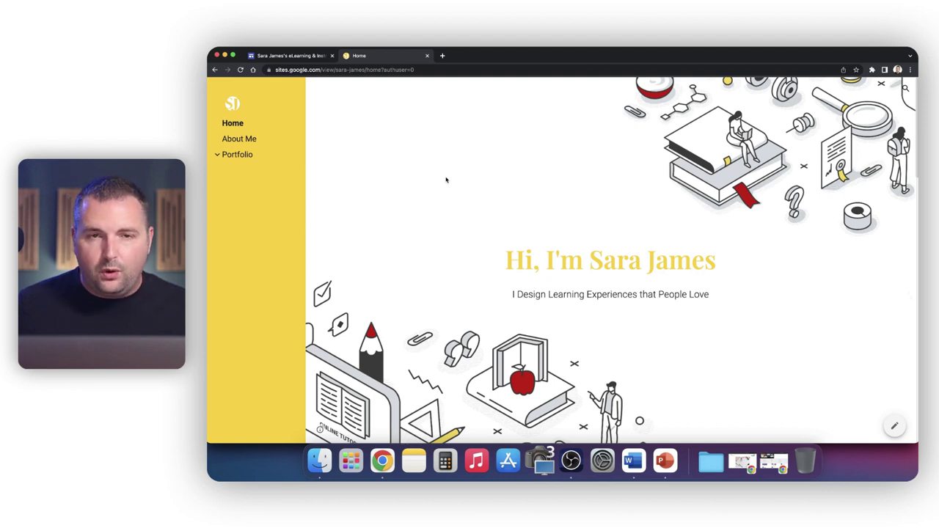
- Scroll through the entire live Home page
{"action": "scroll", "coordinate": [445, 179], "scroll_direction": "down", "scroll_amount": 1}
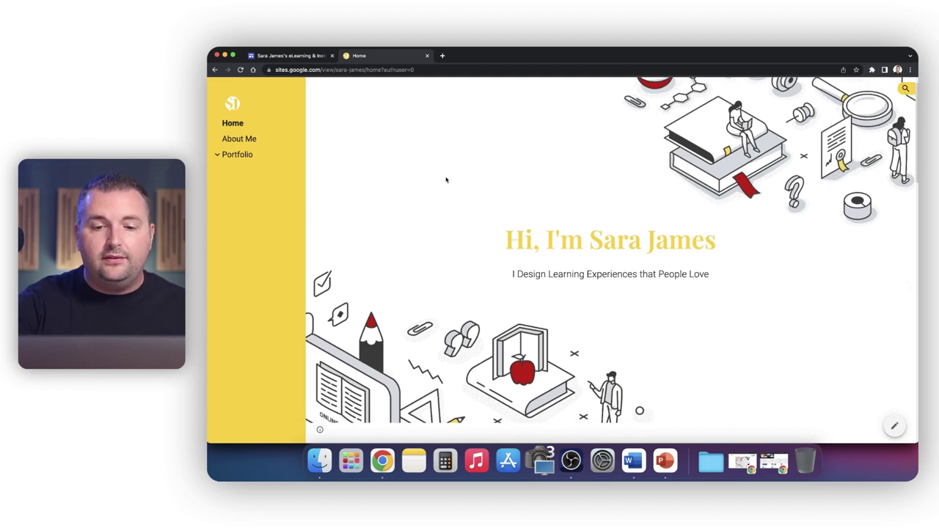
{"action": "scroll", "coordinate": [445, 180], "scroll_direction": "down", "scroll_amount": 2}
{"action": "scroll", "coordinate": [445, 180], "scroll_direction": "down", "scroll_amount": 5}
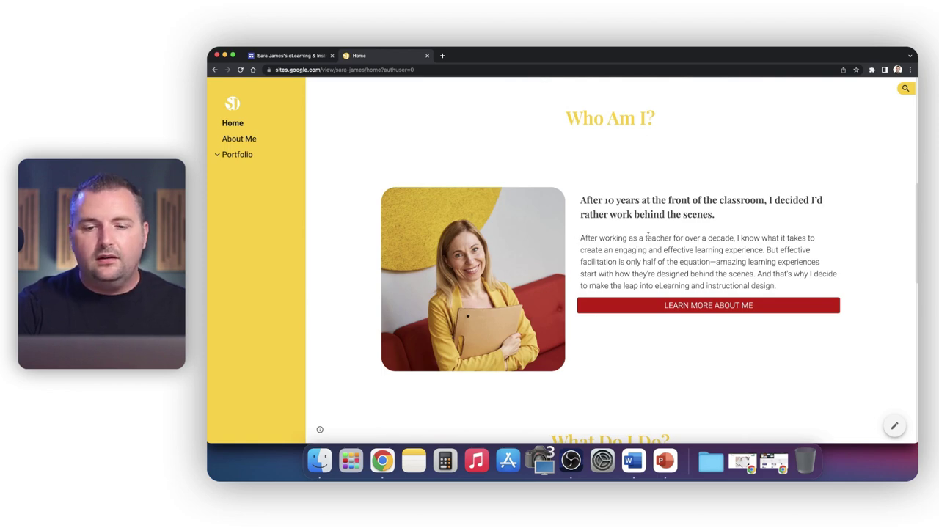
{"action": "scroll", "coordinate": [647, 236], "scroll_direction": "down", "scroll_amount": 3}
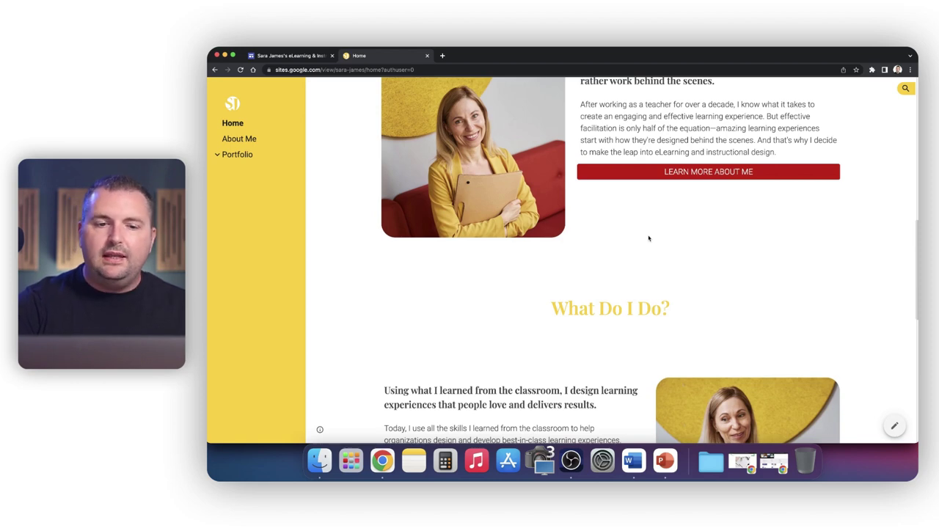
{"action": "scroll", "coordinate": [649, 238], "scroll_direction": "up", "scroll_amount": 10}
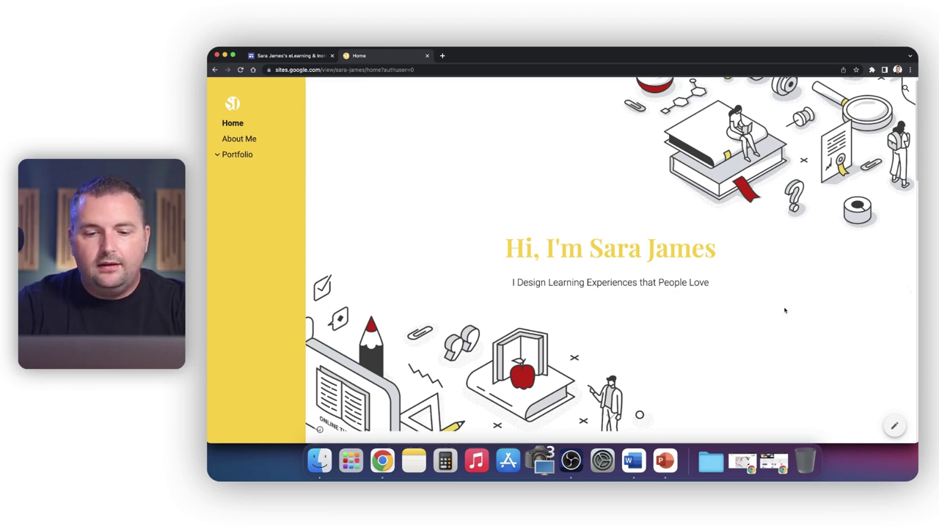
{"action": "scroll", "coordinate": [784, 310], "scroll_direction": "down", "scroll_amount": 10}
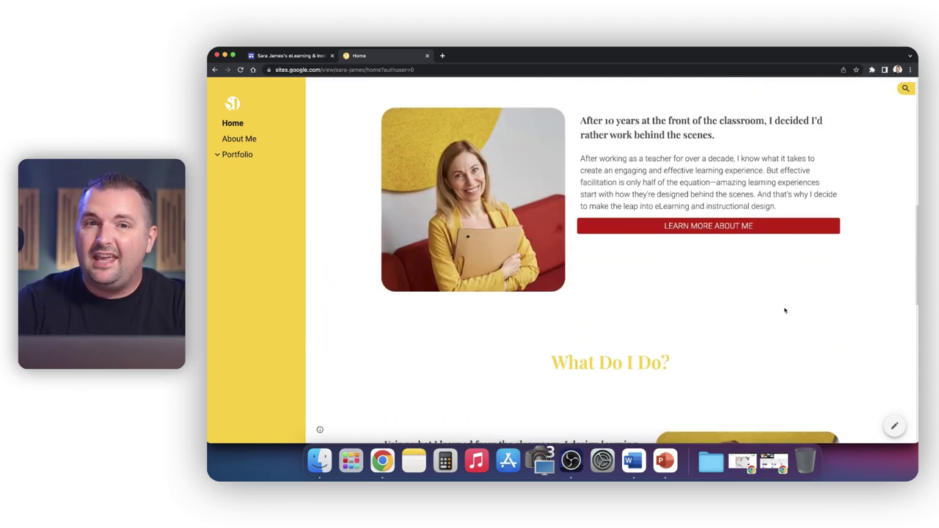
{"action": "scroll", "coordinate": [784, 311], "scroll_direction": "down", "scroll_amount": 5}
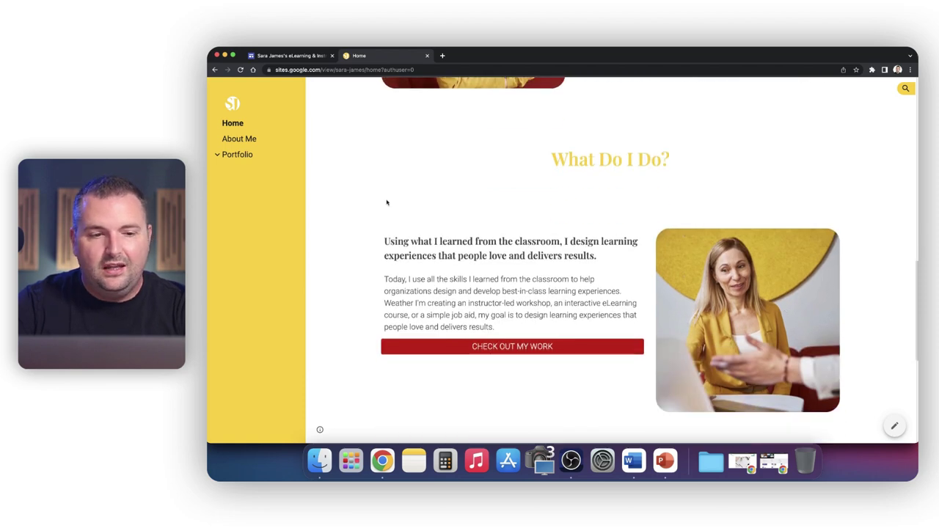
- Visit the About Me page, then open the Dealing with Angry Customers project page
{"action": "left_click", "coordinate": [240, 139]}
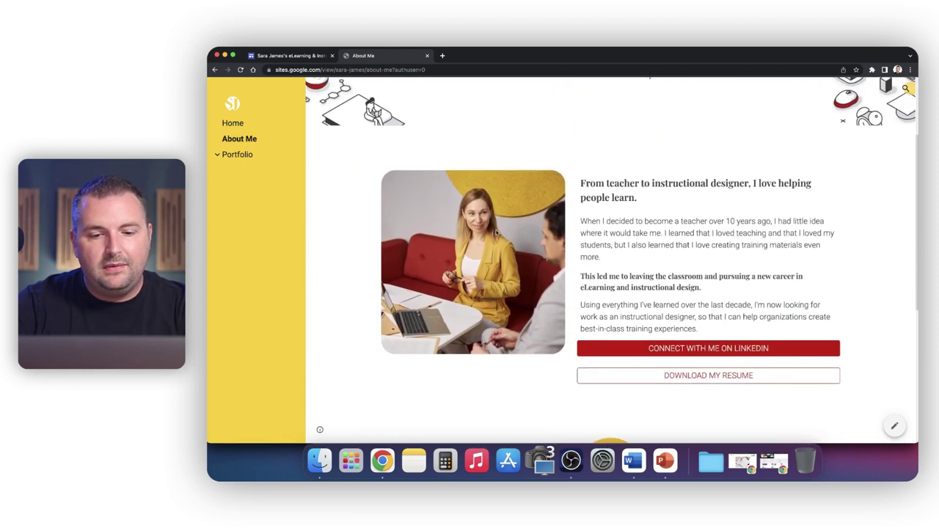
{"action": "scroll", "coordinate": [496, 232], "scroll_direction": "down", "scroll_amount": 3}
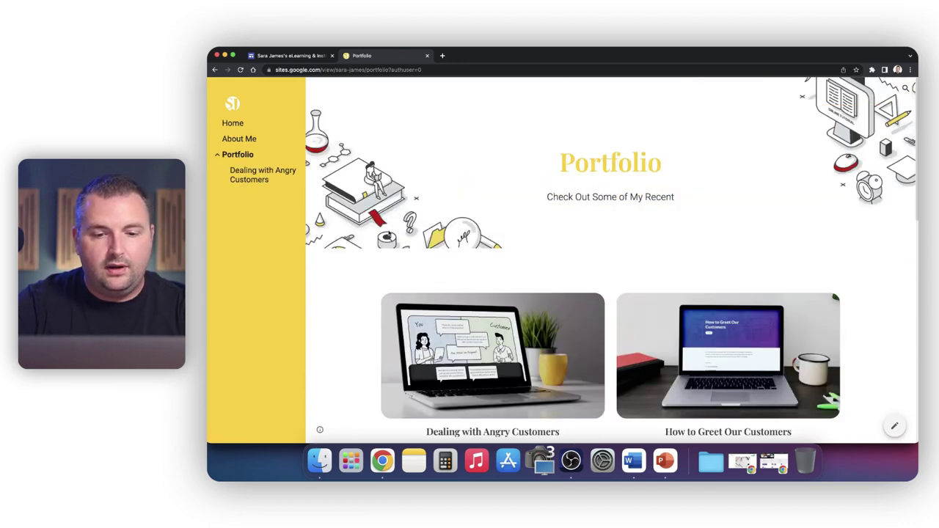
{"action": "scroll", "coordinate": [389, 233], "scroll_direction": "down", "scroll_amount": 8}
{"action": "scroll", "coordinate": [389, 233], "scroll_direction": "up", "scroll_amount": 4}
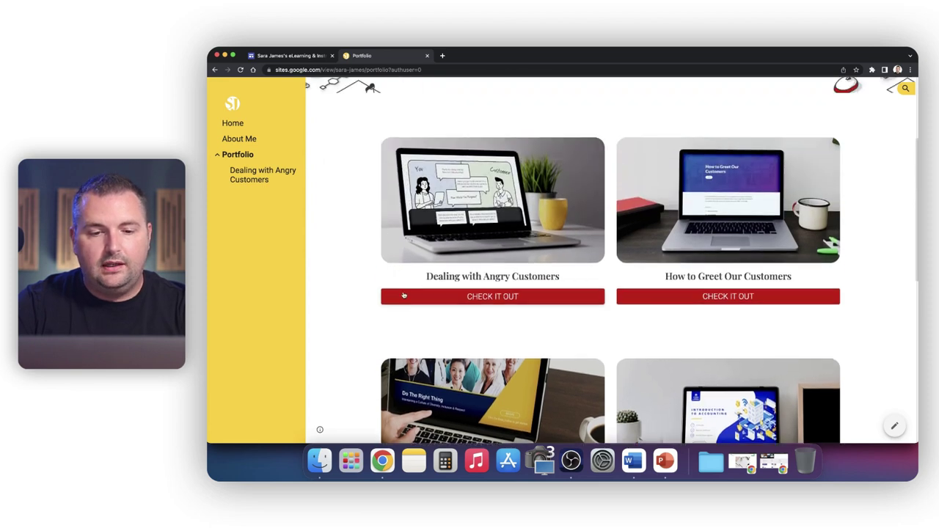
{"action": "left_click", "coordinate": [402, 296]}
{"action": "scroll", "coordinate": [368, 303], "scroll_direction": "down", "scroll_amount": 5}
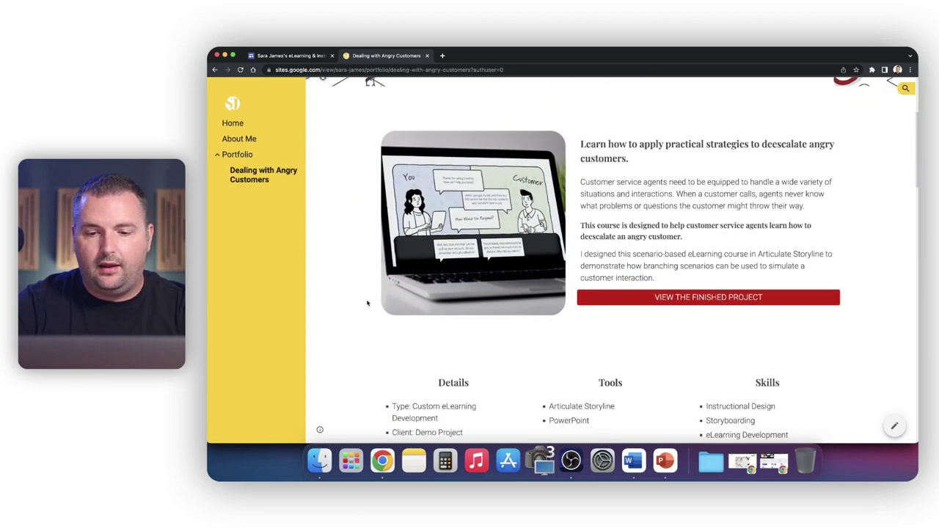
{"action": "scroll", "coordinate": [367, 303], "scroll_direction": "down", "scroll_amount": 10}
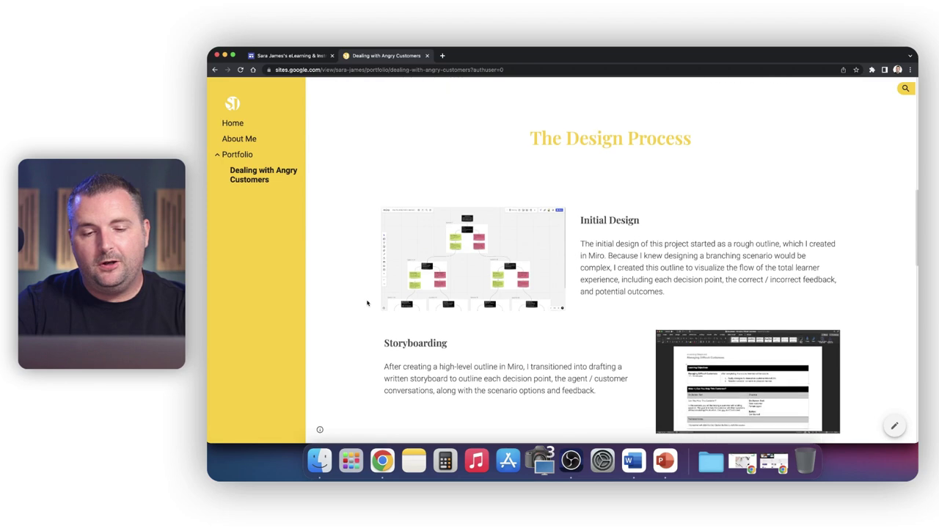
{"action": "scroll", "coordinate": [367, 303], "scroll_direction": "down", "scroll_amount": 5}
{"action": "scroll", "coordinate": [367, 303], "scroll_direction": "up", "scroll_amount": 20}
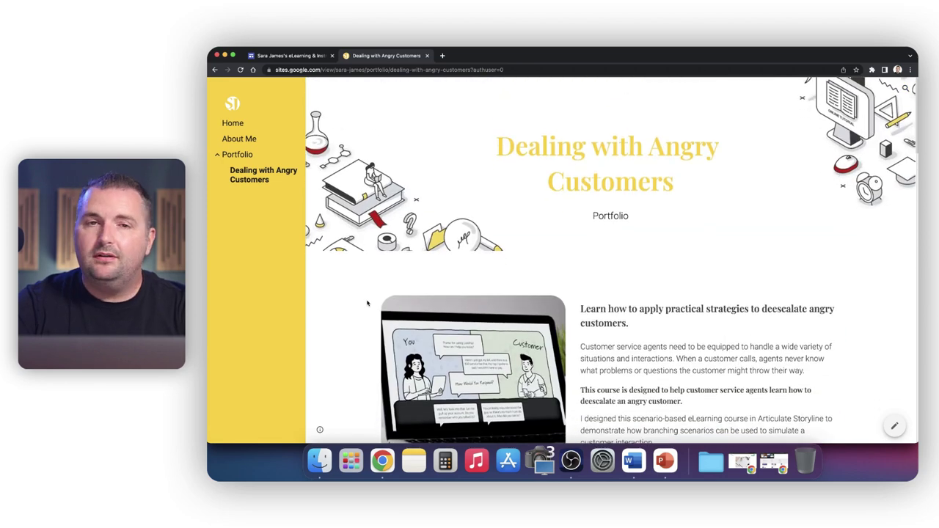